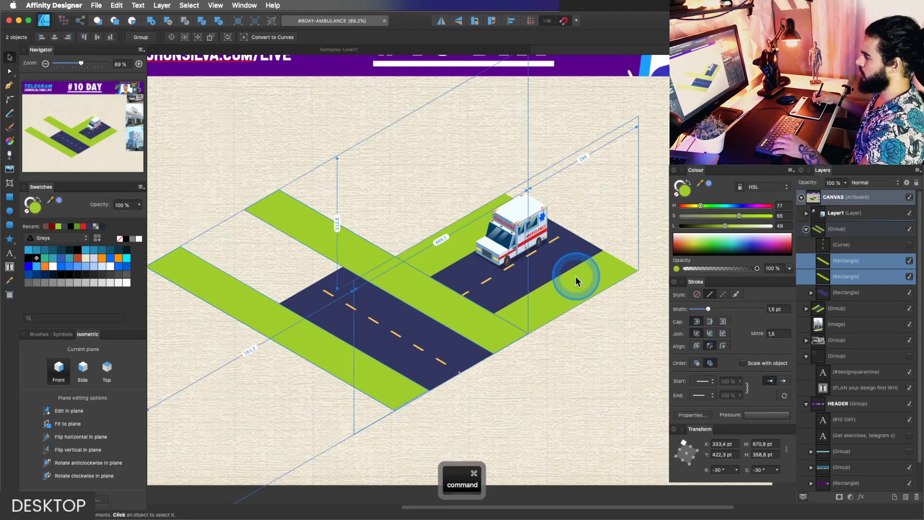
Lengthen both grass strips of the ambulance road together toward the upper right, to about 566 pt long.
left_click(578, 289, "super")
left_click(459, 235, "shift+super")
left_click_drag(573, 230, 629, 190)
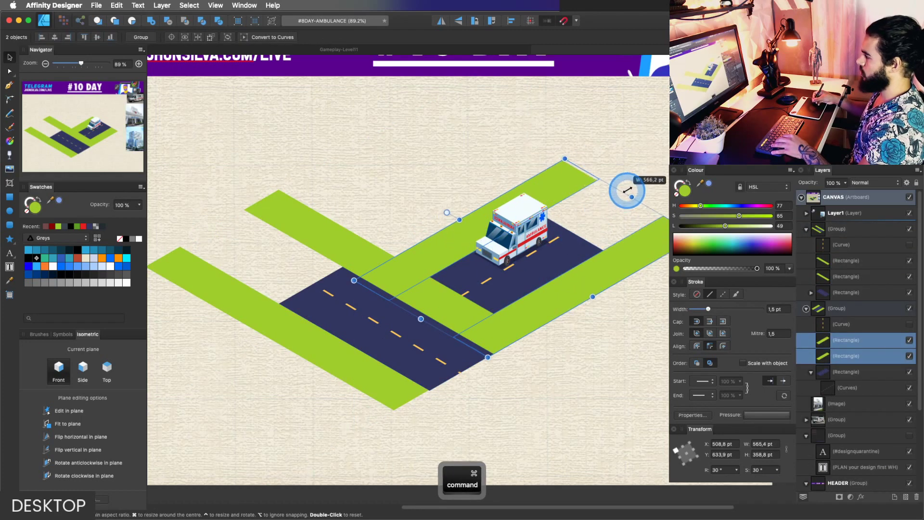
Extend both dark road surfaces to the outer ends of their grass strips, making the ambulance road about 558 pt long.
left_click(347, 295, "super")
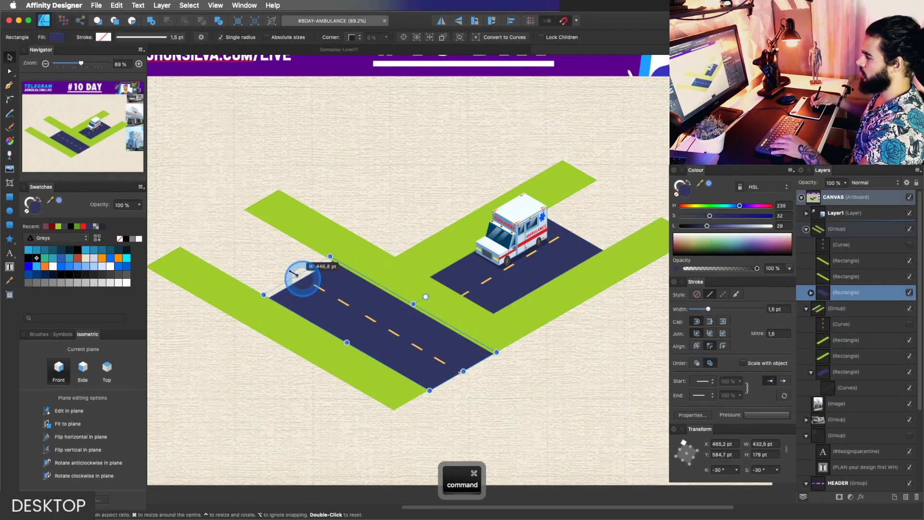
left_click_drag(294, 273, 223, 227)
left_click(569, 247, "super")
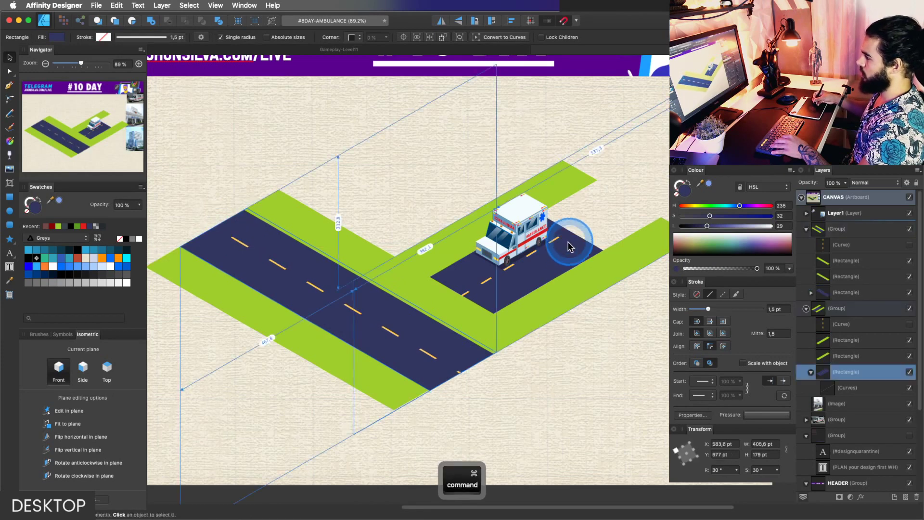
left_click_drag(572, 231, 625, 199)
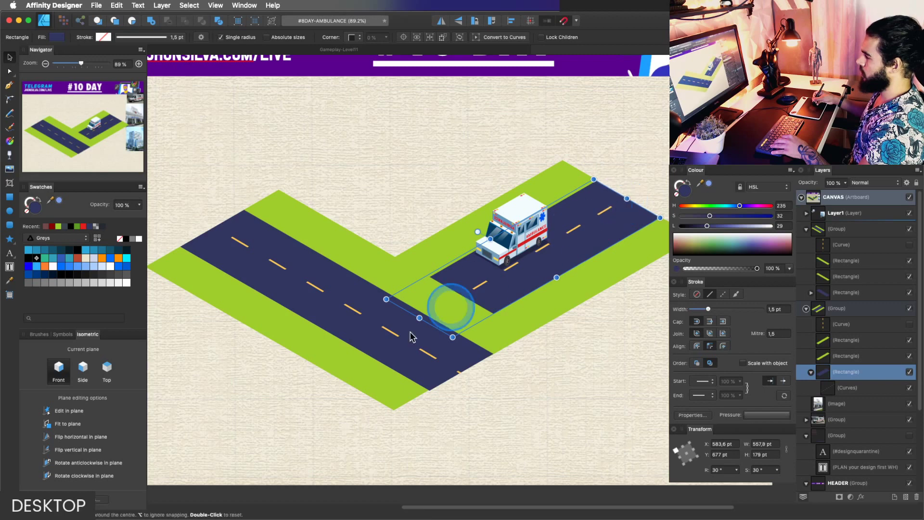
Move the ambulance road's dark rectangle into the other road's group, stacked between its two green rectangles.
left_click(435, 313, "super")
left_click(490, 300, "super")
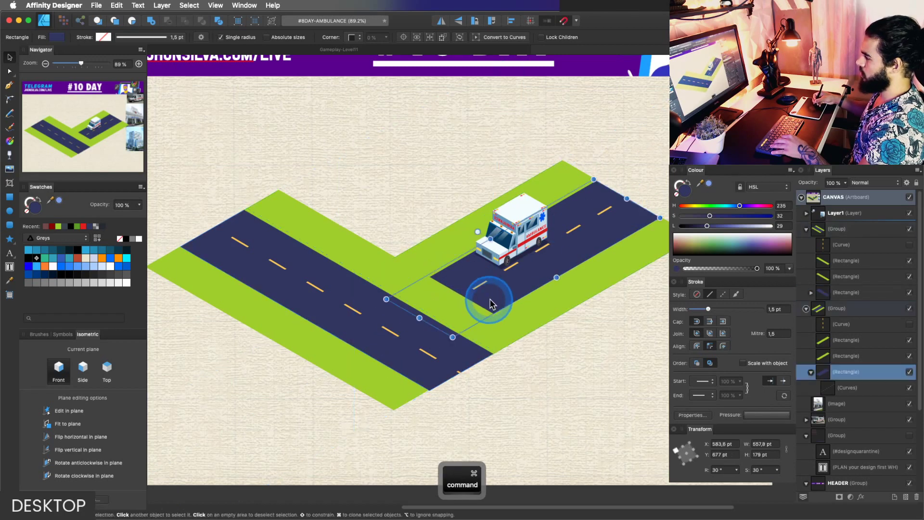
key("super+z")
left_click(831, 372)
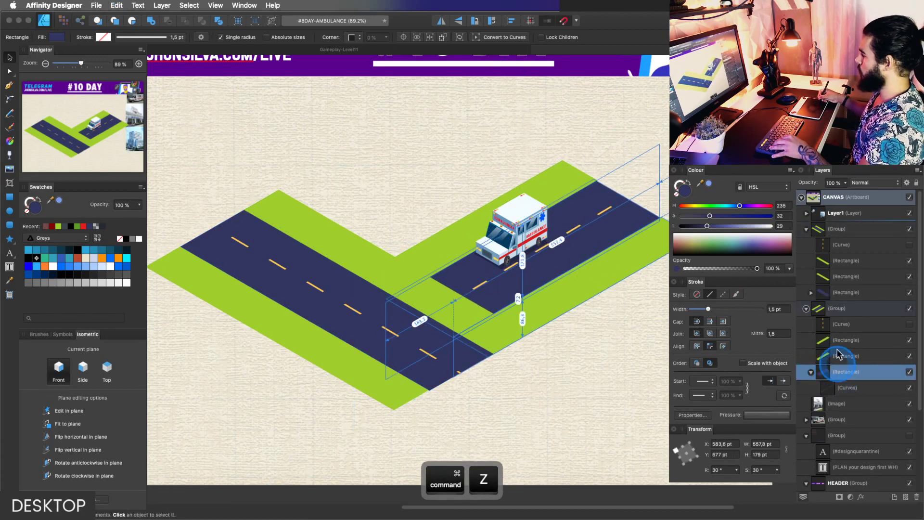
left_click_drag(828, 299, 828, 301)
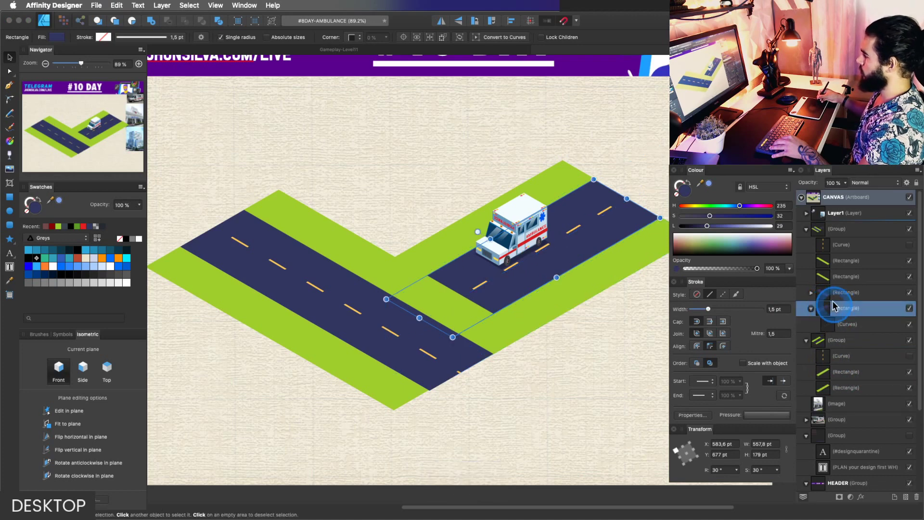
left_click_drag(828, 281, 824, 286)
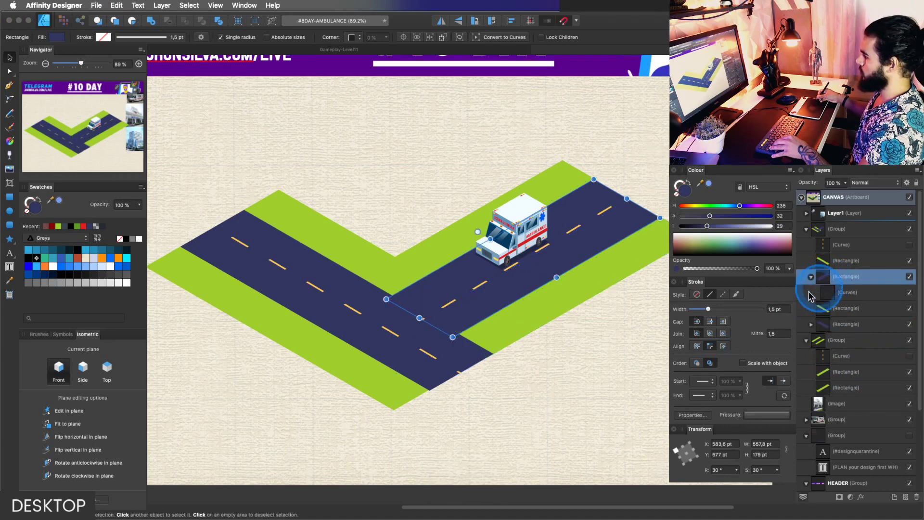
Shorten the ambulance road's dark rectangle at the junction end to about 546 pt long.
key("z")
left_click(427, 301)
key("v")
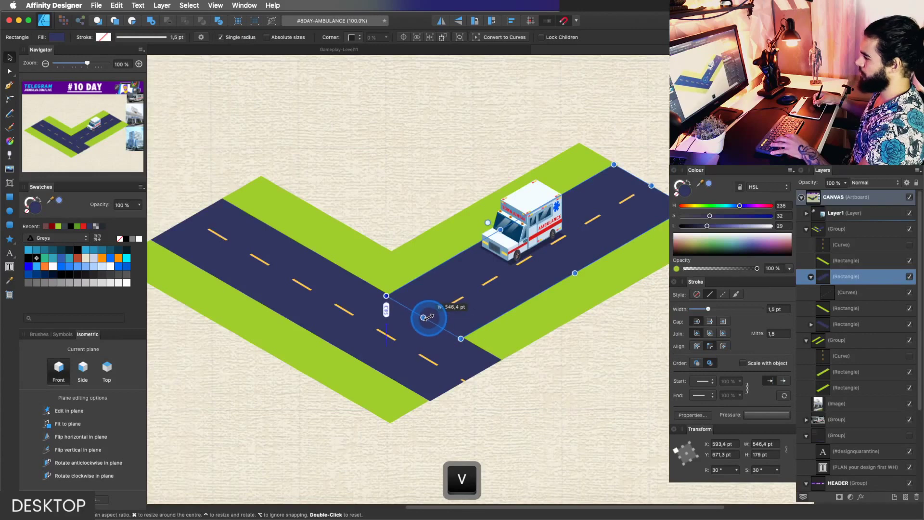
key("z")
left_click_drag(428, 317, 474, 315)
left_click(444, 306)
key("space")
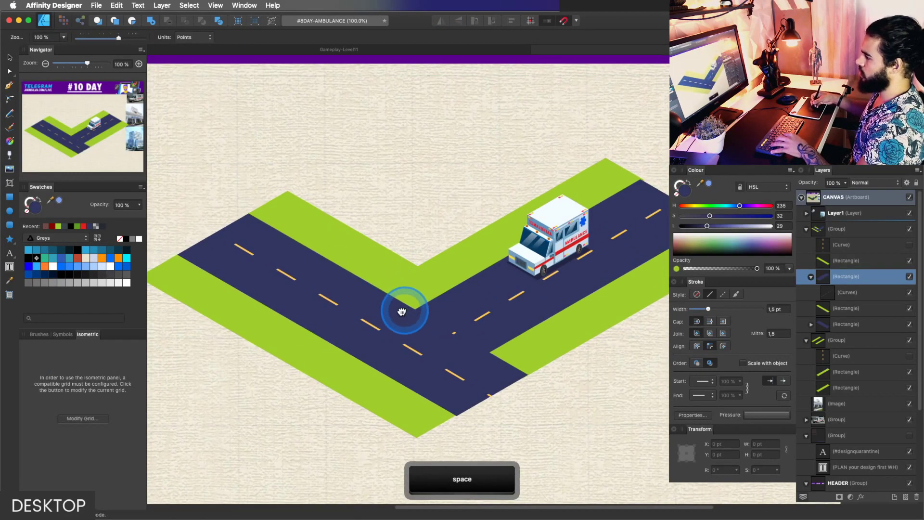
left_click_drag(406, 310, 353, 300)
key("v")
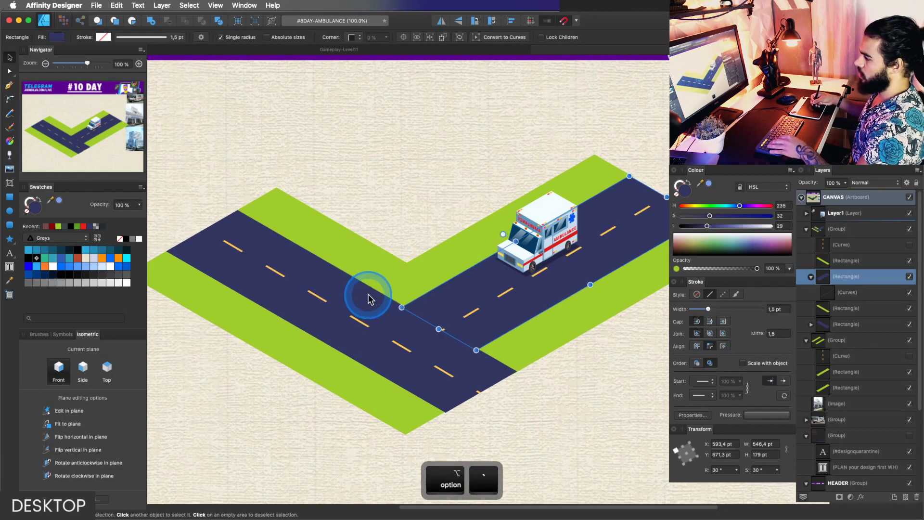
Review where the grid display option and the Isometric panel are turned on.
key("apostrophe")
key("apostrophe")
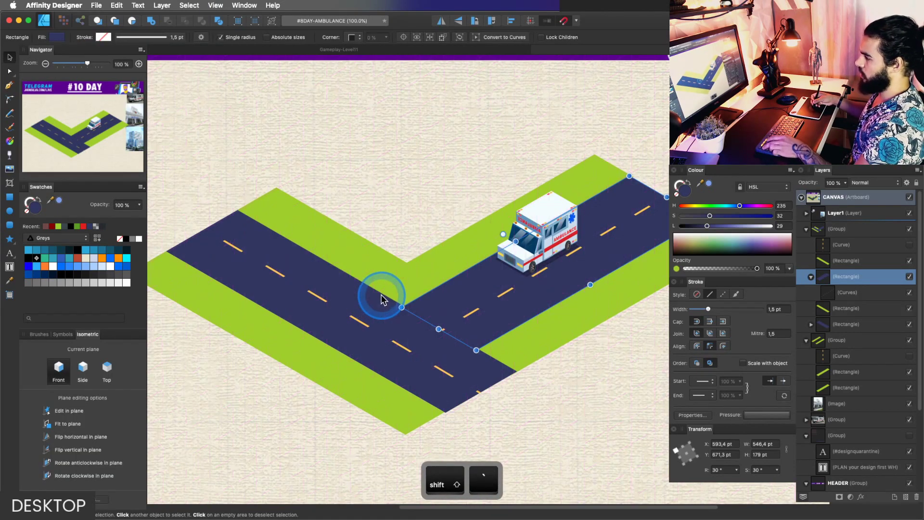
left_click(216, 6)
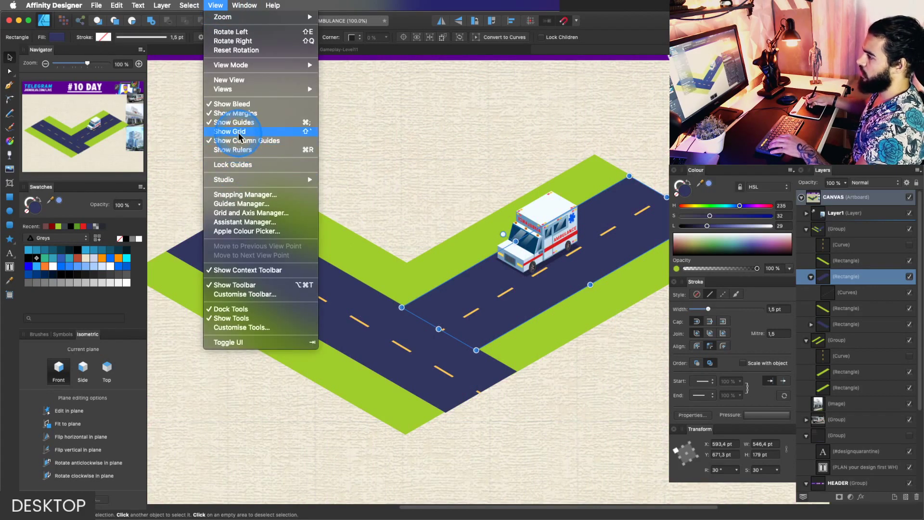
key("alt")
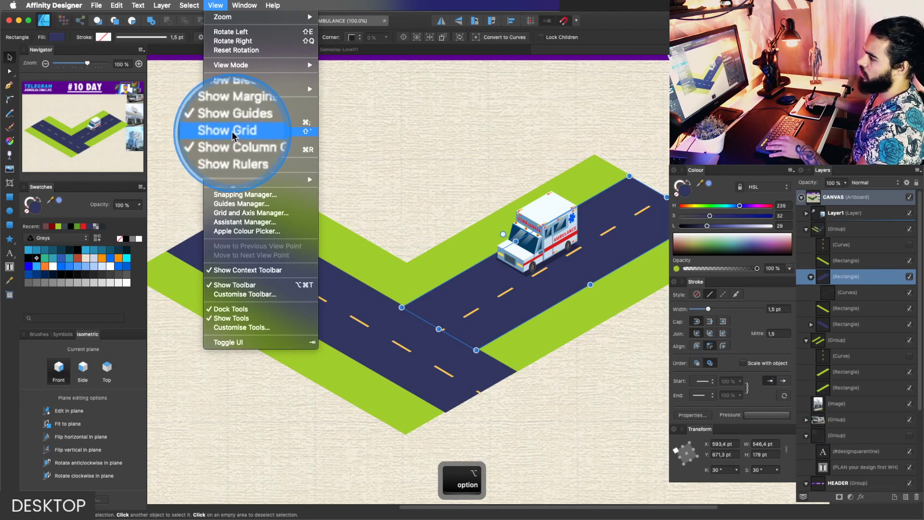
key("Escape")
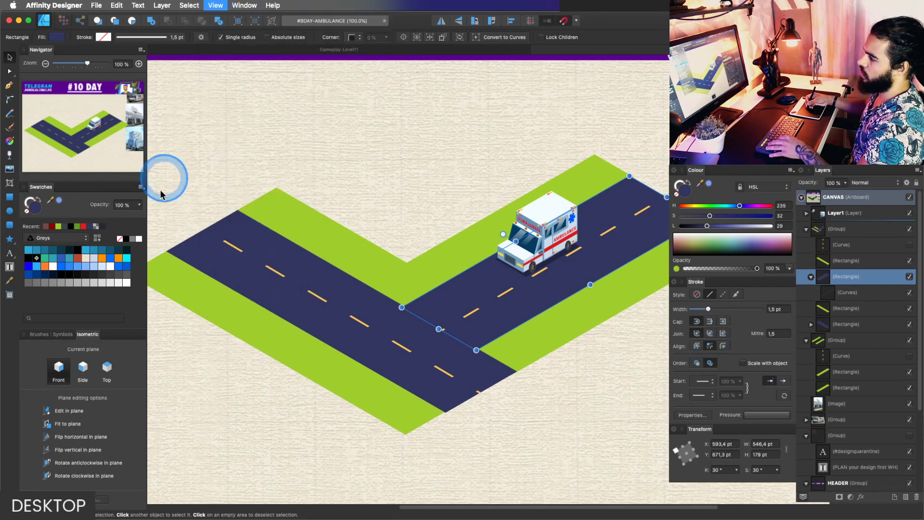
key("alt")
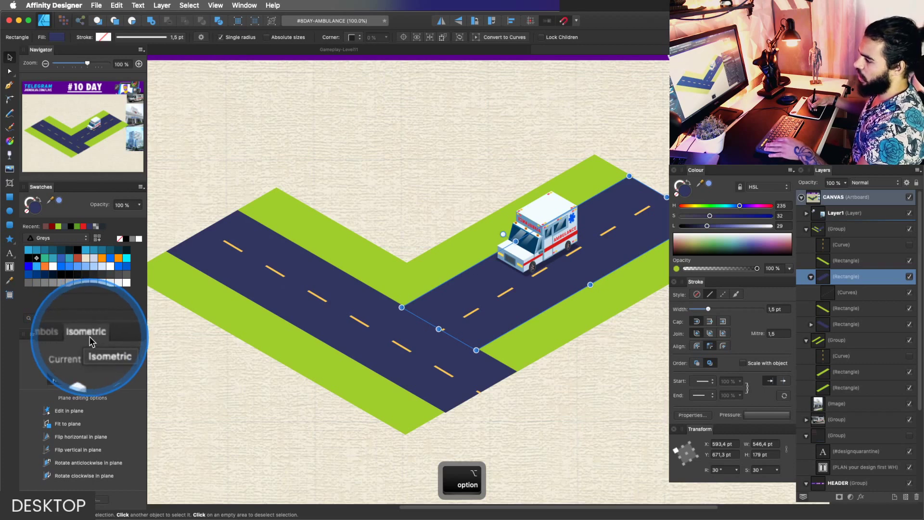
left_click(215, 5)
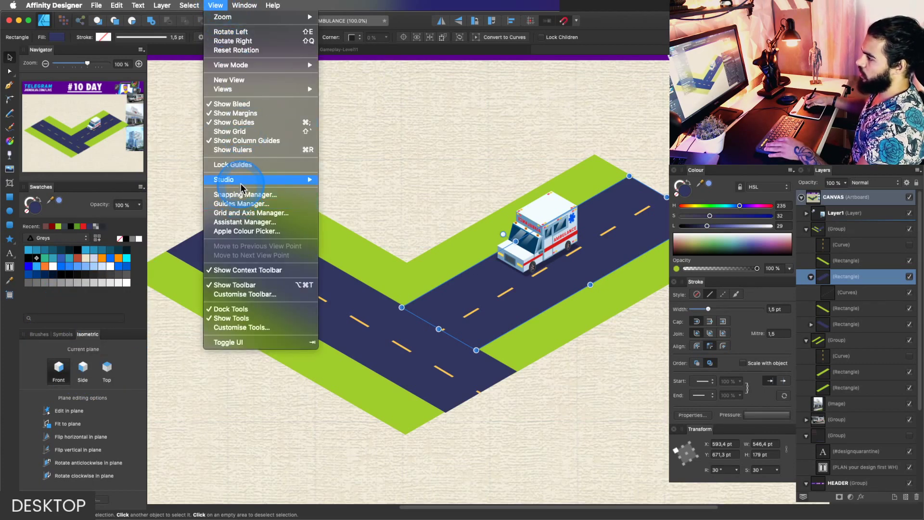
mouse_move(244, 184)
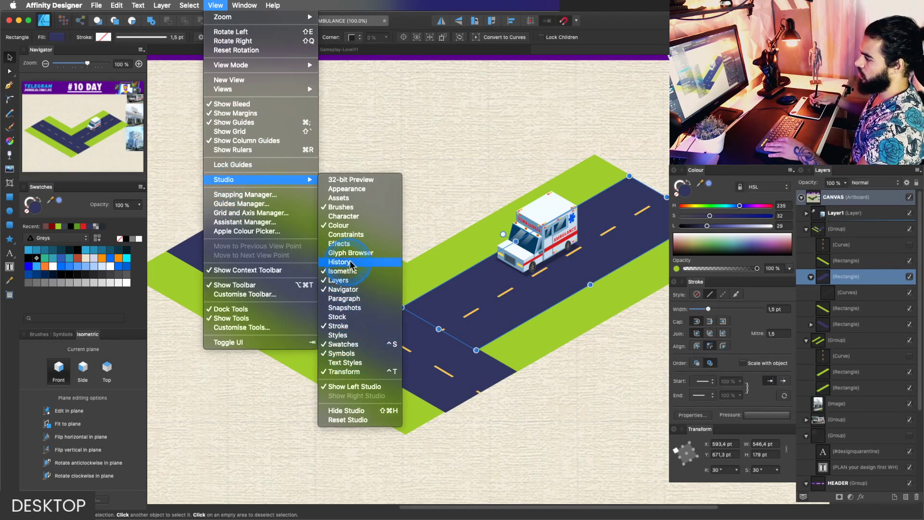
key("alt")
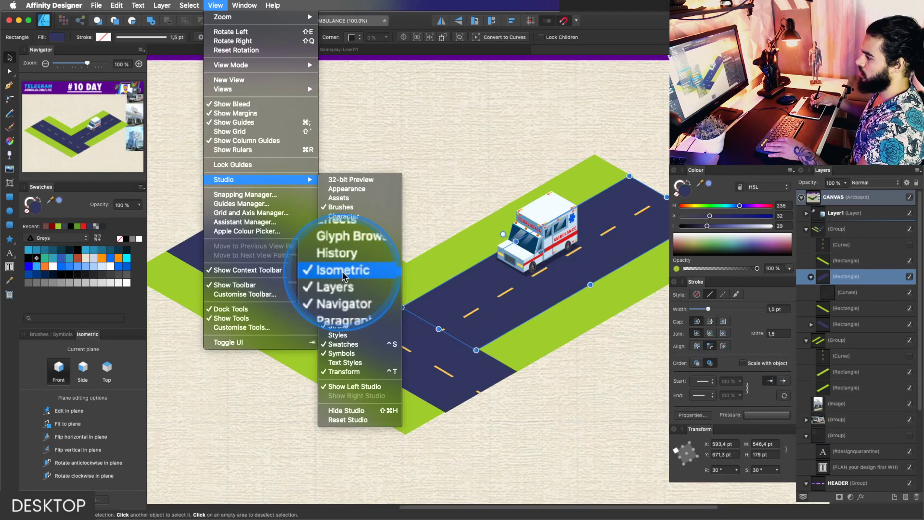
key("Escape")
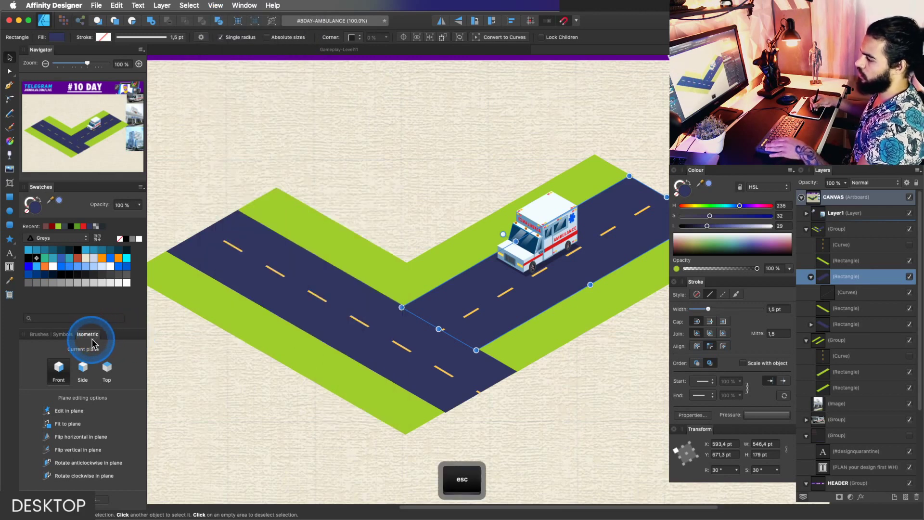
key("alt")
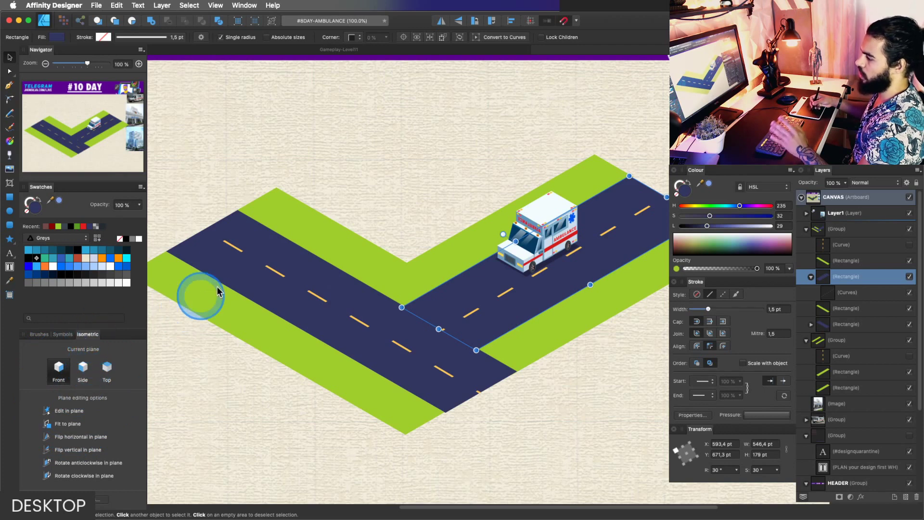
Try scaling the two road groups down together proportionally, to about 1144 pt wide.
key("z")
left_click_drag(446, 295, 352, 309)
left_click_drag(438, 309, 379, 269)
key("v")
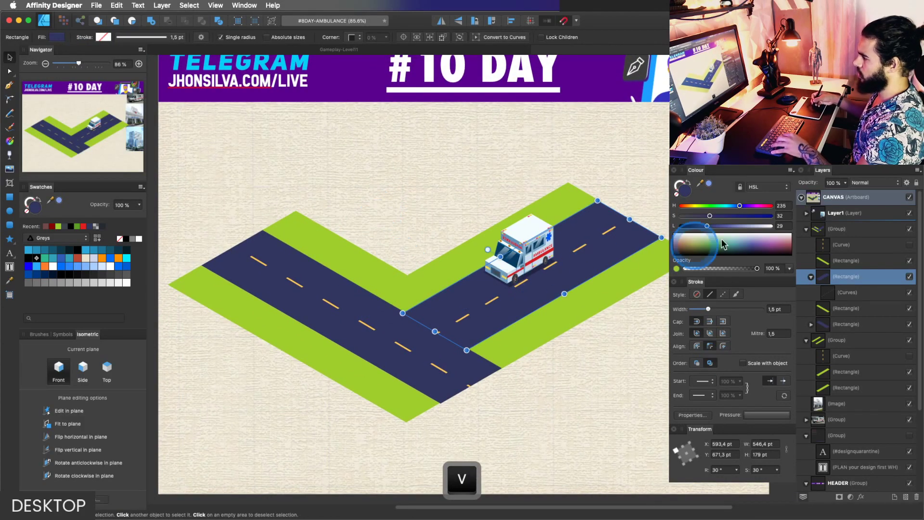
left_click(828, 231)
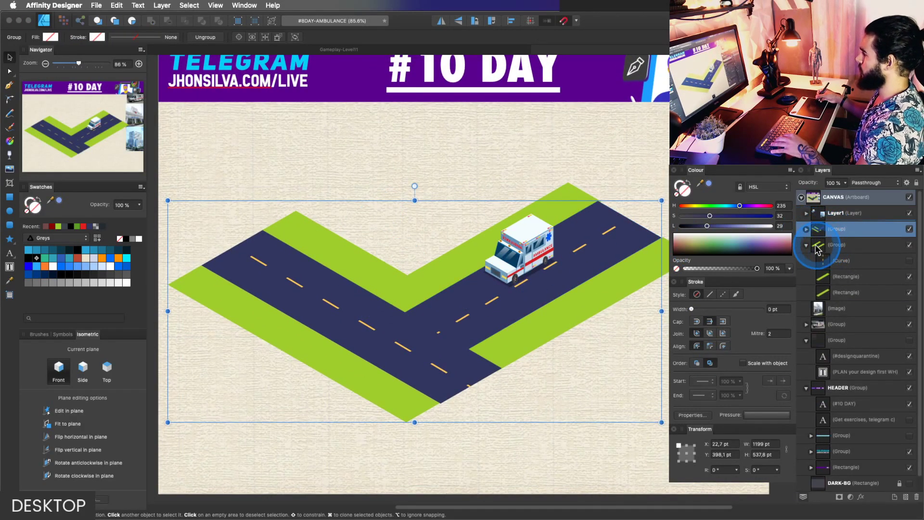
left_click(807, 245)
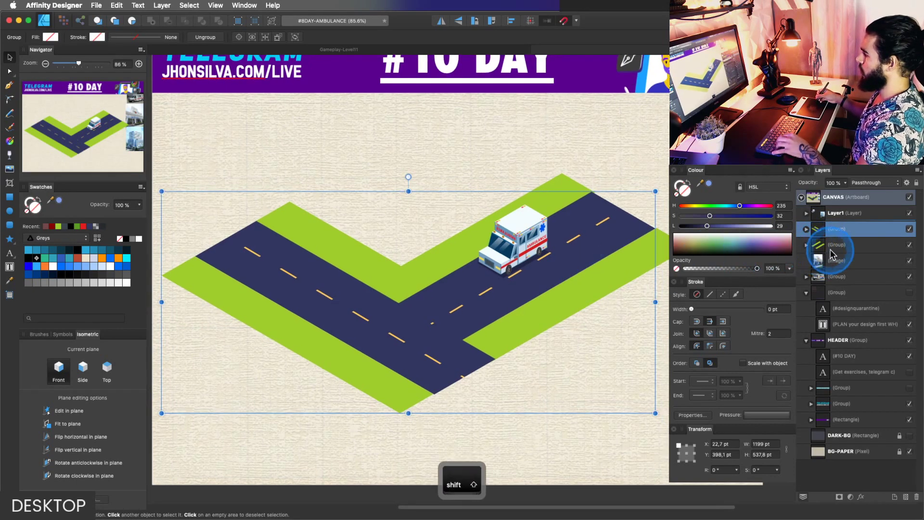
left_click(829, 244, "shift")
key("z")
left_click(528, 253, "alt")
key("v")
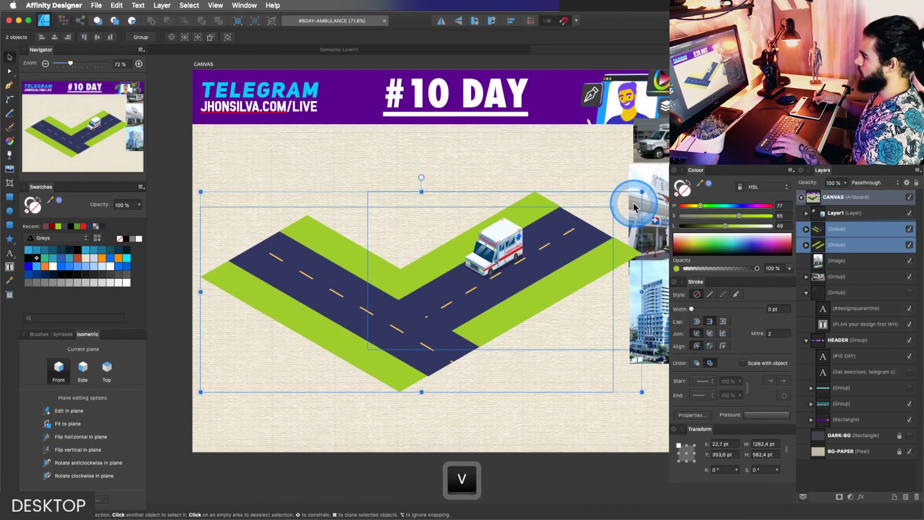
left_click_drag(628, 200, 592, 221)
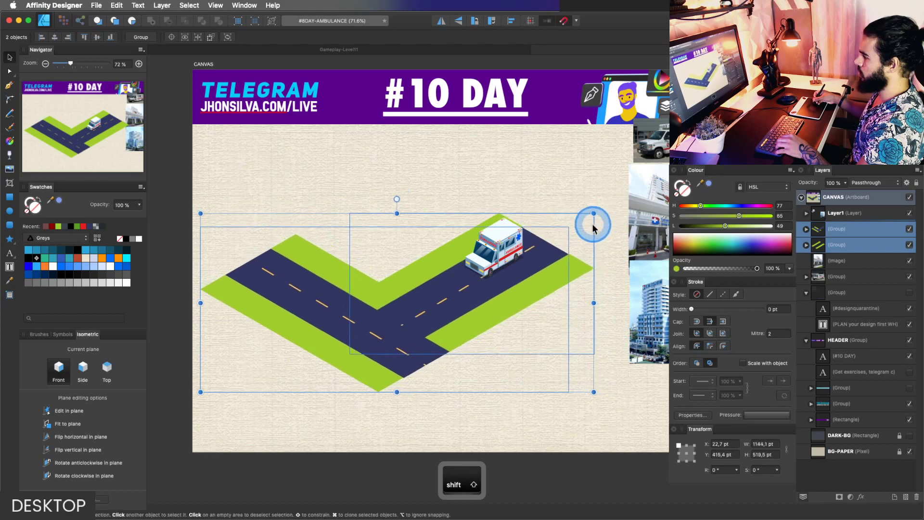
key("super+z")
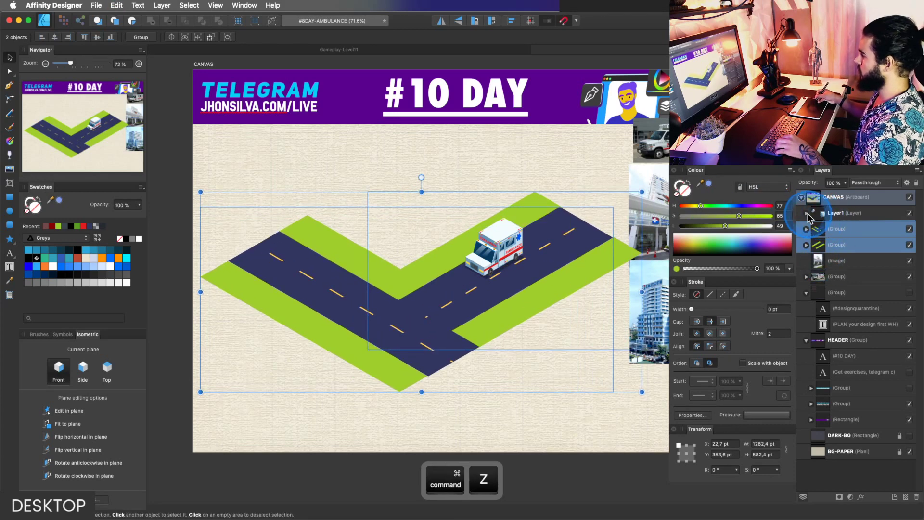
Move the AMBULANCE group out of Layer1 and place it directly below that layer, above the two road groups.
left_click(808, 214)
left_click(835, 294)
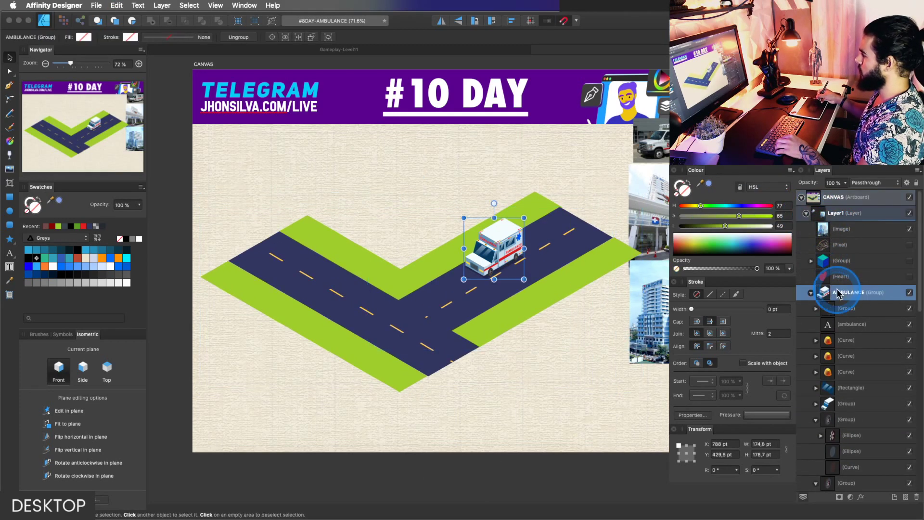
scroll(822, 241, "down", 3)
key("super+z")
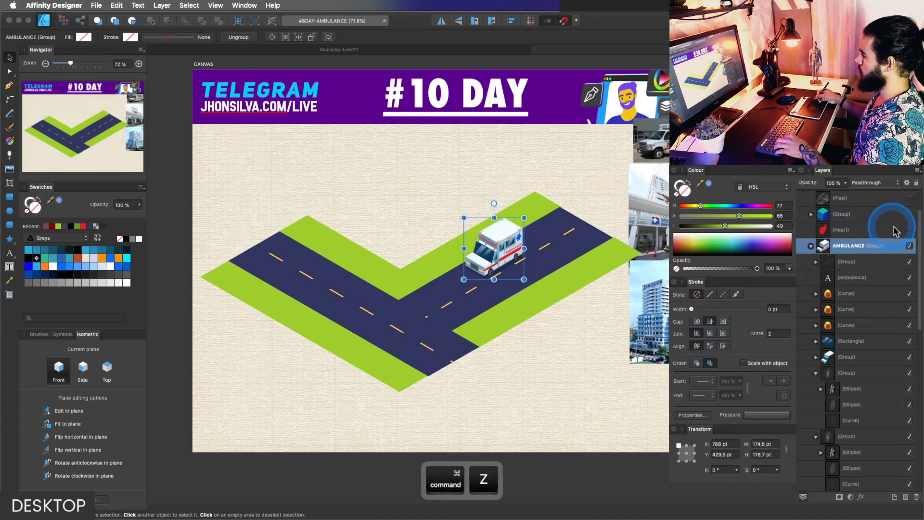
scroll(914, 227, "up", 3)
left_click_drag(853, 289, 817, 226)
left_click(807, 214)
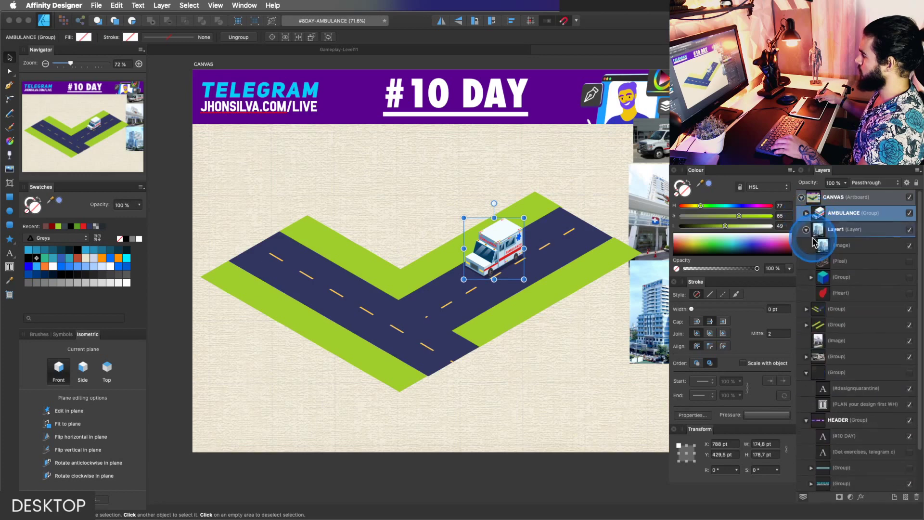
left_click(806, 230)
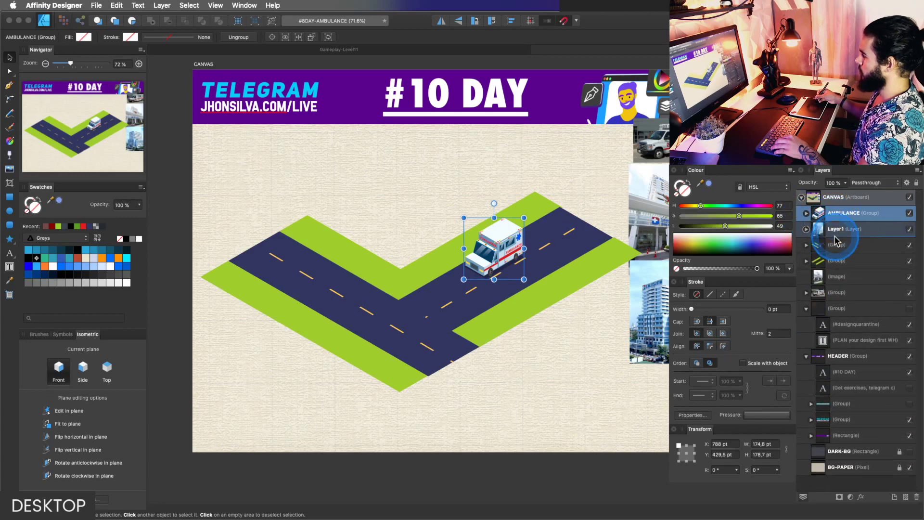
left_click_drag(836, 237, 835, 230)
key("super+z")
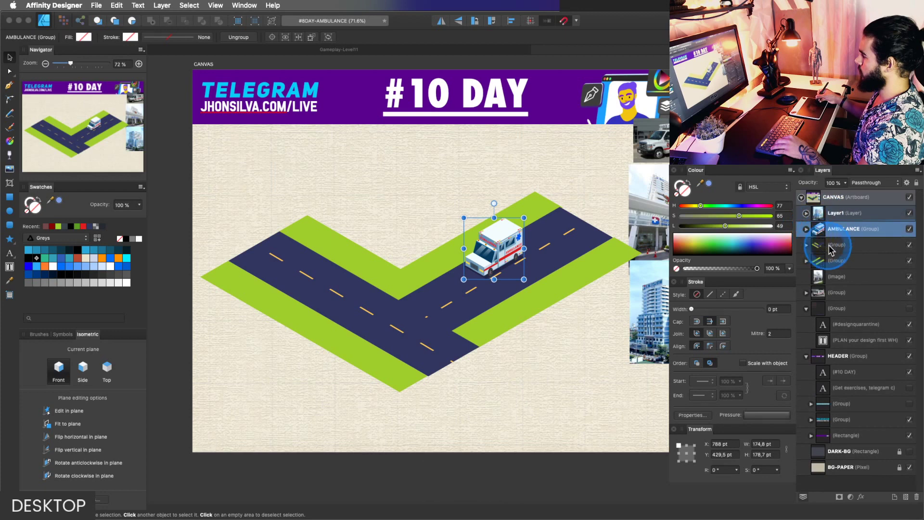
Scale the AMBULANCE group and both road groups down together proportionally to slightly less than 906 pt wide.
left_click(836, 261, "shift")
scroll(575, 244, "down", 2)
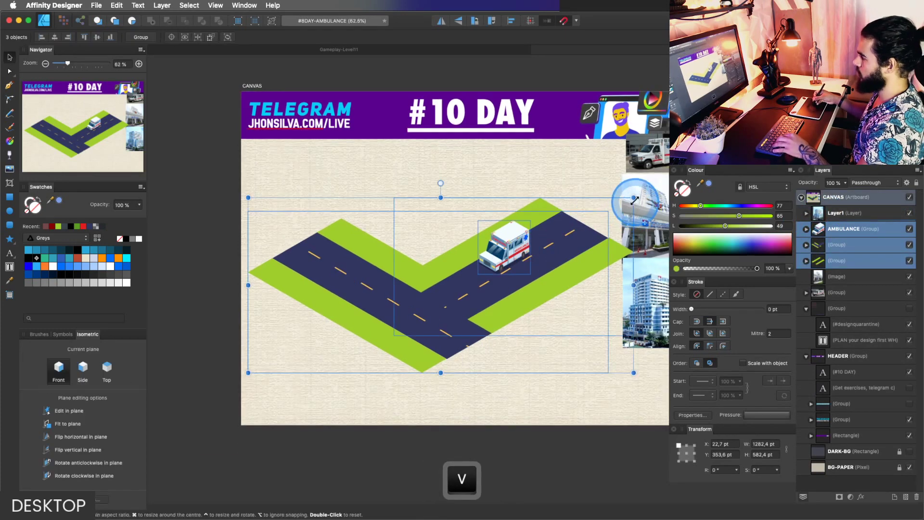
left_click_drag(610, 196, 541, 248)
key("z")
key("v")
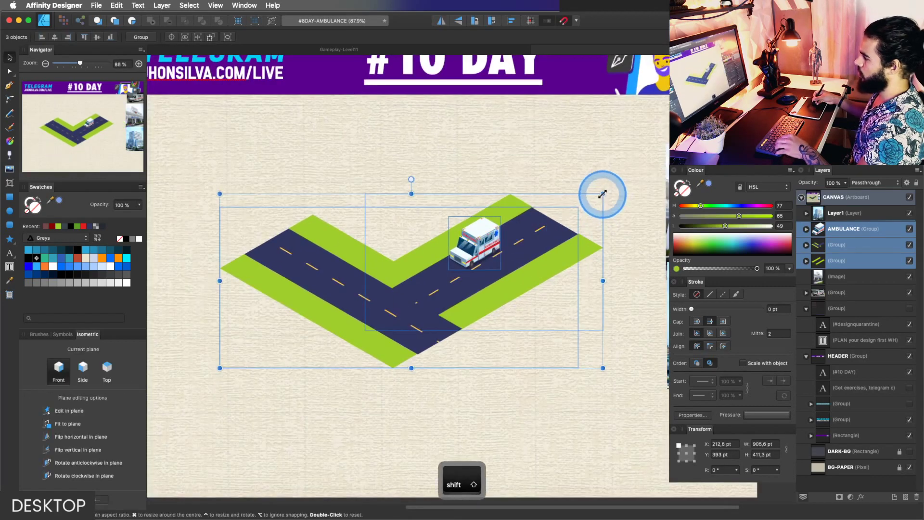
left_click_drag(602, 194, 582, 209)
left_click_drag(533, 260, 506, 282)
Undo the proportional scaling of the AMBULANCE group and both road groups.
key("z")
key("space")
left_click_drag(503, 283, 344, 330)
key("v")
key("z")
key("super+z")
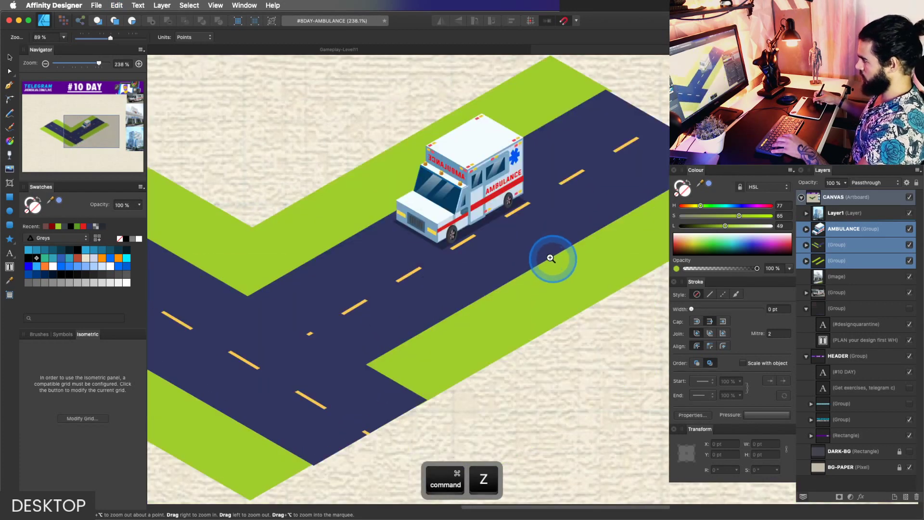
key("super+z")
key("super+z")
key("super+z")
key("super+z")
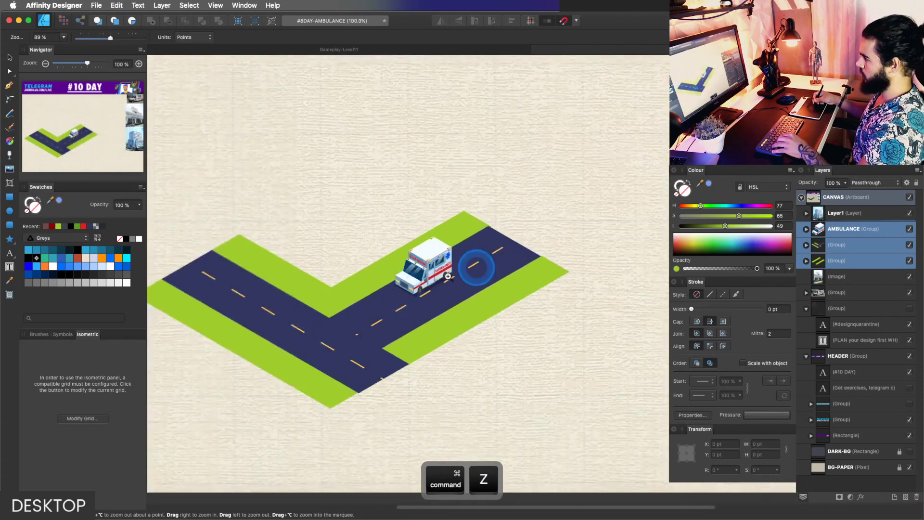
key("super+z")
key("super+z")
Turn on Scale with object for the ambulance's parts, from the "ambulance" text down to the lowest rectangle in the AMBULANCE group.
left_click_drag(521, 219, 731, 187)
key("v")
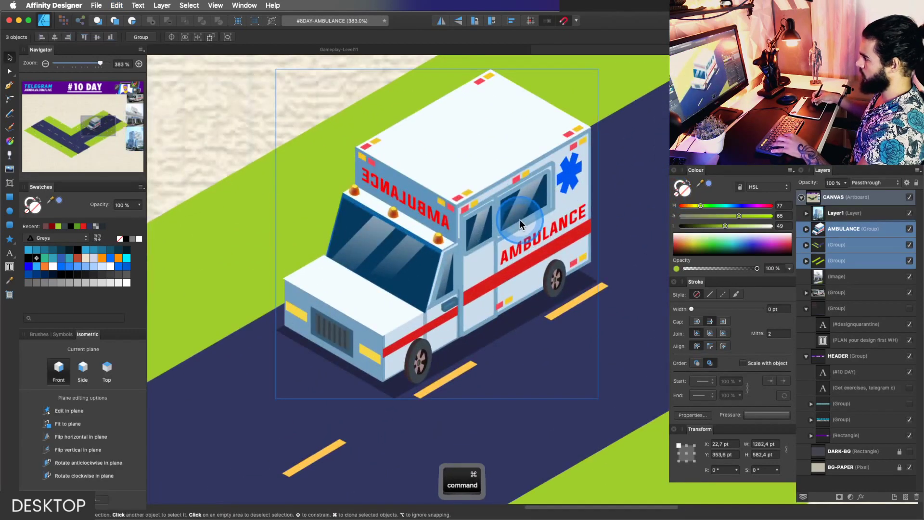
left_click(520, 220, "super")
key("z")
left_click_drag(538, 231, 394, 272)
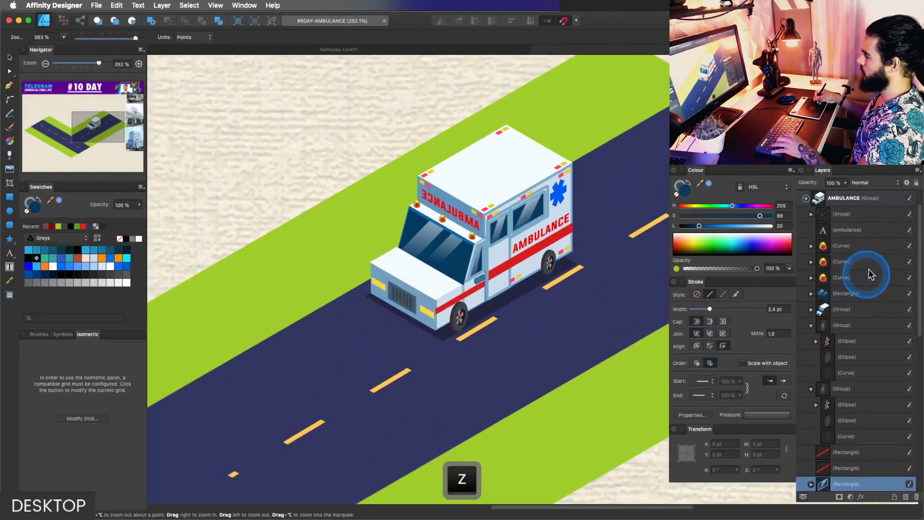
left_click(862, 235)
left_click_drag(919, 255, 875, 365)
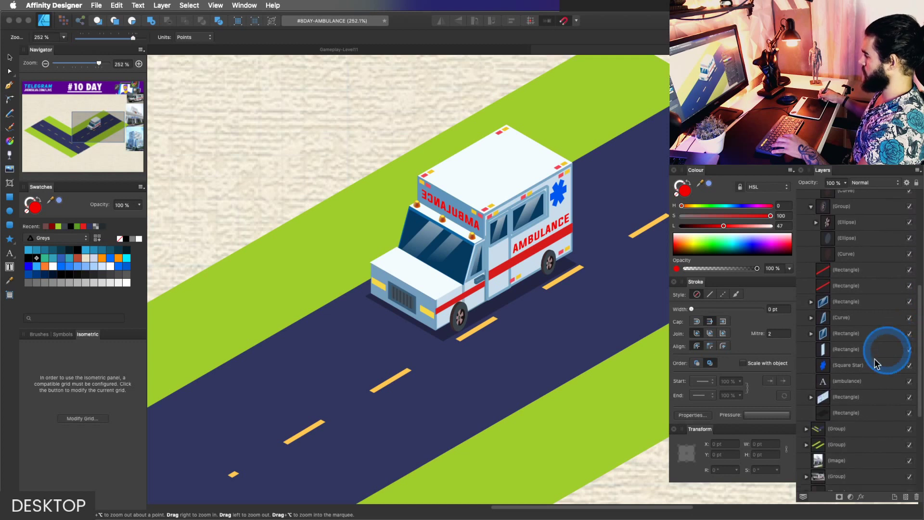
left_click(846, 410, "shift")
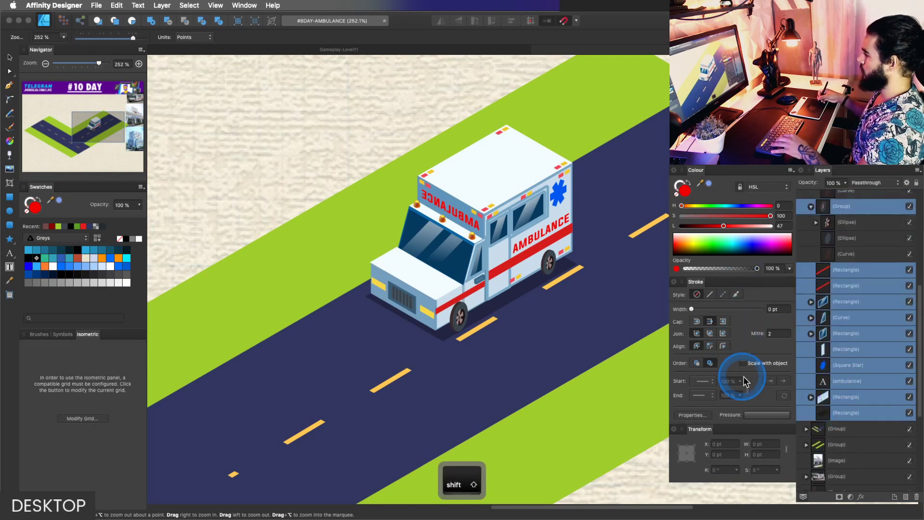
key("alt")
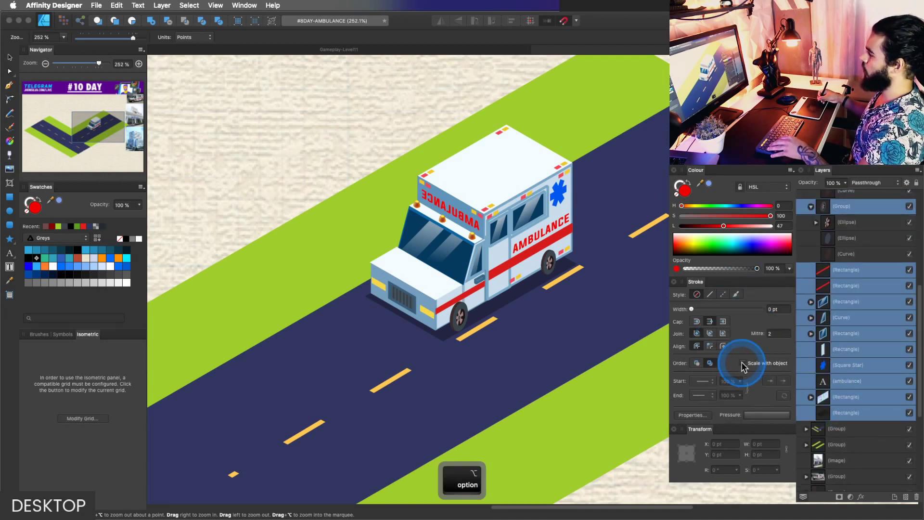
key("alt")
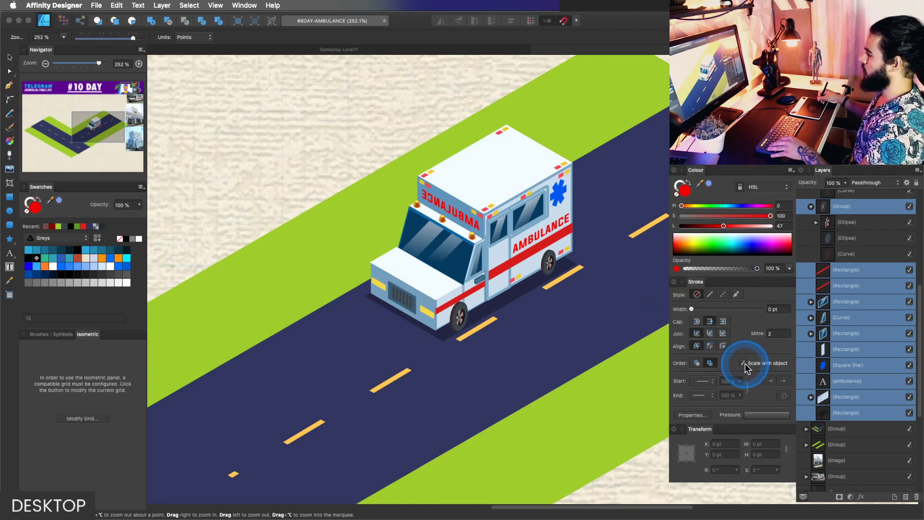
Check the Scale with object setting on the side window curve and on all rectangles inside the ambulance's body group.
left_click(835, 317)
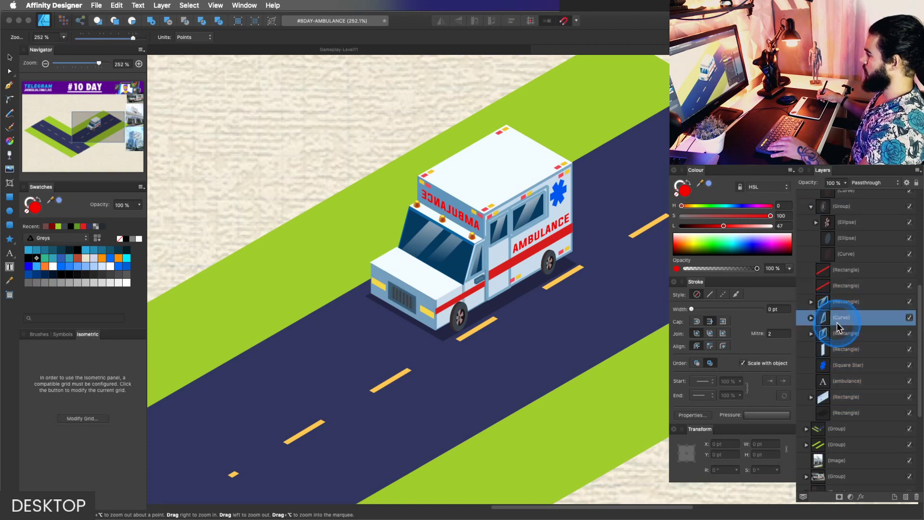
scroll(914, 294, "up", 5)
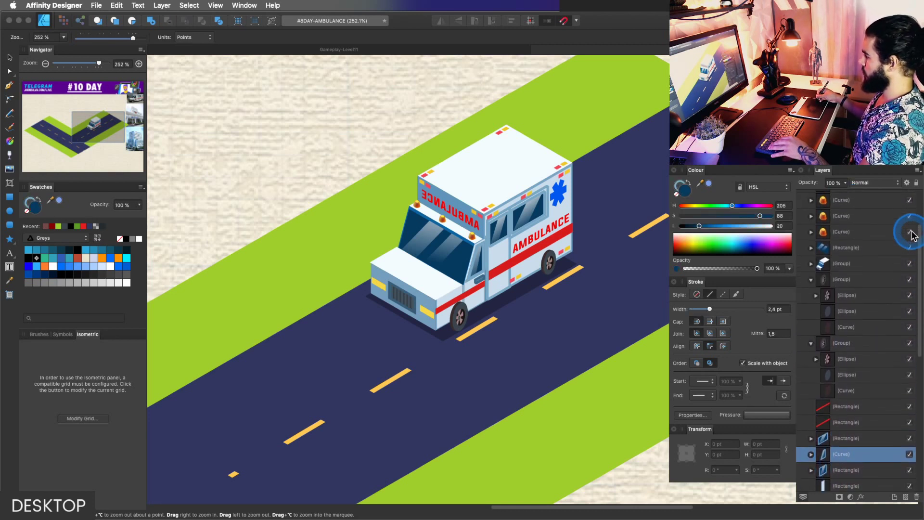
left_click(812, 294)
left_click(812, 278)
left_click(846, 295)
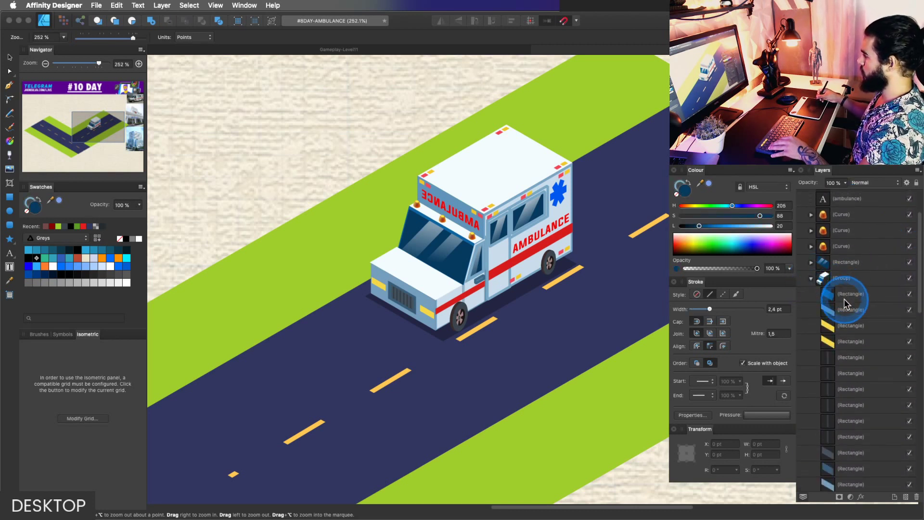
scroll(917, 298, "down", 5)
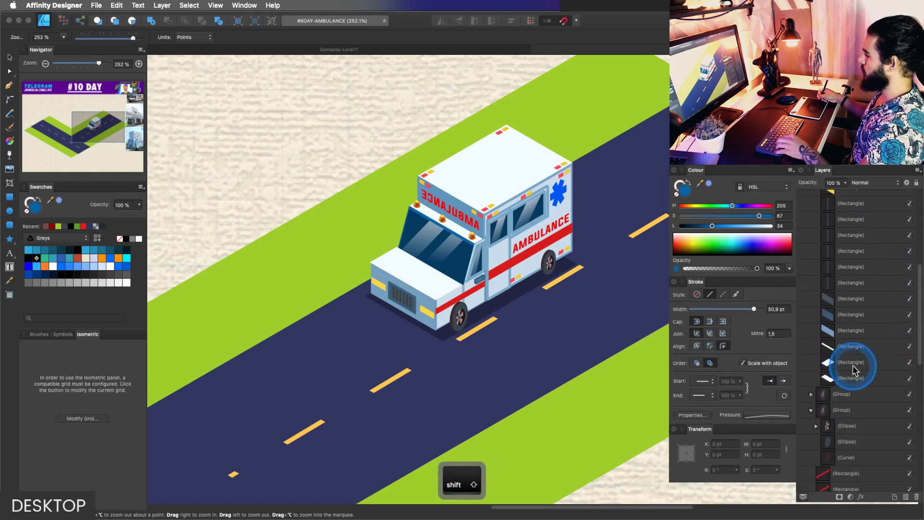
left_click(831, 377, "shift")
scroll(920, 308, "up", 5)
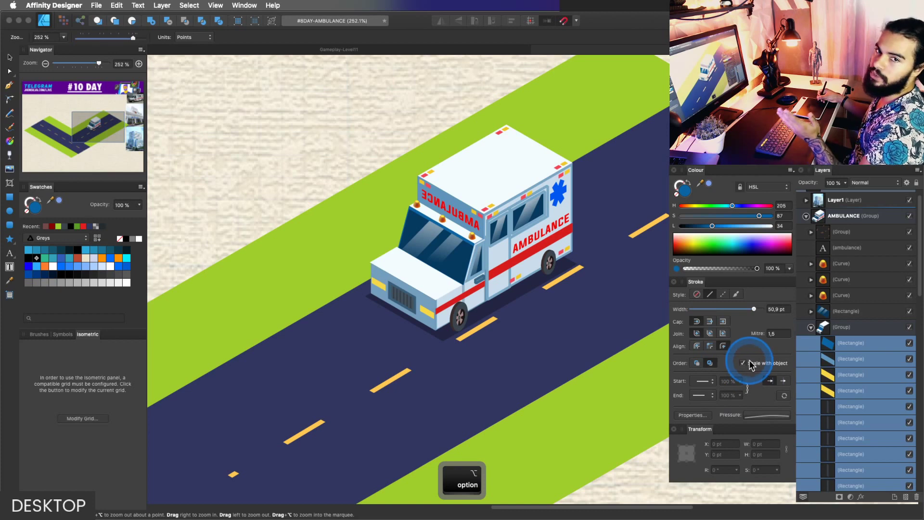
left_click(865, 254)
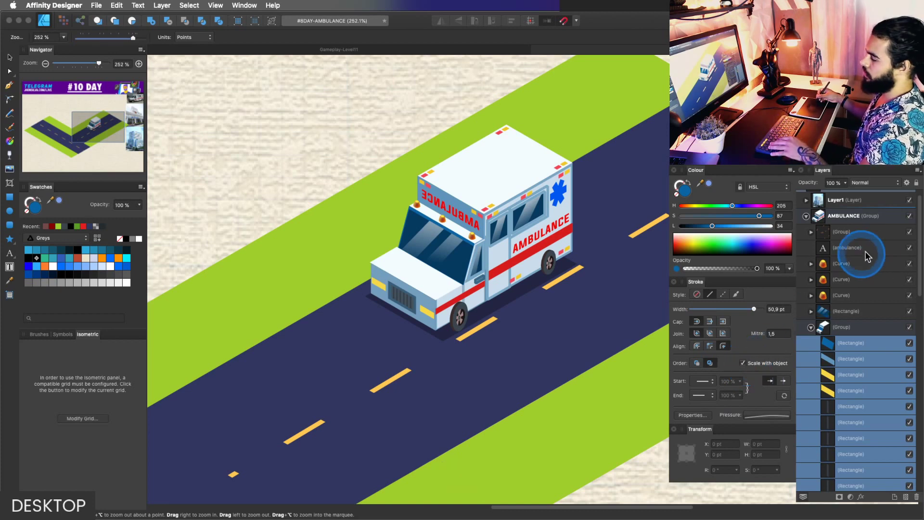
Scale the AMBULANCE group and both road groups down together proportionally to about 839 pt wide and reposition them on the canvas.
left_click(806, 216)
left_click(828, 216)
left_click(840, 230)
key("z")
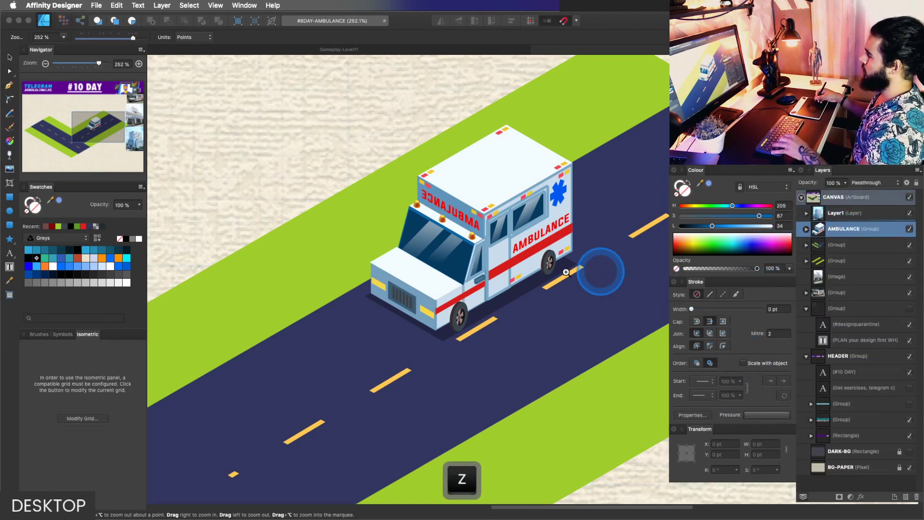
left_click_drag(474, 252, 270, 307)
key("space")
left_click_drag(404, 303, 475, 258)
left_click(851, 263)
left_click(854, 230, "shift")
key("z")
key("space")
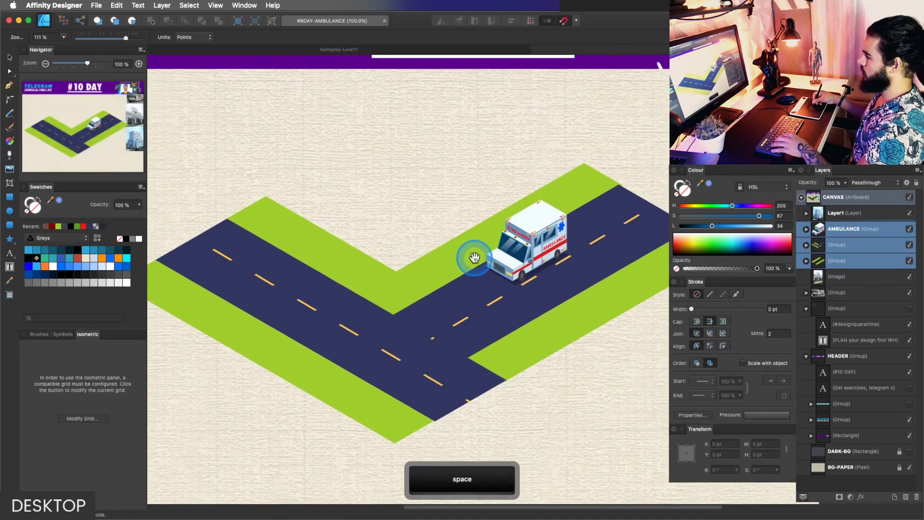
left_click_drag(532, 237, 478, 247)
key("v")
key("space")
left_click_drag(577, 221, 557, 216)
key("z")
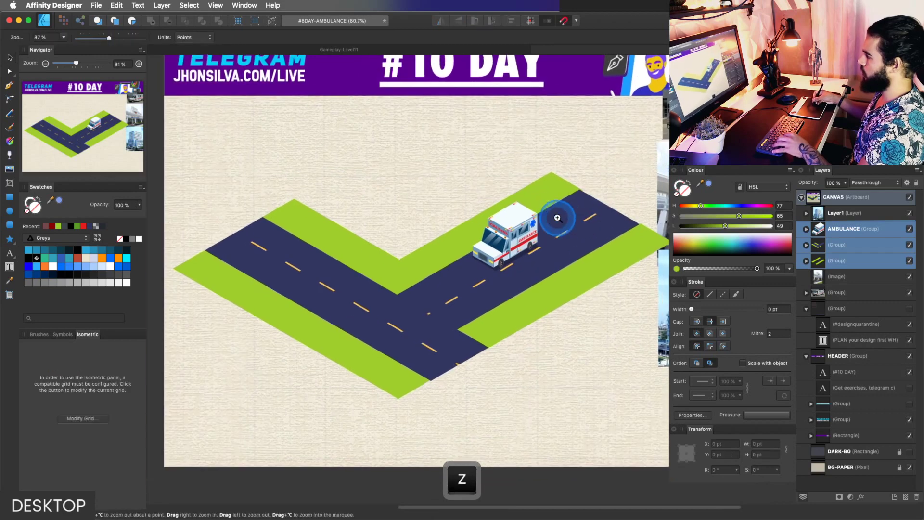
key("v")
left_click_drag(182, 180, 386, 276)
left_click_drag(535, 303, 453, 272)
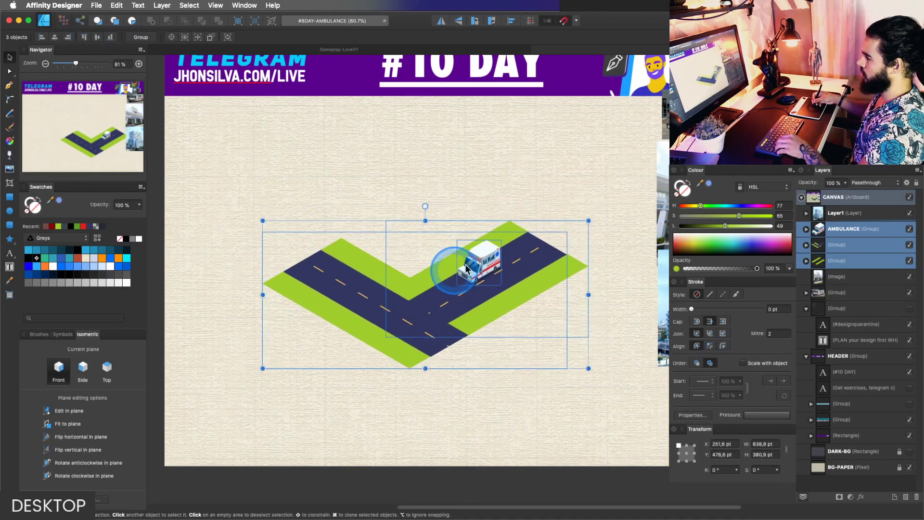
Scale the three groups down further proportionally to 763.7 pt wide, adjust their position slightly, and save the document.
left_click_drag(592, 221, 559, 235)
left_click_drag(489, 292, 495, 295)
key("super+s")
Extend the two grass strips and the road rectangle of the arm without the ambulance outward to 507.5 pt long.
key("z")
left_click(381, 257)
left_click_drag(370, 262, 402, 272)
left_click(375, 283, "super")
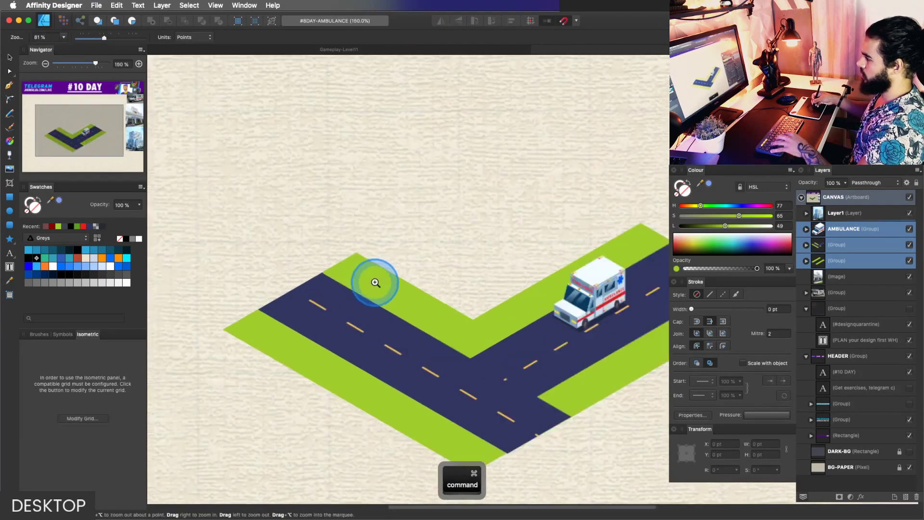
left_click_drag(482, 256, 428, 252)
key("z")
key("z")
key("v")
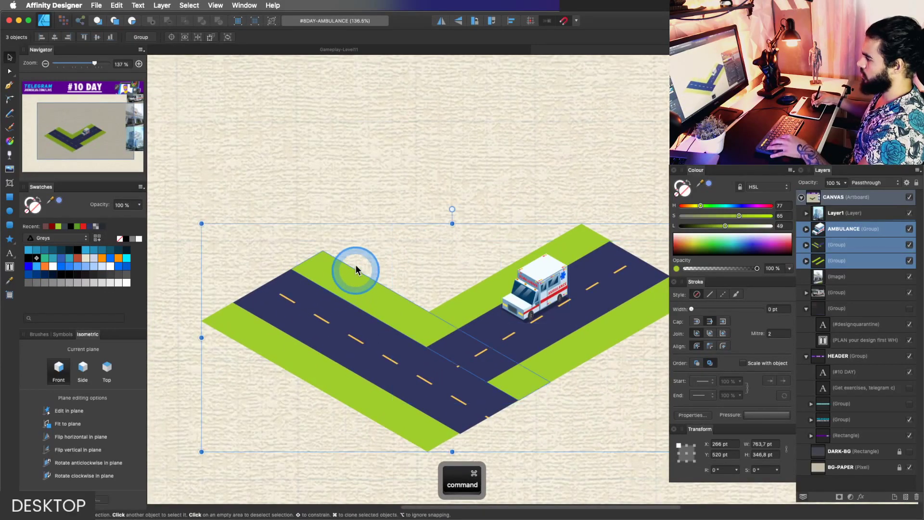
left_click(355, 271, "super")
key("z")
key("v")
left_click_drag(349, 267, 224, 252)
left_click(267, 323, "shift+super")
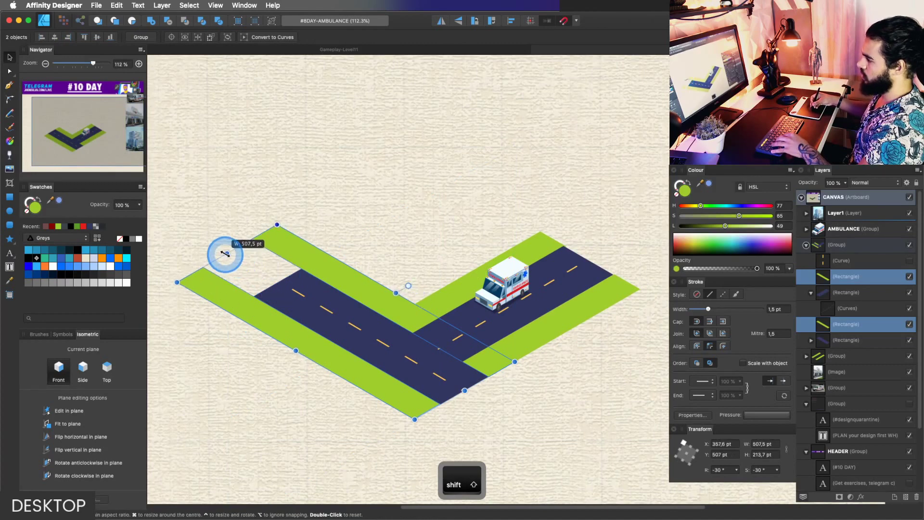
left_click(291, 298, "super")
left_click_drag(278, 282, 223, 251)
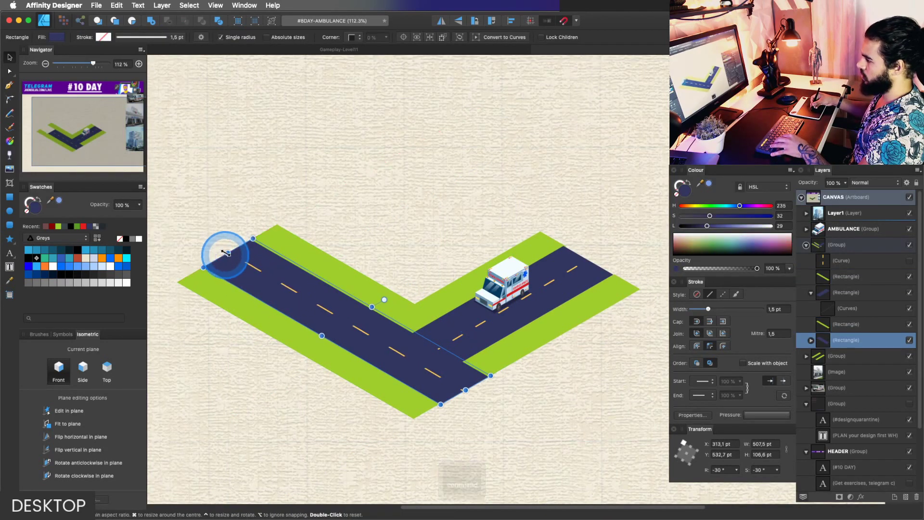
Extend the two grass strips and the road of the ambulance's arm outward at its far end, and save the document.
left_click(541, 334, "super")
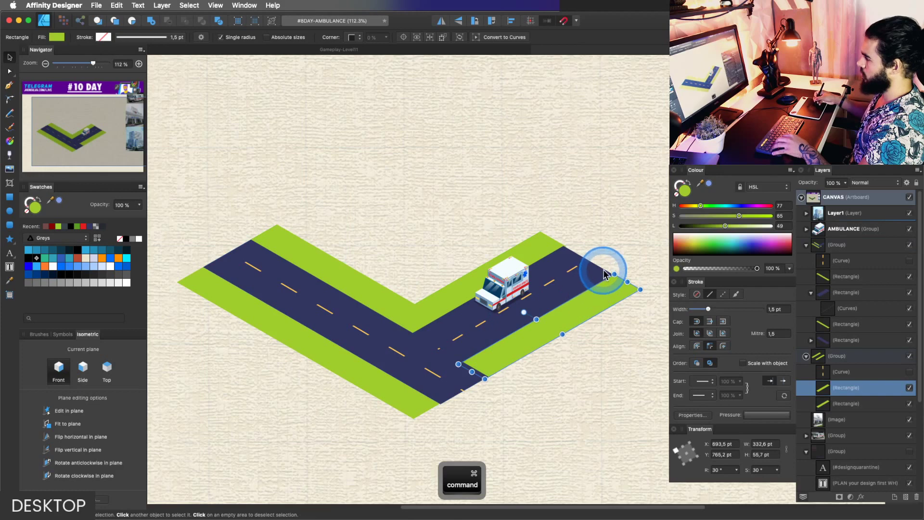
left_click(541, 249, "shift+super")
left_click_drag(588, 259, 610, 243)
left_click(590, 272, "super")
key("z")
left_click_drag(466, 287, 479, 273)
left_click(486, 290, "alt")
key("super+s")
key("space")
Switch to the Pixel Persona with the whole road junction in view.
left_click(63, 23)
key("space")
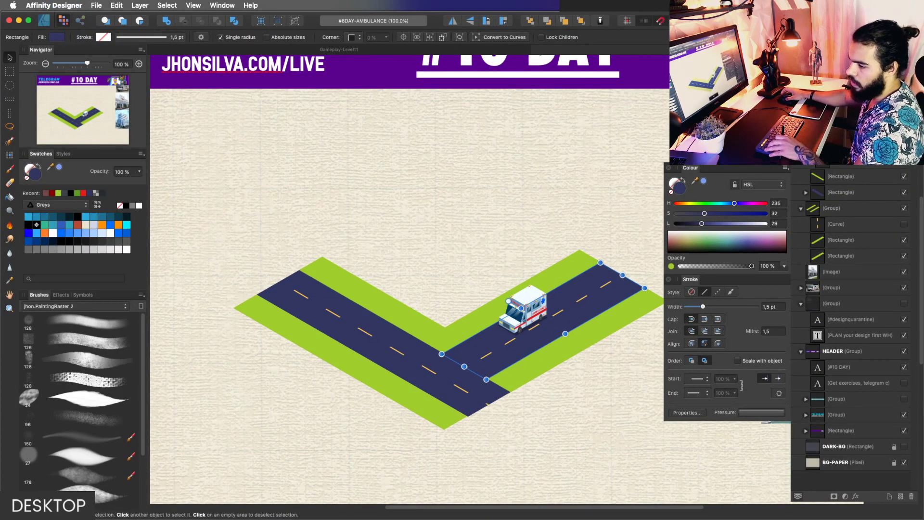
key("super+Tab")
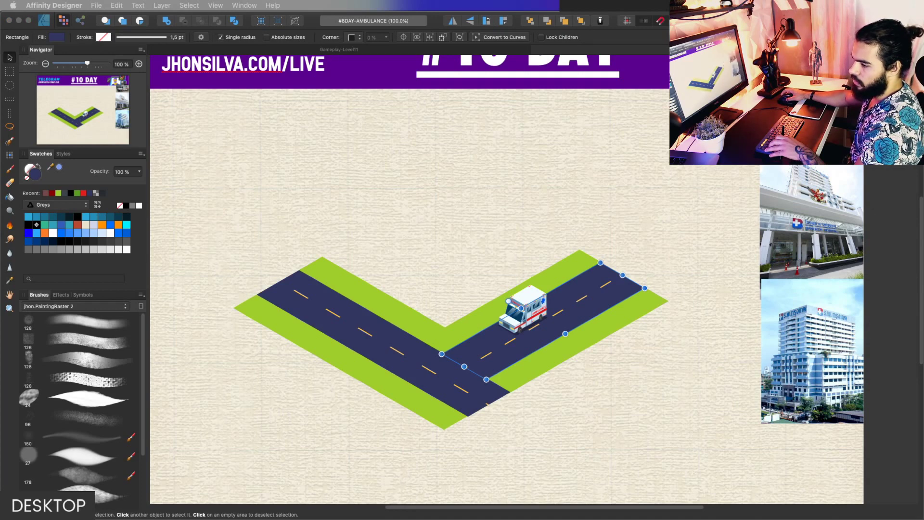
left_click(451, 285)
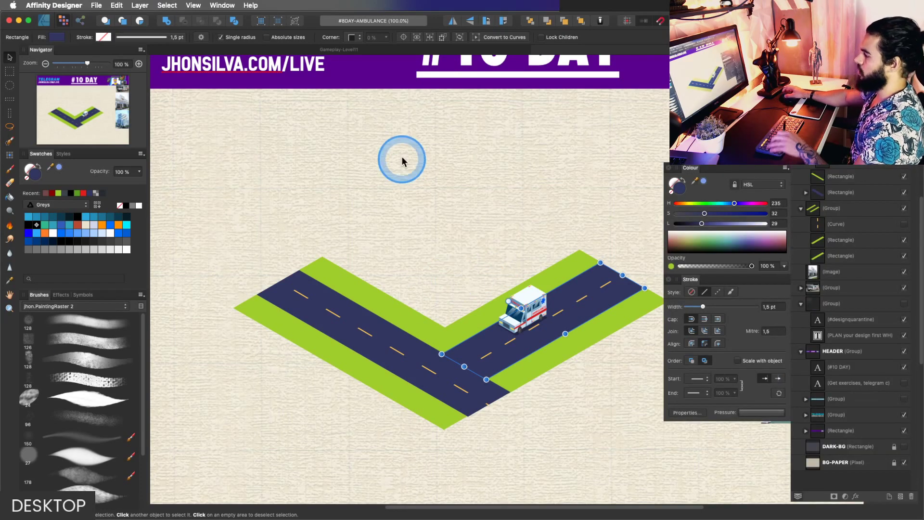
key("space")
left_click_drag(489, 254, 487, 262)
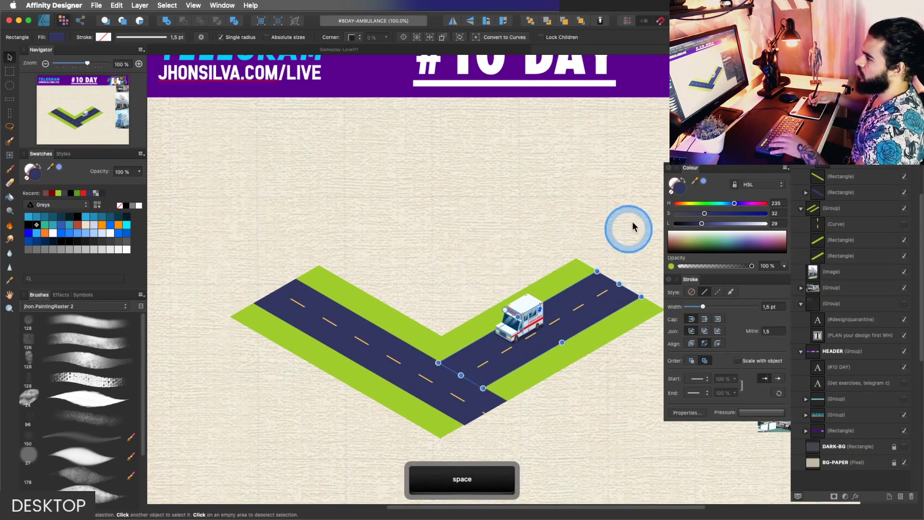
Choose the second 32 px brush from the jhonsilva.com/telegram category and activate the Paint Brush tool.
left_click(63, 307)
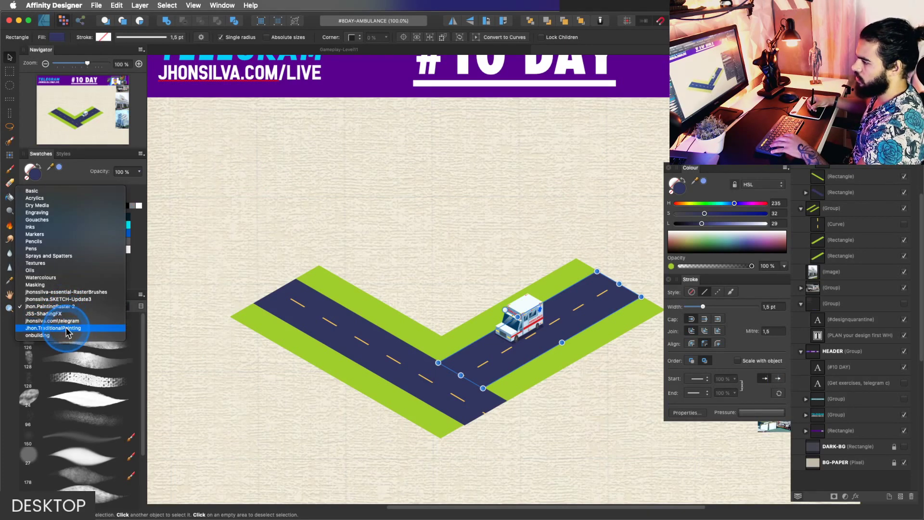
left_click(68, 321)
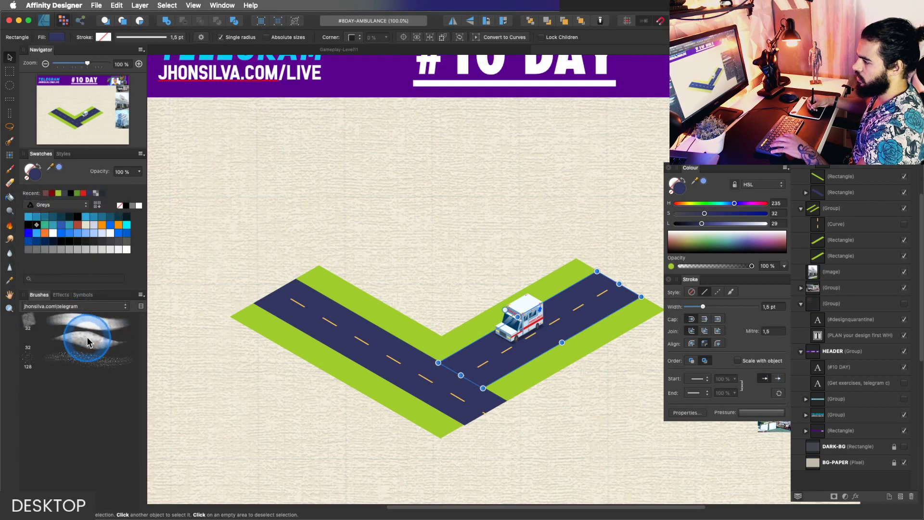
left_click(87, 342)
key("z")
key("space")
left_click_drag(413, 289, 405, 299)
key("b")
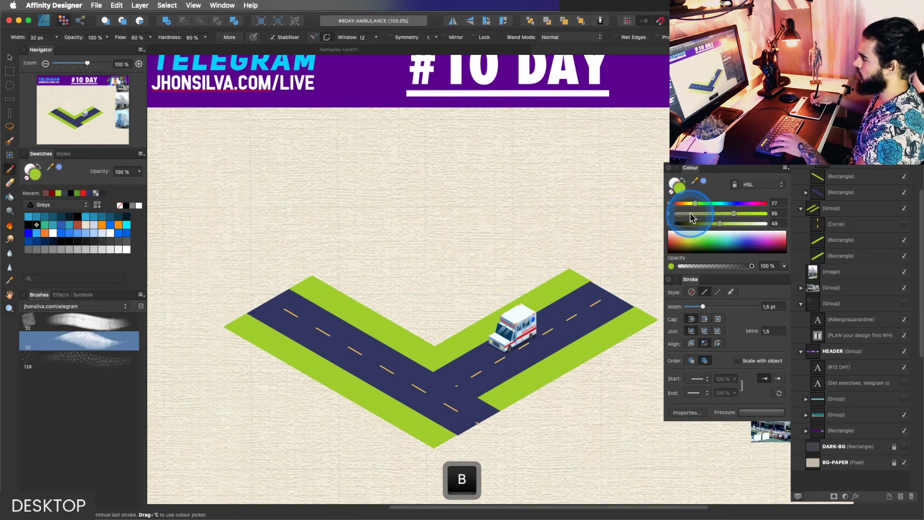
Set the brush colour to a dark brown of HSL 20, 18, 26 and add a new pixel layer.
left_click(692, 214)
left_click_drag(701, 229, 699, 225)
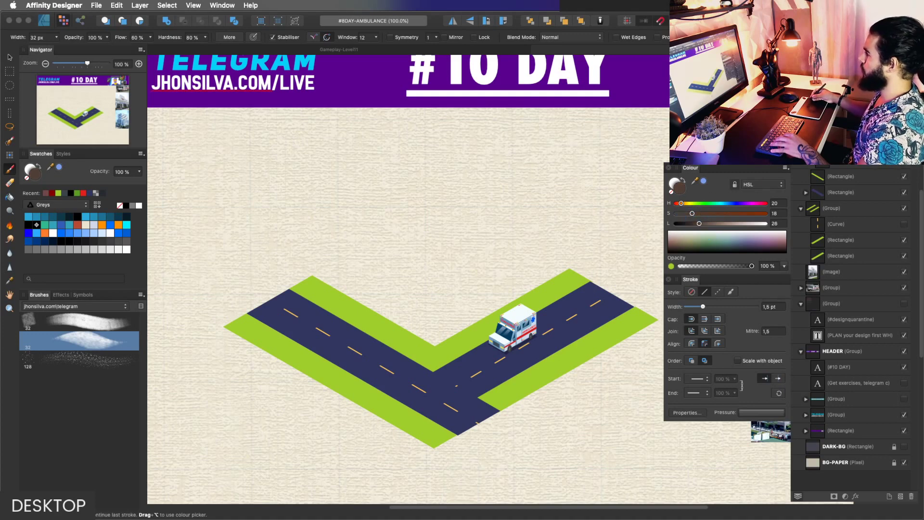
key("alt")
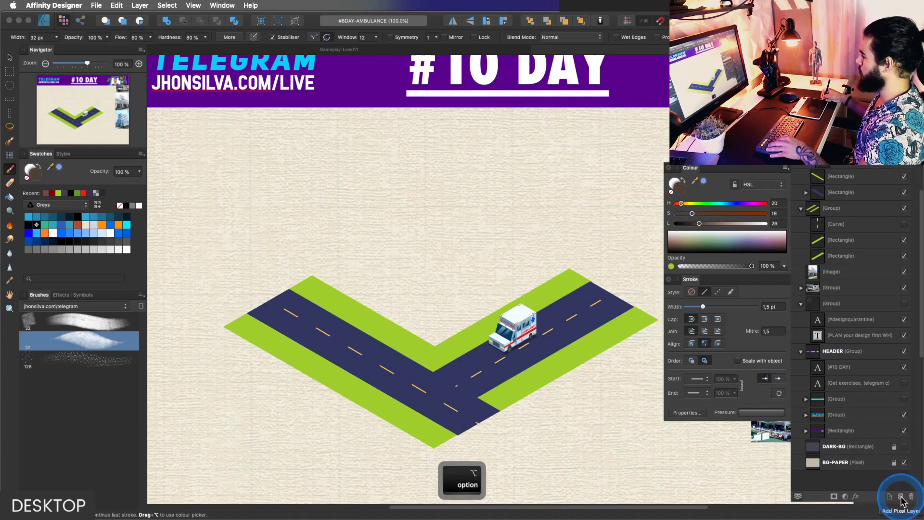
left_click(899, 498, "alt")
Darken the brown brush colour to a lightness of 16.
key("z")
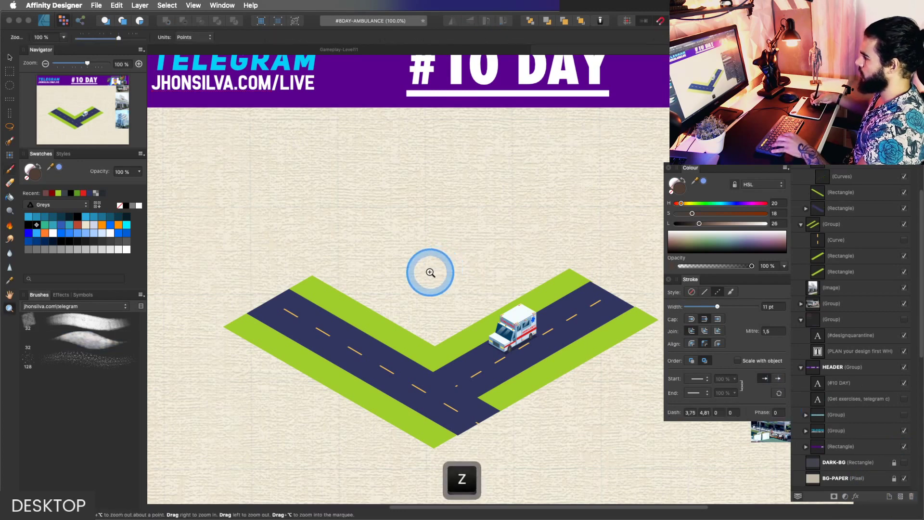
left_click_drag(437, 269, 455, 270)
key("b")
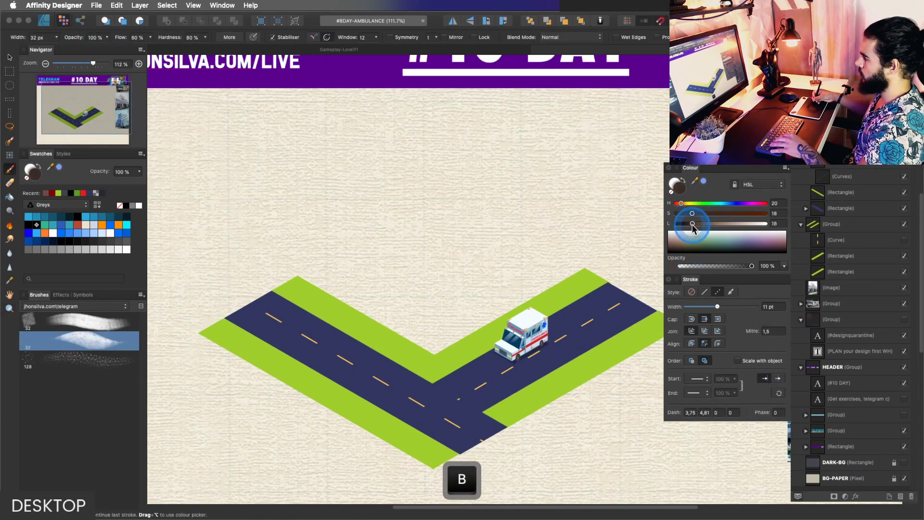
left_click_drag(692, 224, 690, 224)
key("super+z")
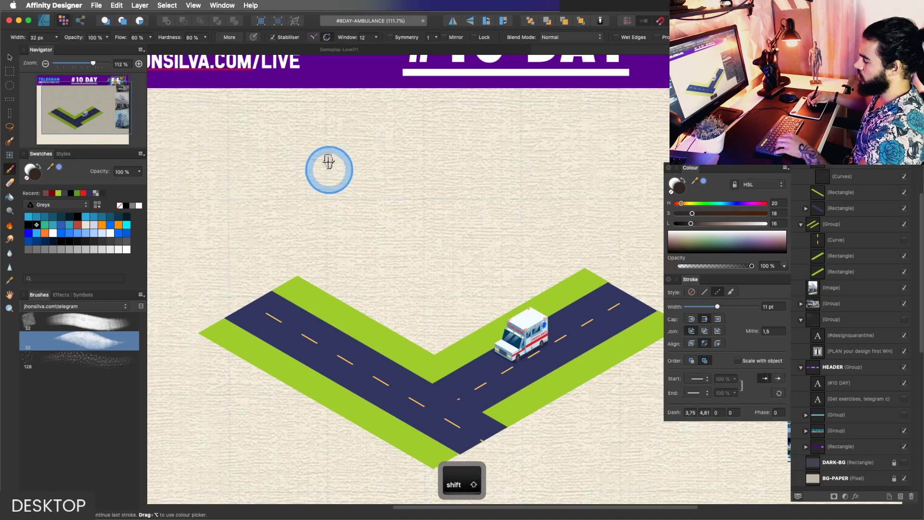
Sketch a vertical building edge above the junction's left arm and rough footprint lines along the inner grass borders.
mouse_move(327, 157)
left_mouse_down()
mouse_move(328, 253)
mouse_move(319, 168)
mouse_move(330, 278)
mouse_move(324, 159)
mouse_move(335, 292)
mouse_move(357, 284)
mouse_move(370, 307)
mouse_move(323, 266)
mouse_move(393, 313)
left_mouse_up()
left_click_drag(337, 282, 398, 319)
mouse_move(324, 280)
left_mouse_down()
mouse_move(437, 346)
mouse_move(554, 271)
left_mouse_up()
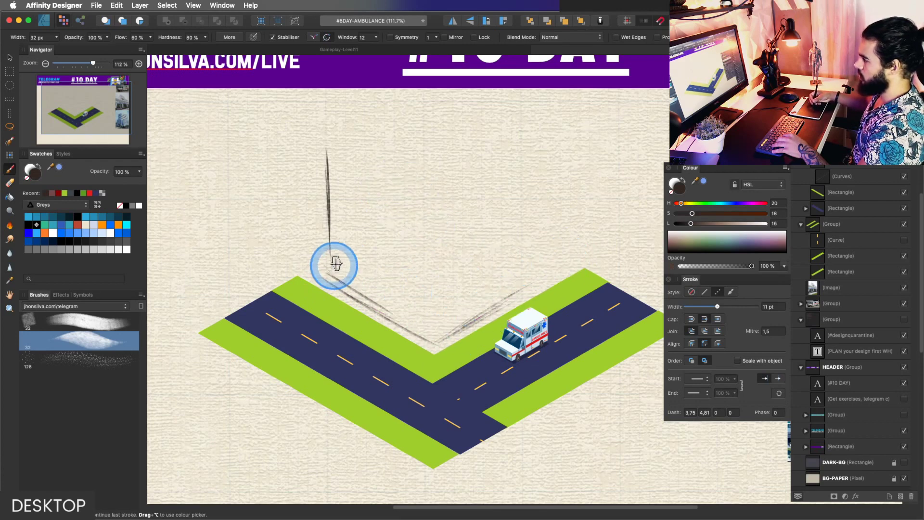
left_click_drag(315, 275, 373, 243)
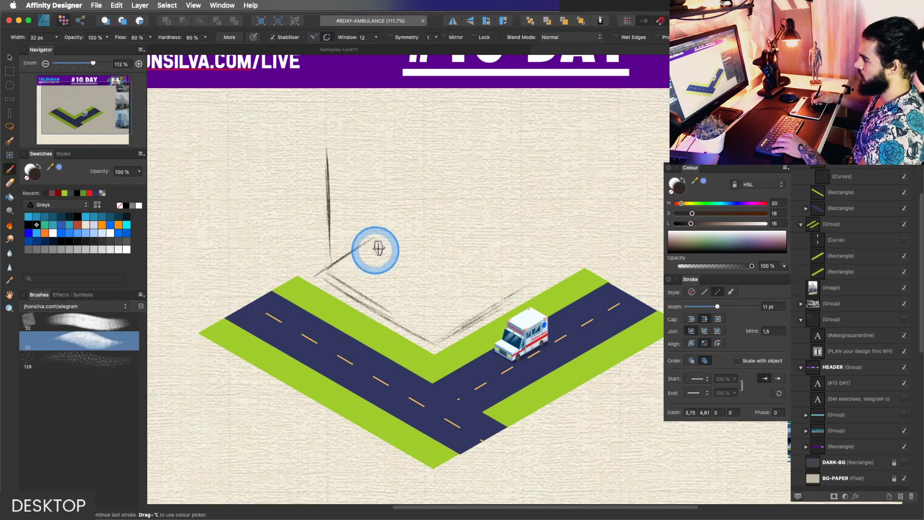
Show the grid, display the isometric controls and activate the Move tool so the plane options are available.
key("shift+grave")
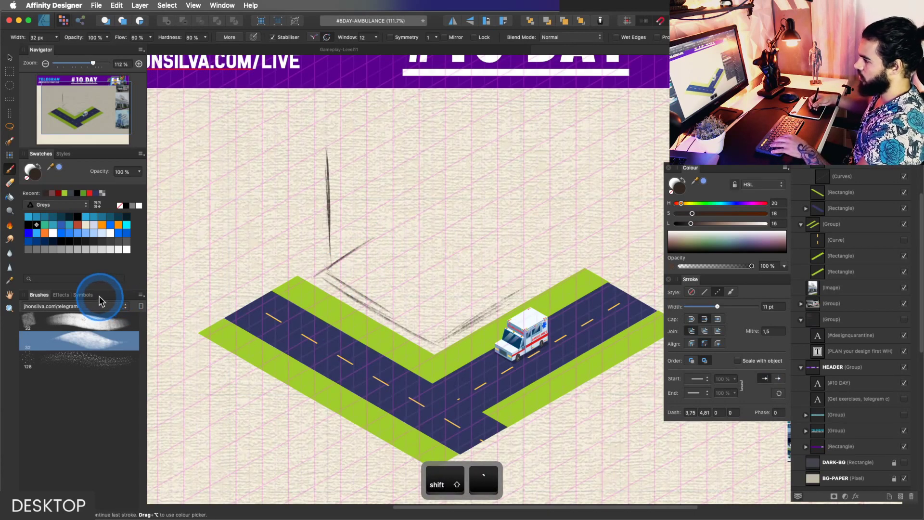
left_click(193, 6)
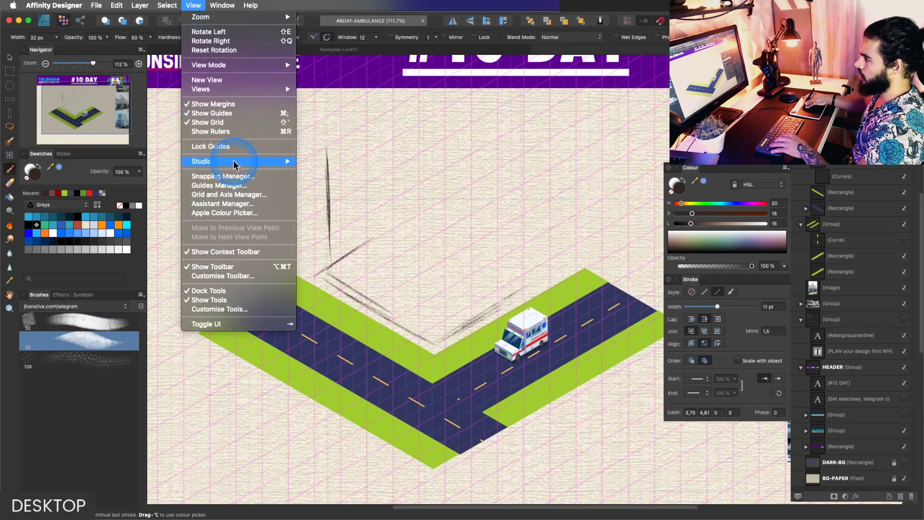
left_click(260, 162)
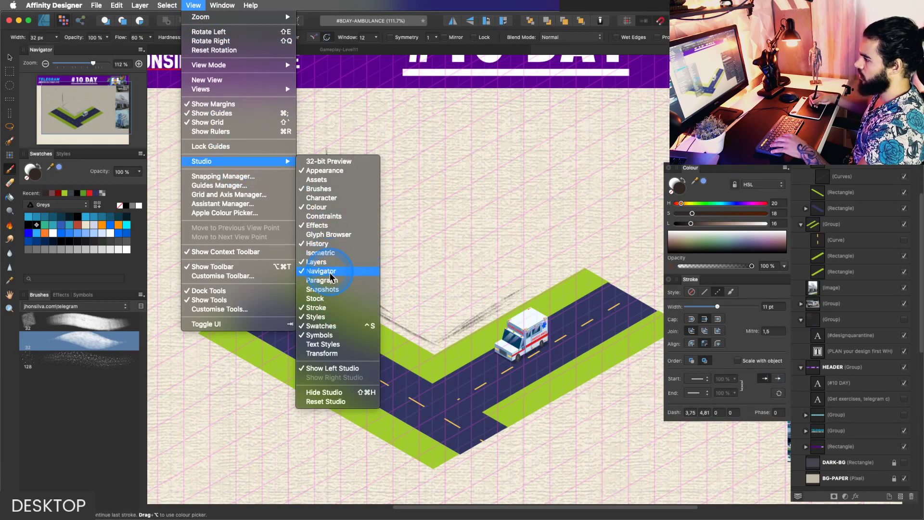
left_click(331, 253)
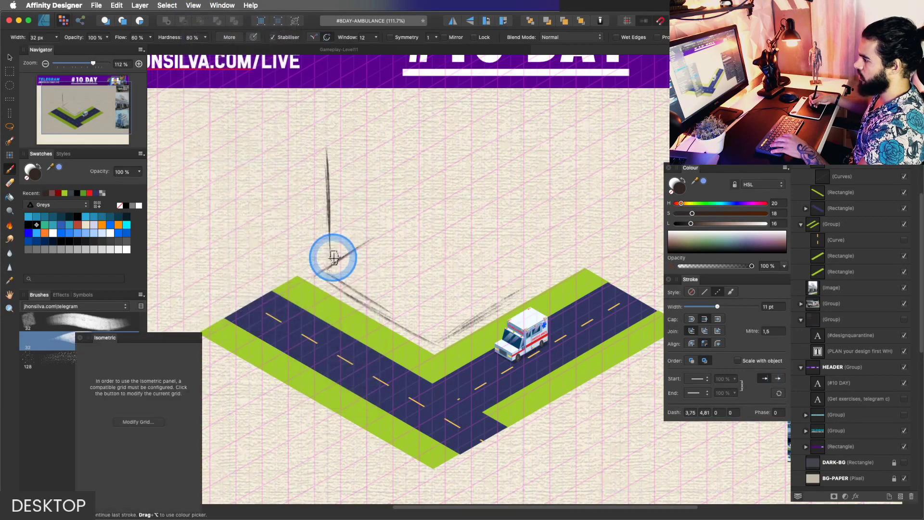
key("v")
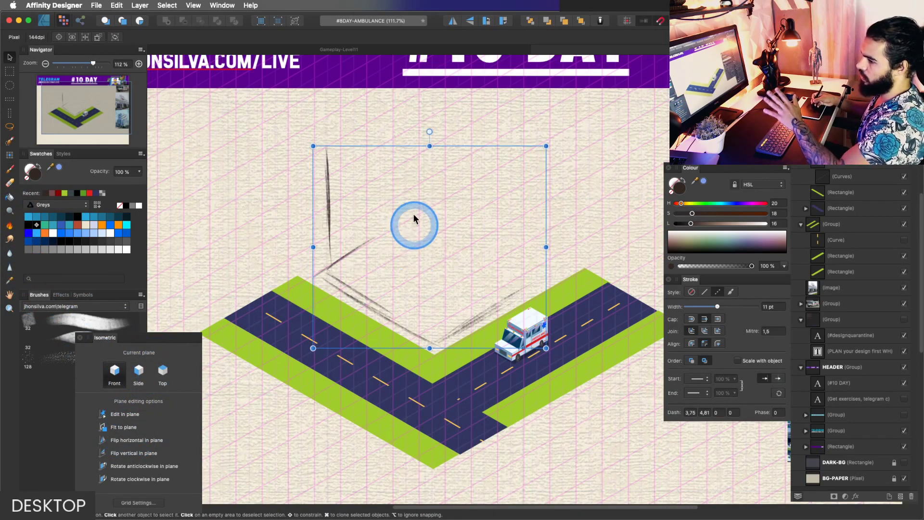
key("alt")
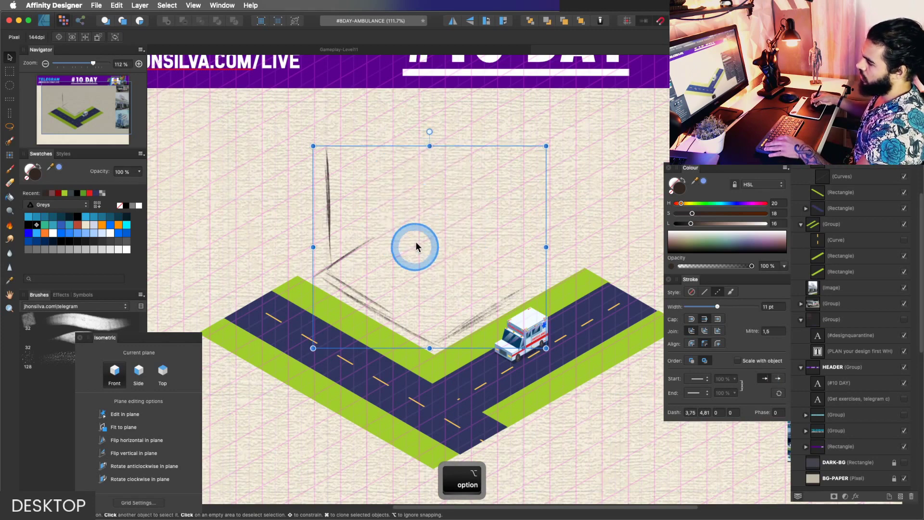
Keep the grid type as Isometric in the grid settings and set the current plane to Top.
left_click(140, 502)
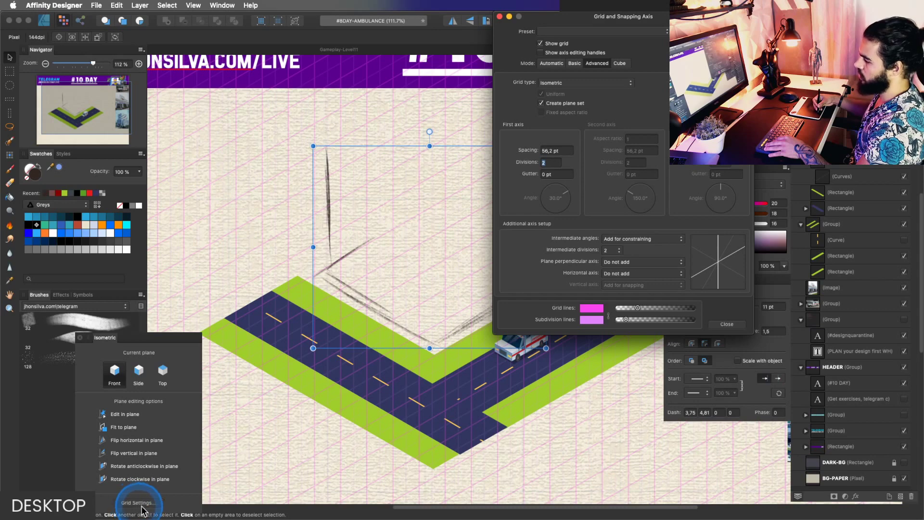
left_click(567, 83)
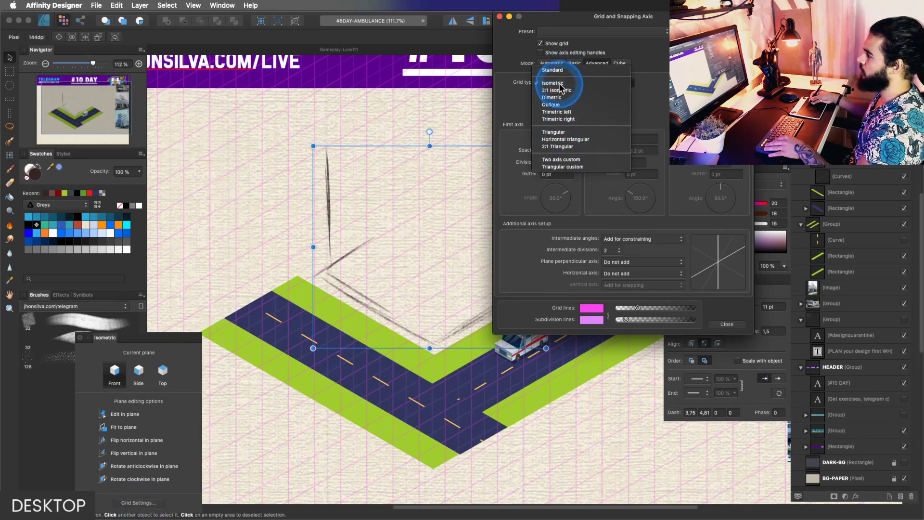
left_click(553, 83)
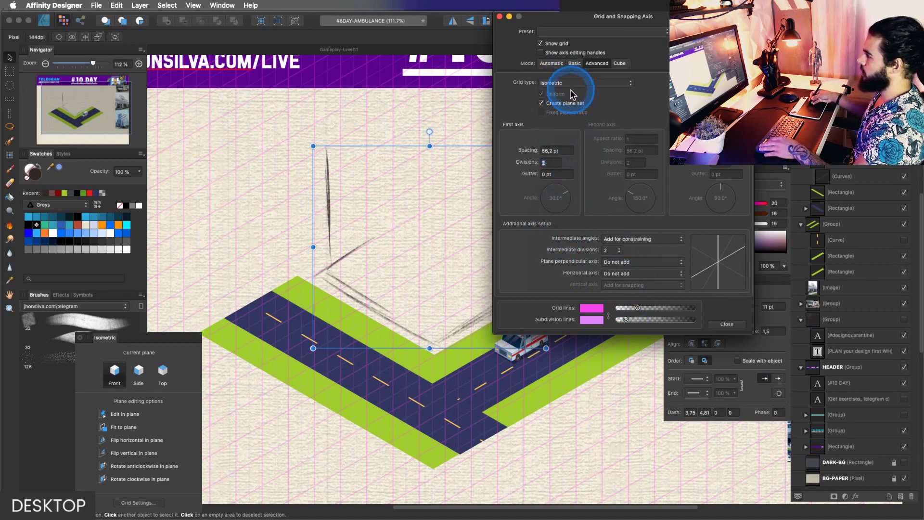
key("Escape")
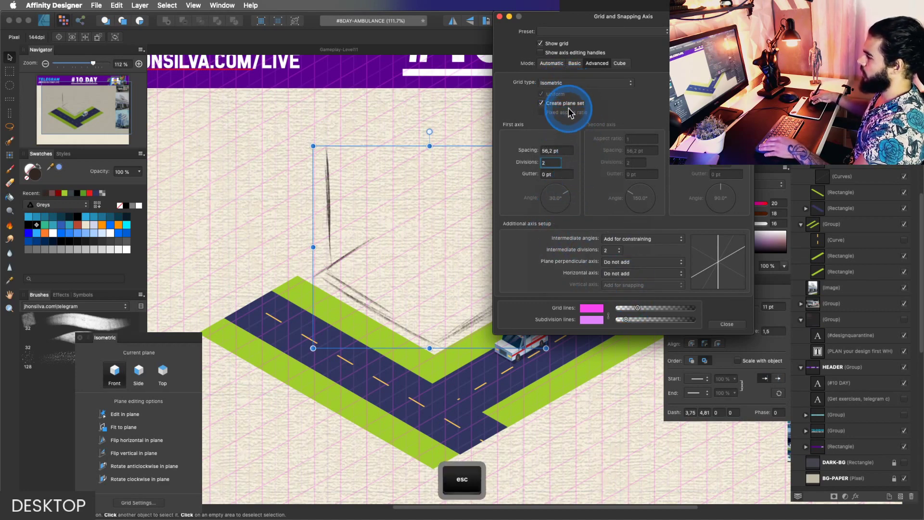
left_click_drag(501, 20, 500, 21)
left_click(499, 18)
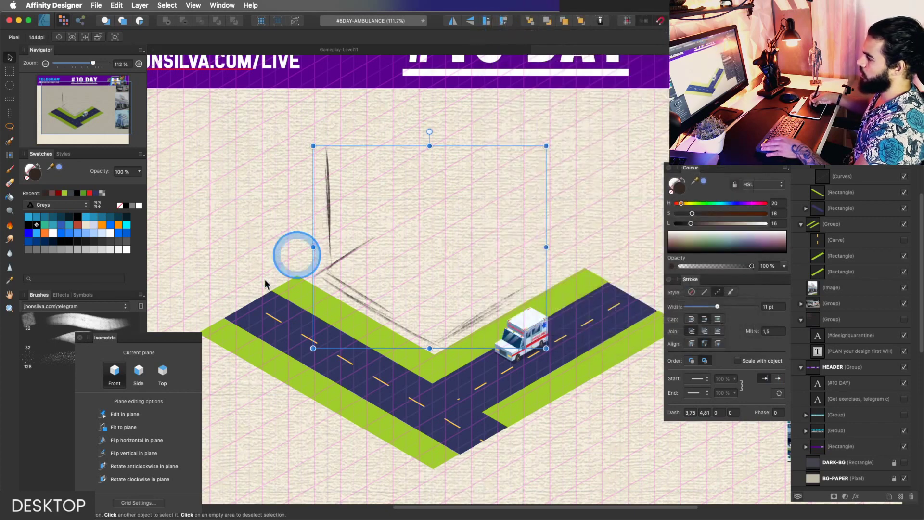
left_click(167, 373)
Strengthen the short diagonal footprint line at the foot of the vertical edge with the Paint Brush at 100% zoom.
key("z")
left_click(419, 282, "alt")
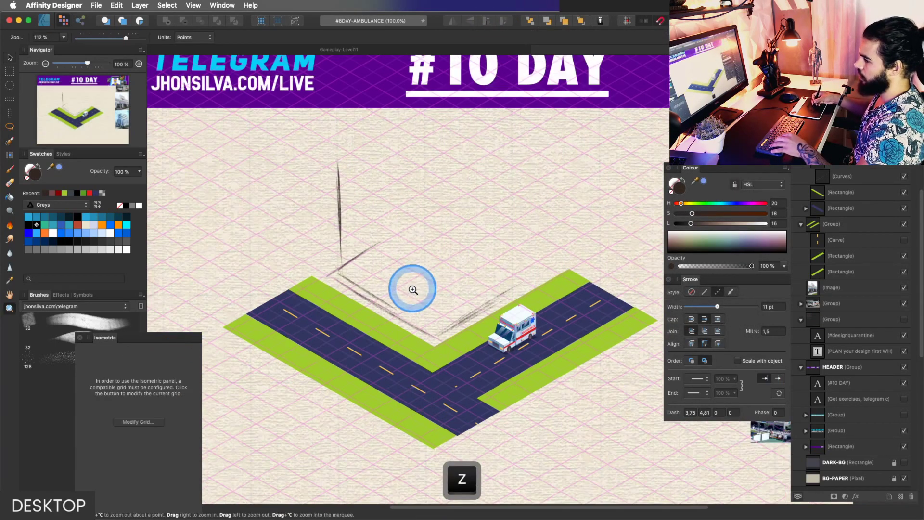
left_click_drag(420, 290, 432, 276)
key("b")
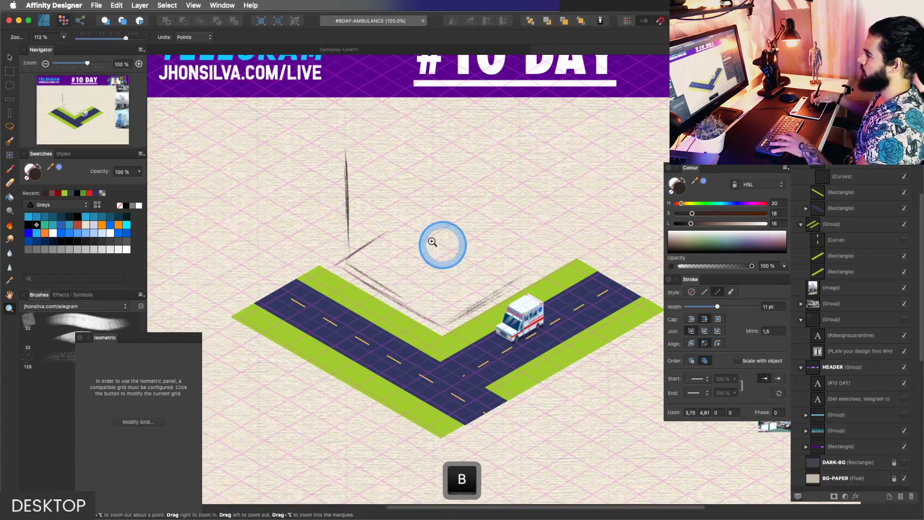
left_click_drag(417, 244, 409, 239)
left_click_drag(332, 265, 382, 227)
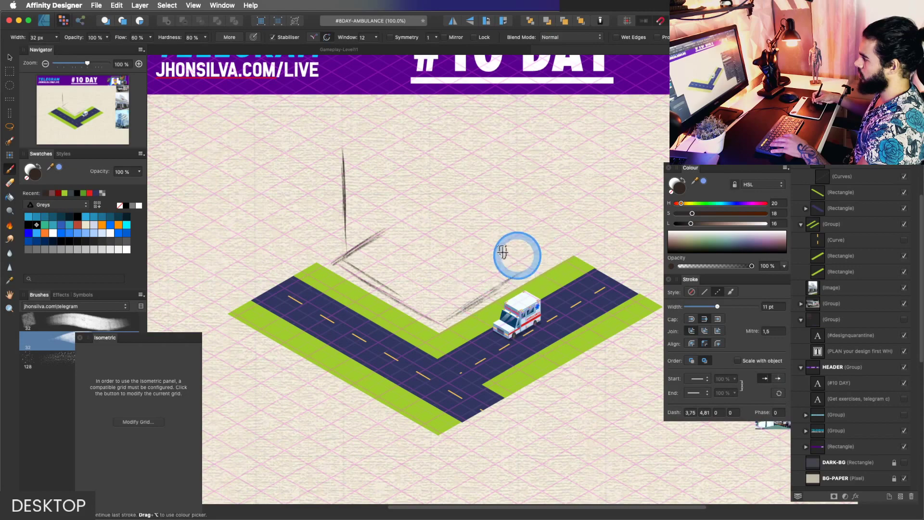
Examine the hospital reference photos beside the artwork for the building's shape, and return to the sketch.
key("z")
left_click(557, 248, "alt")
left_click_drag(532, 256, 380, 256)
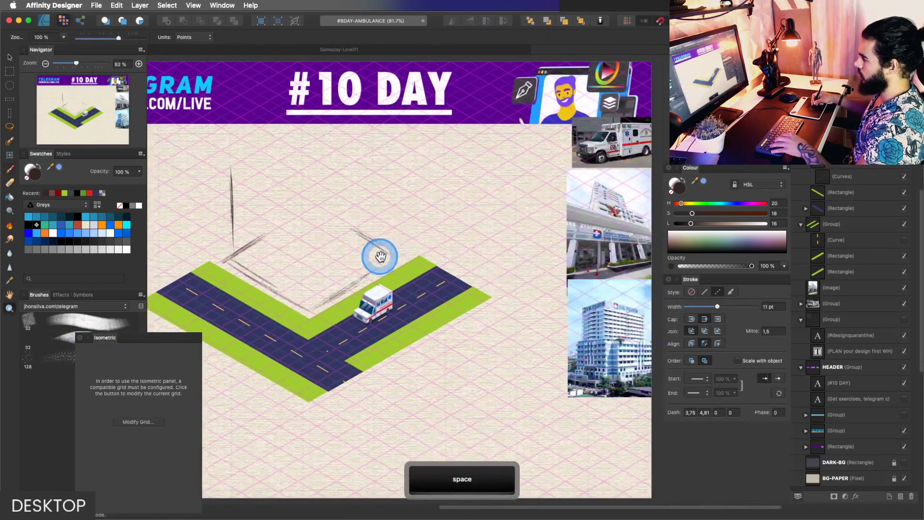
left_click_drag(589, 315, 512, 255)
left_click_drag(526, 301, 558, 292)
left_click_drag(531, 336, 511, 366)
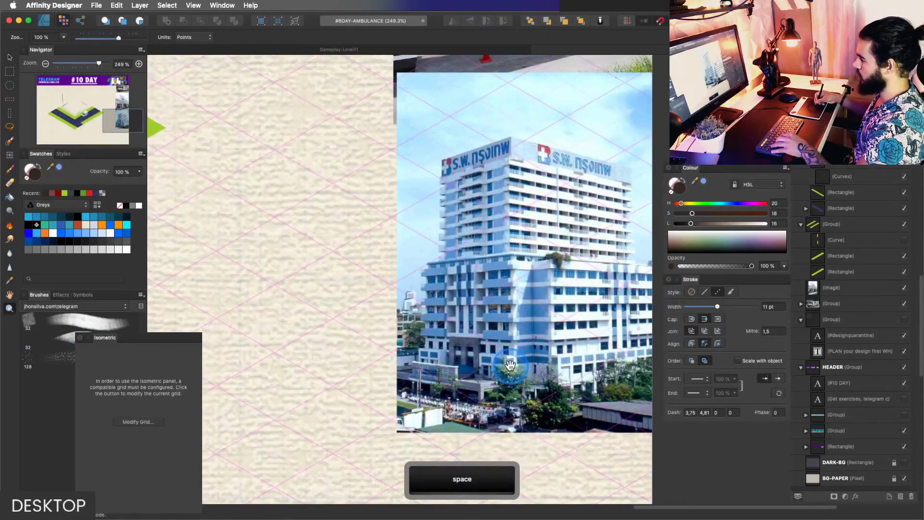
scroll(510, 365, "up", 10)
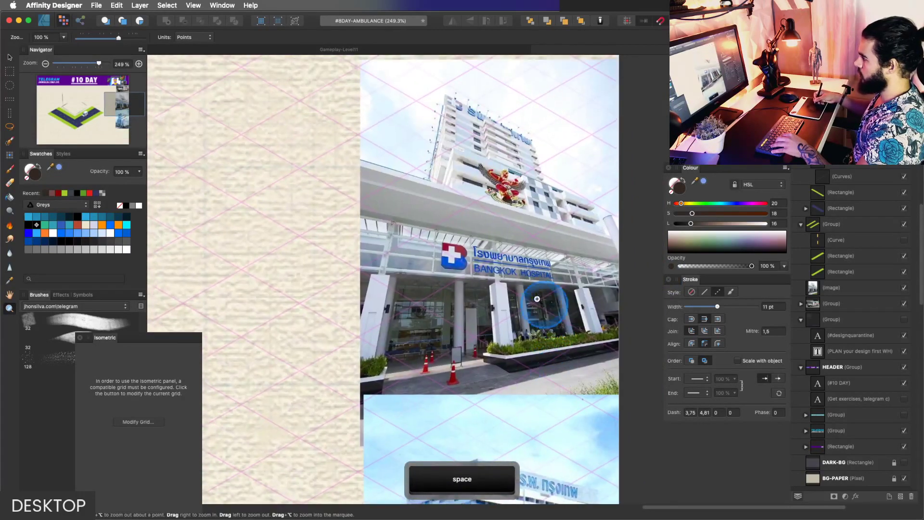
left_click_drag(551, 278, 318, 357)
left_click_drag(374, 330, 670, 269)
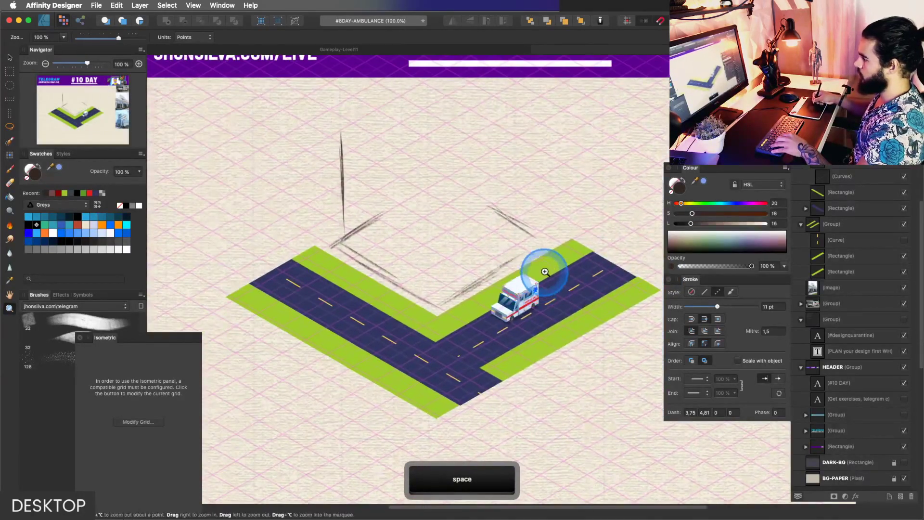
left_click_drag(545, 272, 459, 265)
left_click_drag(459, 264, 442, 275)
Sketch the tower's diamond-shaped base between the junction arms and a tall vertical line rising from its back corner.
key("b")
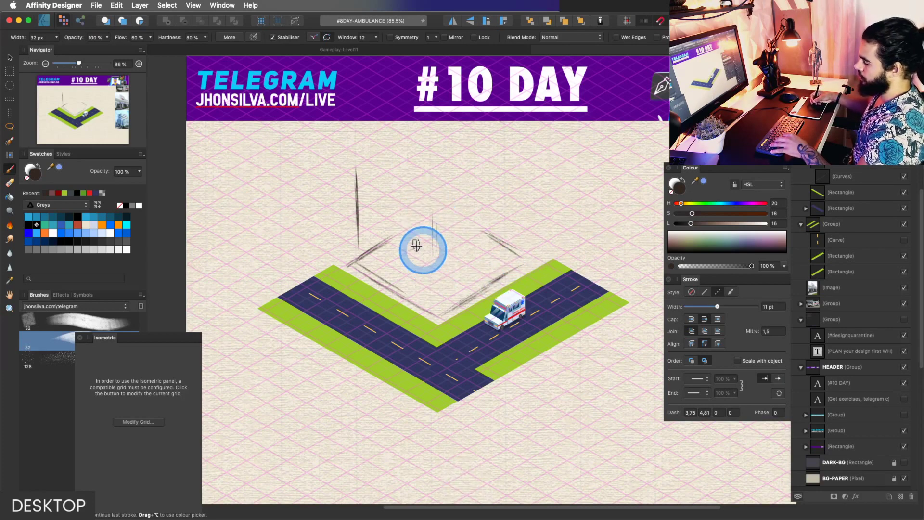
mouse_move(370, 217)
left_mouse_down()
mouse_move(419, 193)
mouse_move(402, 195)
mouse_move(467, 223)
left_mouse_up()
left_click_drag(414, 190, 386, 225)
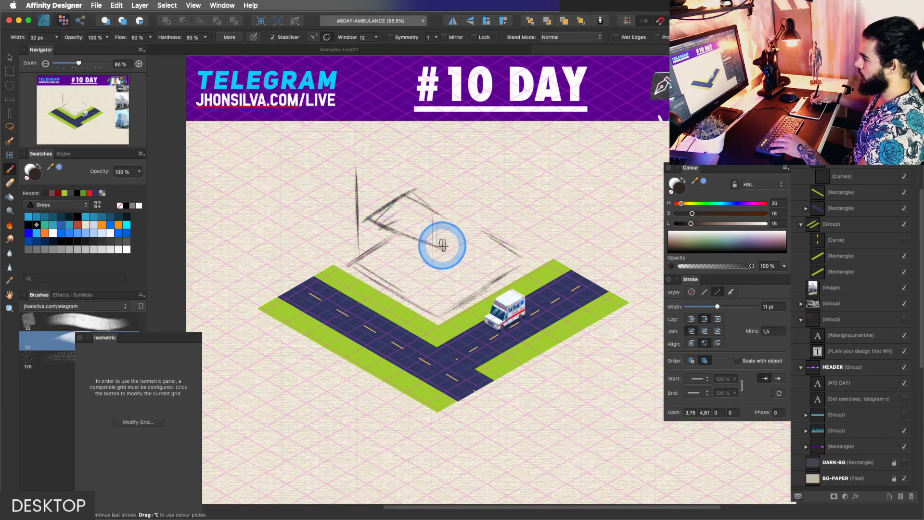
mouse_move(443, 236)
left_mouse_down()
mouse_move(371, 233)
mouse_move(389, 229)
mouse_move(432, 246)
left_mouse_up()
left_click_drag(408, 193, 455, 229)
left_click_drag(412, 191, 414, 119)
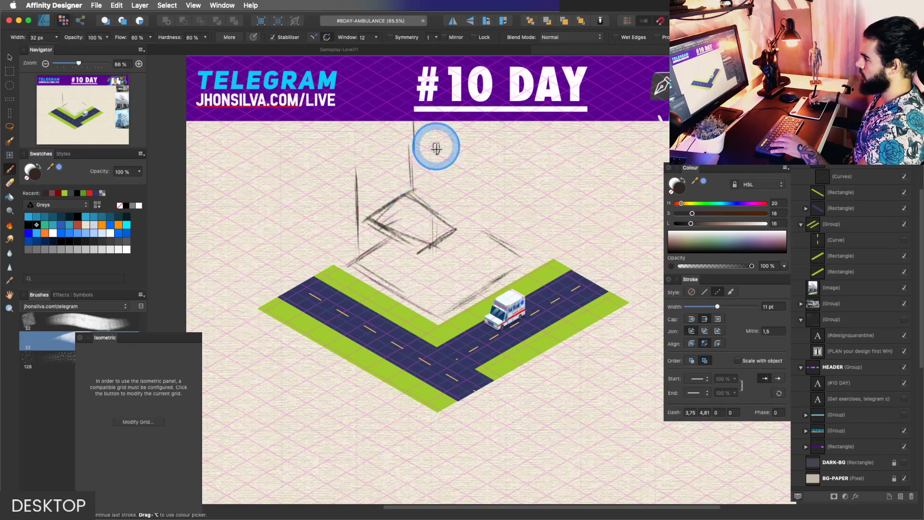
Nudge the sketch slightly down and brush a short diagonal roof edge near the top of the tower's vertical line.
key("v")
left_click_drag(444, 231, 445, 237)
key("z")
key("b")
left_click_drag(411, 139, 443, 122)
Try to select the road and ambulance groups together and move them down.
key("super+space")
mouse_move(505, 154)
left_mouse_down()
mouse_move(470, 186)
mouse_move(481, 179)
left_mouse_up()
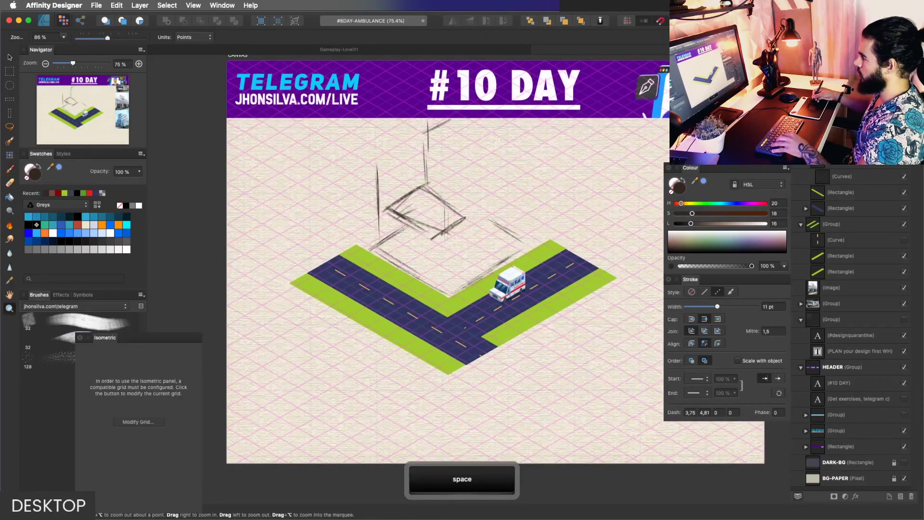
key("shift")
key("v")
left_click_drag(508, 271, 519, 304)
key("super+z")
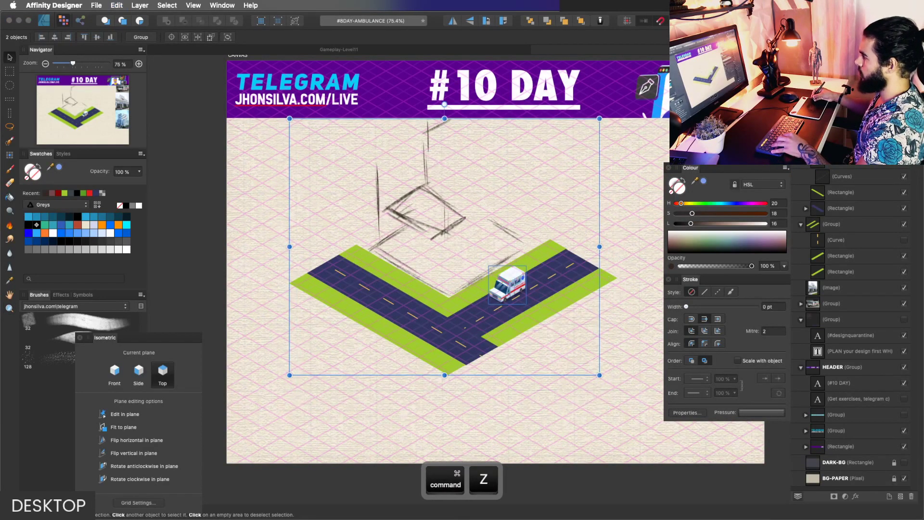
left_click(509, 285)
left_click(552, 284)
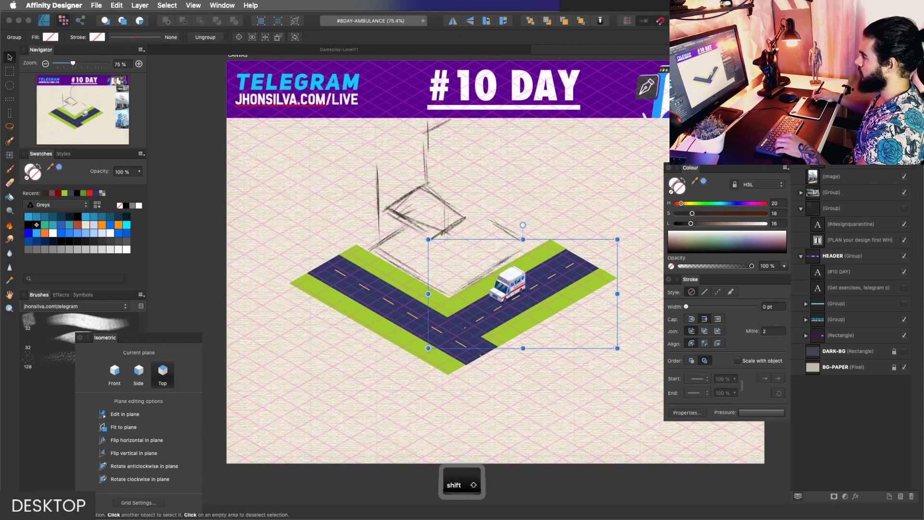
left_click(488, 285, "shift")
left_click_drag(496, 285, 501, 318)
Reselect the sketch layer and brush a diagonal extension from the tower base plus short guide strokes near the plot's right corner.
key("z")
left_click(498, 285)
key("space")
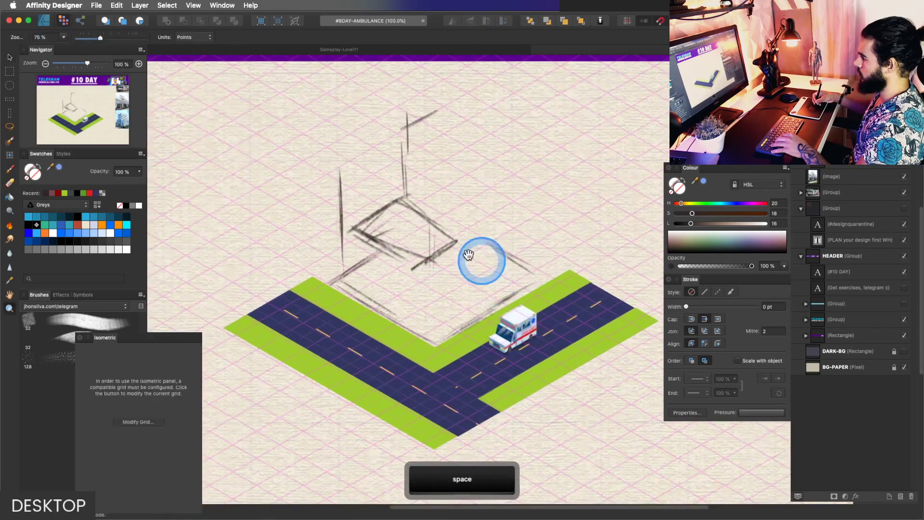
key("v")
left_click(434, 247)
key("b")
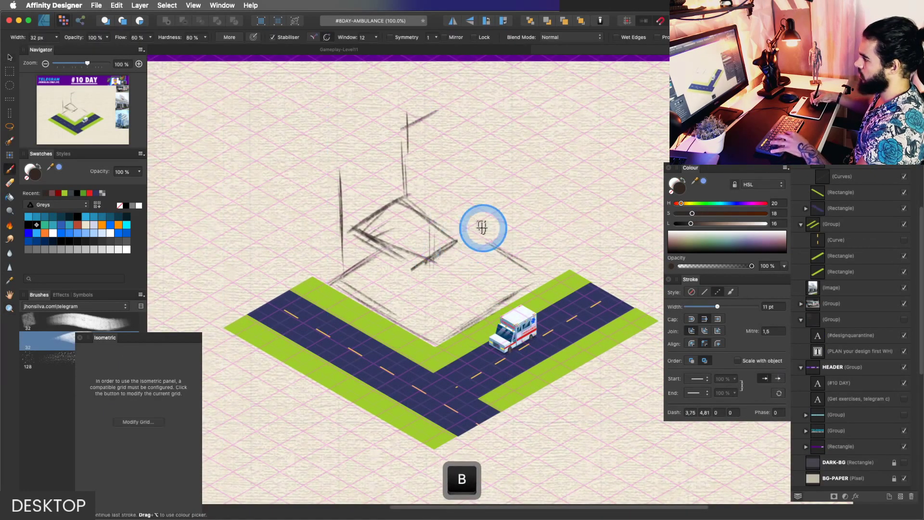
left_click_drag(481, 228, 457, 242)
left_click_drag(516, 240, 522, 287)
key("super+z")
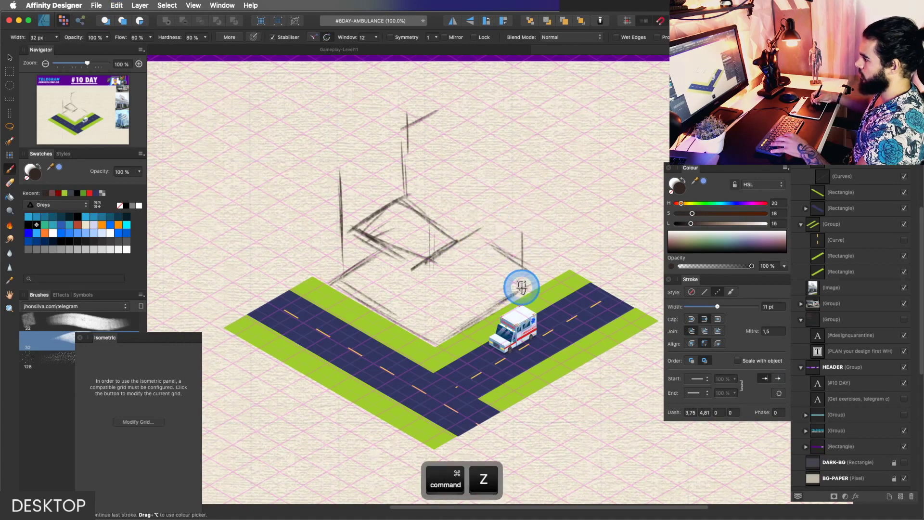
mouse_move(527, 230)
left_mouse_down()
mouse_move(527, 271)
mouse_move(560, 268)
left_mouse_up()
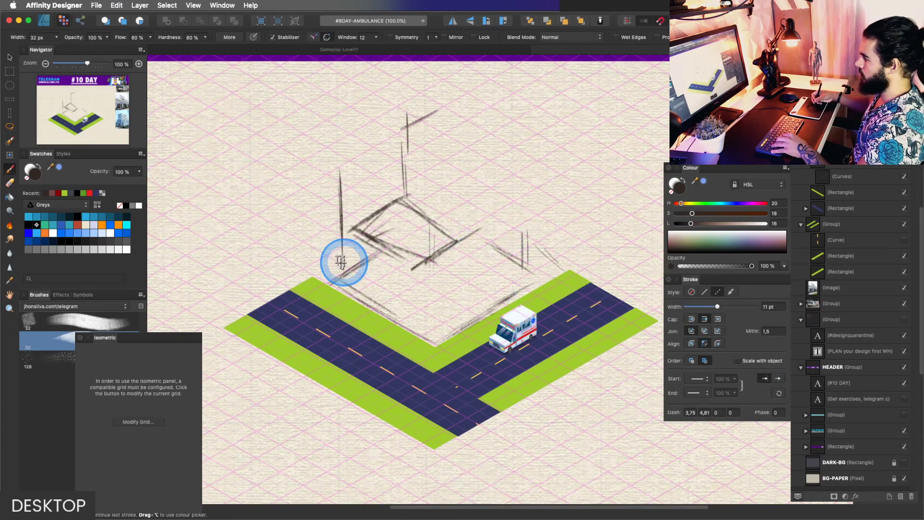
Sketch the two long back edges of the building plot, connecting the ends of both inner grass borders.
mouse_move(315, 276)
left_mouse_down()
mouse_move(392, 232)
mouse_move(313, 275)
mouse_move(436, 209)
left_mouse_up()
mouse_move(352, 256)
left_mouse_down()
mouse_move(459, 196)
mouse_move(563, 254)
left_mouse_up()
left_click_drag(510, 223, 576, 275)
left_click_drag(448, 203, 571, 270)
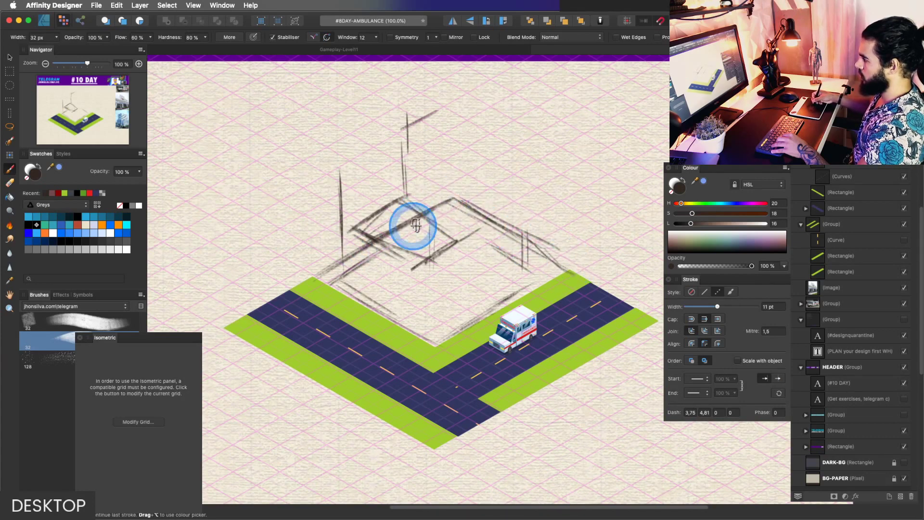
Sketch a smaller box in front of the tower near the ambulance, with a diamond-shaped roof and short front vertical edges.
left_click_drag(390, 237, 388, 255)
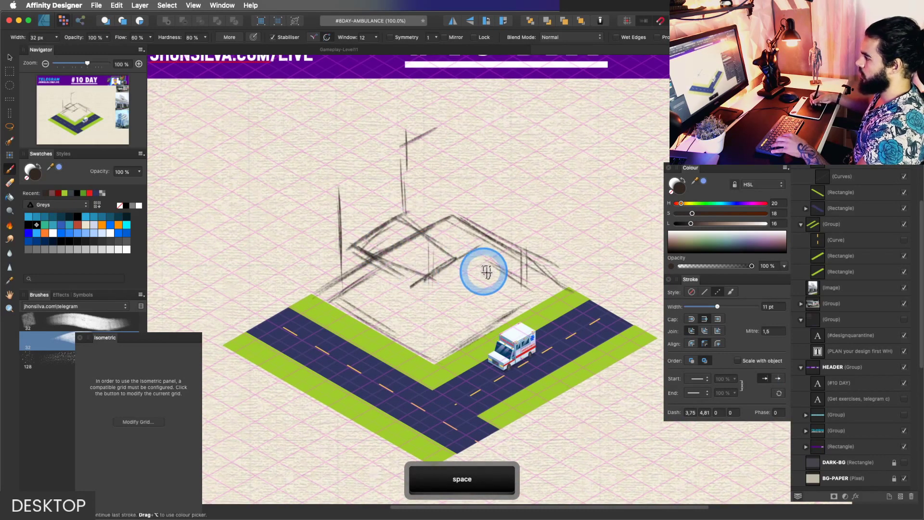
mouse_move(482, 254)
left_mouse_down()
mouse_move(428, 284)
mouse_move(490, 246)
mouse_move(466, 291)
mouse_move(479, 304)
mouse_move(439, 286)
mouse_move(480, 303)
mouse_move(454, 289)
mouse_move(471, 301)
left_mouse_up()
left_click_drag(505, 260, 487, 249)
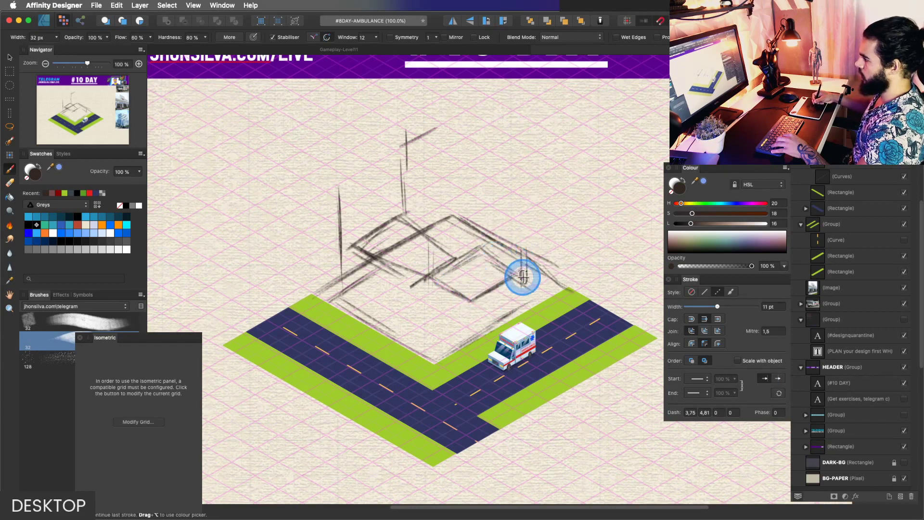
left_click_drag(434, 271, 499, 241)
key("a")
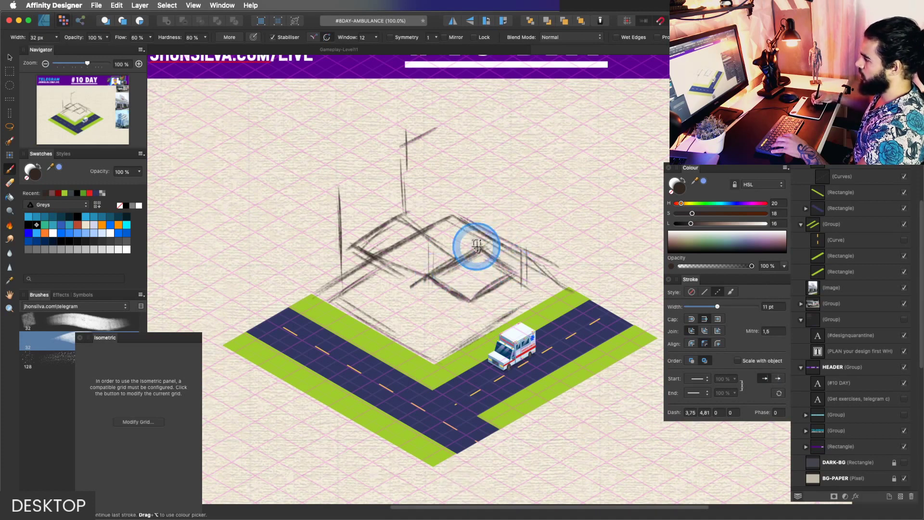
mouse_move(477, 246)
left_mouse_down()
mouse_move(461, 309)
mouse_move(467, 296)
mouse_move(469, 314)
mouse_move(484, 288)
mouse_move(468, 311)
mouse_move(513, 284)
mouse_move(465, 307)
left_mouse_up()
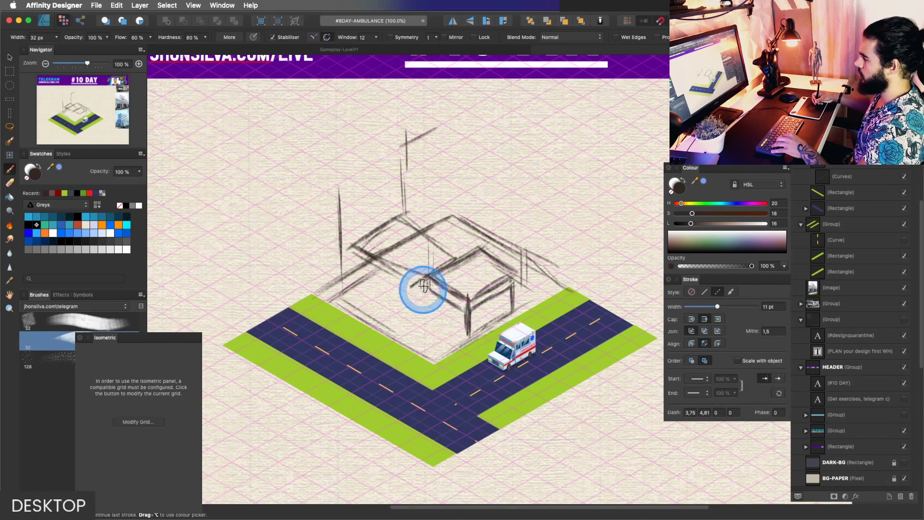
Complete the small front box's edge strokes and sketch the tower's diamond-shaped roof with a round helipad on it.
left_click_drag(424, 286, 429, 330)
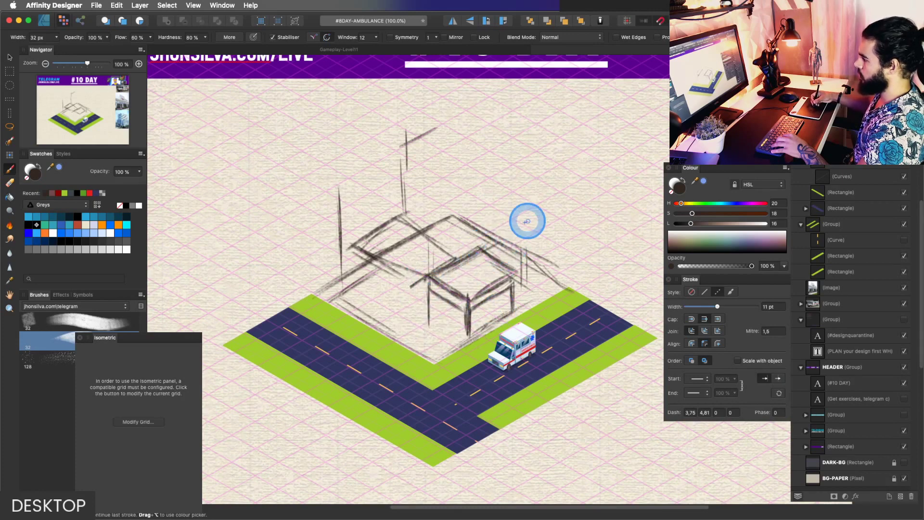
left_click_drag(486, 245, 529, 223)
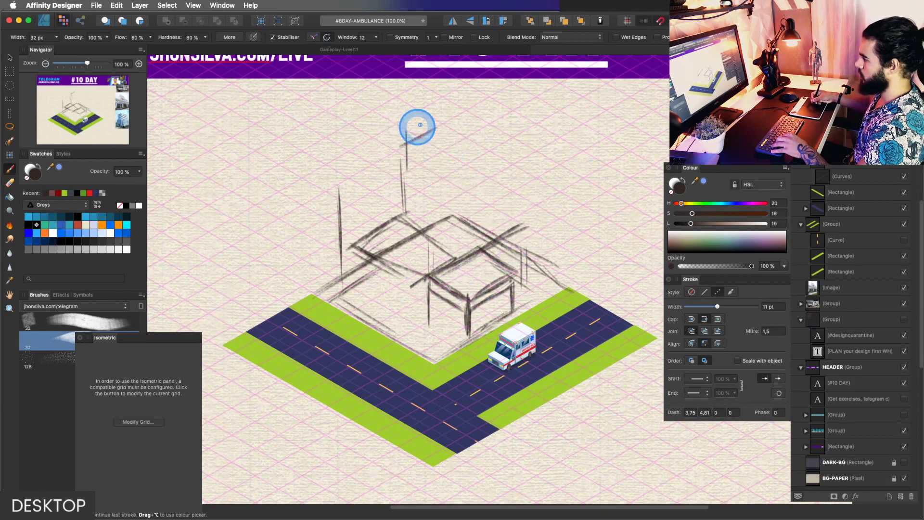
left_click_drag(401, 120, 419, 109)
mouse_move(370, 144)
left_mouse_down()
mouse_move(423, 176)
mouse_move(411, 160)
mouse_move(498, 138)
left_mouse_up()
left_click_drag(430, 178, 484, 144)
mouse_move(378, 139)
left_mouse_down()
mouse_move(436, 103)
mouse_move(478, 128)
mouse_move(458, 151)
left_mouse_up()
key("space")
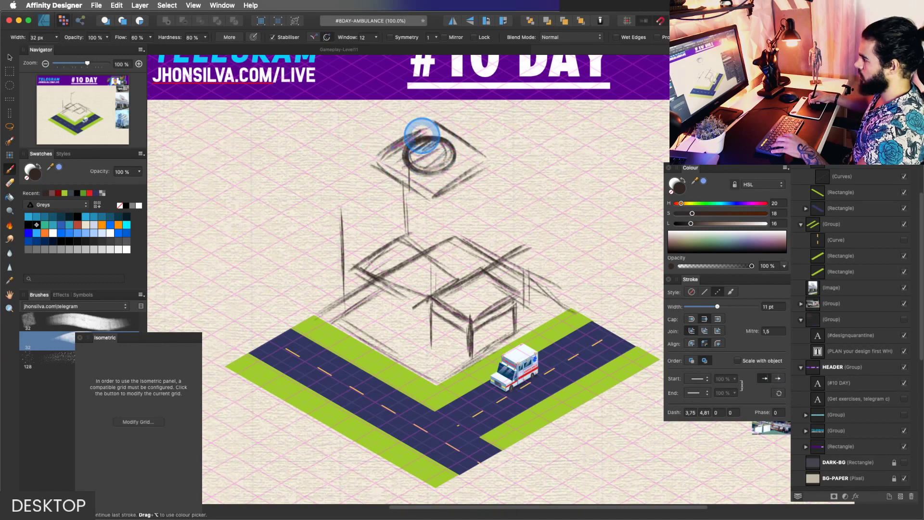
mouse_move(381, 156)
left_mouse_down()
mouse_move(385, 175)
mouse_move(432, 197)
left_mouse_up()
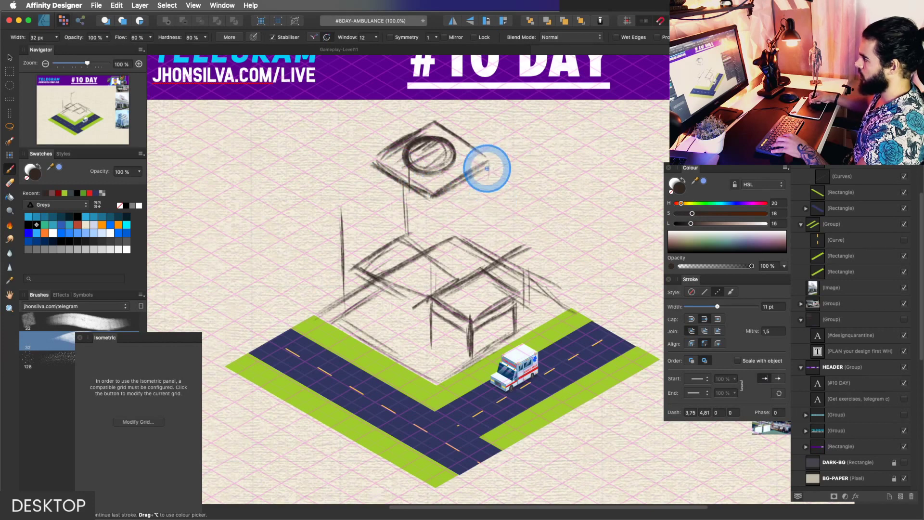
Sketch the tower's outer vertical edges down to the lower block and outline a doorway on the block's left wall.
mouse_move(488, 169)
left_mouse_down()
mouse_move(491, 233)
mouse_move(516, 239)
left_mouse_up()
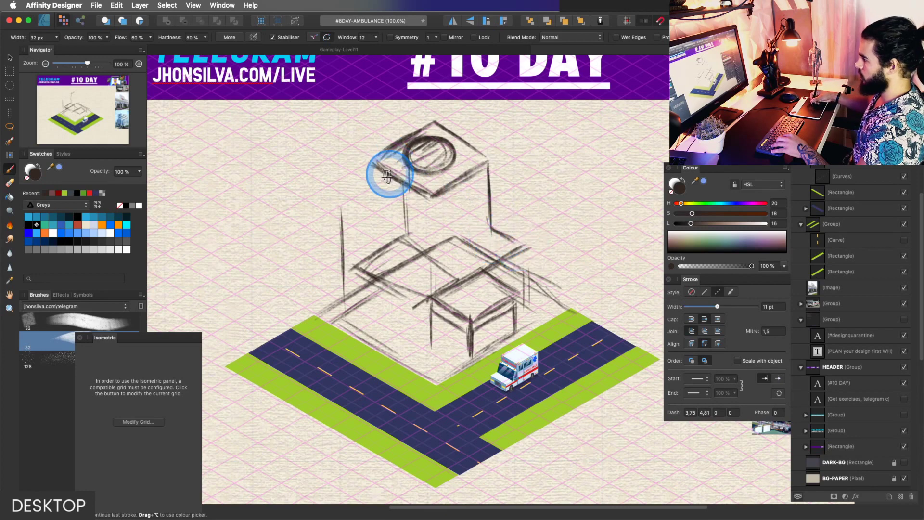
mouse_move(376, 166)
left_mouse_down()
mouse_move(376, 222)
mouse_move(372, 214)
mouse_move(343, 300)
left_mouse_up()
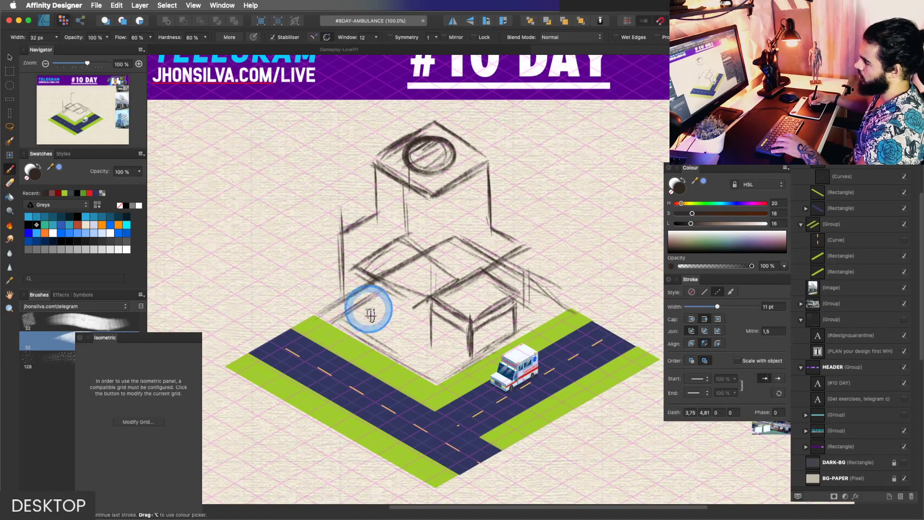
left_click_drag(371, 331, 388, 337)
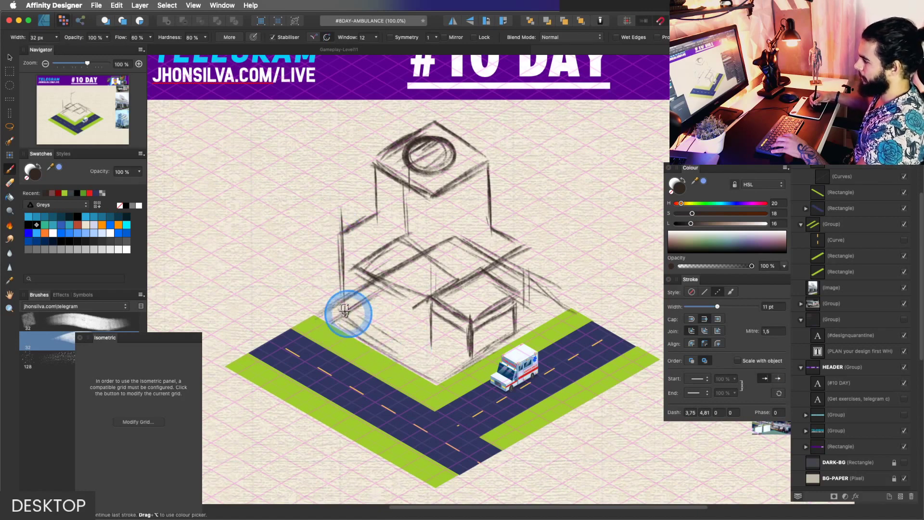
left_click_drag(346, 313, 423, 355)
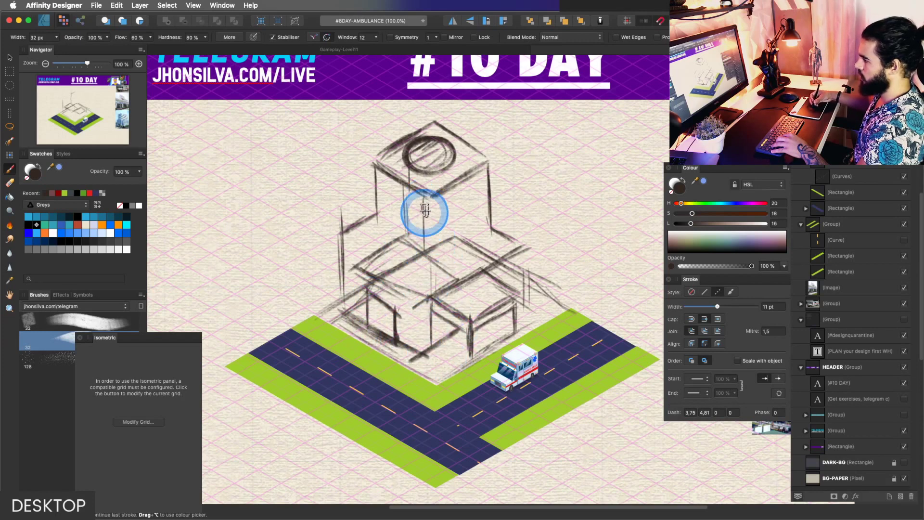
Redraw the tower's front vertical edge, hatch its right face and add diagonal floor lines on its left face.
key("super+z")
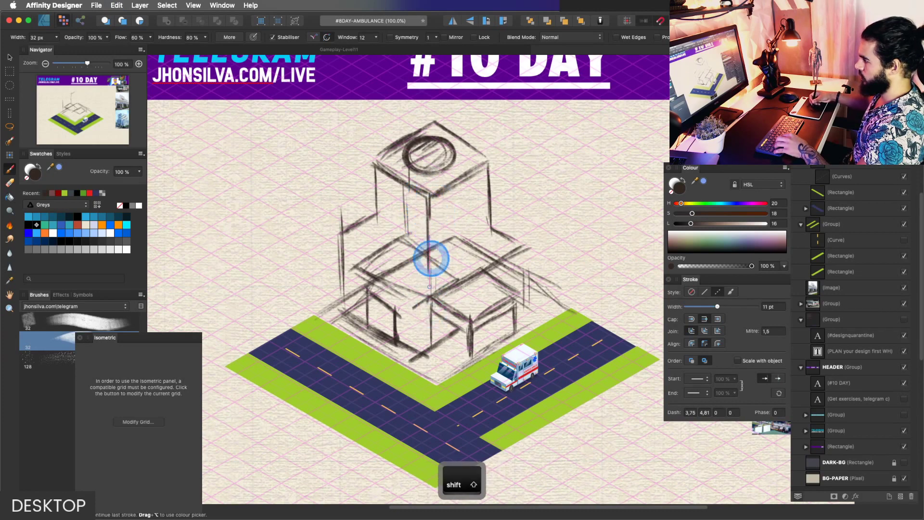
left_click(430, 204, "shift")
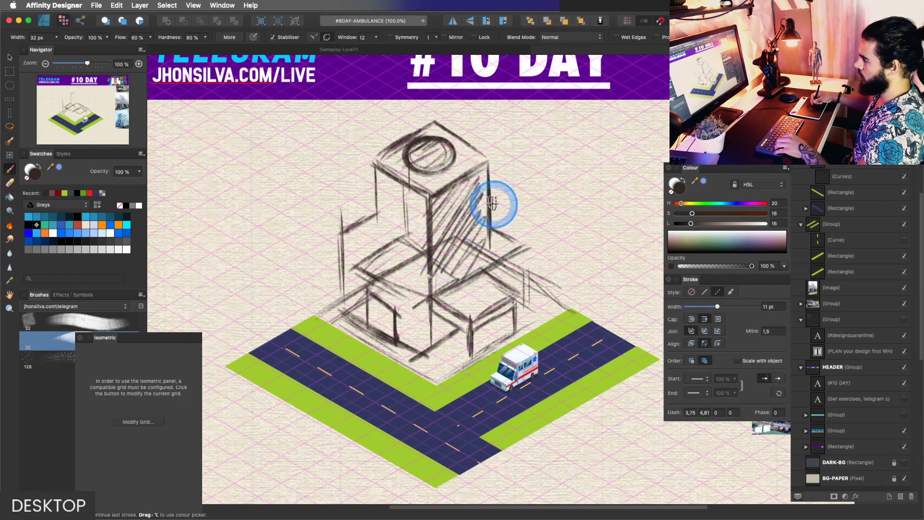
key("super")
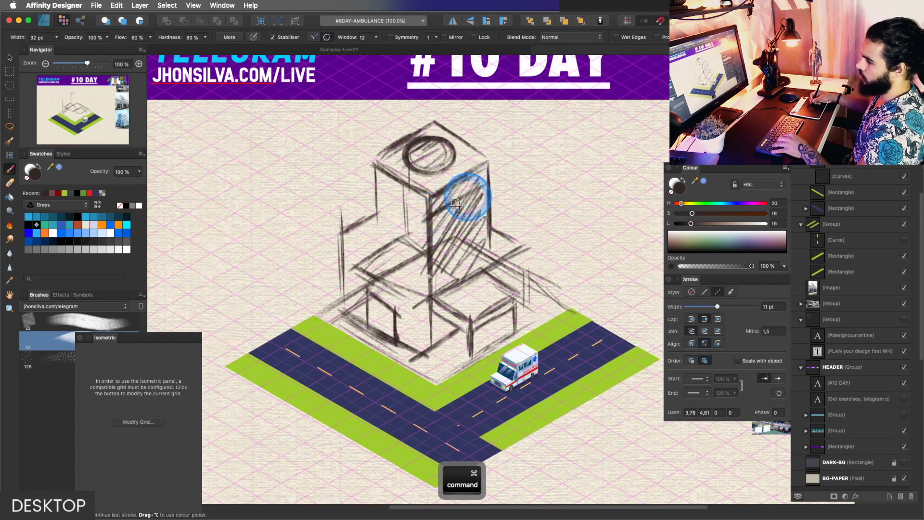
key("super+z")
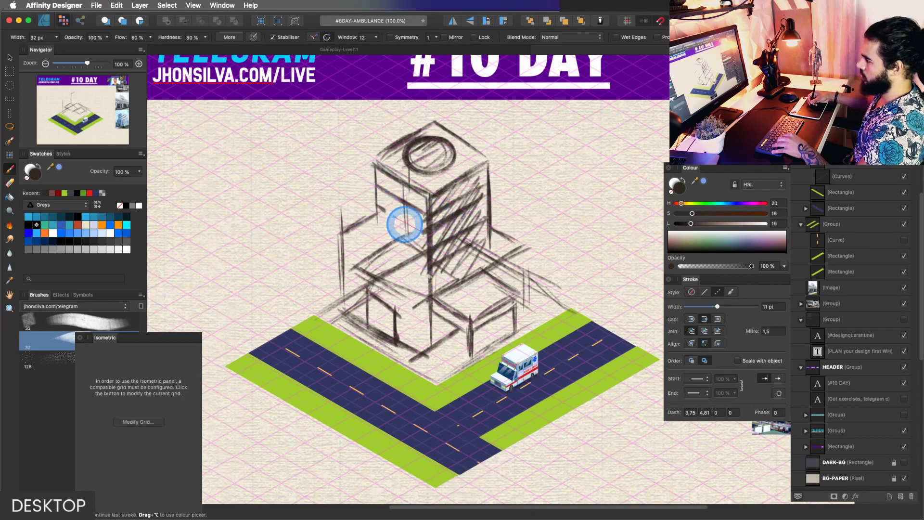
Erase parallel floor bands through the hatching on the tower's right face, undoing stray strokes.
key("e")
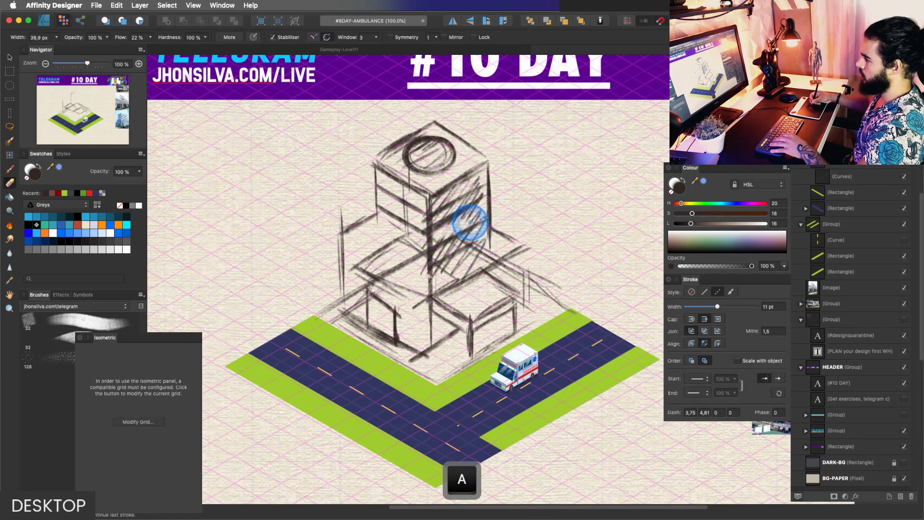
key("super+z")
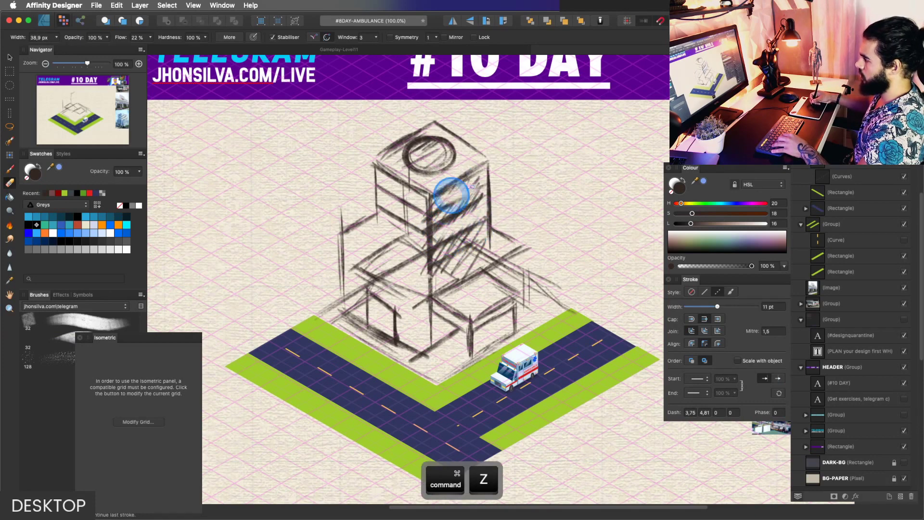
left_click_drag(451, 195, 445, 247)
key("super+z")
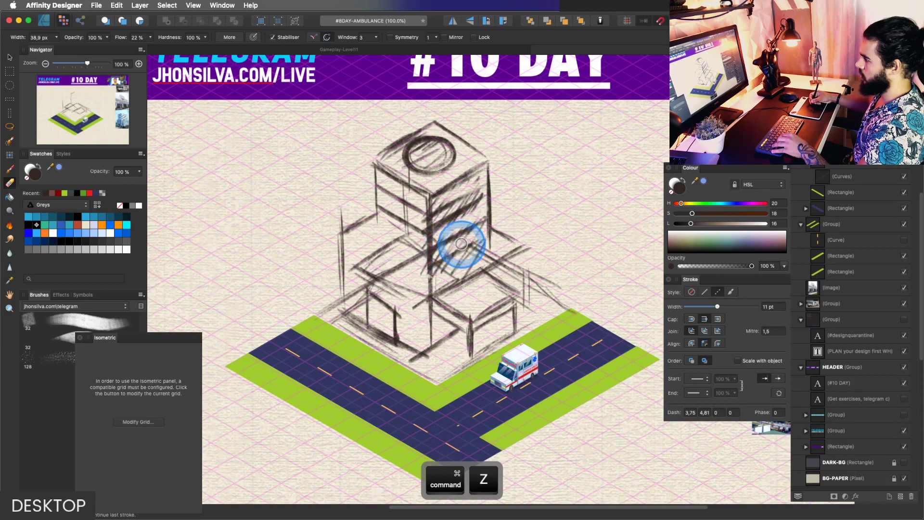
key("b")
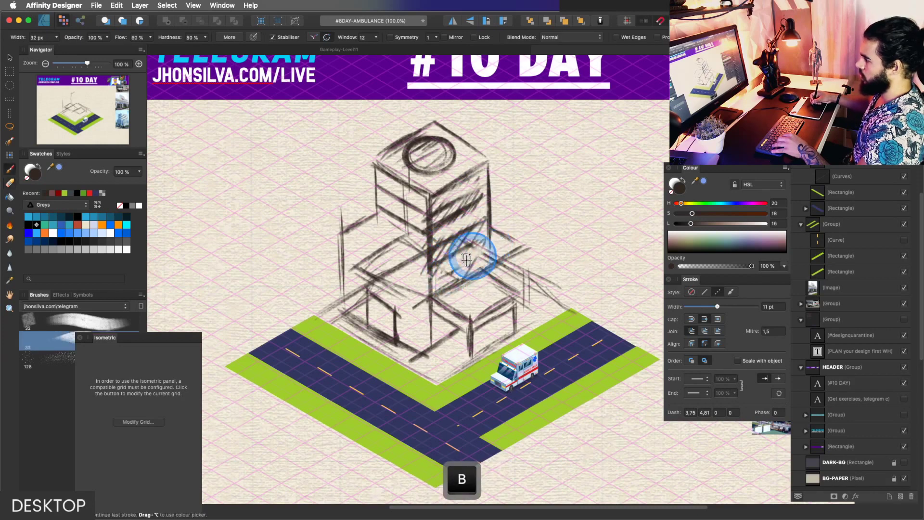
key("super+z")
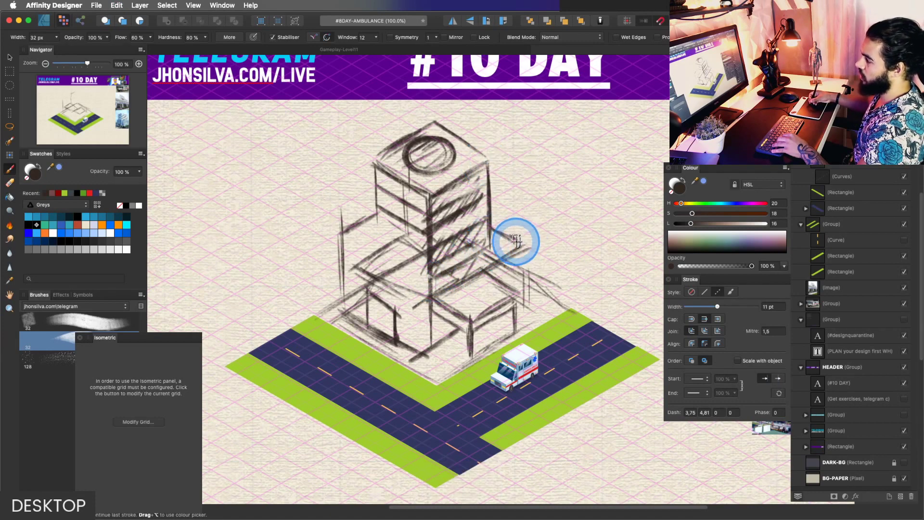
Sketch the lower block's right corner edge and the upper edges of its left wall, undoing misplaced strokes.
mouse_move(522, 256)
left_mouse_down()
mouse_move(522, 247)
mouse_move(506, 305)
mouse_move(472, 324)
mouse_move(518, 289)
left_mouse_up()
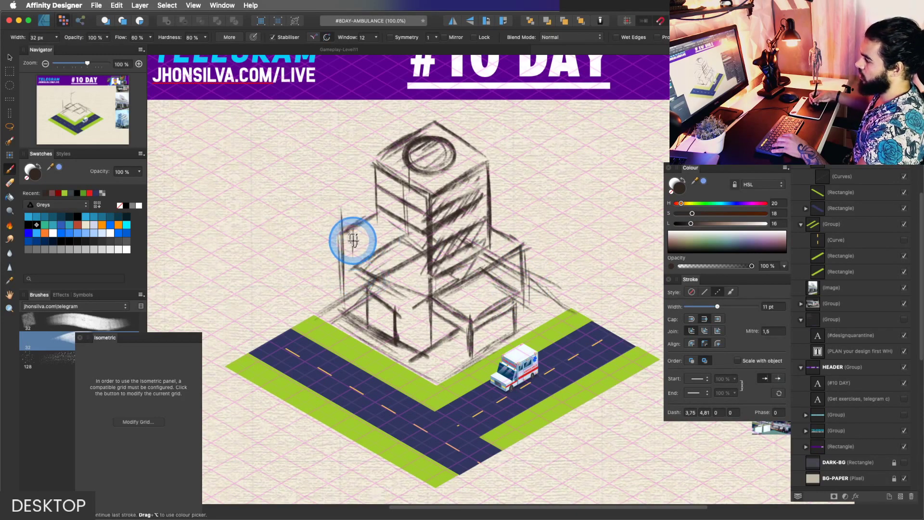
key("super+z")
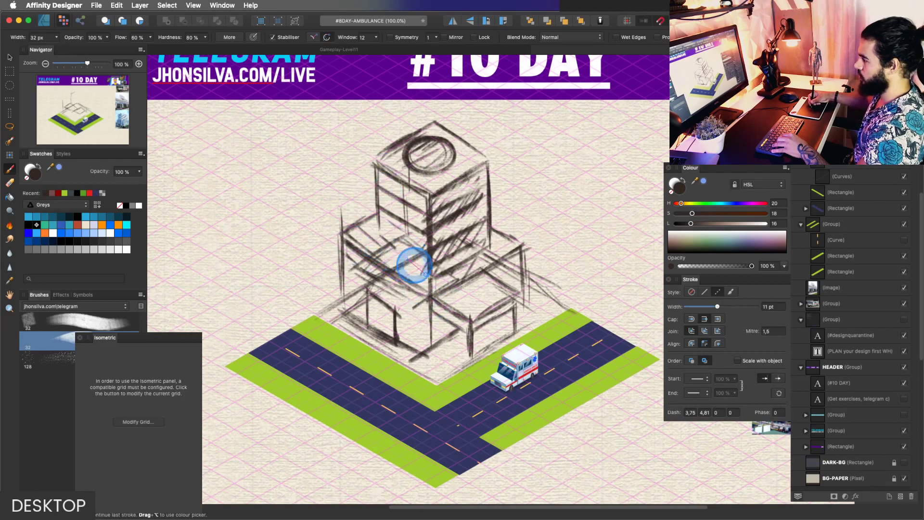
key("super+z")
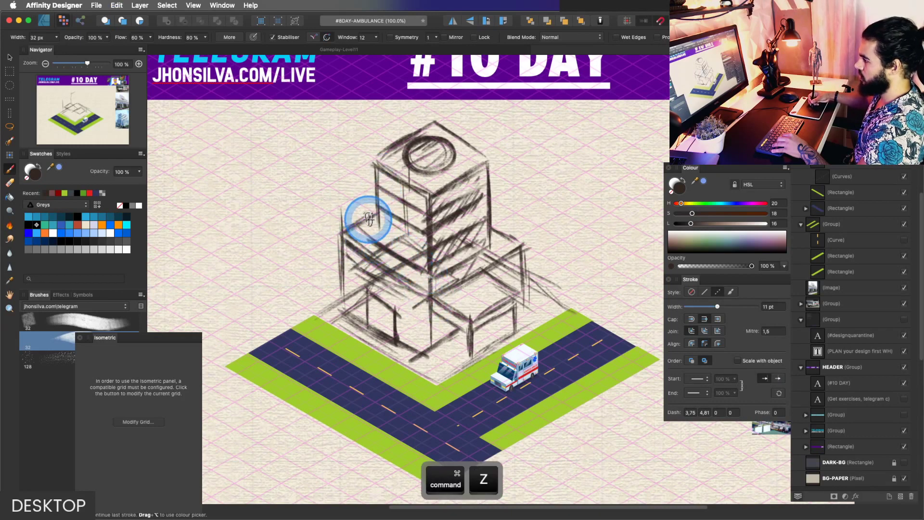
Hatch a dark window band along the top of the tower's left face.
key("z")
left_click_drag(374, 221, 399, 265)
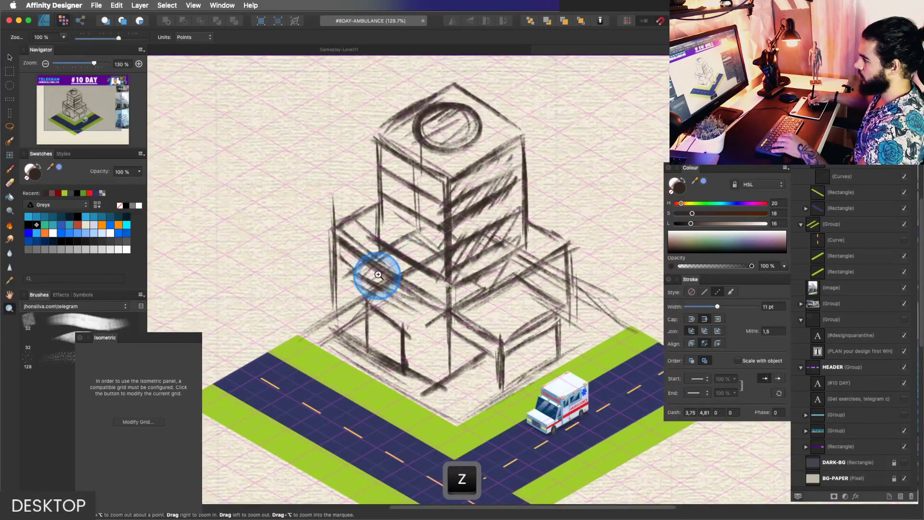
key("b")
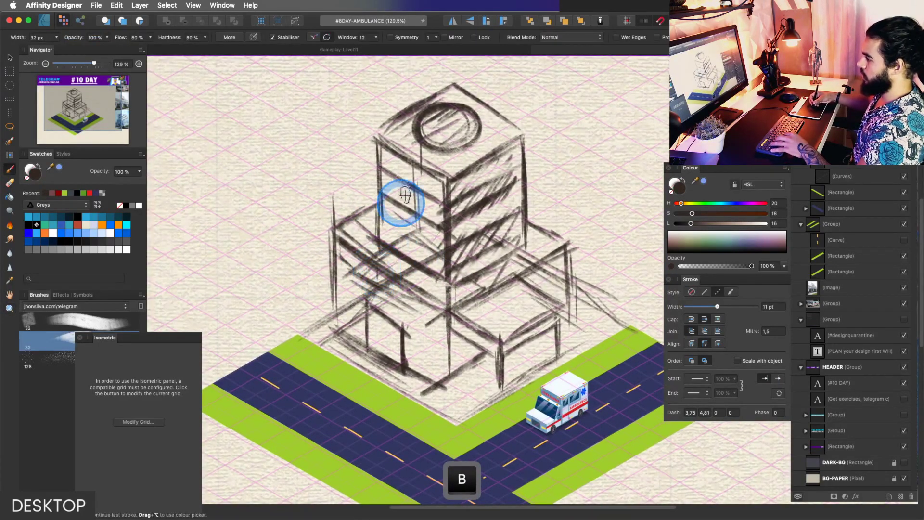
key("super+z")
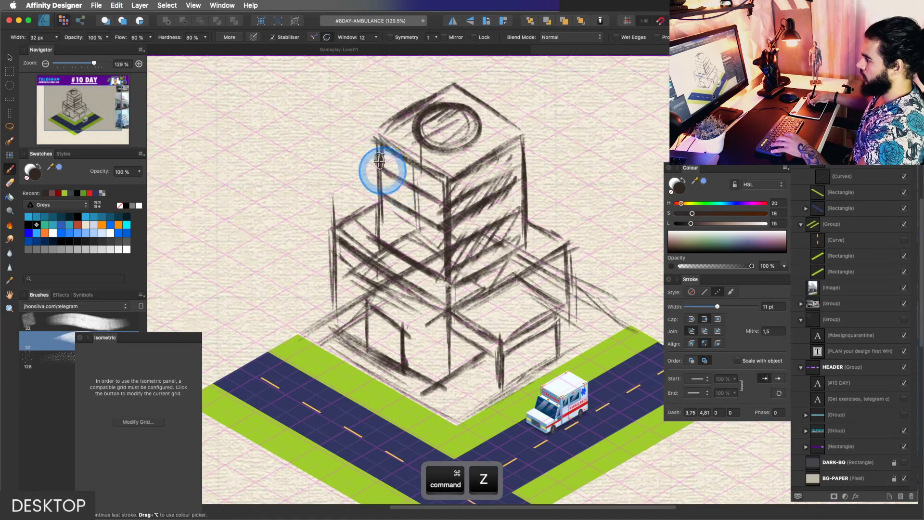
mouse_move(383, 174)
left_mouse_down()
mouse_move(399, 163)
mouse_move(395, 190)
mouse_move(430, 172)
left_mouse_up()
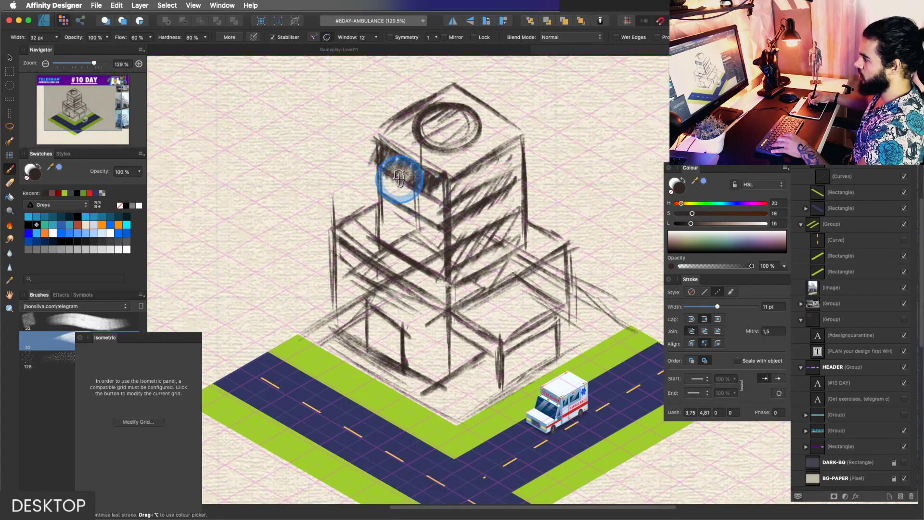
mouse_move(432, 198)
left_mouse_down()
mouse_move(371, 165)
mouse_move(438, 200)
mouse_move(375, 146)
left_mouse_up()
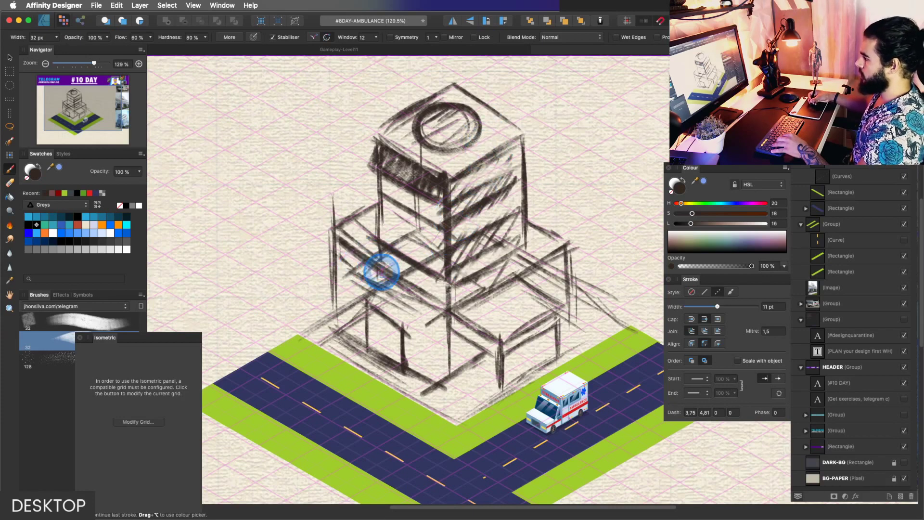
Sketch a bold outlined hospital cross above the doorway on the left wall, erasing the overlapping lines.
key("e")
left_click_drag(391, 276, 383, 280)
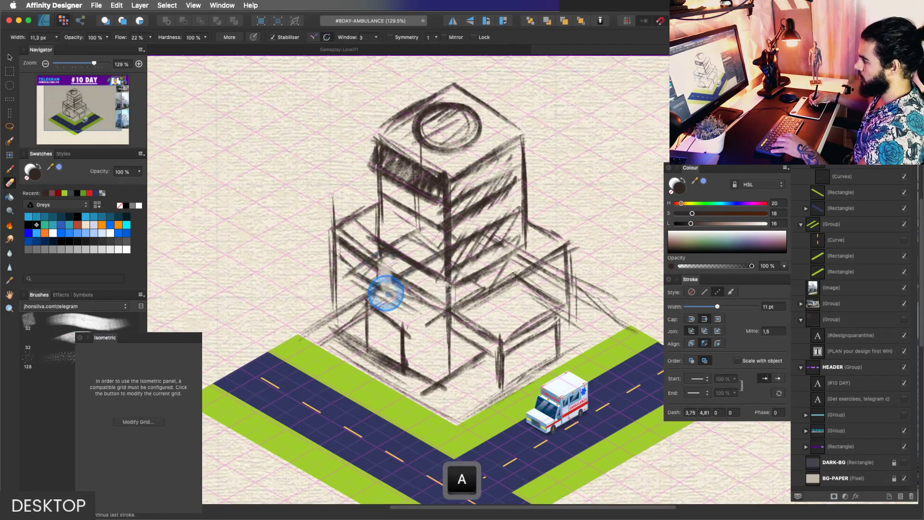
key("b")
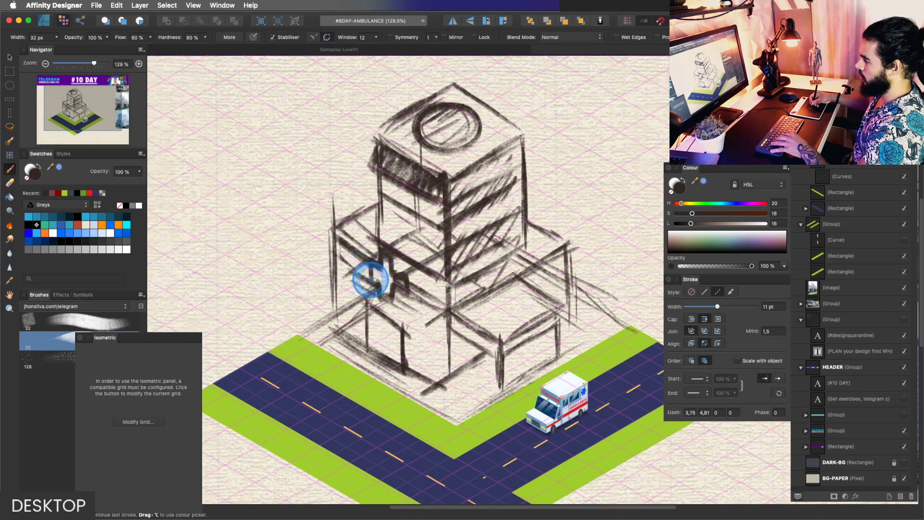
key("e")
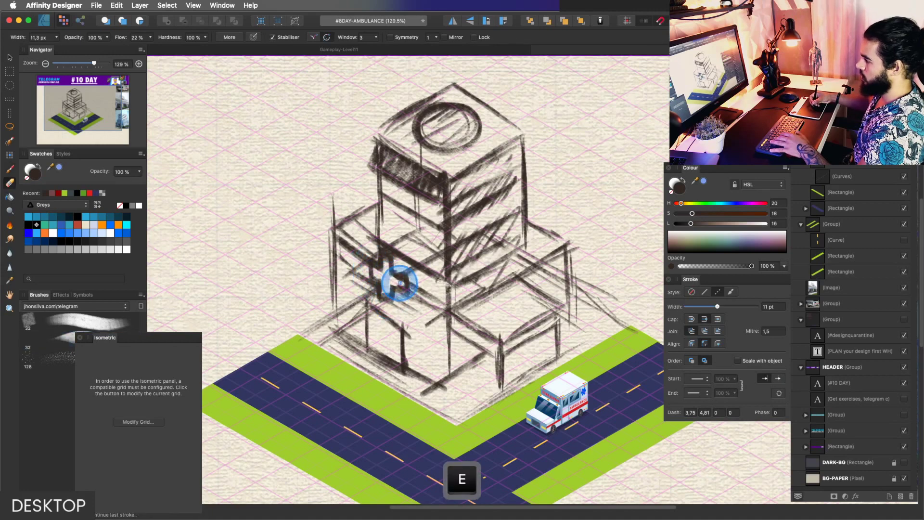
Strengthen the right wing's outer vertical edge and its upper diagonal edges behind the small front box.
key("z")
left_click_drag(433, 290, 420, 290)
key("space")
left_click_drag(427, 289, 408, 291)
key("b")
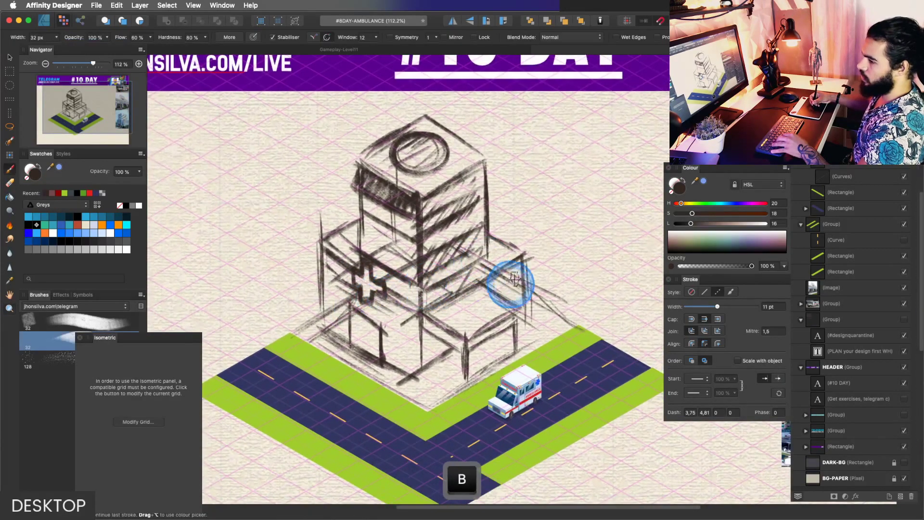
mouse_move(526, 273)
left_mouse_down()
mouse_move(514, 337)
mouse_move(409, 374)
mouse_move(505, 310)
mouse_move(526, 274)
mouse_move(523, 312)
left_mouse_up()
mouse_move(426, 311)
left_mouse_down()
mouse_move(521, 261)
mouse_move(464, 334)
mouse_move(519, 314)
left_mouse_up()
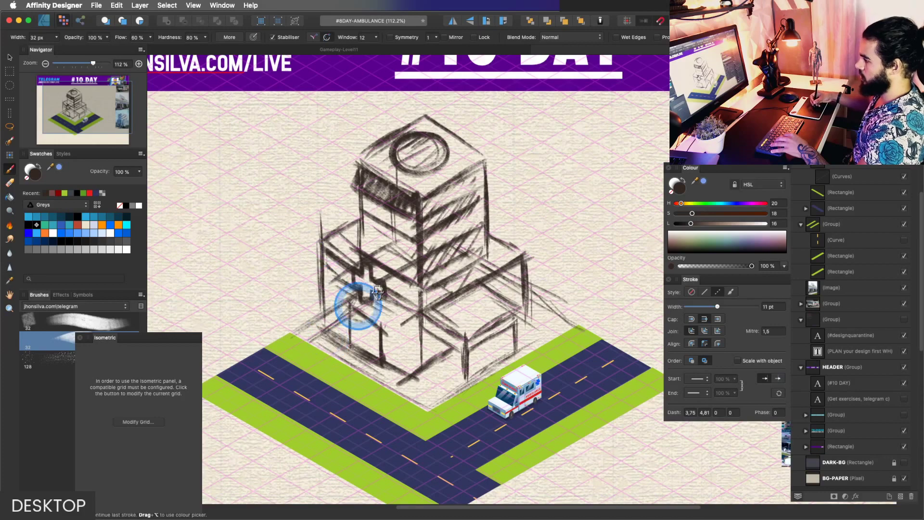
Scale the building sketch down to about 465 × 470 pt, place it within the grass-bordered plot and save the document.
key("v")
left_click_drag(459, 278, 463, 270)
left_click_drag(593, 100, 573, 123)
mouse_move(534, 192)
left_mouse_down()
mouse_move(546, 184)
mouse_move(462, 218)
left_mouse_up()
key("z")
key("space")
left_click_drag(518, 239, 438, 290)
left_click(437, 289)
key("v")
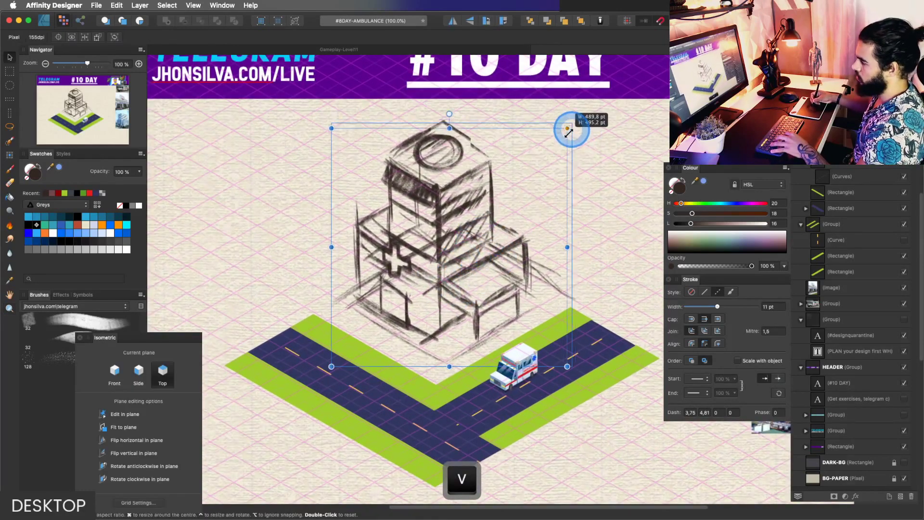
mouse_move(501, 220)
left_mouse_down()
mouse_move(512, 216)
mouse_move(514, 240)
left_mouse_up()
key("z")
key("space")
key("super+s")
Return to the vector workspace and ready the Rectangle tool for editing in the isometric Top plane.
left_click_drag(454, 291, 477, 283)
key("space")
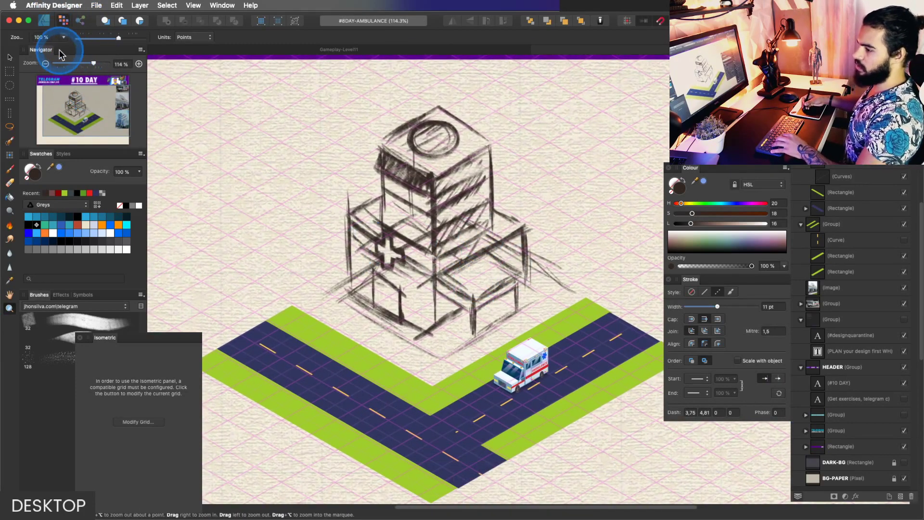
left_click(44, 21)
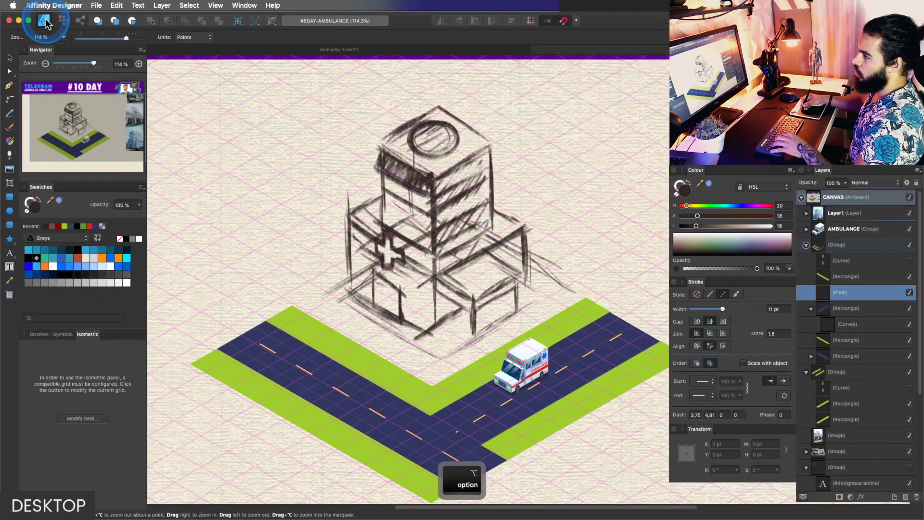
left_click(392, 226, "alt")
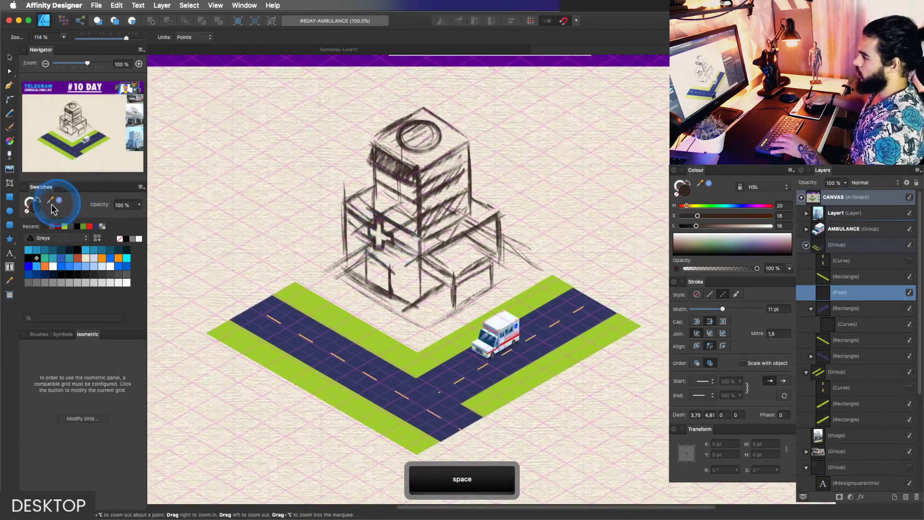
left_click(7, 200)
key("z")
mouse_move(367, 284)
left_mouse_down()
mouse_move(381, 280)
mouse_move(367, 287)
left_mouse_up()
key("space")
left_click(10, 195)
key("alt")
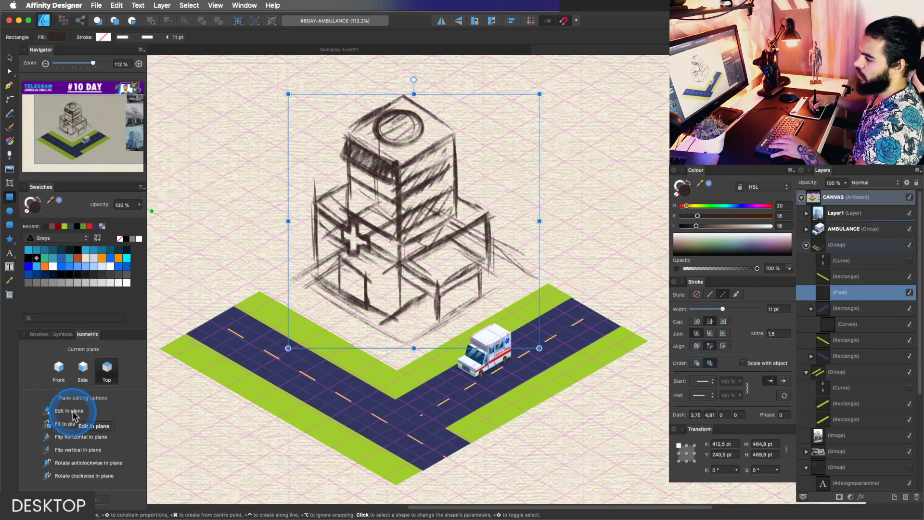
left_click(72, 412)
key("alt")
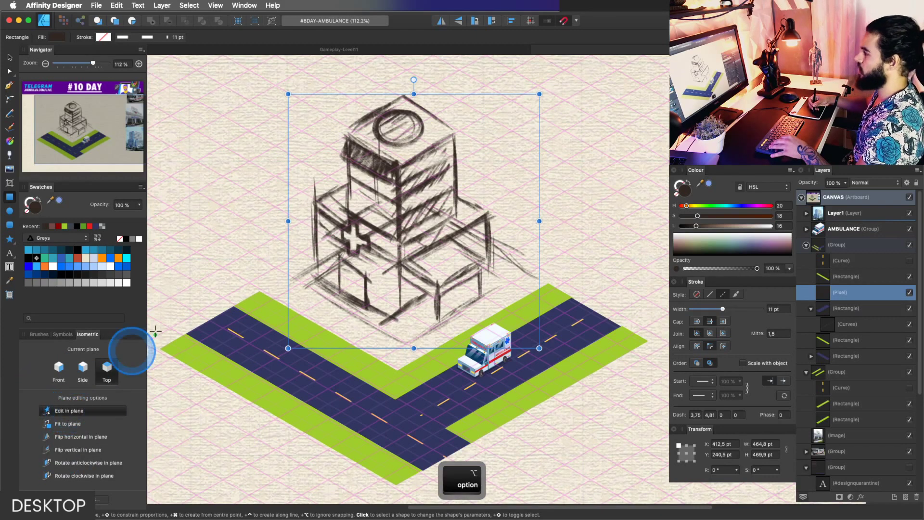
left_click_drag(413, 281, 429, 274)
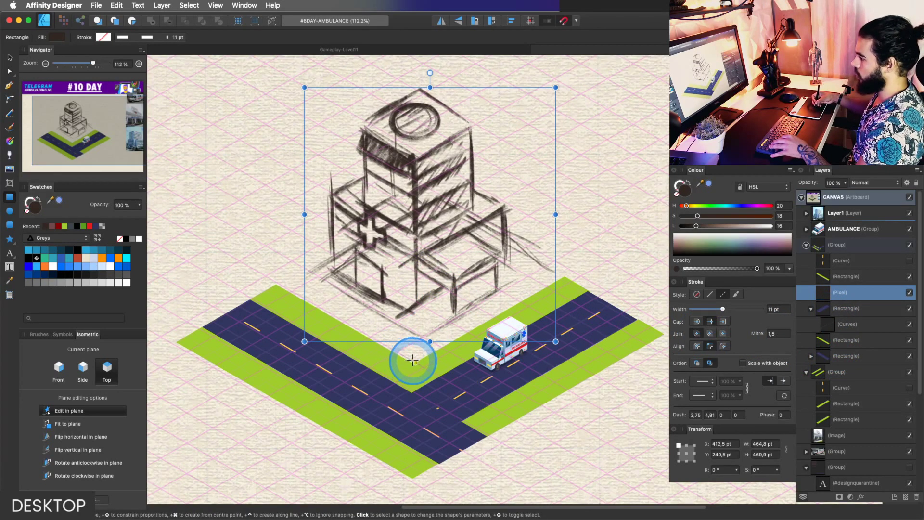
Fill the grass-bordered plot with a blue-grey Top-plane rectangle (H 186, S 18, L 59) about 318 × 292 pt, placed beneath the road shapes in its group.
mouse_move(415, 362)
left_mouse_down()
mouse_move(423, 305)
mouse_move(433, 301)
left_mouse_up()
key("super+z")
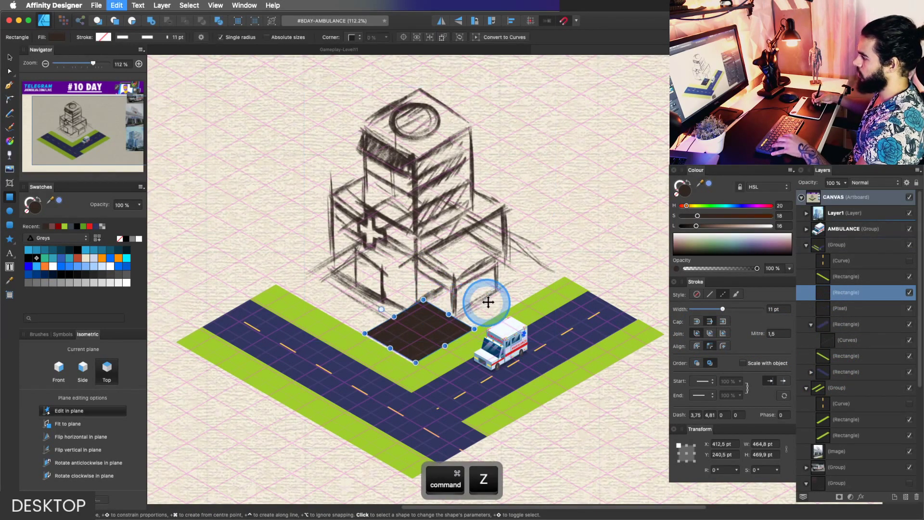
key("Escape")
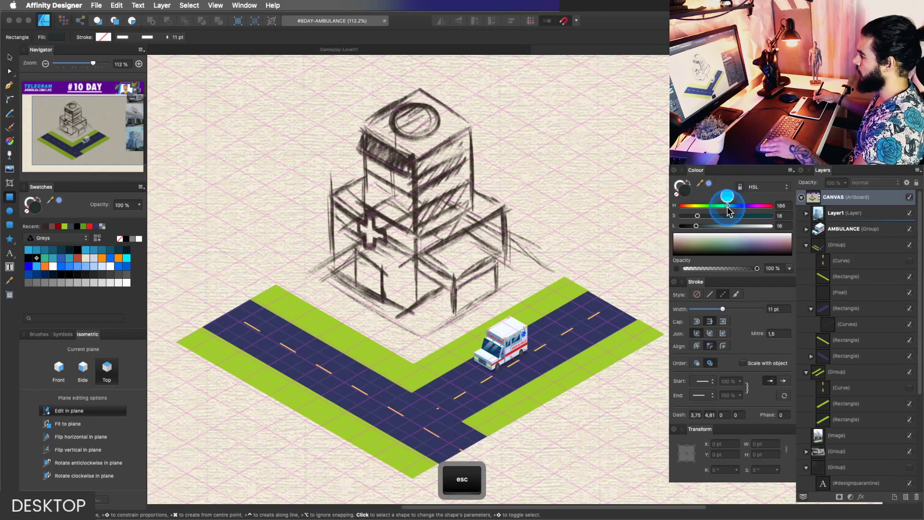
left_click(738, 226)
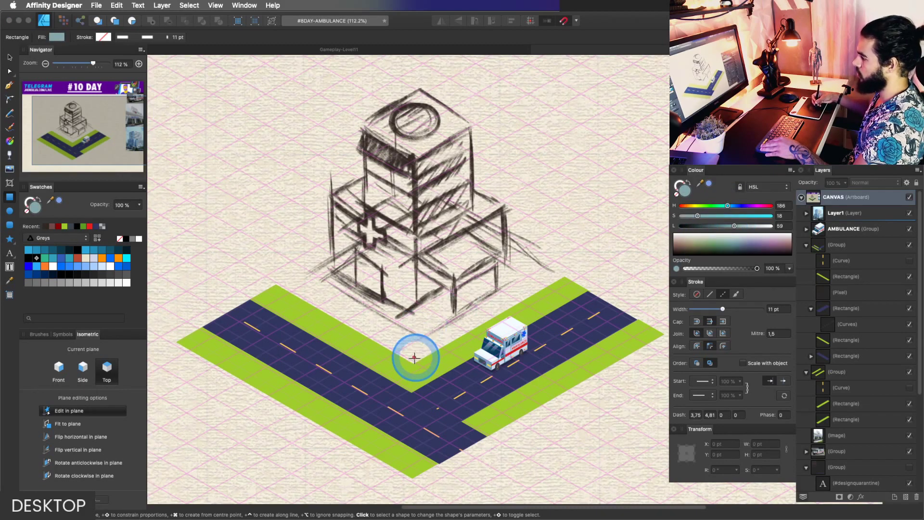
mouse_move(415, 362)
left_mouse_down()
mouse_move(412, 278)
mouse_move(426, 196)
left_mouse_up()
left_click_drag(829, 220, 819, 383)
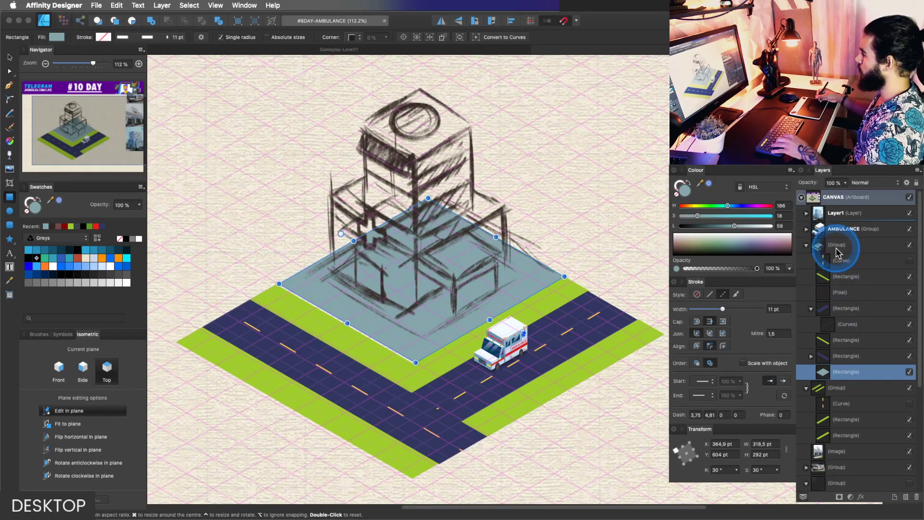
Move the building sketch layer above the AMBULANCE group, reduce its opacity to 63 % and lock it.
key("v")
left_click(842, 292)
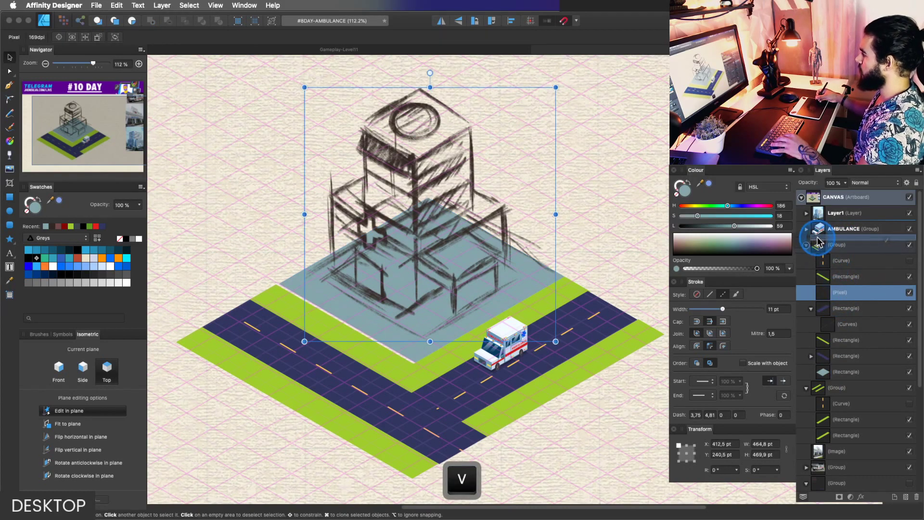
left_click_drag(817, 245, 824, 227)
left_click_drag(842, 195, 825, 195)
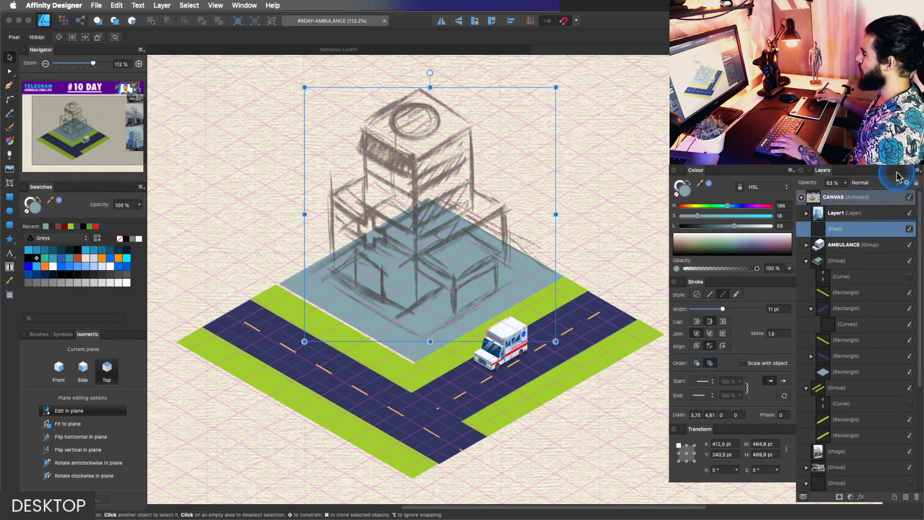
left_click(917, 186)
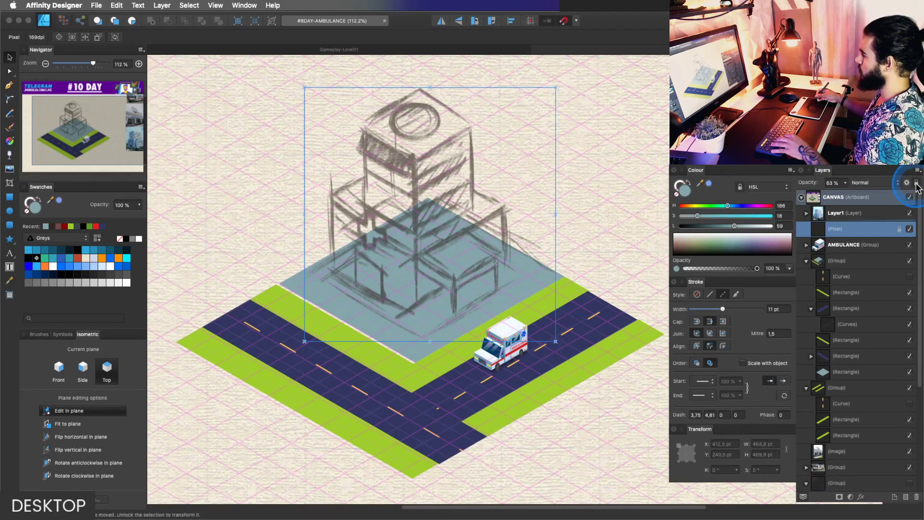
Widen the ground rectangle to about 323 pt so it meets the grass border, and lighten its fill to lightness 82.
key("z")
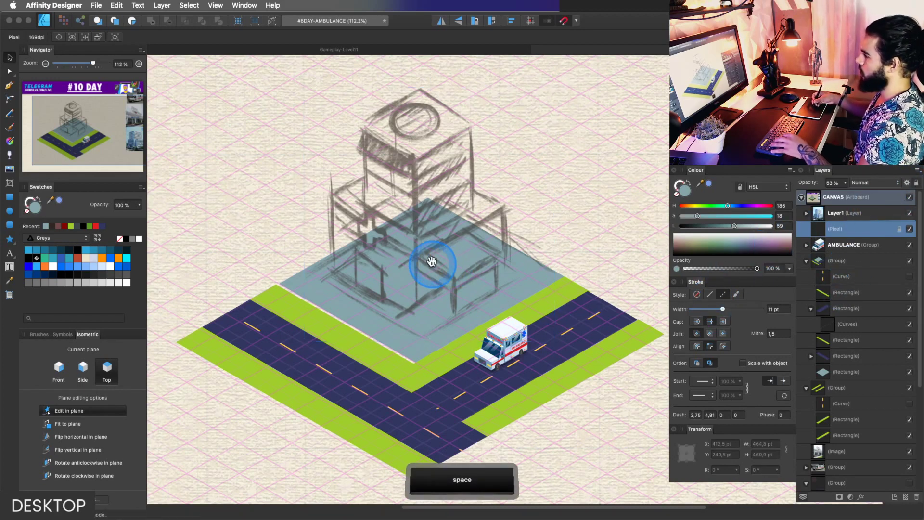
left_click_drag(446, 287, 464, 285)
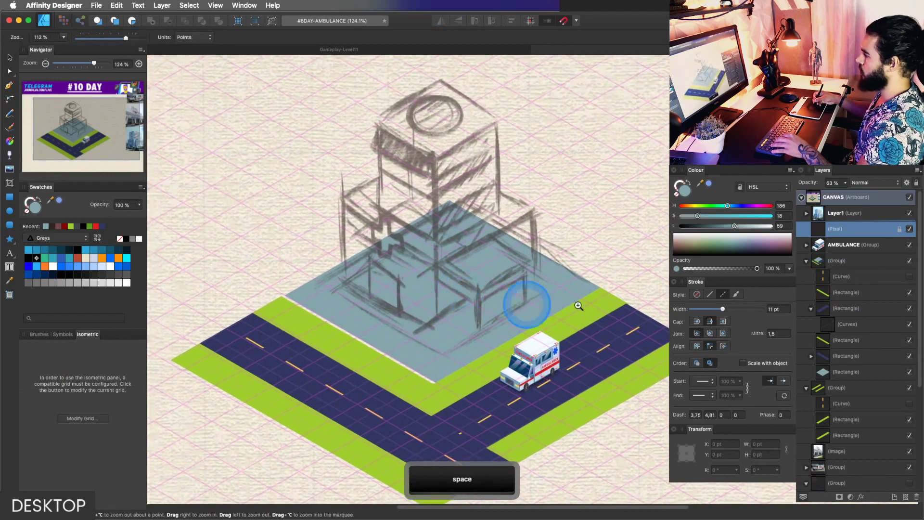
left_click(843, 374)
key("v")
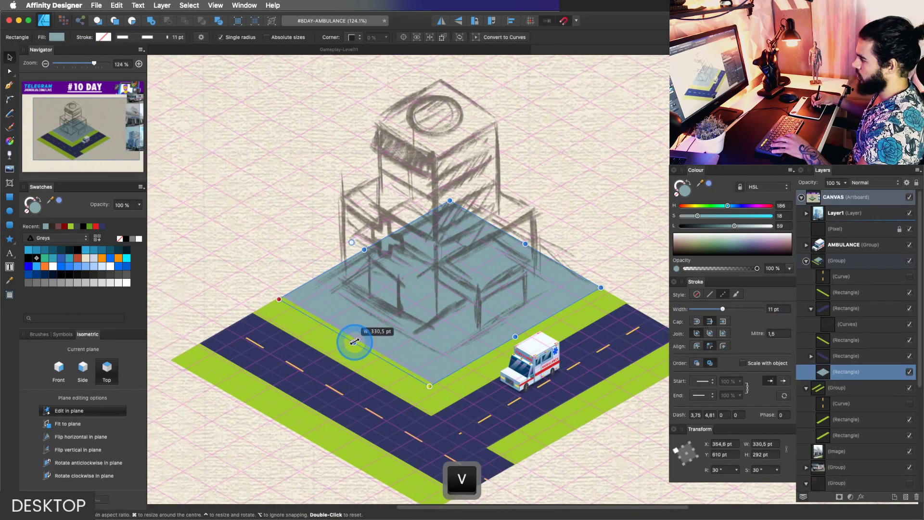
key("z")
left_click_drag(355, 337, 447, 309)
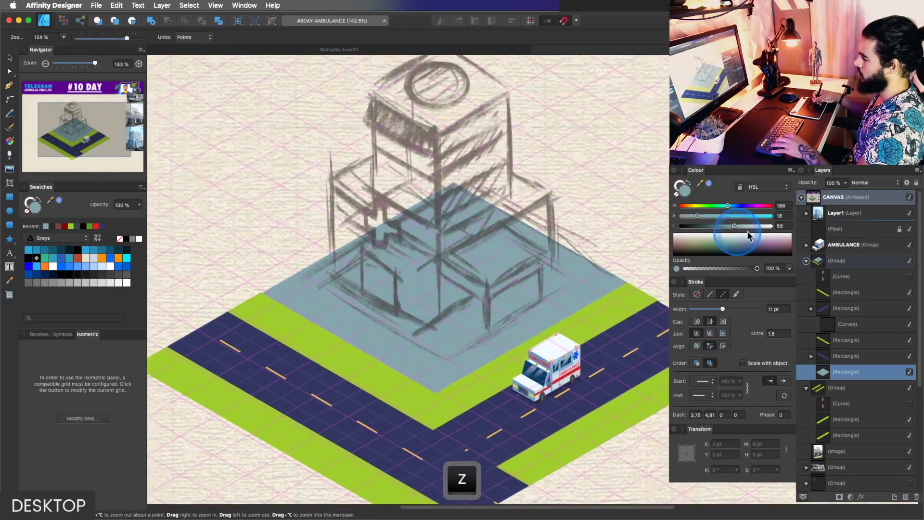
left_click_drag(747, 228, 757, 228)
key("z")
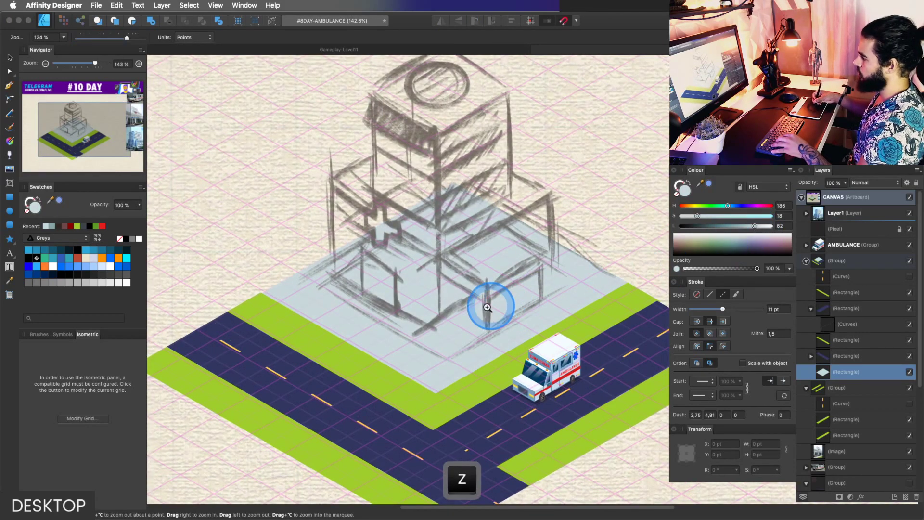
Draw a narrow Top-plane rectangle about 94 × 29 pt beside the right grass border and fill it with the sampled grass green.
key("space")
mouse_move(484, 313)
left_mouse_down()
mouse_move(498, 312)
mouse_move(490, 296)
left_mouse_up()
key("v")
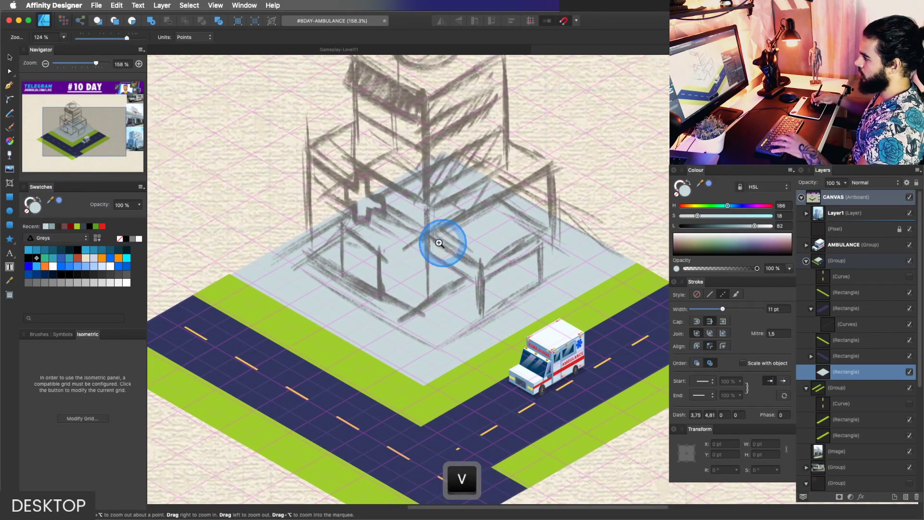
left_click(9, 196)
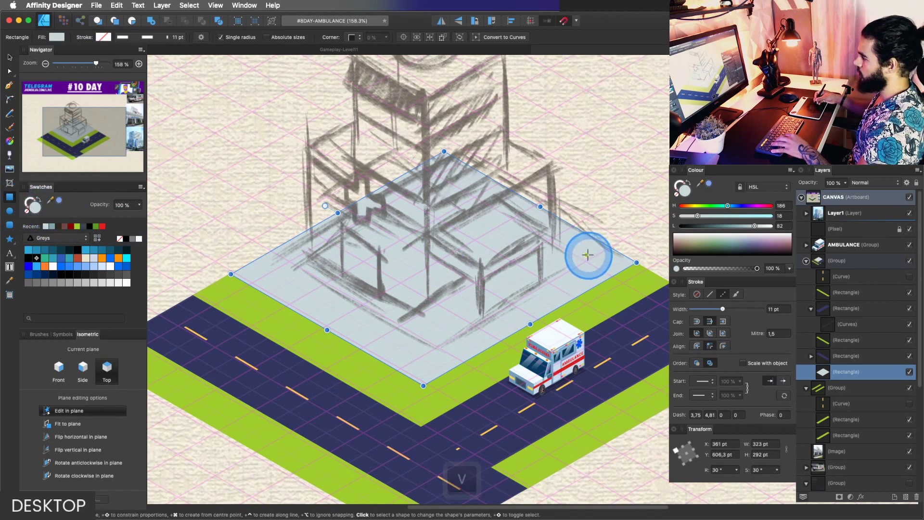
left_click_drag(587, 255, 552, 294)
key("v")
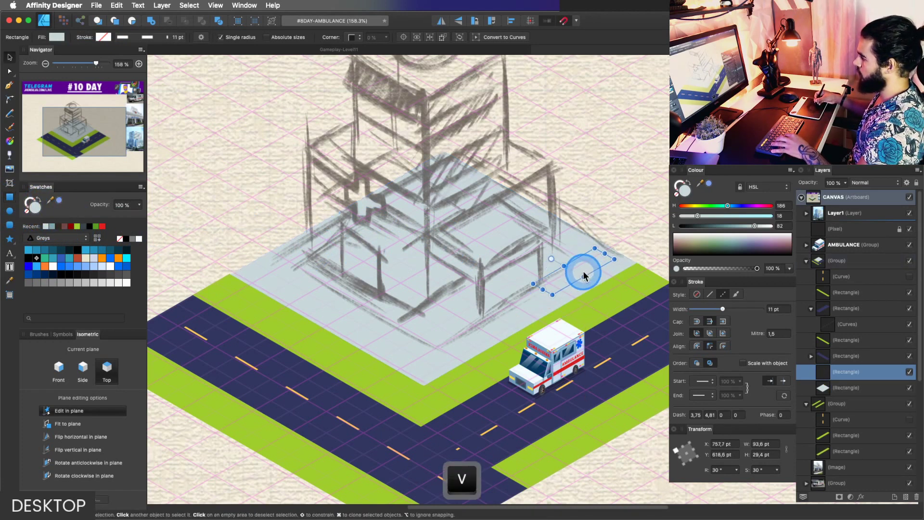
key("i")
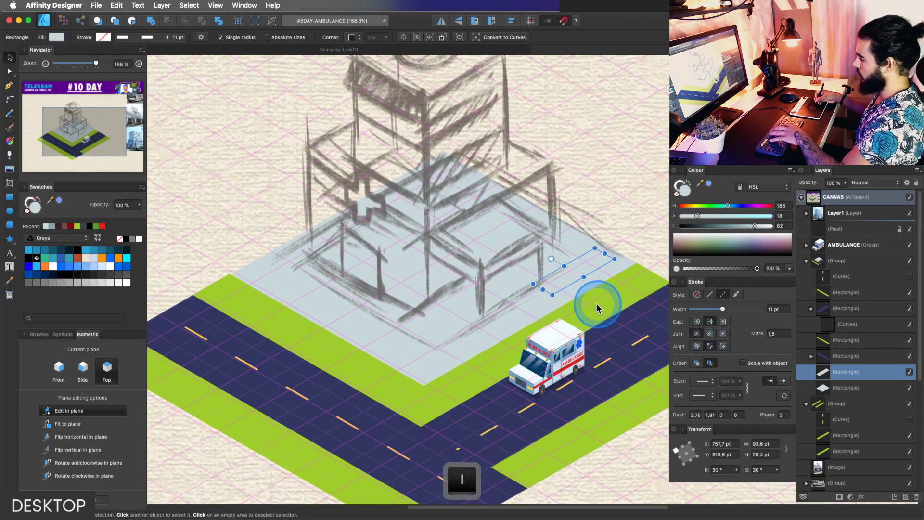
left_click(601, 298)
Adjust the green strip beside the right border, and add grass patches about 47 × 55 pt at the ground's front and left corners.
key("v")
left_click_drag(586, 267, 601, 256)
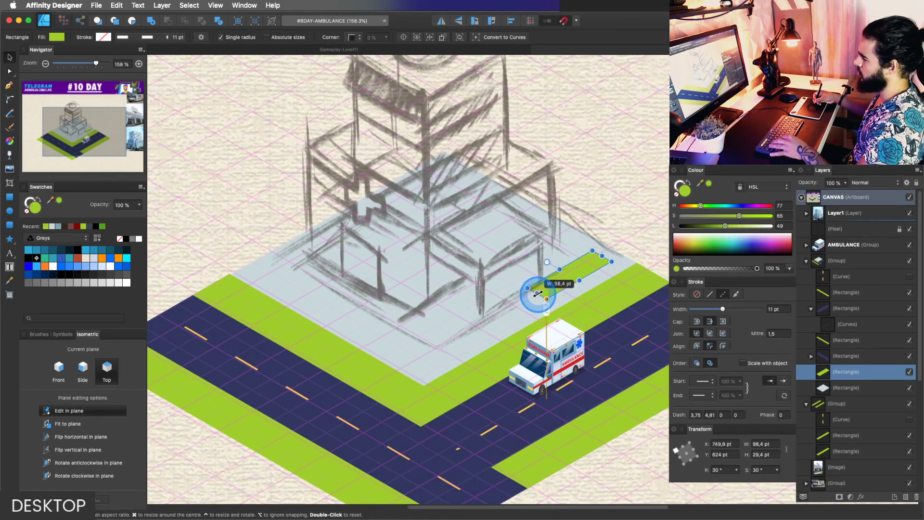
mouse_move(554, 282)
left_mouse_down()
mouse_move(479, 343)
mouse_move(440, 357)
mouse_move(460, 337)
mouse_move(442, 348)
mouse_move(406, 344)
mouse_move(270, 275)
mouse_move(277, 280)
left_mouse_up()
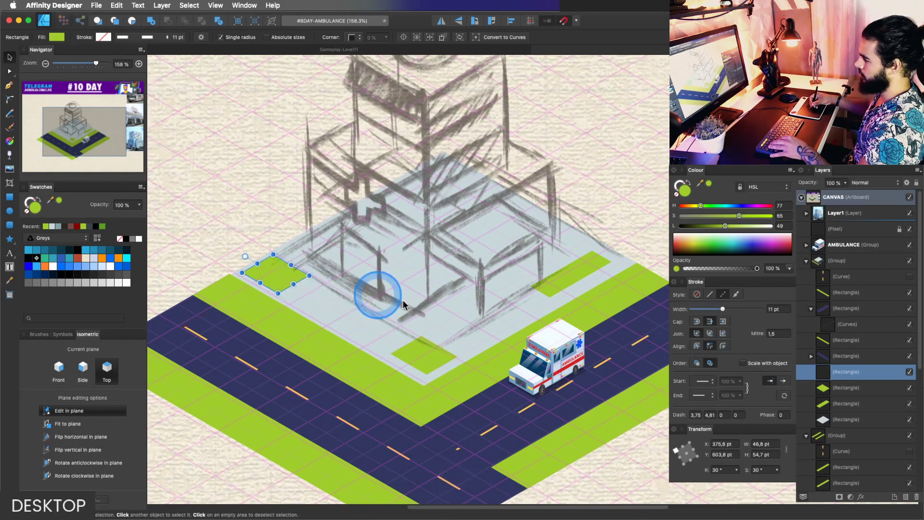
Shorten the front corner grass patch to about 47 × 44 pt and save the document.
key("z")
key("space")
mouse_move(474, 338)
left_mouse_down()
mouse_move(427, 340)
mouse_move(422, 321)
left_mouse_up()
key("v")
left_click(436, 328)
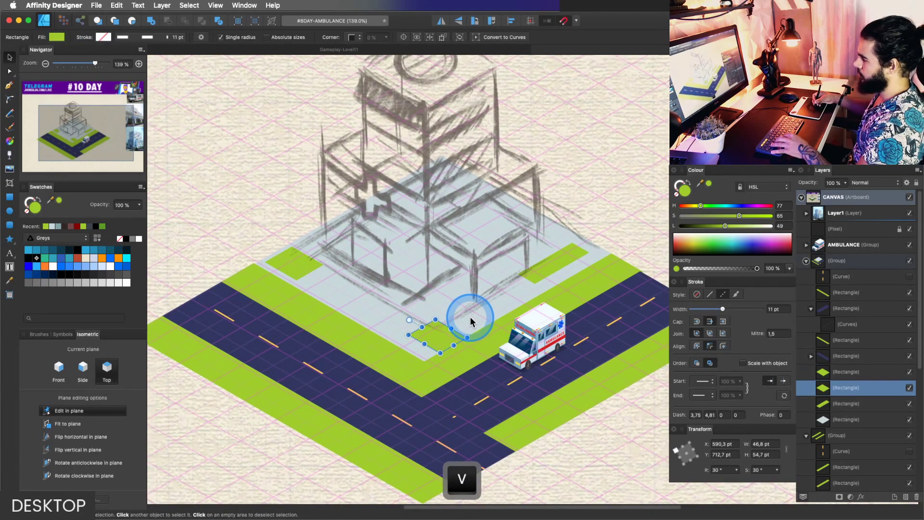
key("z")
left_click_drag(452, 298, 469, 306)
key("space")
key("v")
key("super+s")
Shift the front grass patch closer to the left grass border, to about X 581.8 pt, Y 717.7 pt.
key("space")
key("v")
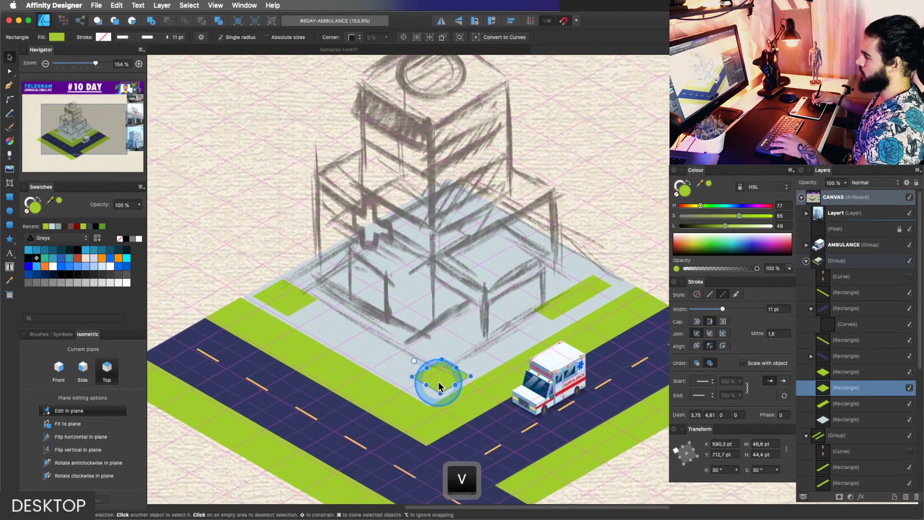
left_click_drag(442, 376, 436, 381)
Switch the isometric drawing plane to Side and ready the Rectangle tool for the building's left wall.
key("z")
key("space")
mouse_move(455, 282)
left_mouse_down()
mouse_move(459, 304)
mouse_move(465, 293)
left_mouse_up()
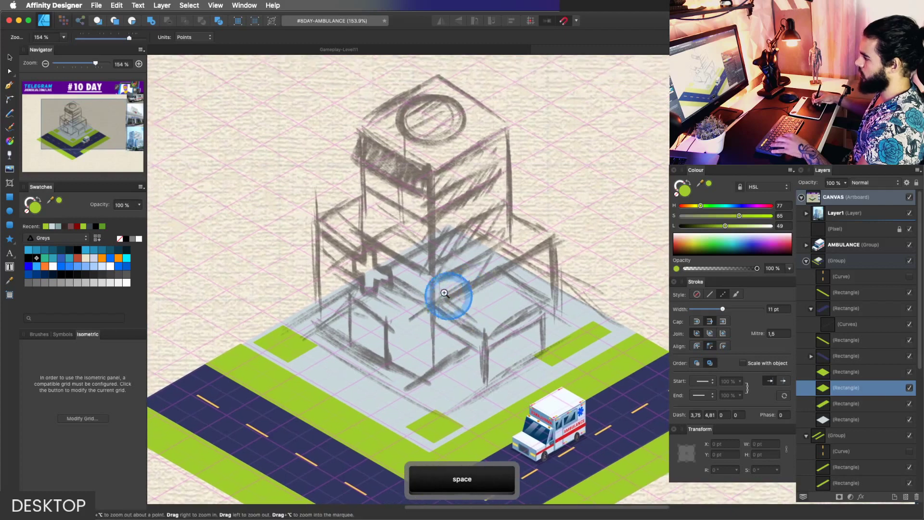
left_click(9, 197)
key("z")
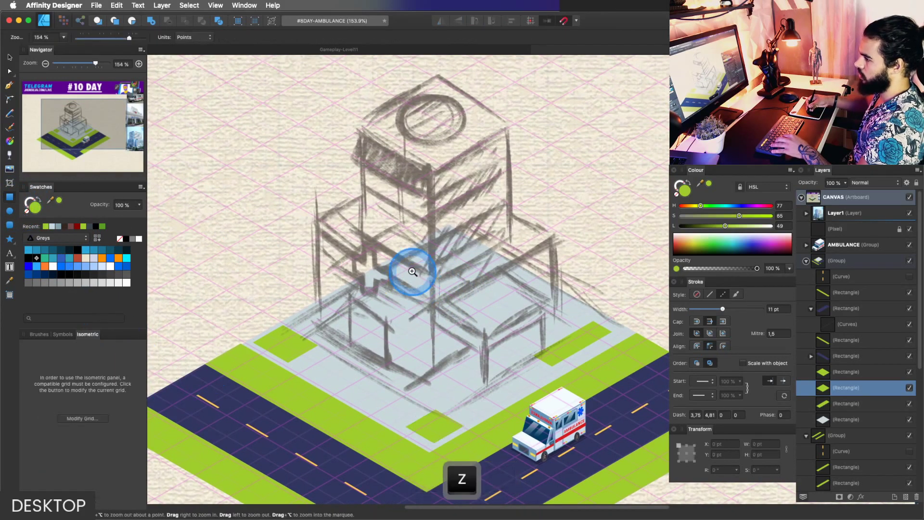
left_click_drag(413, 268, 407, 264)
left_click(10, 197)
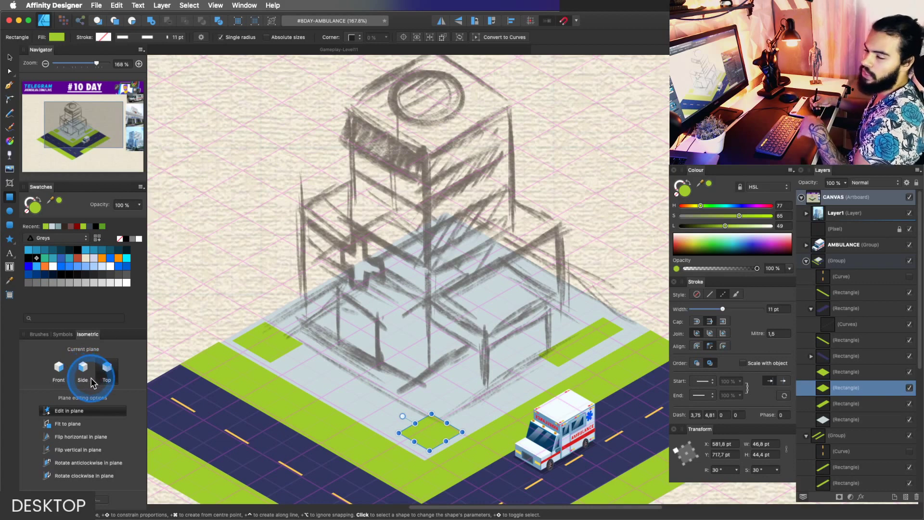
left_click(68, 367)
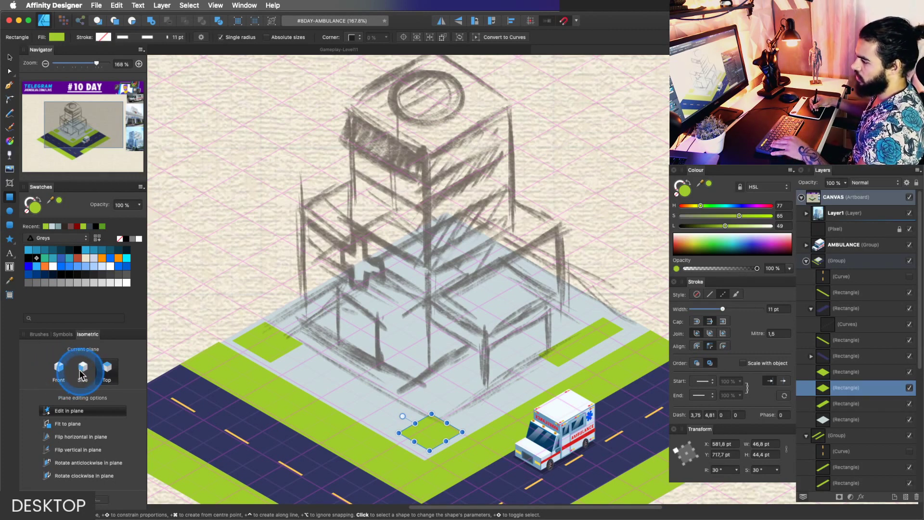
key("z")
left_click_drag(330, 258, 334, 268)
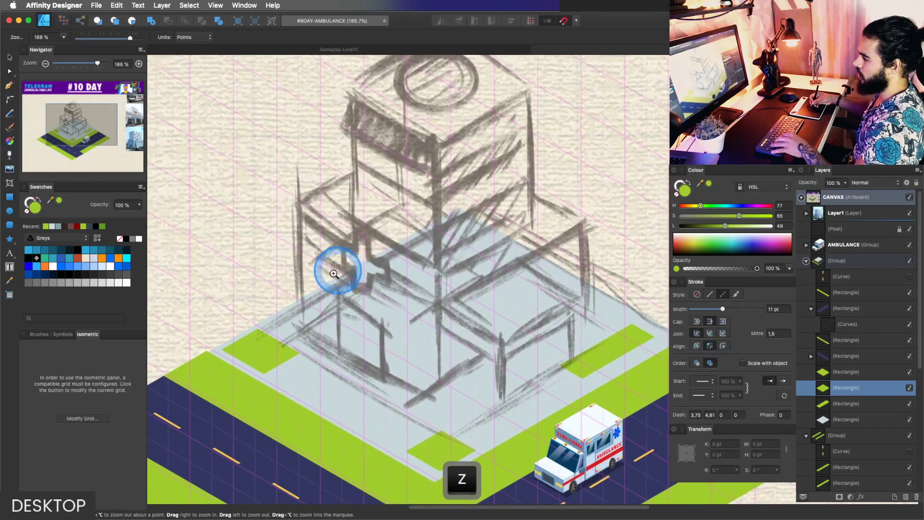
left_click(11, 199)
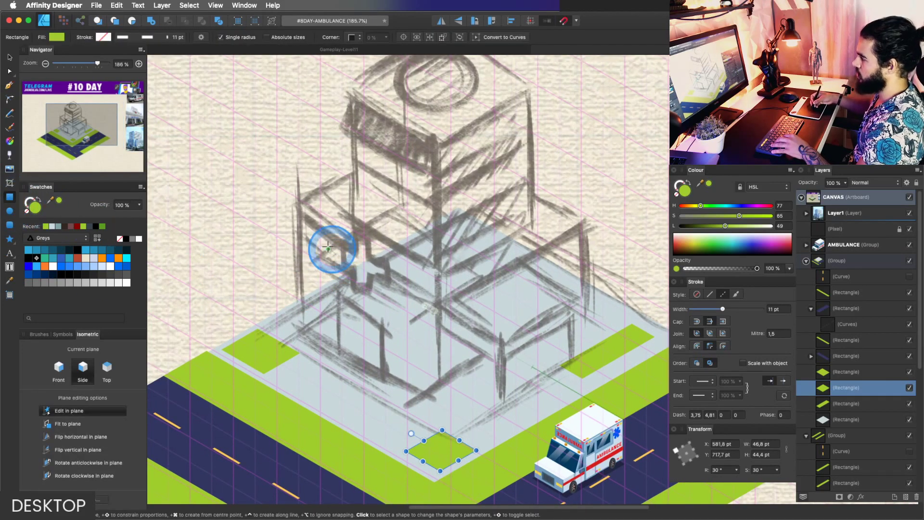
Draw the building's left wall over the sketch, about 185 × 140.5 pt, filled with turquoise HSL 185, 65, 62.
key("Escape")
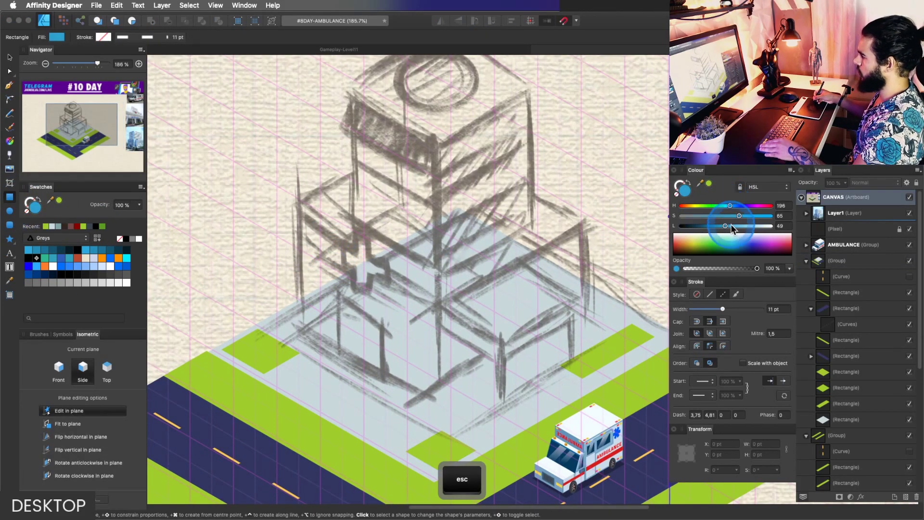
left_click_drag(732, 225, 727, 206)
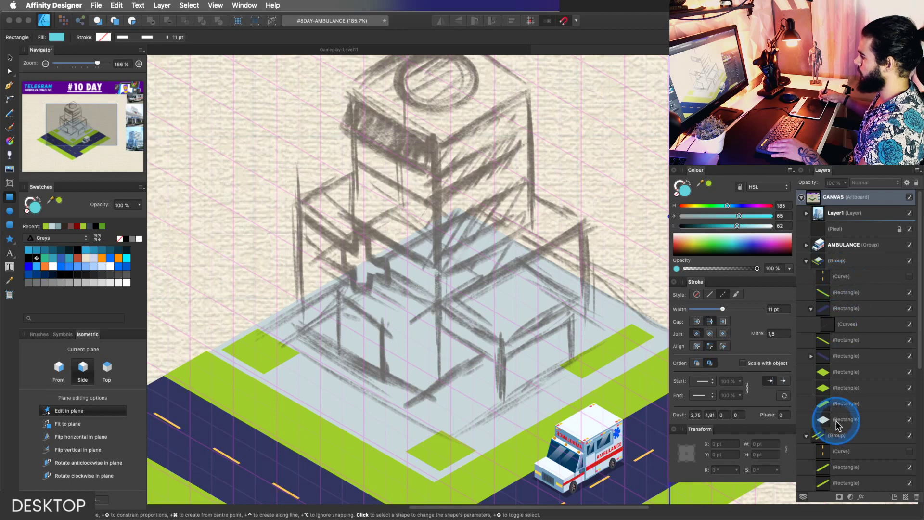
left_click(840, 278)
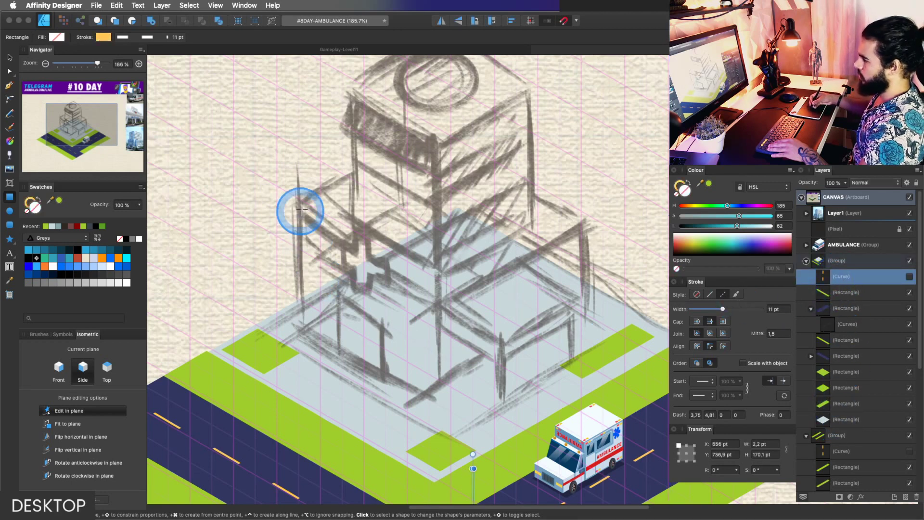
left_click_drag(298, 201, 439, 406)
Add a mirrored copy of the wall as the building's right wall and set its fill to saturation 40, lightness 58.
key("z")
left_click_drag(446, 361, 527, 319)
key("space")
key("v")
left_click(437, 29)
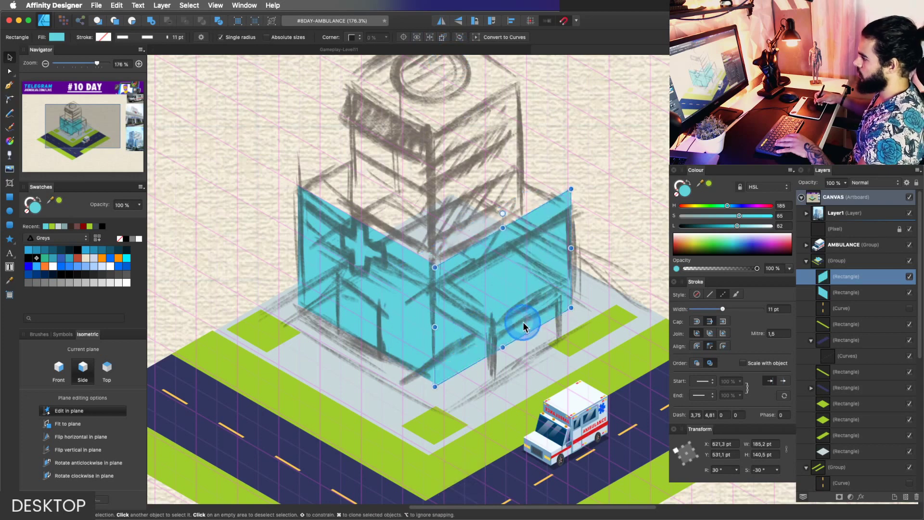
mouse_move(737, 226)
left_mouse_down()
mouse_move(722, 221)
mouse_move(733, 226)
left_mouse_up()
left_click(718, 216)
Examine the ambulance up close, comparing the light and dark shading of its top, front and side faces.
key("z")
key("space")
left_click_drag(464, 341, 490, 329)
key("space")
key("space")
left_click_drag(567, 426, 541, 354)
left_click_drag(541, 355, 545, 329)
scroll(521, 326, "up", 3)
left_click_drag(521, 326, 505, 195)
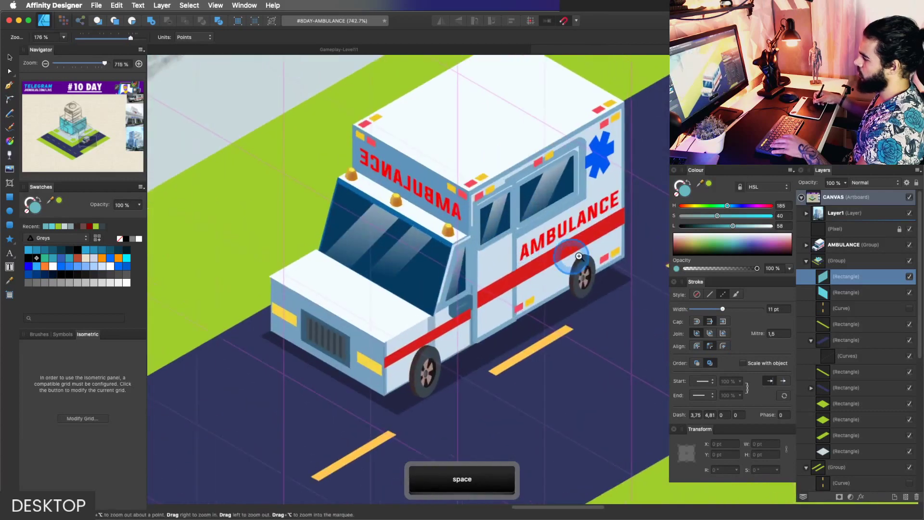
left_click_drag(548, 229, 565, 242)
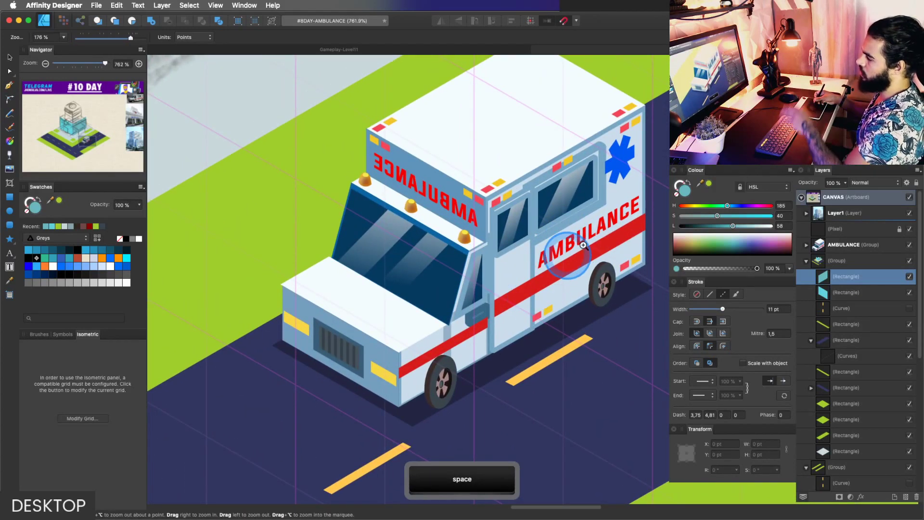
scroll(587, 241, "down", 2)
scroll(598, 226, "down", 2)
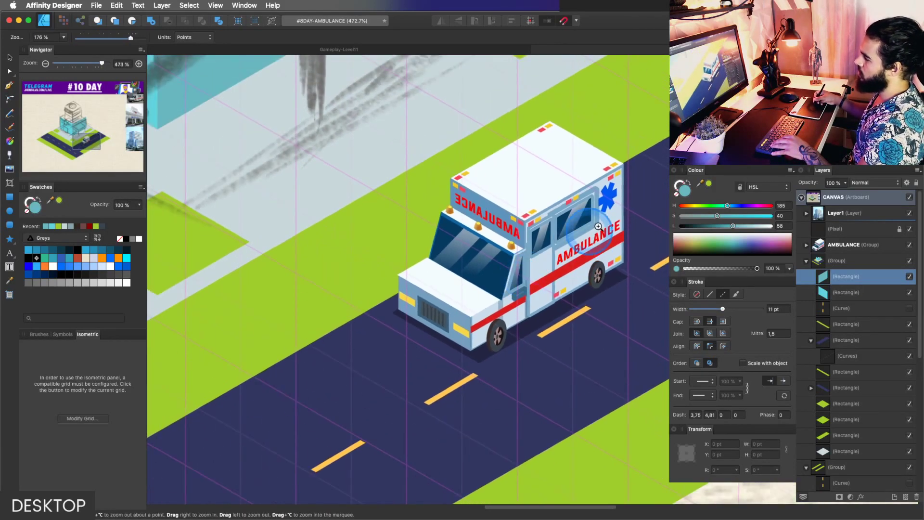
scroll(598, 226, "down", 1)
left_click_drag(563, 263, 644, 245)
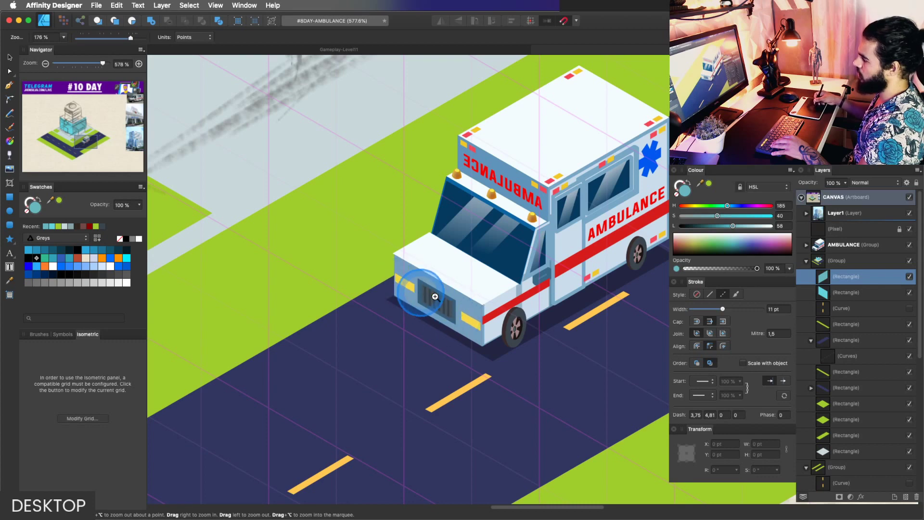
scroll(478, 282, "down", 1)
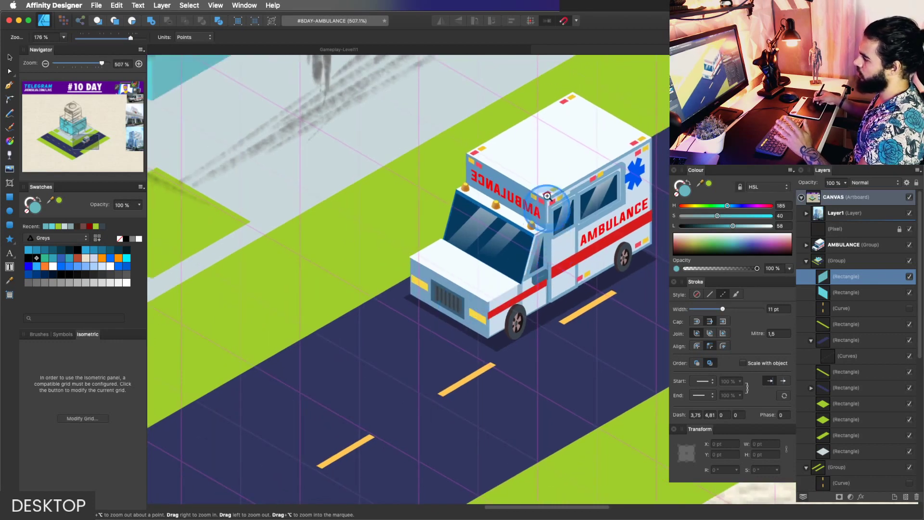
left_click_drag(561, 165, 498, 323)
key("space")
left_click_drag(470, 235, 434, 280)
left_click_drag(435, 285, 441, 312)
left_click(431, 320)
Raise the right wall's fill lightness to 75 and darken the left wall to a deeper teal.
key("space")
mouse_move(736, 226)
left_mouse_down()
mouse_move(723, 227)
mouse_move(748, 226)
left_mouse_up()
left_click(541, 271, "super")
key("space")
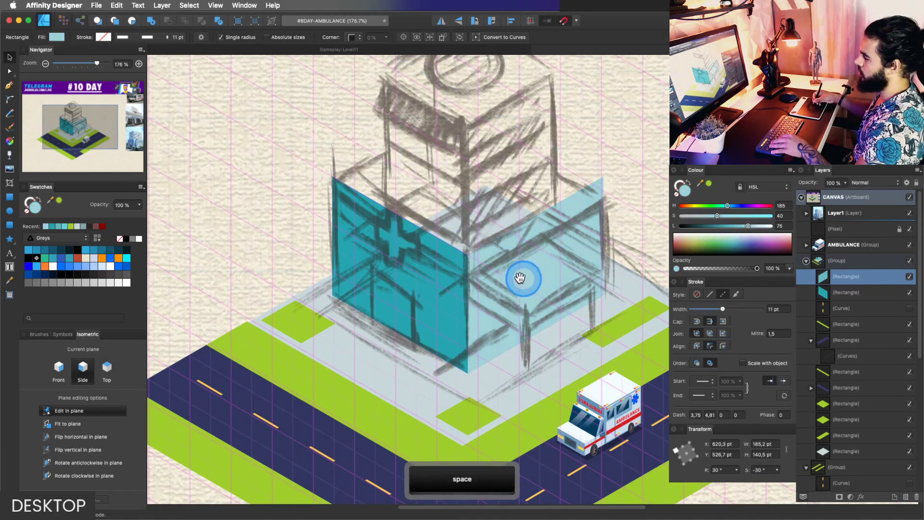
left_click_drag(518, 242, 492, 295)
key("v")
key("space")
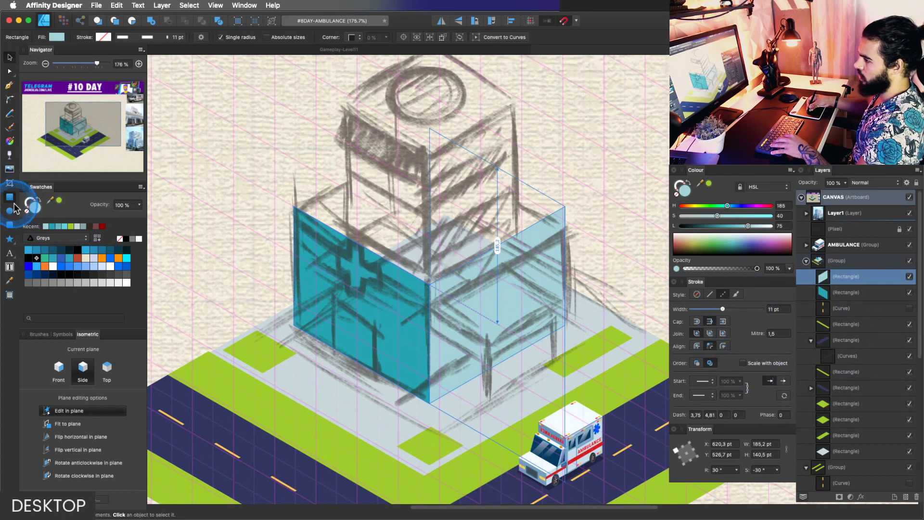
Draw the roof on the Top plane, about 189 × 186 pt, and move it above the wall layers in their group.
left_click(114, 368)
left_click(364, 236)
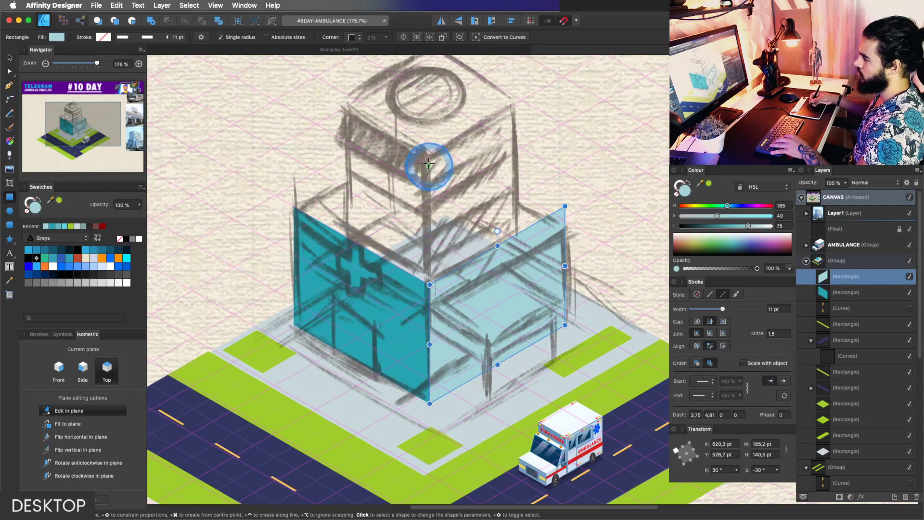
key("Escape")
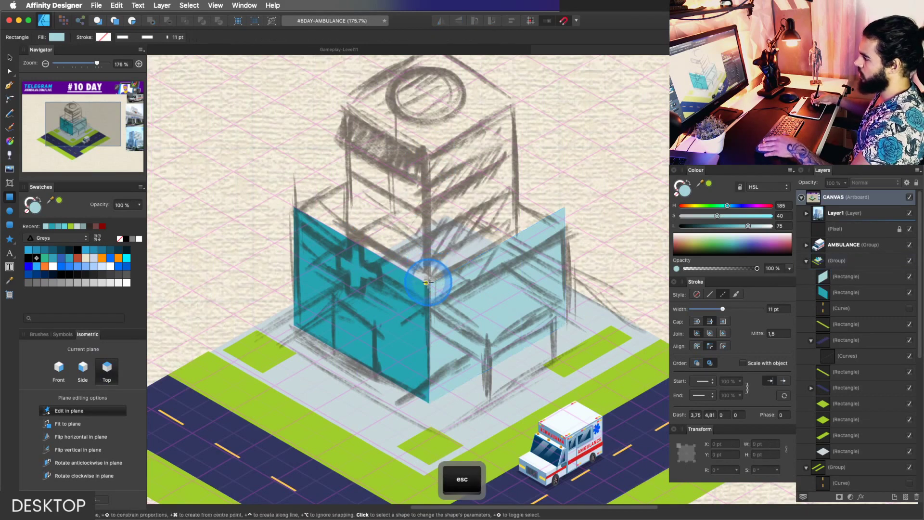
left_click_drag(429, 284, 431, 126)
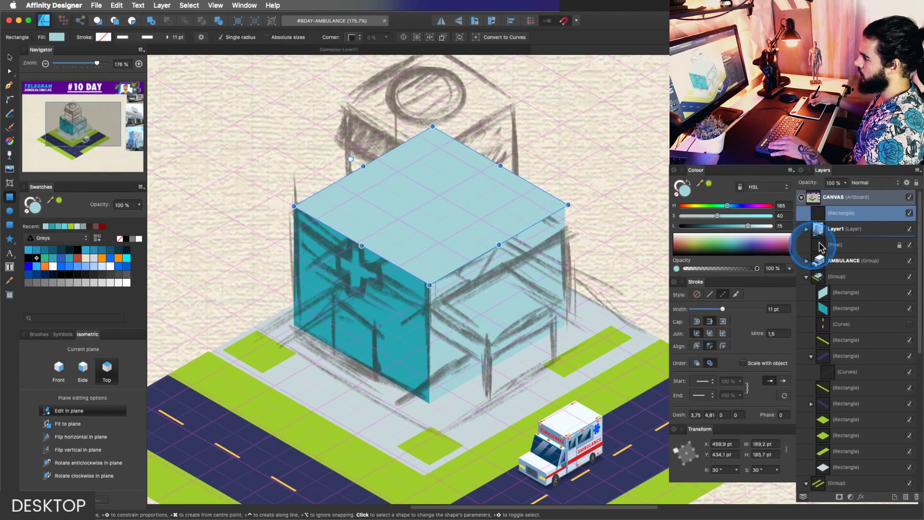
mouse_move(834, 220)
left_mouse_down()
mouse_move(831, 331)
mouse_move(833, 285)
left_mouse_up()
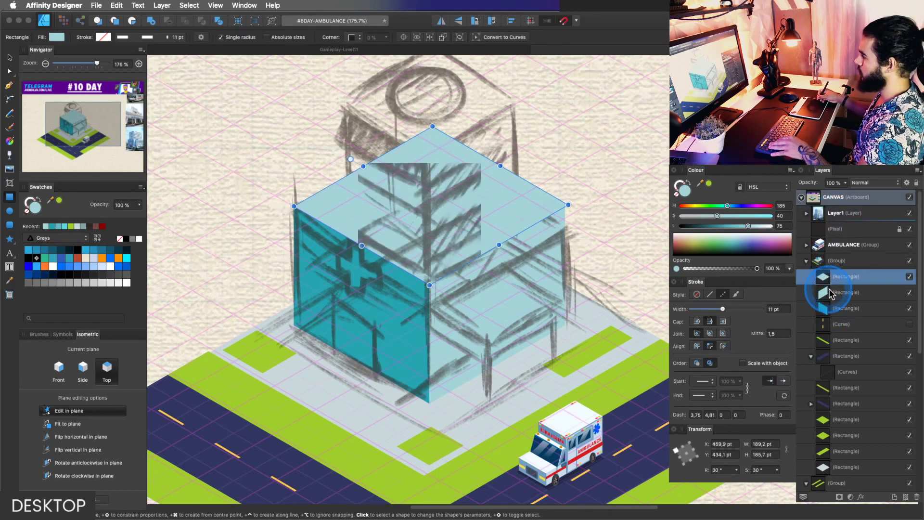
Narrow the roof to about 184 pt so it meets the walls, and set its fill lightness to 89.
key("v")
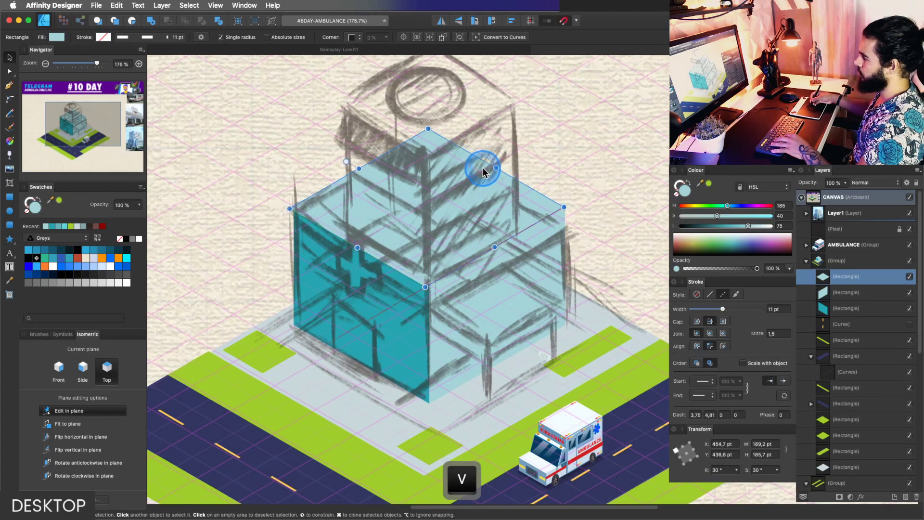
key("super+z")
left_click_drag(495, 168, 494, 202)
key("z")
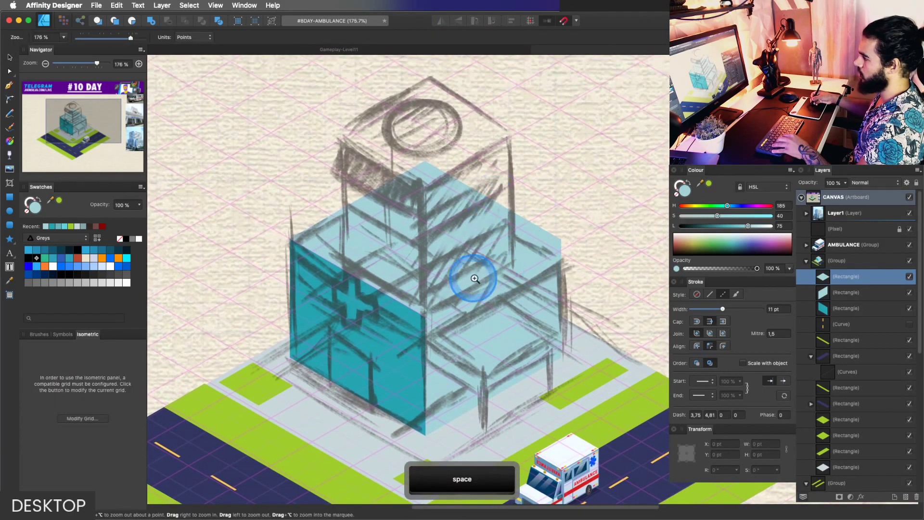
left_click(487, 330, "super")
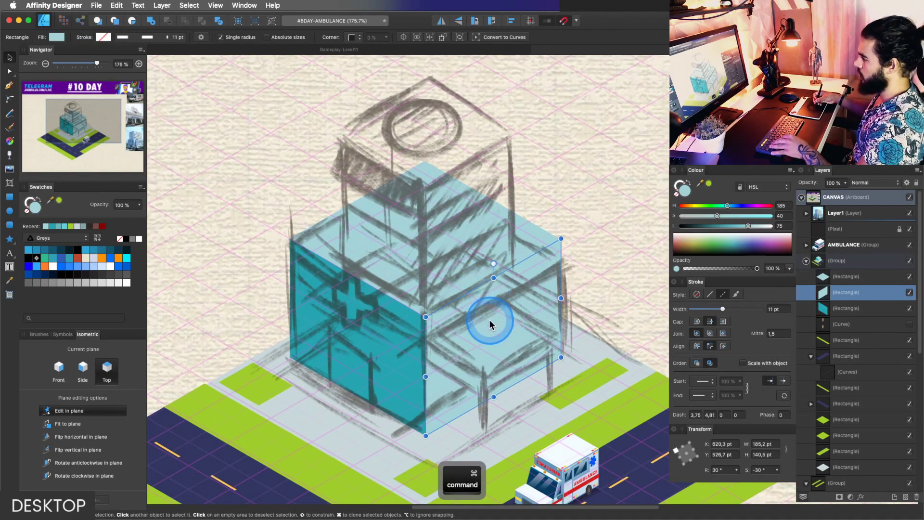
key("super")
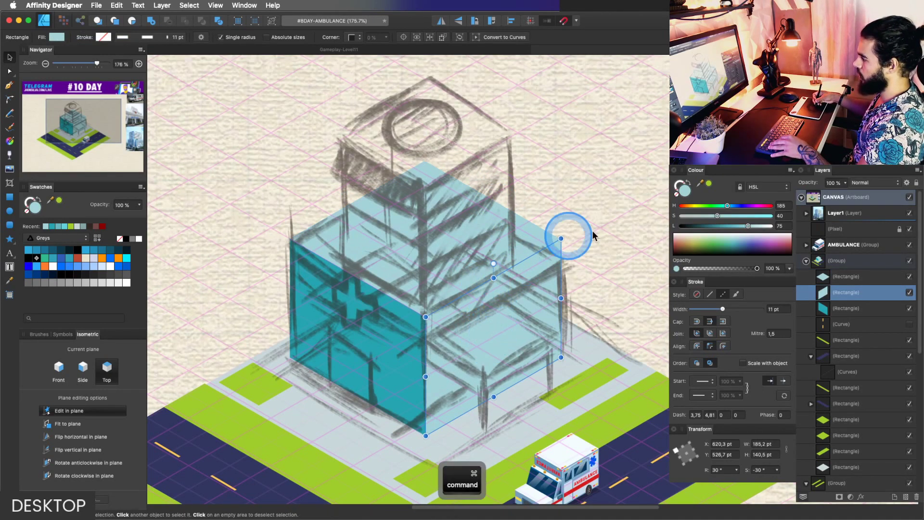
left_click(847, 277)
left_click_drag(748, 225, 762, 226)
Lower the locked sketch layer's opacity to about 36%.
left_click(835, 229)
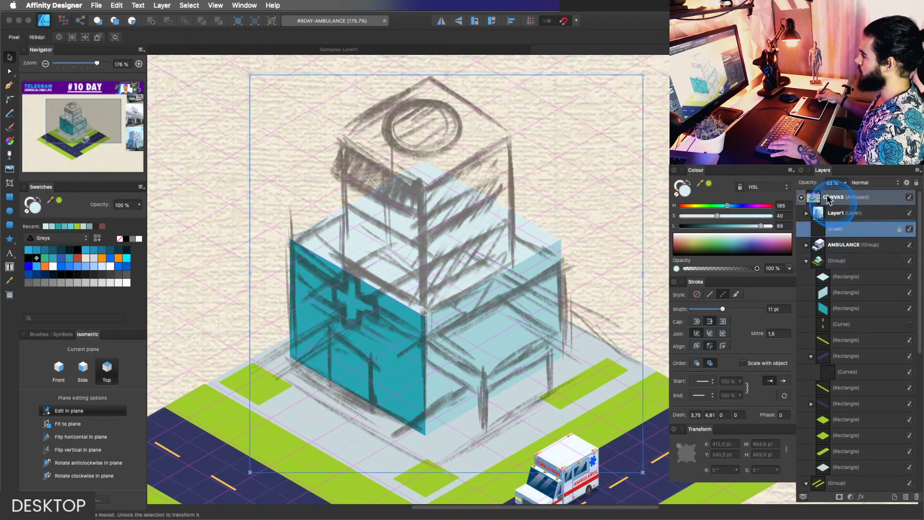
mouse_move(836, 197)
left_mouse_down()
mouse_move(793, 192)
mouse_move(821, 195)
left_mouse_up()
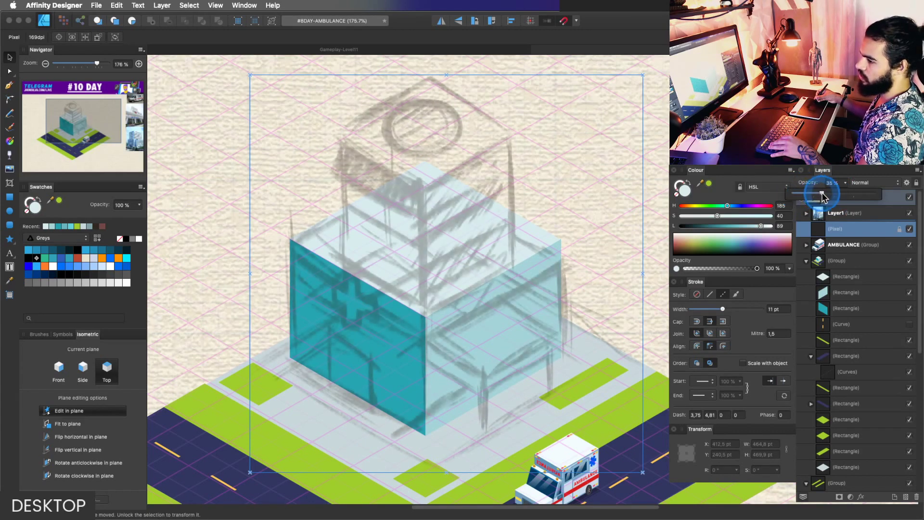
left_click(840, 278)
key("z")
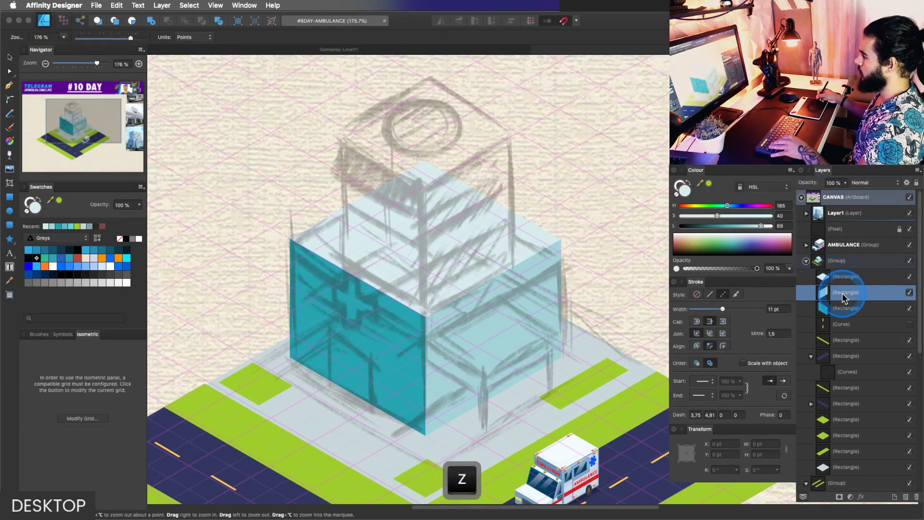
Duplicate the right wall upward over the roof, at about X 616.7 pt, Y 378.4 pt, to start the upper block.
left_click(845, 278)
key("v")
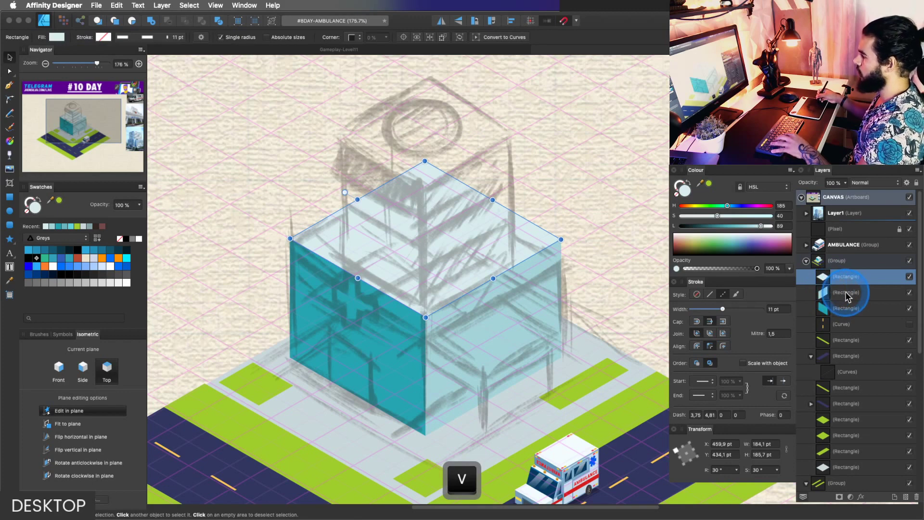
left_click(847, 293)
mouse_move(484, 295)
left_mouse_down()
mouse_move(489, 319)
mouse_move(487, 195)
left_mouse_up()
left_click(860, 294)
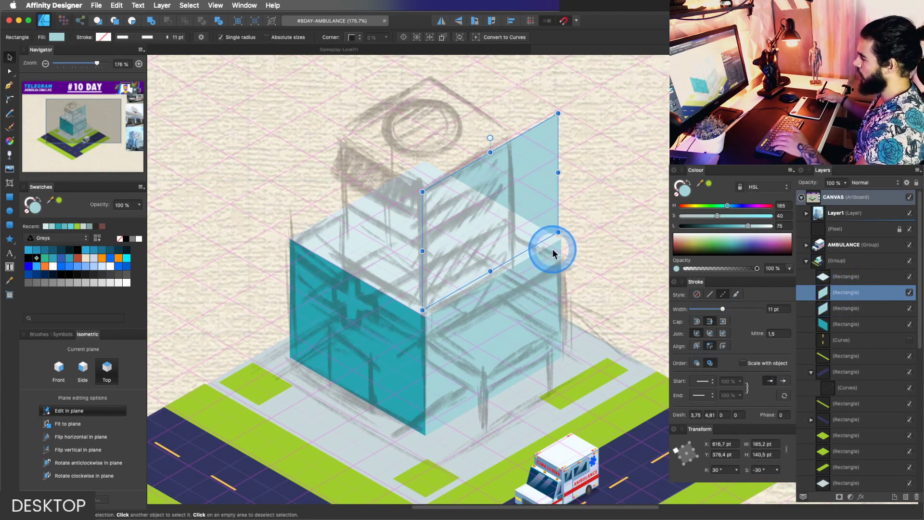
Narrow the upper wall copy to about 157 pt and bring it above the roof in the stacking order.
key("shift+w")
left_click_drag(558, 173, 538, 185)
key("shift+s")
key("shift+w")
key("shift+s")
key("shift+w")
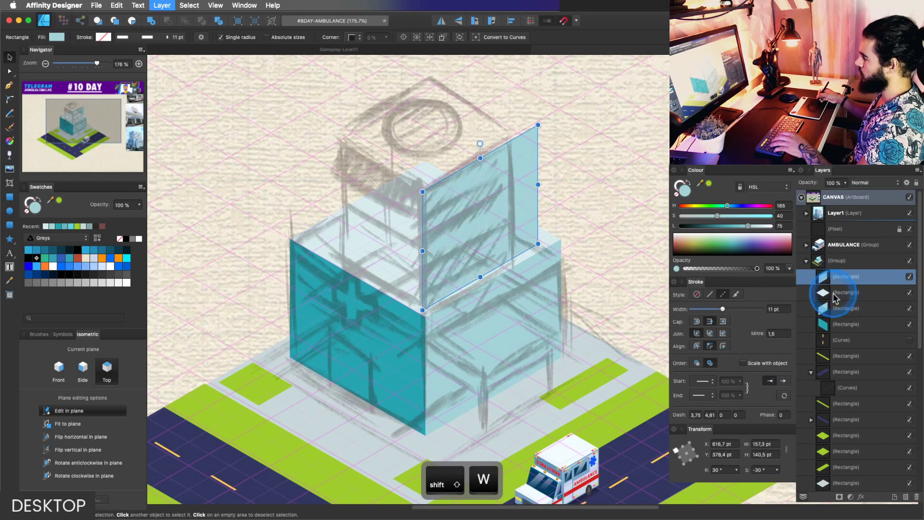
key("shift+s")
key("shift+w")
key("shift+s")
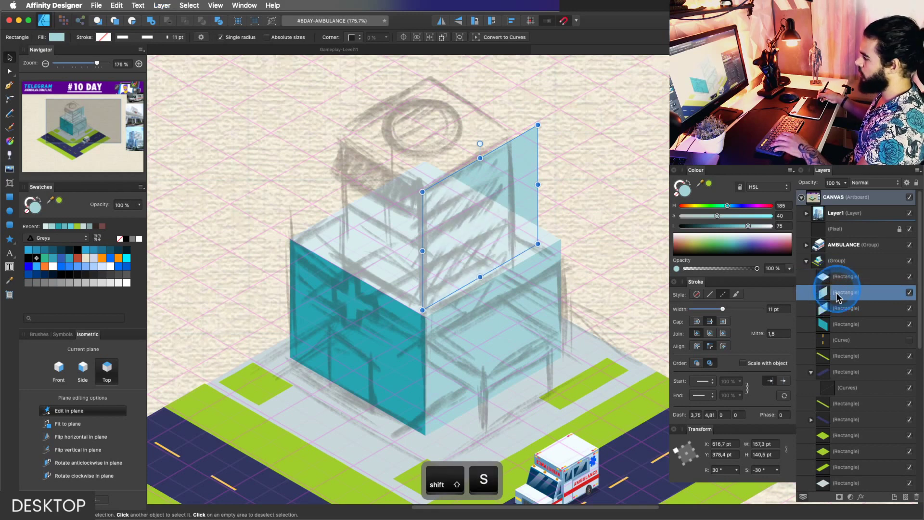
key("shift+w")
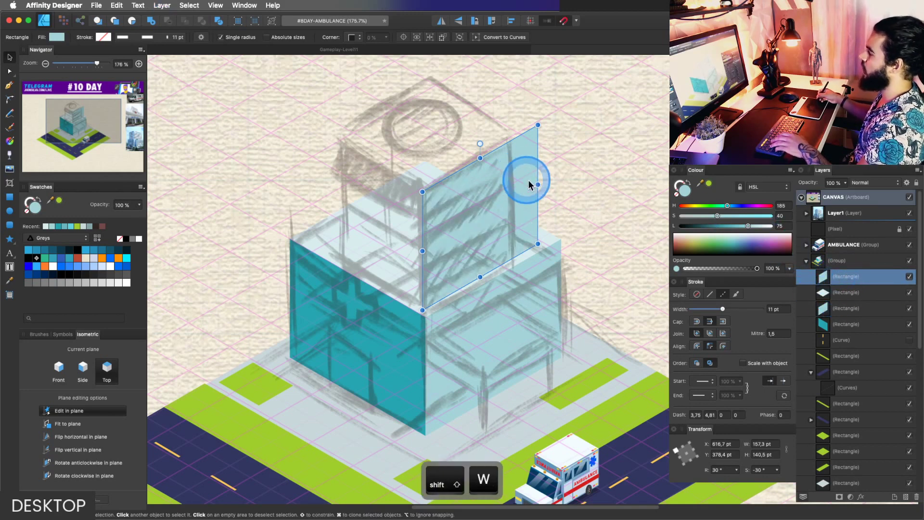
Narrow the upper right wall to about 126 pt and position it at about X 628.1 pt, Y 371.8 pt.
left_click_drag(538, 184, 518, 194)
left_click_drag(423, 251, 424, 251)
key("z")
key("space")
left_click_drag(467, 200, 467, 230)
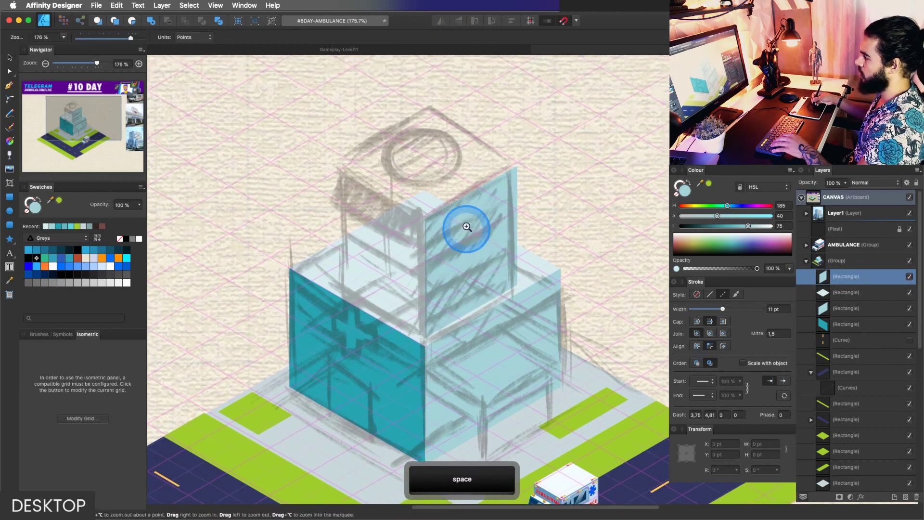
key("v")
left_click_drag(520, 219, 500, 239)
key("space")
key("v")
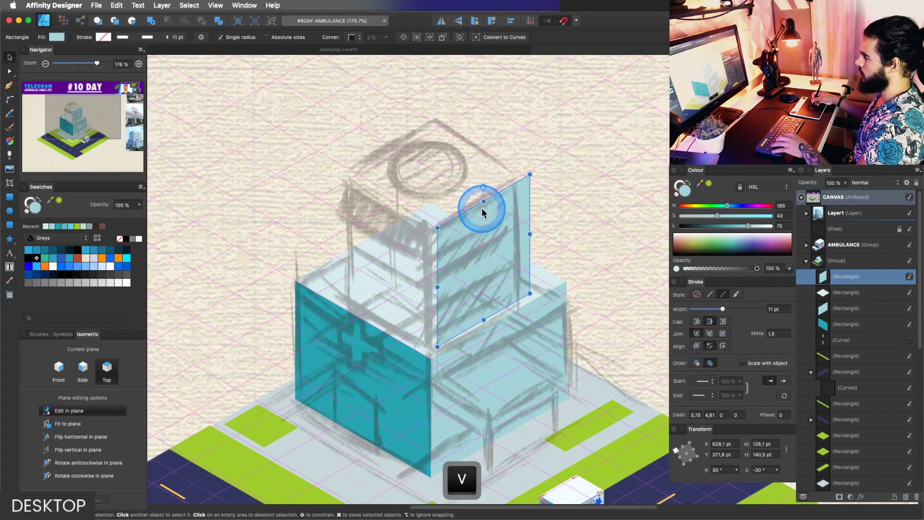
Mirror a copy of the upper wall as its left side, filled with the lower left wall's sampled teal at lightness 52.
key("ctrl+j")
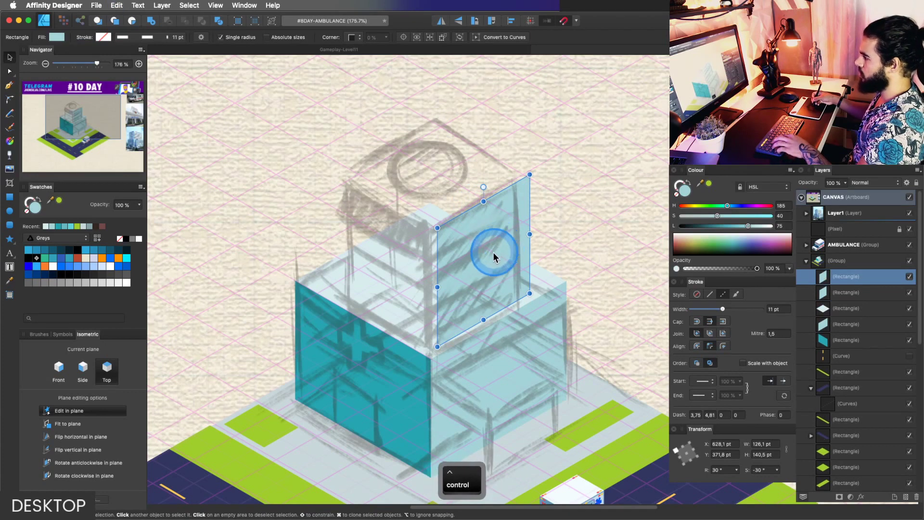
left_click_drag(495, 255, 453, 245)
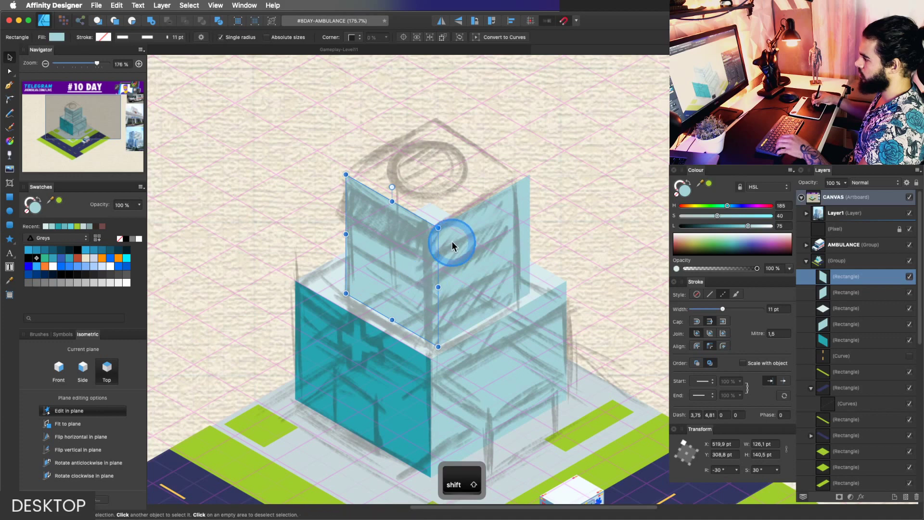
key("i")
left_click_drag(388, 356, 456, 260)
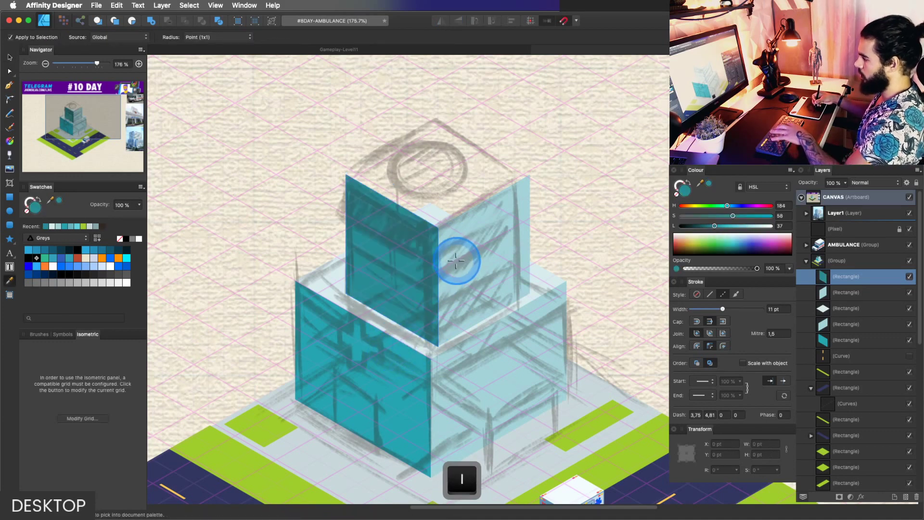
key("v")
left_click(730, 226)
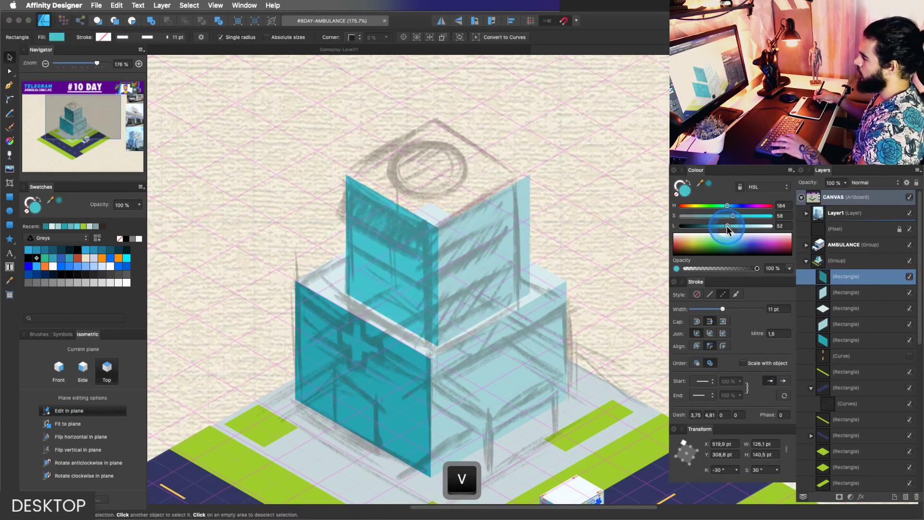
Duplicate the lower roof onto the upper block, with its front corner meeting the top of the upper walls.
left_click(545, 247, "super")
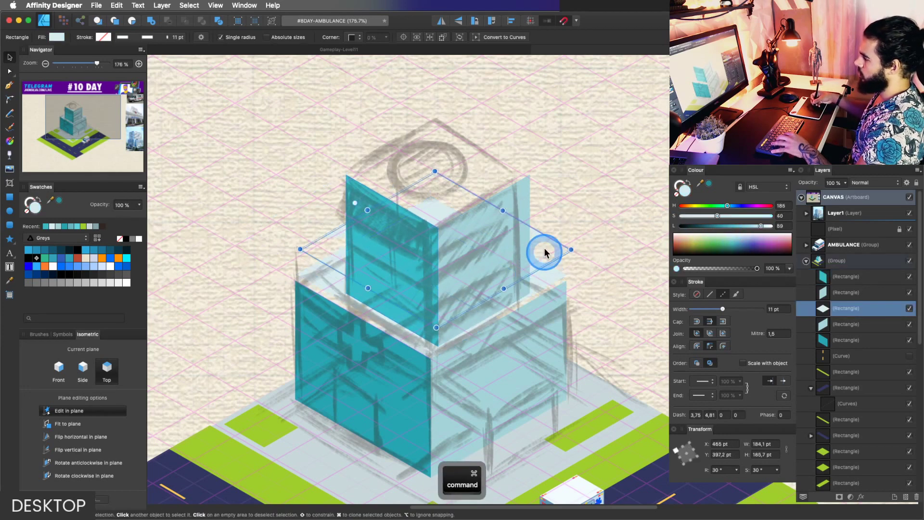
left_click_drag(544, 247, 546, 155)
key("super+z")
key("ctrl+d")
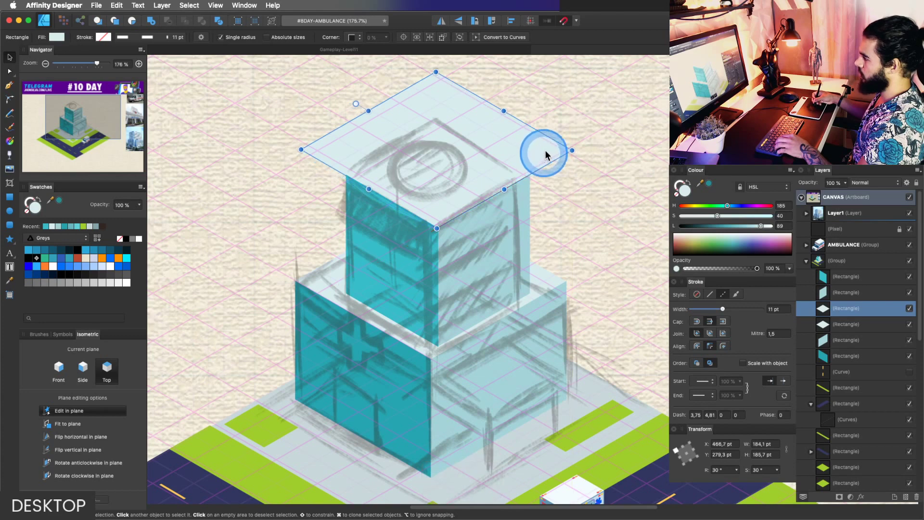
Shrink the duplicated upper roof to about 127.7 by 127.8 pt, keeping its front corner on the wall corner.
key("space")
left_click_drag(370, 111, 398, 144)
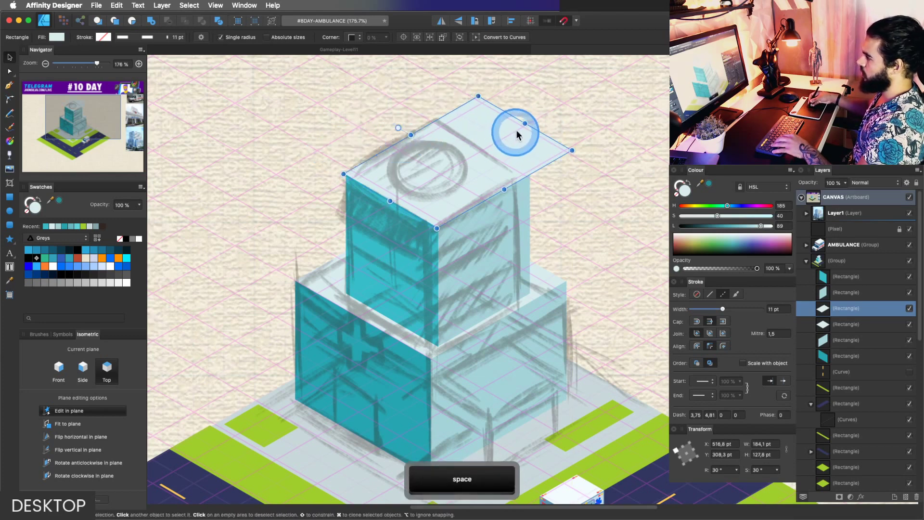
left_click_drag(512, 134, 492, 154)
Shift the upper roof onto the wall tops and adjust its left-hand edges to about 127 by 129.3 pt.
key("z")
left_click(492, 154)
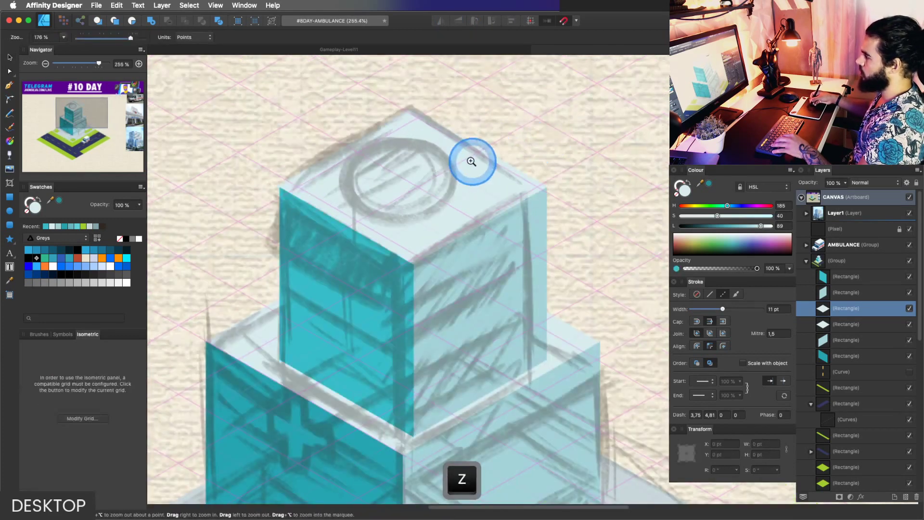
left_click(366, 163)
left_click(322, 167)
key("v")
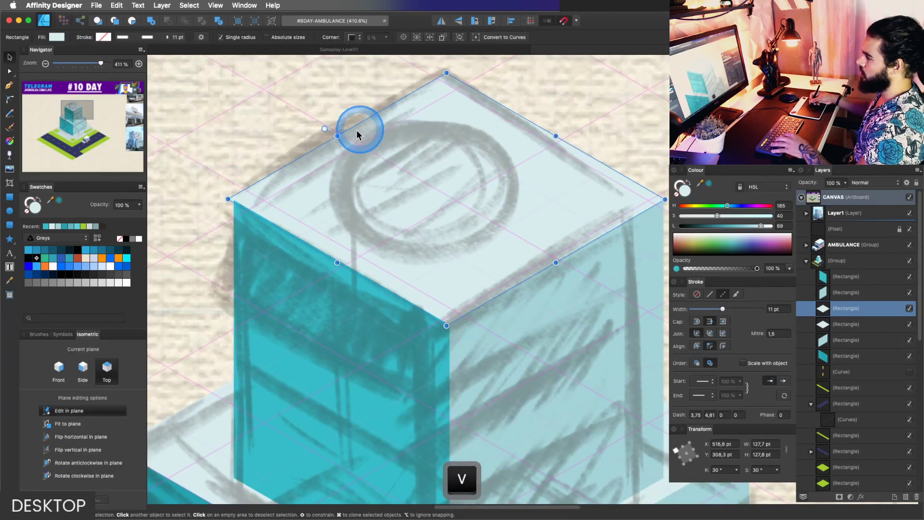
left_click_drag(344, 134, 349, 138)
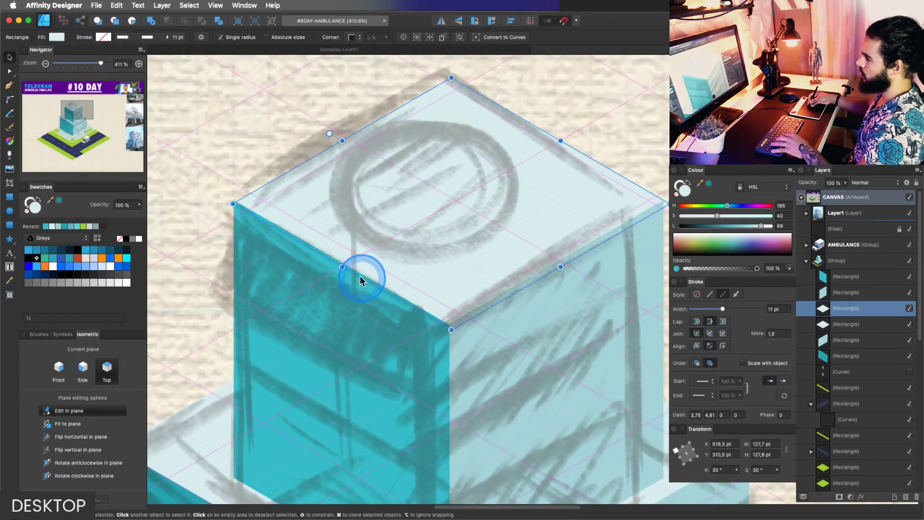
left_click_drag(342, 267, 350, 262)
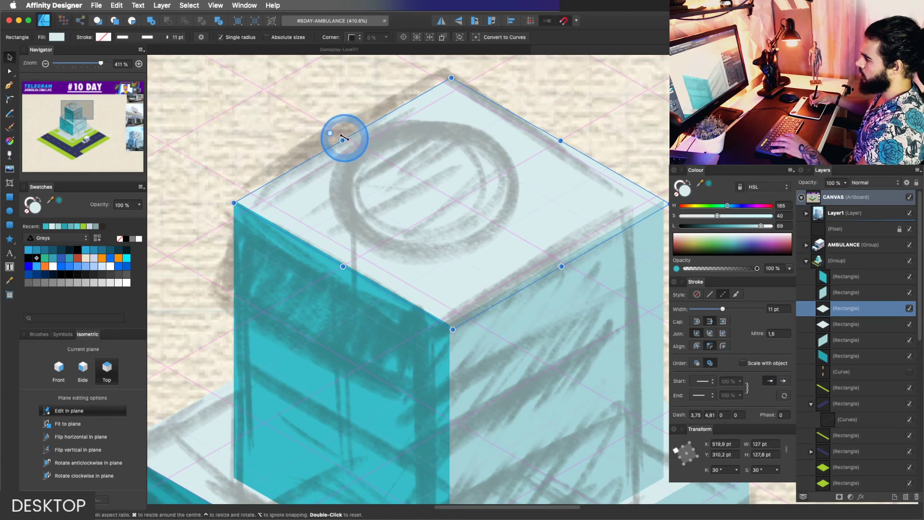
left_click_drag(344, 140, 342, 138)
Check the upper roof's left corner against the wall at close range and save the document.
key("z")
left_click_drag(250, 186, 354, 169)
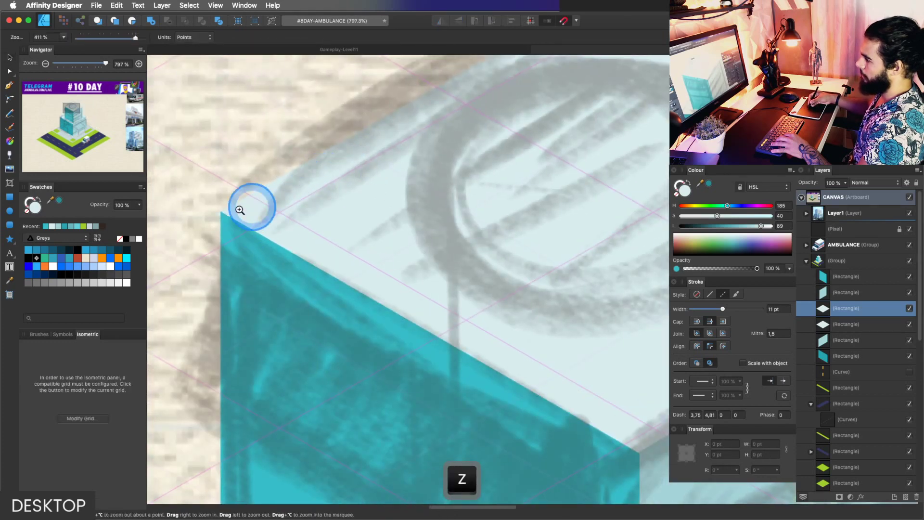
left_click_drag(239, 212, 221, 256)
left_click_drag(362, 218, 431, 245)
key("space")
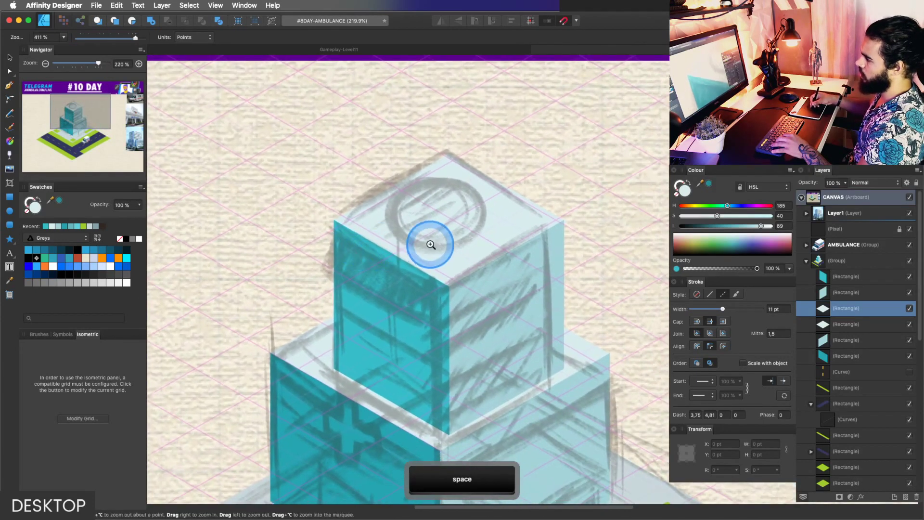
key("super+s")
Set the isometric grid to 40 pt spacing with 4 divisions and make the subdivision lines more opaque.
left_click(86, 419)
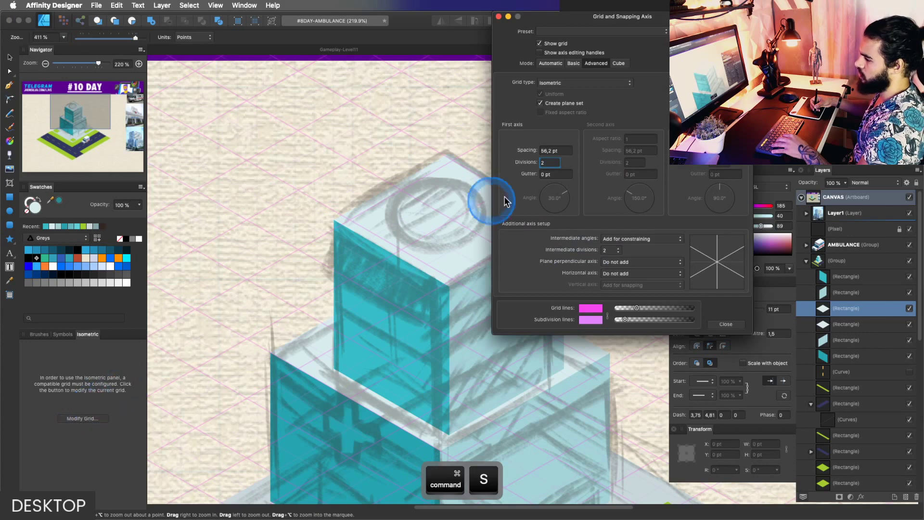
left_click_drag(554, 156, 534, 150)
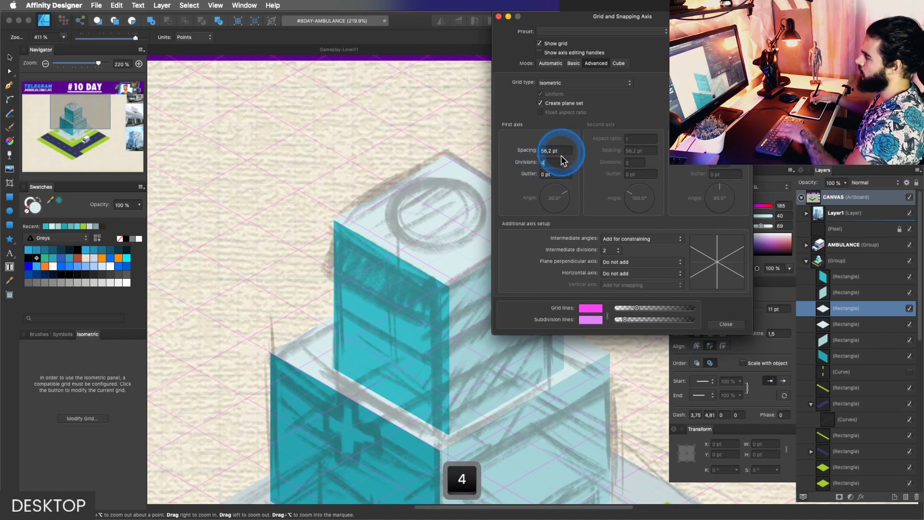
left_click_drag(625, 320, 640, 321)
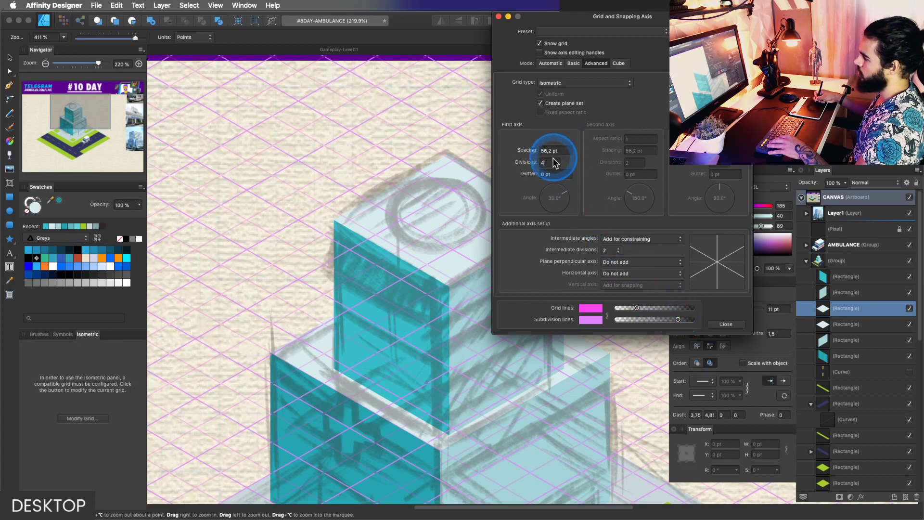
left_click_drag(562, 151, 533, 144)
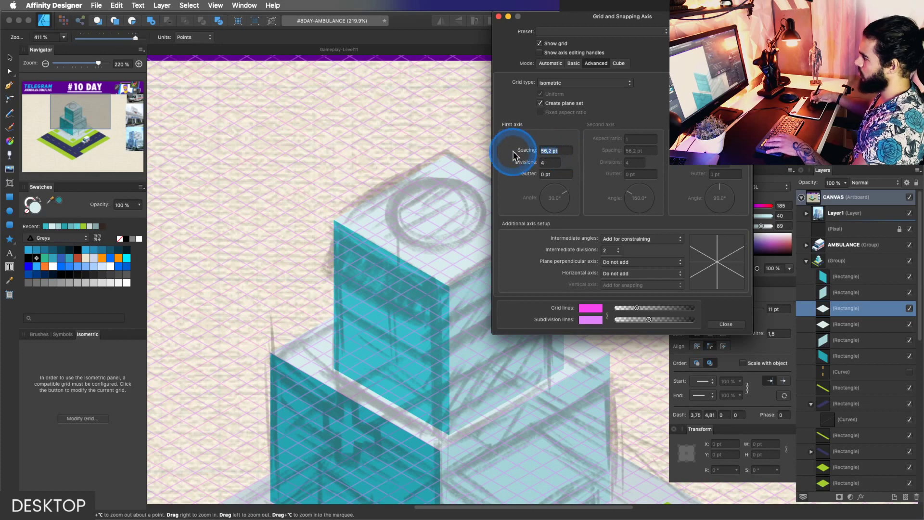
type("60")
key("Return")
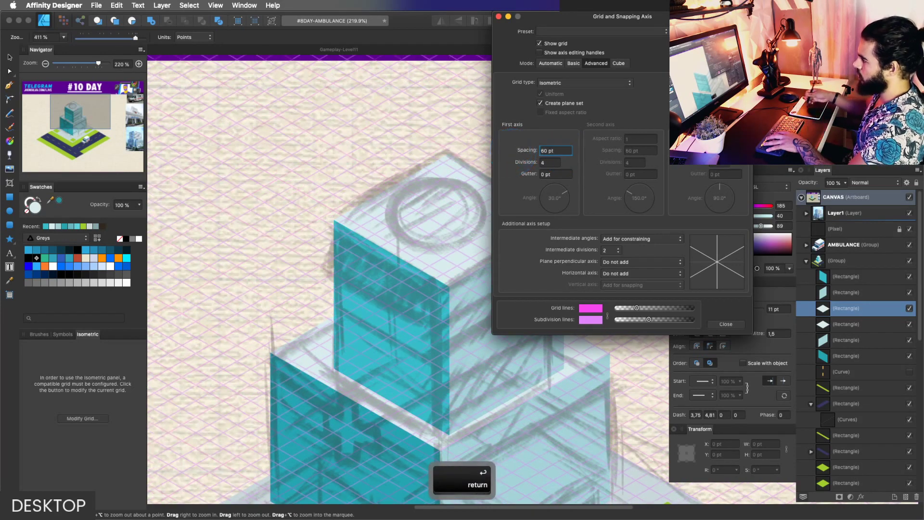
type("40")
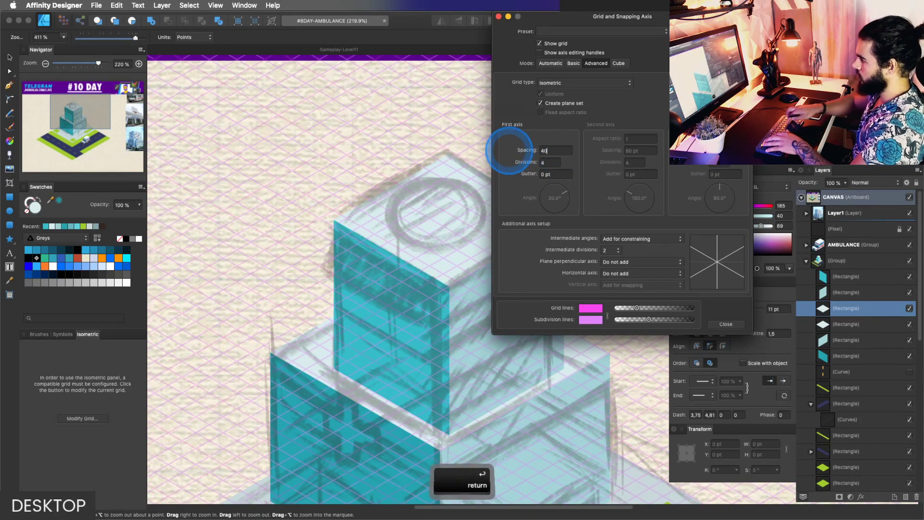
key("Return")
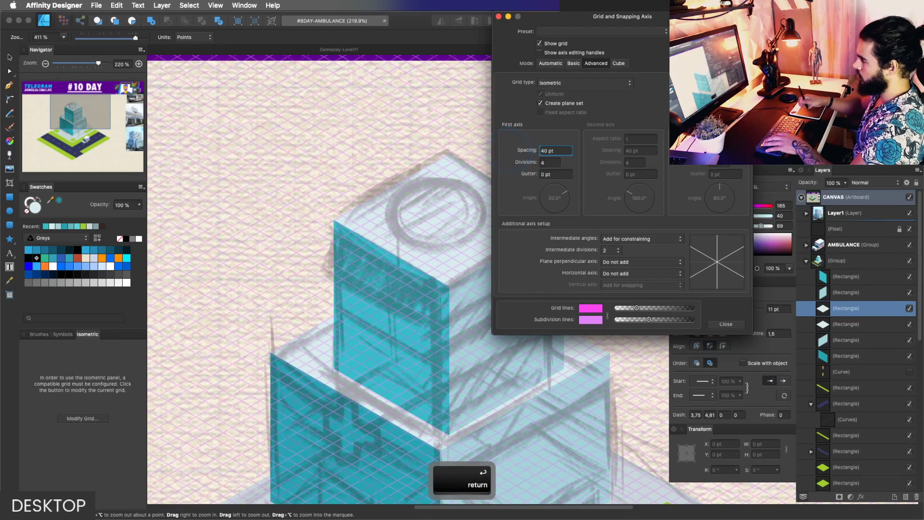
left_click(499, 16)
Pull the upper roof's back-left edge onto the left wall's top corner.
left_click(442, 239)
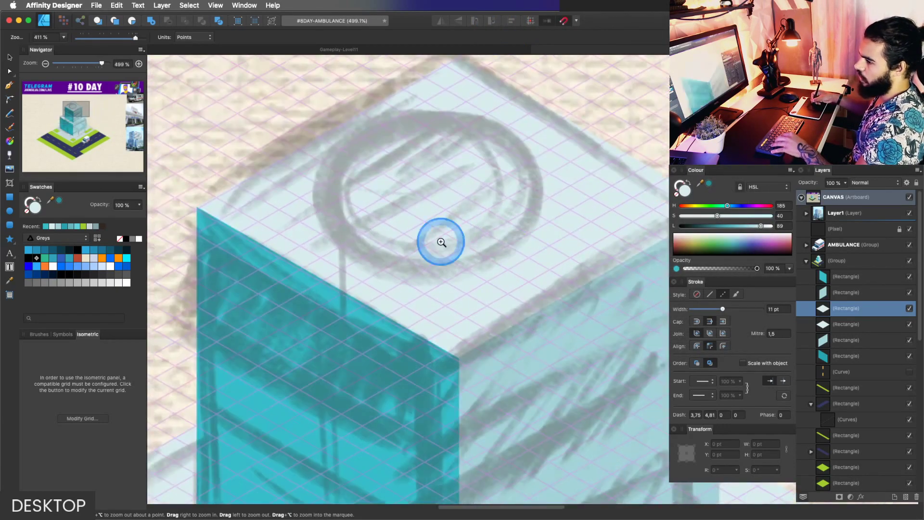
left_click_drag(462, 237, 428, 230)
key("v")
key("z")
key("v")
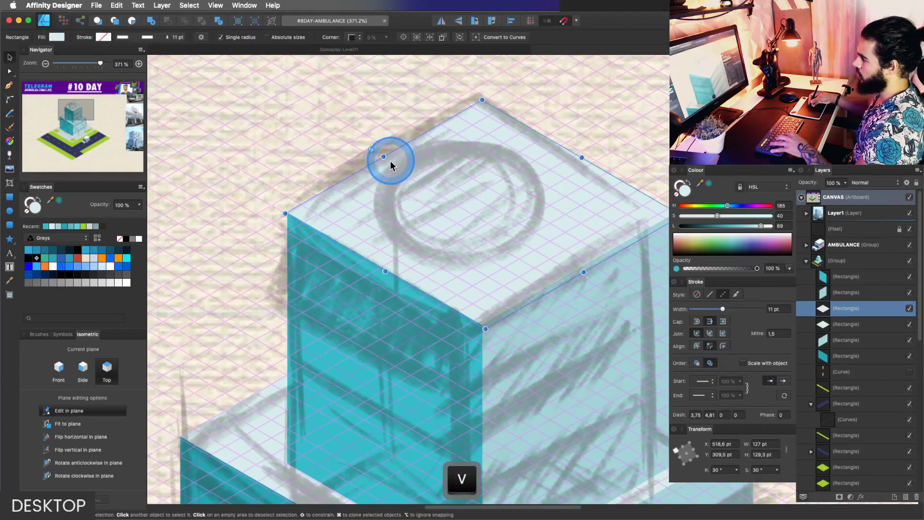
left_click_drag(391, 163, 388, 158)
key("z")
key("space")
left_click_drag(542, 179, 509, 190)
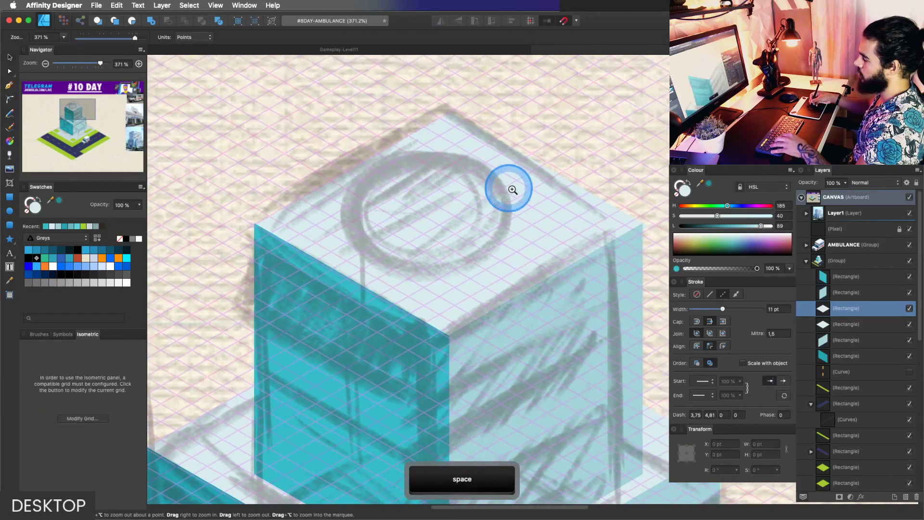
Align the upper roof's front-right edge with the right wall's top, making the roof about 127 by 126.1 pt.
key("v")
left_click_drag(550, 282, 548, 276)
key("z")
left_click_drag(578, 229, 409, 260)
left_click_drag(581, 211, 674, 204)
key("v")
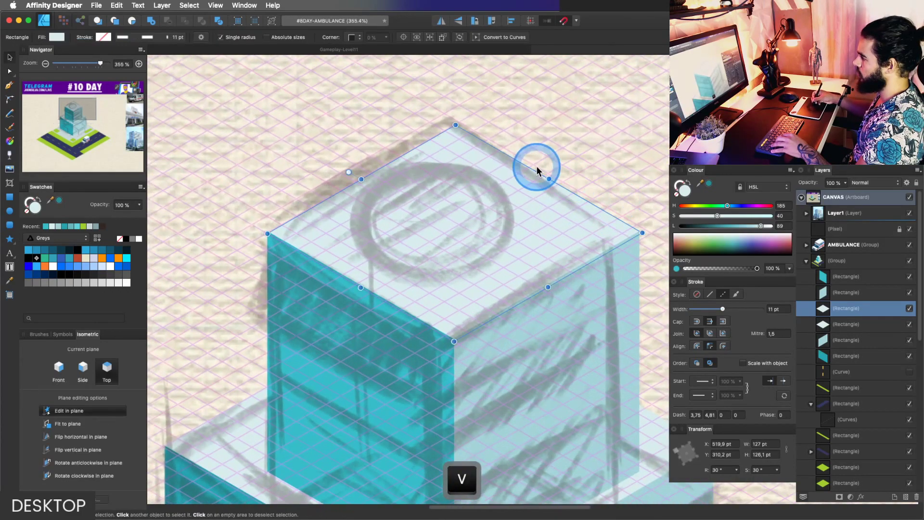
key("z")
left_click_drag(561, 186, 443, 202)
key("space")
left_click_drag(551, 220, 357, 190)
key("z")
key("space")
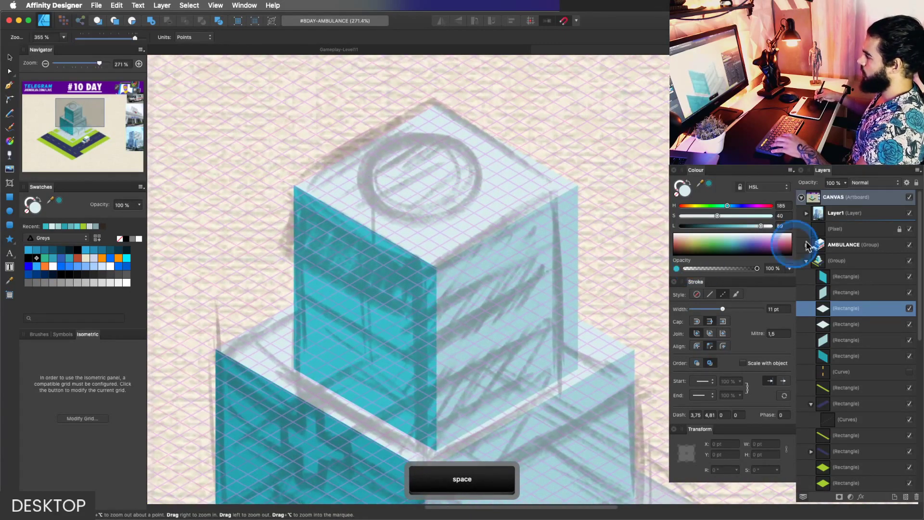
Hide the grid and lower the sketch pixel layer's opacity to 13%.
key("shift+grave")
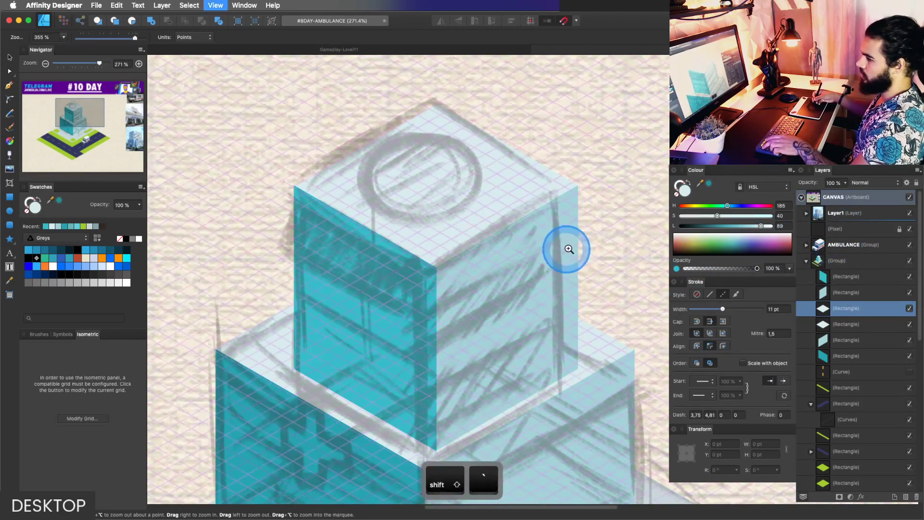
left_click(876, 233)
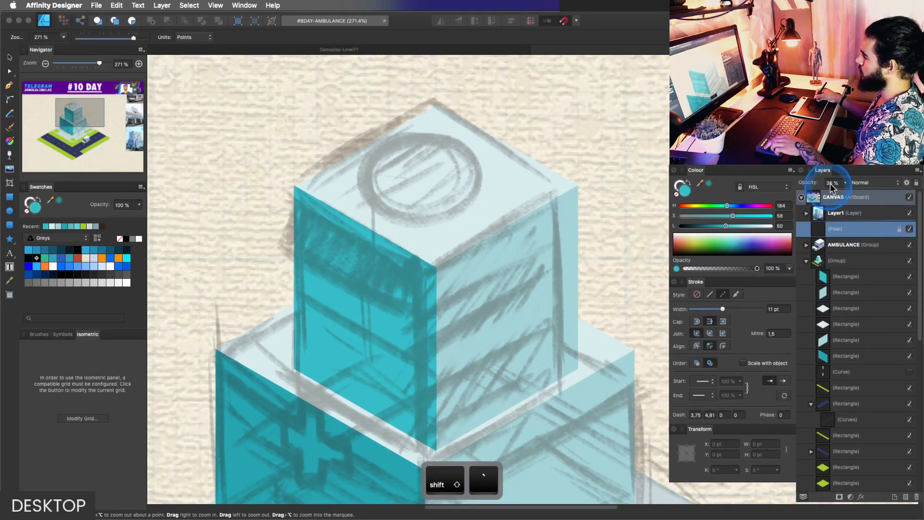
left_click(830, 184)
left_click_drag(829, 192, 827, 196)
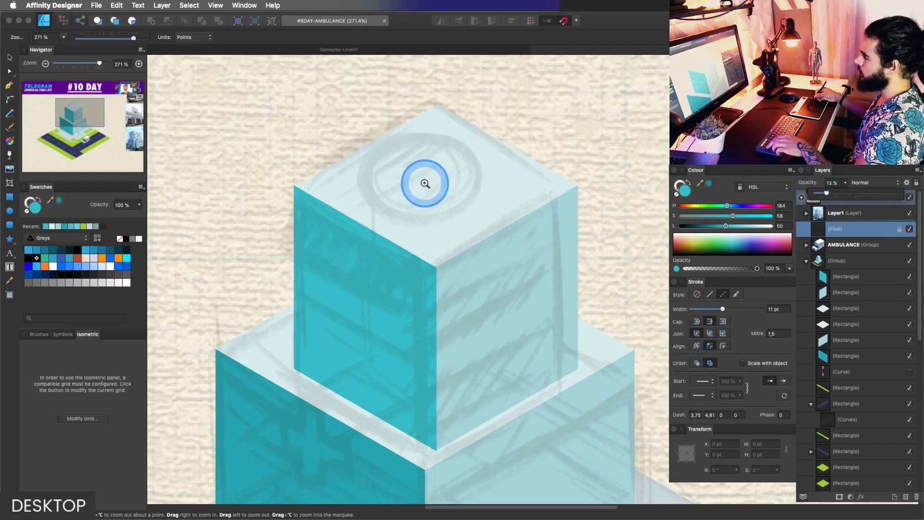
Draw a teal isometric circle about 99.8 pt in diameter from the centre of the upper roof.
left_click_drag(425, 183, 447, 182)
key("space")
left_click_drag(447, 182, 438, 218)
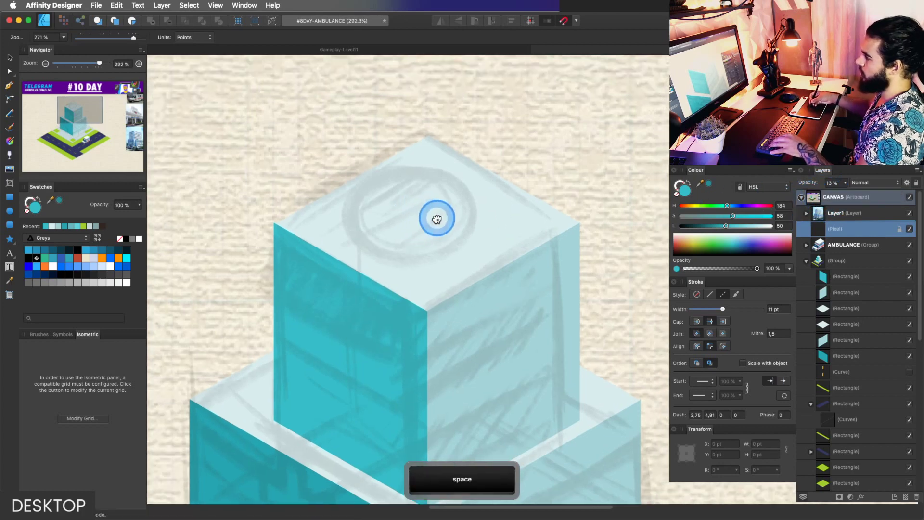
left_click(9, 211)
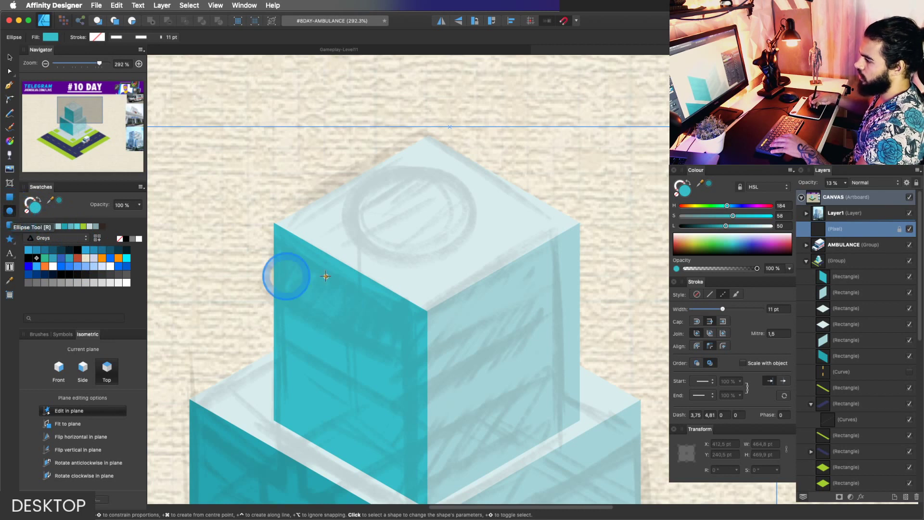
left_click_drag(423, 218, 484, 155)
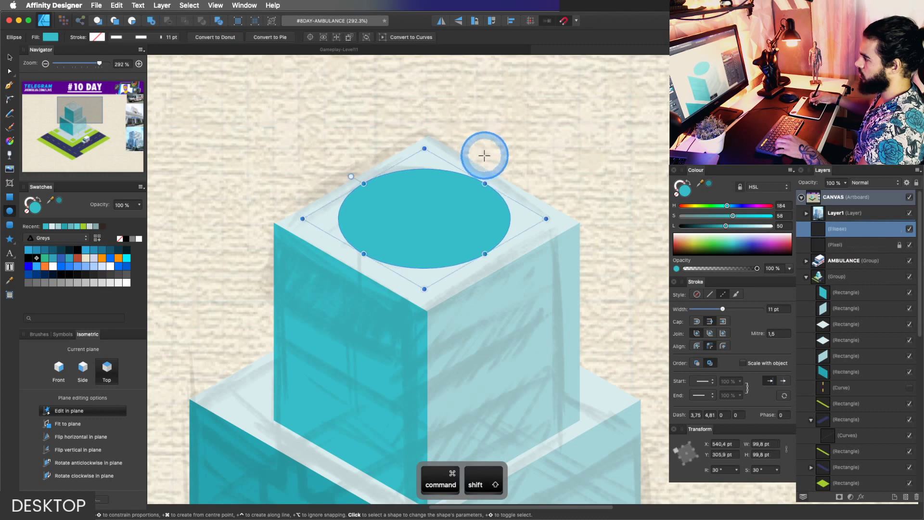
Examine the logo and sign colours on the hospital entrance in the reference photo.
key("z")
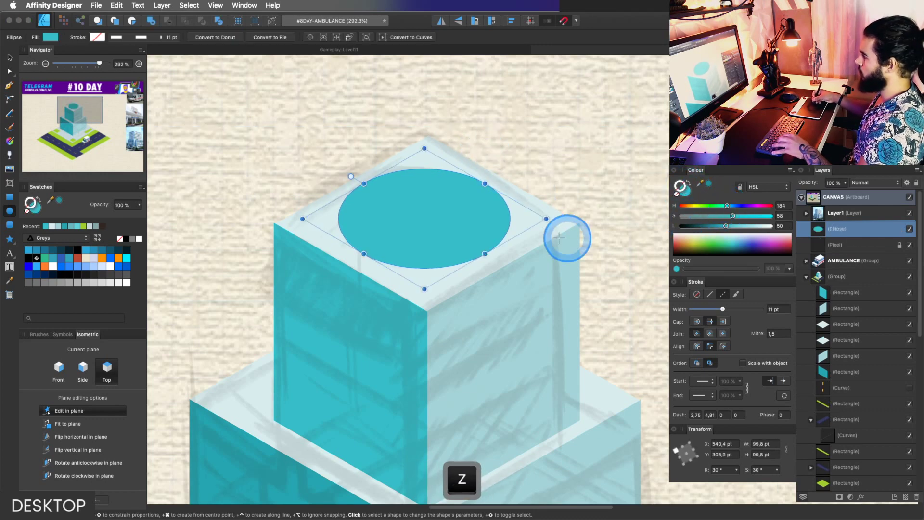
left_click_drag(568, 237, 495, 244)
key("space")
left_click_drag(640, 222, 449, 151)
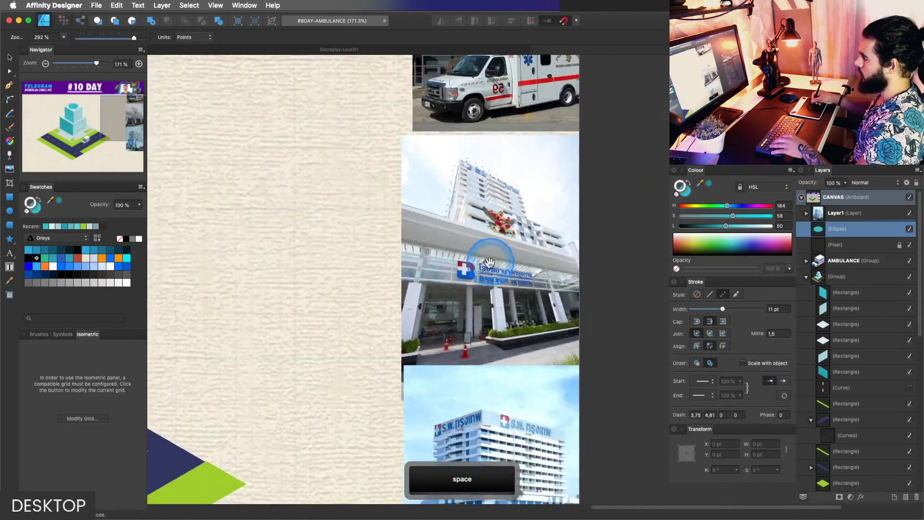
left_click_drag(476, 267, 544, 270)
key("space")
left_click_drag(479, 284, 449, 268)
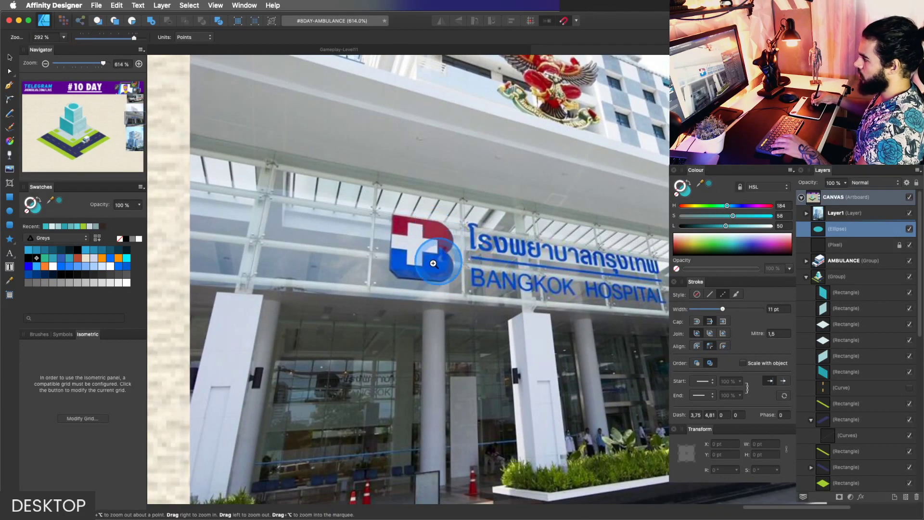
left_click_drag(522, 241, 220, 320)
key("space")
left_click_drag(314, 268, 547, 272)
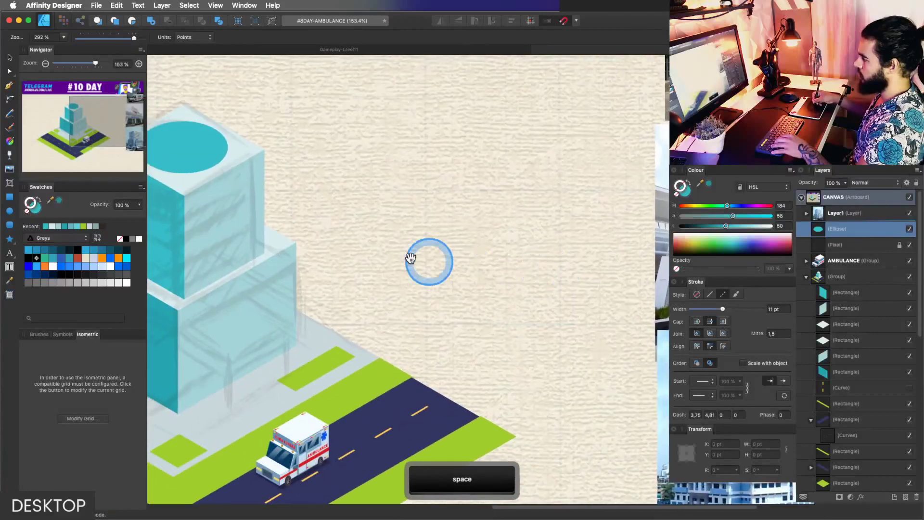
left_click_drag(404, 258, 612, 285)
Give the rooftop circle a blue stroke with hue 215, saturation 58 and lightness 50, 10 pt wide.
left_click_drag(397, 189, 516, 253)
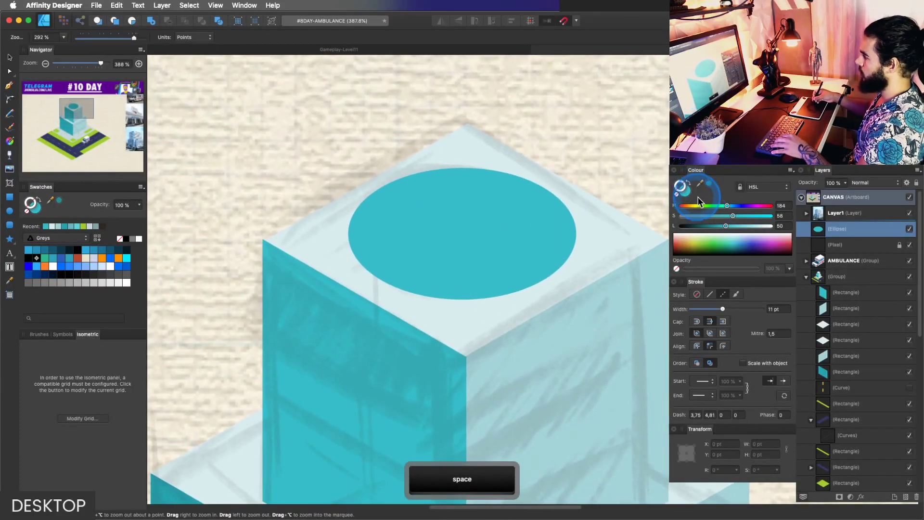
left_click_drag(727, 205, 737, 211)
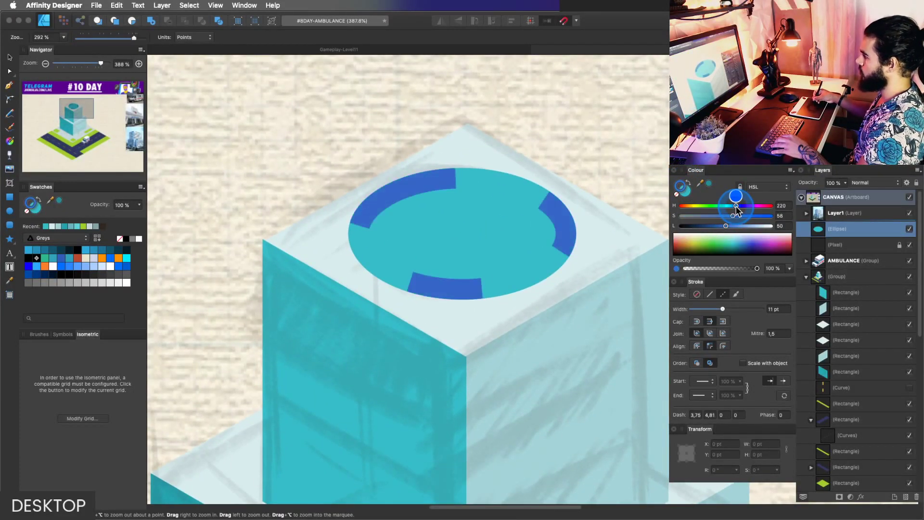
key("space")
left_click_drag(549, 279, 533, 292)
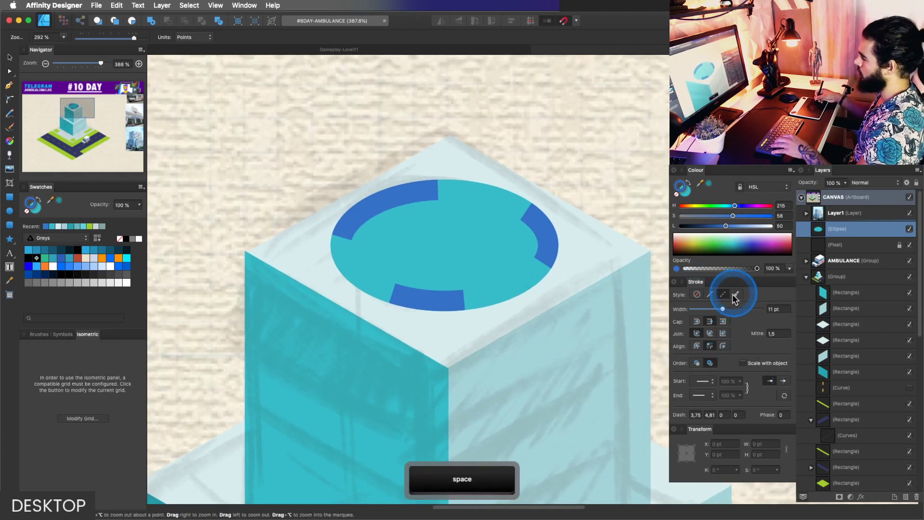
left_click_drag(718, 308, 724, 312)
left_click_drag(723, 311, 722, 310)
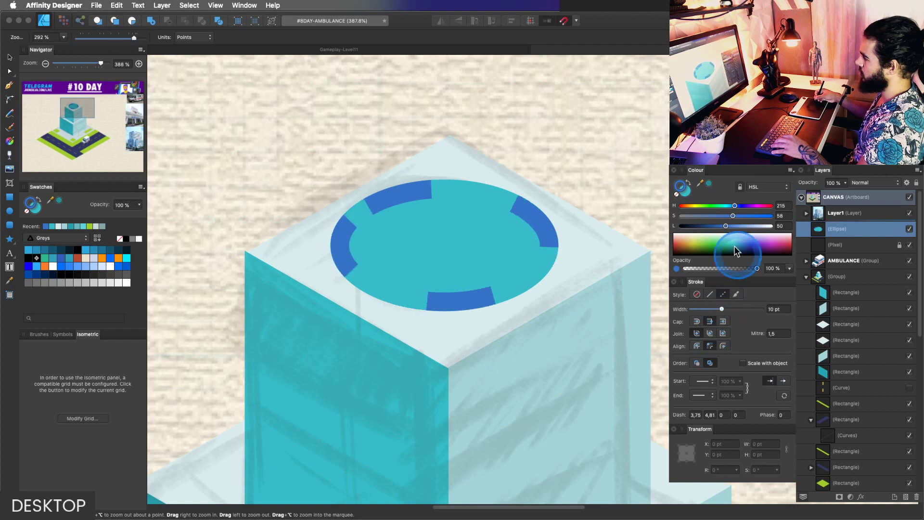
Change the rooftop circle's outline from dashed to a solid line.
left_click(711, 295)
left_click(721, 296)
left_click(710, 295)
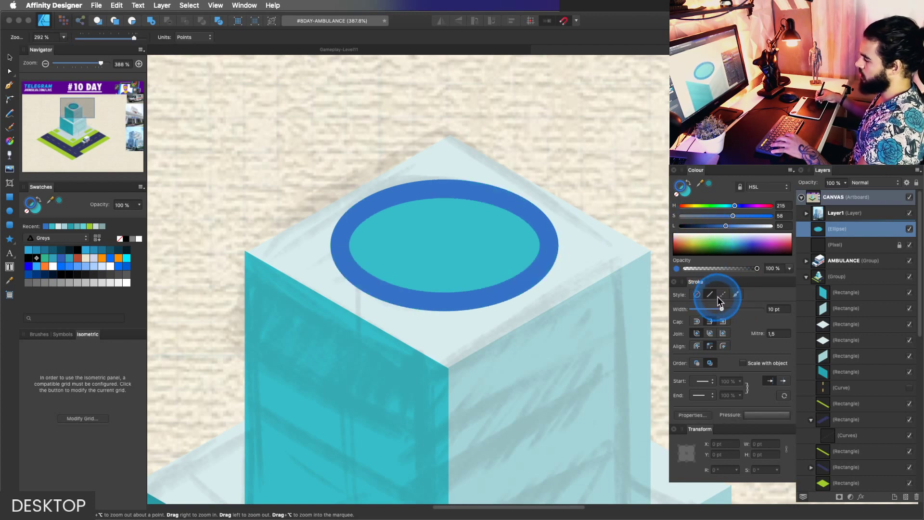
left_click(720, 296)
key("v")
left_click(711, 295)
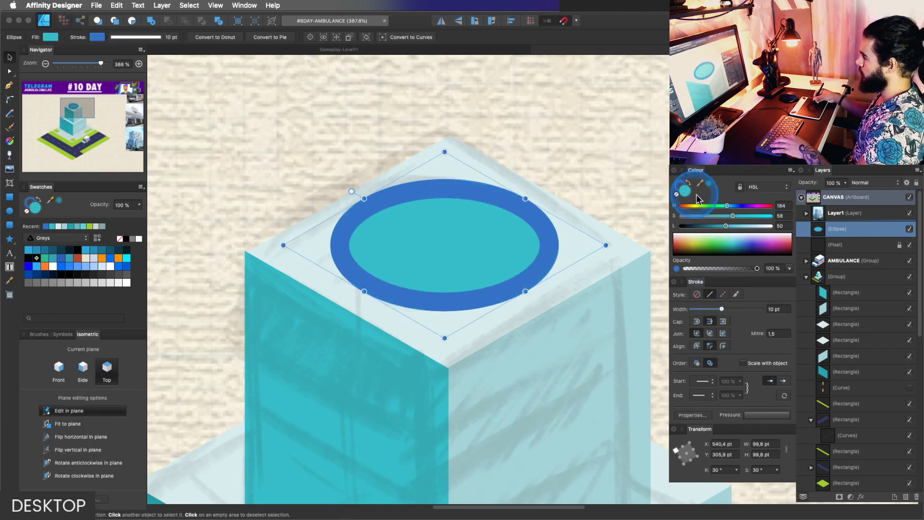
Try an orange fill on the rooftop circle and return it to teal with hue 182.
left_click(689, 210)
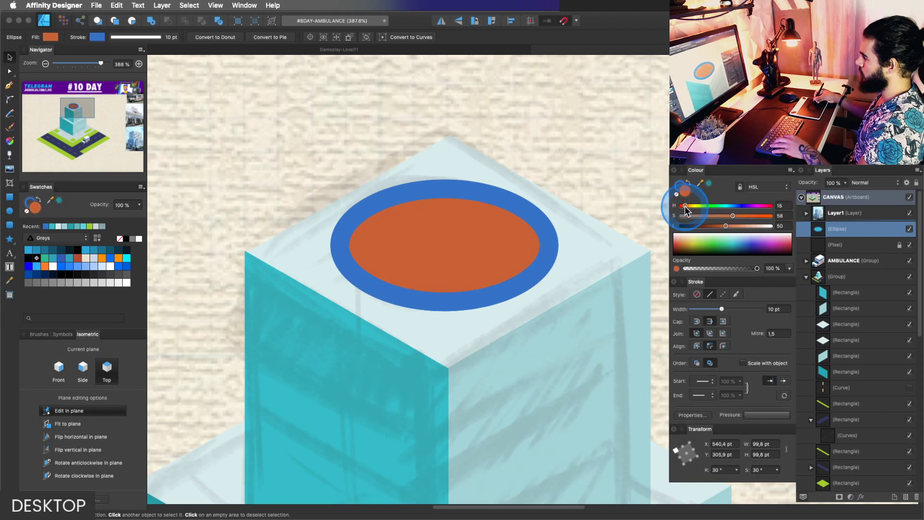
left_click_drag(689, 207, 728, 210)
left_click(687, 195)
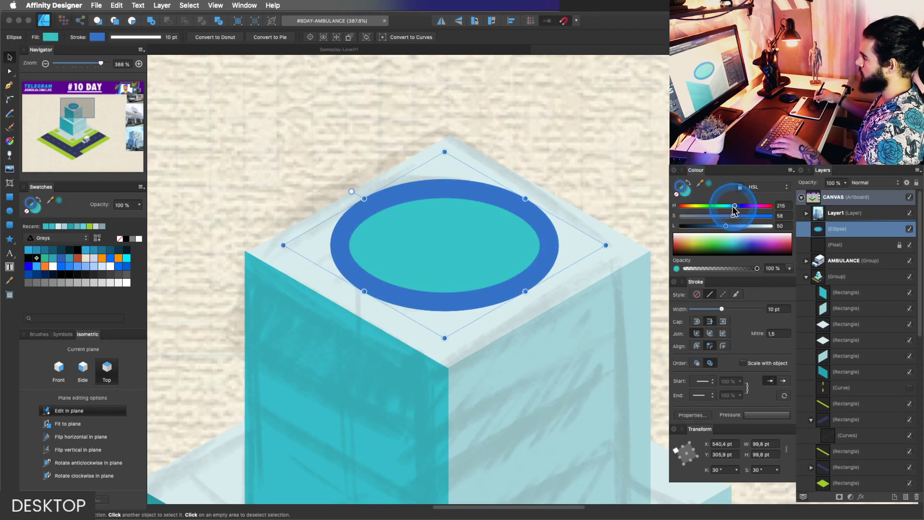
Add a red letter H at about 44 pt on the rooftop circle, in the isometric top plane.
key("z")
key("space")
left_click_drag(454, 235, 435, 251)
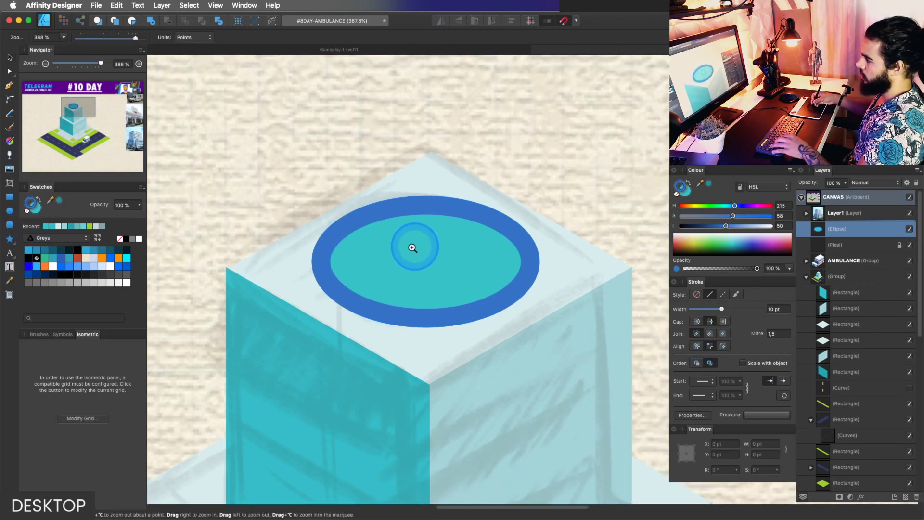
left_click(9, 255)
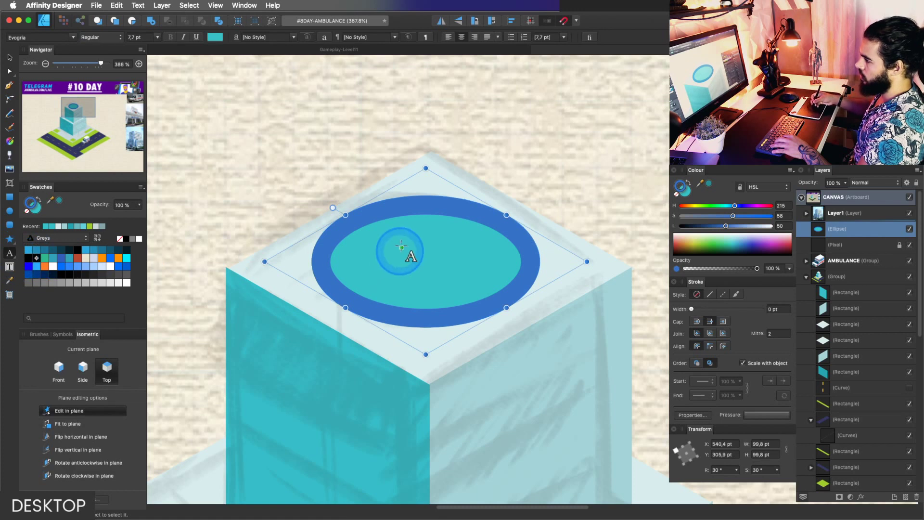
left_click_drag(401, 247, 441, 292)
key("Caps_Lock")
type("H")
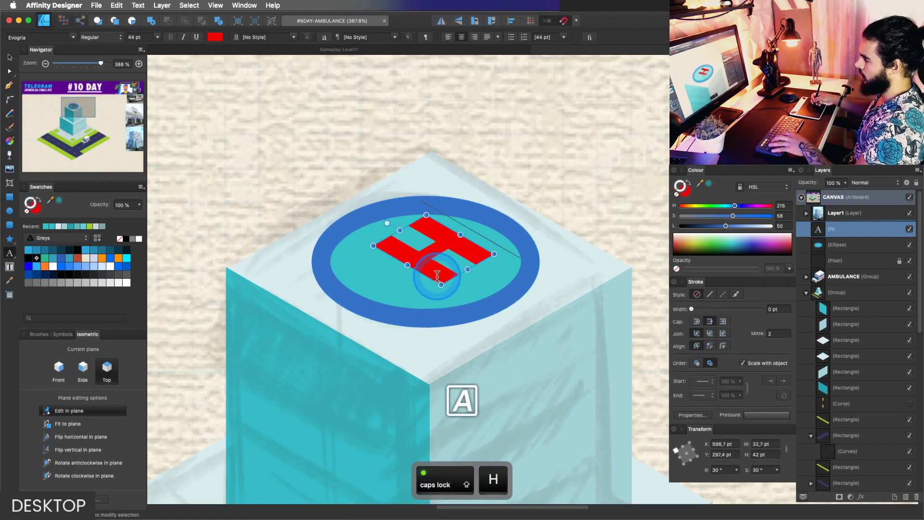
key("Escape")
key("Escape")
Enlarge the rooftop H to about 53.4 pt and reposition it within the circle.
key("v")
left_click_drag(444, 256, 437, 263)
left_click_drag(437, 296, 428, 277)
Try adding a plus sign after the H in the rooftop text.
type("t")
type("+")
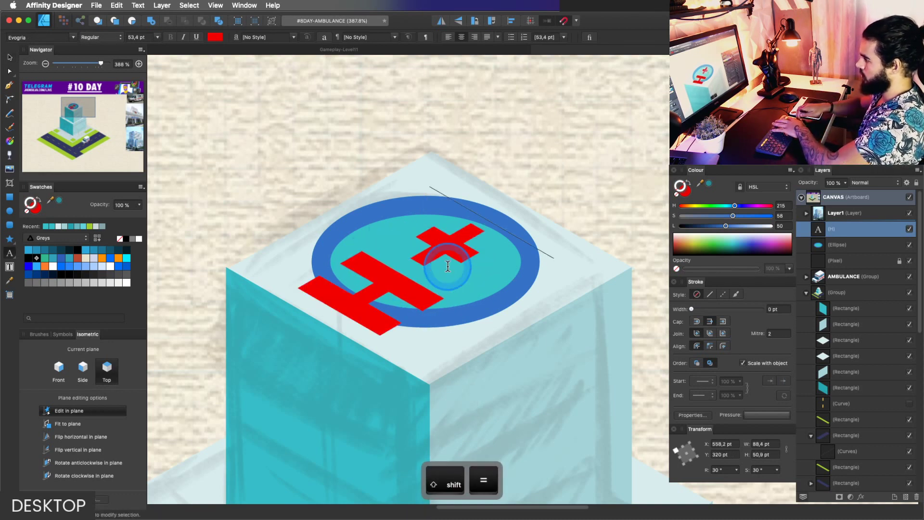
key("Escape")
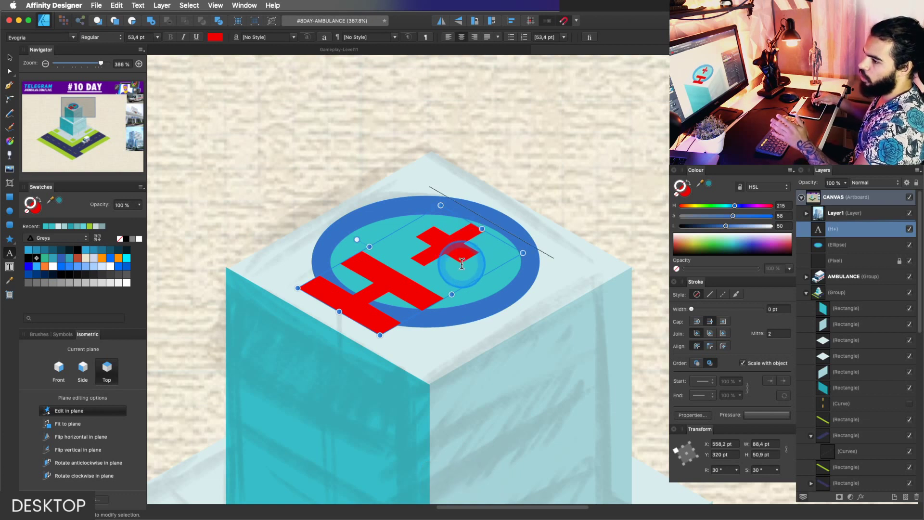
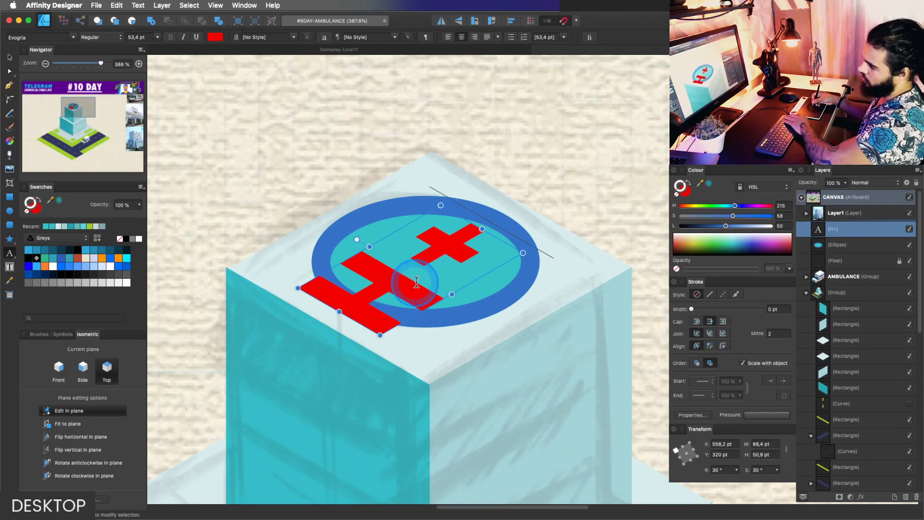
key("BackSpace")
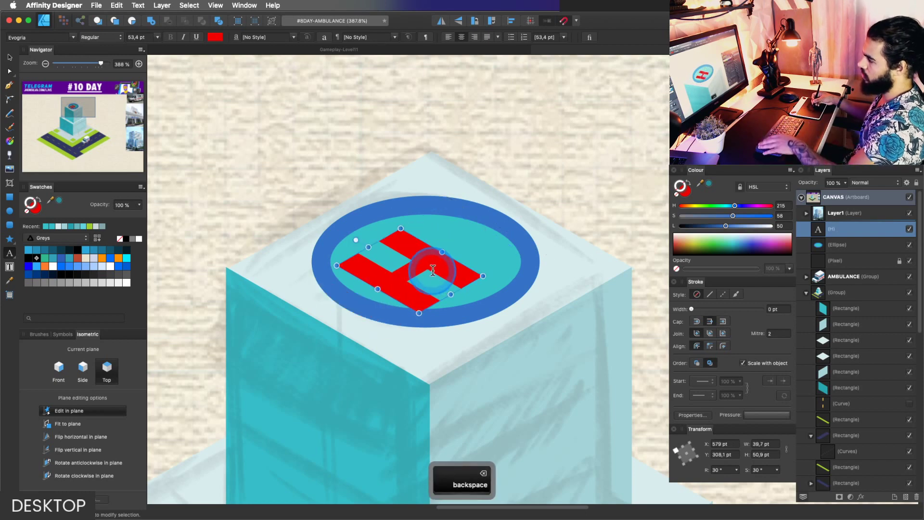
key("Escape")
Centre the H inside the rooftop circle.
key("v")
left_click_drag(433, 271, 500, 250)
key("z")
key("v")
left_click_drag(450, 252, 457, 250)
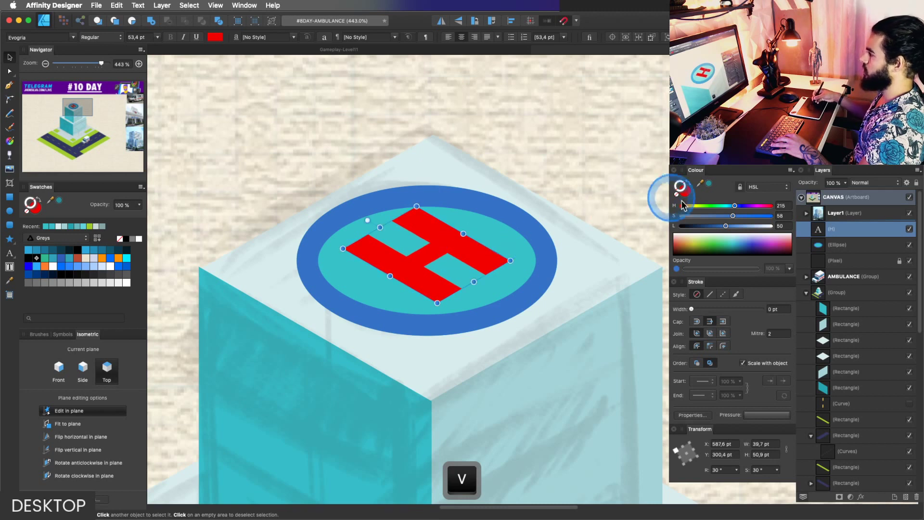
Recolour the H a softer red with saturation 76 and lightness 61, and nudge it slightly into place.
left_click_drag(724, 226, 741, 217)
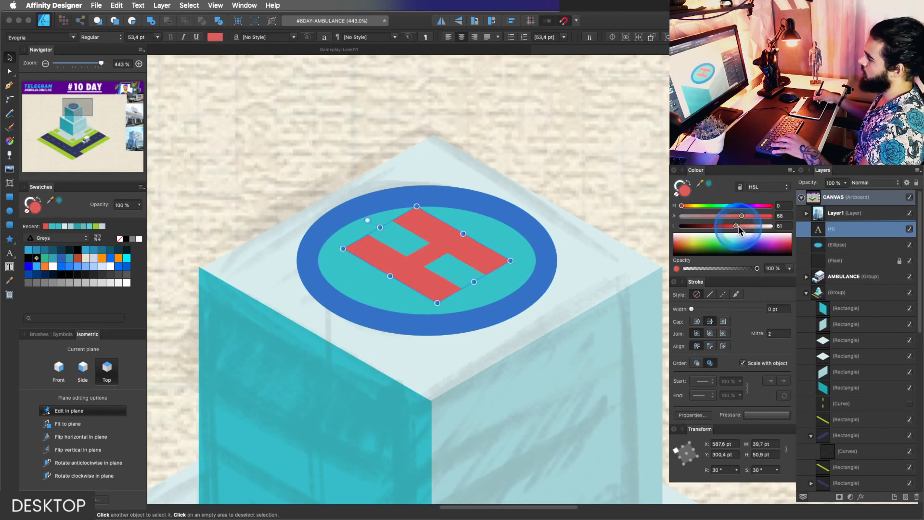
key("v")
left_click_drag(457, 245, 454, 247)
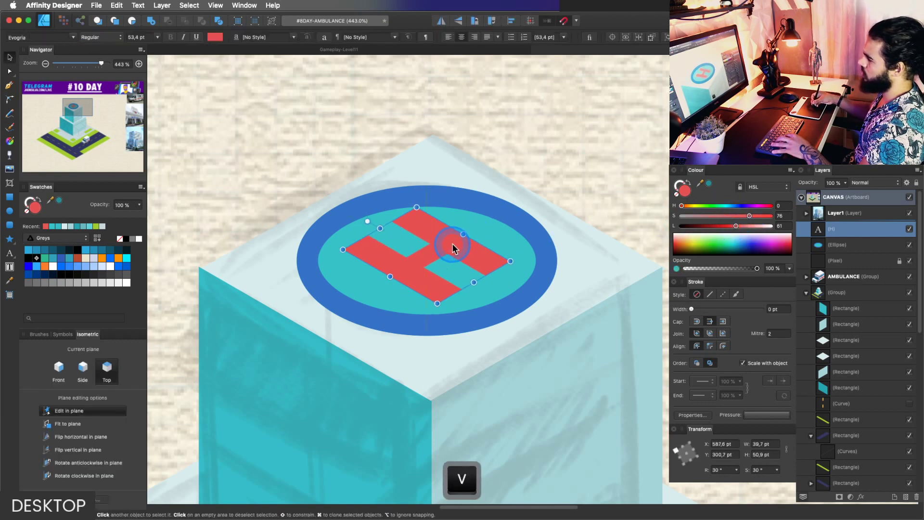
Fill the rooftop circle with white by raising its lightness to 100.
left_click(496, 229, "super")
key("z")
left_click_drag(524, 236, 372, 288)
key("space")
left_click_drag(461, 247, 445, 240)
key("v")
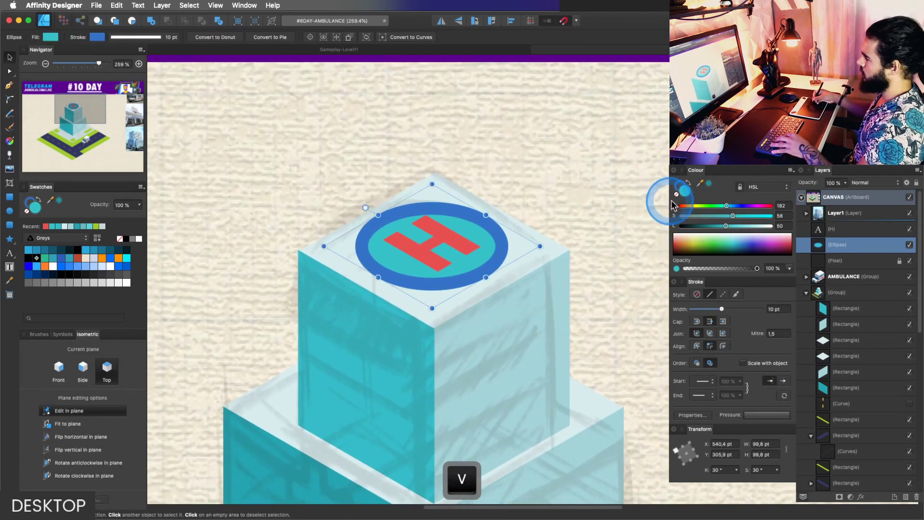
left_click(753, 234)
left_click_drag(749, 230, 746, 229)
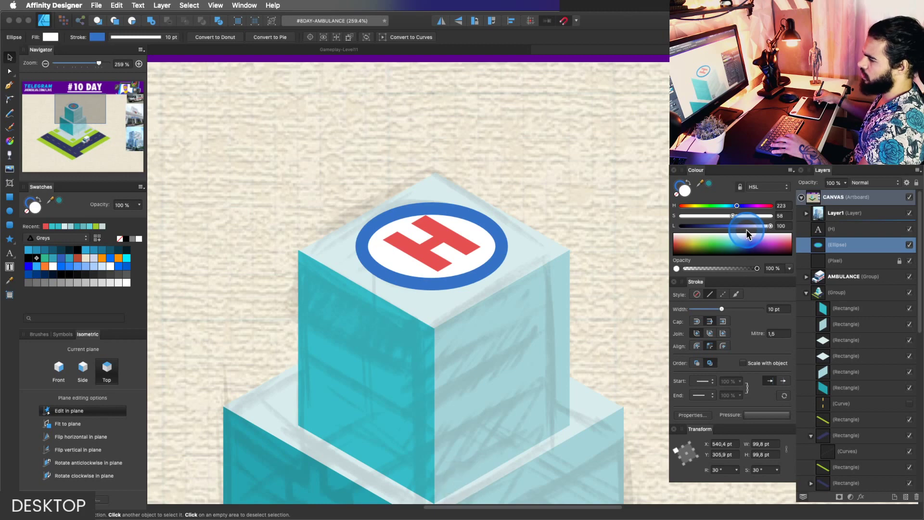
Reduce the rooftop circle's blue stroke width to 8.5 pt.
key("z")
left_click_drag(485, 218, 579, 230)
key("v")
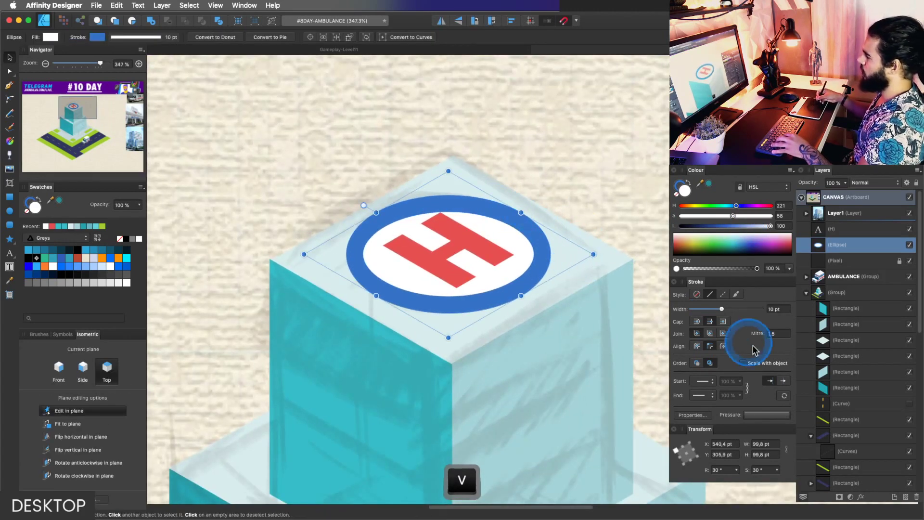
left_click_drag(710, 309, 717, 310)
key("z")
left_click_drag(538, 249, 587, 206)
key("space")
key("space")
left_click_drag(416, 189, 463, 223)
key("space")
key("v")
Try adjusting the upper block's roof face and undo the changes.
key("z")
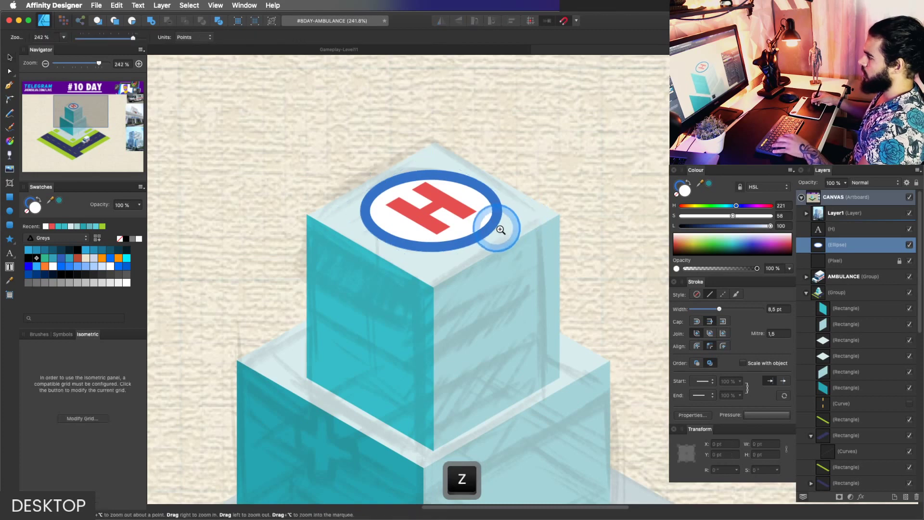
key("v")
left_click(522, 227, "super")
key("super+z")
mouse_move(523, 232)
left_mouse_down()
mouse_move(506, 206)
mouse_move(512, 191)
mouse_move(518, 219)
mouse_move(511, 211)
mouse_move(526, 216)
left_mouse_up()
key("super+z")
key("z")
key("v")
Save the document and hide the pixel sketch layer over the building.
key("super+z")
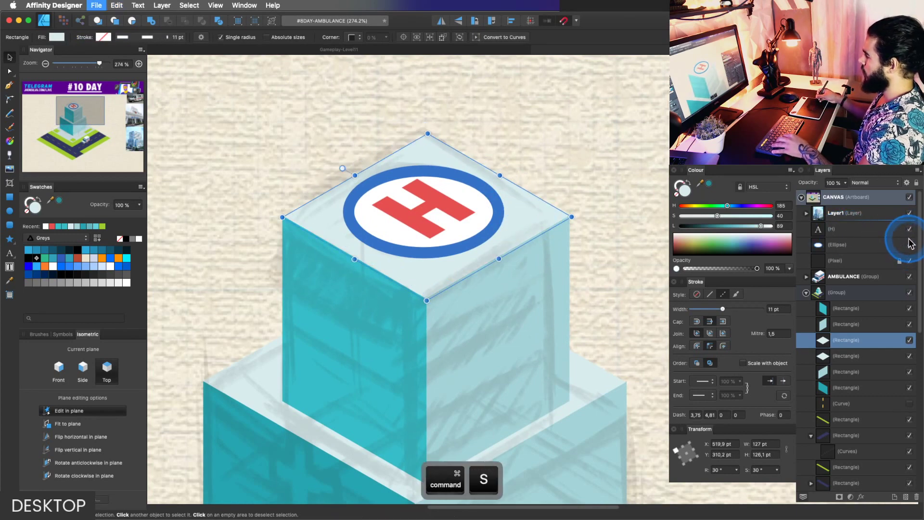
left_click(910, 260)
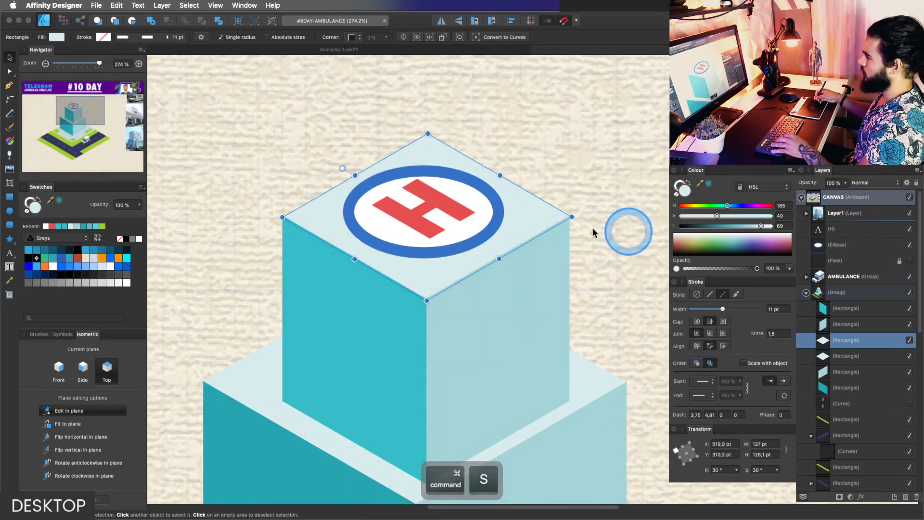
key("z")
key("space")
left_click_drag(516, 222, 536, 224)
Add an inset copy of the upper roof face, about 111.8 × 111 pt, with its fill lightness at 69.
key("v")
key("super+z")
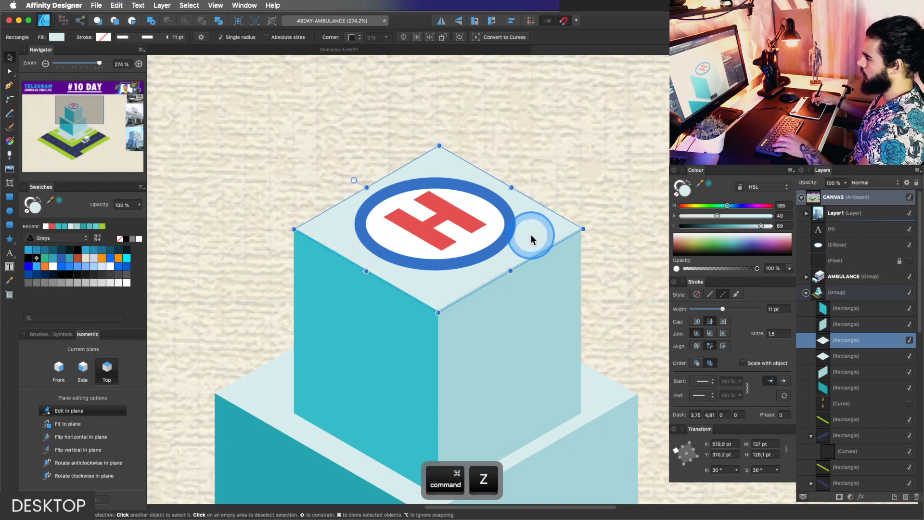
left_click_drag(440, 146, 439, 155)
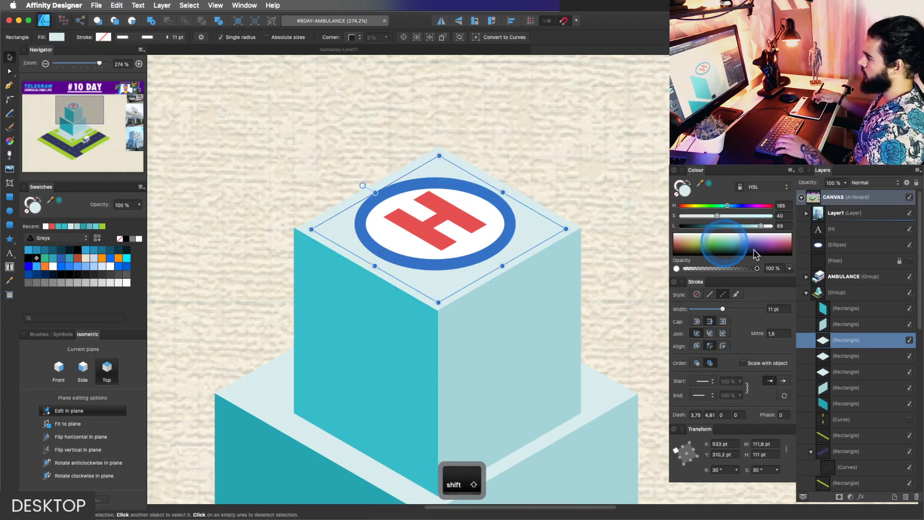
left_click_drag(756, 230, 744, 229)
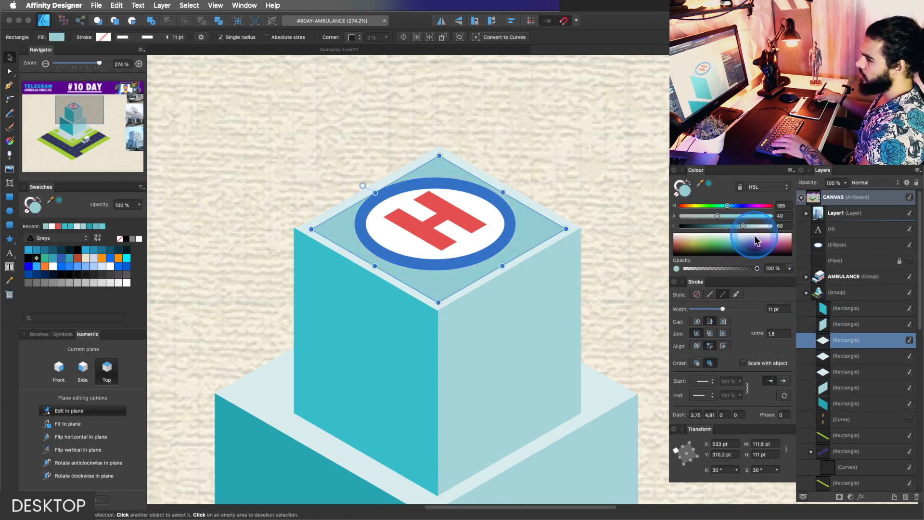
Clip a duplicate about 115.3 × 111.9 pt, shifted toward the front corner, inside the inset roof face and set the parent's lightness to 50.
key("ctrl+d")
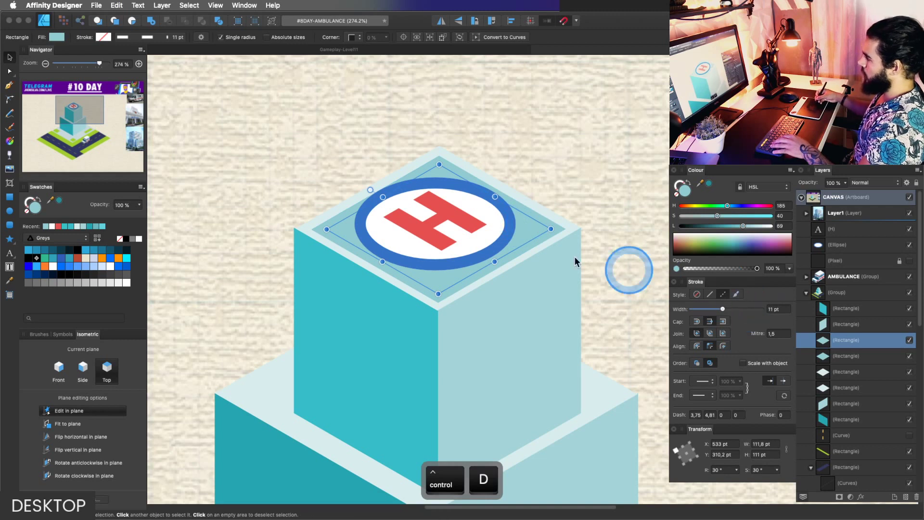
left_click(444, 242)
left_click(834, 343)
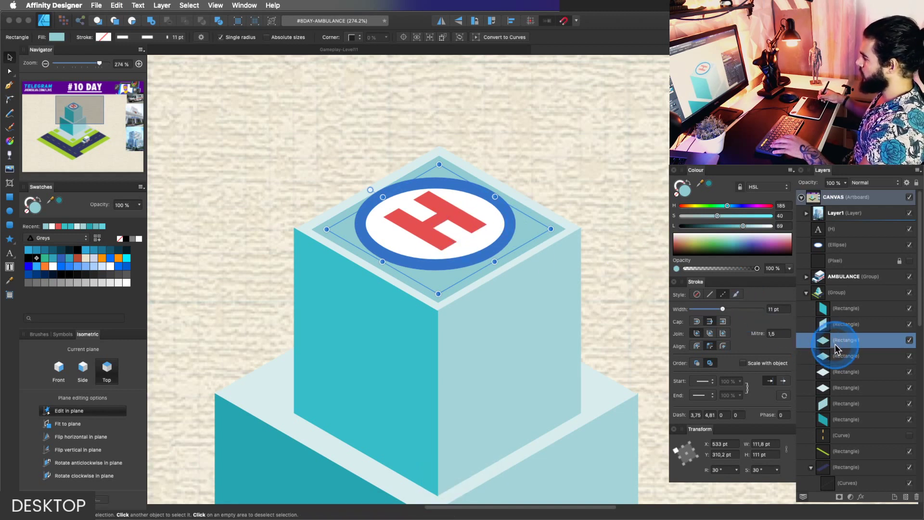
left_click_drag(835, 343, 838, 356)
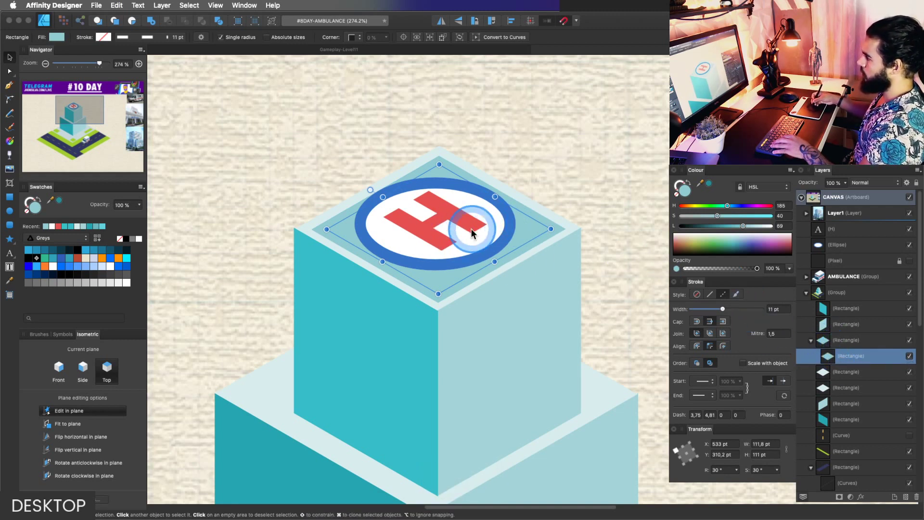
left_click_drag(438, 293, 435, 315)
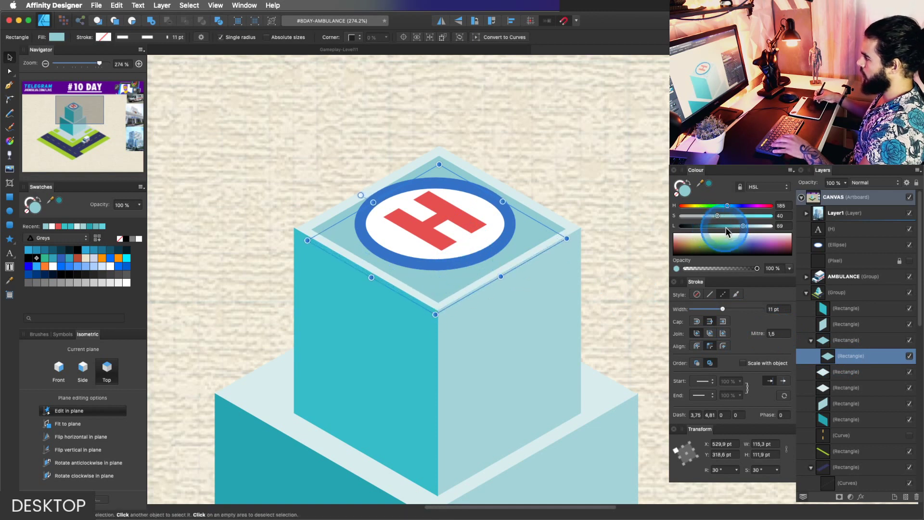
left_click(843, 341)
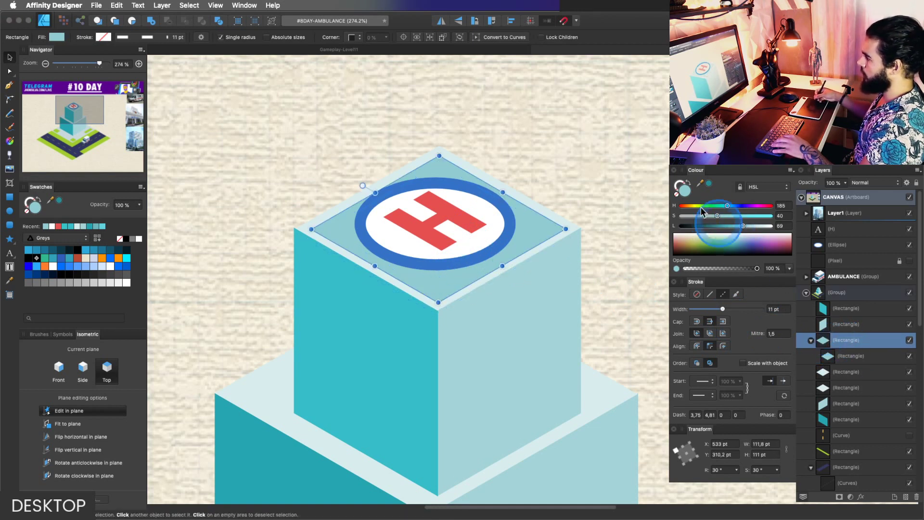
left_click_drag(733, 229, 729, 227)
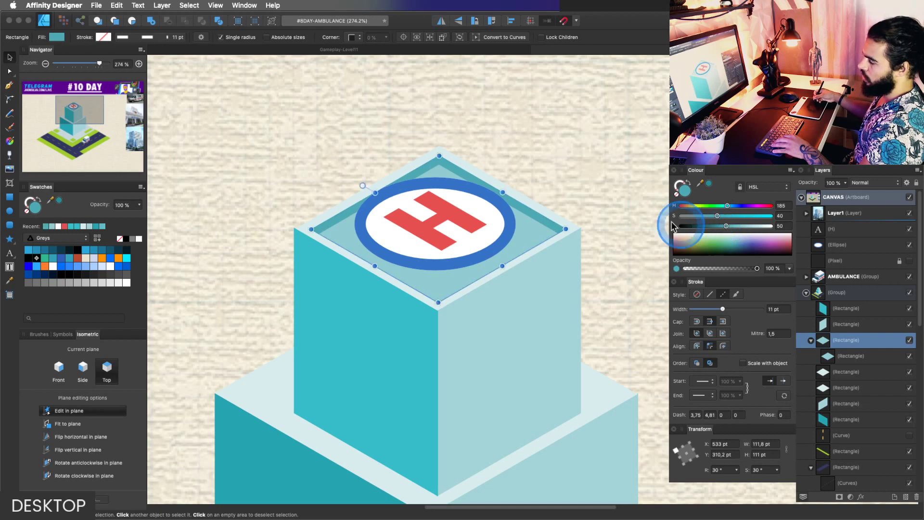
Scale the helipad circle and H down together, bringing the H to 43.6 pt, and place them on the recessed roof.
left_click(435, 221)
left_click(837, 246, "shift")
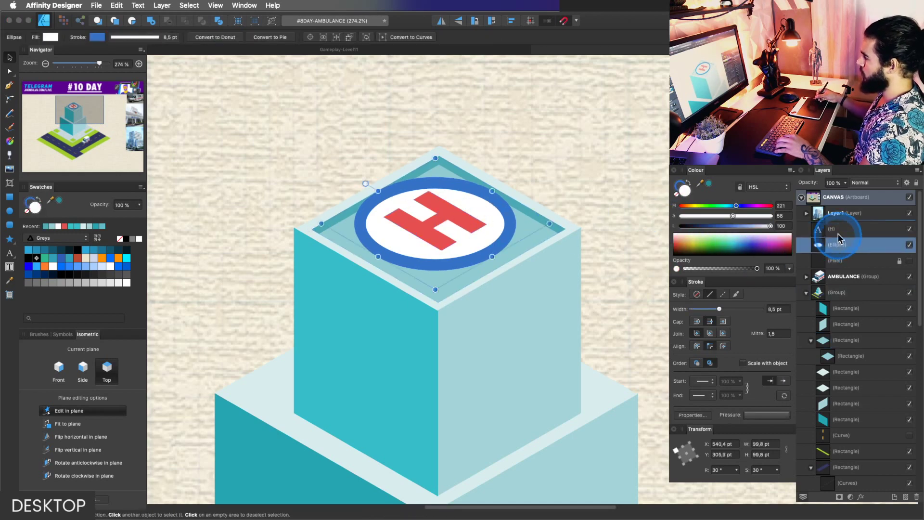
left_click_drag(433, 158, 434, 185)
left_click_drag(438, 230, 439, 227)
key("z")
left_click_drag(463, 194, 433, 206)
left_click_drag(486, 183, 454, 235)
key("v")
Save the document.
left_click(515, 216)
double_click(518, 215)
key("z")
key("space")
key("v")
left_click(477, 207)
key("z")
key("v")
left_click(457, 237, "super")
key("z")
key("super+s")
Move the H up to centre it inside the resized helipad circle.
key("z")
key("space")
left_click_drag(456, 233, 454, 243)
key("v")
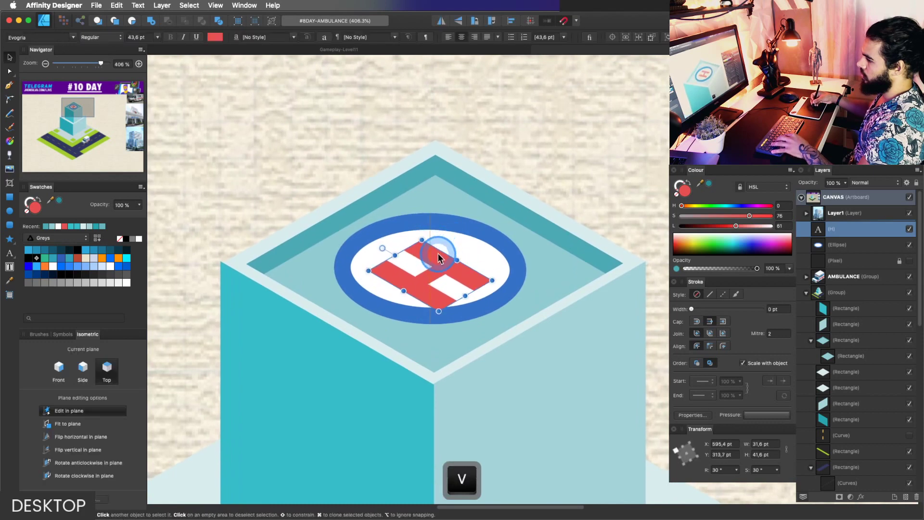
key("Escape")
Try selecting the upper block's faces directly on the canvas.
key("z")
left_click_drag(454, 255, 379, 261)
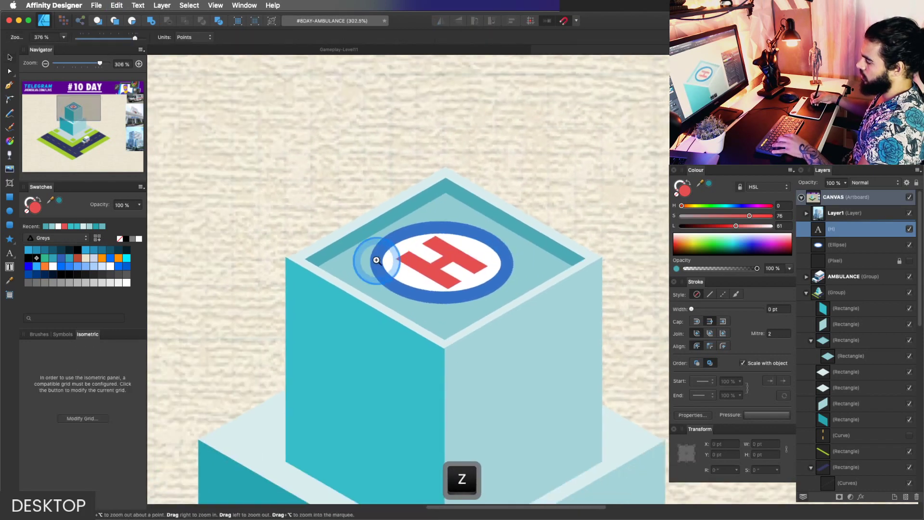
key("space")
left_click_drag(491, 264, 369, 270)
key("space")
key("z")
left_click_drag(492, 284, 491, 243)
key("v")
left_click(493, 289)
mouse_move(481, 300)
left_mouse_down()
mouse_move(477, 272)
mouse_move(476, 294)
left_mouse_up()
left_click(482, 288, "super")
key("space")
left_click(381, 286, "shift+super")
left_click(408, 251, "shift+super")
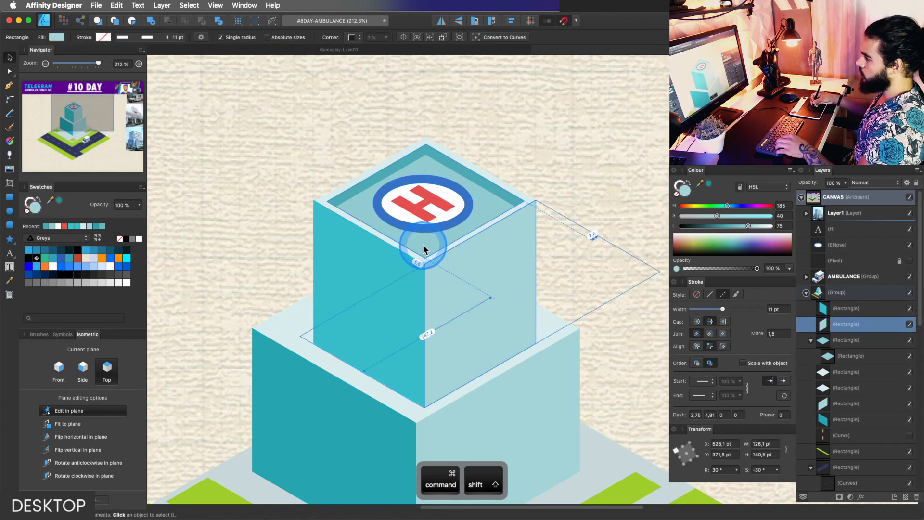
Group the upper block's two walls, roof face and recessed roof into one object.
left_click(812, 340)
left_click(843, 311)
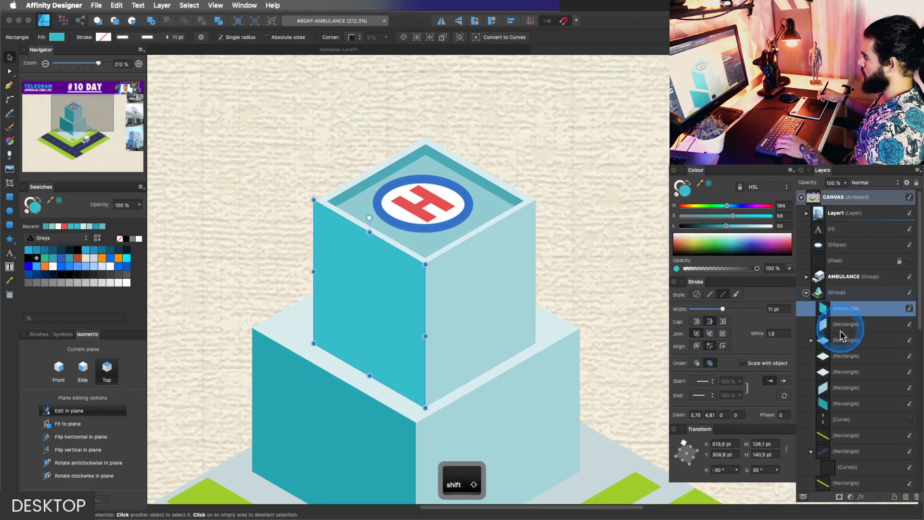
left_click(837, 354, "shift")
left_click_drag(461, 296, 474, 283)
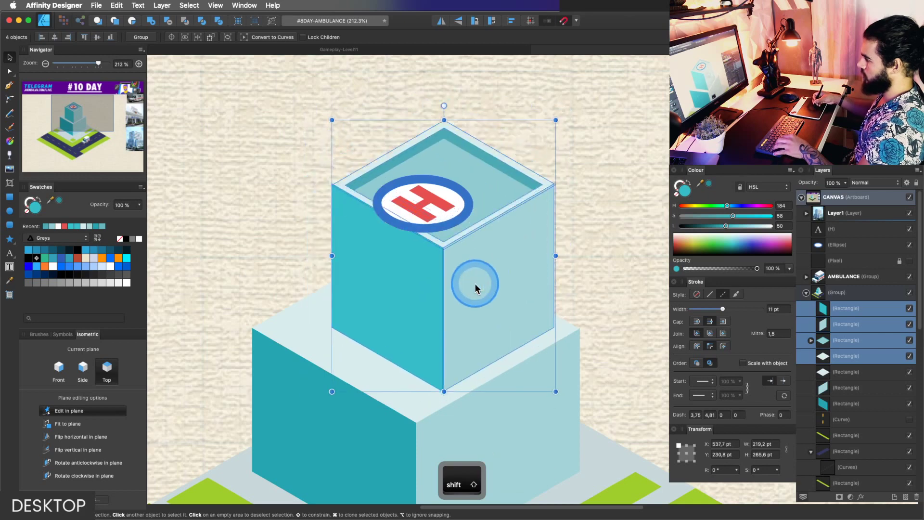
key("super+z")
key("super+g")
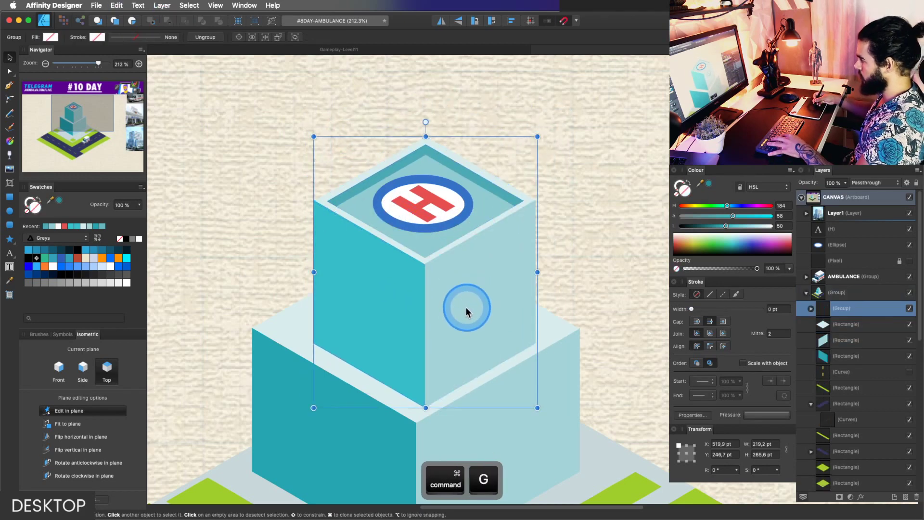
Duplicate the upper block group and scale the copy into a small block at the right-hand edge of the roof.
key("ctrl+d")
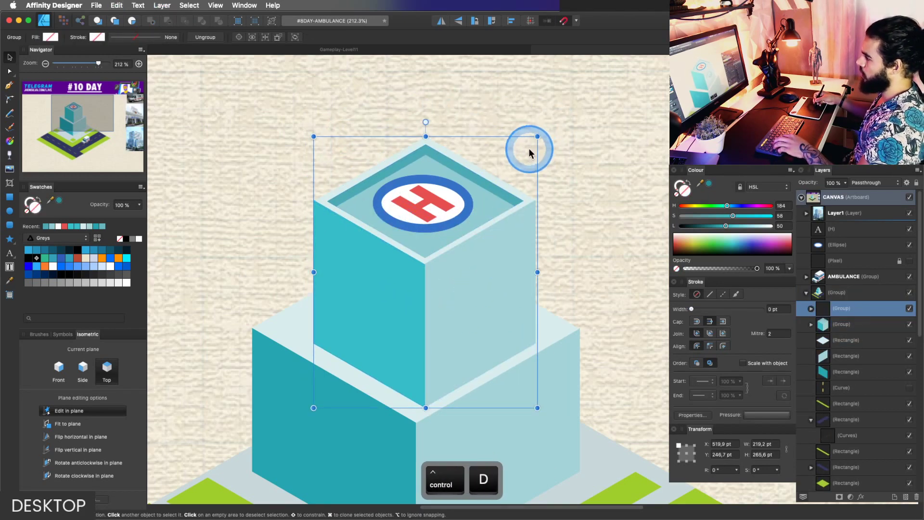
left_click_drag(535, 138, 506, 146)
key("z")
left_click_drag(487, 186, 515, 174)
key("v")
left_click(425, 196)
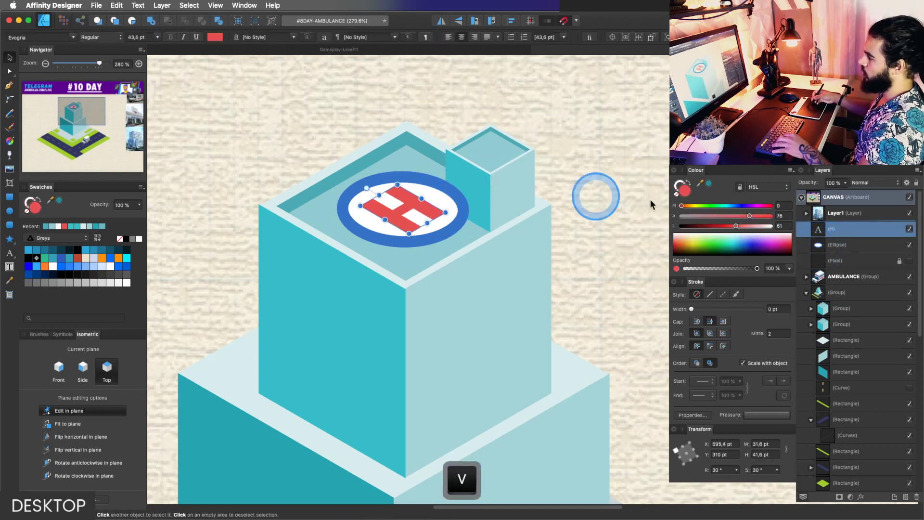
Select the red H together with the helipad ellipse and move both toward the left corner of the roof.
left_click(834, 245, "shift")
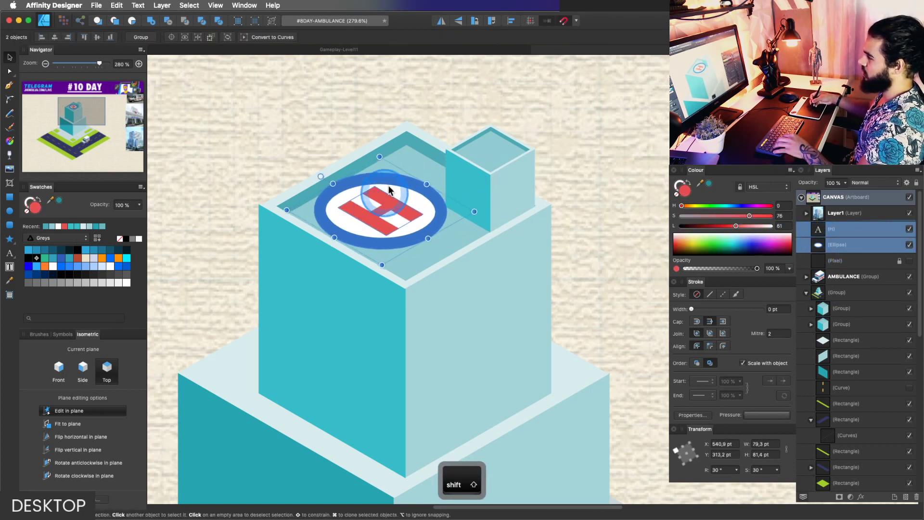
key("z")
key("v")
key("z")
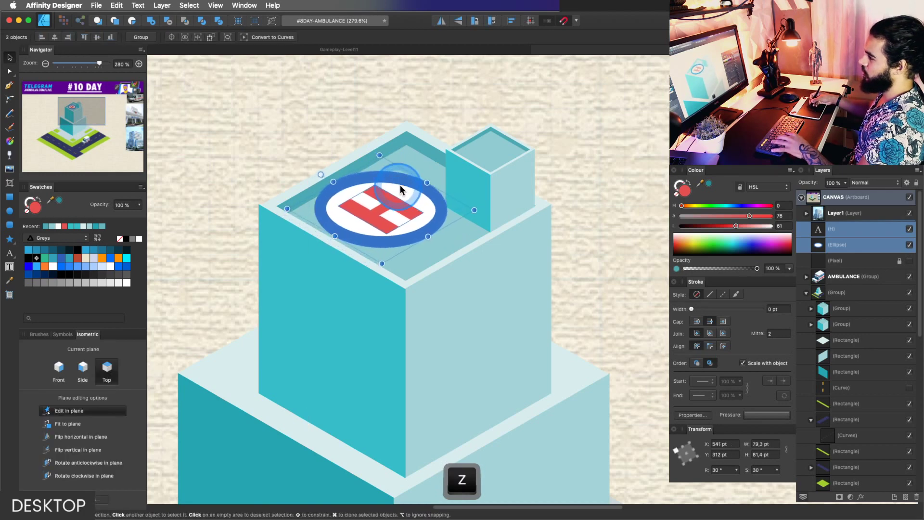
left_click_drag(386, 190, 403, 249)
key("v")
key("z")
key("v")
key("z")
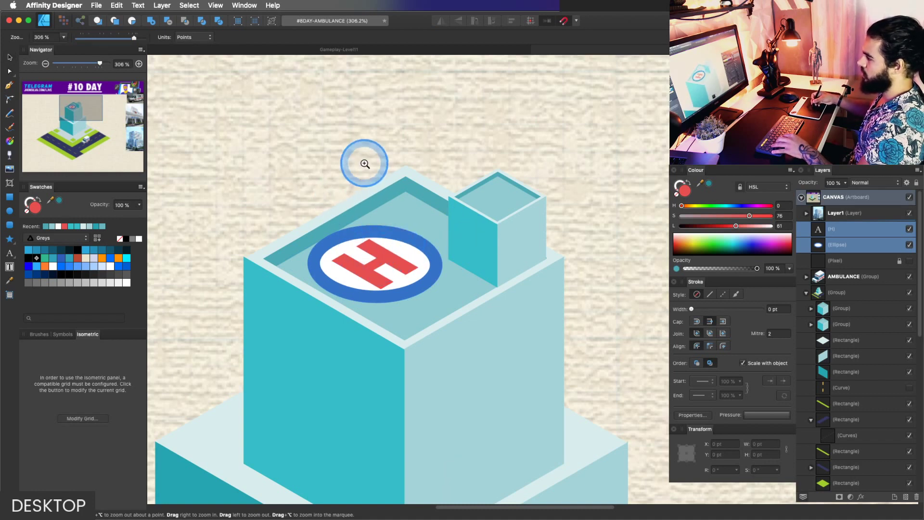
Scale the small rooftop box group down to about 62.6 × 75.9 pt.
key("v")
left_click(463, 190)
double_click(475, 219)
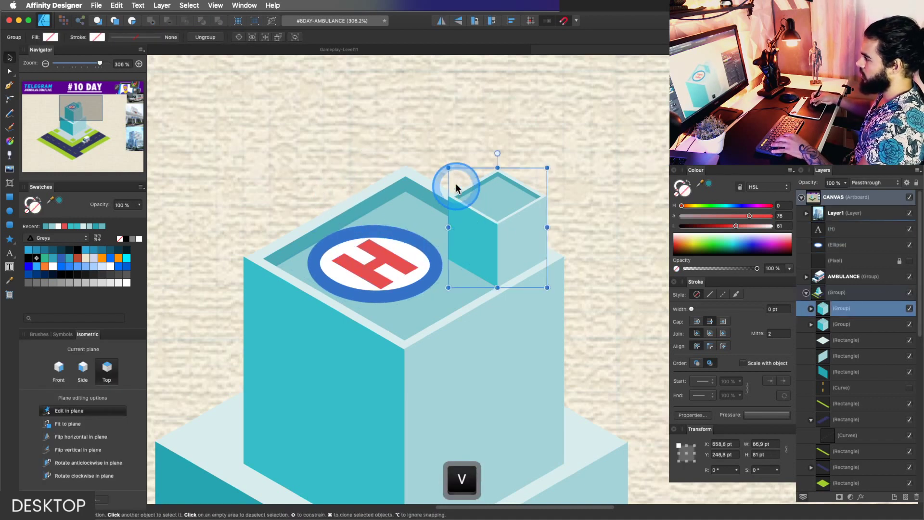
left_click_drag(448, 171, 454, 179)
key("z")
left_click_drag(493, 235, 490, 241)
key("v")
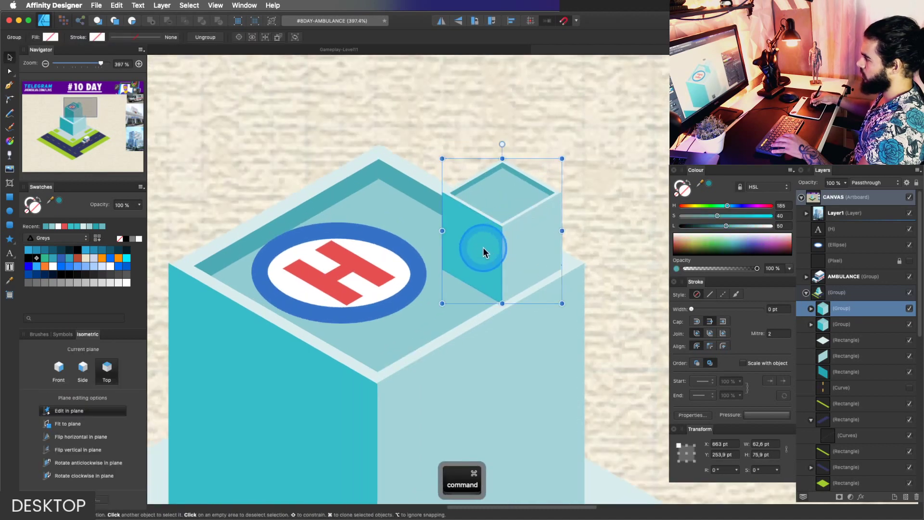
Duplicate the small rooftop box's left face and shrink the copy into a door about 21 pt wide.
double_click(483, 247)
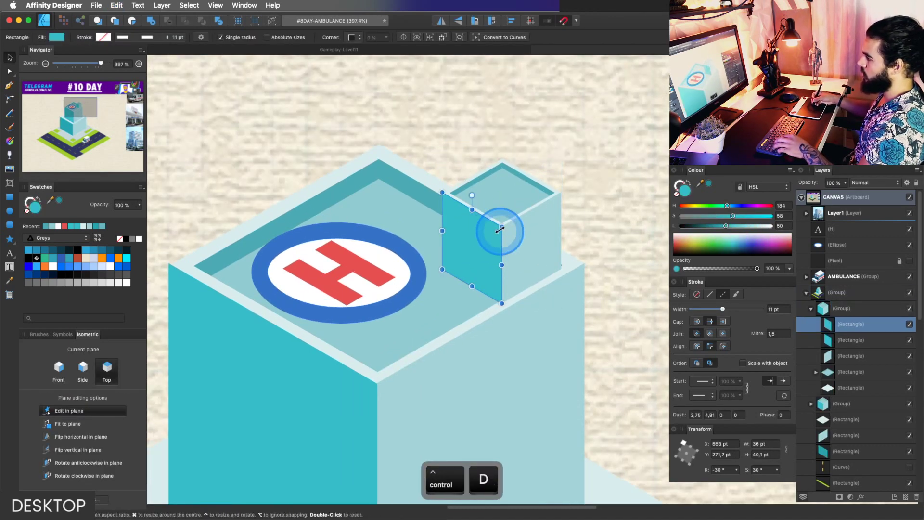
left_click_drag(501, 226, 489, 237)
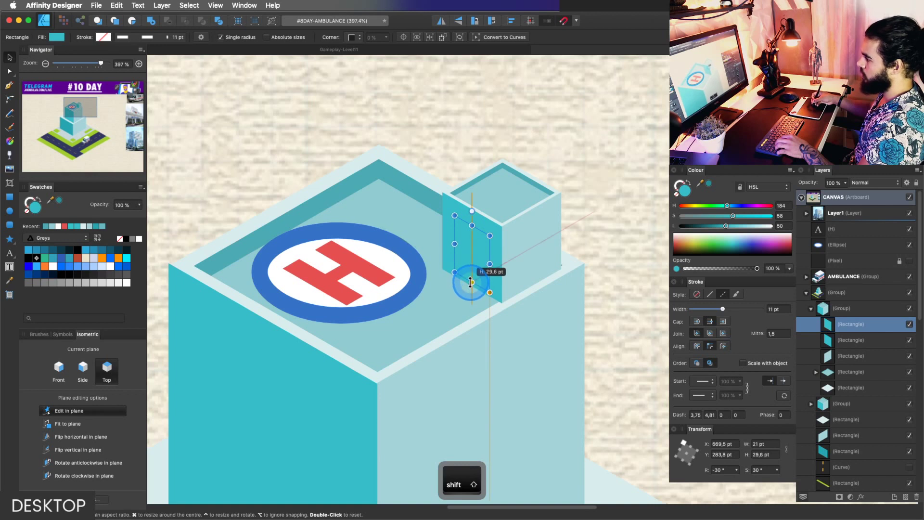
left_click_drag(471, 281, 472, 286)
Recolour the rooftop door dark blue with HSL 220, 40, 42 and save the document.
left_click_drag(727, 206, 718, 225)
key("z")
left_click_drag(514, 242, 202, 352)
key("space")
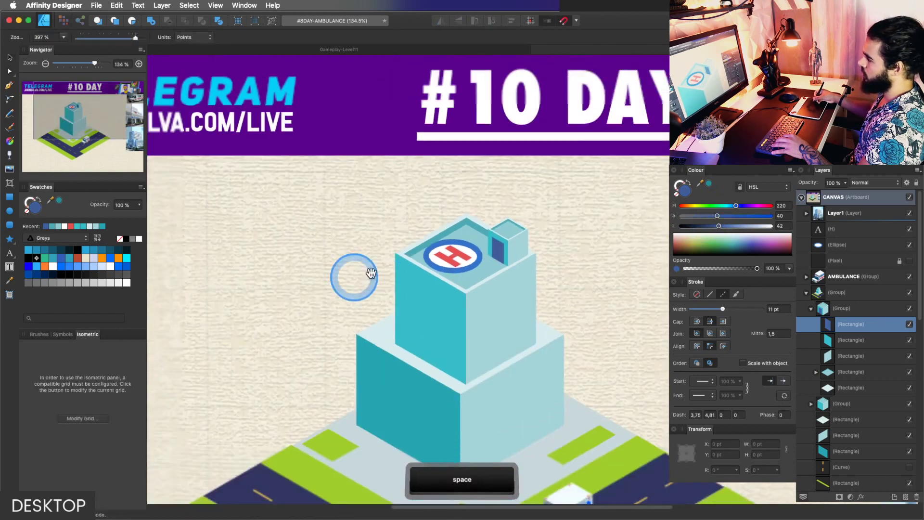
left_click_drag(369, 274, 360, 237)
mouse_move(533, 225)
left_mouse_down()
mouse_move(525, 215)
mouse_move(520, 236)
left_mouse_up()
key("super+s")
Duplicate the upper block's right face and reduce the copy to a horizontal band about 29.9 pt high near the roof.
key("v")
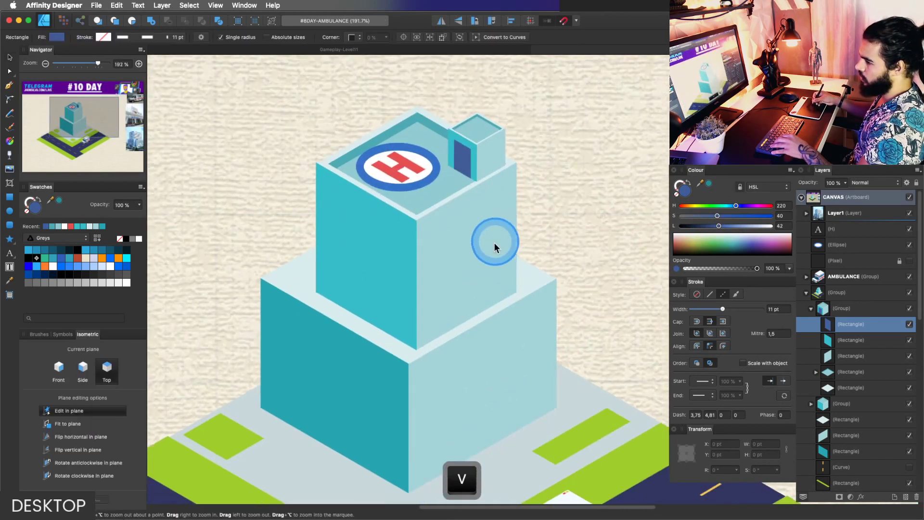
left_click(502, 231, "super")
left_click(465, 264, "super")
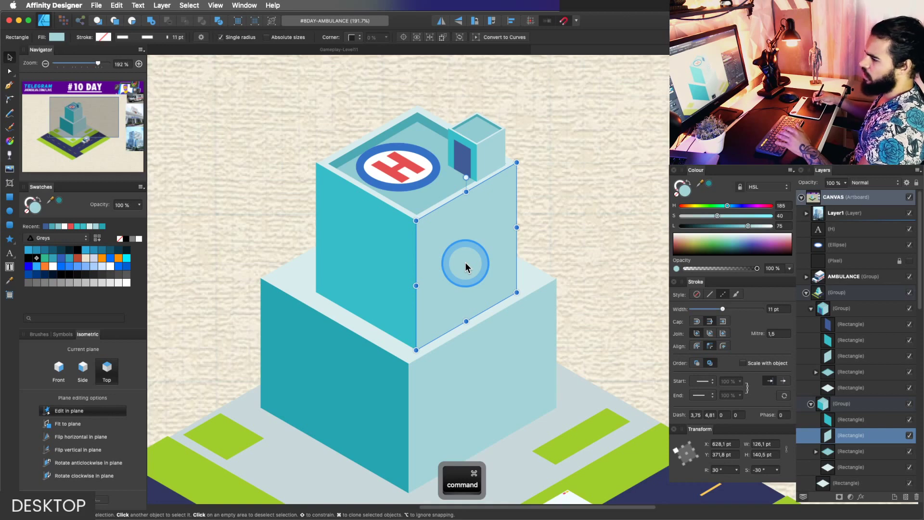
key("space")
left_click_drag(516, 246, 473, 231)
key("z")
key("v")
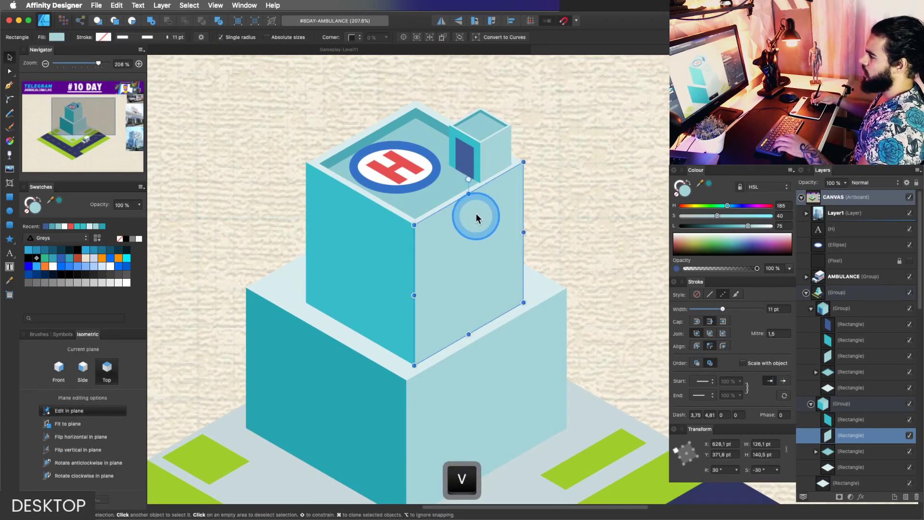
key("ctrl+d")
left_click_drag(468, 194, 468, 220)
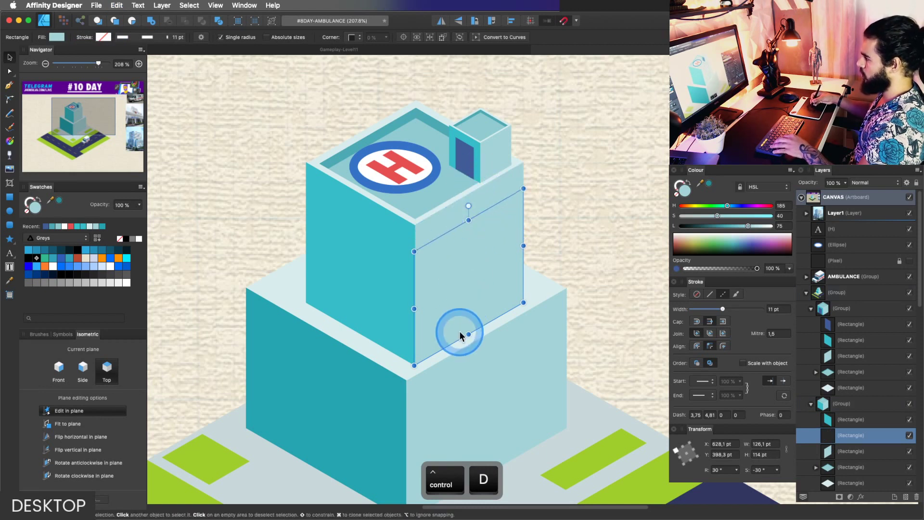
left_click_drag(461, 333, 468, 250)
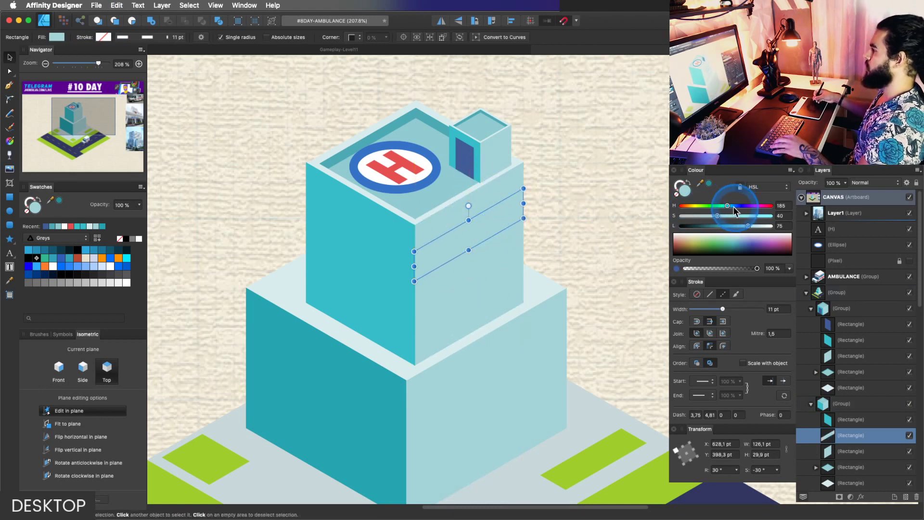
Recolour the band bright blue with HSL 200, 77, 56 and extend its height to about 38.3 pt.
left_click_drag(733, 206, 732, 226)
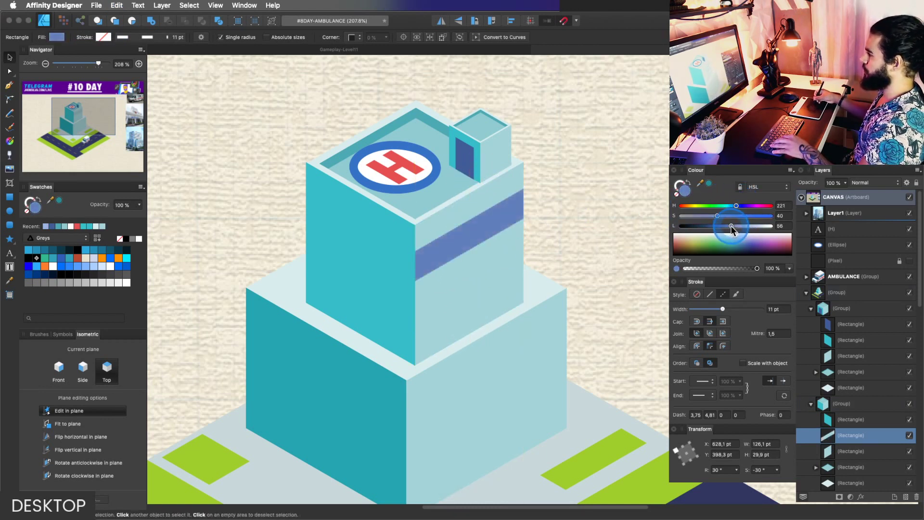
key("z")
left_click(479, 219)
key("v")
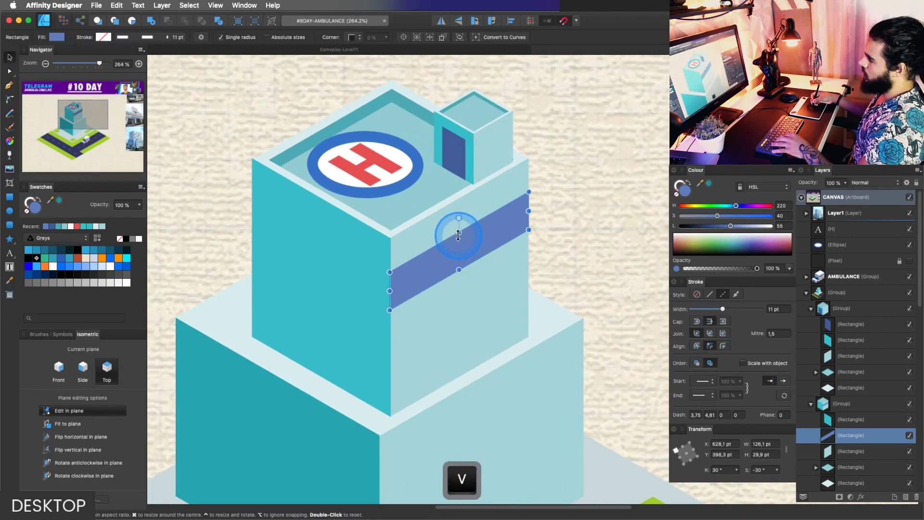
left_click_drag(734, 210, 731, 210)
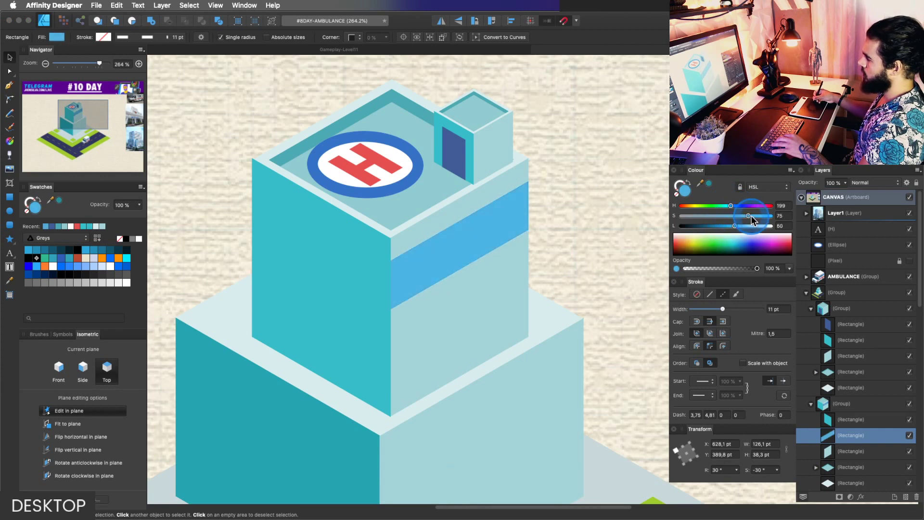
left_click_drag(730, 206, 730, 225)
key("z")
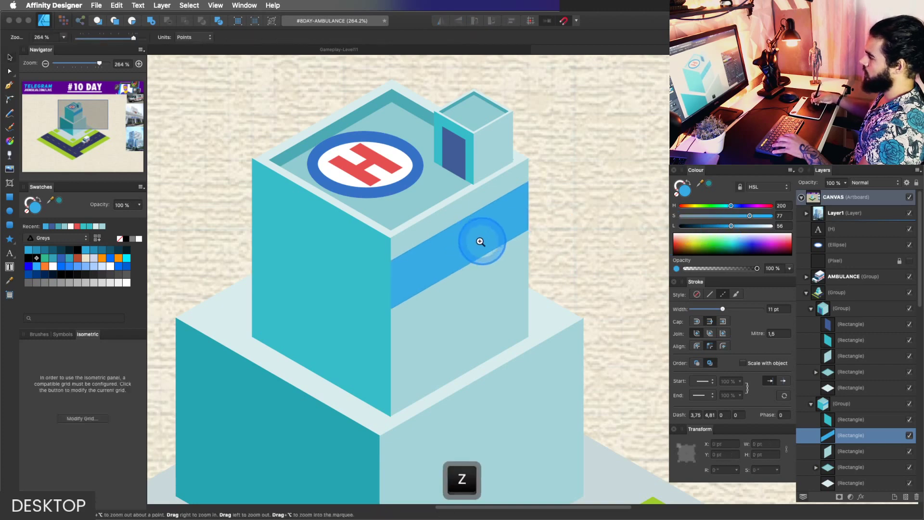
Change the band's fill to a dark teal with HSL 187, 77, 32.
key("space")
mouse_move(483, 241)
left_mouse_down()
mouse_move(485, 233)
mouse_move(470, 236)
left_mouse_up()
key("v")
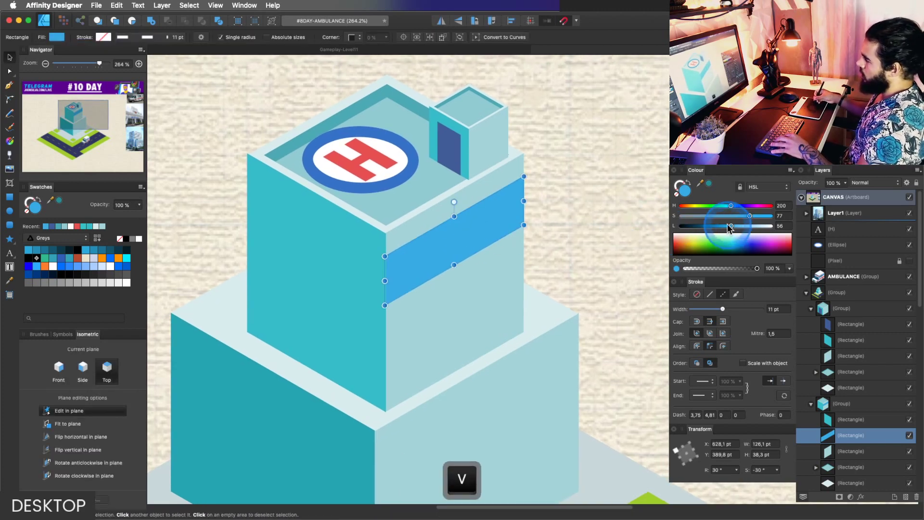
left_click_drag(729, 207, 711, 227)
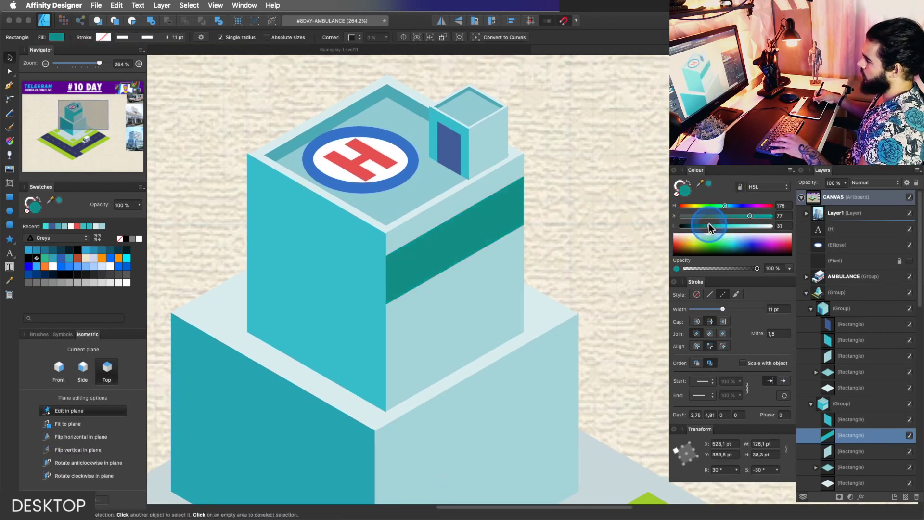
key("z")
left_click_drag(526, 233, 487, 242)
key("space")
key("v")
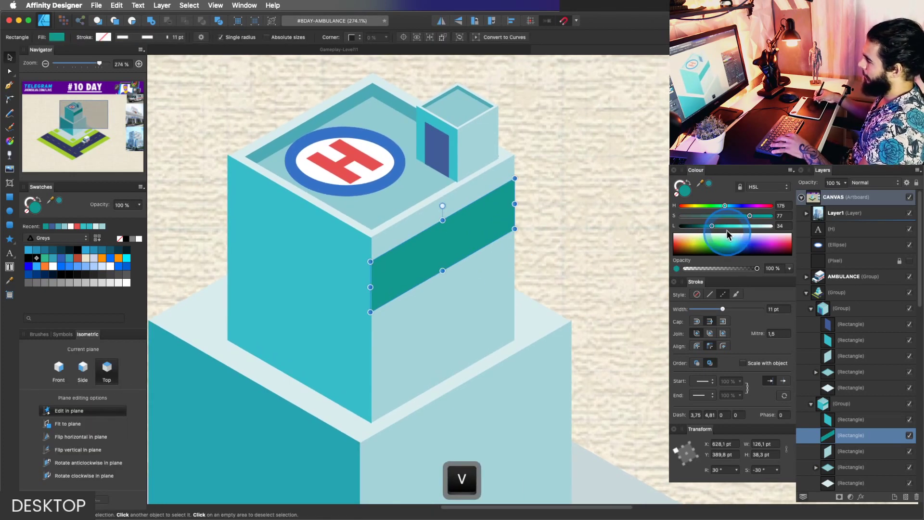
left_click_drag(729, 211, 728, 211)
Draw a straight, nearly vertical line with the Pen tool across the left part of the teal band.
key("z")
key("space")
mouse_move(427, 260)
left_mouse_down()
mouse_move(449, 255)
mouse_move(449, 275)
mouse_move(445, 258)
left_mouse_up()
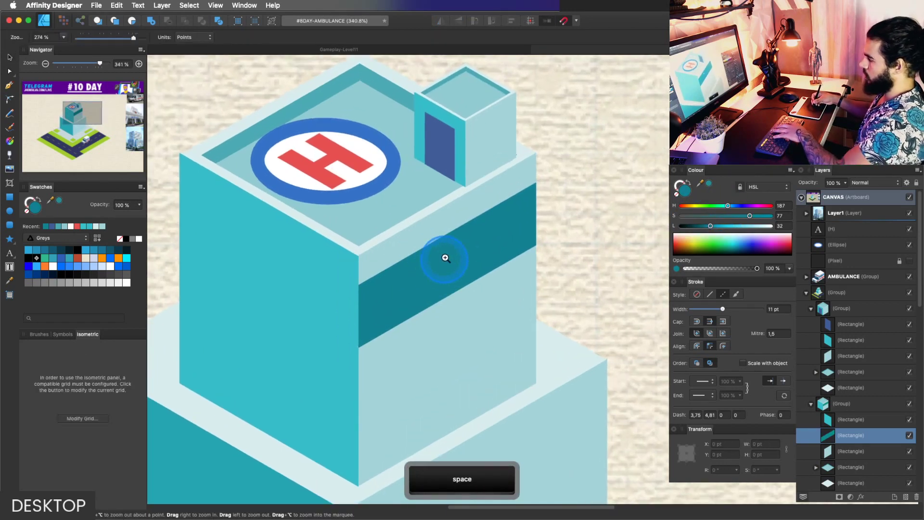
key("p")
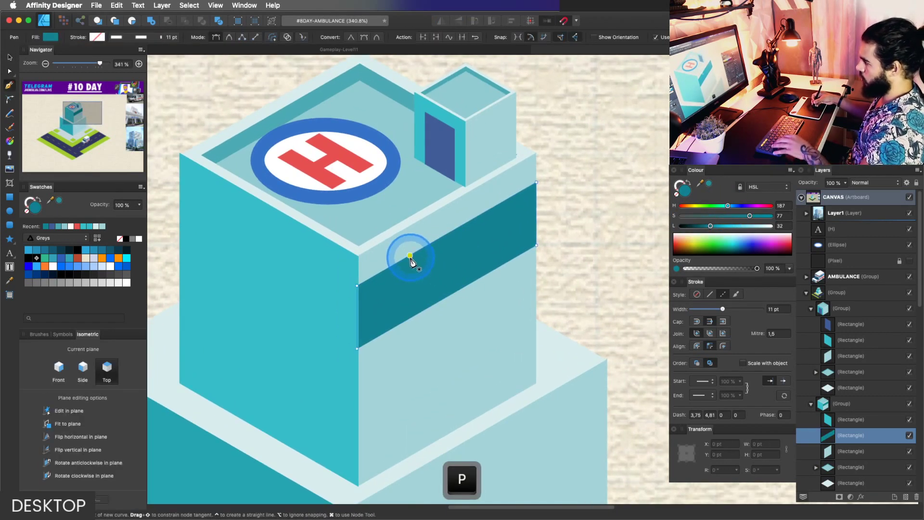
key("space")
left_click_drag(413, 258, 420, 265)
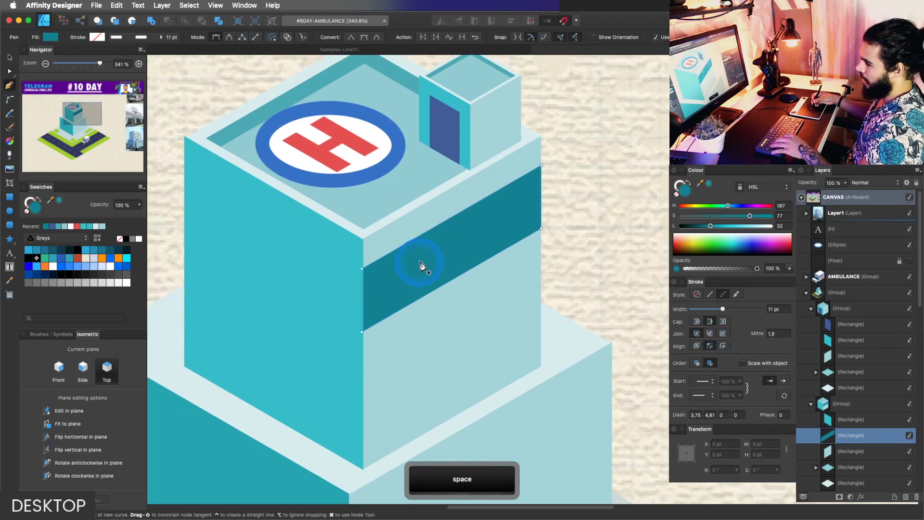
left_click(419, 237)
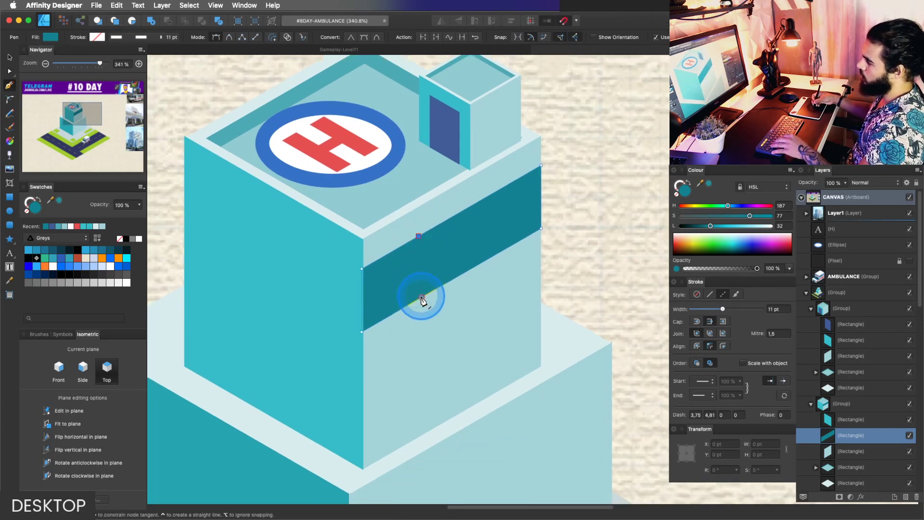
left_click(422, 297)
Set the line's stroke to 1.5 pt wide and colour it dark blue with HSL 215, 32, 28.
key("z")
key("a")
left_click_drag(421, 288, 420, 307)
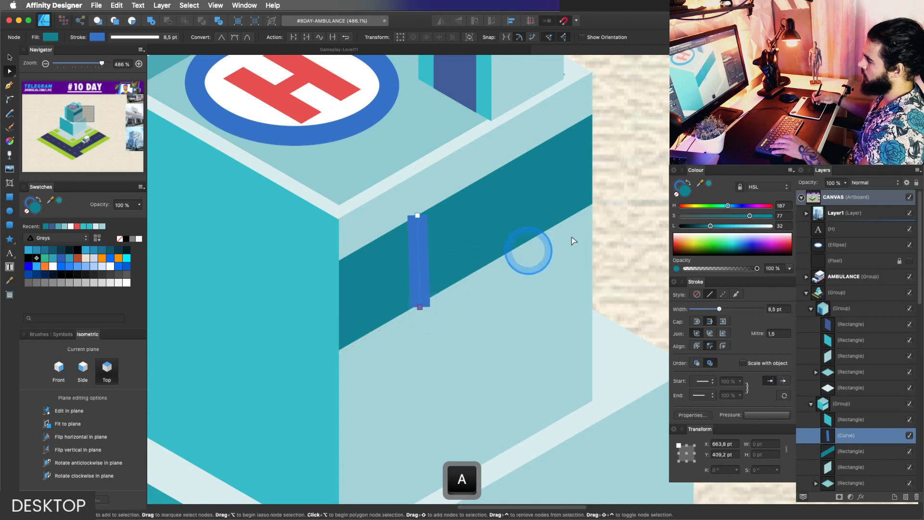
left_click(709, 308)
left_click(691, 185)
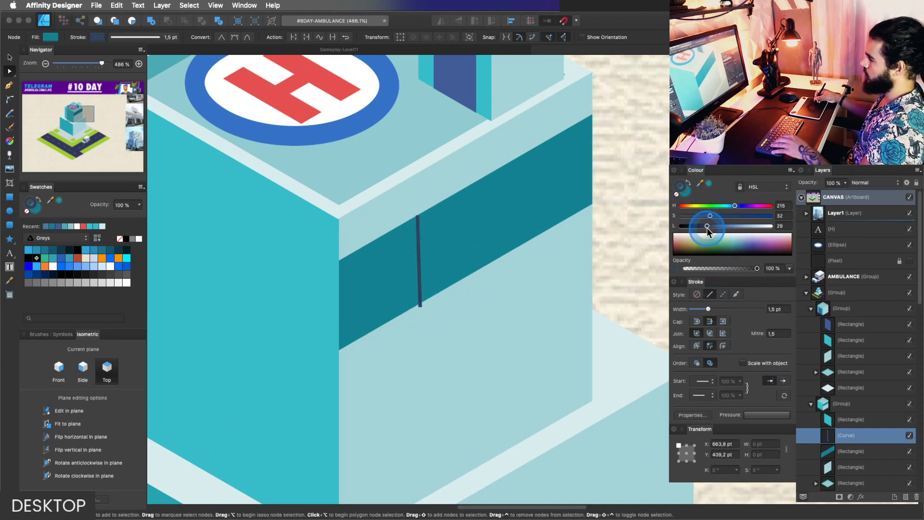
left_click_drag(707, 228, 706, 228)
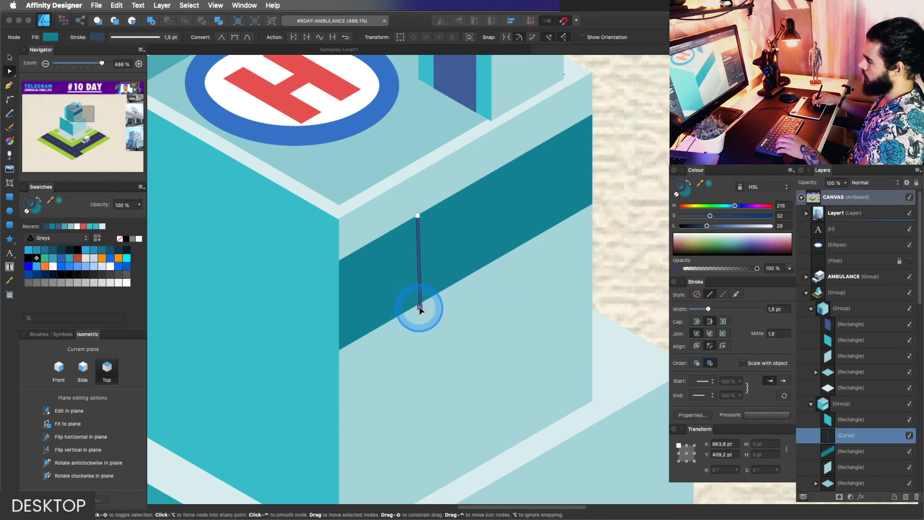
Reposition the line's lower node so the line runs almost vertically across the band, about 40.2 pt high.
left_click_drag(420, 307, 415, 316)
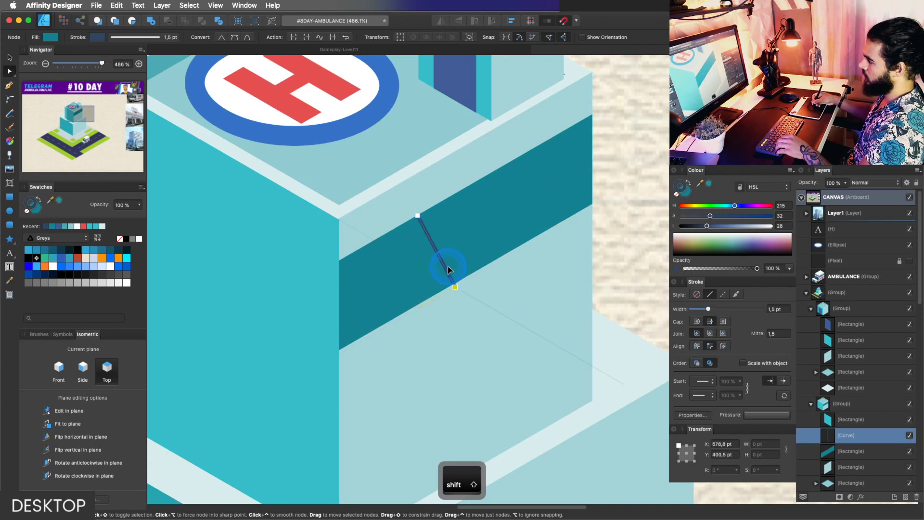
left_click_drag(420, 305, 407, 291)
key("z")
key("v")
Nest the line curve inside the teal band rectangle so that the band clips it.
left_click(815, 430)
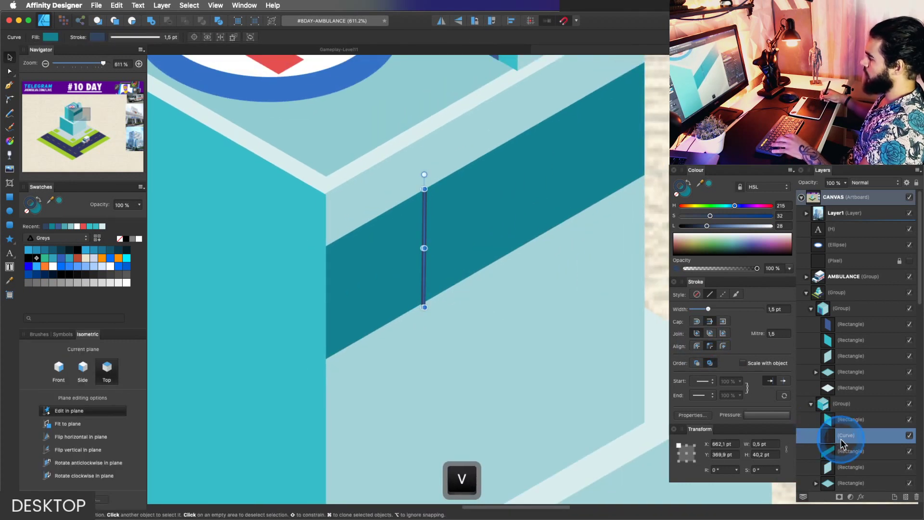
double_click(842, 436)
key("Escape")
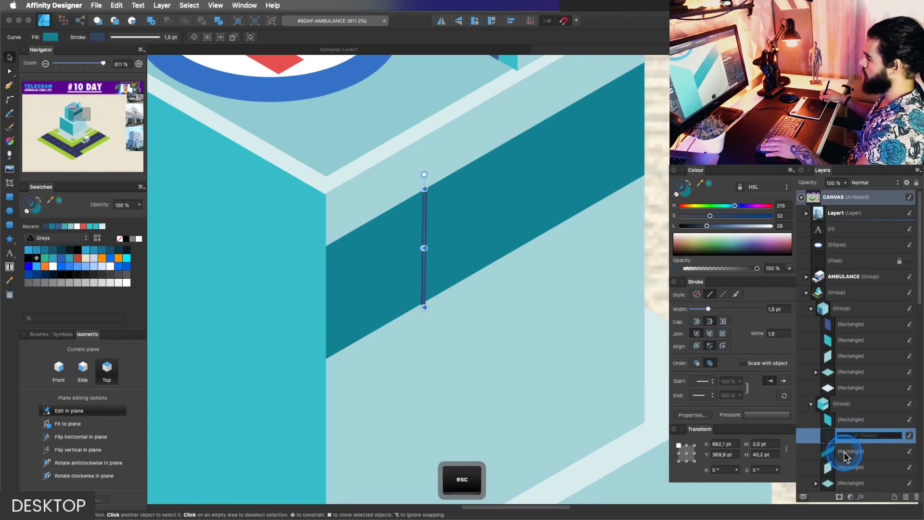
left_click(829, 438)
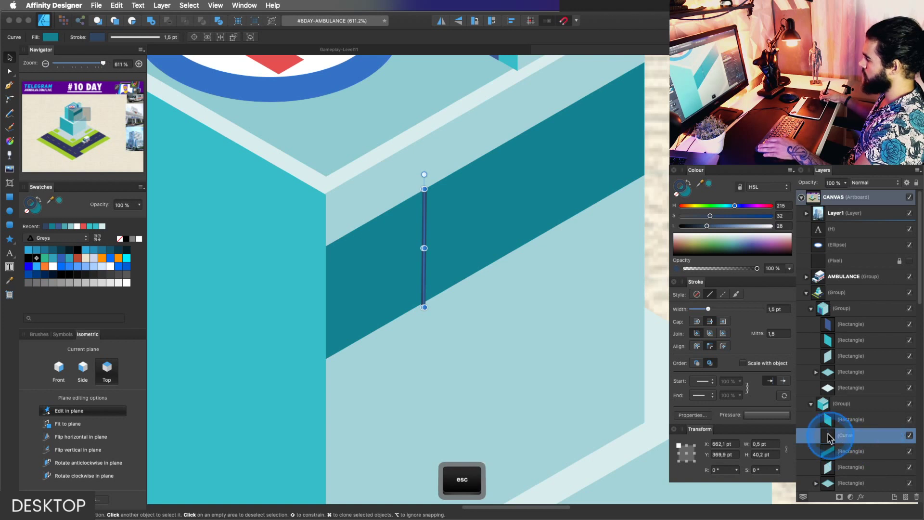
left_click_drag(837, 464, 840, 461)
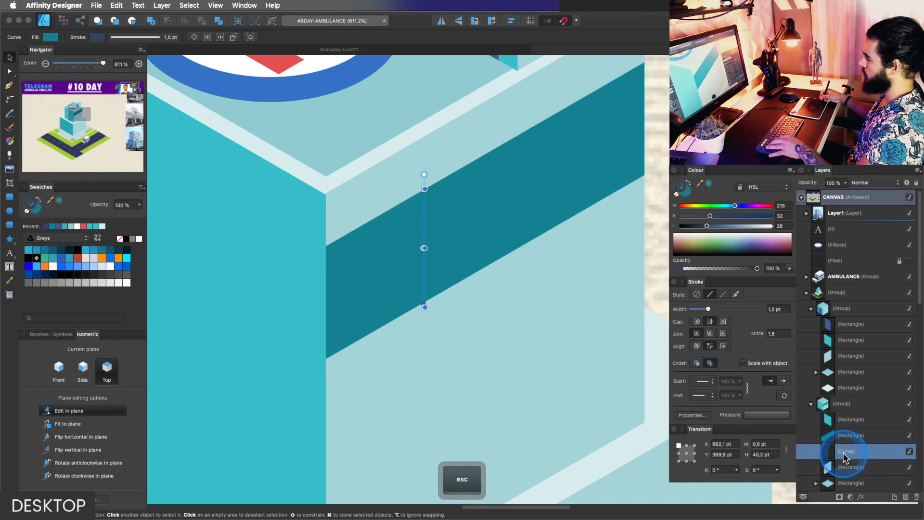
Duplicate the divider line, place the copy right of the band's middle, and raise its upper node past the band's top edge.
key("v")
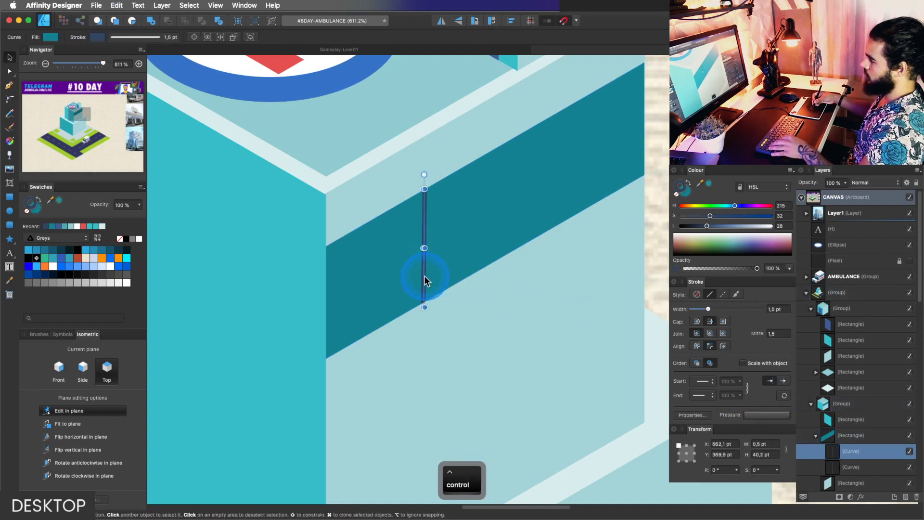
mouse_move(424, 277)
left_mouse_down()
mouse_move(529, 221)
mouse_move(487, 217)
mouse_move(465, 252)
left_mouse_up()
key("a")
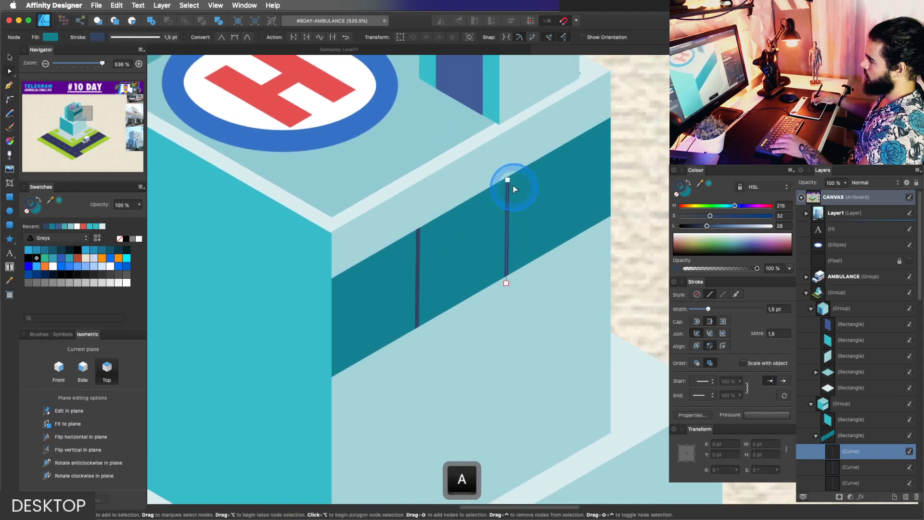
left_click_drag(507, 178, 508, 171)
Duplicate the dividers toward the band's right and left ends, and raise the left copy's upper node past the band's top edge.
key("v")
left_click_drag(507, 208, 573, 173)
left_click_drag(417, 262, 363, 293)
key("a")
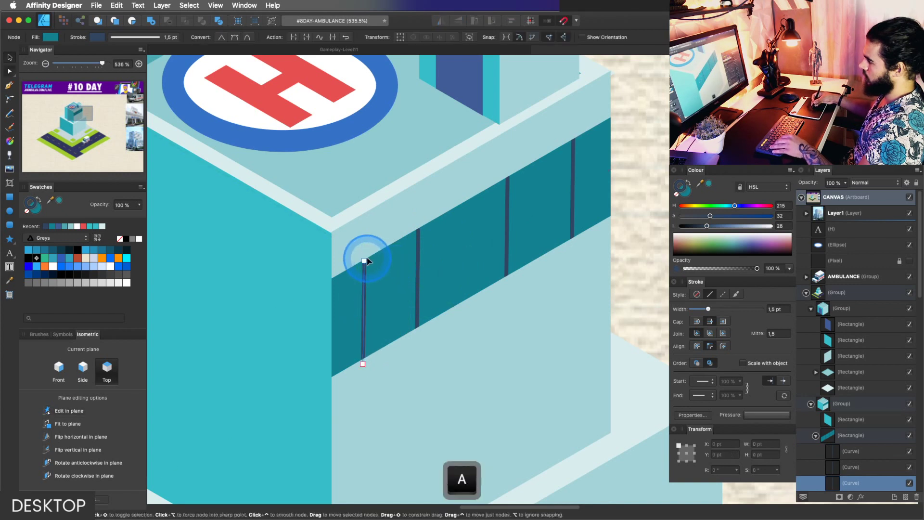
left_click(365, 255)
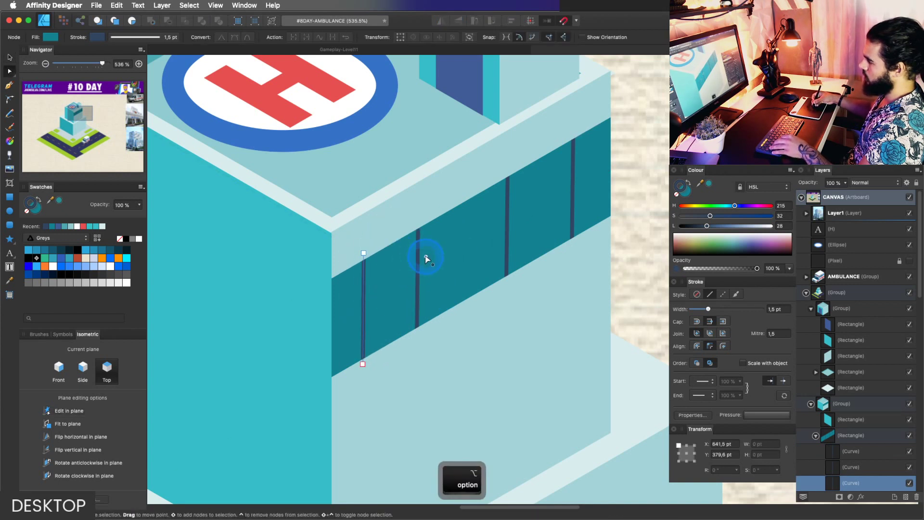
Shift the two middle divider lines so that all four dividers are spaced more evenly along the band.
key("v")
left_click_drag(418, 269, 432, 265)
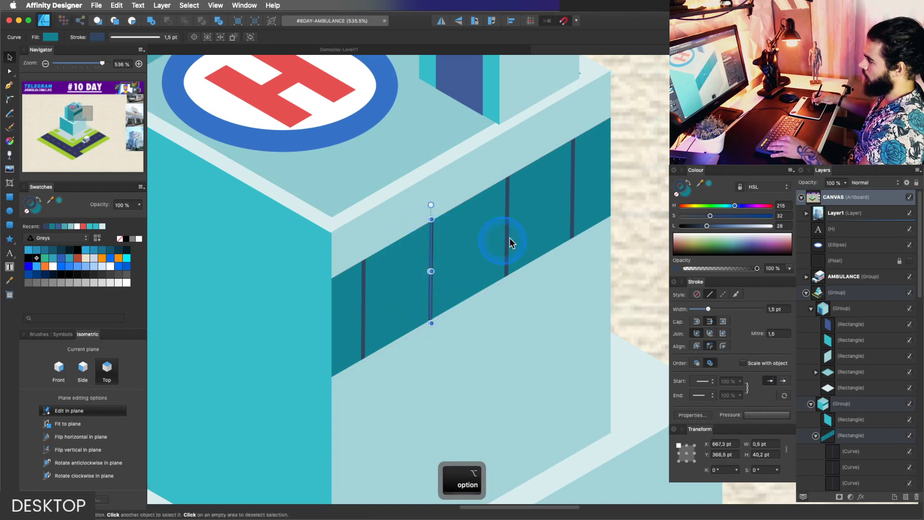
left_click_drag(508, 236, 503, 223)
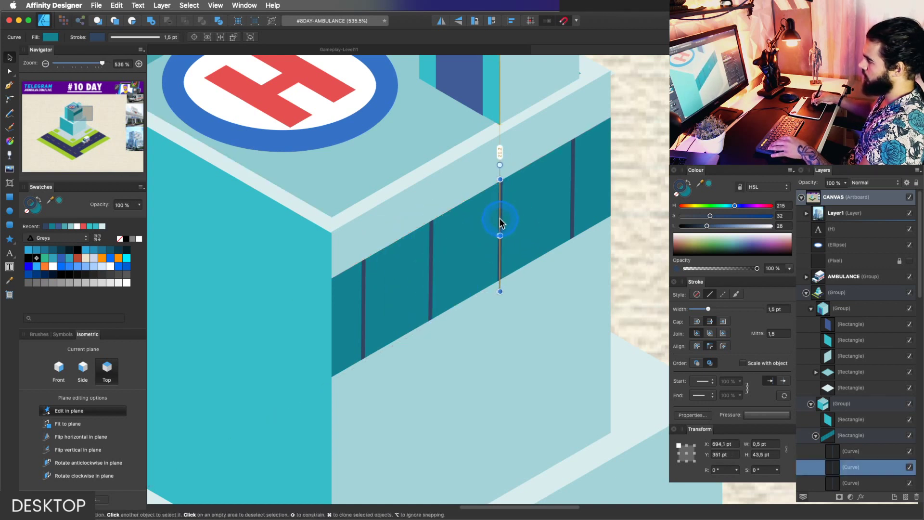
key("z")
left_click_drag(573, 207, 506, 252)
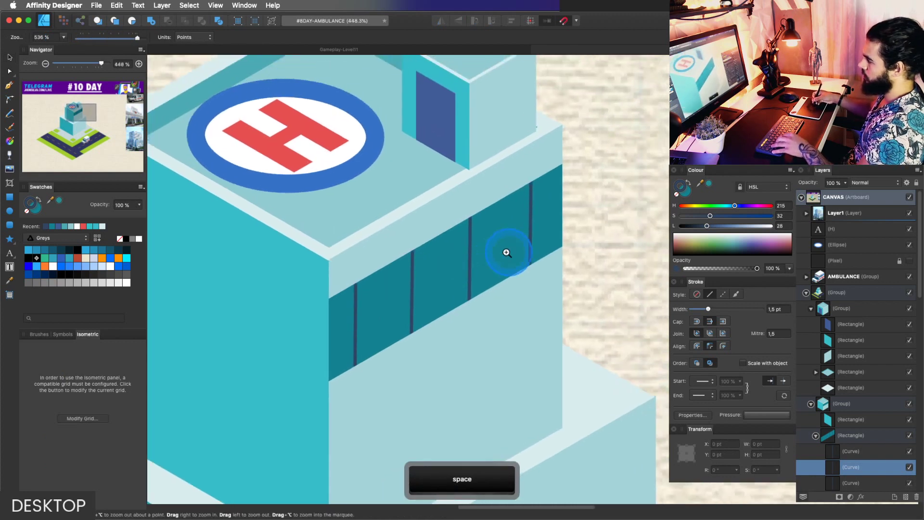
Draw a thin isometric ledge rectangle, about 129.4 by 9 pt, inside the window band along its lower edge.
left_click_drag(416, 324, 434, 299)
left_click(518, 238, "super")
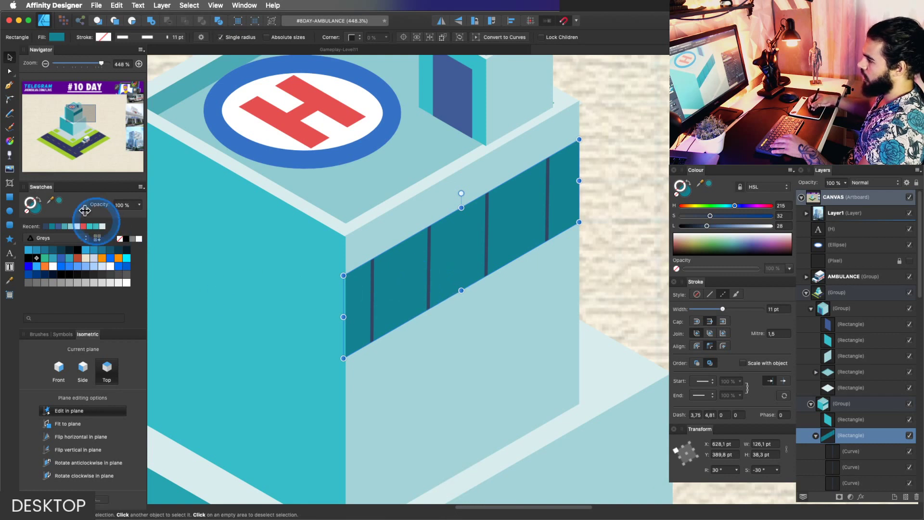
left_click(18, 199)
left_click(106, 373)
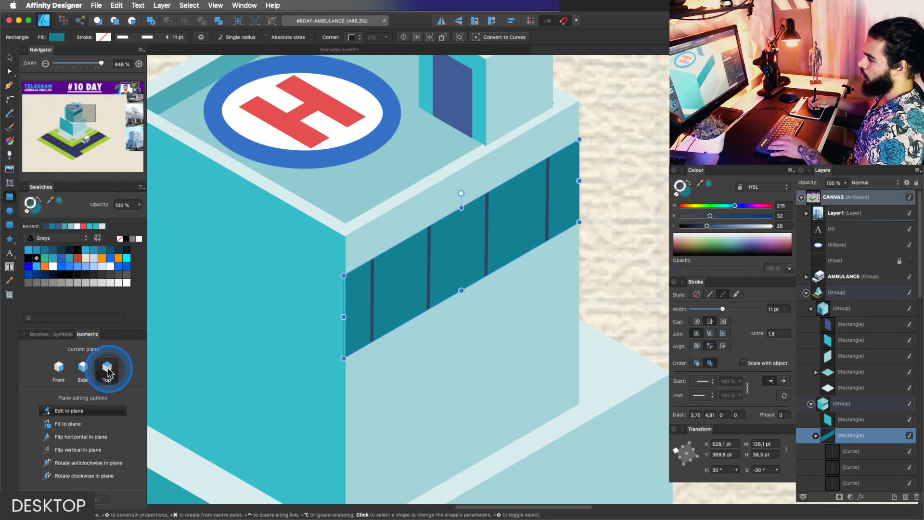
left_click(129, 22)
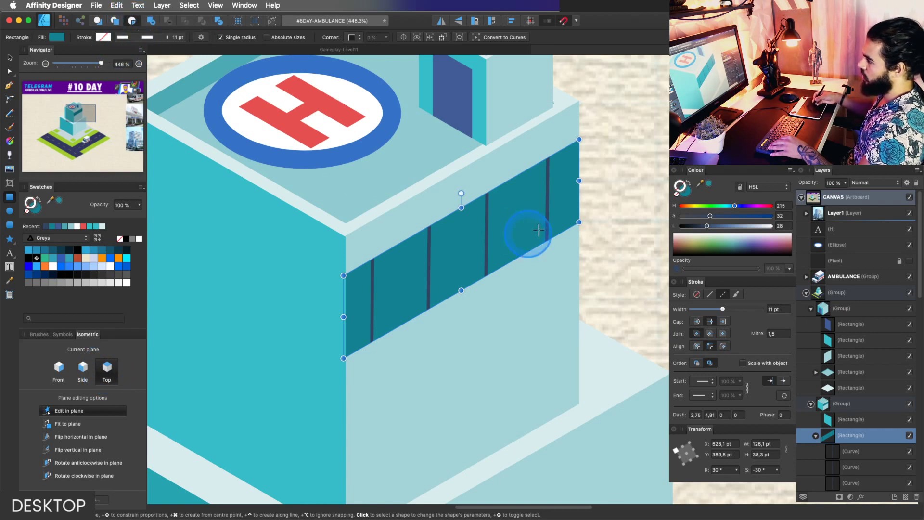
left_click_drag(566, 216, 345, 366)
key("v")
key("z")
left_click(547, 258)
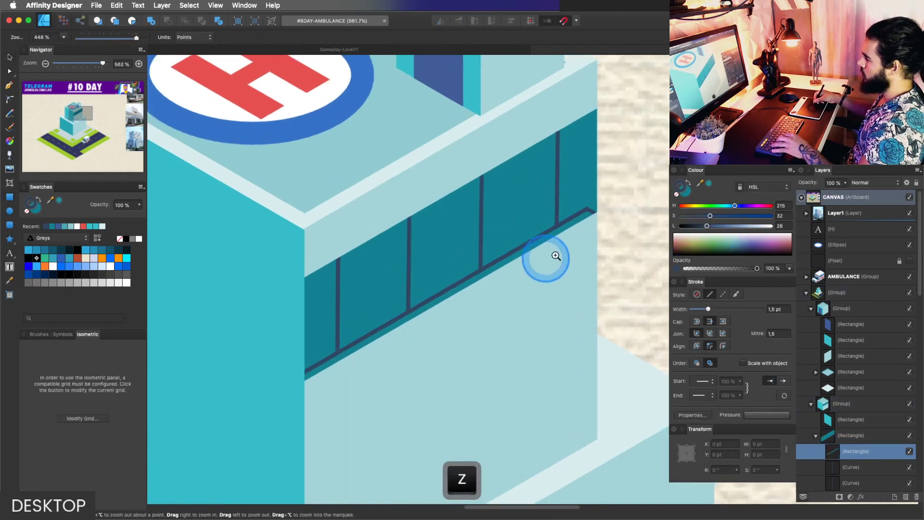
Remove the ledge's stroke and fill it with pale cyan, HSL 187, 77, 91.
key("v")
left_click(731, 227)
left_click(677, 194)
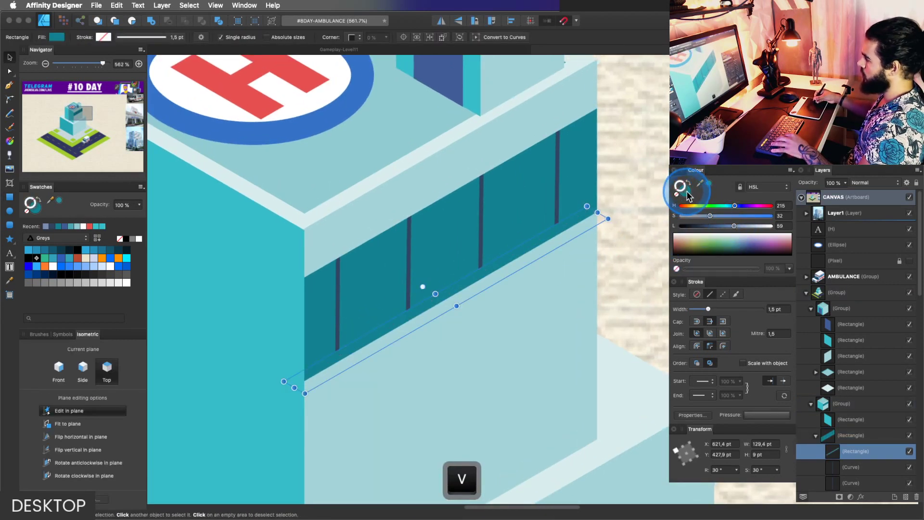
left_click(686, 190)
left_click_drag(735, 224, 763, 227)
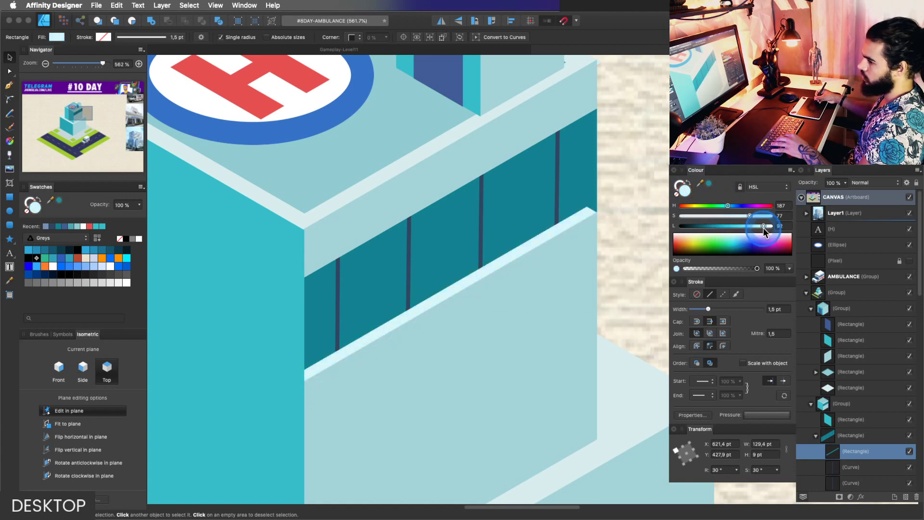
Adjust the pale ledge's right end so that it runs straight through to the band's right edge.
key("v")
left_click_drag(599, 211, 626, 208)
key("super+space")
left_click_drag(602, 209, 511, 255)
left_click_drag(501, 248, 568, 227)
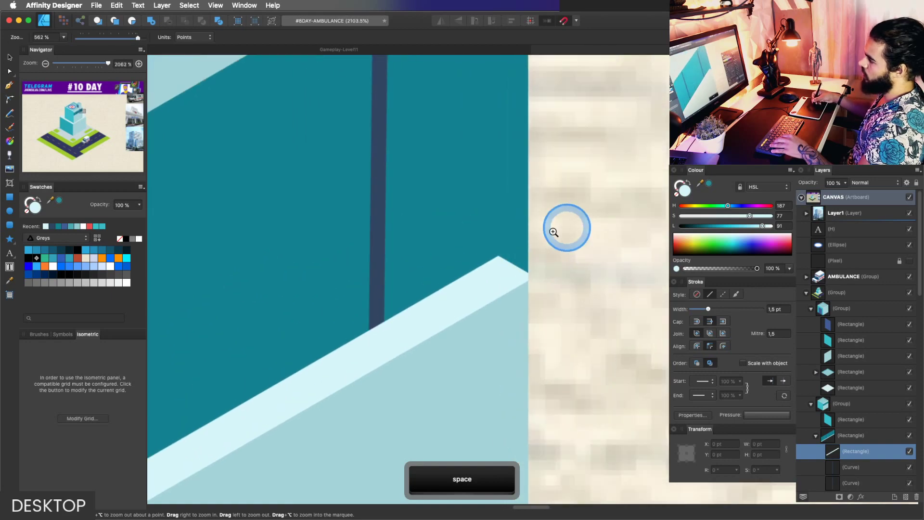
left_click_drag(522, 259, 320, 354)
key("v")
key("z")
key("space")
mouse_move(467, 291)
left_mouse_down()
mouse_move(458, 303)
mouse_move(460, 275)
left_mouse_up()
left_click_drag(522, 271, 496, 254)
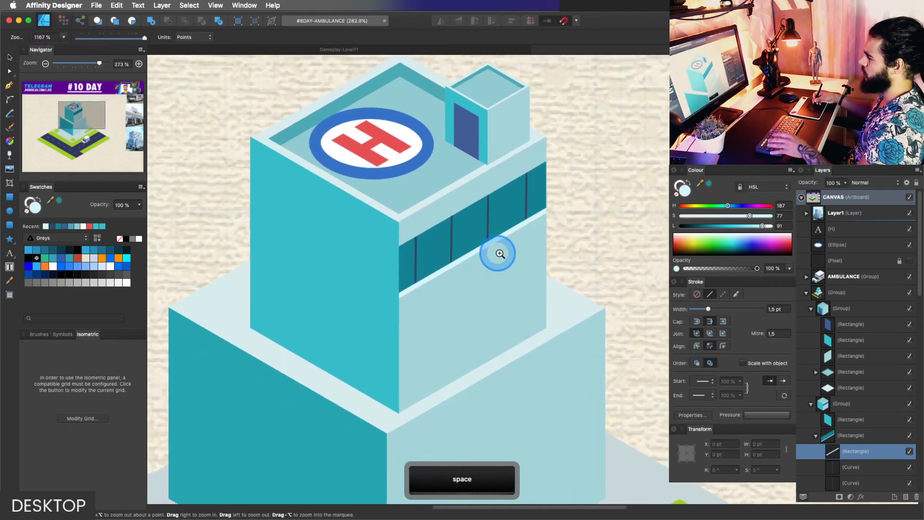
Move the window band with its contents slightly up the wall, to a Y position of 386.6 pt.
left_click(816, 435)
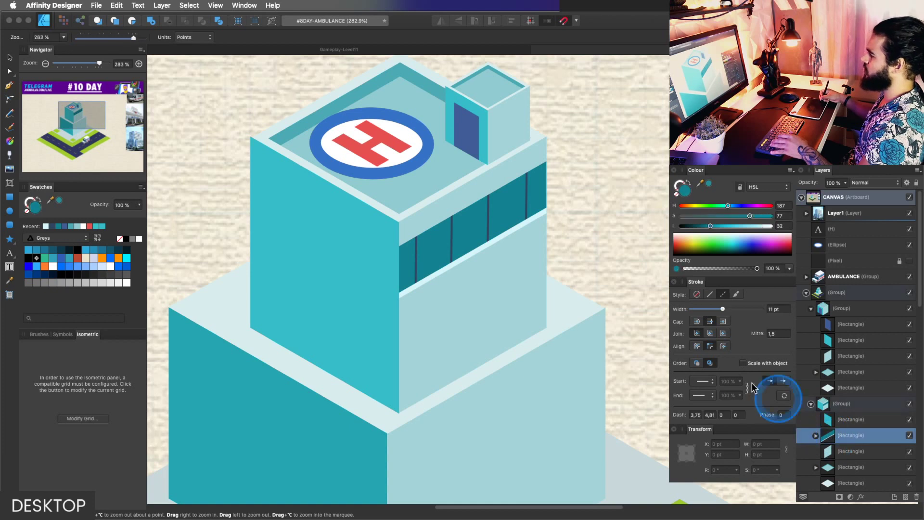
key("v")
left_click_drag(506, 224, 504, 239)
key("z")
key("space")
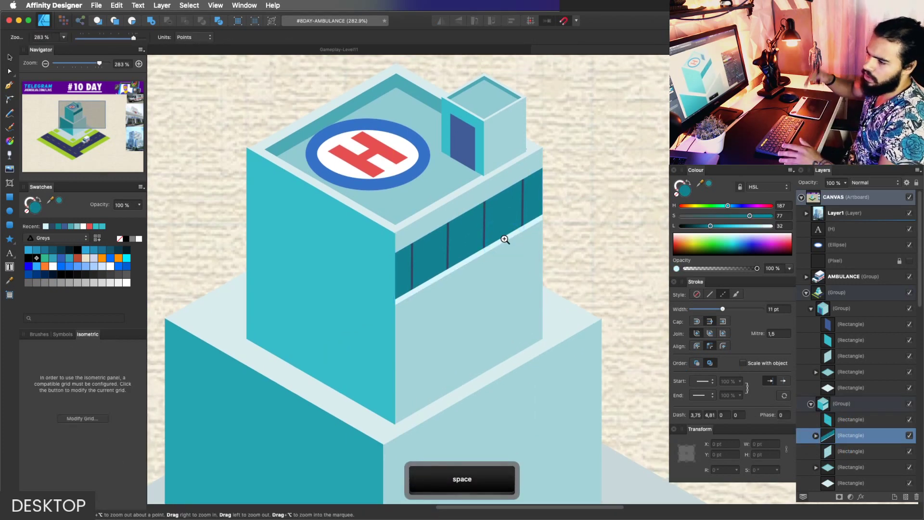
key("space")
mouse_move(505, 239)
left_mouse_down()
mouse_move(501, 262)
mouse_move(470, 260)
mouse_move(477, 231)
mouse_move(473, 250)
mouse_move(484, 257)
mouse_move(500, 236)
mouse_move(516, 239)
mouse_move(492, 230)
left_mouse_up()
key("z")
Give the window band a linear gradient from teal, HSL 187, 77, 32, to bright blue, HSL 200, 100, 47.
key("g")
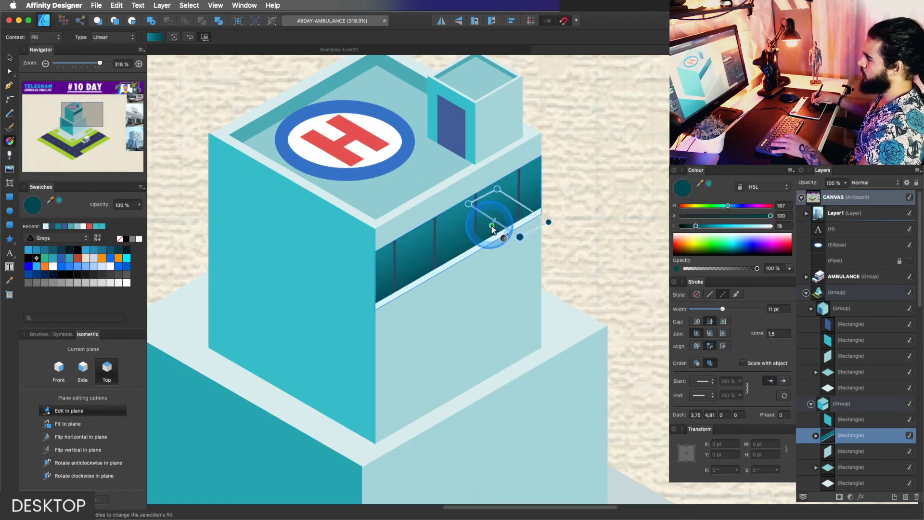
left_click(713, 226)
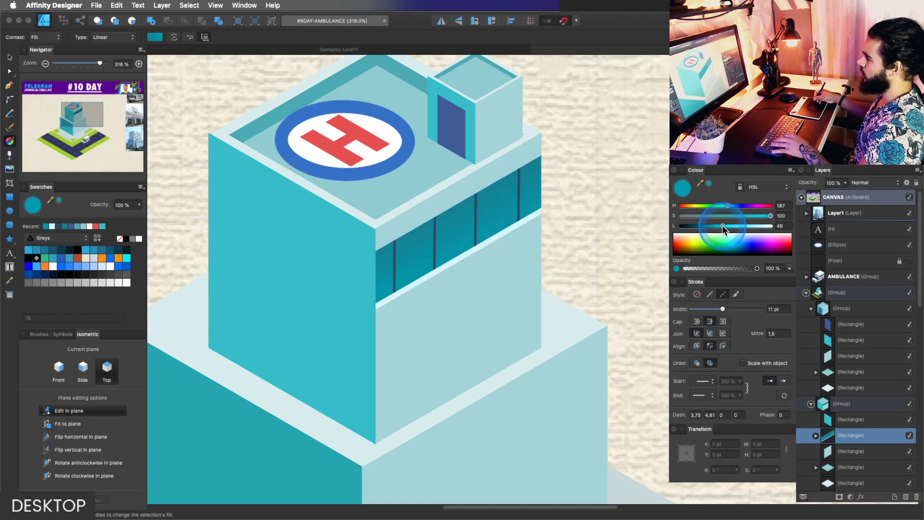
left_click_drag(723, 228, 732, 206)
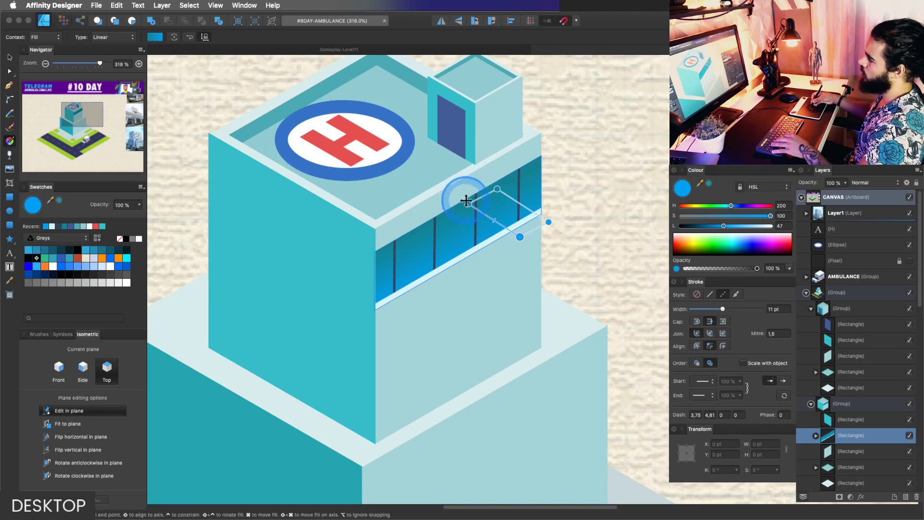
left_click(469, 203)
mouse_move(723, 228)
left_mouse_down()
mouse_move(702, 228)
mouse_move(711, 229)
left_mouse_up()
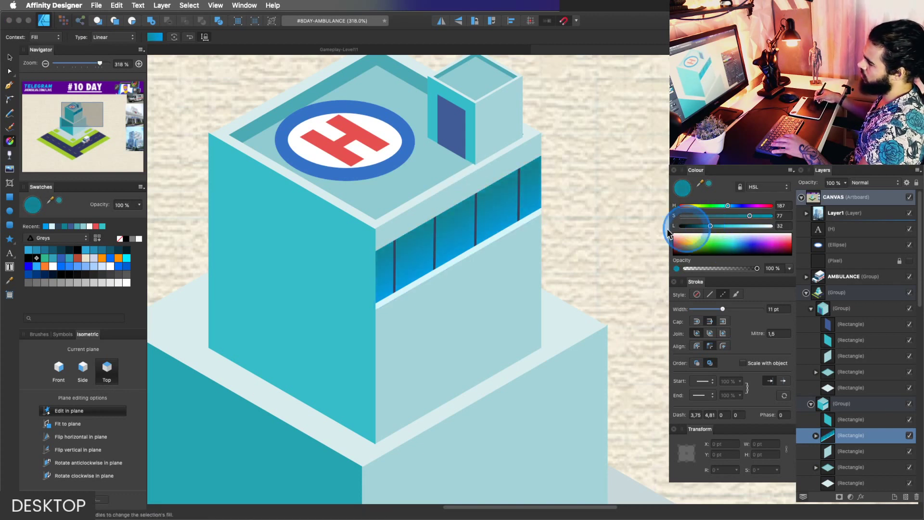
key("z")
key("v")
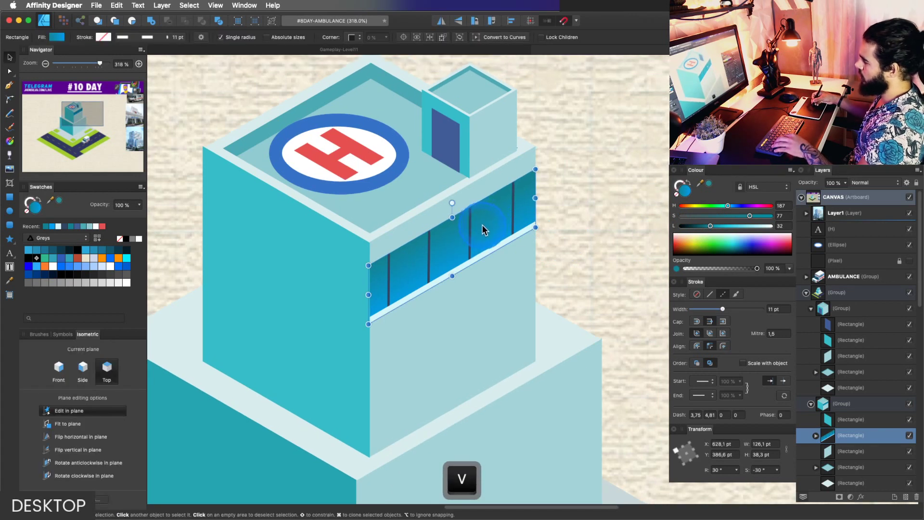
Draw a slanted four-sided reflection shape, about 31.1 by 51.5 pt, across the right half of the window band with the Pen tool.
key("p")
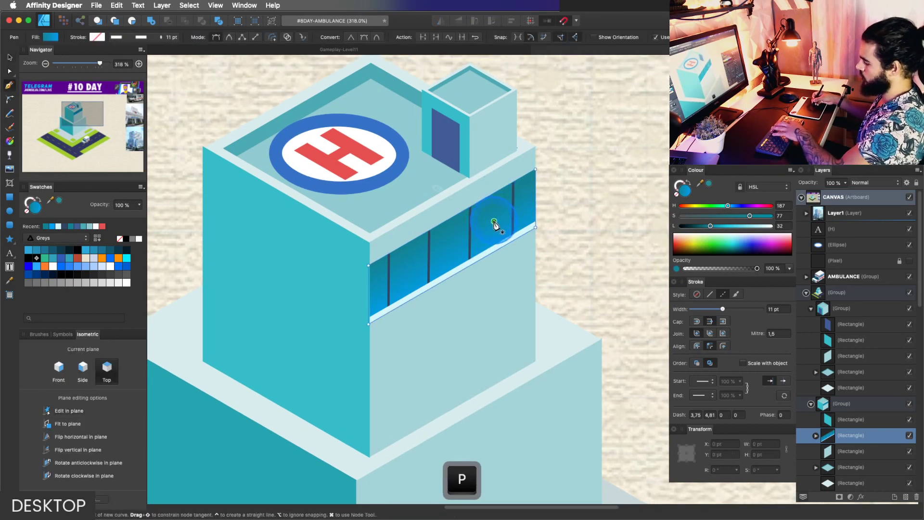
left_click(508, 185)
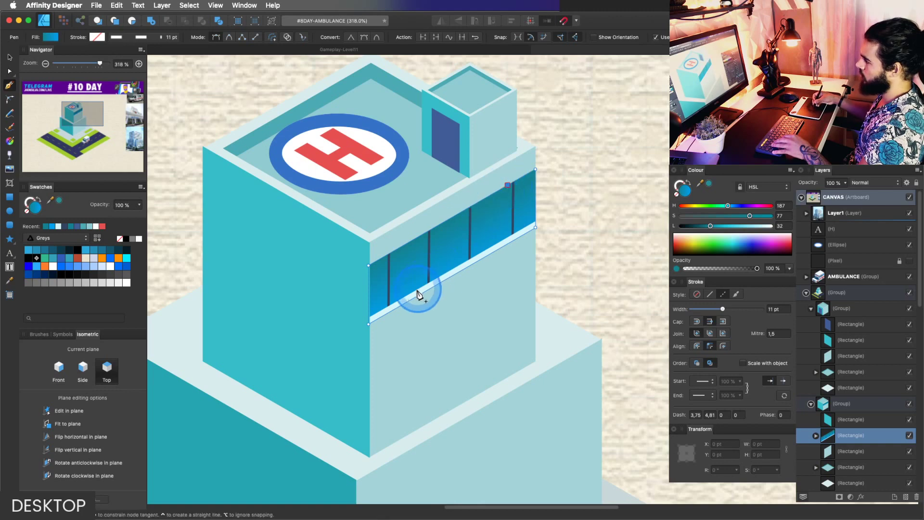
left_click(471, 262)
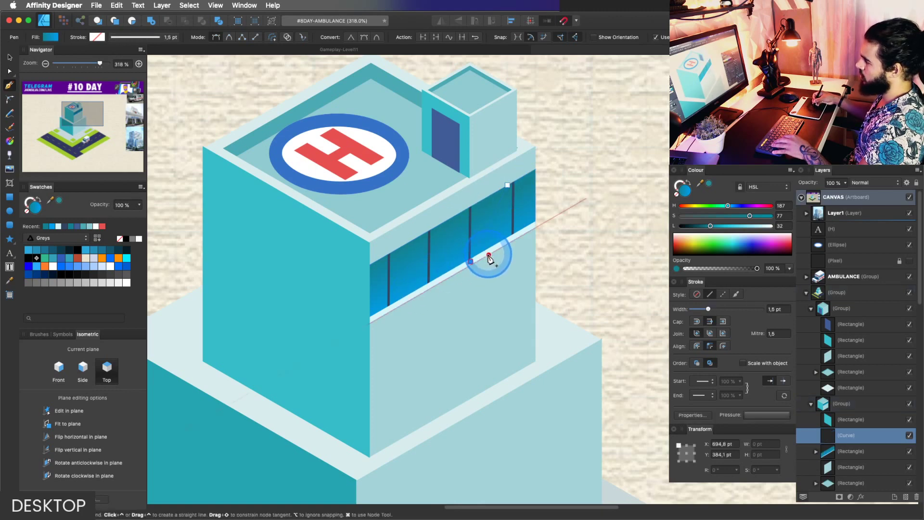
left_click(489, 256)
key("v")
key("z")
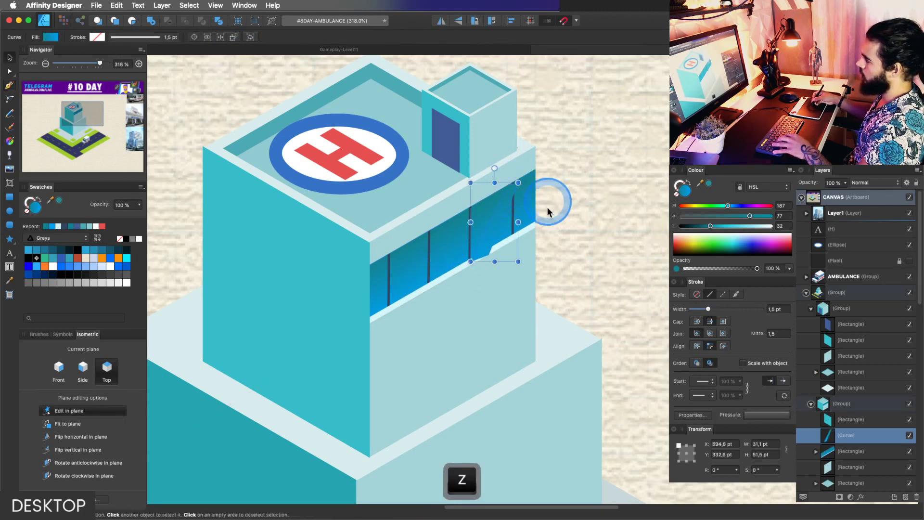
Fill the slanted reflection shape with white and nest it inside the window band rectangle so that the band clips it.
left_click_drag(490, 221, 540, 219)
key("v")
left_click(772, 226)
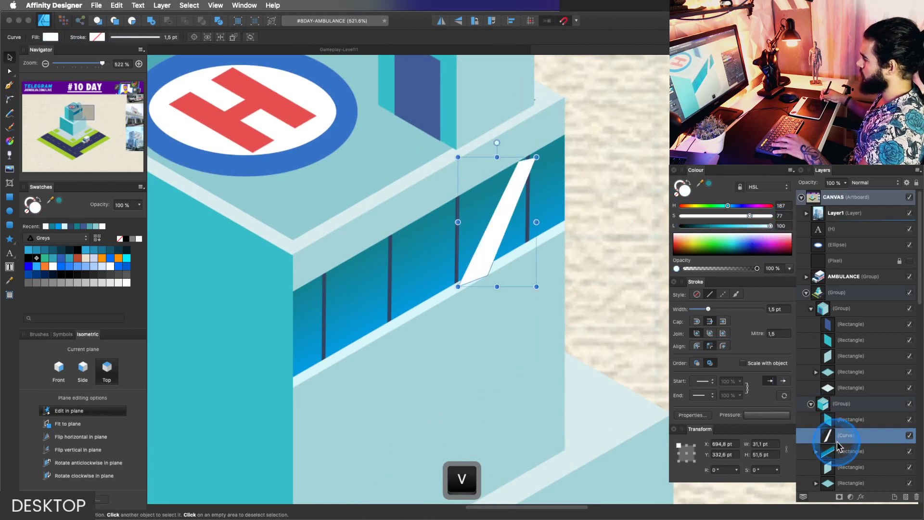
left_click_drag(840, 435, 847, 454)
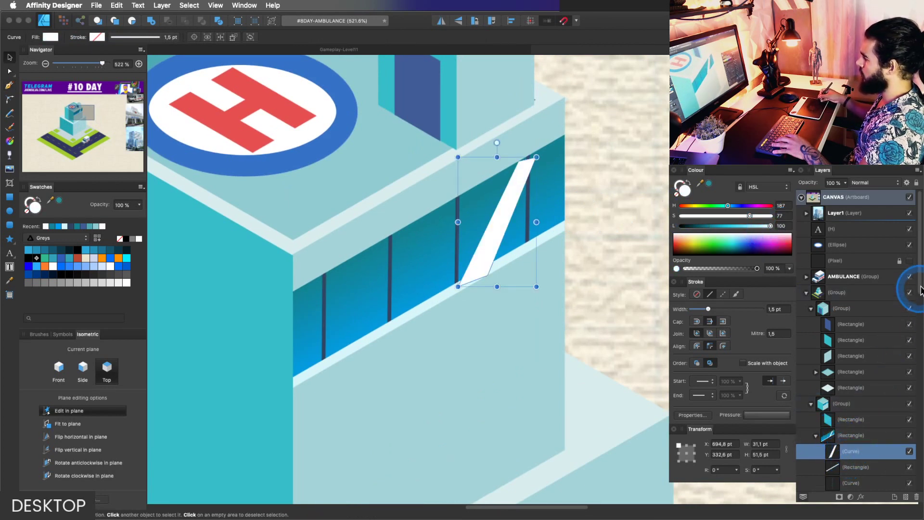
Reposition the reflection's lower-right and upper-right nodes so that the streak spans the band's height with slanted, parallel sides.
scroll(907, 298, "down", 2)
key("a")
left_click(492, 264)
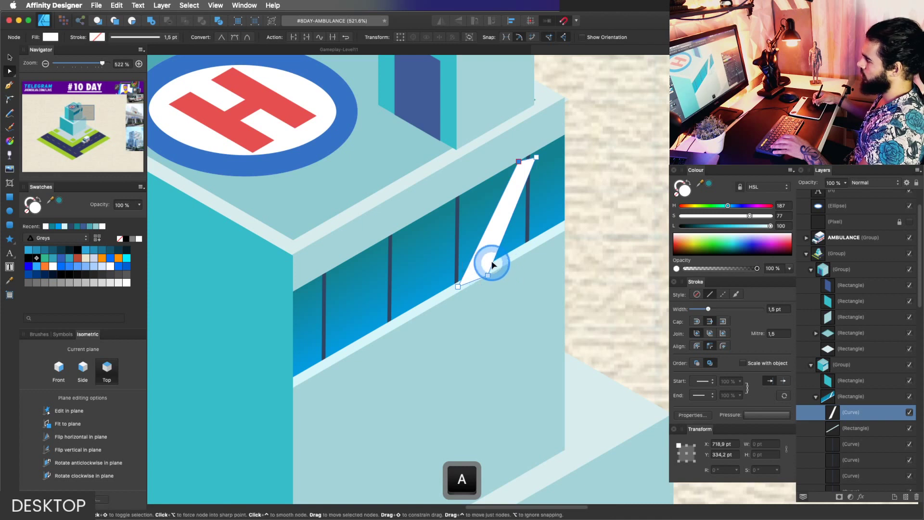
left_click_drag(491, 263, 492, 264)
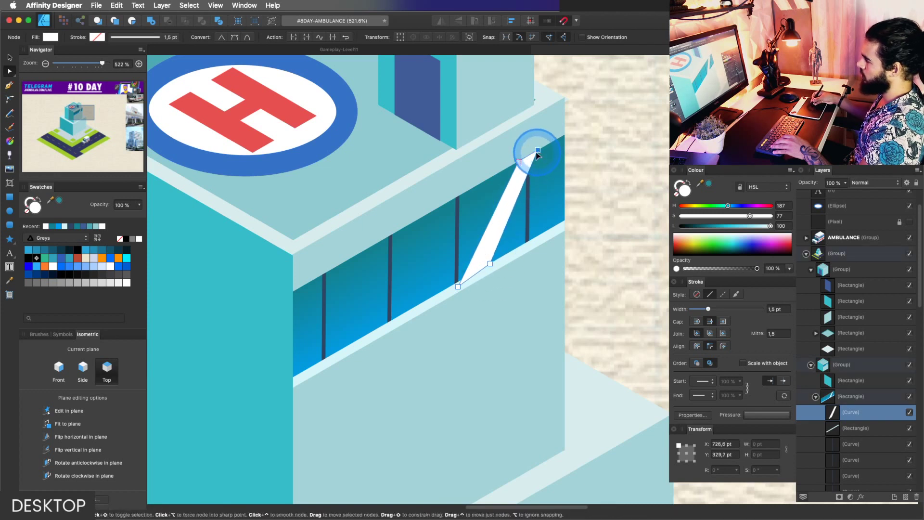
key("z")
left_click_drag(512, 162, 433, 206)
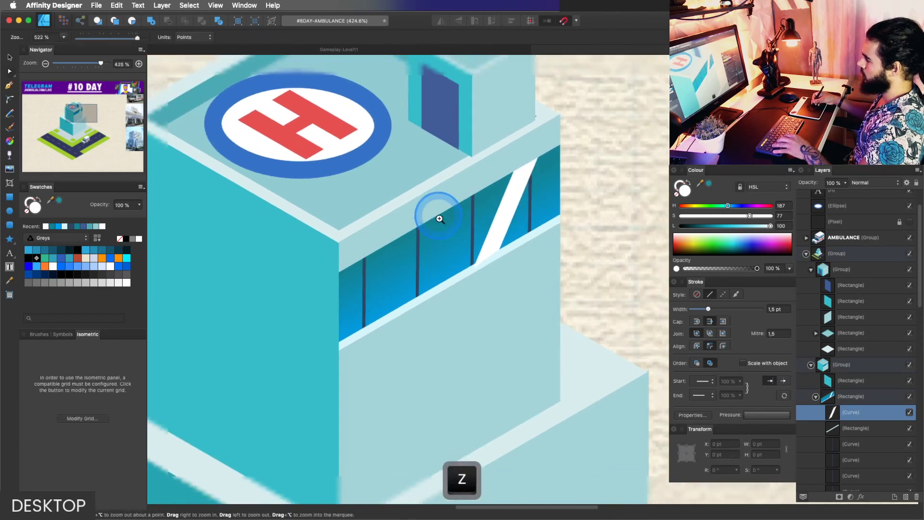
Fade the white reflection with a linear transparency gradient running down its length.
key("v")
key("y")
left_click_drag(499, 146, 532, 258)
key("a")
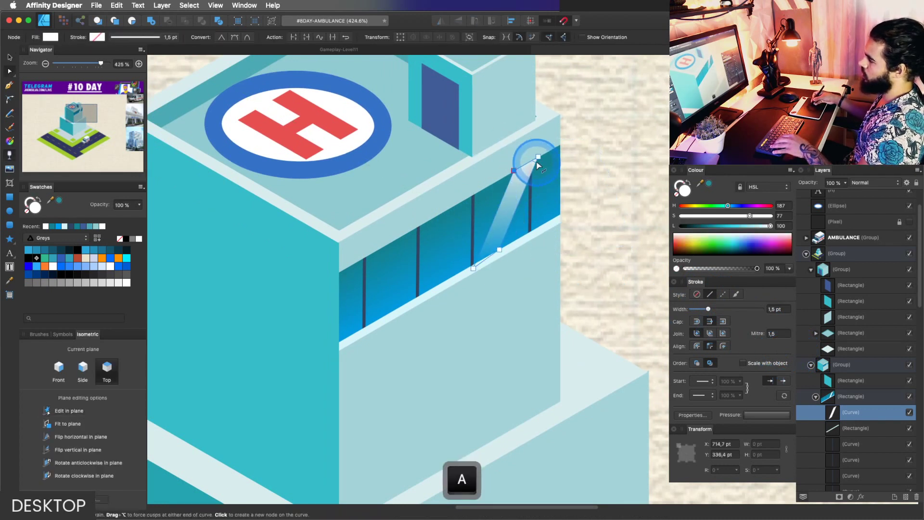
key("z")
left_click_drag(531, 161, 503, 179)
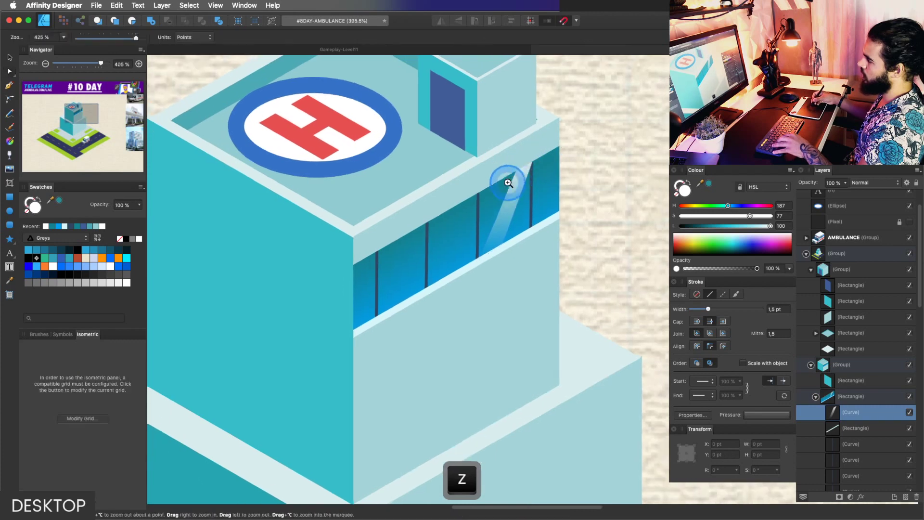
Duplicate the faded reflection and place the copy over the panes in the left half of the window band.
key("v")
key("alt")
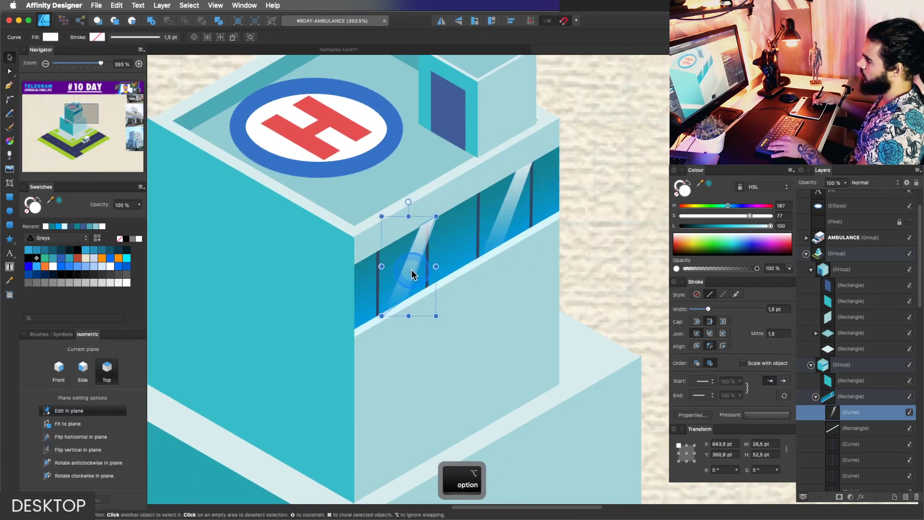
left_click_drag(412, 270, 400, 275)
key("z")
left_click_drag(502, 236, 277, 351)
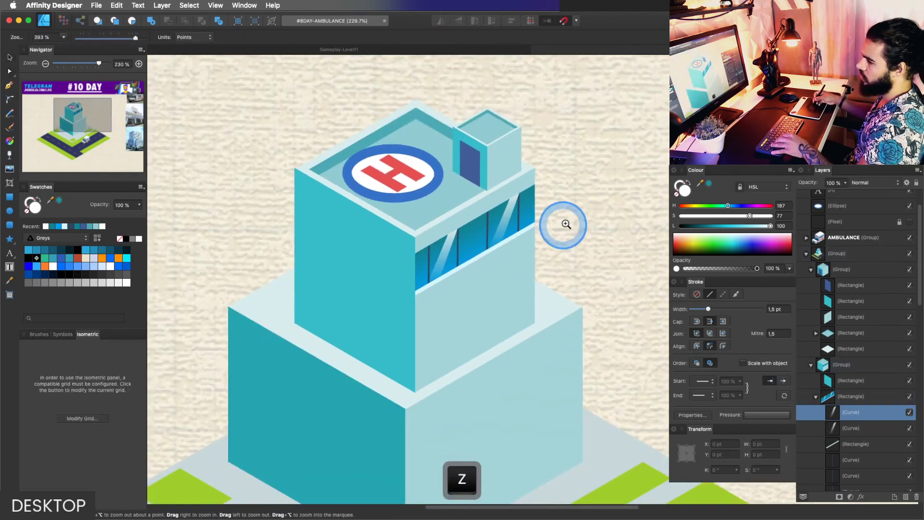
Check the outlines of both glass reflections in the window band and save the document.
left_click_drag(566, 225, 450, 304)
key("a")
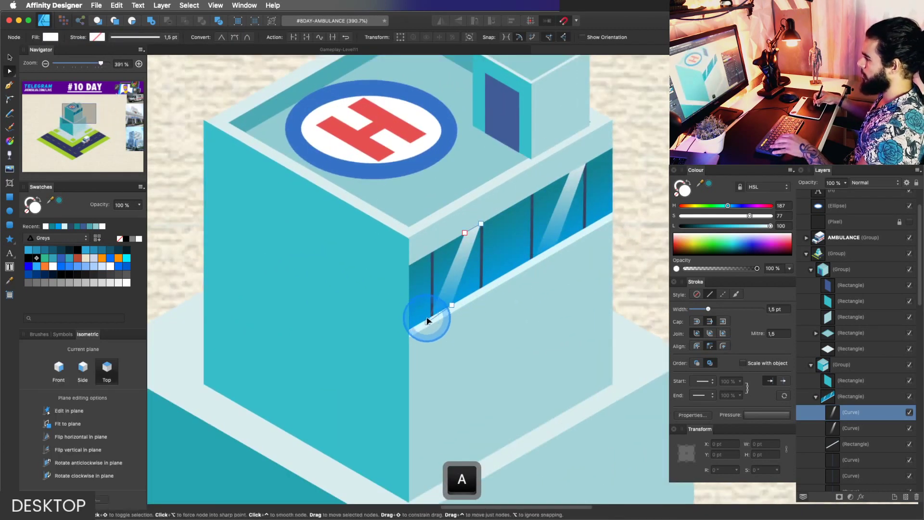
left_click(548, 246)
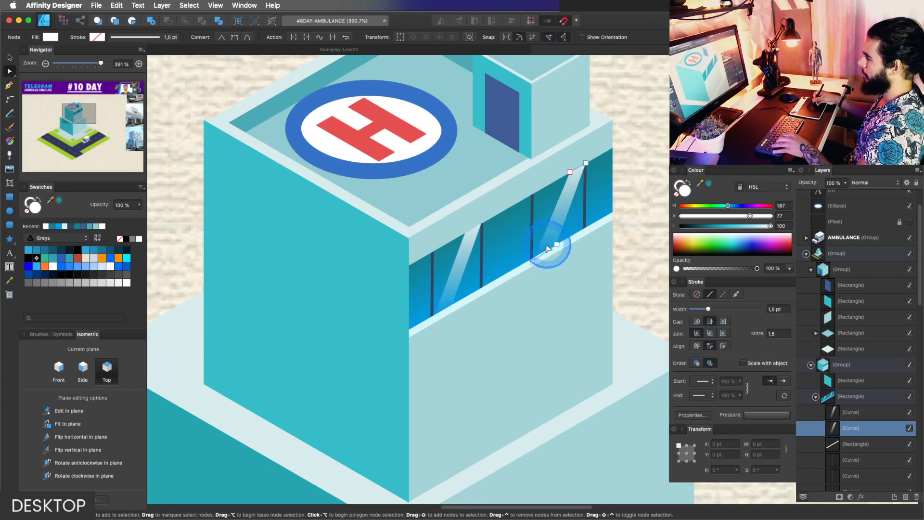
key("z")
mouse_move(538, 261)
left_mouse_down()
mouse_move(449, 269)
mouse_move(520, 268)
mouse_move(532, 289)
mouse_move(476, 208)
mouse_move(522, 204)
mouse_move(505, 254)
left_mouse_up()
key("super+s")
Duplicate the whole window band straight down the right wall as a second row of windows and save the document.
left_click(816, 397)
left_click(839, 397)
key("z")
key("space")
key("v")
key("z")
key("v")
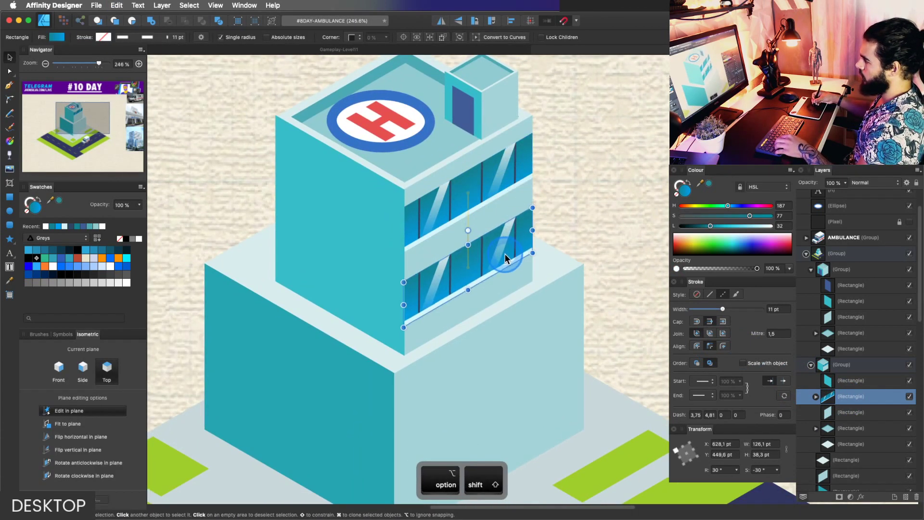
key("z")
key("super+s")
scroll(526, 240, "left", 3)
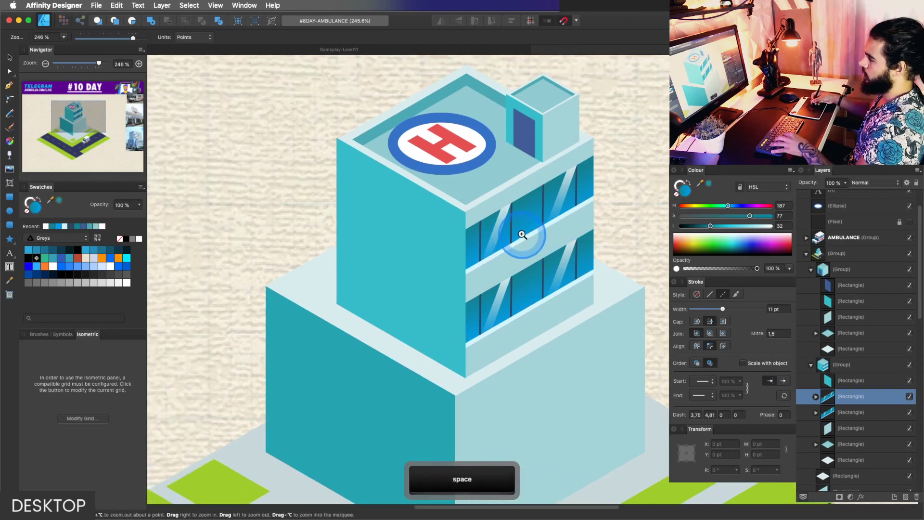
Select both window bands on the right wall together and save the document.
key("v")
left_click(541, 209, "shift")
key("space")
left_click_drag(548, 258, 525, 263)
key("super+s")
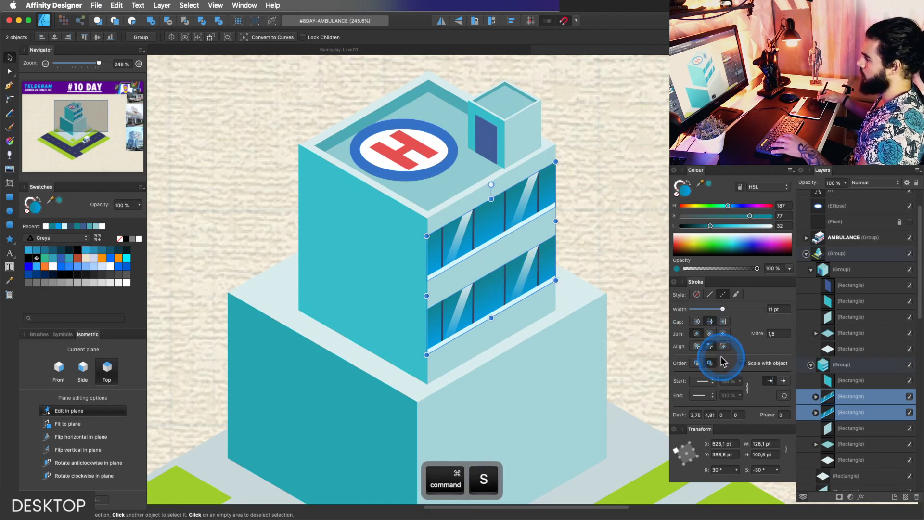
Bring up the document's symbol library.
left_click(63, 334)
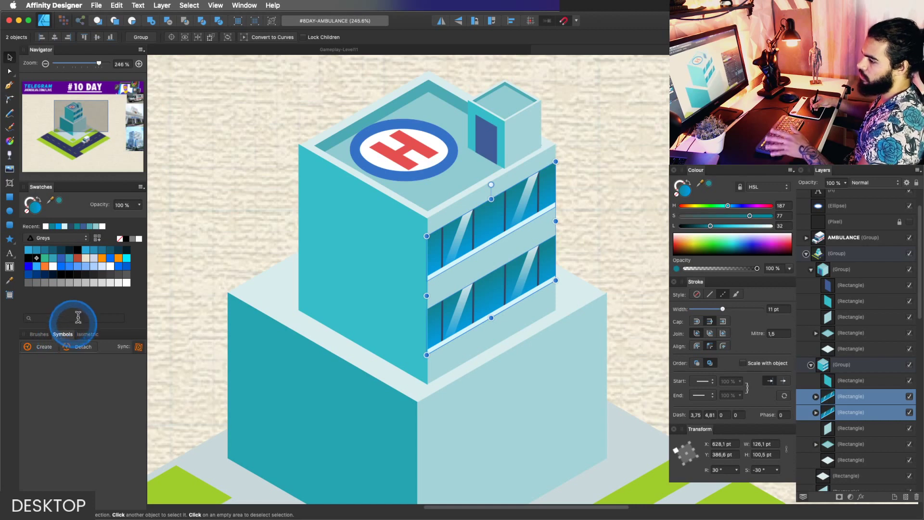
left_click(215, 5)
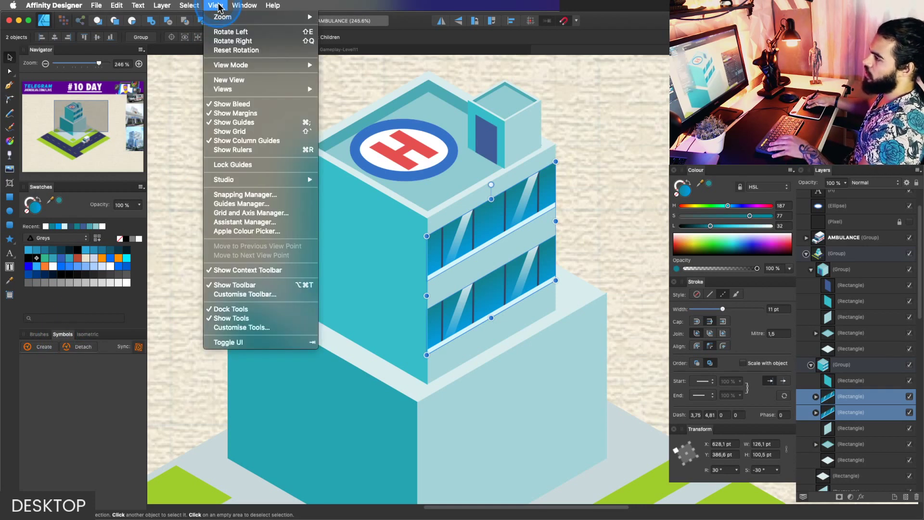
left_click(249, 181)
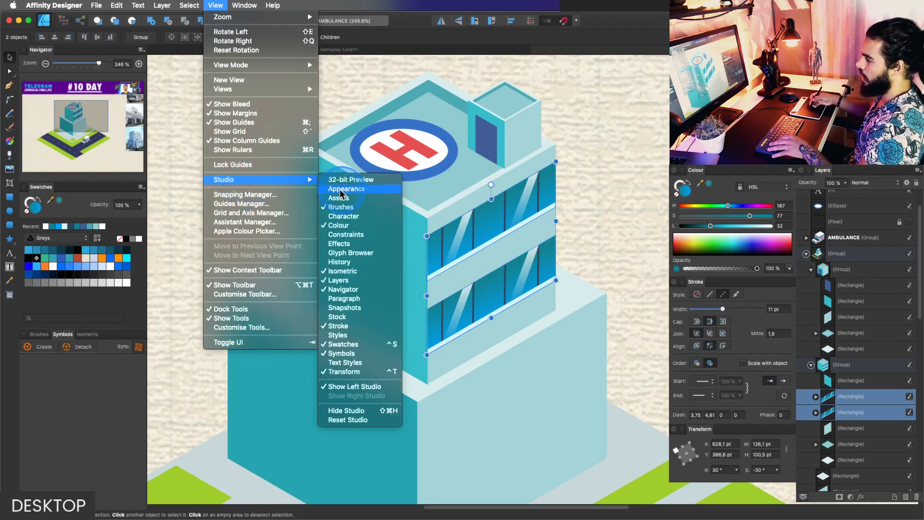
left_click(345, 357)
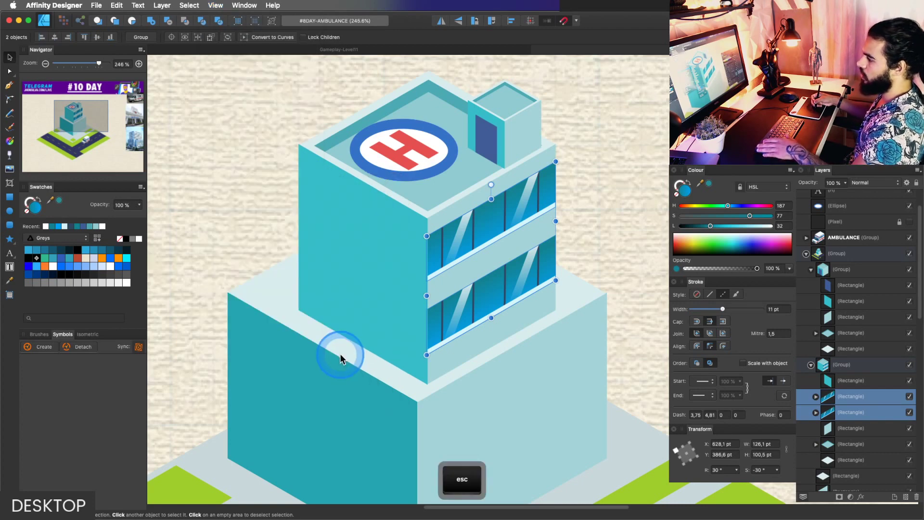
left_click_drag(346, 308, 341, 322)
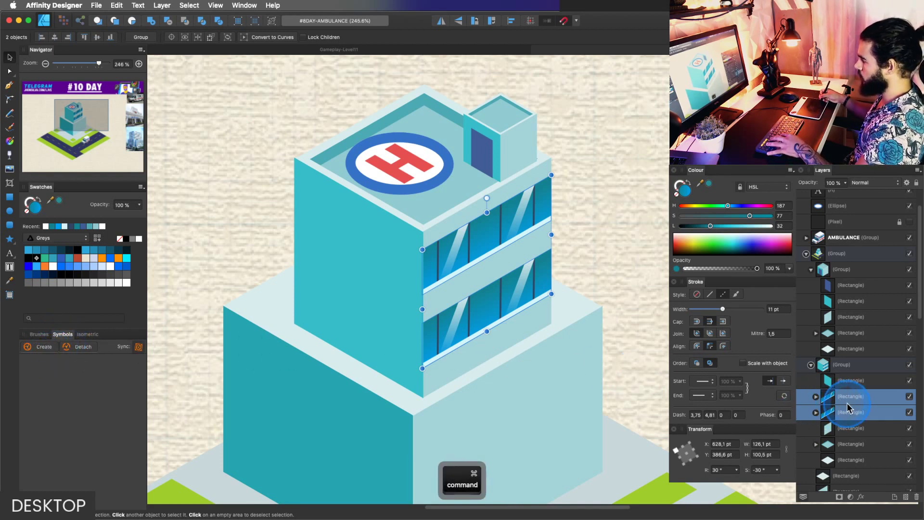
key("super+g")
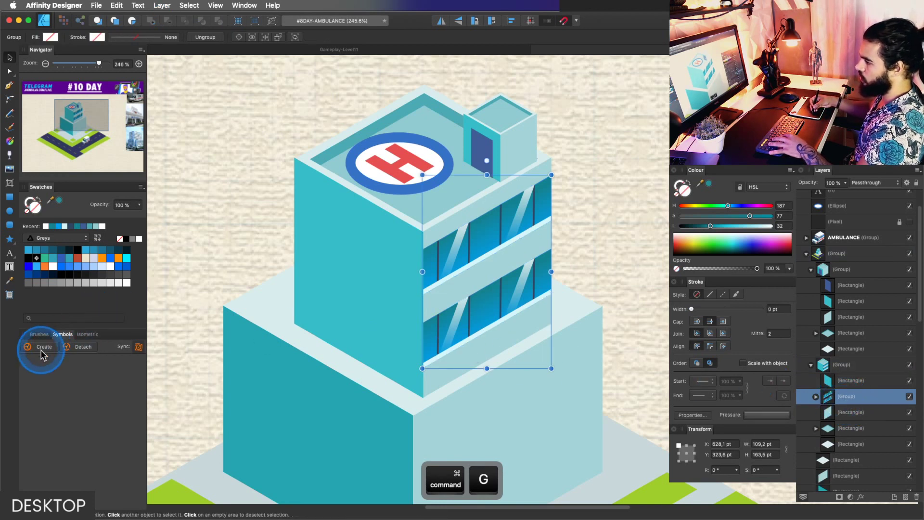
left_click(43, 346)
left_click(489, 328)
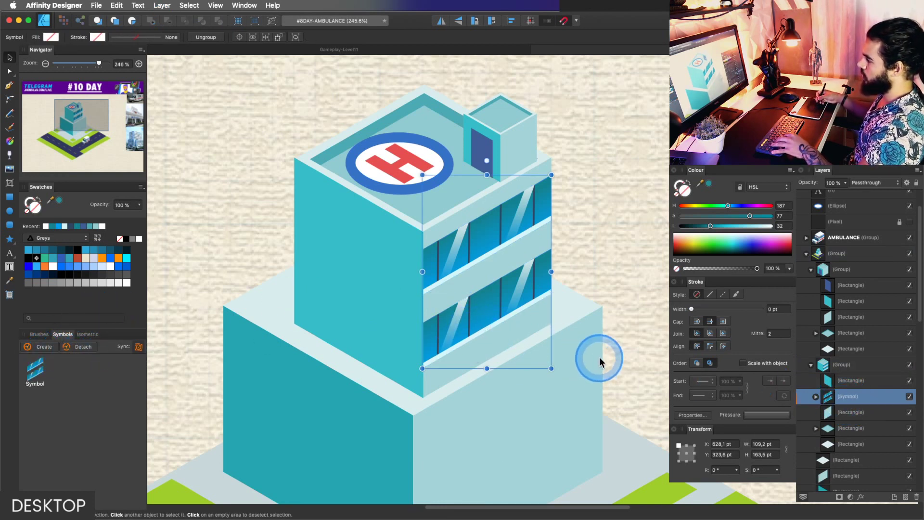
key("super+z")
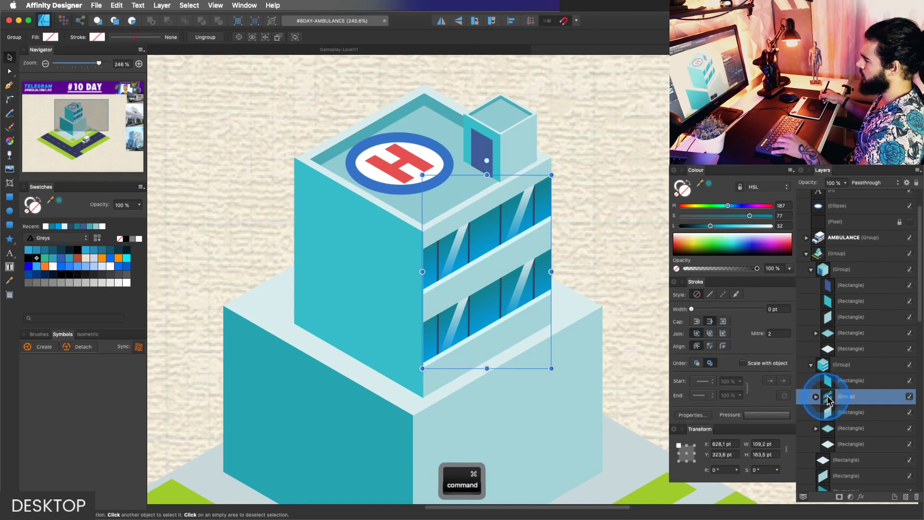
key("super+z")
key("super+z")
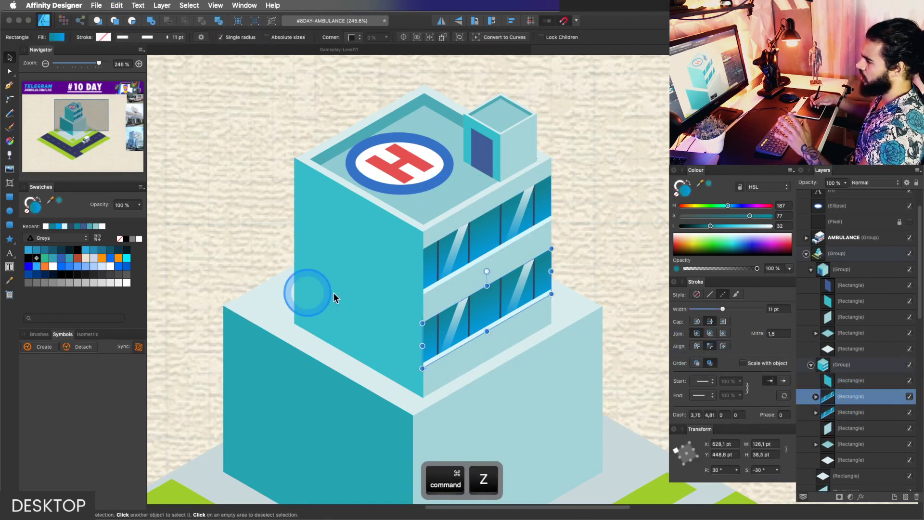
Create a symbol from the upper window band on the right wall.
left_click(834, 405)
left_click(842, 412)
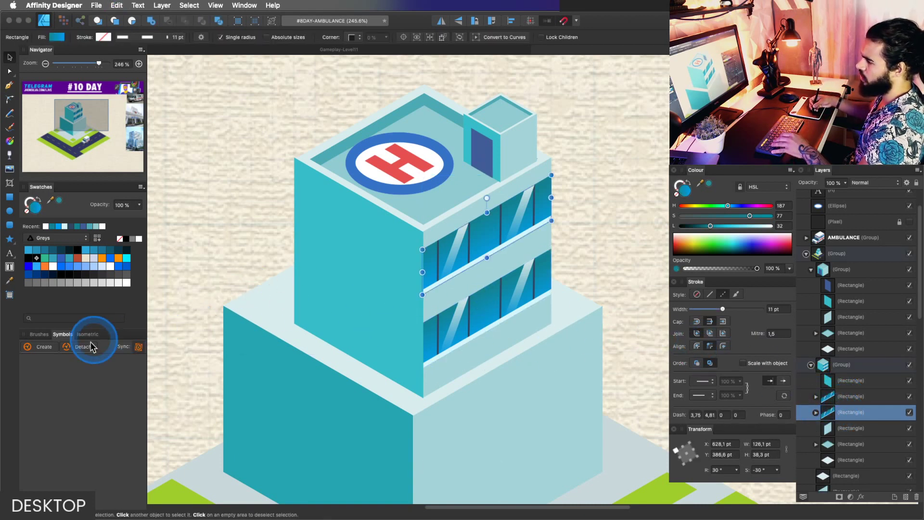
left_click(40, 347)
left_click(36, 370)
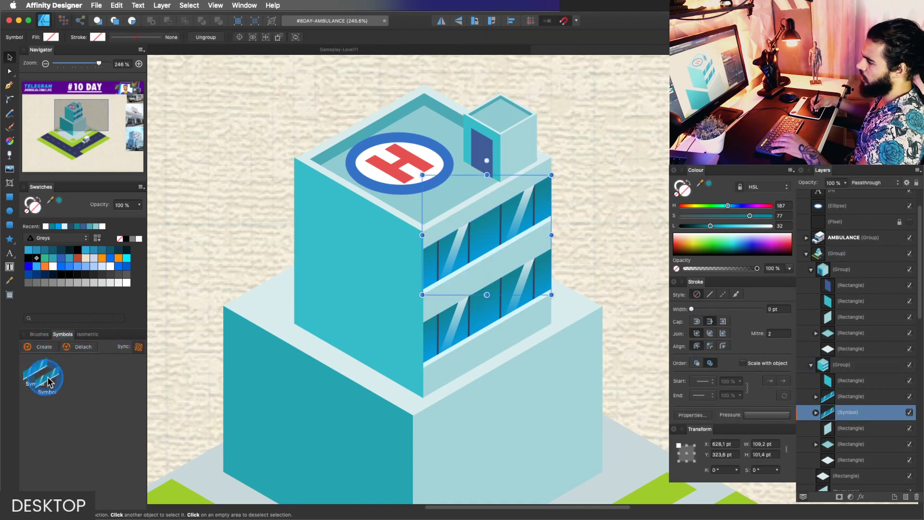
Place two instances of the window symbol on the tower's left wall, mirrored onto that plane and aligned with the right wall's bands.
left_click_drag(48, 381, 388, 261)
key("ctrl+v")
left_click_drag(417, 192, 424, 345)
key("z")
key("v")
key("z")
Try shifting the near-corner reflection inside the left wall's lower window symbol, and undo the move.
left_click(492, 337)
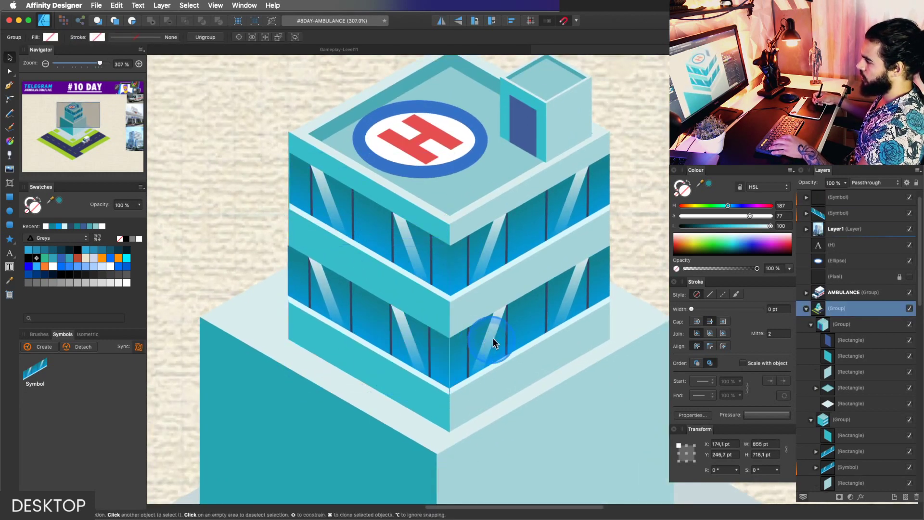
key("v")
key("z")
key("v")
left_click(413, 336)
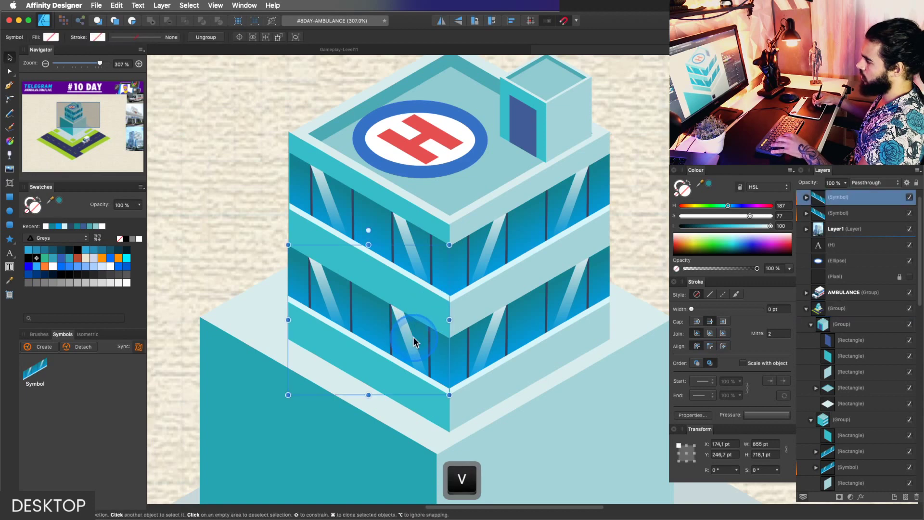
scroll(419, 340, "up", 2)
left_click_drag(423, 343, 406, 330)
key("z")
key("space")
key("v")
left_click(411, 348, "super")
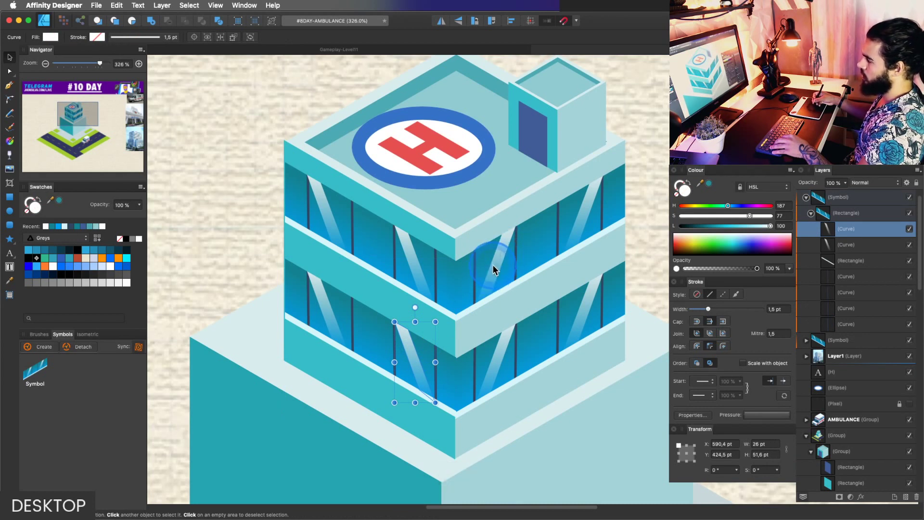
key("space")
left_click_drag(486, 271, 483, 270)
key("v")
left_click_drag(406, 361, 382, 348)
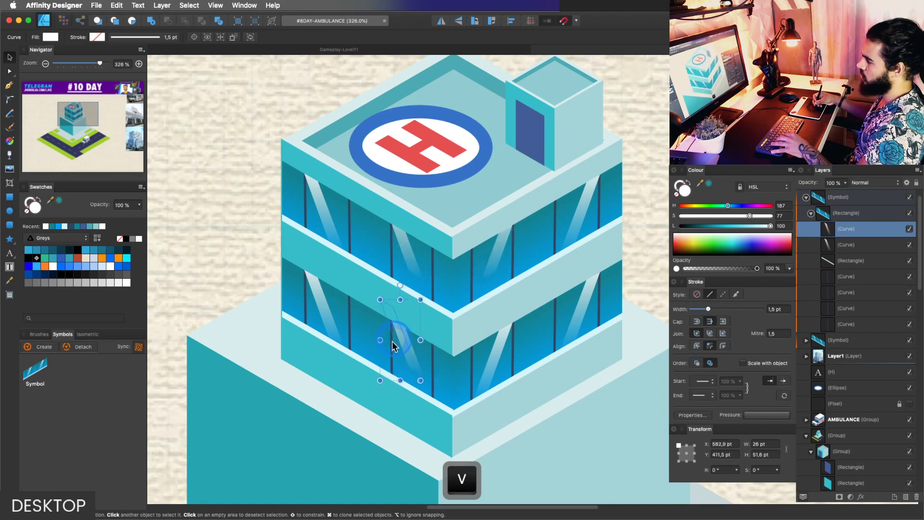
key("super+z")
Delete the lower window band on the right wall that is not a symbol instance.
left_click(515, 331)
key("space")
left_click_drag(515, 331, 502, 323)
key("space")
key("v")
key("space")
key("v")
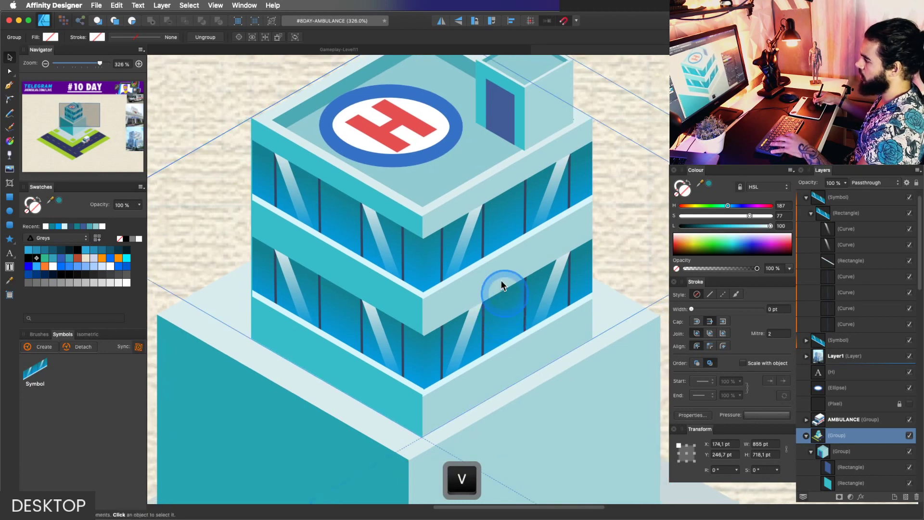
left_click(510, 319, "super")
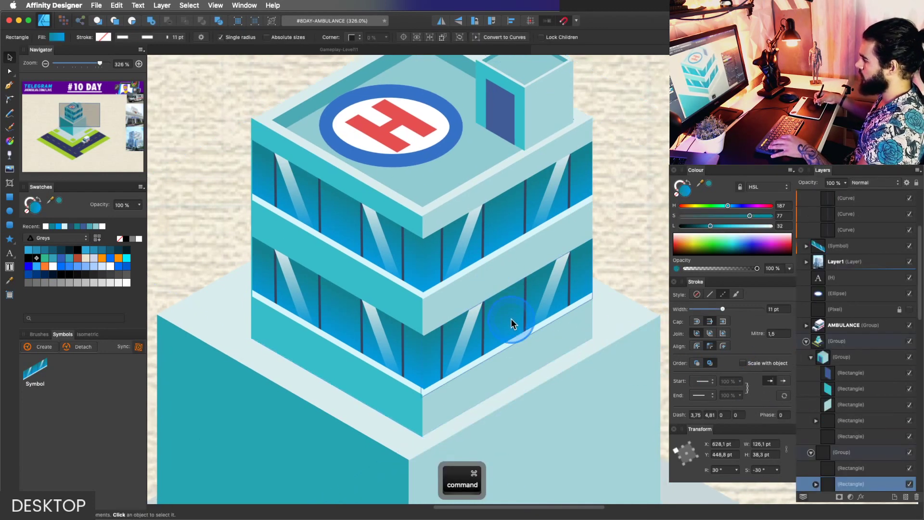
left_click_drag(918, 311, 918, 335)
key("q")
Duplicate the right wall's upper window symbol straight down to form the lower window row.
left_click(501, 235)
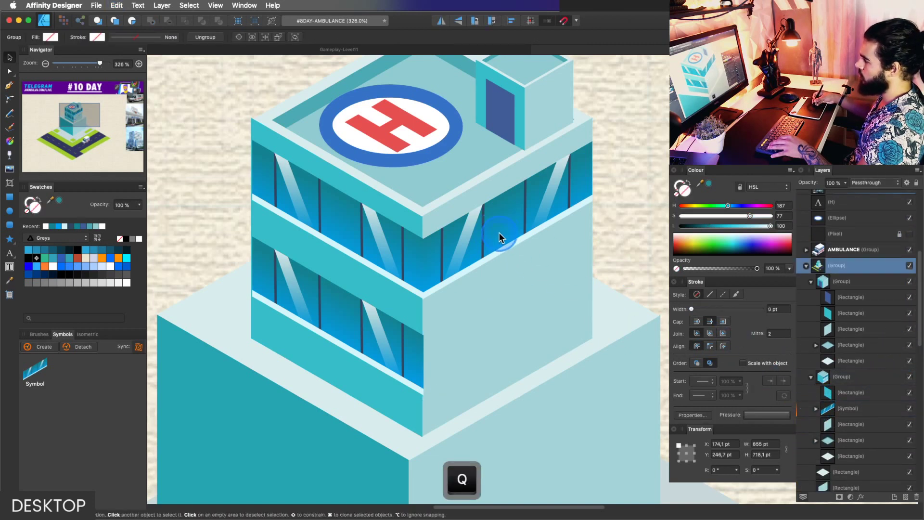
double_click(498, 232)
double_click(500, 231)
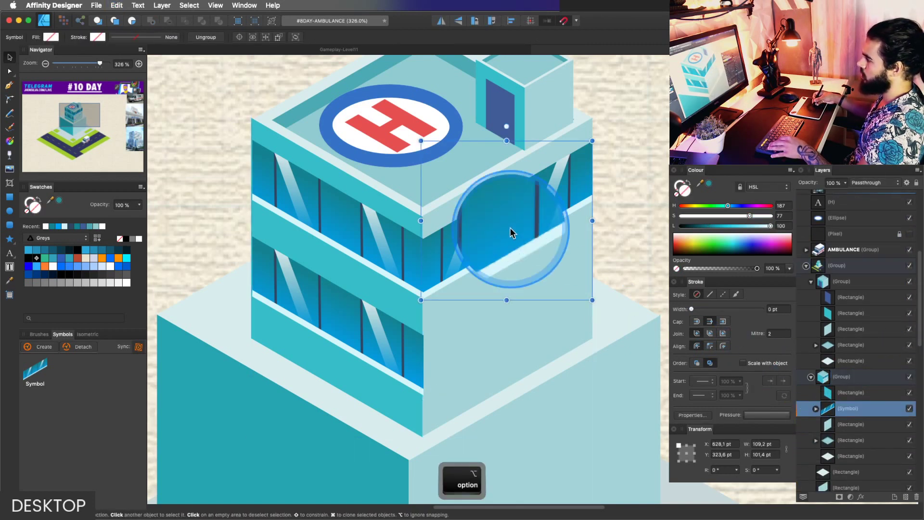
mouse_move(510, 231)
left_mouse_down()
mouse_move(520, 322)
mouse_move(465, 334)
left_mouse_up()
key("z")
key("v")
Try moving the near-corner reflection in the left wall's upper window symbol, and undo the change.
left_click(466, 333, "super")
left_click(405, 263, "super")
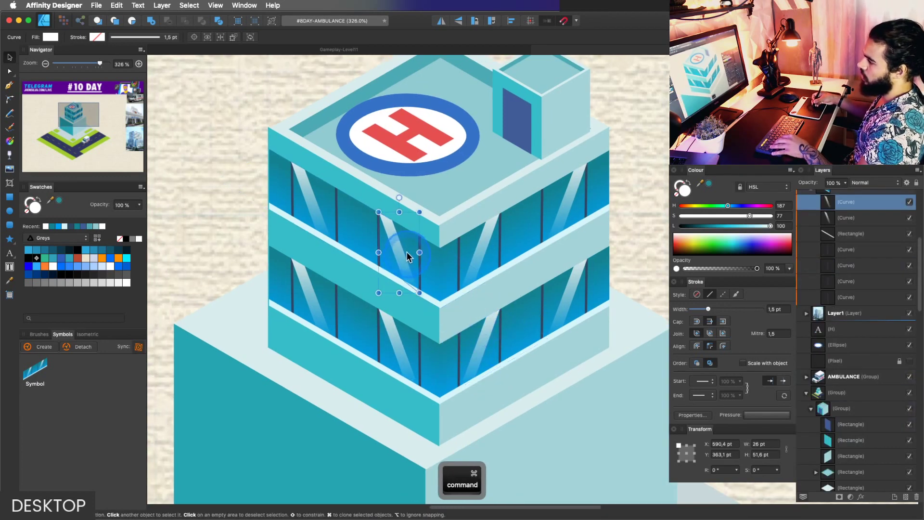
left_click_drag(406, 252, 241, 316)
key("super+z")
key("space")
key("z")
left_click_drag(393, 296, 595, 293)
key("space")
left_click_drag(410, 313, 412, 288)
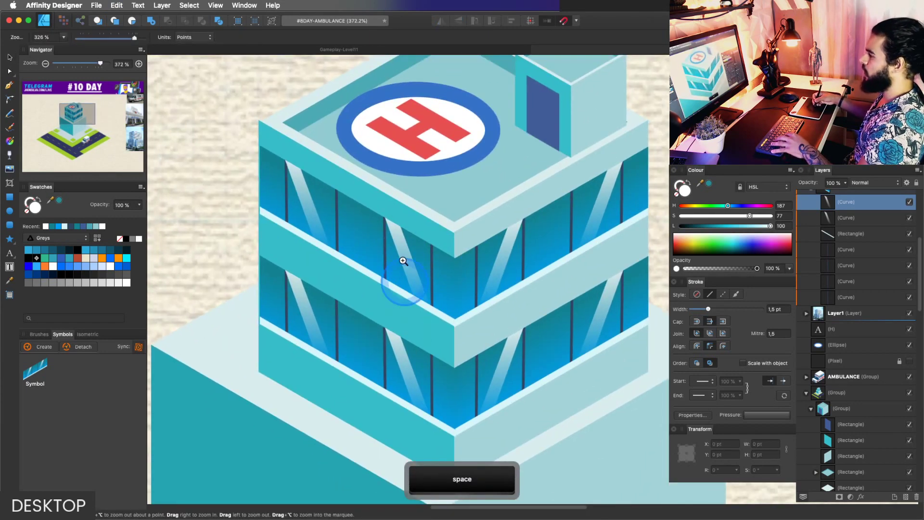
key("v")
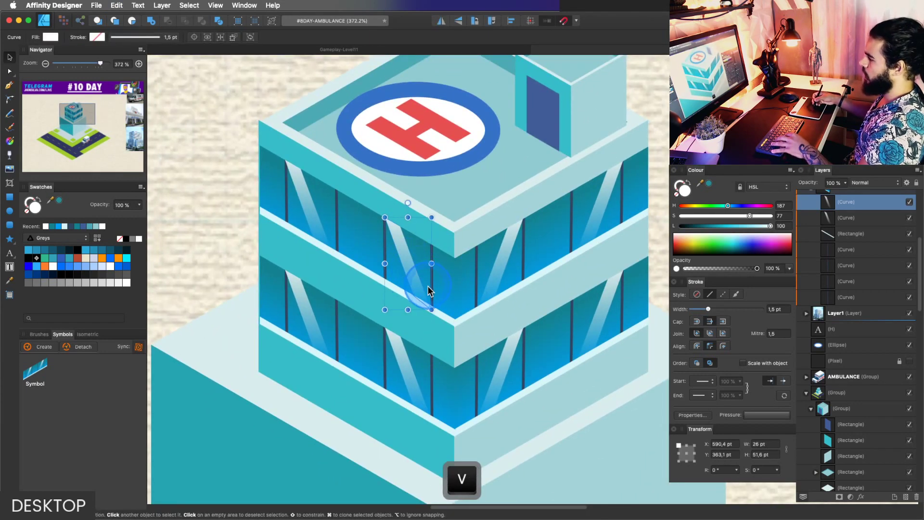
left_click(404, 367, "shift")
key("super+z")
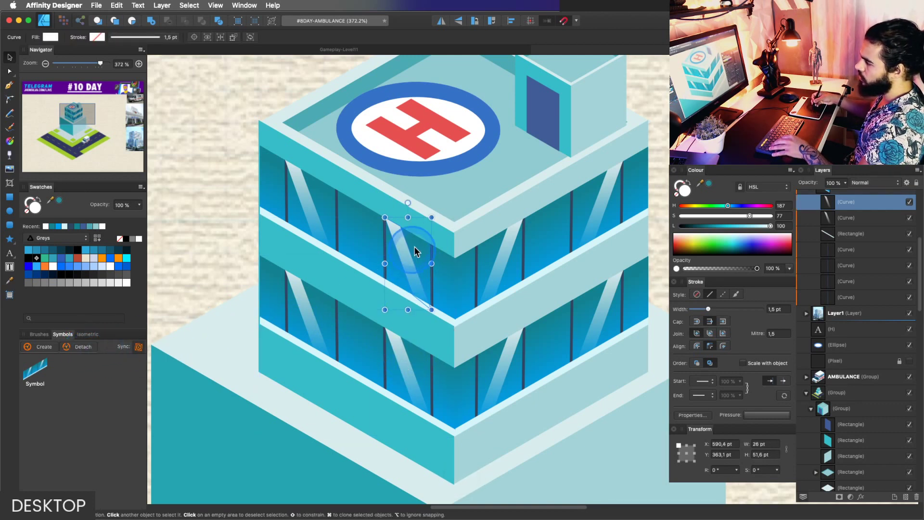
Flip the near-corner reflection in only the left wall's upper band to slant the opposite way, adjusting its shear to about -1.2° and its position.
key("v")
left_click_drag(363, 232, 424, 244)
key("ctrl+v")
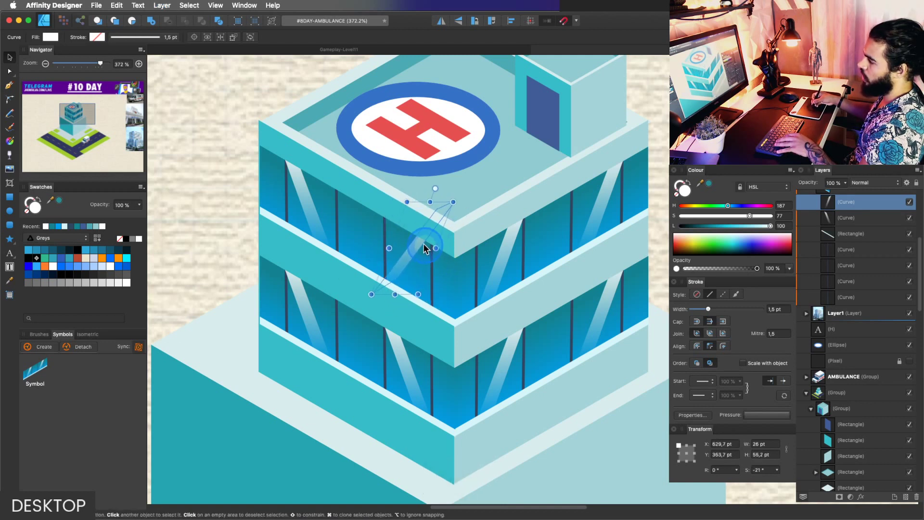
left_click_drag(430, 202, 419, 188)
mouse_move(407, 227)
left_mouse_down()
mouse_move(359, 221)
mouse_move(405, 232)
left_mouse_up()
mouse_move(421, 178)
left_mouse_down()
mouse_move(400, 172)
mouse_move(408, 182)
left_mouse_up()
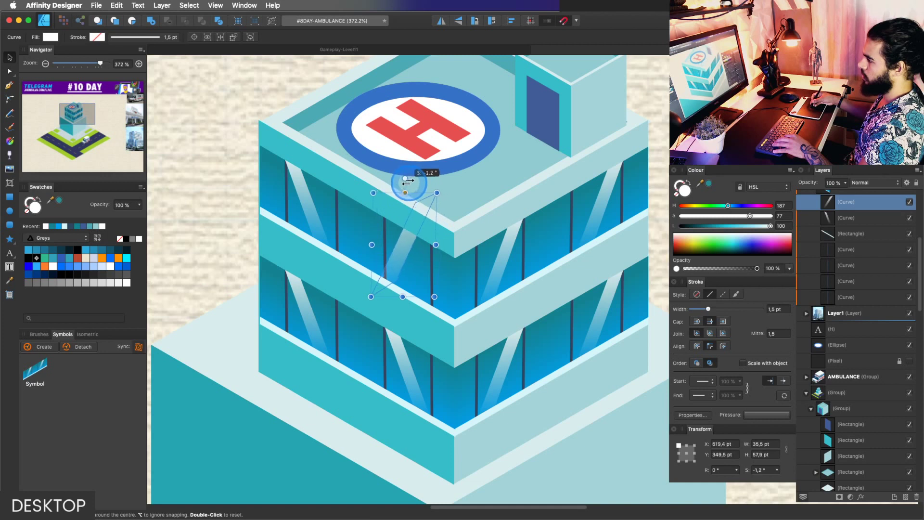
left_click_drag(414, 220, 417, 218)
Recolour the dark stop of the left wall's upper band gradient to deep blue with hue 208, saturation 77 and lightness 22.
left_click(423, 281)
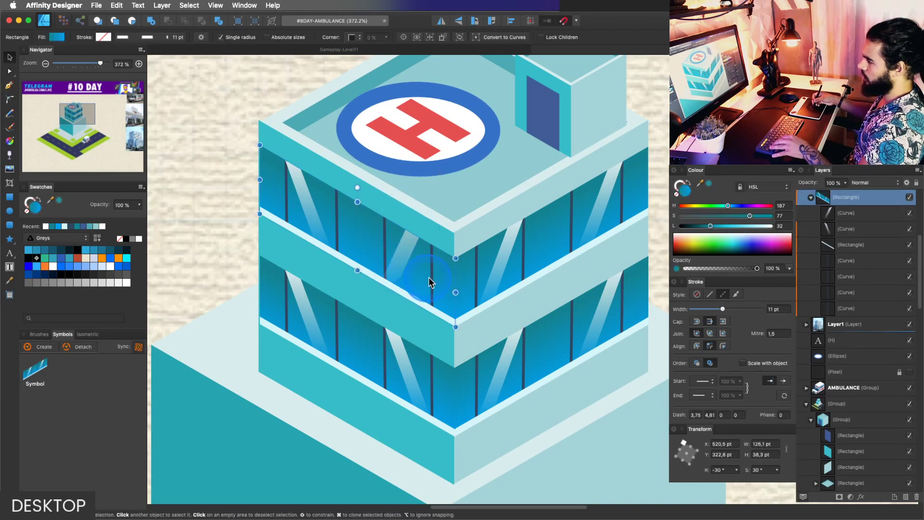
left_click(113, 341)
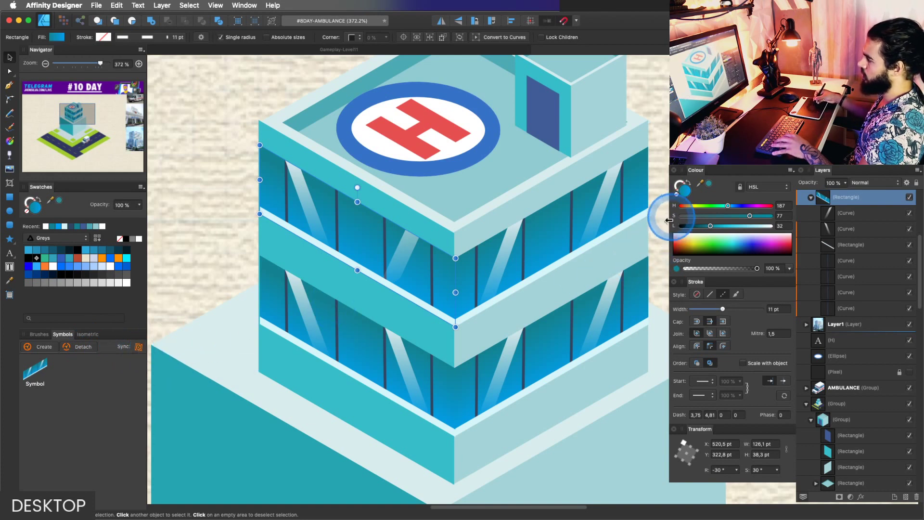
key("g")
left_click(343, 203)
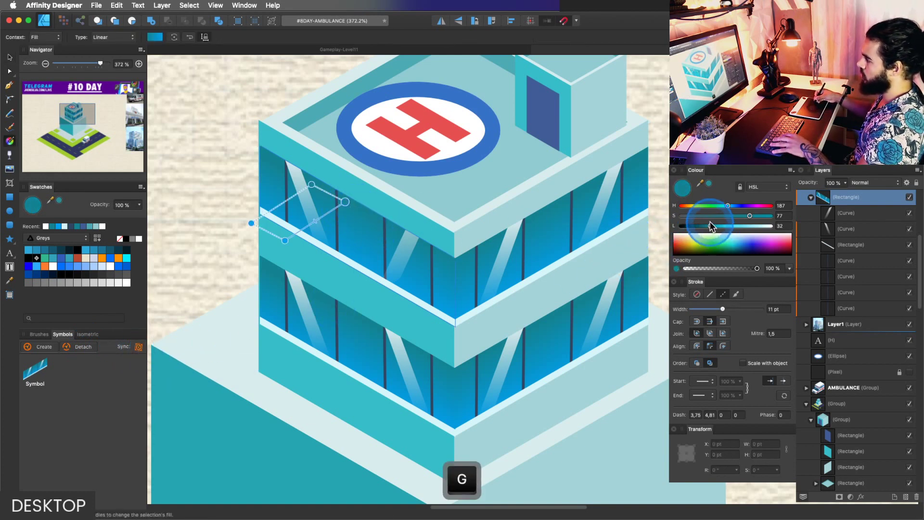
left_click_drag(711, 226, 704, 228)
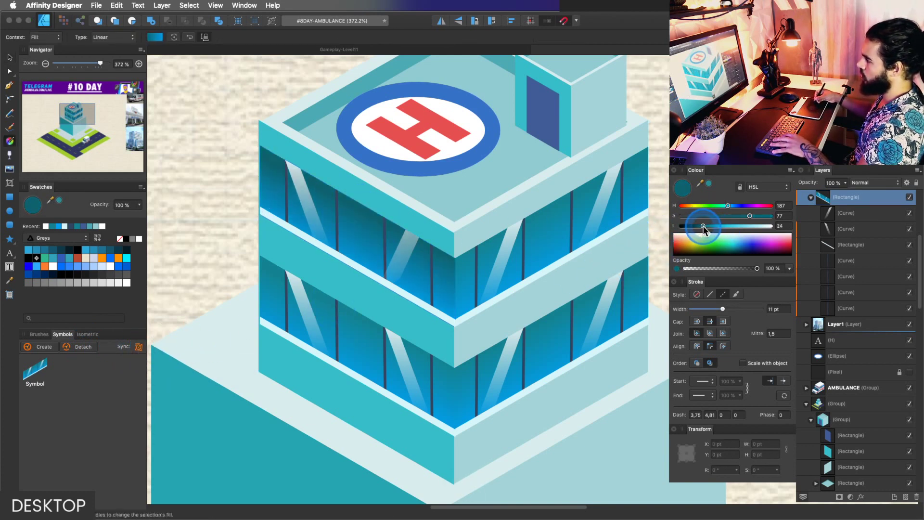
left_click(732, 206)
left_click(677, 247)
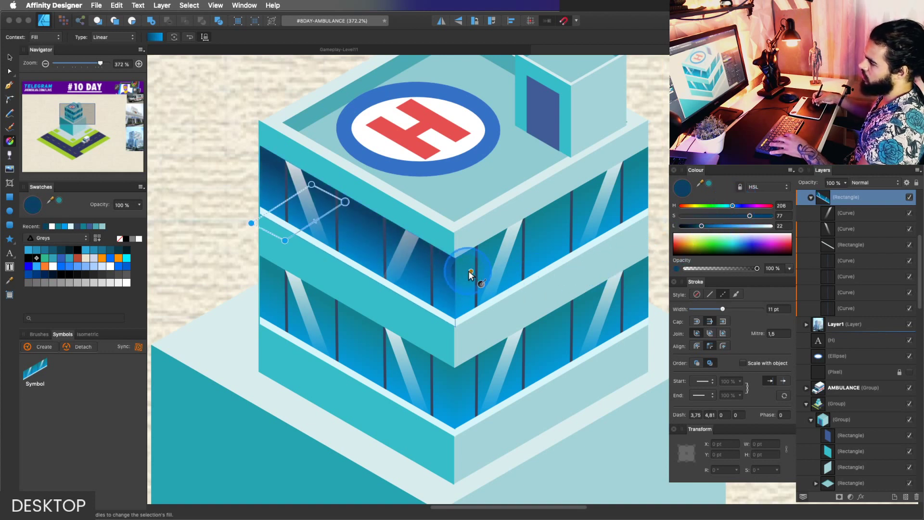
Apply the dark blue gradient style of the left wall's upper window band to the lower band on the same wall.
key("v")
key("super+c")
left_click_drag(392, 242, 363, 335)
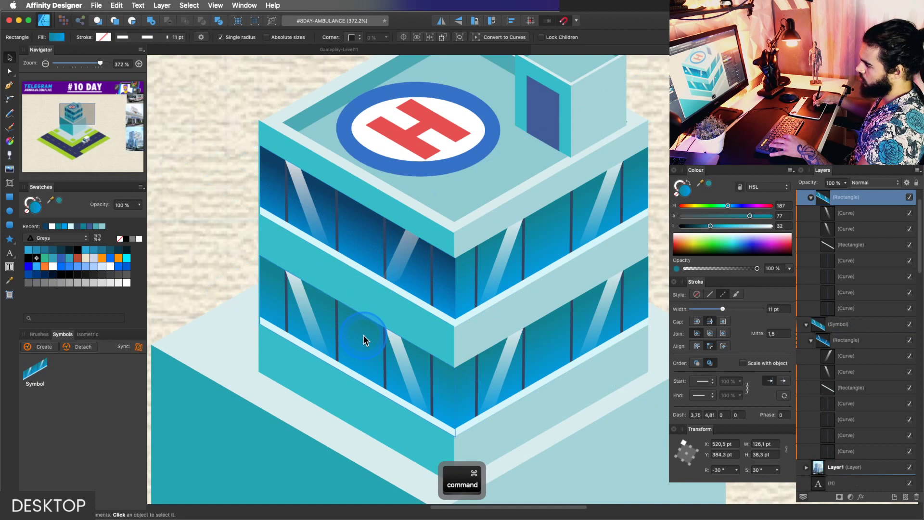
left_click(372, 240)
key("super+c")
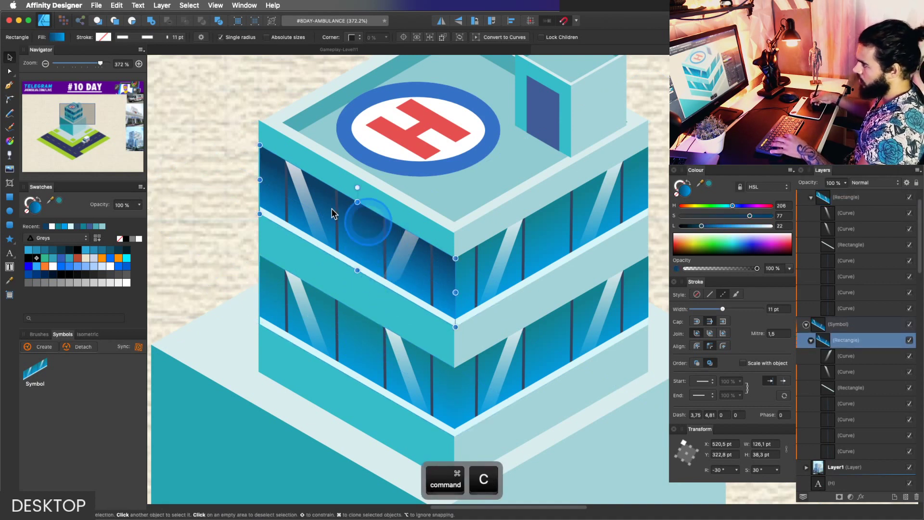
left_click(116, 5)
key("Escape")
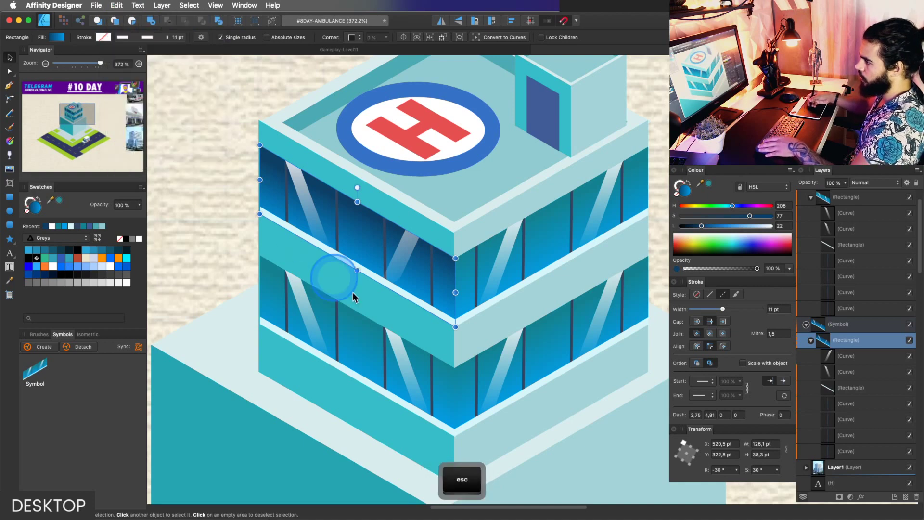
left_click(361, 333, "super")
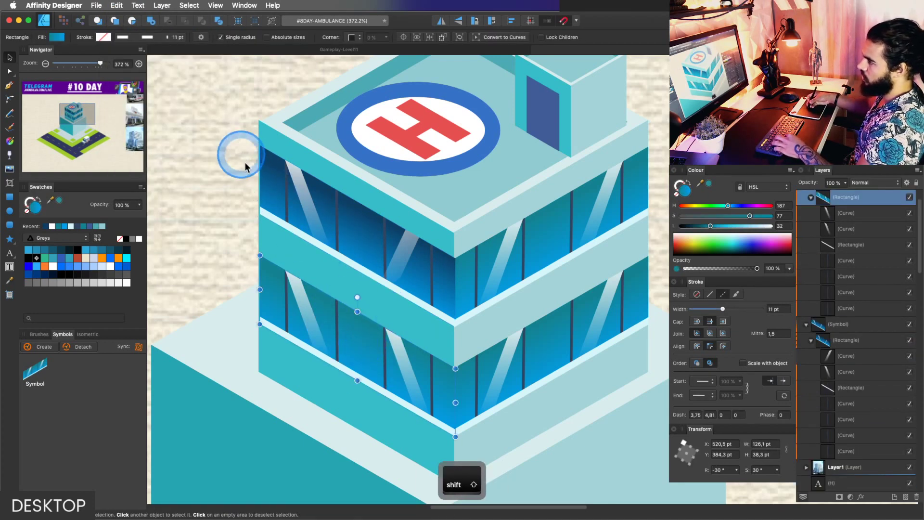
key("super+shift+v")
key("z")
left_click_drag(418, 315, 434, 251)
key("v")
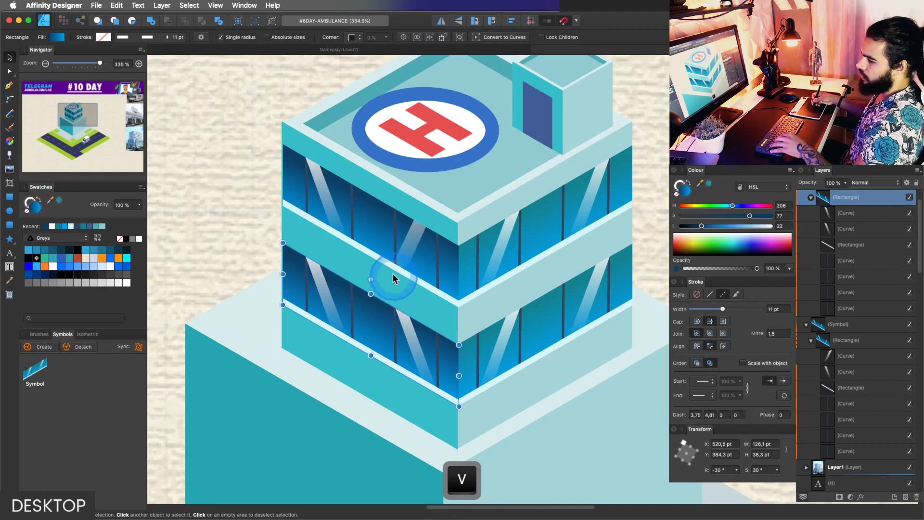
Flip the far-end reflections in both left-wall window bands vertically and slant them to about -6.8° rotation and -12.9° shear.
left_click(402, 276)
key("z")
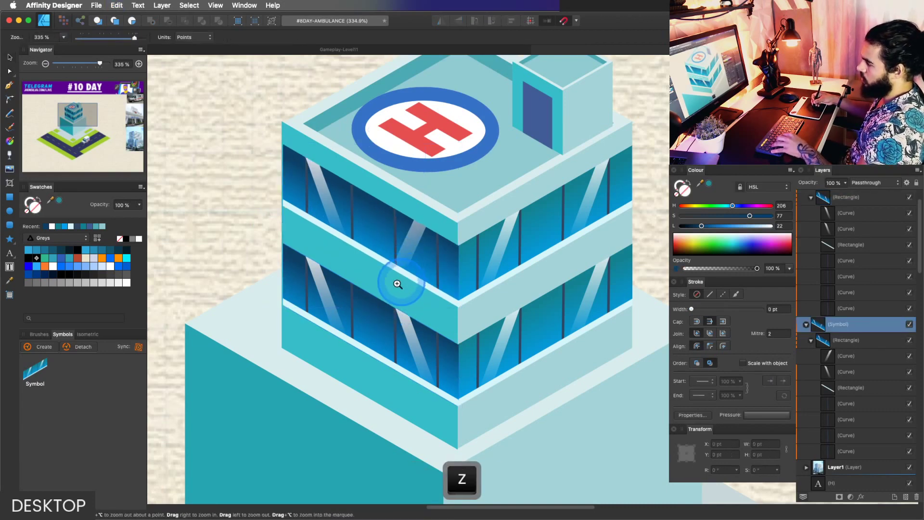
left_click_drag(397, 309, 390, 291)
key("v")
left_click(325, 194, "super")
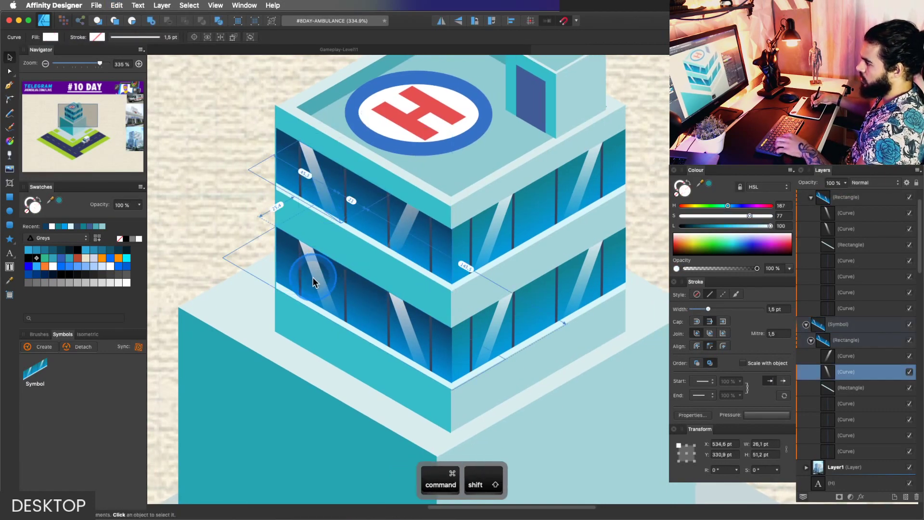
left_click(313, 278, "shift+super")
key("ctrl+v")
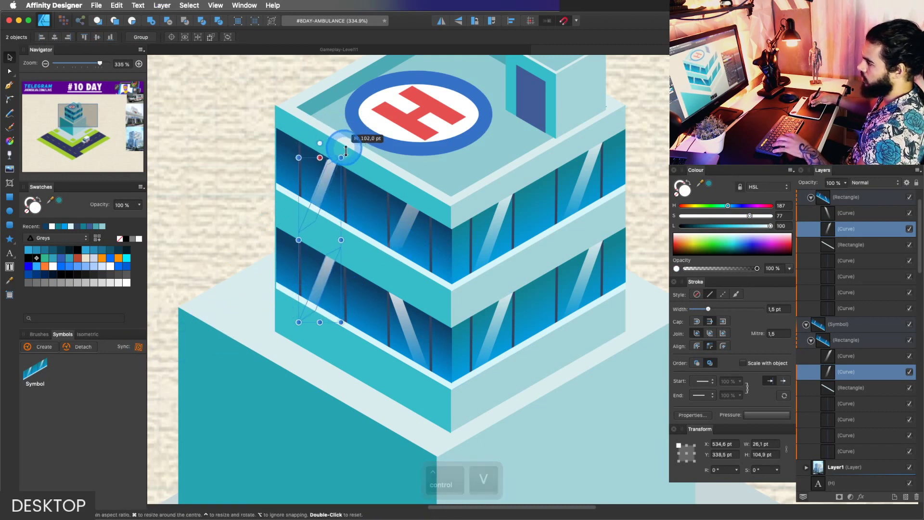
key("super+z")
left_click_drag(341, 231, 383, 261)
left_click_drag(341, 128, 368, 143)
Flip the near-corner reflection in the left wall's lower band vertically and slant it to about -13.2° rotation and -21.9° shear.
left_click(408, 328)
key("ctrl+v")
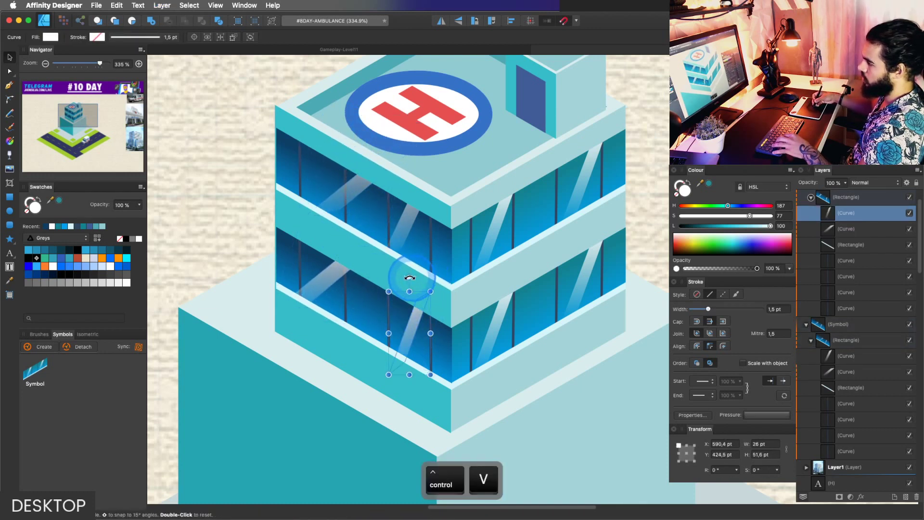
left_click_drag(410, 278, 443, 304)
left_click_drag(394, 326, 377, 300)
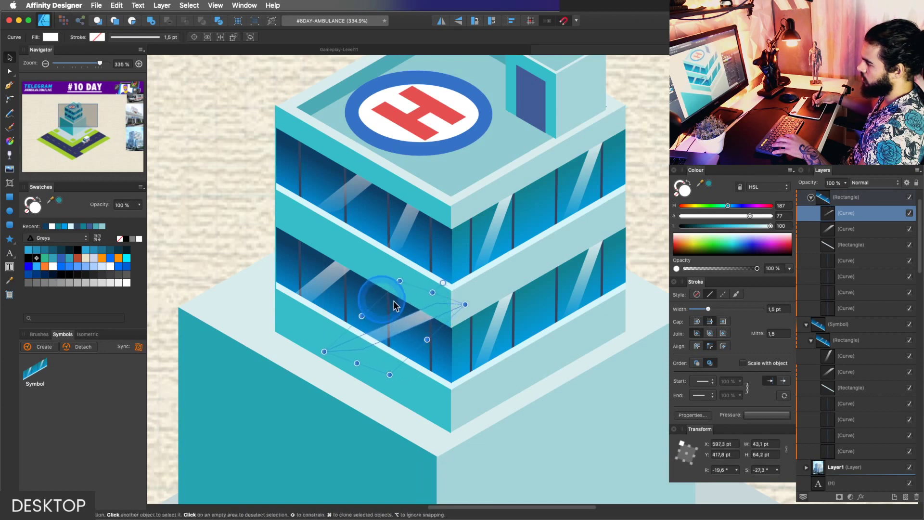
left_click_drag(442, 284, 428, 267)
Replace the near-corner reflection in the left wall's upper band with a copy of that band's far-end reflection.
left_click(420, 237)
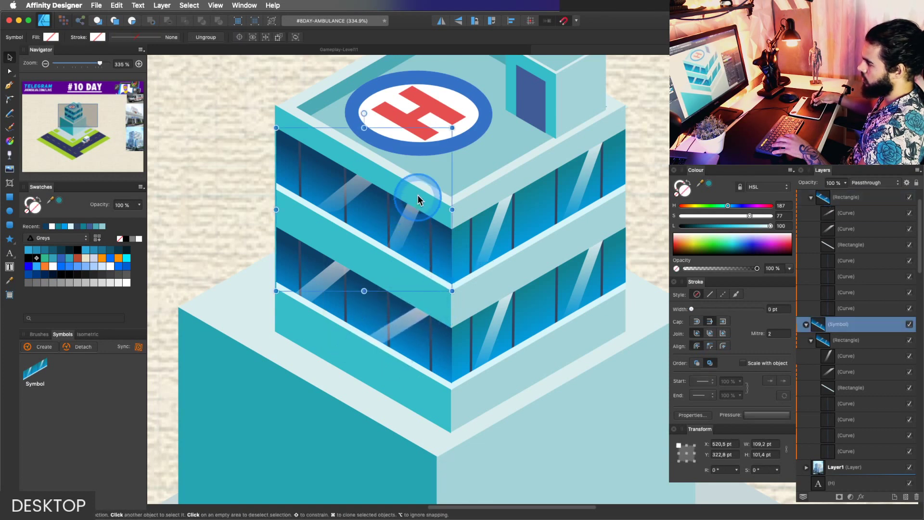
left_click(408, 221, "super")
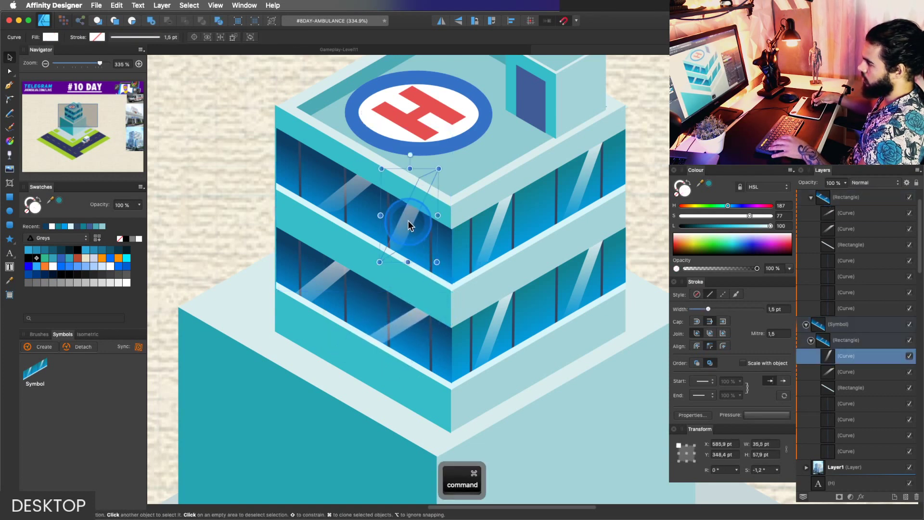
left_click(356, 191)
left_click(357, 193, "super")
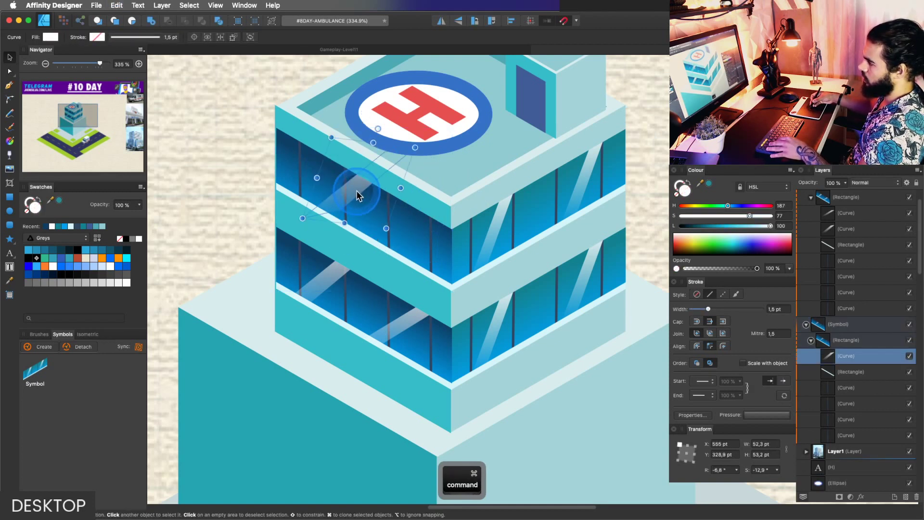
key("a")
key("v")
left_click_drag(357, 196, 392, 217)
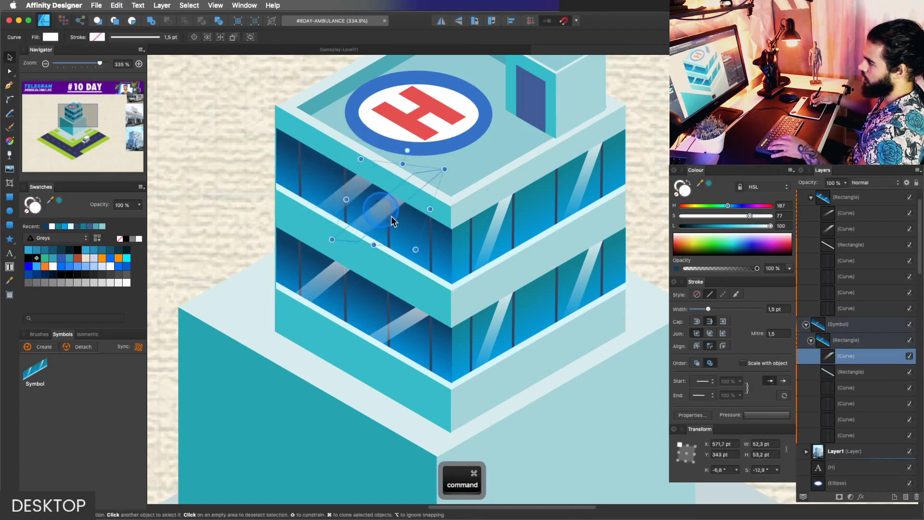
Delete the near-corner reflection in the left wall's lower band and put a copy of the far-end reflection there.
left_click(403, 327, "super")
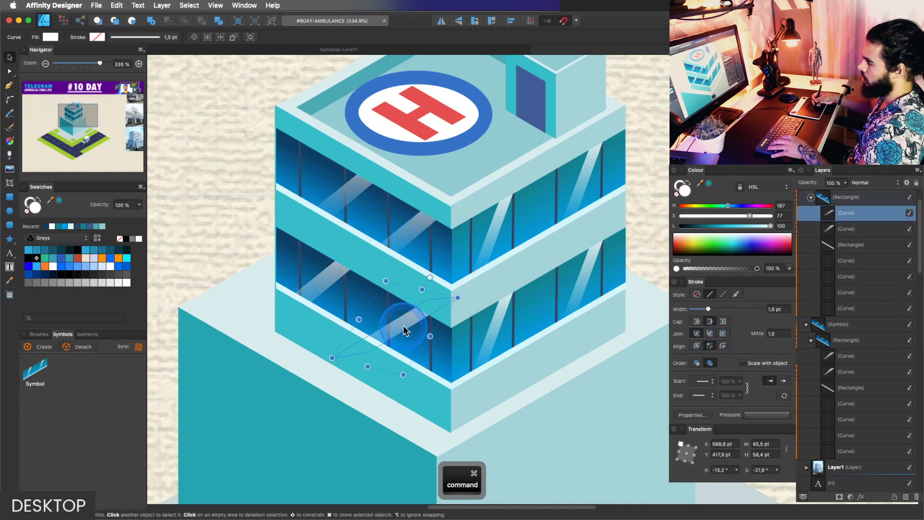
key("BackSpace")
left_click(335, 277, "super")
left_click_drag(333, 282, 399, 322)
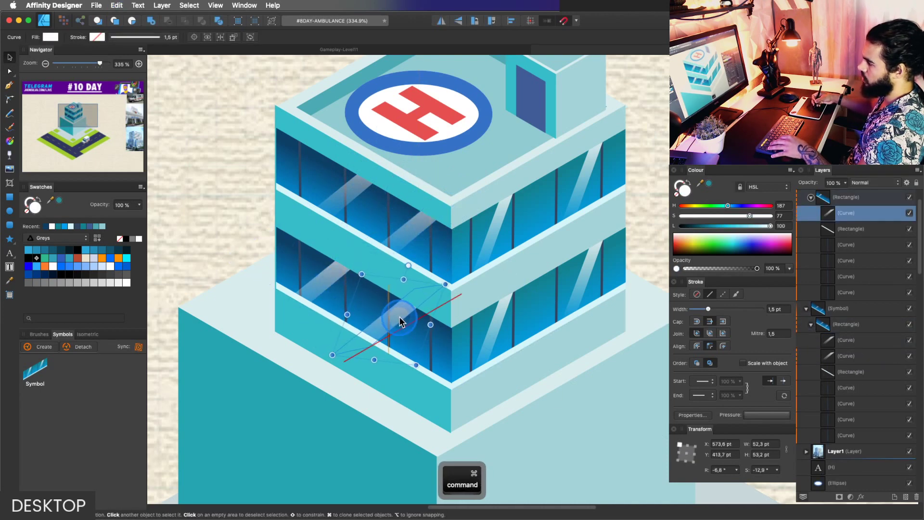
Stretch the four reflections in the right wall's two window bands together to about 94.3 pt wide and 154.2 pt high.
key("z")
key("space")
mouse_move(451, 279)
left_mouse_down()
mouse_move(409, 299)
mouse_move(476, 265)
left_mouse_up()
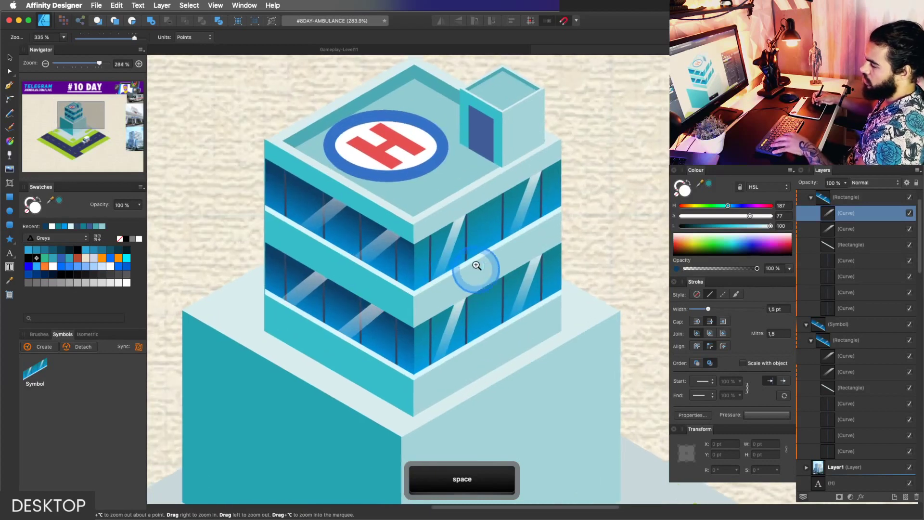
left_click(452, 241, "super")
left_click(528, 200, "shift+super")
left_click(522, 273, "shift+super")
left_click(456, 323, "shift+super")
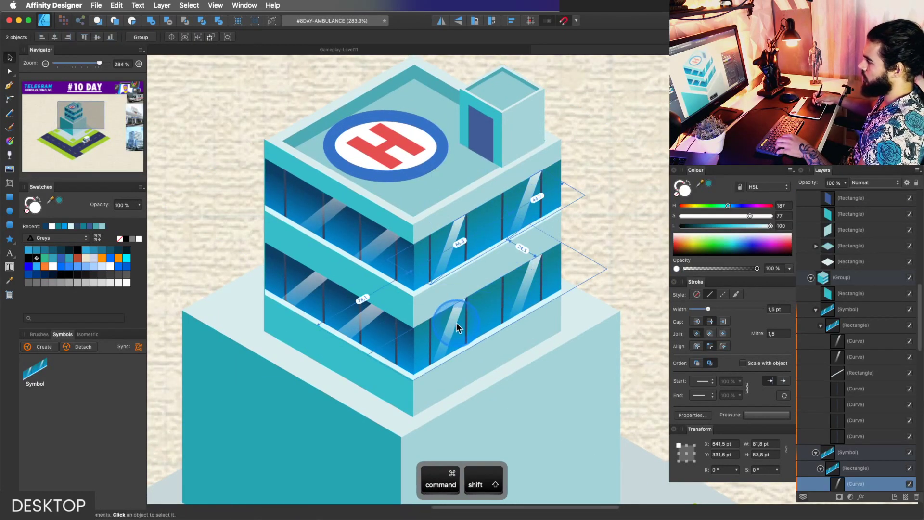
left_click(456, 323, "shift+super")
left_click(521, 288, "shift+super")
key("space")
left_click_drag(438, 331, 427, 331)
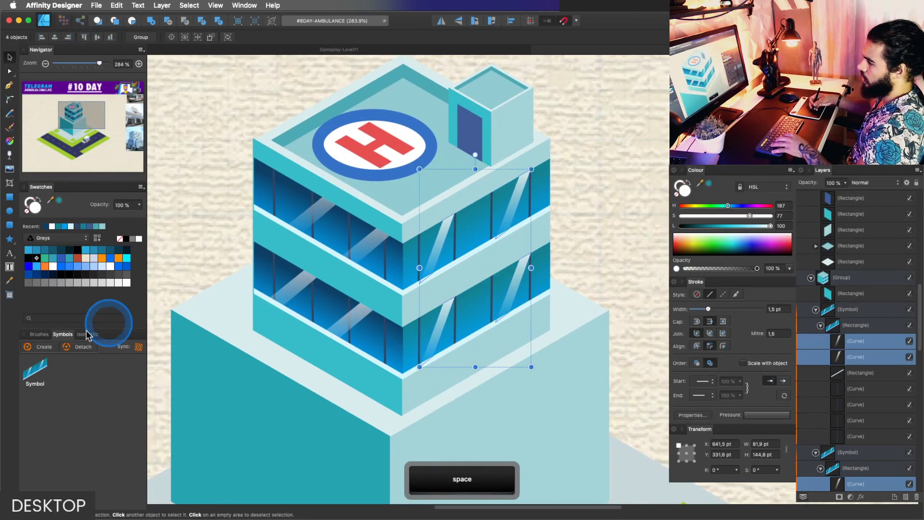
left_click(87, 334)
left_click(76, 413)
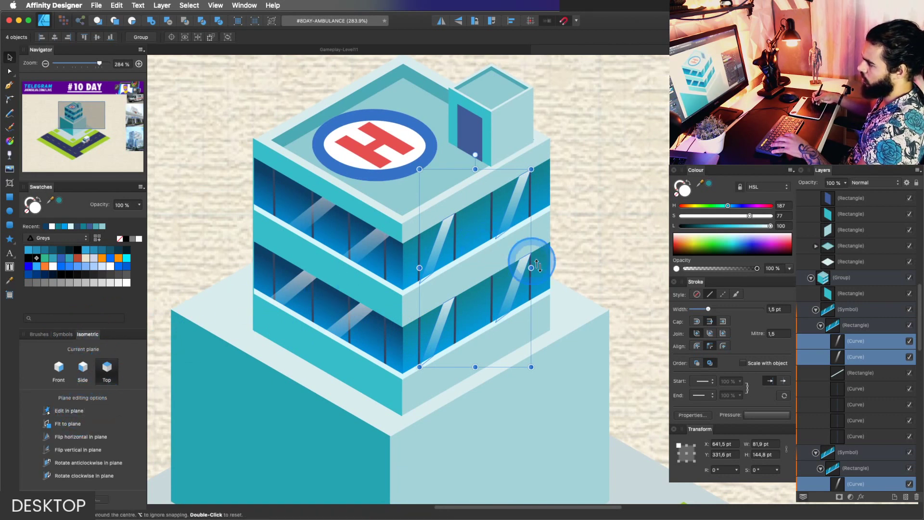
left_click_drag(531, 267, 556, 226)
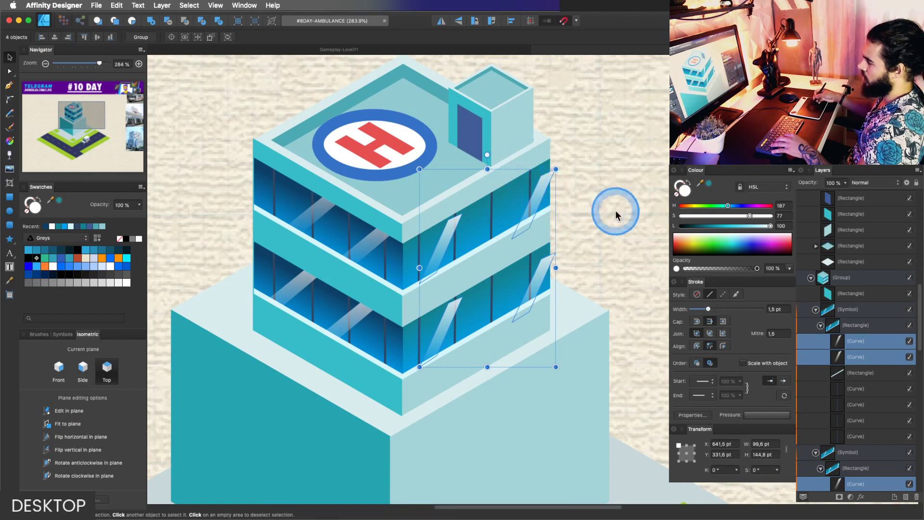
left_click_drag(487, 169, 487, 154)
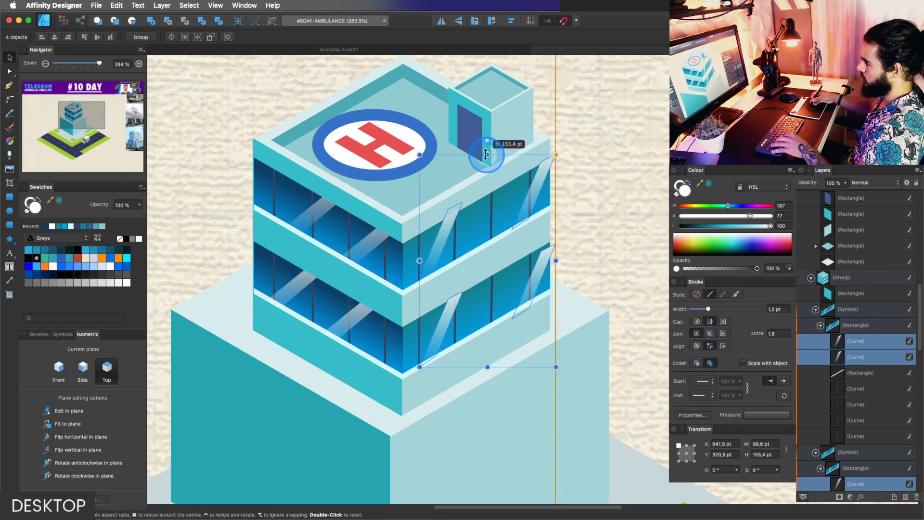
left_click_drag(555, 262, 547, 259)
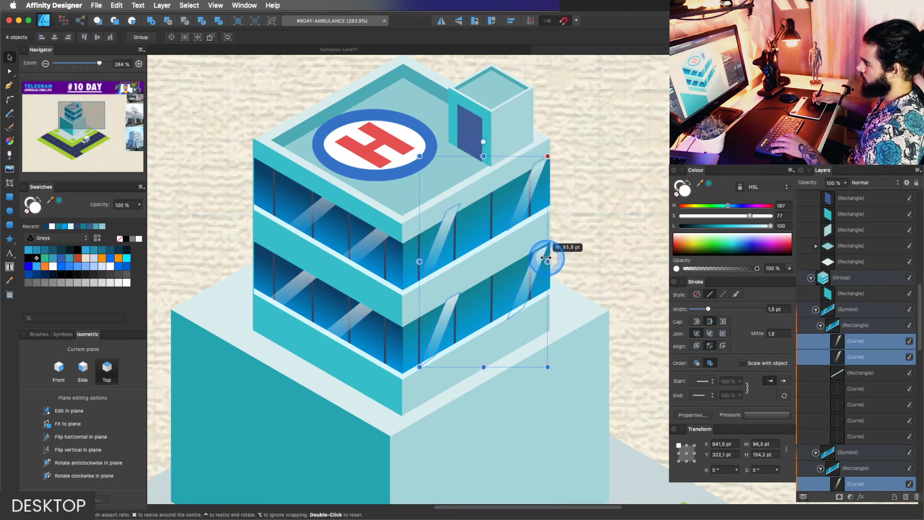
Make both reflections in the left wall's upper band steeper, shearing the near-corner one to about 3.8° and the far-end one similarly.
key("z")
key("v")
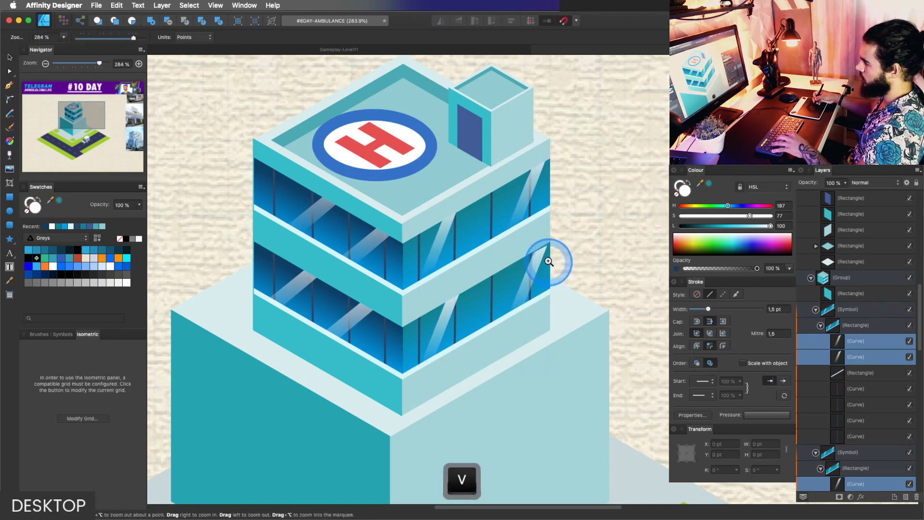
left_click(537, 249, "super")
left_click_drag(527, 244, 474, 229)
key("z")
key("space")
left_click_drag(396, 215, 437, 219)
key("v")
left_click(401, 225, "super")
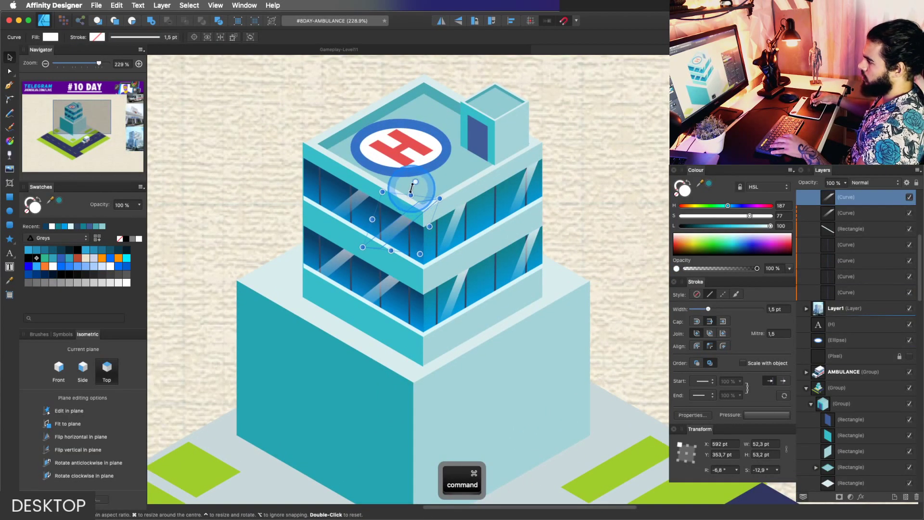
left_click_drag(413, 186, 391, 183)
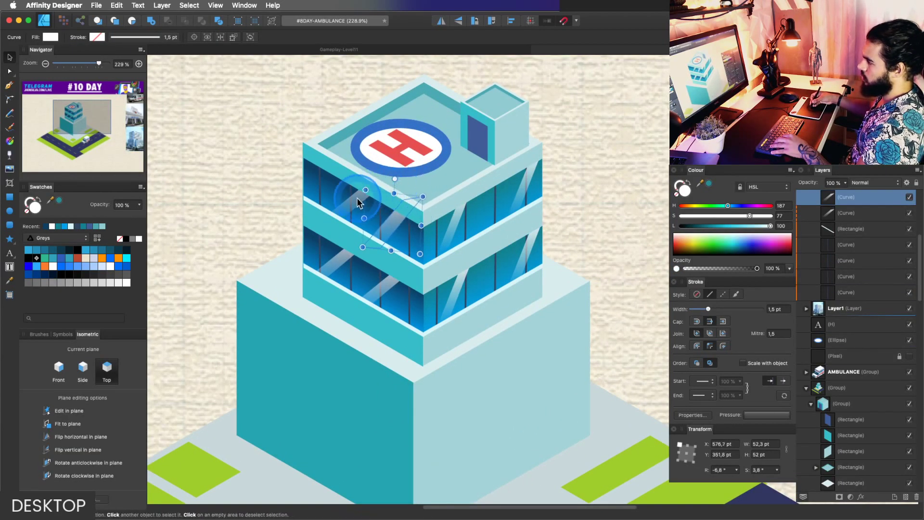
left_click(359, 197)
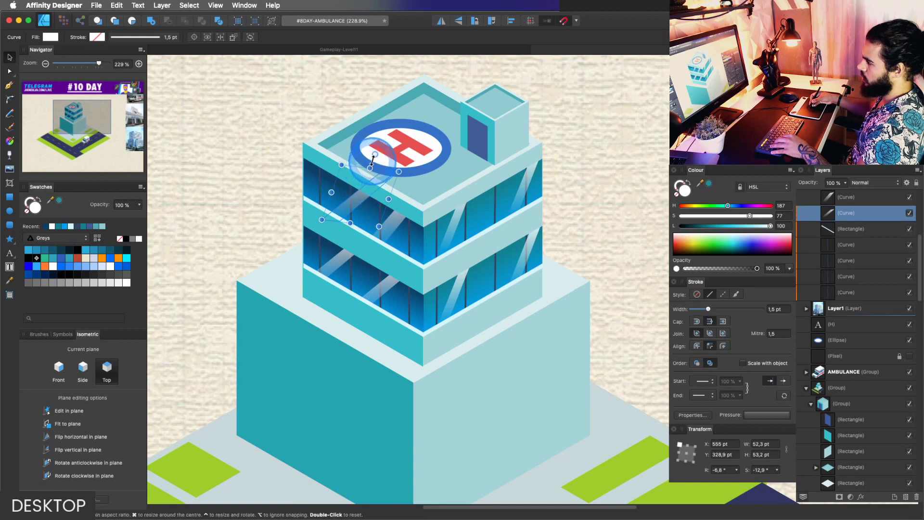
left_click_drag(359, 159, 358, 159)
Shear both reflections in the left wall's lower band together to about -1.5° so they stand steeper.
left_click(385, 274)
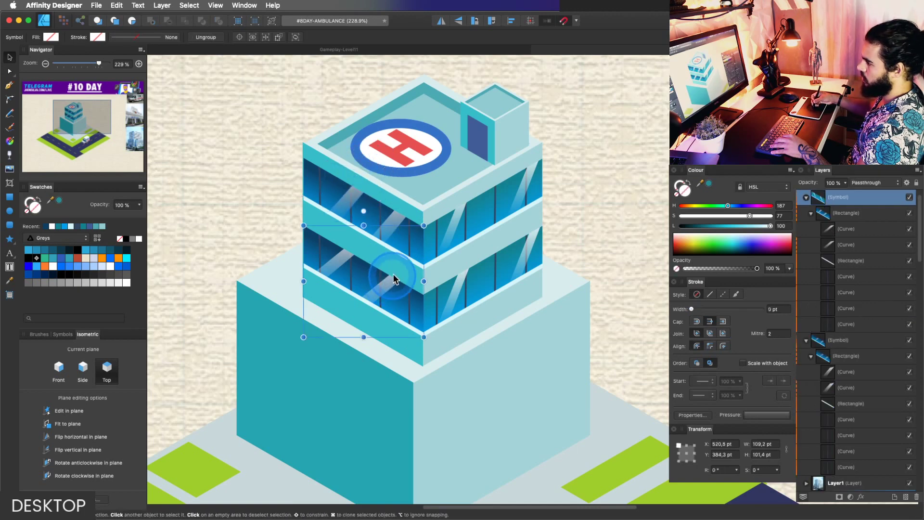
key("z")
left_click_drag(422, 275, 400, 269)
key("v")
left_click(357, 246, "super")
left_click(384, 288, "shift+super")
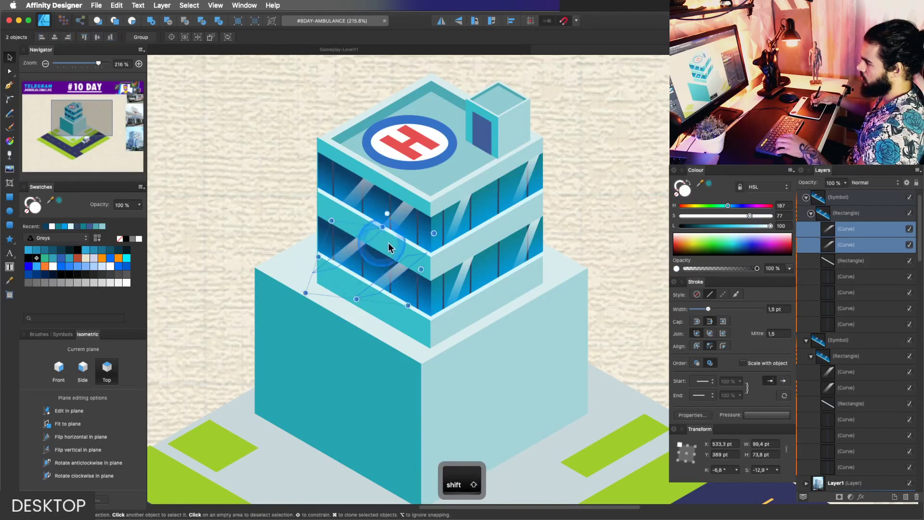
left_click_drag(386, 219, 369, 215)
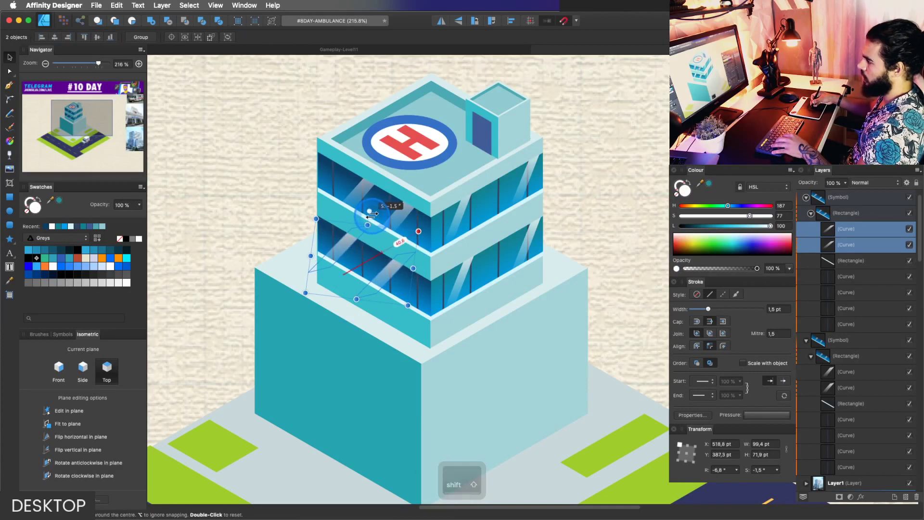
Deselect the window reflections and save the document.
key("z")
left_click_drag(409, 239, 394, 238)
mouse_move(449, 246)
left_mouse_down()
mouse_move(423, 232)
mouse_move(414, 247)
mouse_move(427, 241)
left_mouse_up()
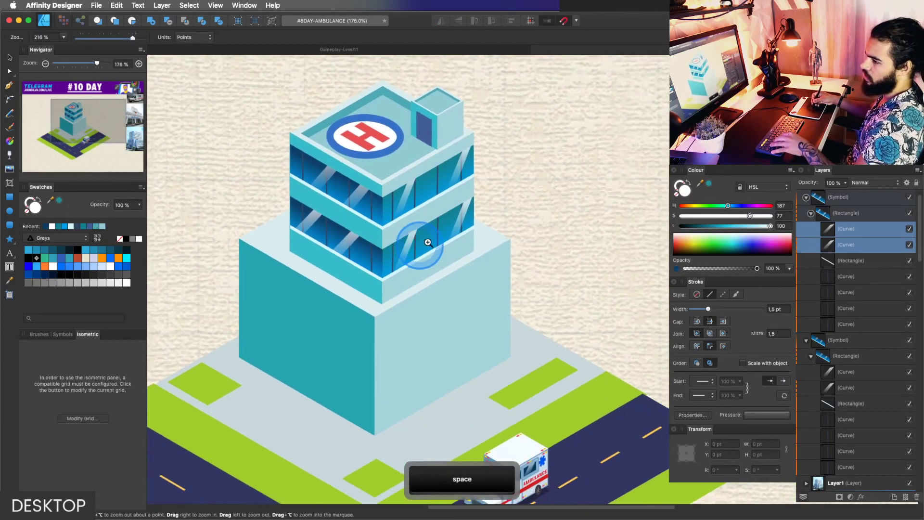
left_click_drag(410, 276, 428, 268)
key("v")
left_click(448, 323)
key("z")
left_click_drag(461, 327, 445, 322)
key("space")
left_click_drag(445, 322, 442, 297)
key("super+s")
Collapse the two topmost window symbols in the layer list and show the hidden pixel sketch layer.
left_click_drag(919, 227, 917, 204)
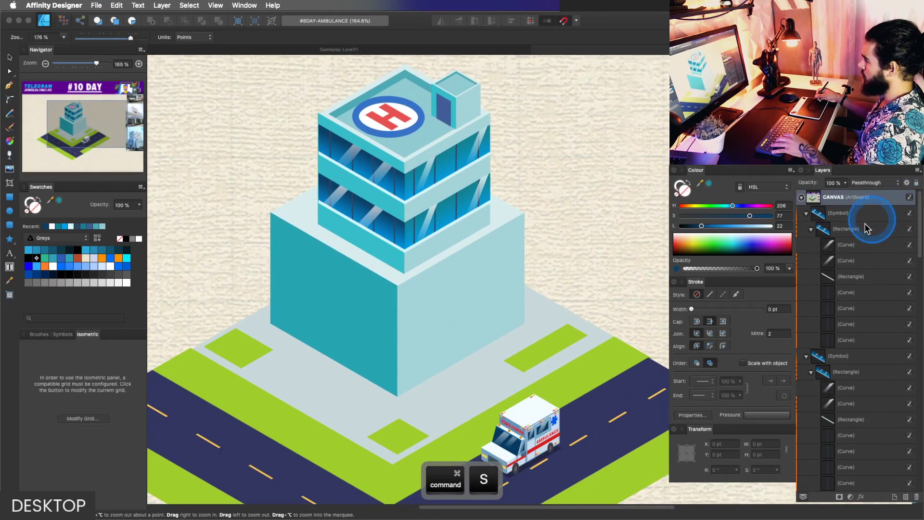
left_click(806, 212)
left_click(807, 230)
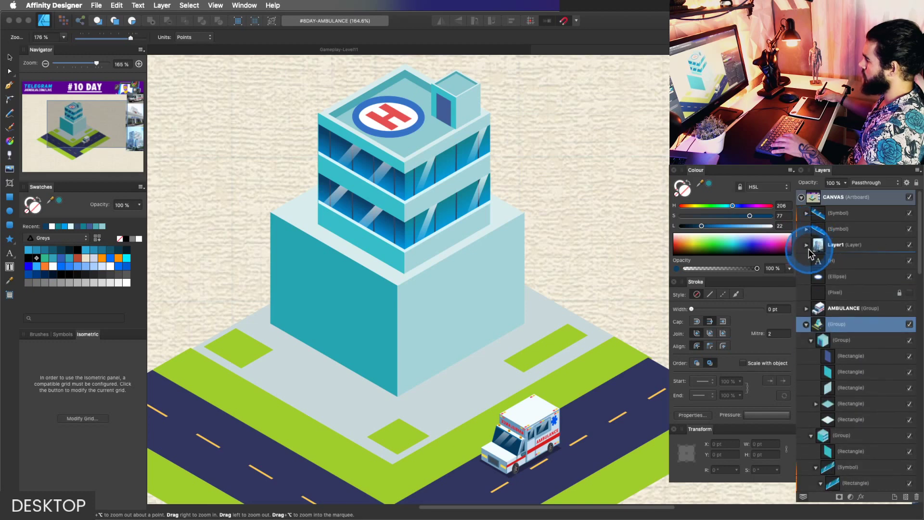
left_click(843, 270)
left_click(869, 291)
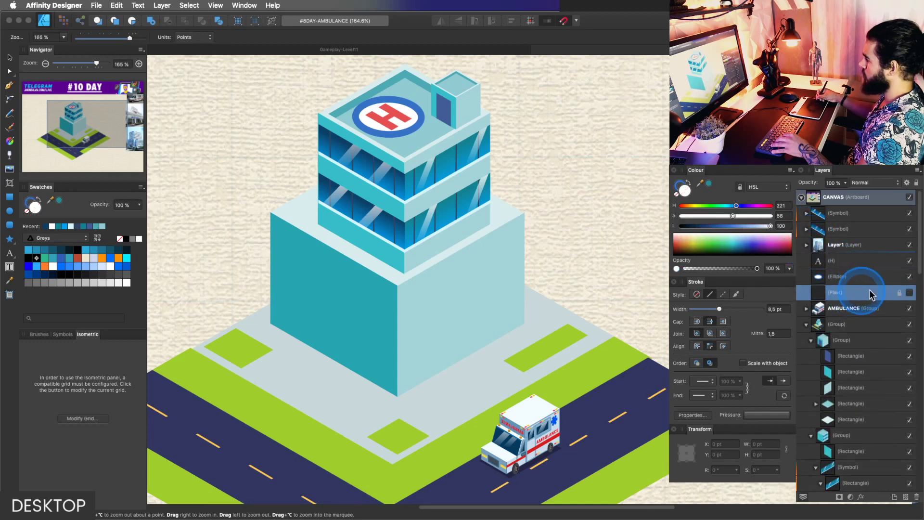
left_click(910, 292)
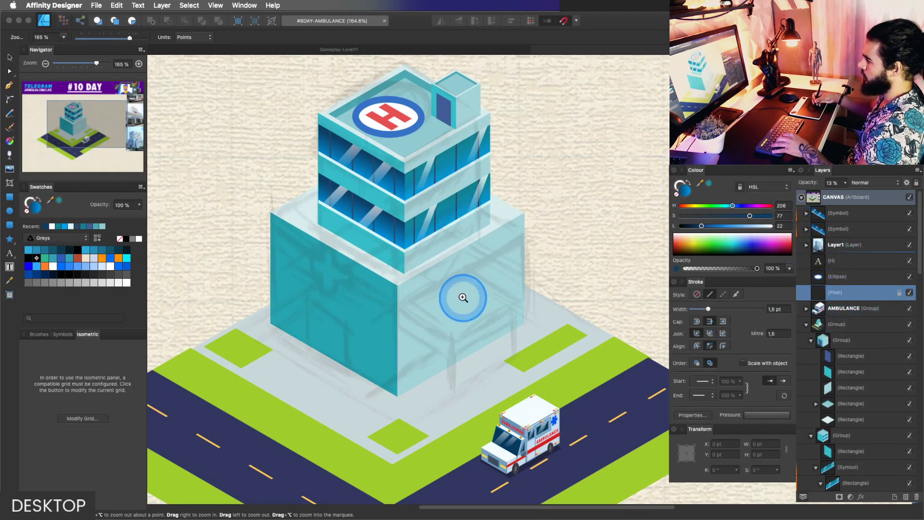
Examine the sketch lines over the lower block and compare them with the finished tower above.
left_click_drag(344, 270, 325, 267)
key("space")
left_click_drag(423, 288, 424, 269)
key("v")
key("space")
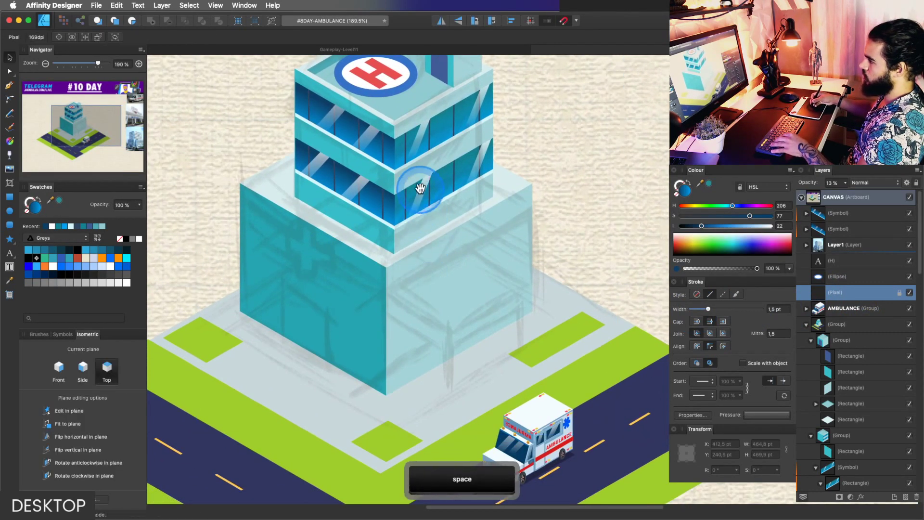
left_click_drag(421, 188, 422, 258)
key("v")
left_click(420, 189)
key("z")
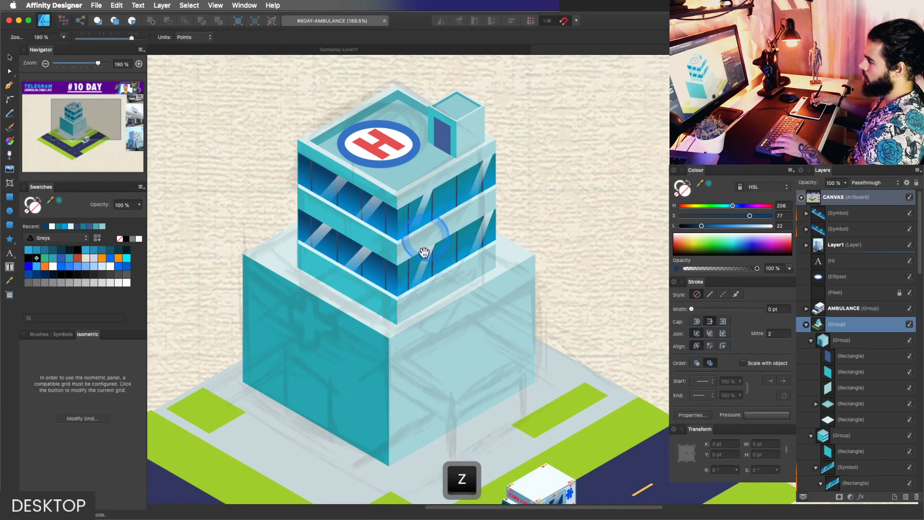
key("space")
left_click_drag(428, 290, 426, 261)
left_click_drag(417, 183, 424, 233)
key("v")
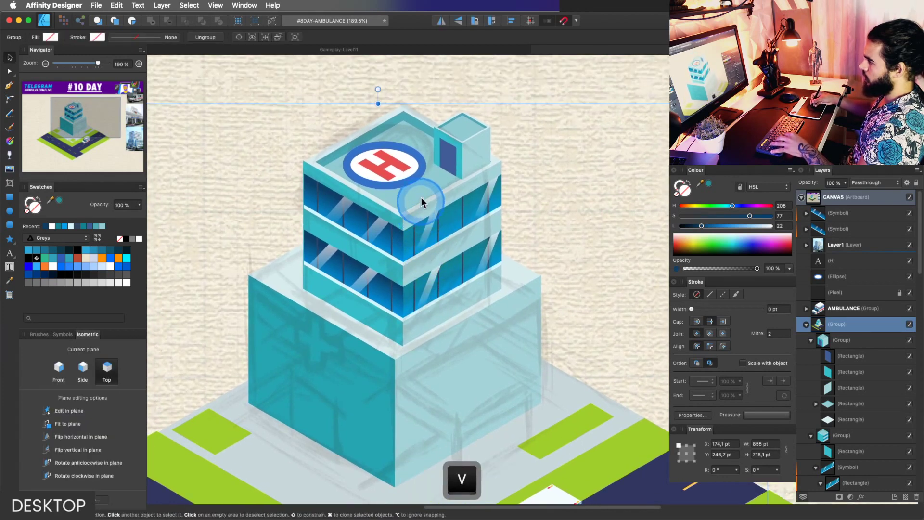
left_click(470, 158)
left_click_drag(412, 201, 377, 174)
key("super+z")
Frame the lower block's right wall and ready the Rectangle tool with Top as the current isometric plane.
key("z")
left_click_drag(455, 250, 437, 244)
key("space")
key("z")
left_click_drag(446, 334, 466, 319)
key("space")
key("space")
left_click_drag(466, 319, 454, 299)
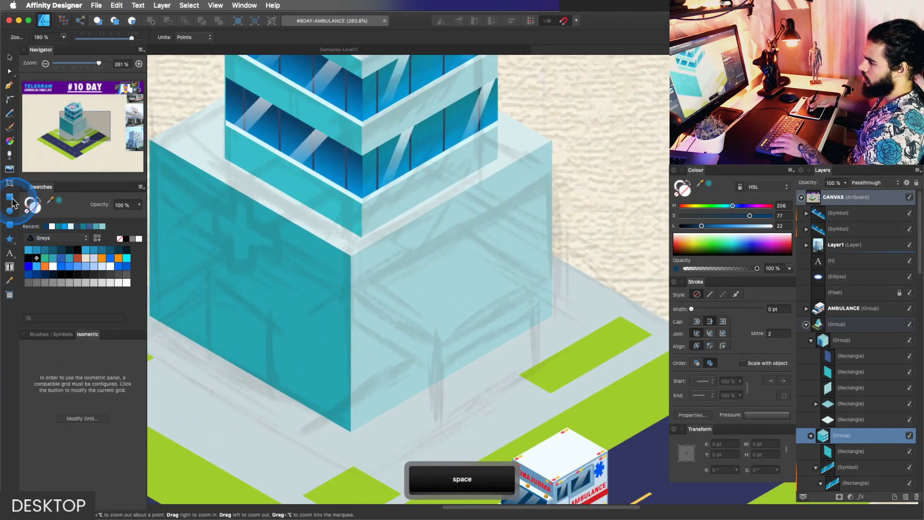
left_click(10, 198)
left_click(107, 369)
left_click_drag(375, 351, 363, 336)
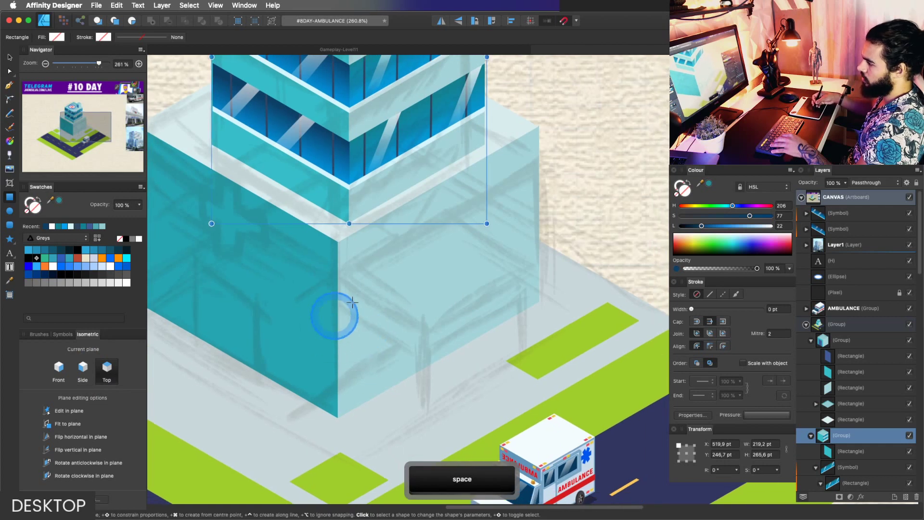
left_click_drag(352, 271, 434, 312)
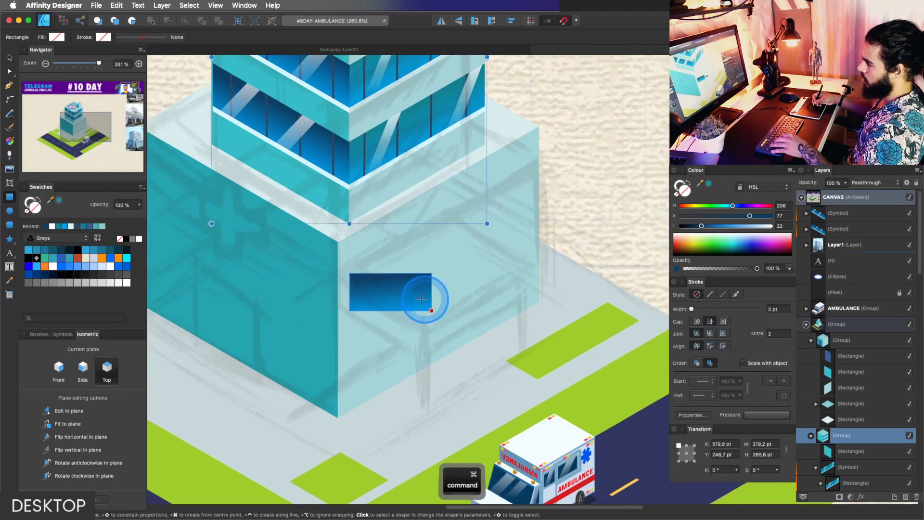
left_click(77, 412)
key("ctrl+z")
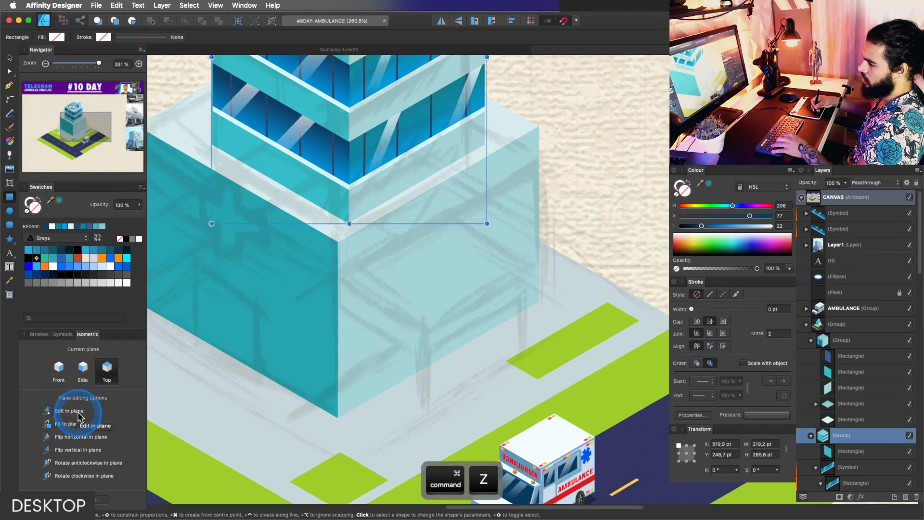
Enable Edit in plane, deselect the tower, and draw the entrance canopy's top over the sketch, about 145 × 77 pt.
left_click(77, 412)
key("Escape")
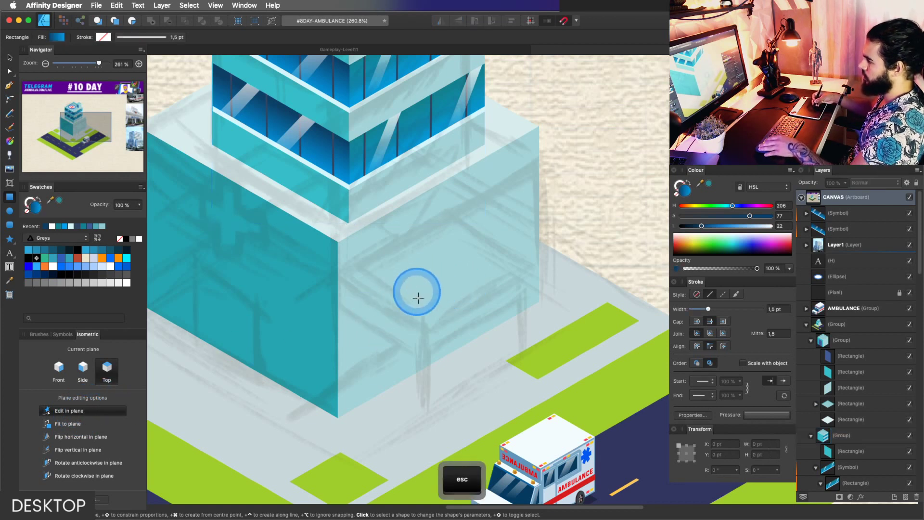
left_click_drag(426, 330, 478, 199)
key("v")
left_click_drag(409, 237, 413, 239)
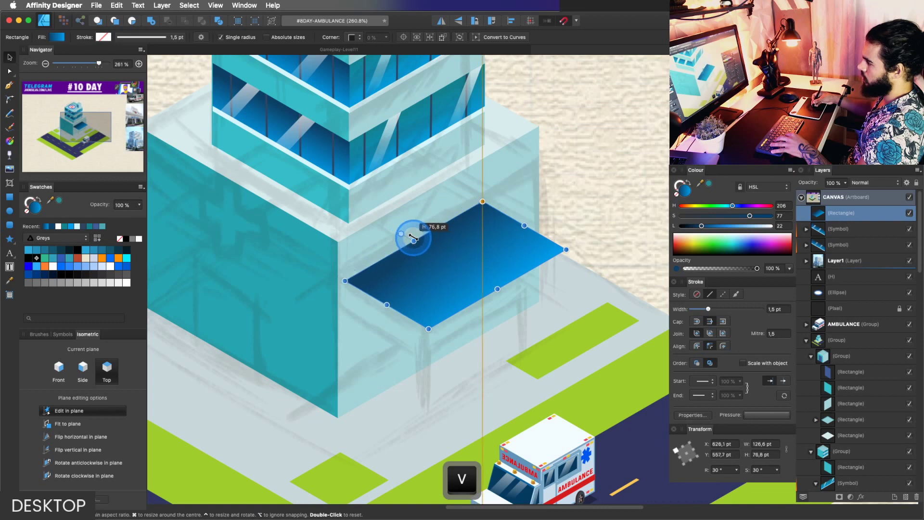
left_click_drag(525, 226, 547, 210)
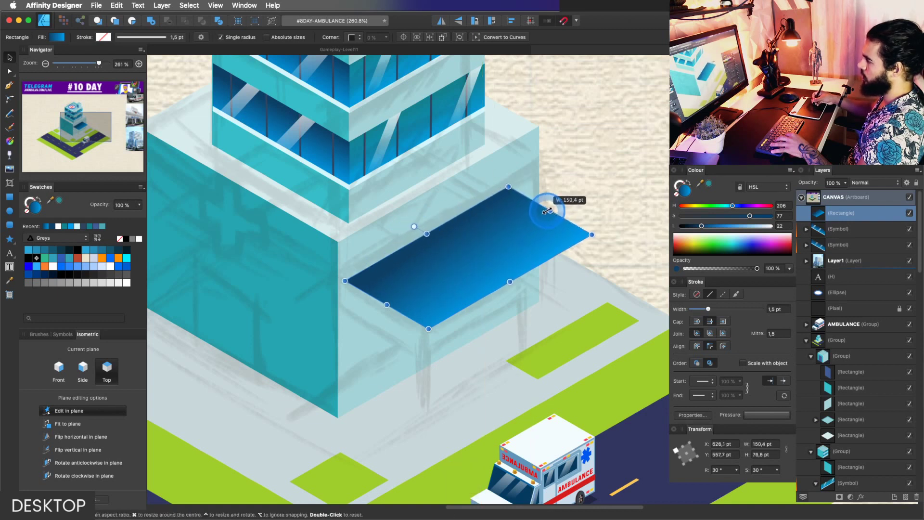
Fill the canopy top with the pale teal sampled from the lower block's roof and save the document.
key("i")
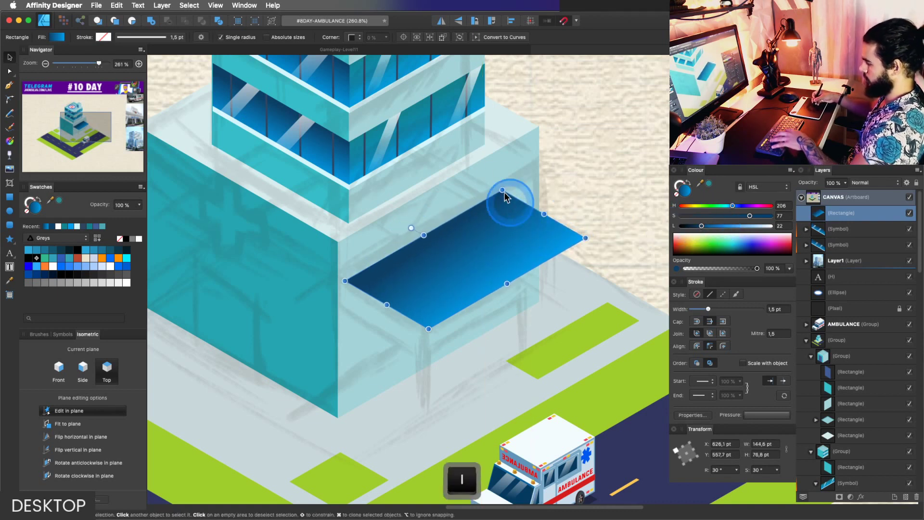
left_click(509, 132)
key("space")
left_click_drag(532, 275, 473, 285)
key("z")
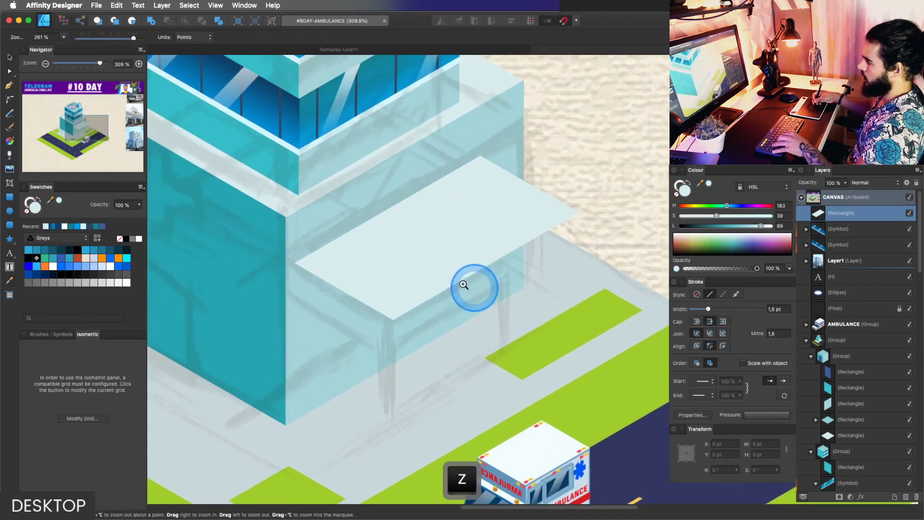
left_click(9, 197)
key("super+s")
Draw the canopy's short left edge in the Side plane, about 76 × 12 pt, and darken its fill to lightness 50.
left_click(83, 333)
left_click(81, 372)
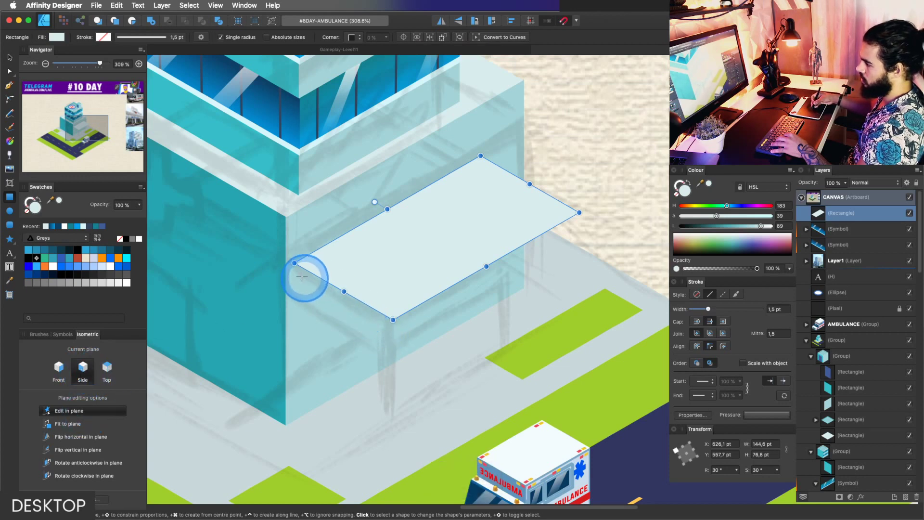
key("shift+'")
key("z")
left_click_drag(380, 340, 428, 340)
left_click(10, 197)
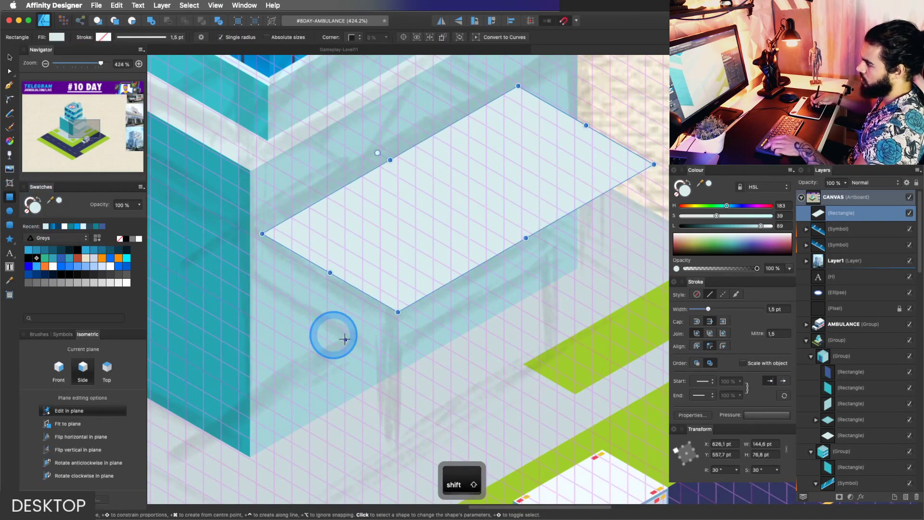
key("shift+apostrophe")
left_click_drag(395, 337, 262, 235)
key("v")
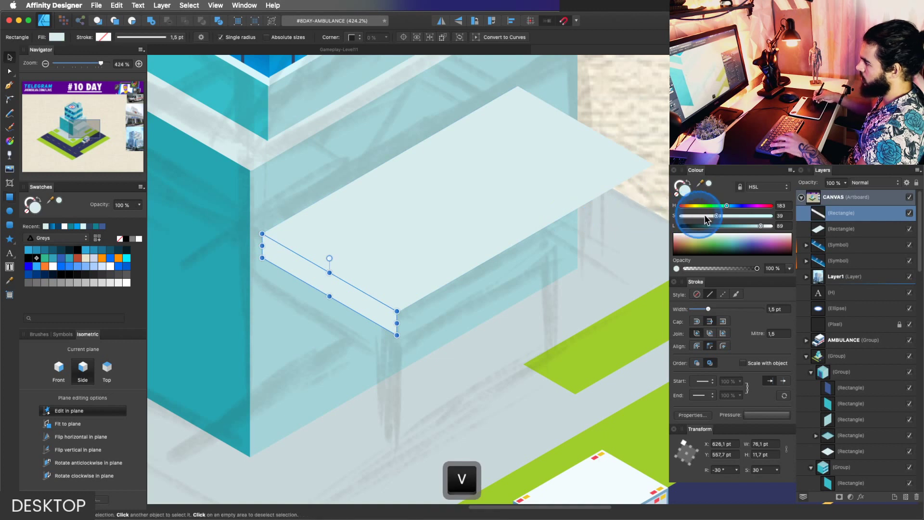
left_click_drag(739, 226, 726, 225)
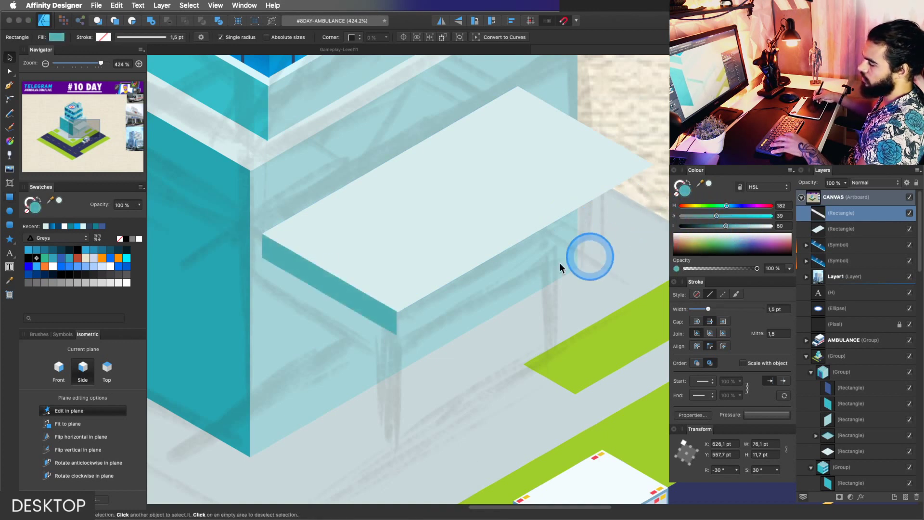
Duplicate the short edge, fit the copy along the canopy's long front side at about 145 × 12 pt, and set its lightness to 68.
scroll(384, 271, "right", 3)
key("ctrl+d")
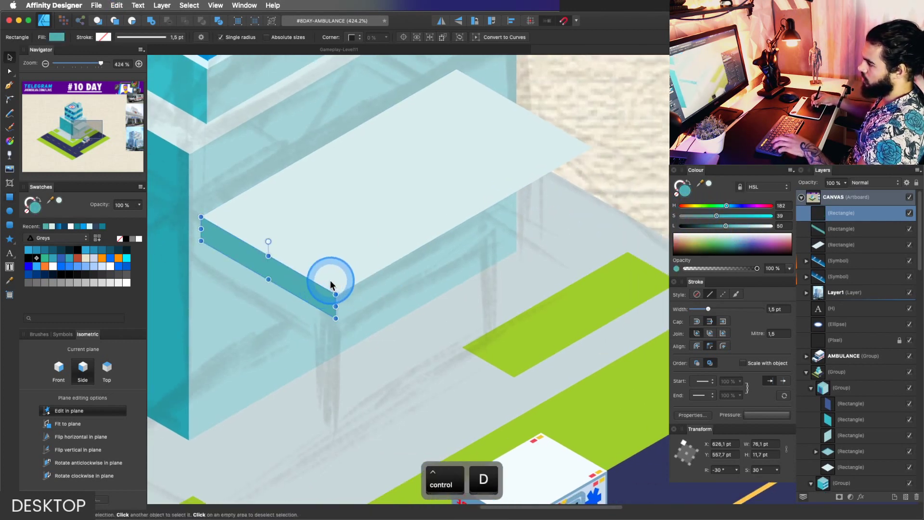
key("ctrl+v")
left_click_drag(312, 288, 400, 273)
left_click_drag(470, 229, 632, 198)
key("z")
key("v")
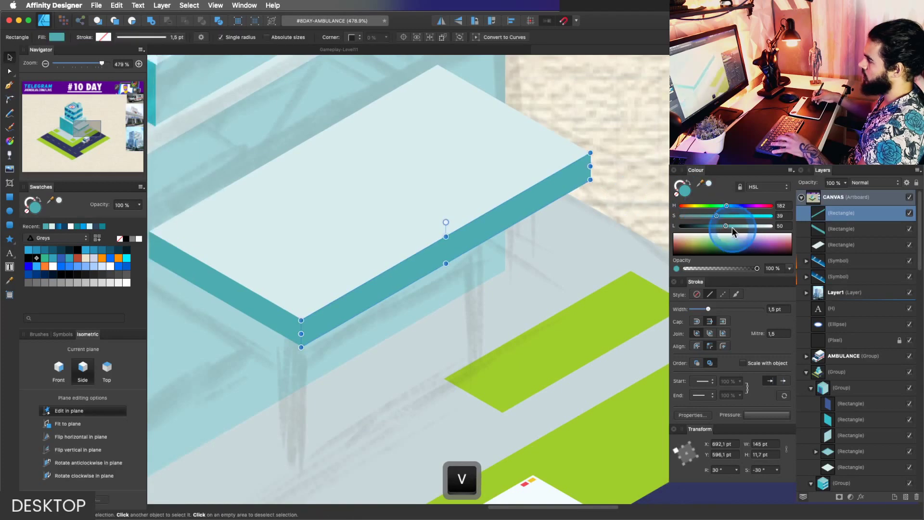
left_click_drag(732, 226, 744, 226)
Check the canopy's proportions against the whole building and the sketch, and save the document.
key("z")
left_click_drag(505, 245, 284, 293)
key("space")
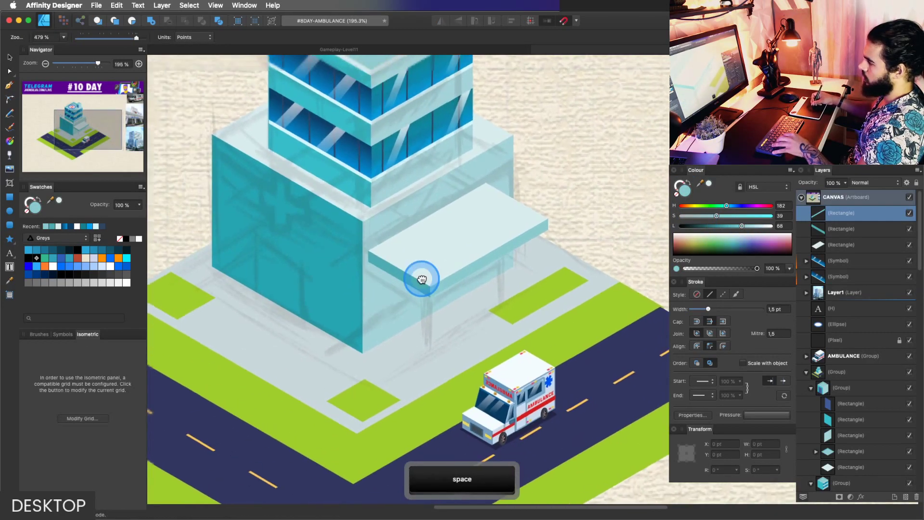
left_click_drag(423, 277, 444, 297)
key("v")
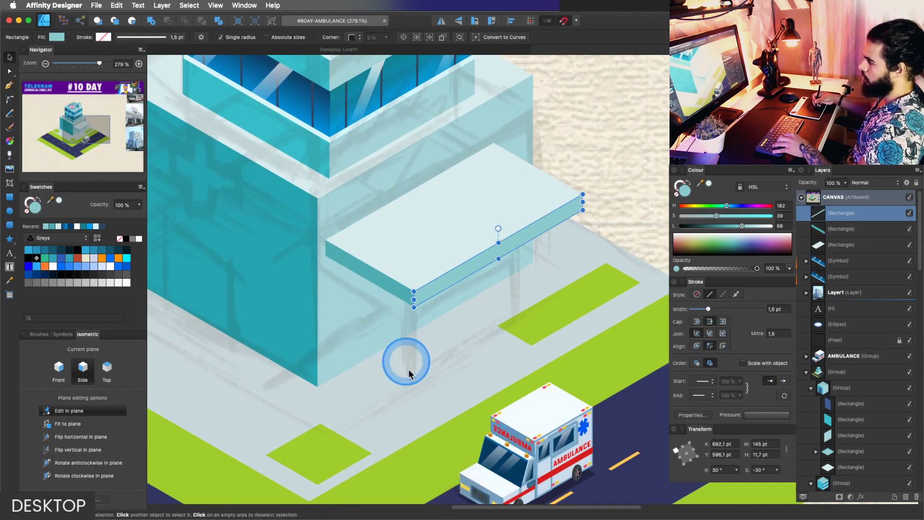
key("z")
left_click_drag(417, 332, 423, 333)
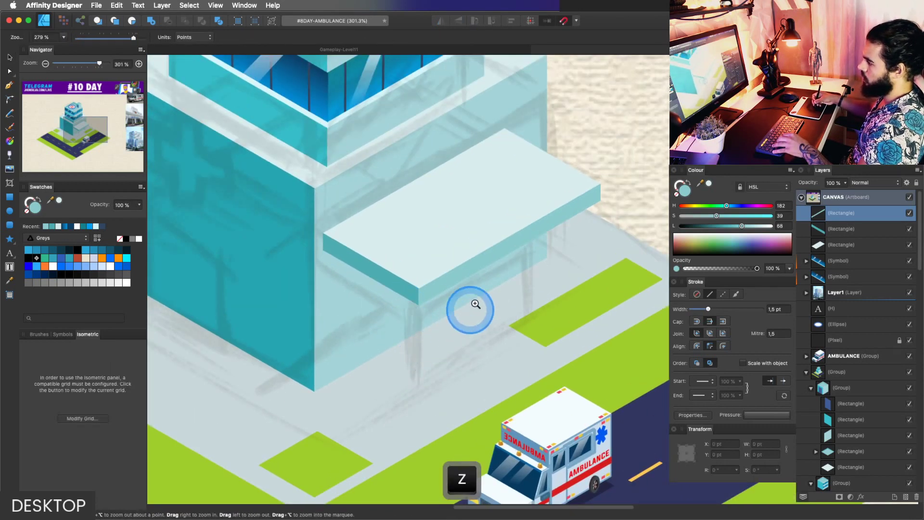
key("super+s")
left_click_drag(475, 304, 463, 324)
key("space")
key("v")
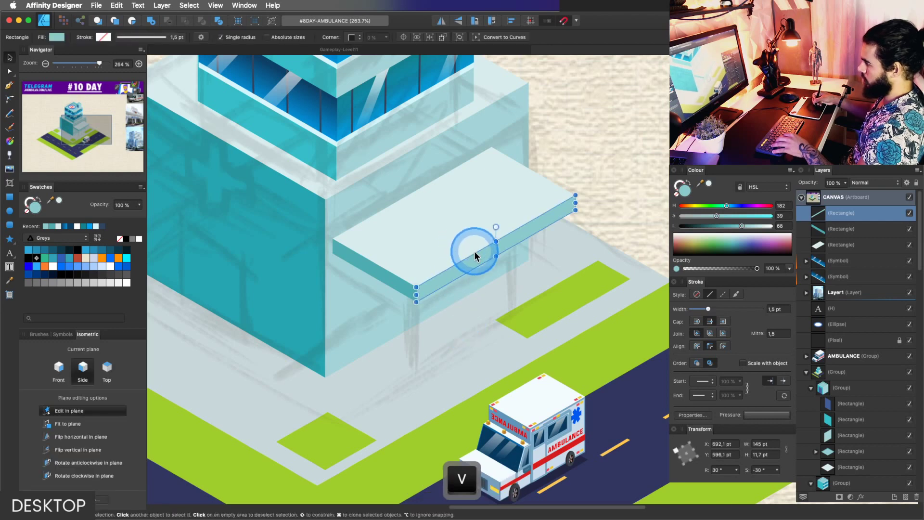
Select the canopy's top and both edge rectangles and group them.
key("z")
left_click_drag(405, 298, 412, 320)
key("v")
left_click(409, 258, "shift")
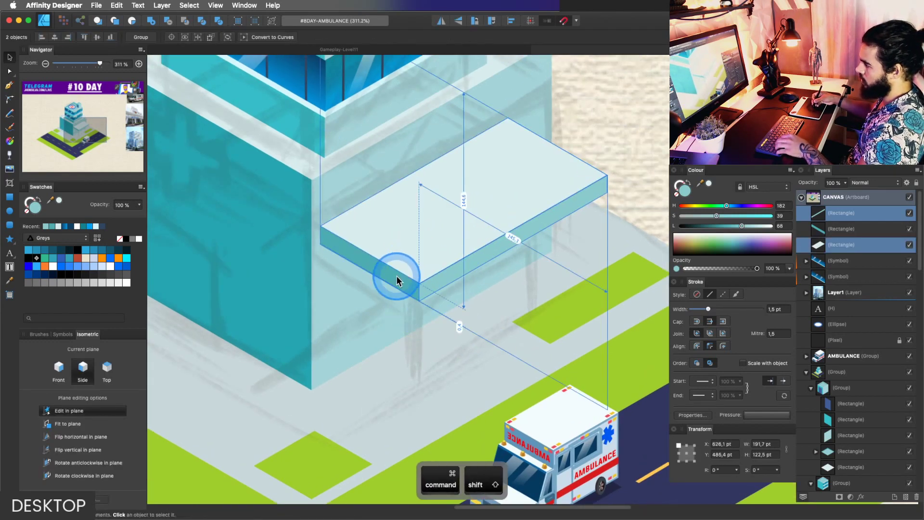
left_click(397, 277, "shift")
left_click_drag(418, 260, 428, 270)
key("super+z")
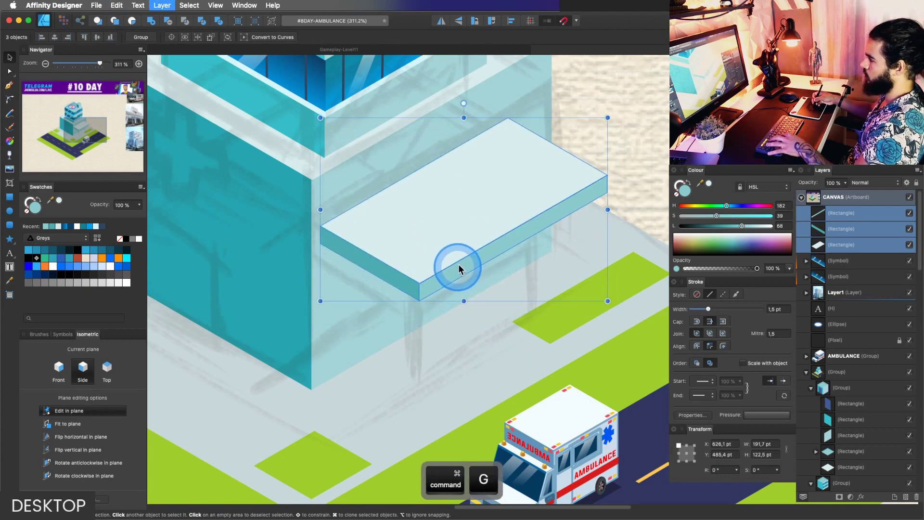
key("super+g")
Duplicate the canopy group, shrink the copy, and place it on the pavement below the canopy's front corner.
key("z")
key("z")
left_click_drag(505, 248, 430, 332)
key("v")
left_click_drag(563, 229, 405, 328)
left_click_drag(381, 344, 510, 316)
scroll(429, 324, "up", 3)
left_click(464, 307, "super")
key("z")
key("v")
Reshape the small copy's darker edge into the pillar's left face, narrowed and stretched from the canopy down to the pavement.
left_click(405, 342, "super")
left_click(404, 341, "super")
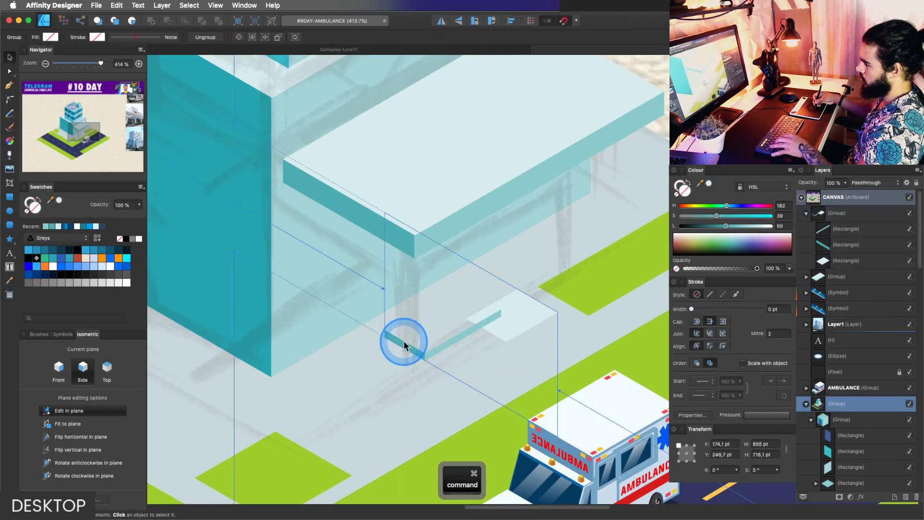
left_click(404, 340, "super")
key("z")
key("v")
left_click_drag(404, 340, 409, 224)
key("super+z")
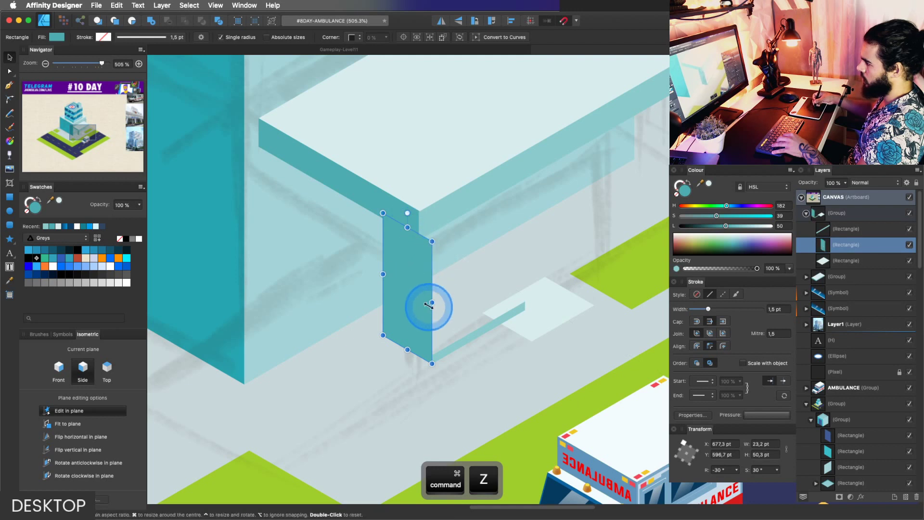
left_click_drag(429, 305, 415, 298)
left_click_drag(395, 345, 399, 442)
Align the small copy's lighter edge with the pillar's front corner and reshape it into a right face about 16 × 89 pt.
left_click(451, 343)
left_click_drag(450, 343, 438, 226)
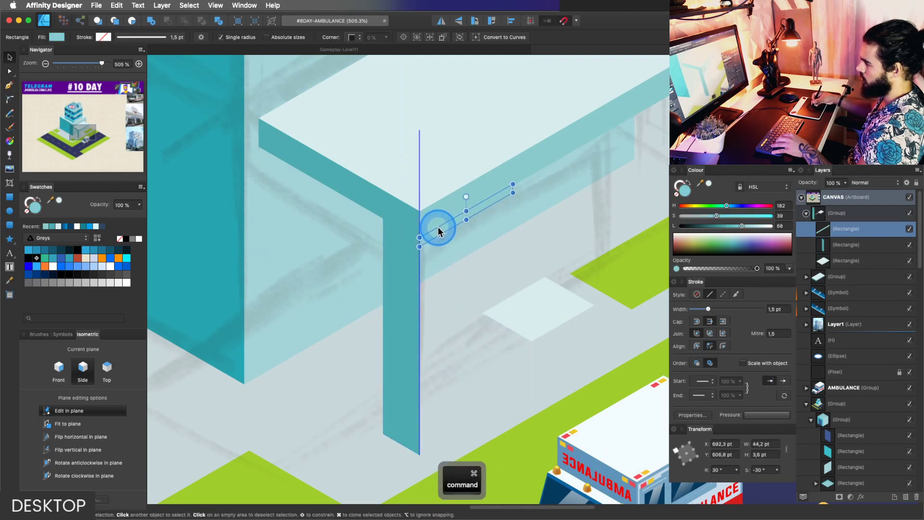
left_click_drag(512, 191, 508, 192)
left_click_drag(460, 222, 435, 443)
key("super+z")
left_click_drag(462, 326, 431, 345)
key("z")
key("space")
key("v")
Fit the small copy's pale top against the pillar's base and extend it along the canopy's length to about 122.5 × 23.4 pt.
left_click(474, 310)
key("z")
key("v")
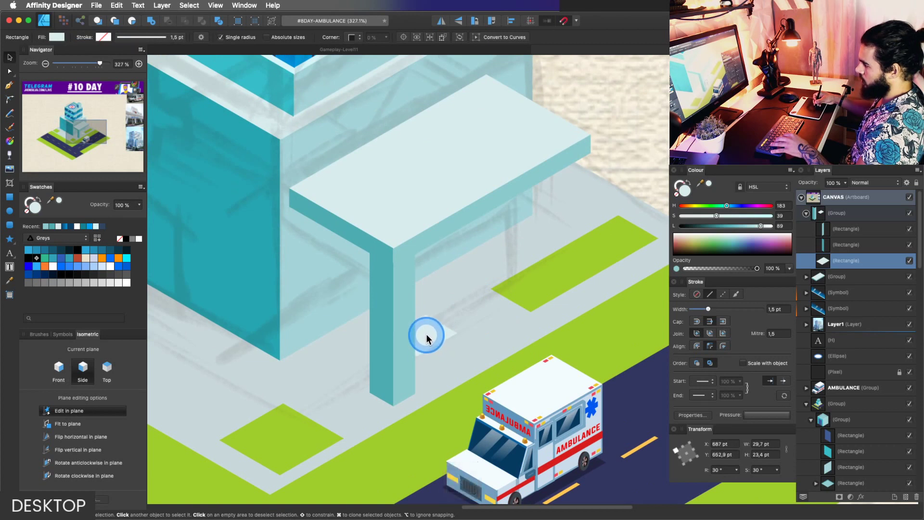
left_click(402, 376, "super")
left_click(431, 332, "super")
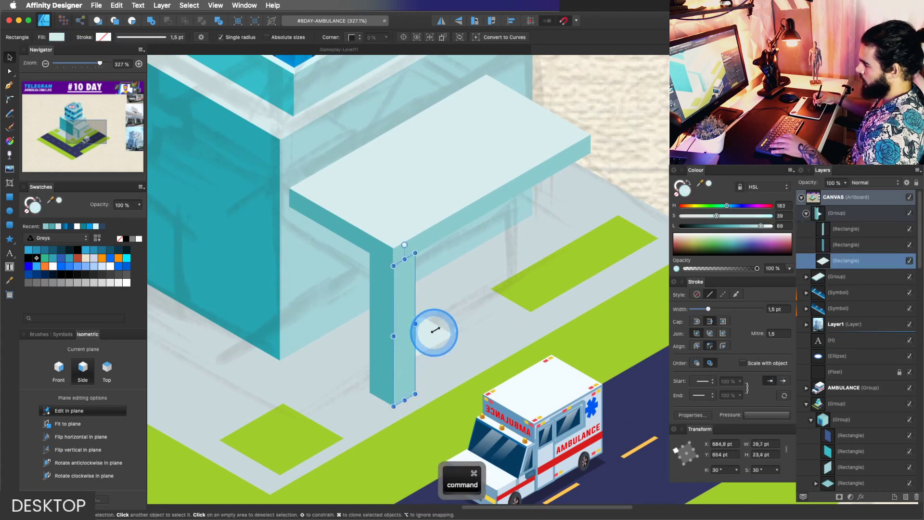
left_click_drag(440, 325, 580, 261)
scroll(579, 261, "right", 3)
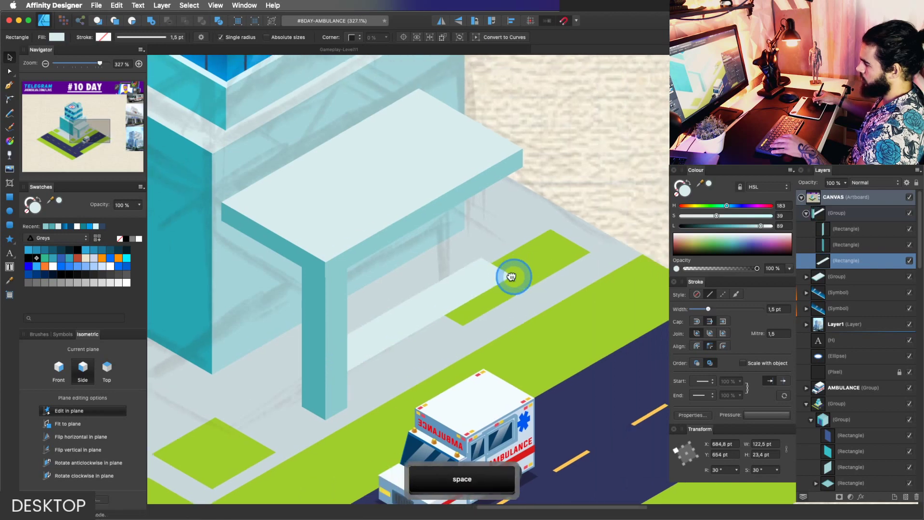
Duplicate the pillar's lighter right face and reshape the copy into the front face of the low wall beneath the canopy.
left_click(337, 392, "super")
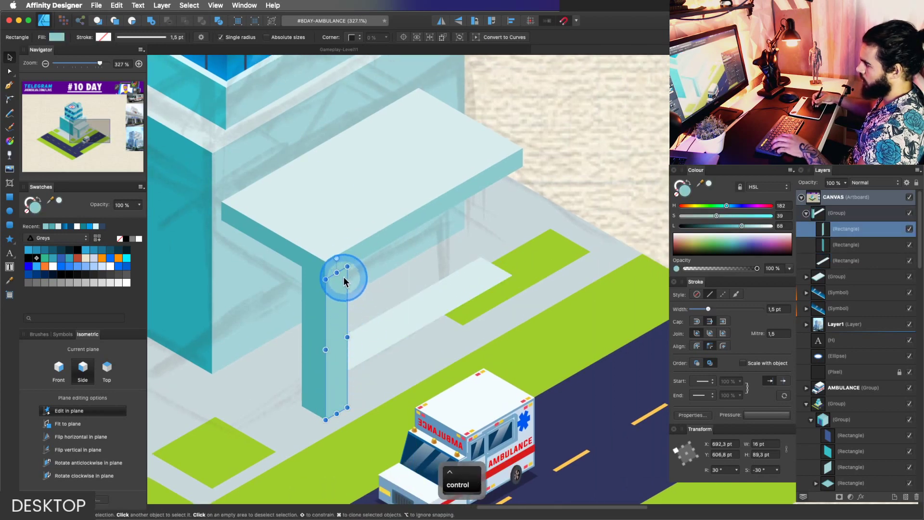
key("ctrl+d")
key("z")
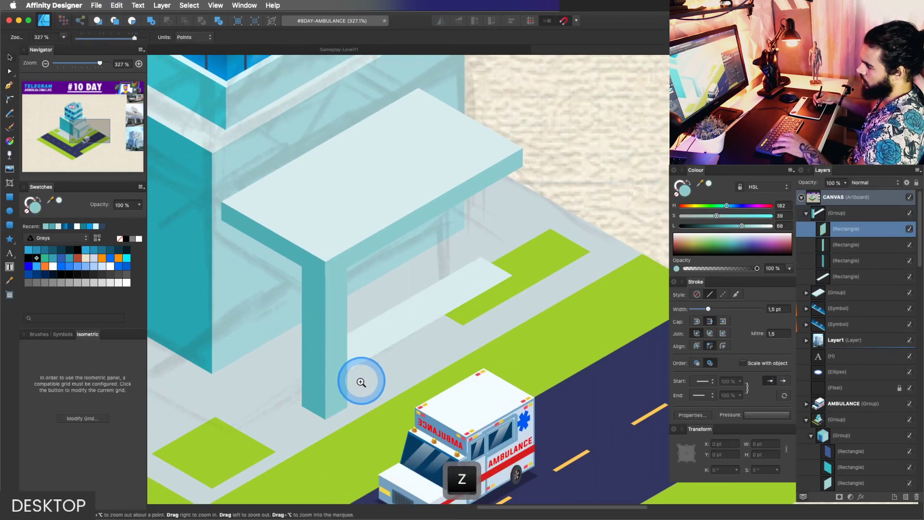
key("v")
left_click_drag(348, 388, 512, 313)
key("super+z")
key("super+z")
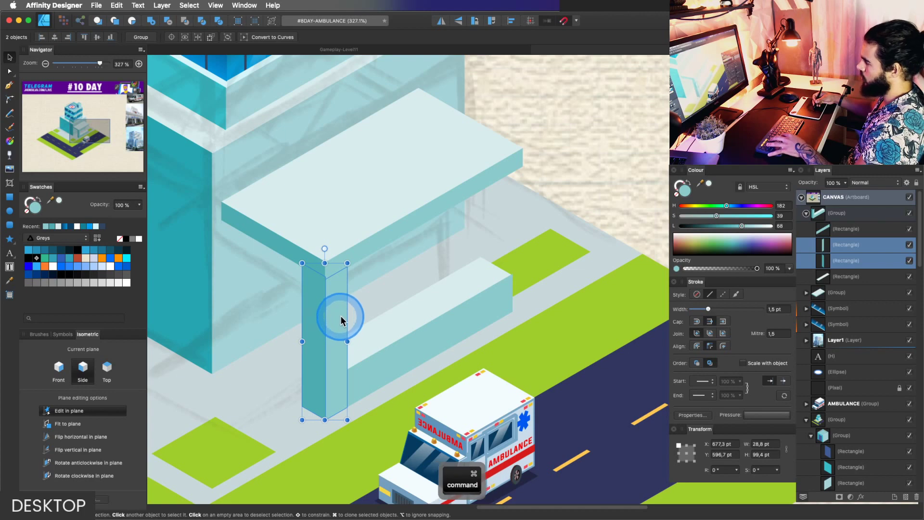
Group the pillar's two faces, place a duplicate under the canopy's far front corner, and move it one level back.
key("super+g")
left_click_drag(320, 324, 526, 210)
key("z")
key("v")
key("z")
key("v")
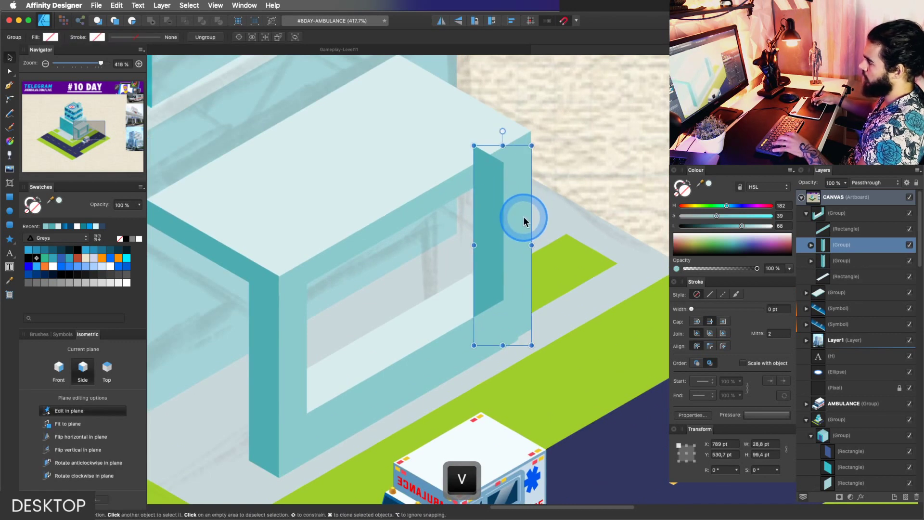
key("shift+s")
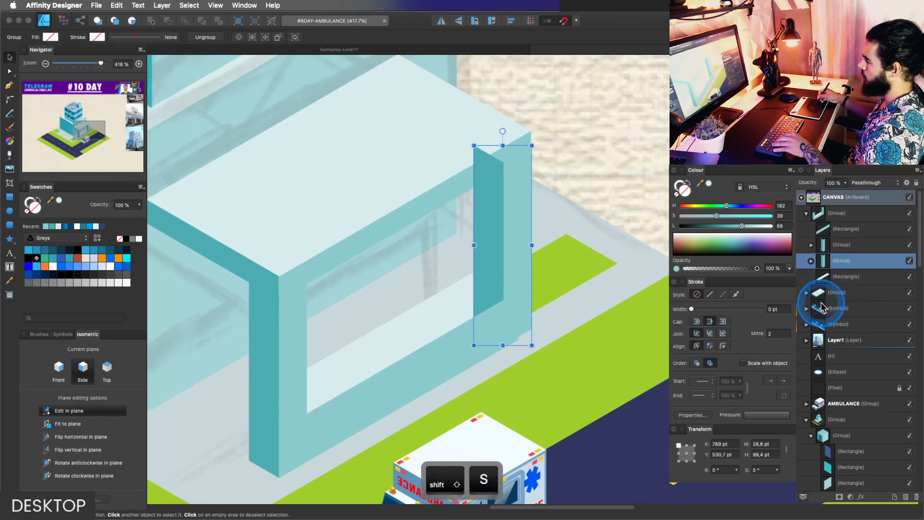
Move the far pillar group behind the canopy group and shorten the low wall's front face to about 130.5 pt.
left_click_drag(824, 309, 818, 295)
key("v")
left_click_drag(505, 244, 503, 273)
key("z")
key("v")
left_click(491, 338, "super")
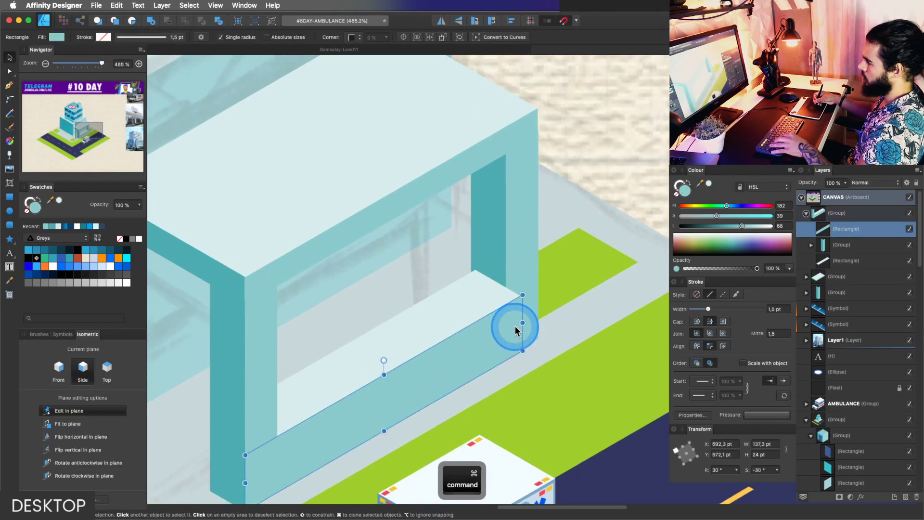
left_click_drag(522, 324, 508, 330)
Resize the low wall's pale top to about 113.6 × 19.3 pt and fit the front face against the far pillar.
left_click(496, 284, "super")
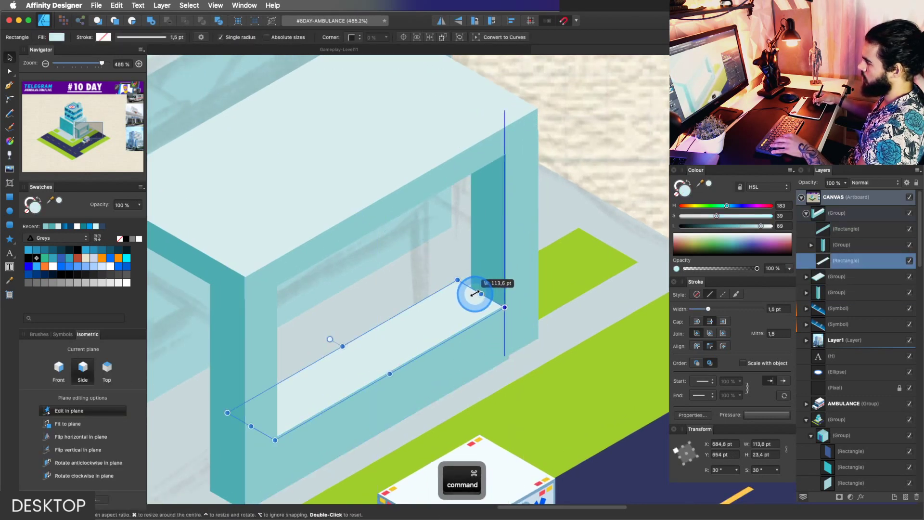
left_click_drag(342, 346, 346, 355)
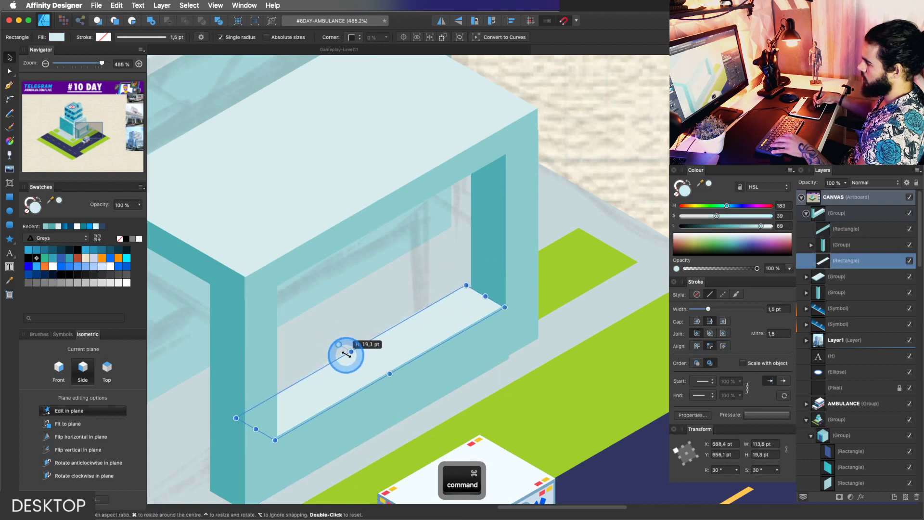
left_click(504, 345, "super")
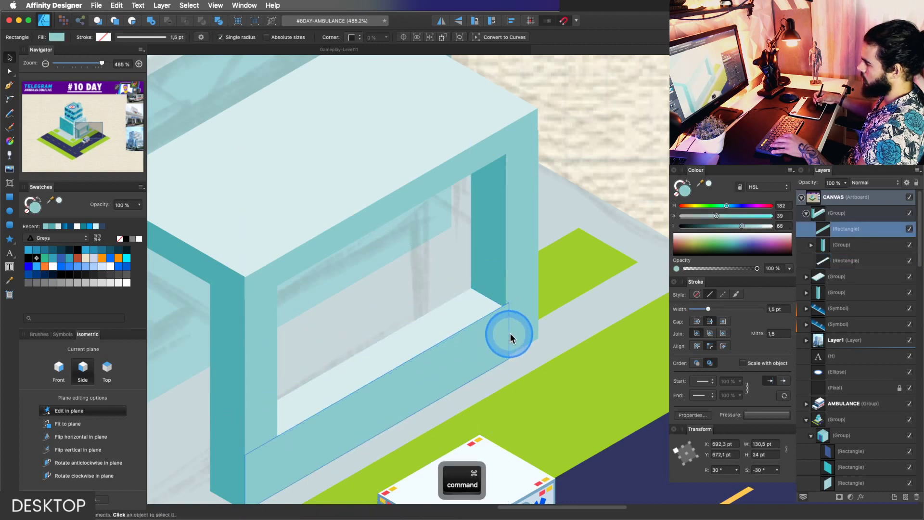
left_click_drag(496, 350, 507, 308)
key("v")
left_click(538, 276)
left_click_drag(538, 269, 357, 349)
key("z")
key("v")
Shorten the darker left face of the far pillar to a height of about 88.9 pt.
left_click(533, 311, "super")
key("z")
key("v")
key("z")
left_click(835, 324)
key("v")
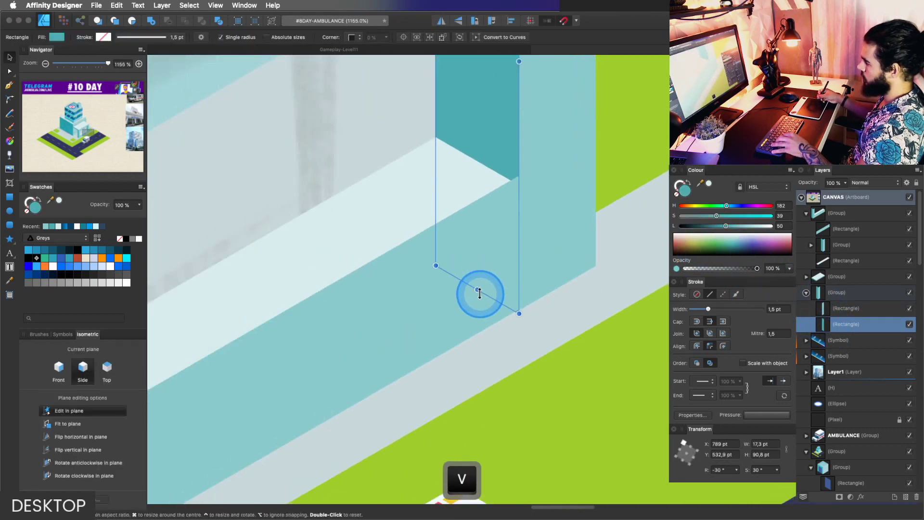
left_click_drag(481, 281, 481, 282)
Examine how the canopy, pillars and low wall fit together and sit against the hospital's lower block.
key("z")
left_click_drag(540, 222, 354, 265)
key("space")
left_click_drag(507, 207, 484, 298)
key("z")
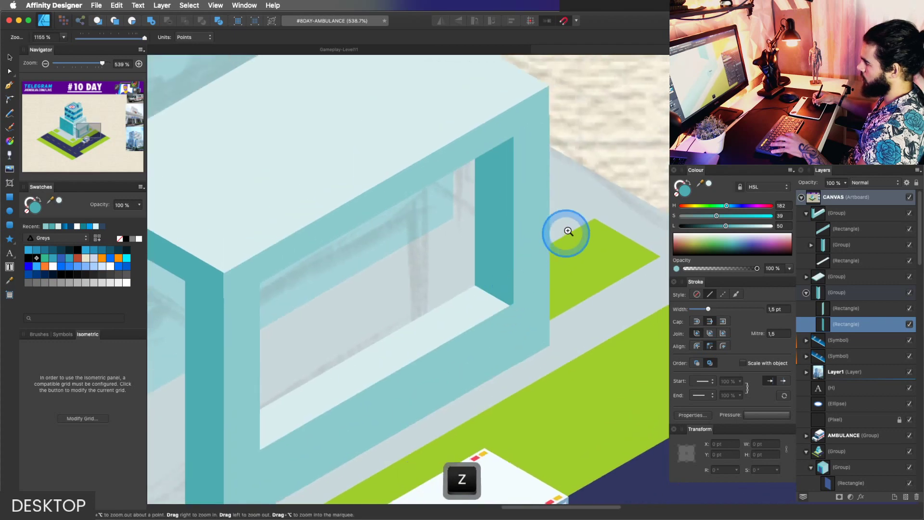
left_click_drag(568, 230, 477, 236)
left_click_drag(554, 175, 500, 195)
key("space")
left_click_drag(500, 196, 452, 266)
left_click_drag(536, 254, 429, 322)
key("space")
key("space")
left_click_drag(483, 308, 534, 308)
key("space")
left_click_drag(475, 321, 475, 305)
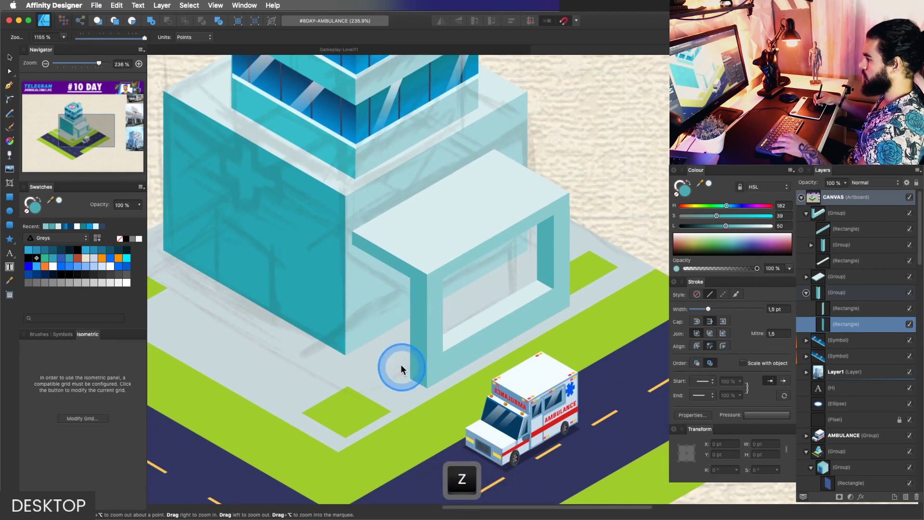
key("space")
left_click_drag(393, 357, 370, 365)
Start the Rectangle tool with nothing selected and set its fill to dark grey-teal, HSL 182, 14, 29.
key("v")
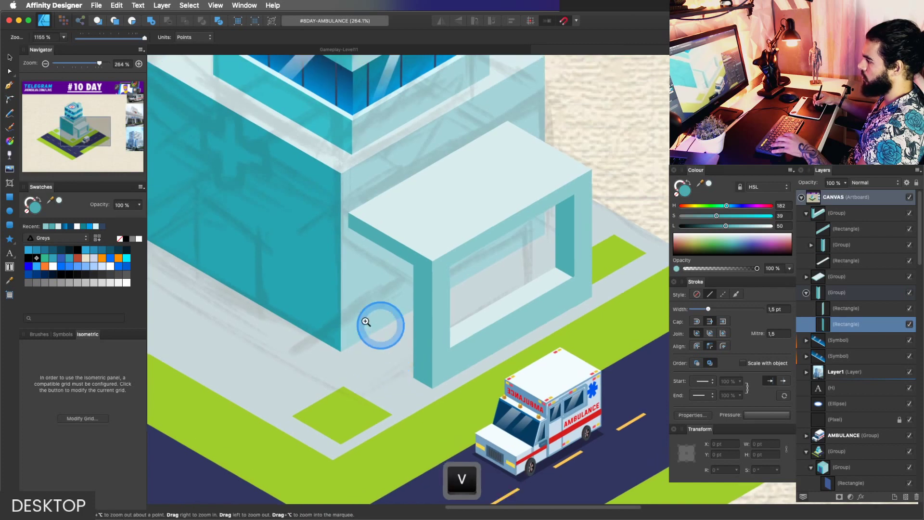
left_click(10, 198)
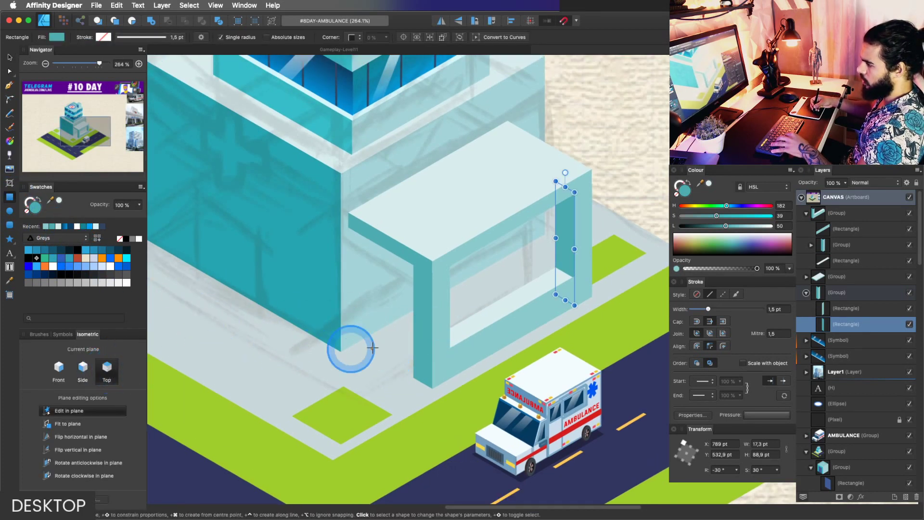
key("Escape")
left_click(699, 220)
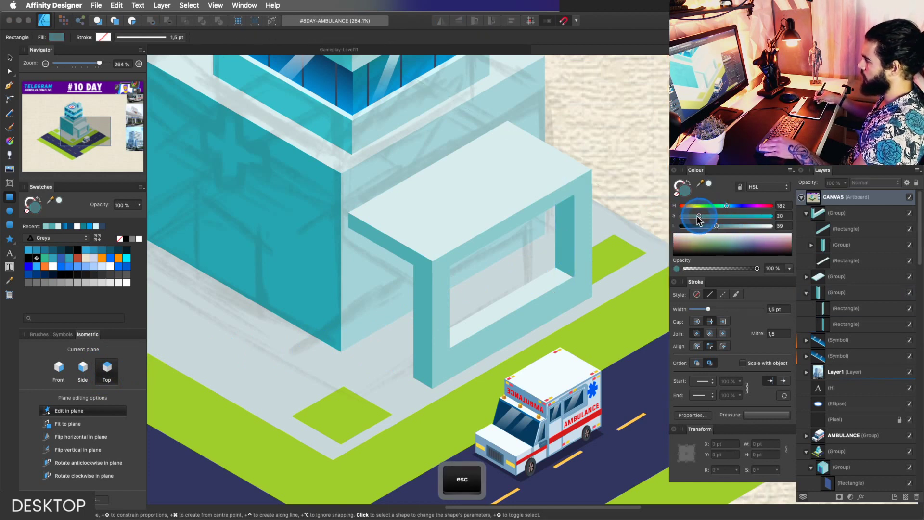
left_click_drag(710, 226, 707, 226)
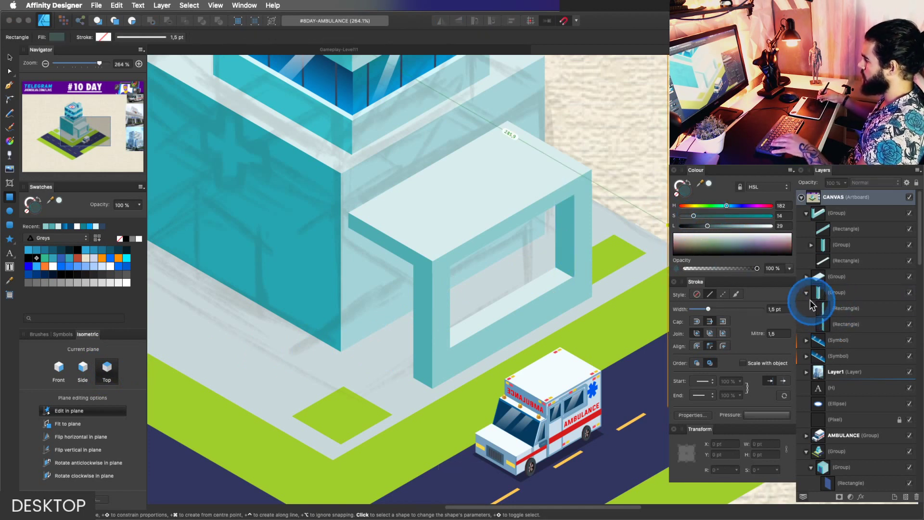
Draw a top-plane rectangle about 145 × 70.2 pt on the ground beneath the canopy, stacked just above the symbols.
left_click(806, 293)
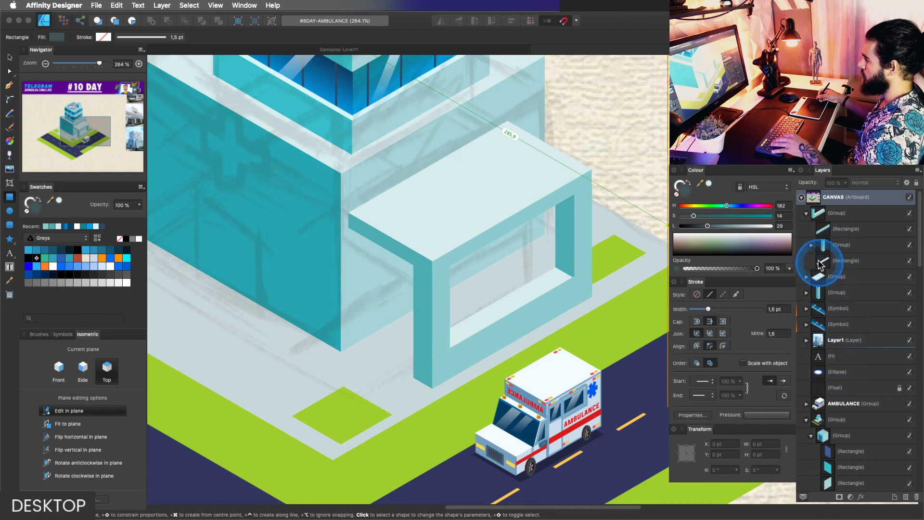
left_click(807, 214)
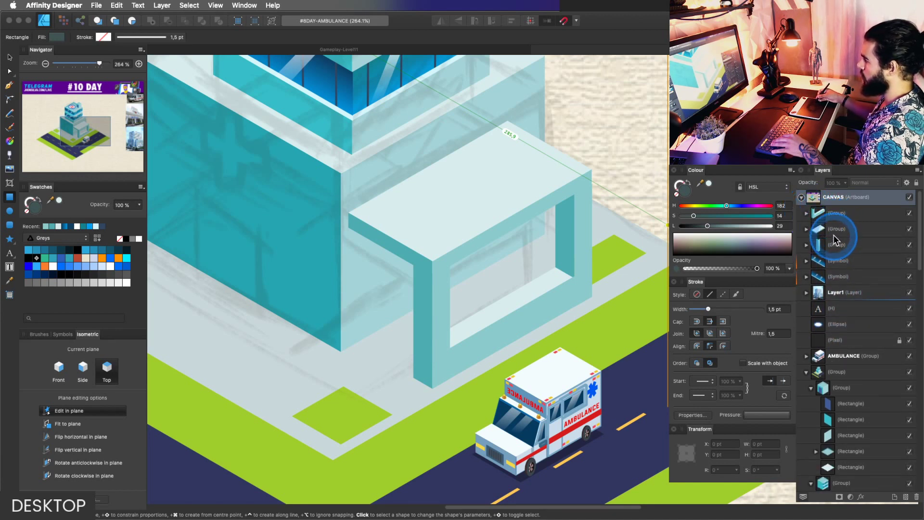
left_click(818, 262)
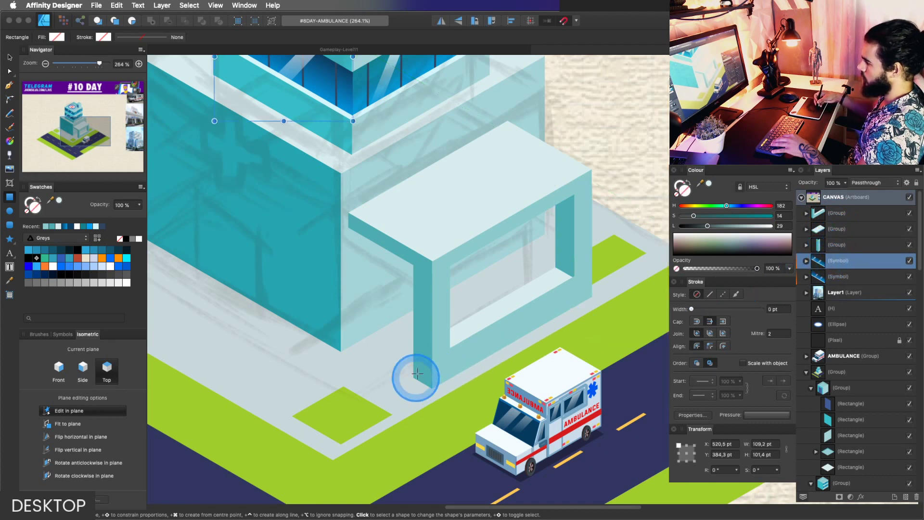
left_click_drag(433, 383, 515, 252)
key("v")
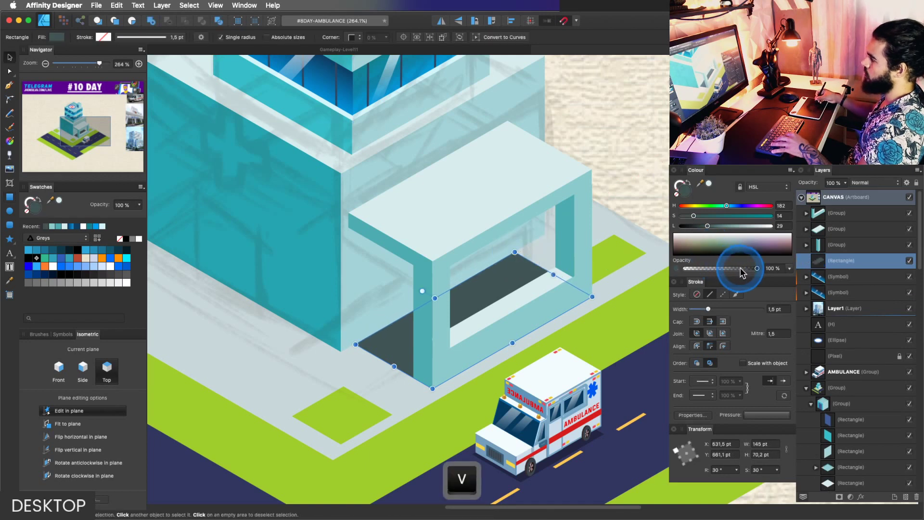
Lower the ground shadow's opacity to 49% and save the document.
left_click_drag(756, 268, 721, 271)
key("z")
left_click_drag(543, 294, 514, 298)
key("space")
left_click_drag(450, 295, 489, 286)
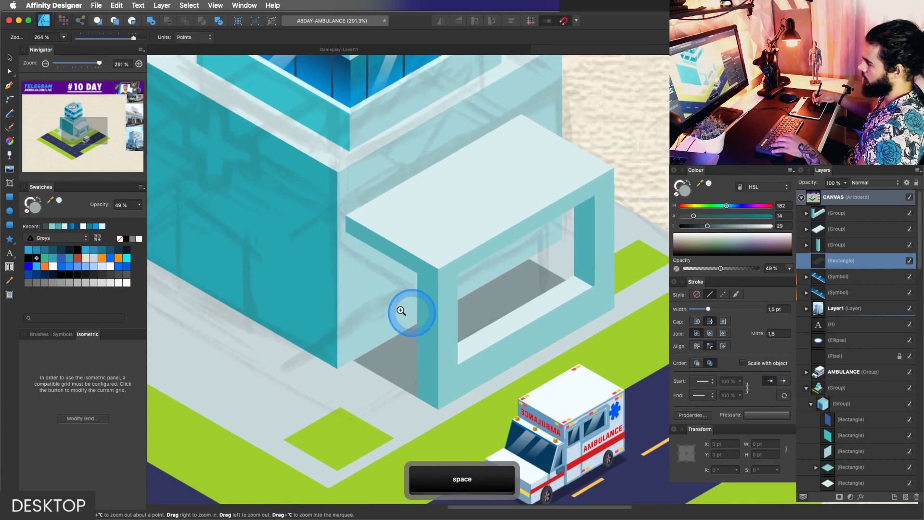
key("super+s")
left_click_drag(393, 232, 353, 242)
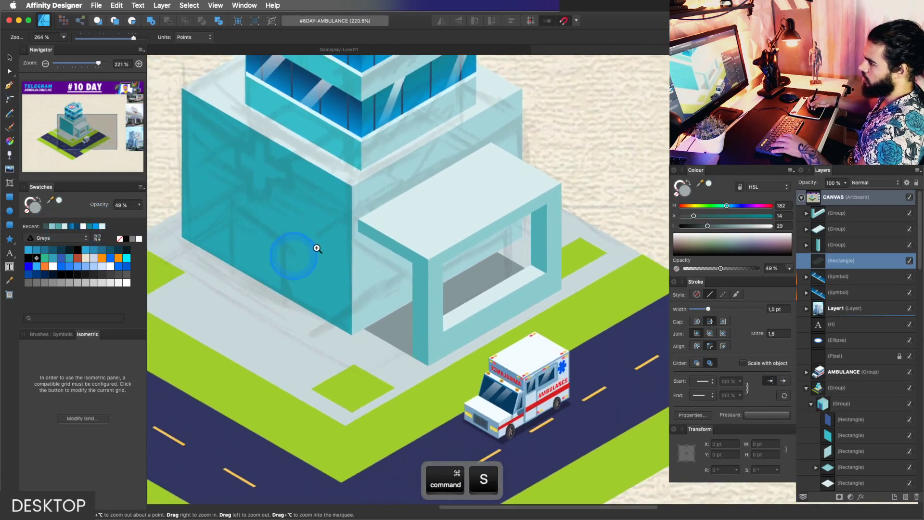
left_click_drag(431, 265, 453, 269)
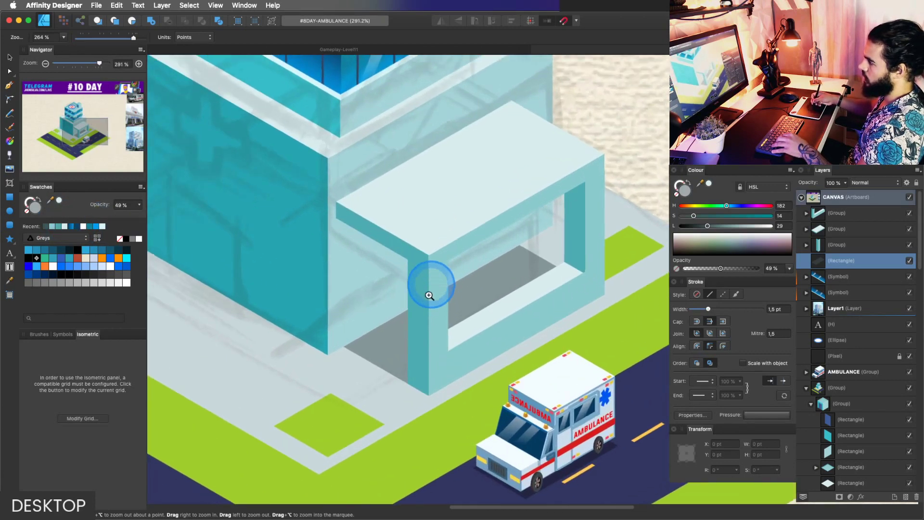
Duplicate the lower block's right wall, scale the copy to about 60.9 × 46.2 pt, and place it at the wall's base.
key("v")
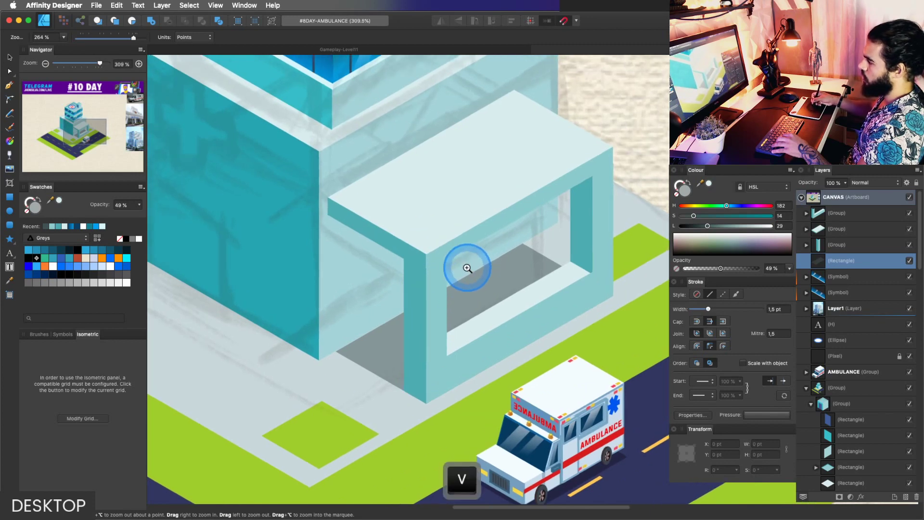
left_click(465, 265)
left_click_drag(466, 264, 450, 234)
key("v")
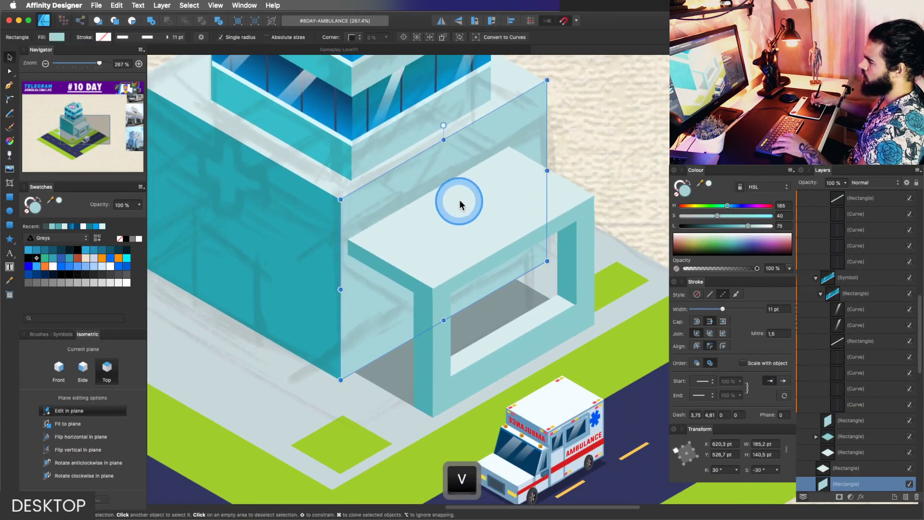
key("ctrl+d")
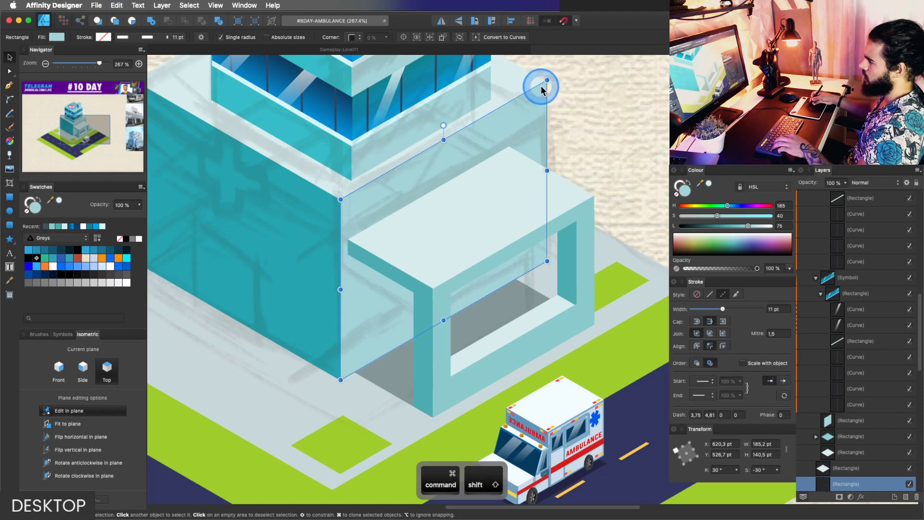
left_click_drag(542, 91, 507, 157)
key("super+z")
left_click_drag(540, 82, 472, 184)
key("v")
left_click_drag(468, 227, 475, 271)
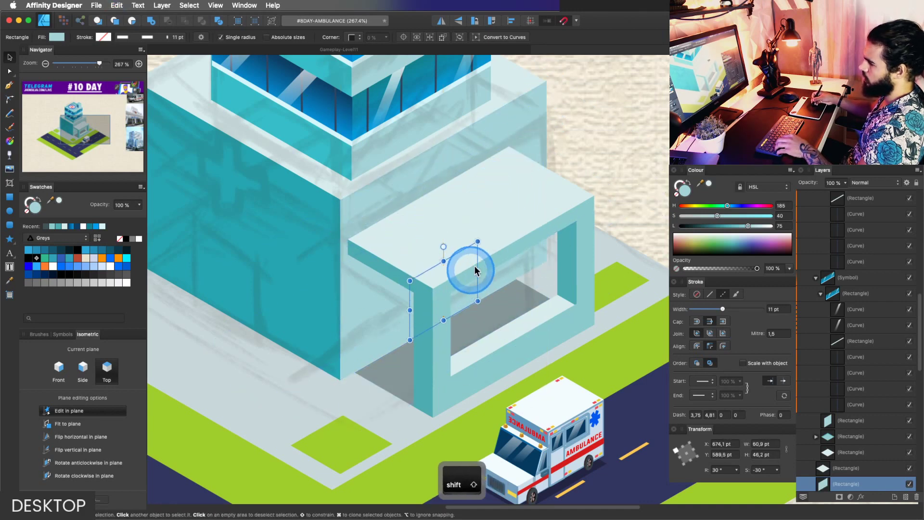
Fill the small wall panel with dark blue, HSL 198, 60, 30, and adjust its height to about 47.1 pt.
mouse_move(714, 235)
left_mouse_down()
mouse_move(705, 226)
mouse_move(721, 226)
left_mouse_up()
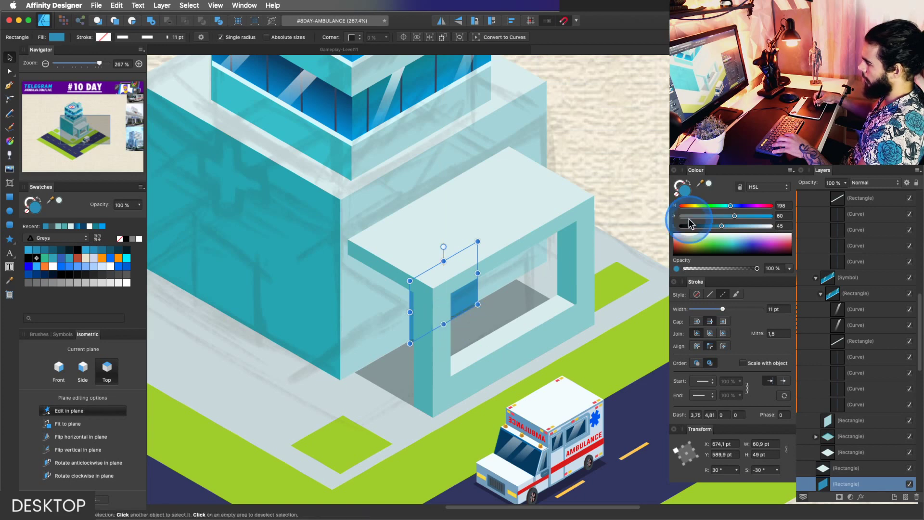
left_click_drag(709, 228, 708, 226)
key("z")
left_click_drag(473, 263, 302, 339)
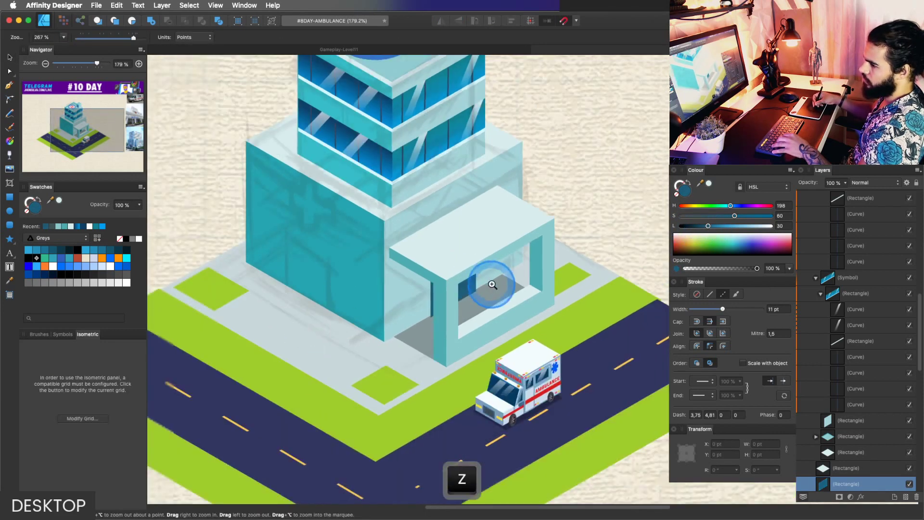
left_click_drag(471, 299, 577, 279)
key("v")
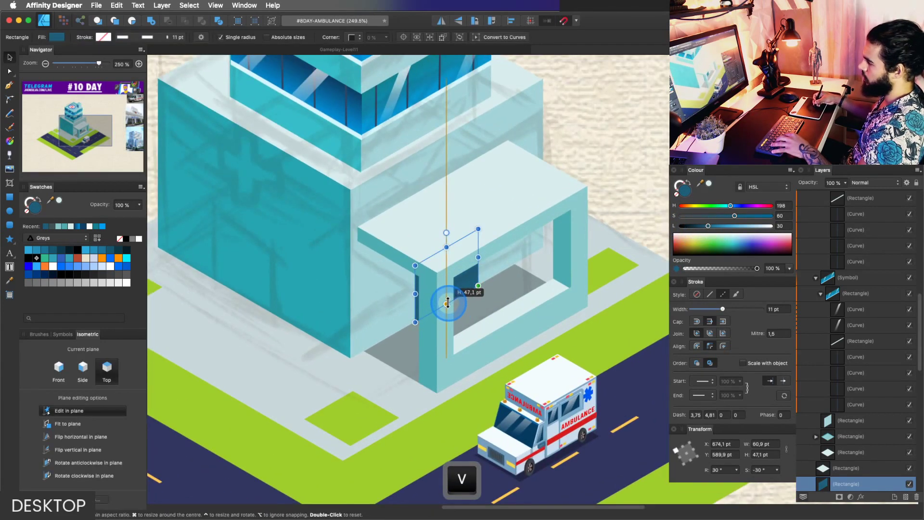
key("z")
left_click_drag(447, 303, 337, 321)
key("space")
mouse_move(486, 303)
left_mouse_down()
mouse_move(516, 293)
mouse_move(485, 288)
left_mouse_up()
left_click_drag(484, 289, 543, 282)
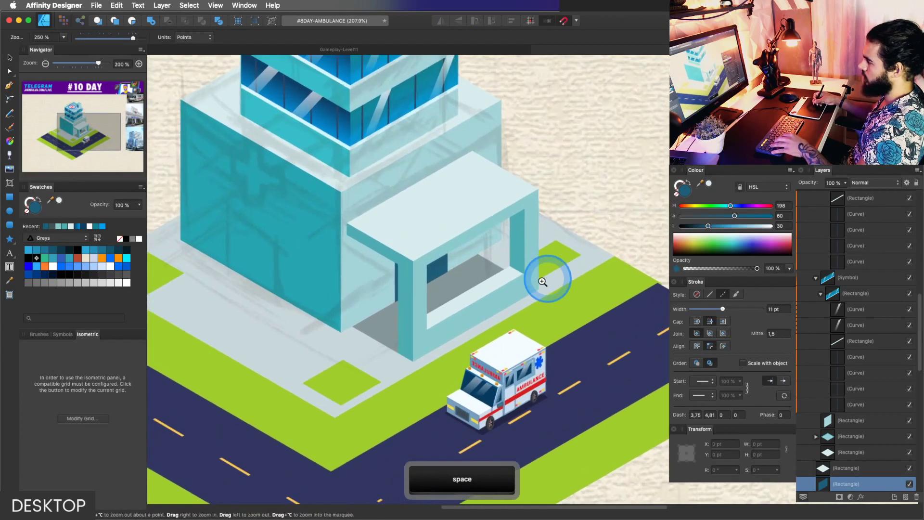
Extend the grey pavement's front-left edge outward beneath the green strip along the road.
key("v")
left_click(561, 282, "super")
key("z")
left_click_drag(496, 329, 472, 325)
key("space")
left_click_drag(472, 325, 520, 347)
key("v")
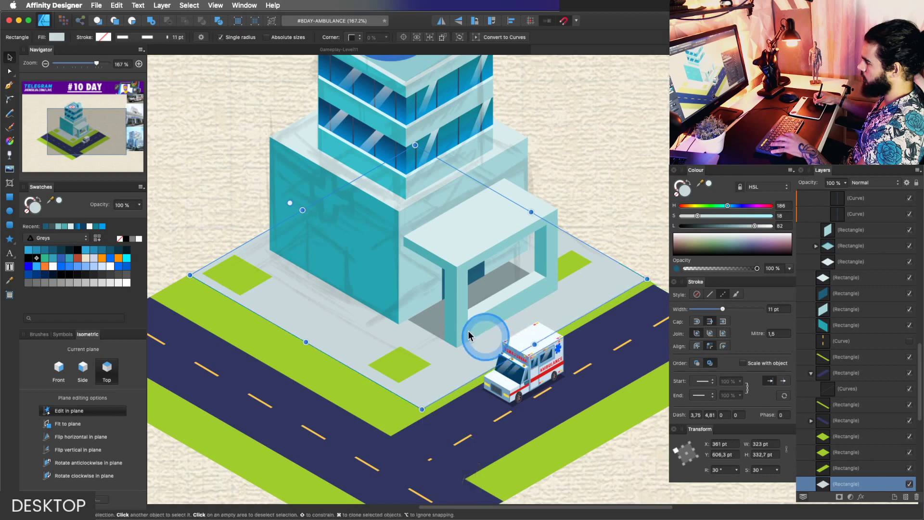
left_click_drag(306, 343, 287, 321)
Narrow the green strip between the pavement and the front-left road, and enlarge the left lawn patch to 46.6 × 54.7 pt.
key("v")
left_click(296, 322, "super")
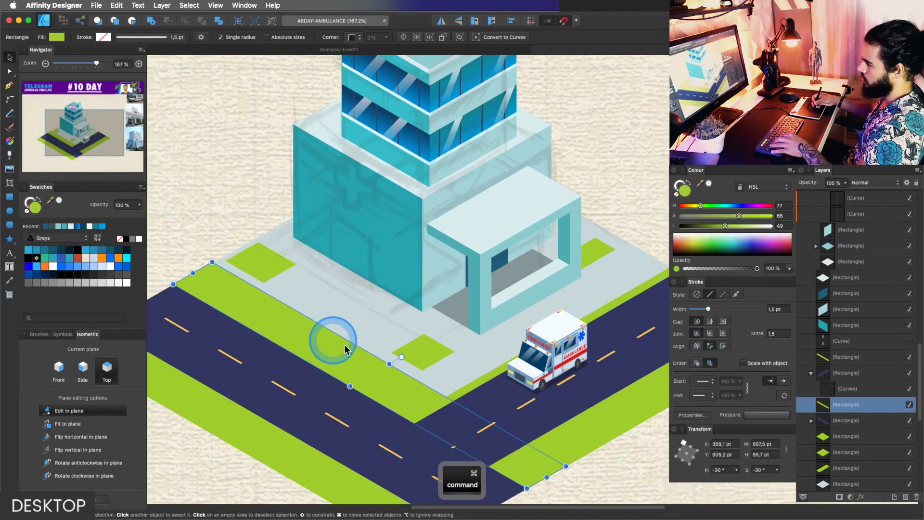
left_click_drag(394, 366, 373, 384)
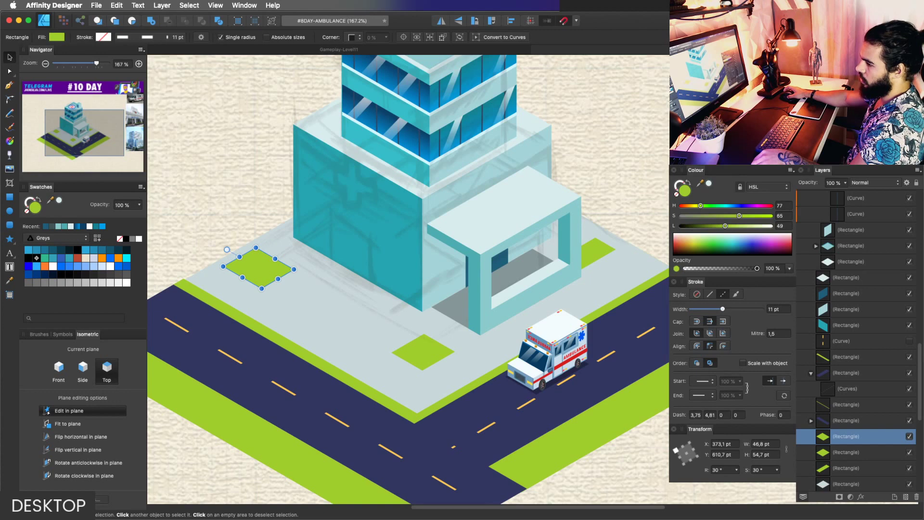
Save the document with the updated canopy, pavement and lawns.
key("super+Tab")
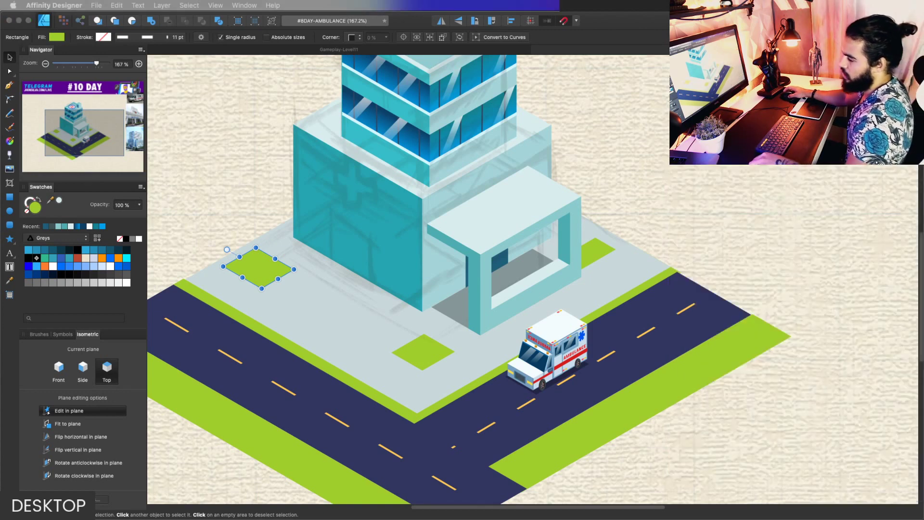
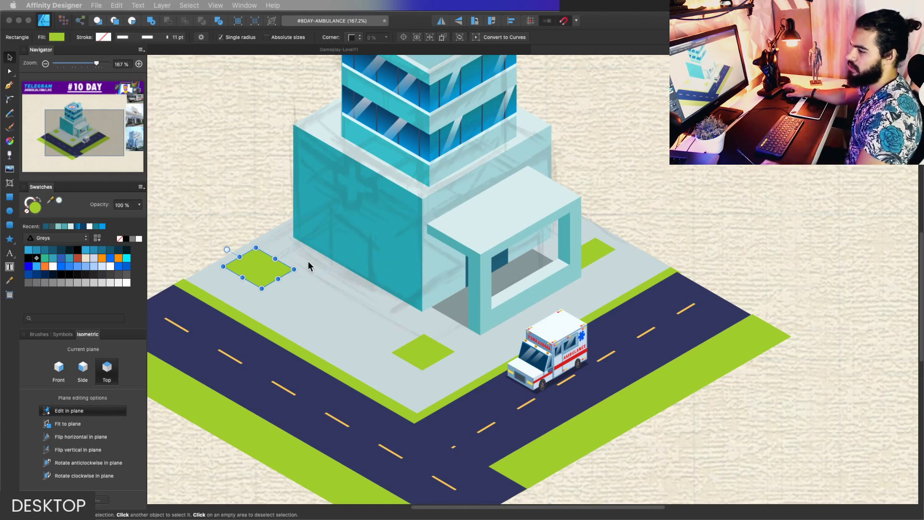
left_click(414, 255)
key("space")
left_click_drag(414, 255, 423, 278)
key("z")
left_click_drag(423, 277, 448, 276)
key("space")
key("super+s")
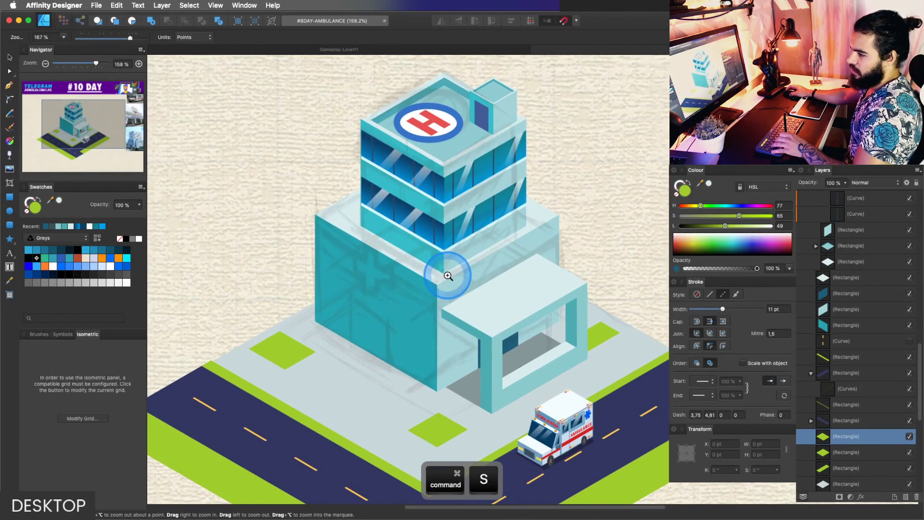
Examine the whole hospital, from the helipad roof down to the sketched left wall of the lower block.
left_click(503, 289)
key("space")
left_click_drag(504, 289, 460, 239)
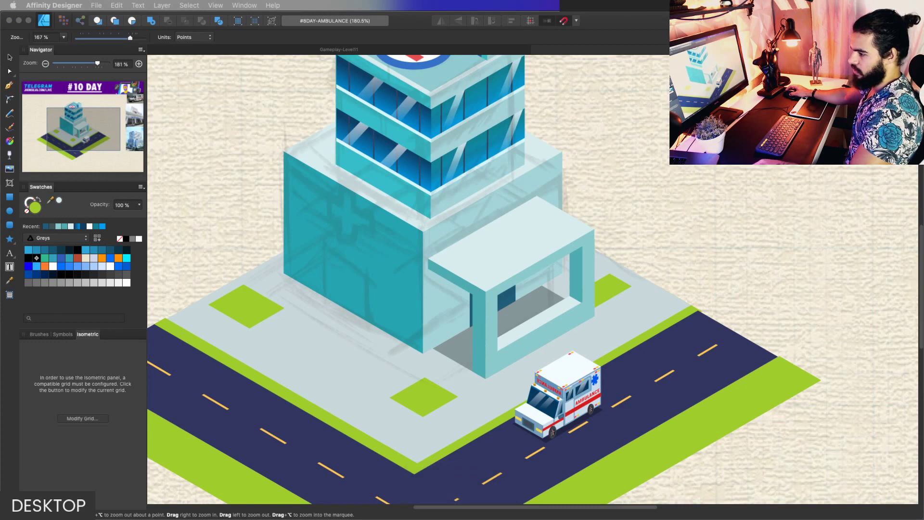
left_click(430, 287)
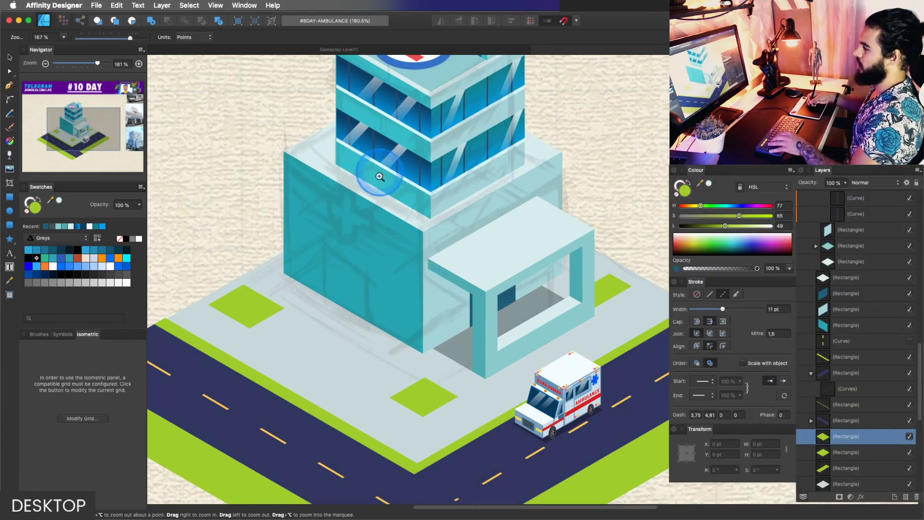
left_click_drag(398, 257, 406, 291)
left_click_drag(400, 239, 415, 280)
key("z")
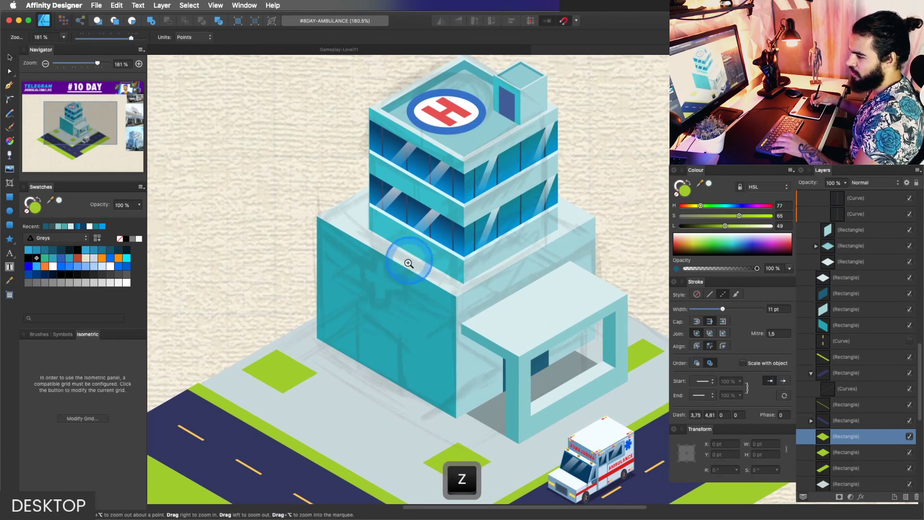
Copy the tower's lowest window band on the left face, select the building group, and save the document.
key("v")
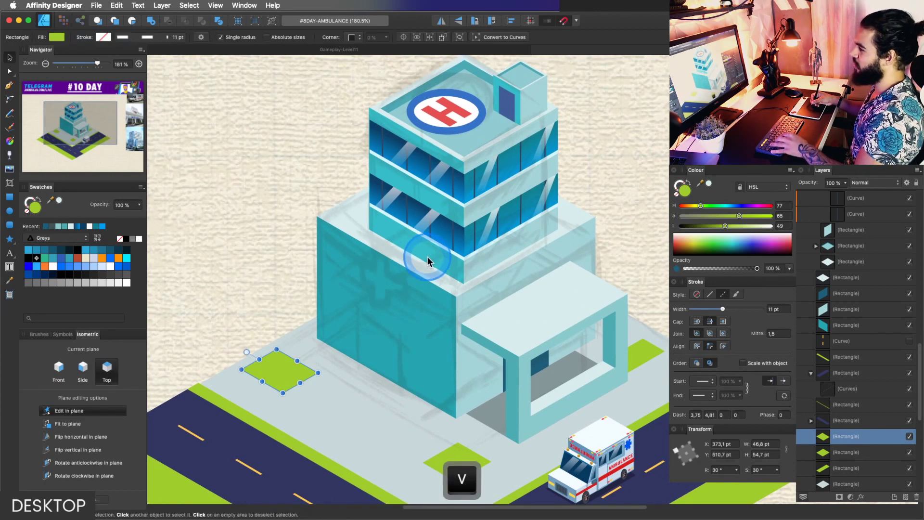
left_click(436, 230)
key("z")
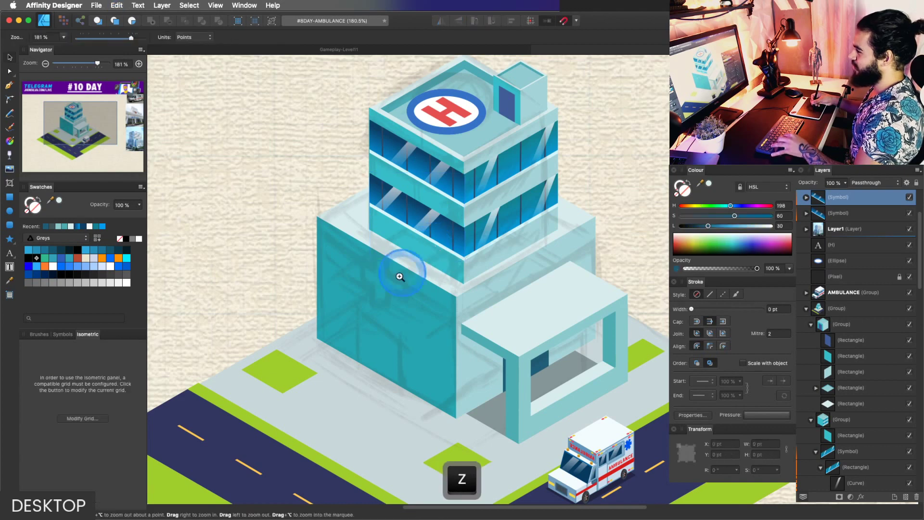
left_click_drag(398, 262, 392, 305)
left_click(414, 306)
key("z")
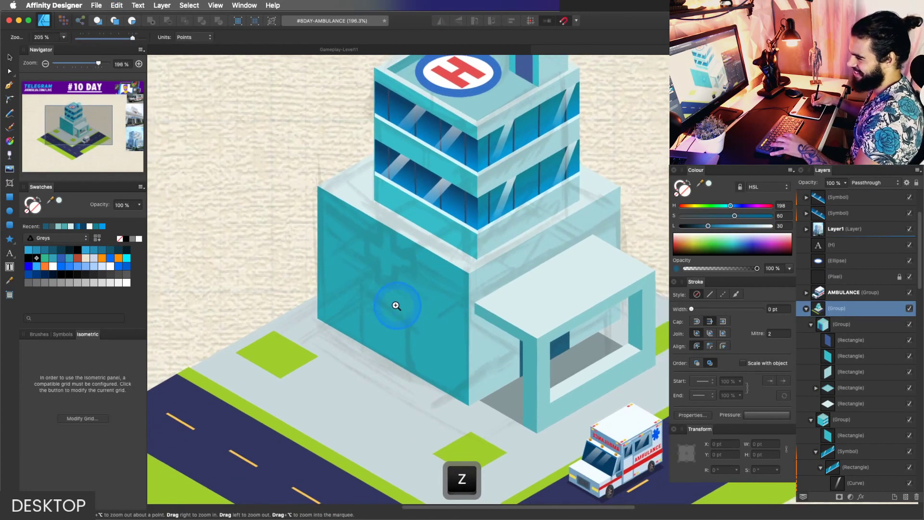
key("super+s")
Paste the window band and align it with the rear end of the lower block's left wall, just below the roof edge.
key("v")
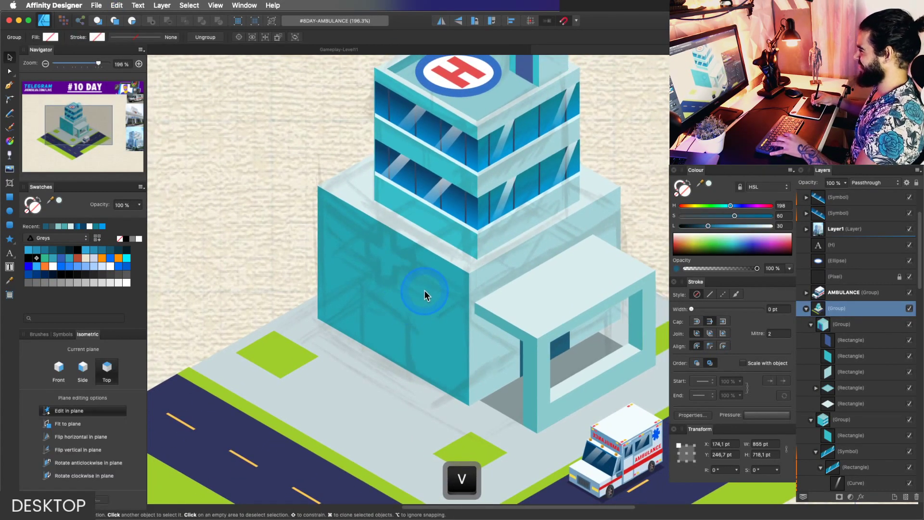
scroll(423, 290, "down", 1)
key("super+v")
key("z")
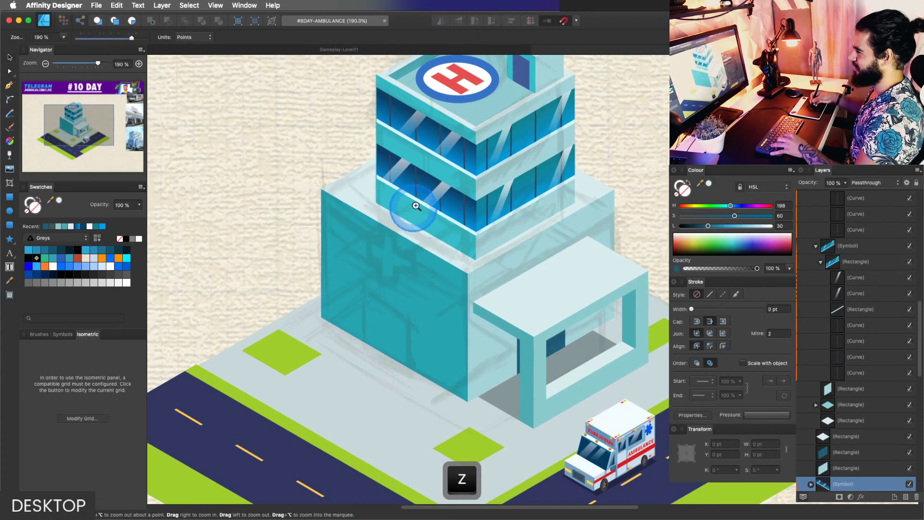
key("v")
left_click_drag(437, 198, 391, 250)
key("super+z")
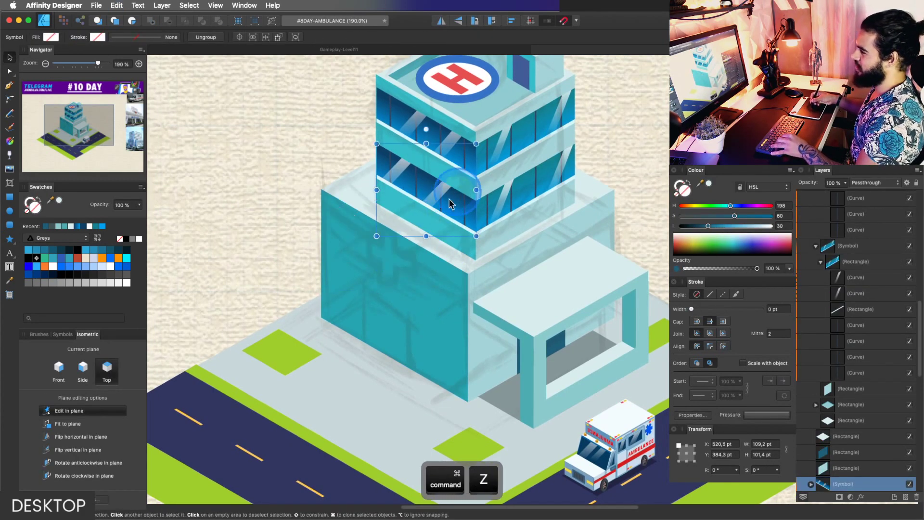
left_click_drag(450, 200, 393, 262)
key("z")
key("v")
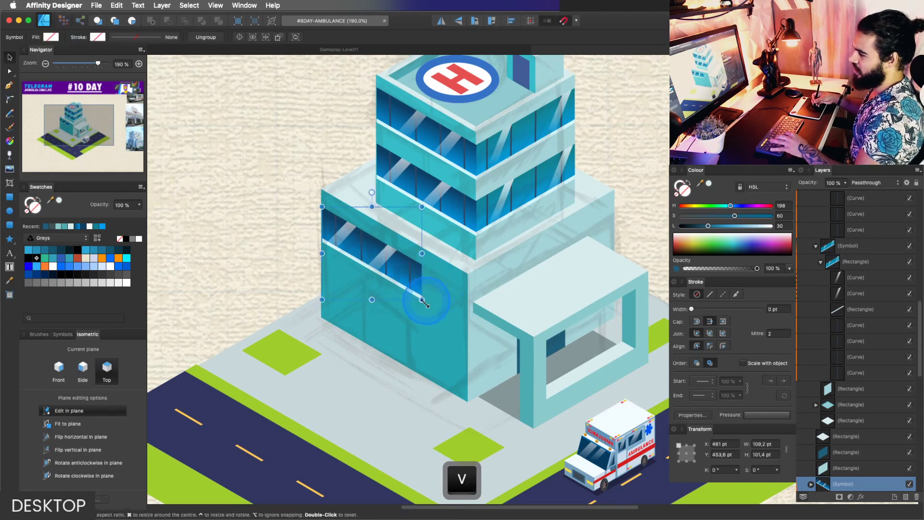
Enlarge the pasted window band so it spans the full length of the lower block's left wall.
left_click_drag(422, 299, 450, 350)
key("z")
key("space")
key("v")
key("z")
left_click(400, 304)
key("v")
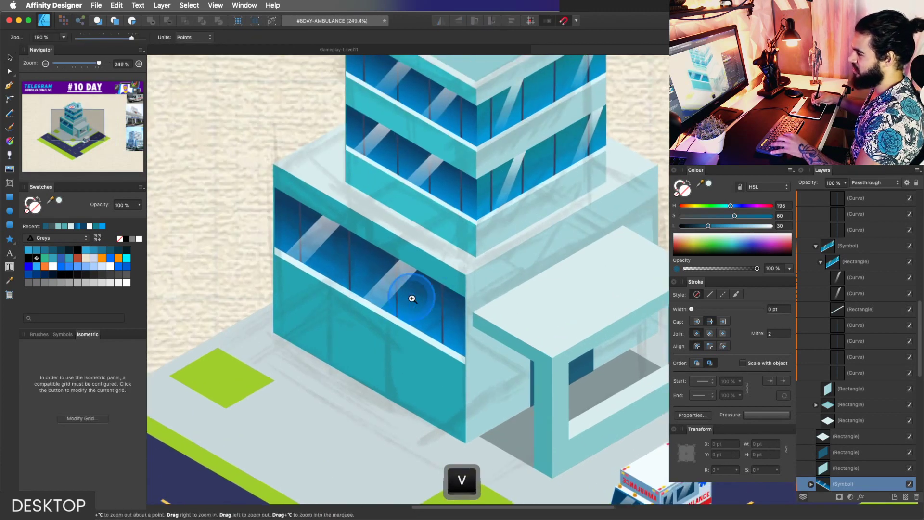
Reduce the window band's height and repeat it as three parallel rows down the lower block's left wall.
left_click(401, 316, "super")
left_click_drag(369, 308, 405, 265)
key("super+z")
key("z")
mouse_move(445, 251)
left_mouse_down()
mouse_move(391, 266)
mouse_move(299, 319)
mouse_move(458, 258)
mouse_move(438, 308)
mouse_move(438, 351)
mouse_move(419, 322)
mouse_move(413, 285)
mouse_move(437, 309)
left_mouse_up()
key("z")
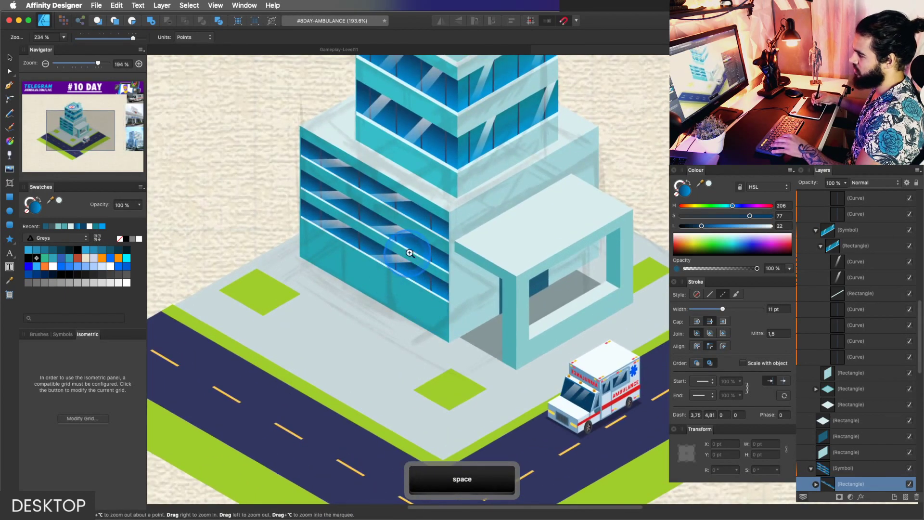
Save the document with the three window rows on the lower block.
key("z")
left_click_drag(431, 266, 338, 287)
key("super+s")
left_click_drag(379, 265, 415, 262)
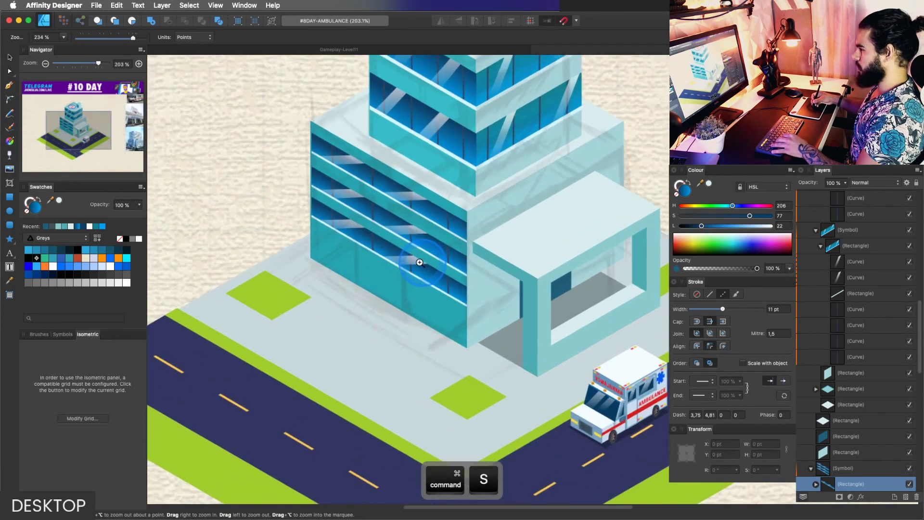
Split the lowest window row into two short windows at the wall's ends, leaving a gap for the entrance.
key("v")
mouse_move(465, 295)
left_mouse_down()
mouse_move(356, 239)
mouse_move(451, 292)
left_mouse_up()
left_click(343, 228)
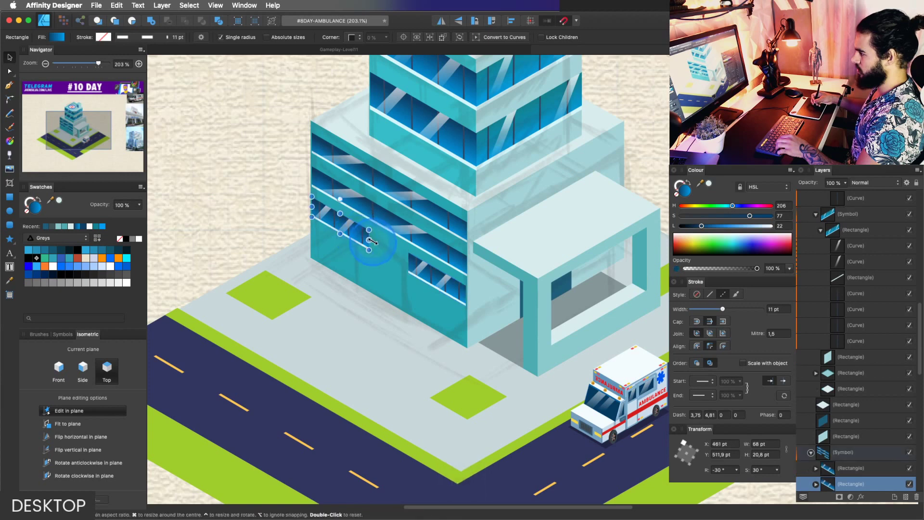
left_click_drag(368, 241, 388, 249)
key("z")
key("space")
mouse_move(388, 252)
left_mouse_down()
mouse_move(380, 275)
mouse_move(398, 262)
left_mouse_up()
key("v")
Duplicate the lower block's left wall and shrink the copy to a 39.1 × 64 pt door panel between the short windows.
left_click(616, 309, "super")
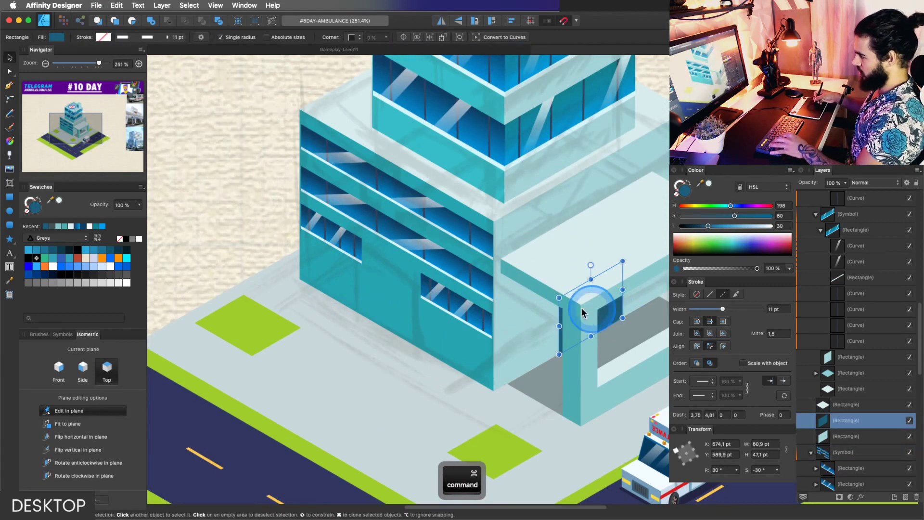
key("super+c")
left_click(399, 291, "super")
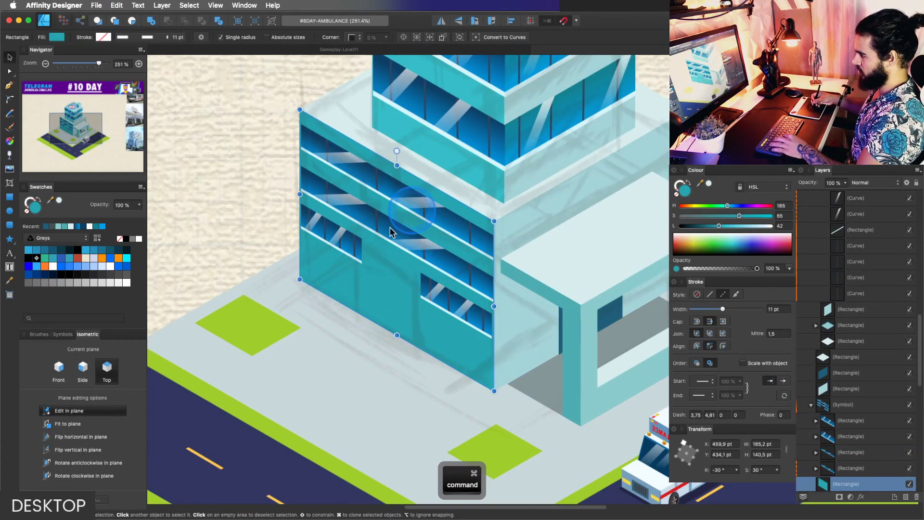
left_click_drag(406, 284, 427, 287)
key("ctrl+d")
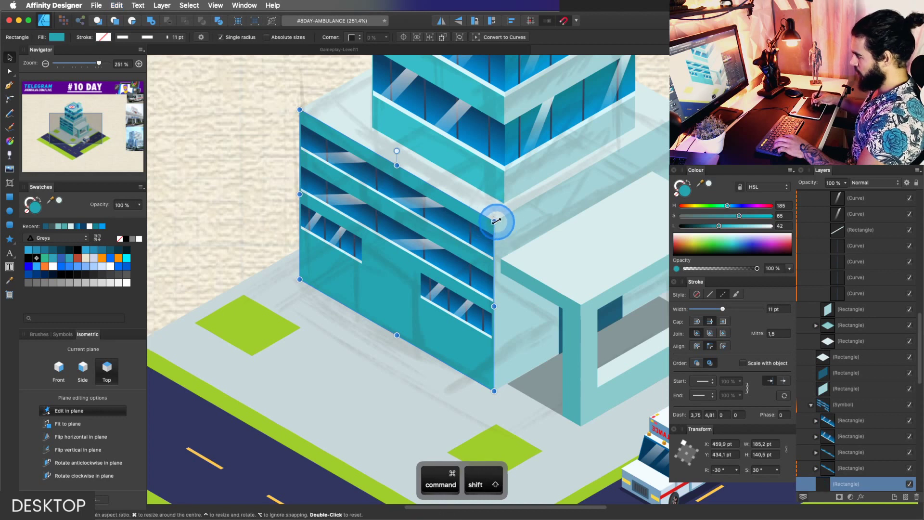
left_click_drag(496, 221, 406, 260)
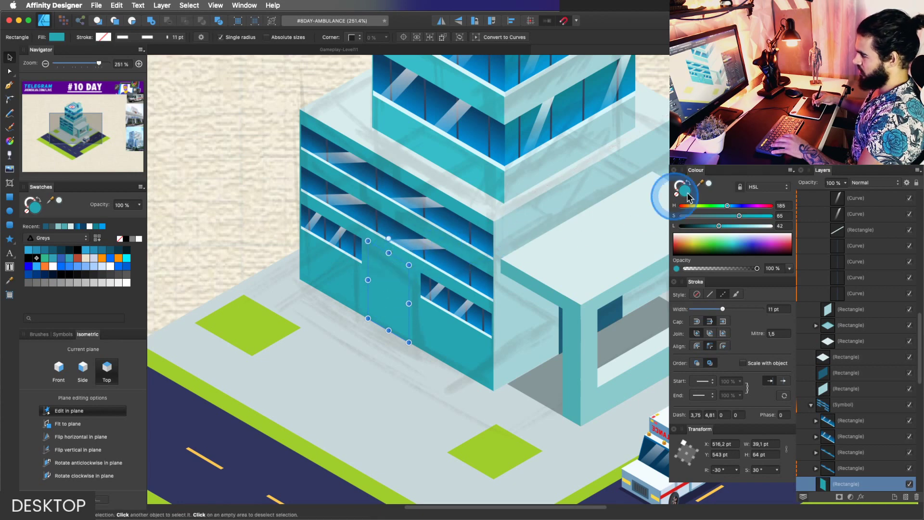
Recolour the door panel blue with HSL 212, 65, 35 and widen it to about 43.7 pt.
left_click_drag(734, 203, 713, 225)
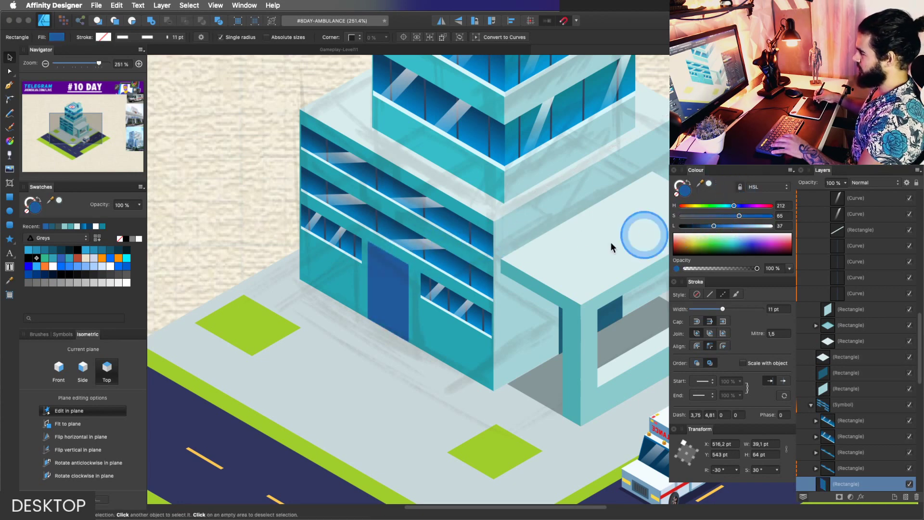
key("z")
left_click(447, 304)
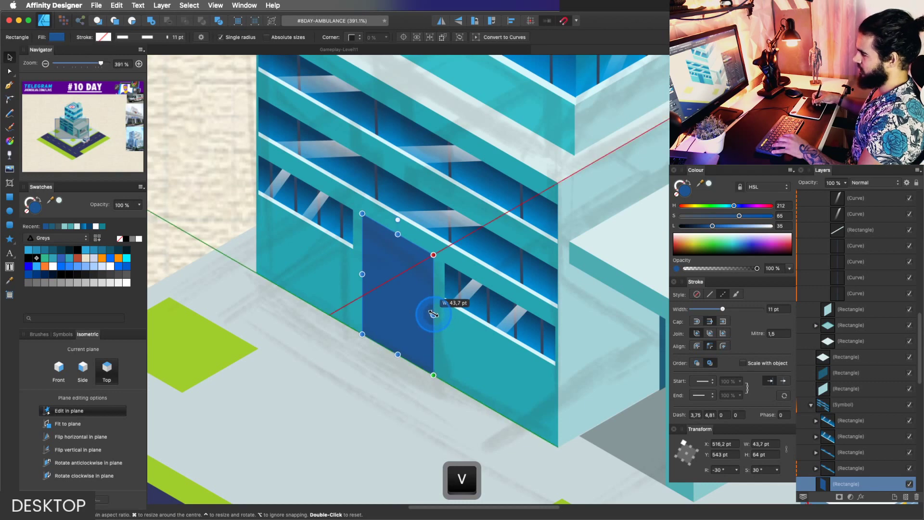
left_click_drag(436, 299, 425, 295)
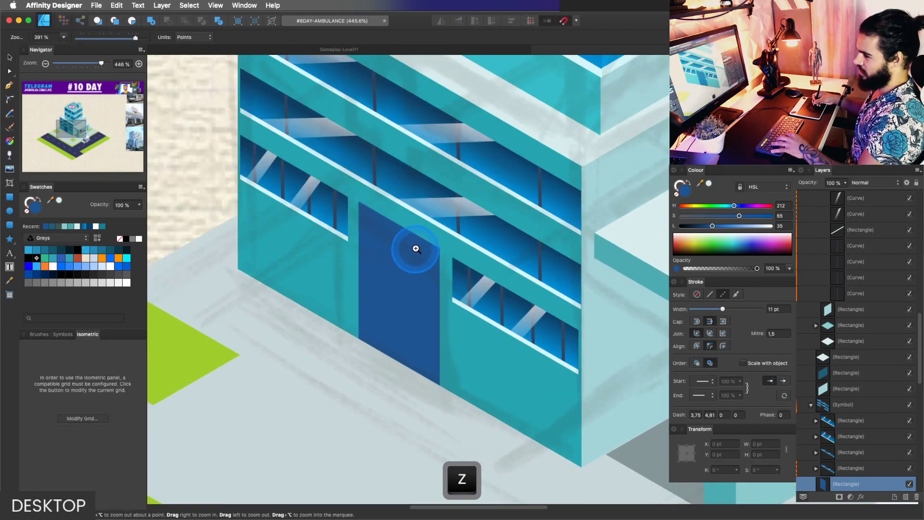
Duplicate the door panel, narrow the copy to a 2.1 pt central strip, and darken it to HSL 212, 65, 21.
key("ctrl+d")
key("v")
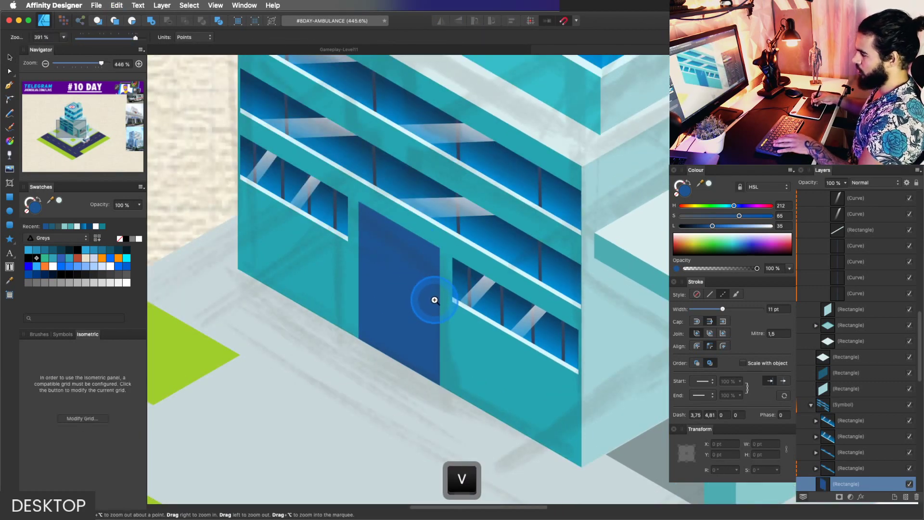
left_click_drag(439, 316, 403, 296)
key("super+z")
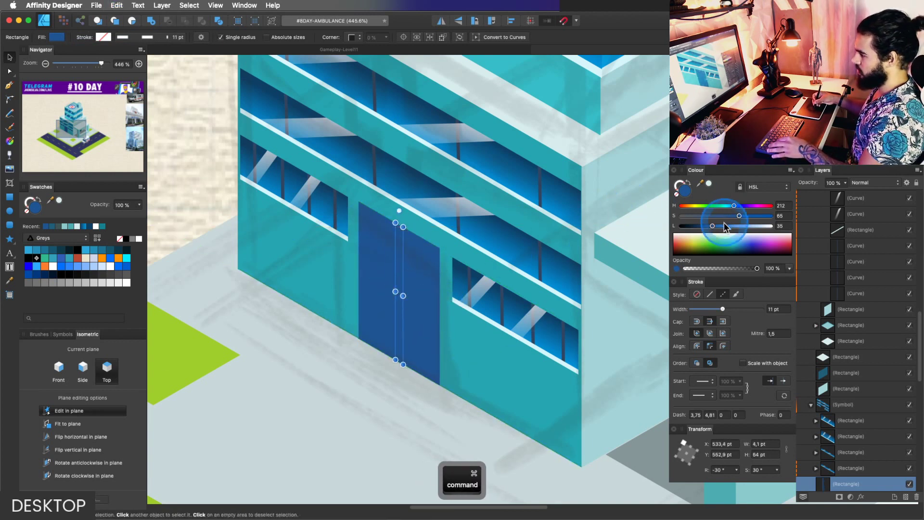
left_click_drag(726, 228, 700, 225)
key("z")
mouse_move(413, 285)
left_mouse_down()
mouse_move(434, 304)
mouse_move(403, 297)
left_mouse_up()
key("v")
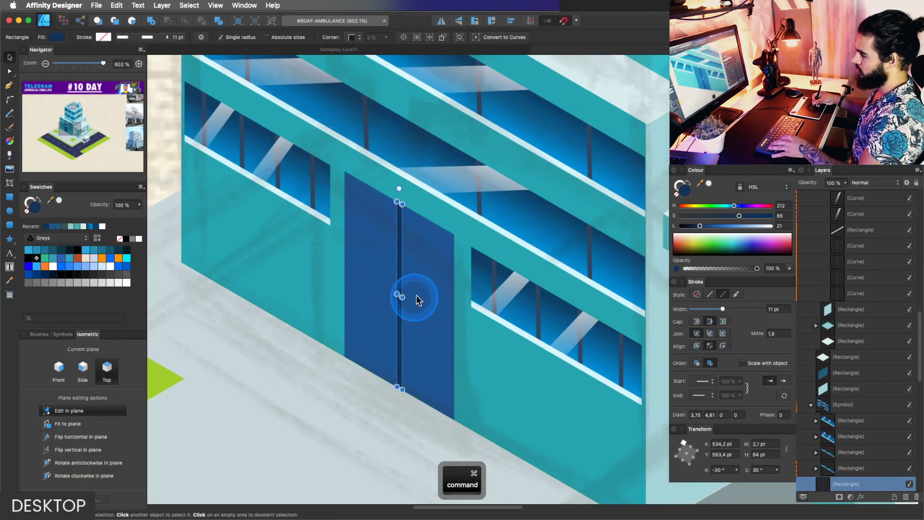
key("z")
left_click(406, 310)
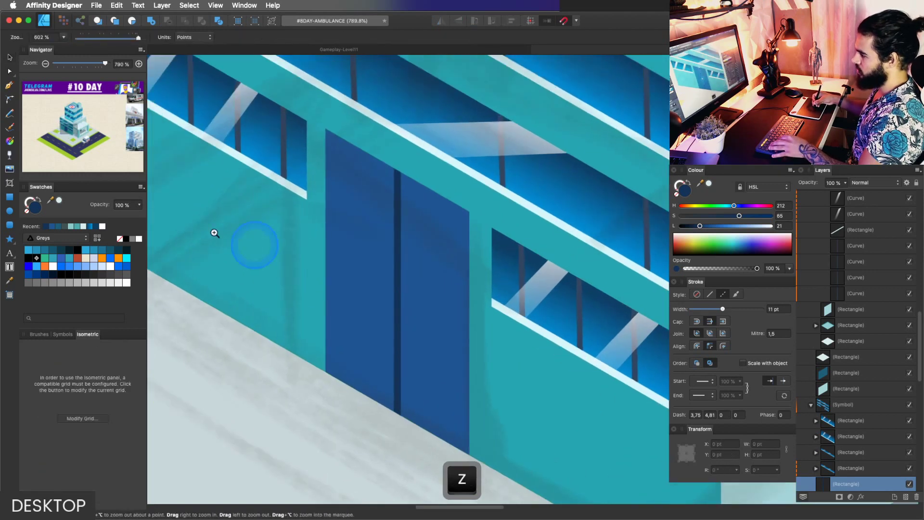
left_click(9, 211)
key("ctrl+z")
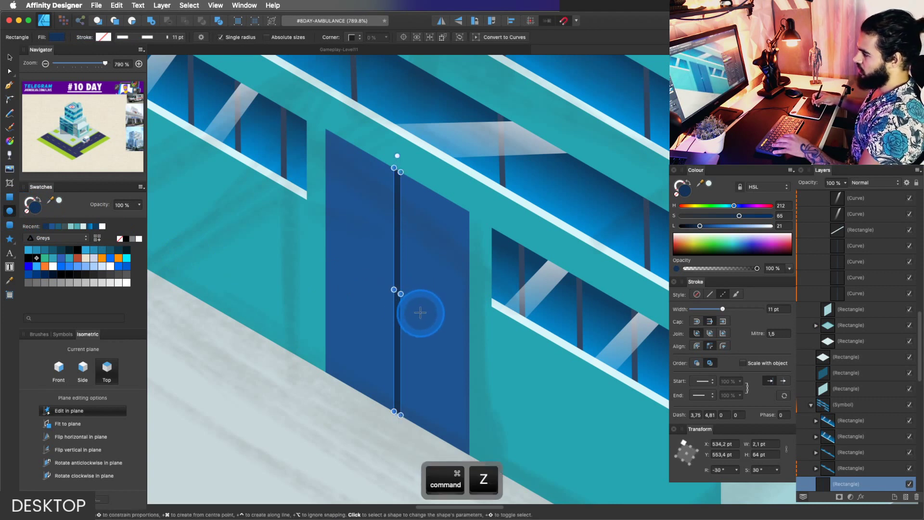
left_click_drag(421, 313, 457, 299)
key("v")
key("z")
key("ctrl+z")
key("v")
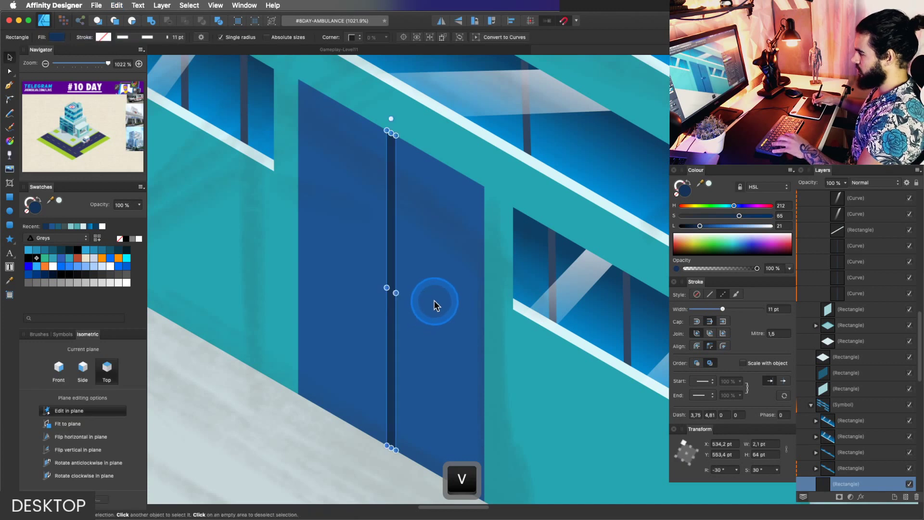
left_click(9, 211)
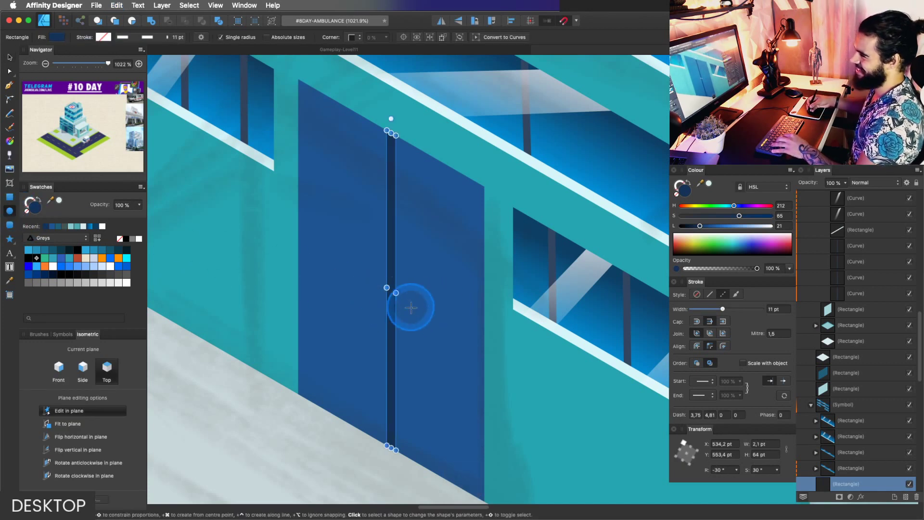
left_click_drag(410, 294, 411, 320)
key("super+z")
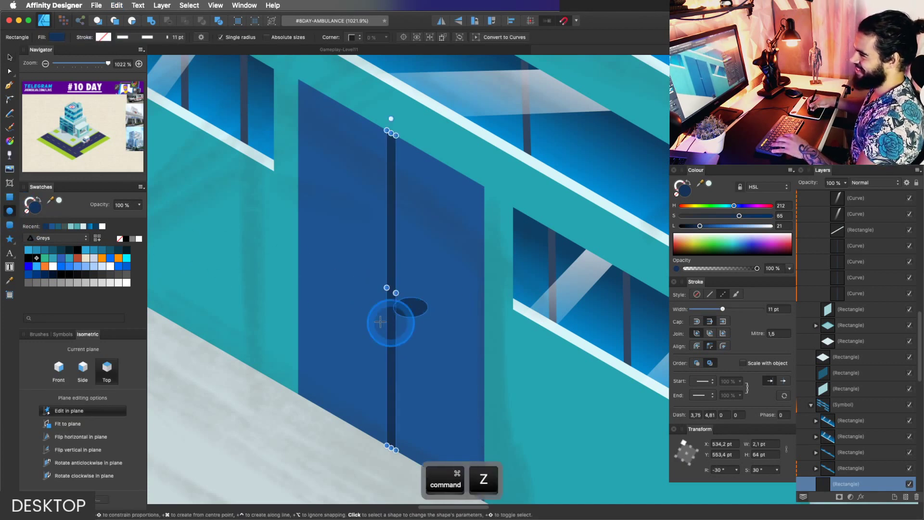
On the side plane, draw an ellipse handle about 4 × 5 pt, colour it HSL 212, 65, 84, and duplicate it onto the other door leaf.
left_click(83, 368)
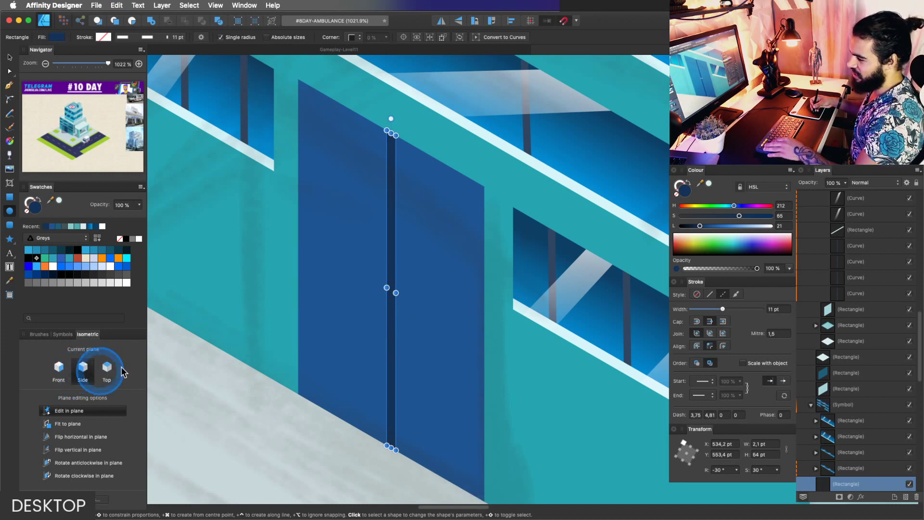
left_click_drag(420, 297, 444, 348)
key("z")
left_click_drag(433, 324, 415, 283)
key("v")
key("super+z")
key("v")
left_click_drag(728, 227, 756, 225)
left_click_drag(403, 281, 157, 232)
key("z")
Draw a stripe about 43 × 6 pt across both door leaves just below the handles and colour it HSL 212, 65, 65.
left_click(9, 210)
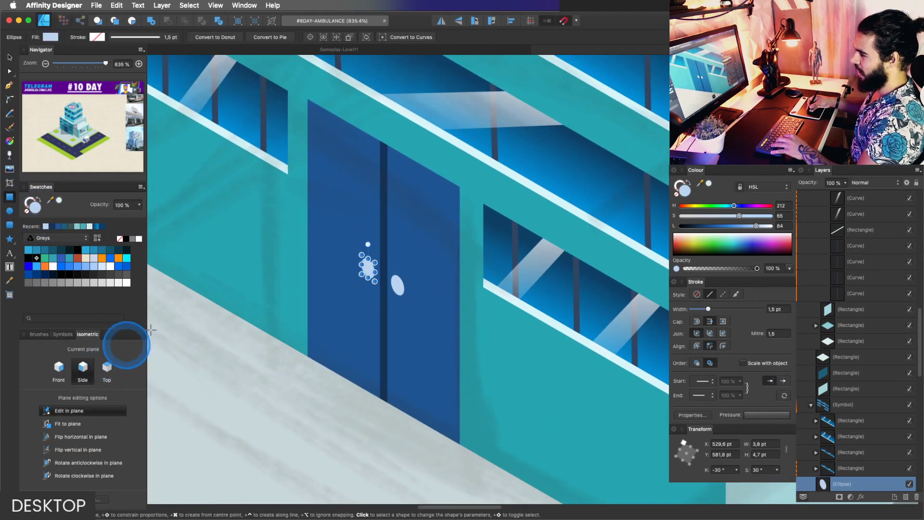
mouse_move(308, 211)
left_mouse_down()
mouse_move(458, 264)
mouse_move(458, 273)
left_mouse_up()
key("v")
mouse_move(402, 264)
left_mouse_down()
mouse_move(392, 289)
mouse_move(405, 312)
left_mouse_up()
left_click_drag(383, 277, 422, 268)
key("space")
key("v")
left_click(382, 283)
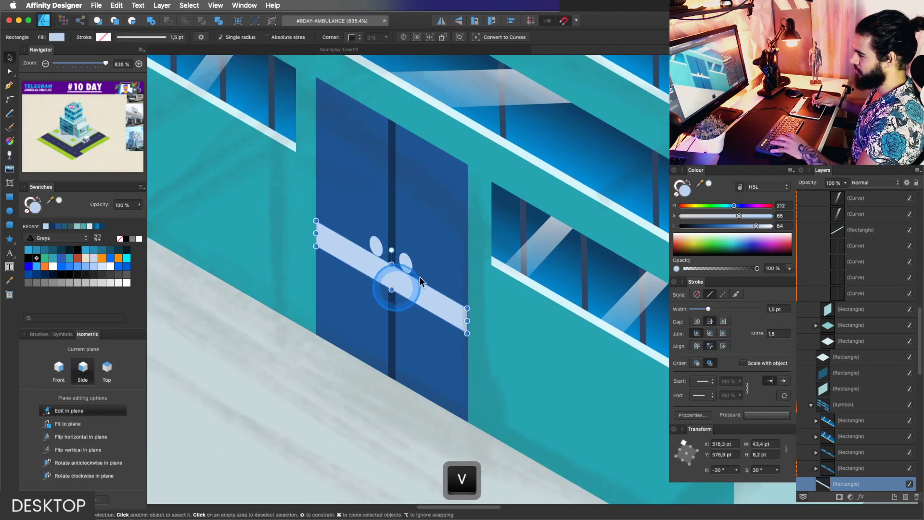
left_click(738, 225)
left_click_drag(739, 226, 739, 225)
Save the document with the finished double entrance door.
key("z")
left_click_drag(399, 258, 260, 308)
key("space")
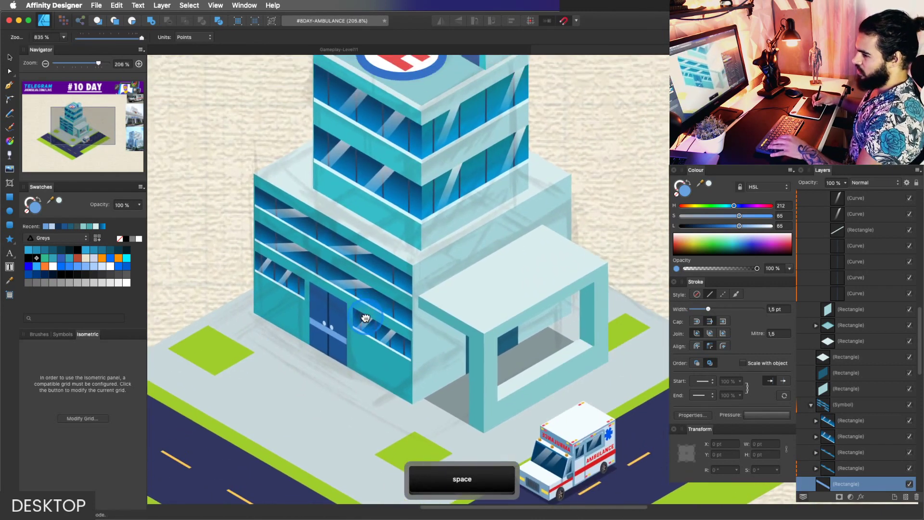
key("space")
left_click_drag(363, 319, 415, 287)
left_click_drag(294, 306, 489, 305)
key("super+s")
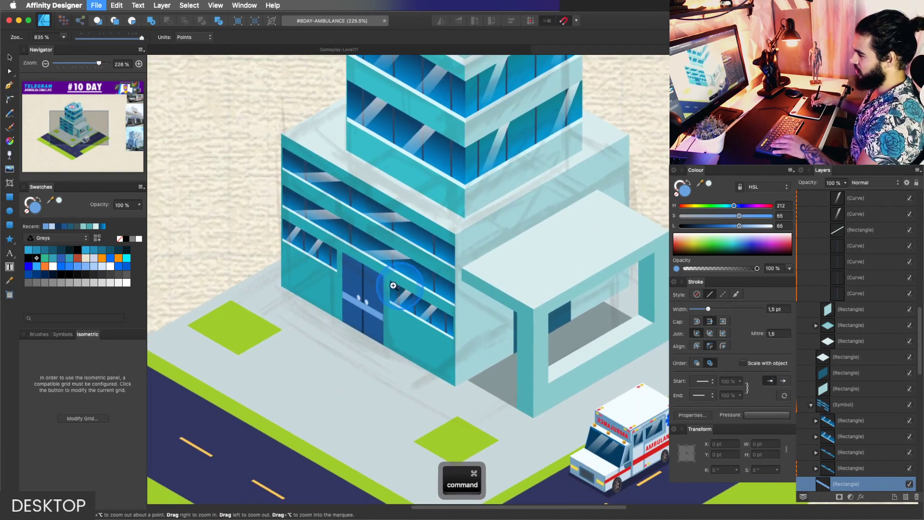
Shrink the left lawn patch to 46.6 × 45 pt.
key("z")
left_click_drag(318, 295, 255, 287)
key("space")
key("v")
left_click(263, 312)
key("space")
key("z")
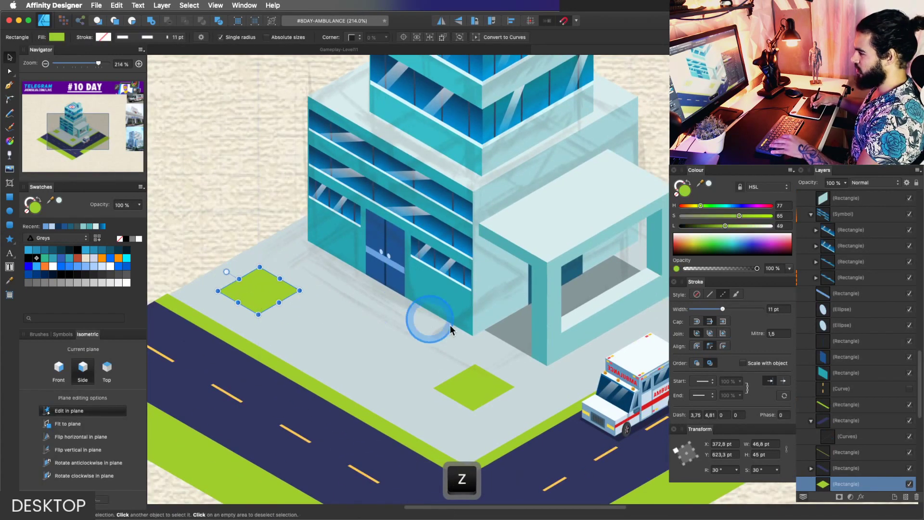
Pull the front lawn patch's edge away from the lower block's front corner.
key("space")
left_click_drag(450, 325, 412, 313)
key("v")
mouse_move(448, 366)
left_mouse_down()
mouse_move(459, 367)
mouse_move(458, 342)
mouse_move(489, 373)
left_mouse_up()
Try to add a red "+" in artistic text on the lower block's windowed facade above the entrance door.
key("z")
key("space")
key("z")
key("space")
left_click_drag(504, 331, 448, 229)
left_click_drag(411, 308, 402, 272)
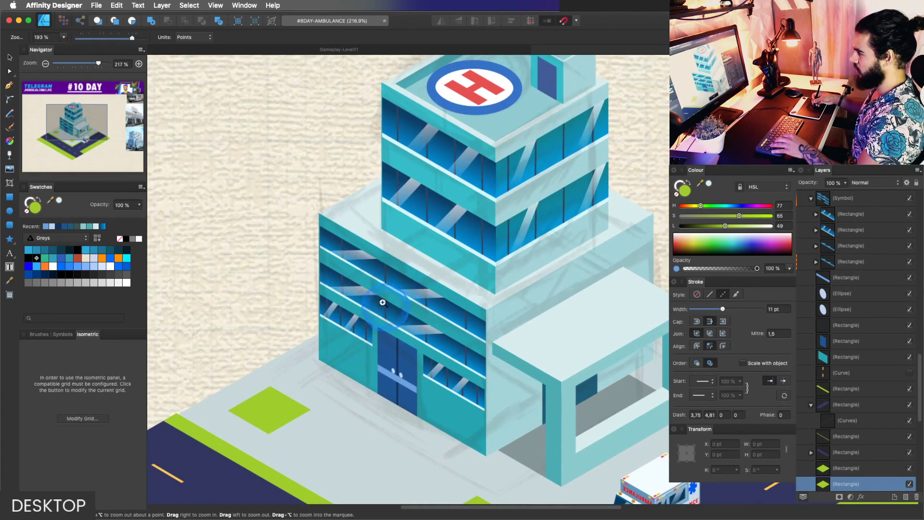
left_click_drag(383, 302, 405, 245)
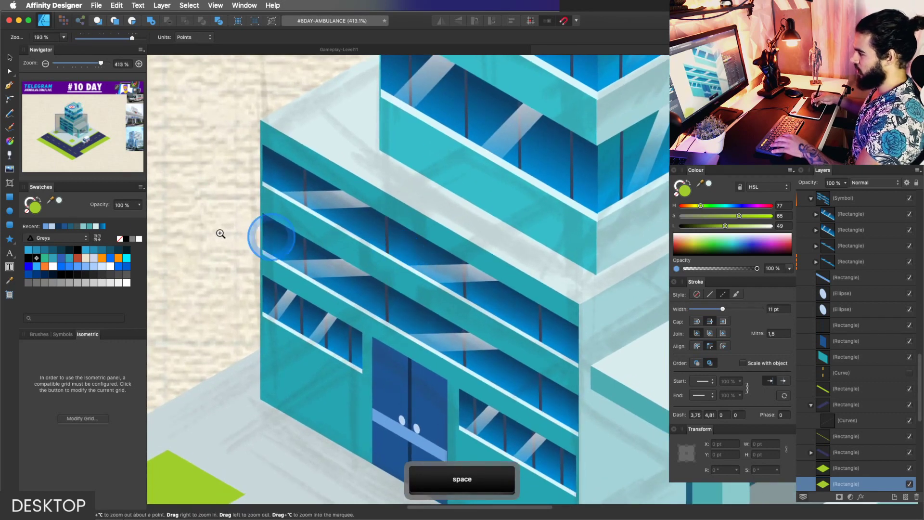
left_click(9, 254)
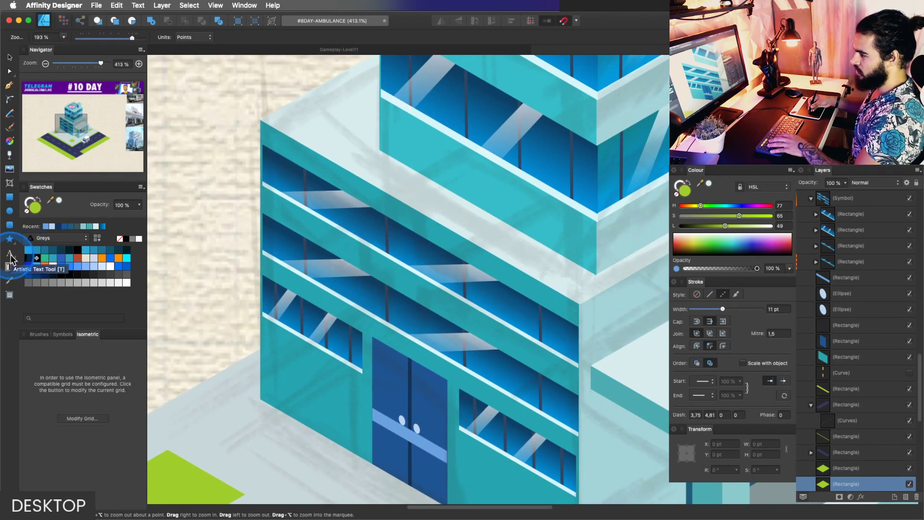
left_click(426, 236)
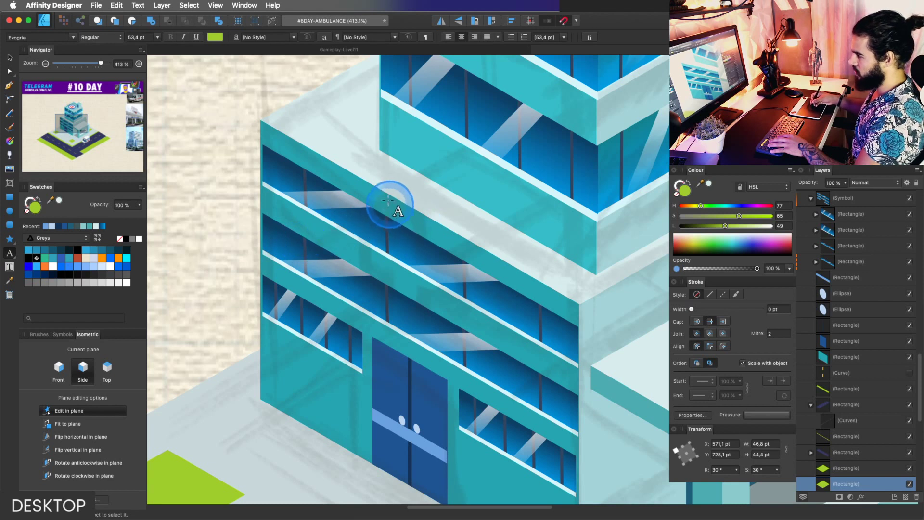
left_click_drag(388, 200, 417, 240)
left_click_drag(454, 317, 452, 313)
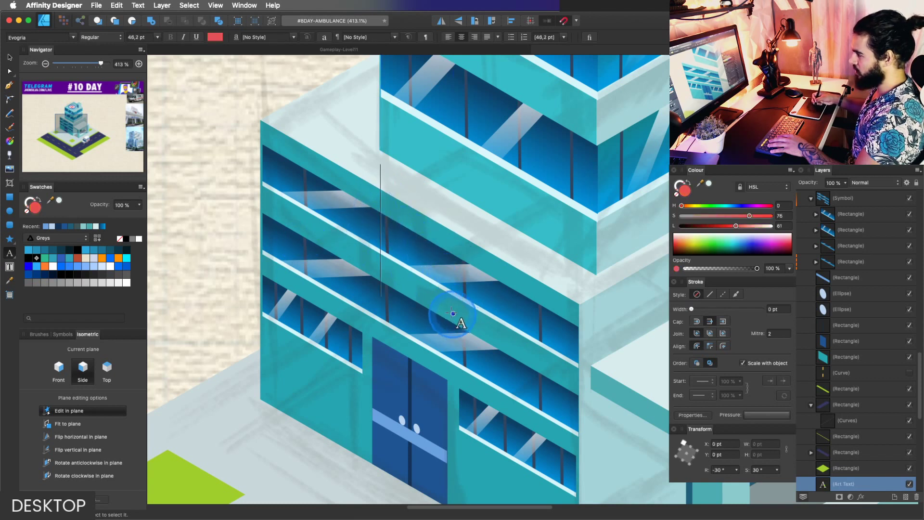
key("shift")
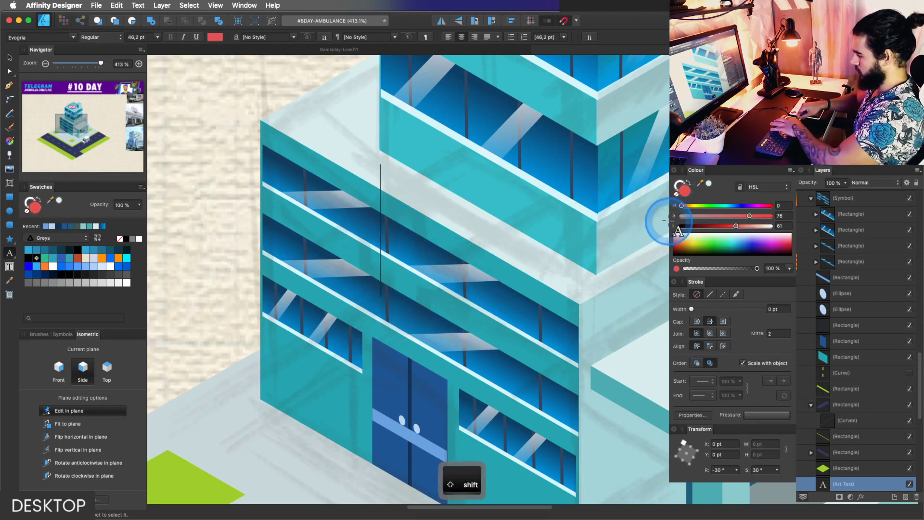
key("shift+equal")
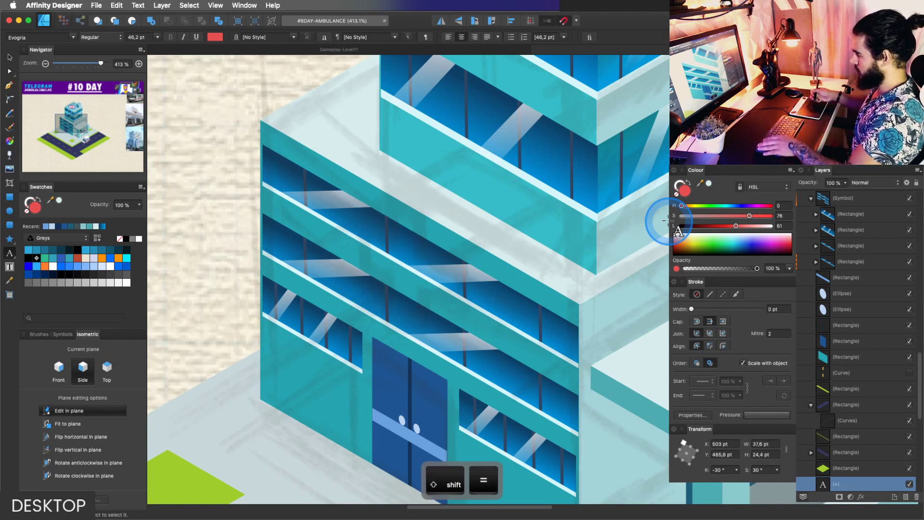
key("v")
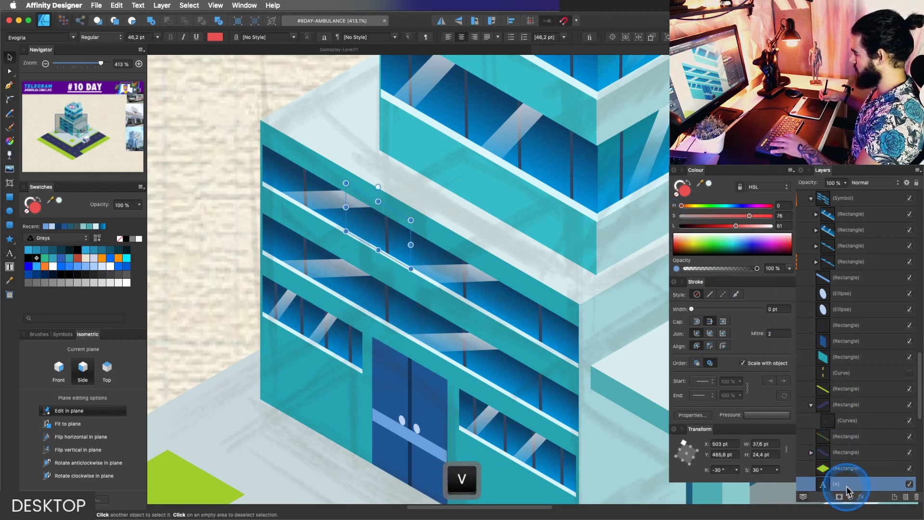
key("Escape")
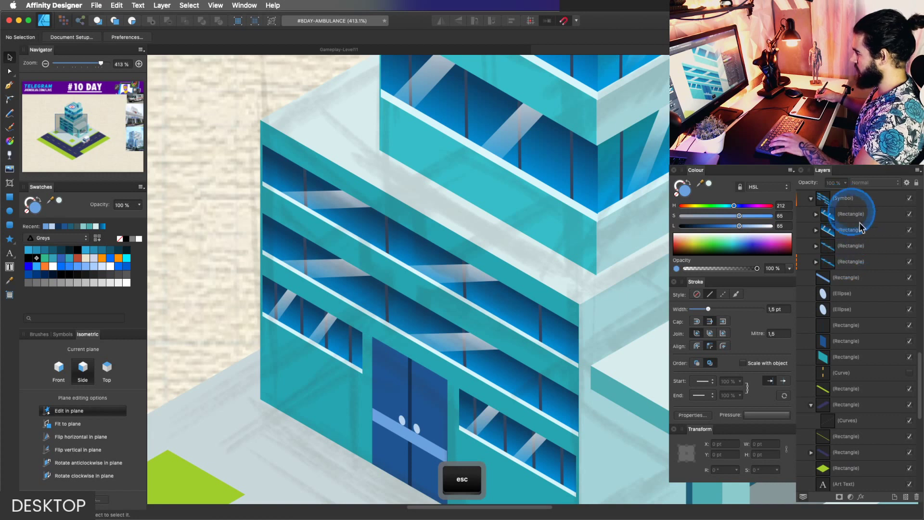
Add a red "+" in artistic text on the facade above the door, stacked directly above the lower block's roof layer.
scroll(913, 357, "up", 5)
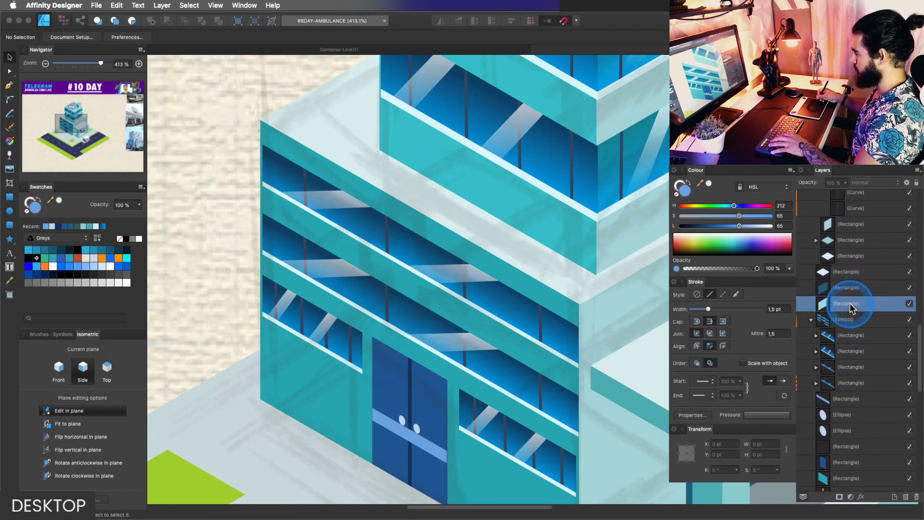
left_click(832, 271)
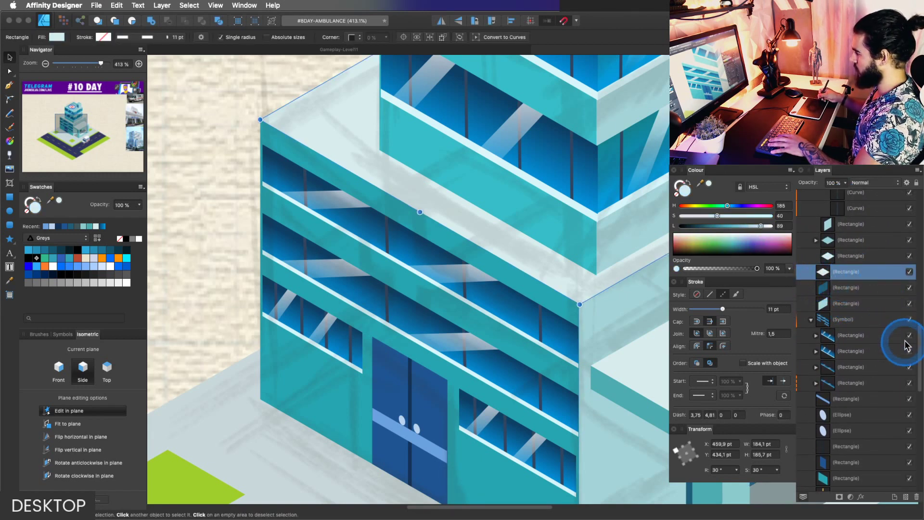
key("t")
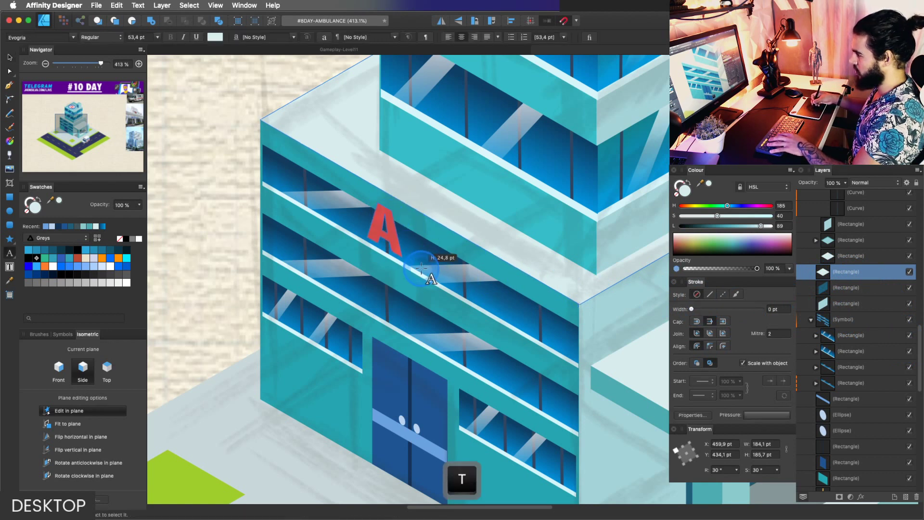
left_click_drag(431, 302, 432, 305)
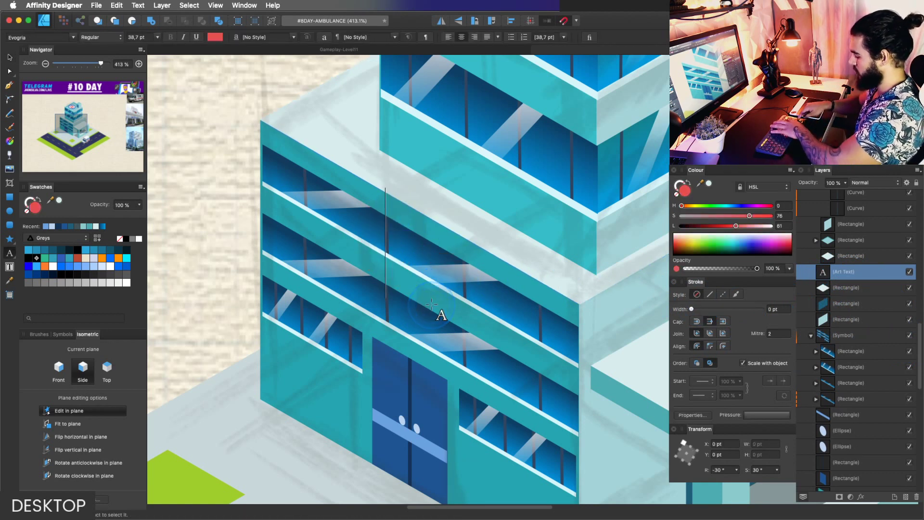
type("+")
key("Escape")
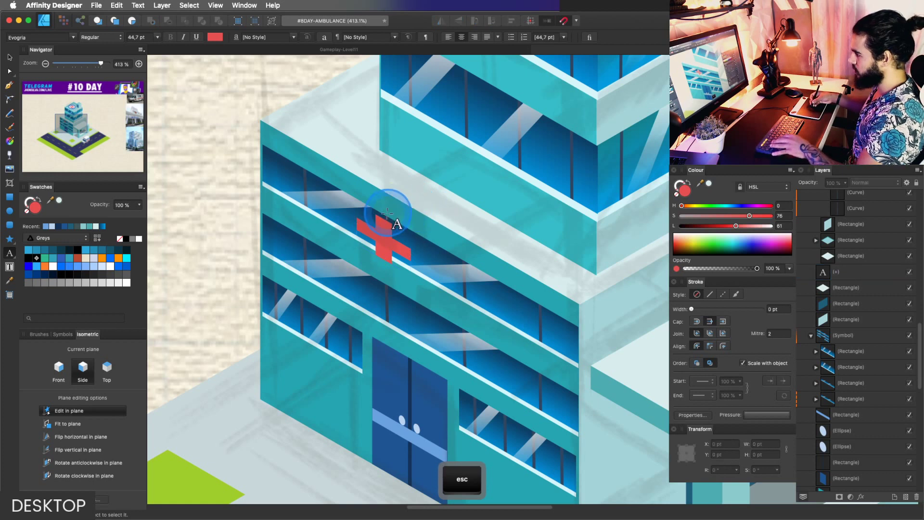
Stretch the red cross to 40 × 45 pt and place it at the facade's upper edge.
key("v")
left_click_drag(389, 227, 417, 200)
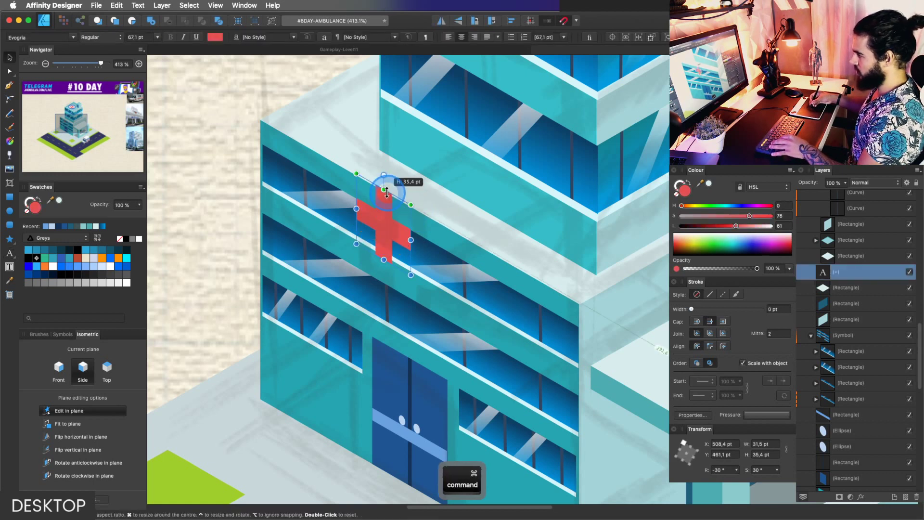
left_click_drag(439, 248, 454, 305)
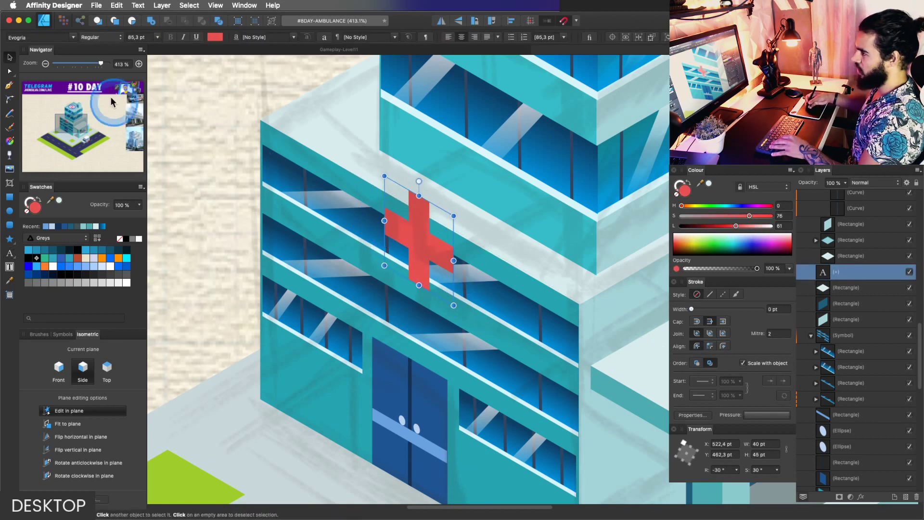
Enlarge the red cross to 43.8 × 49.4 pt and position it across the roof edge at X 515.9, Y 454.2 pt.
left_click_drag(432, 268, 396, 285)
key("z")
key("space")
left_click_drag(443, 273, 415, 318)
left_click_drag(393, 287, 443, 263)
key("v")
left_click_drag(427, 294, 411, 292)
key("z")
key("space")
left_click_drag(411, 292, 465, 274)
key("z")
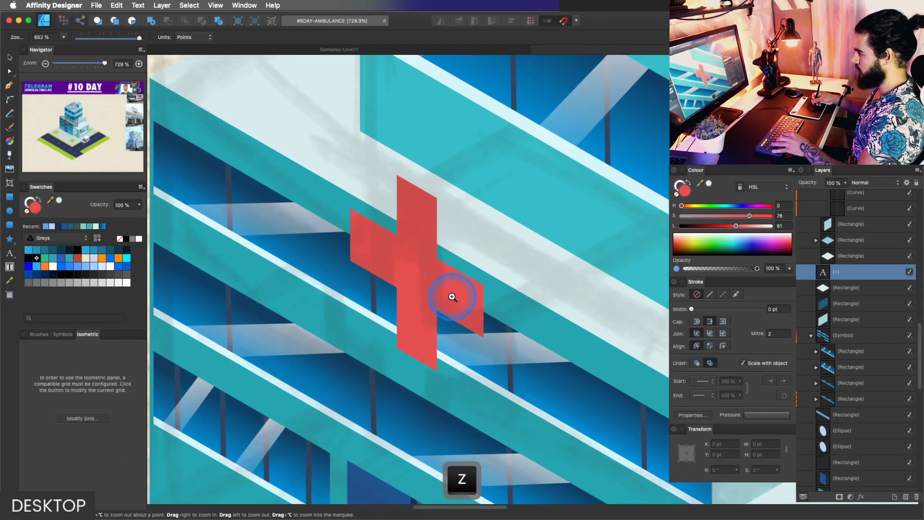
left_click_drag(458, 258, 458, 285)
key("v")
left_click(446, 293)
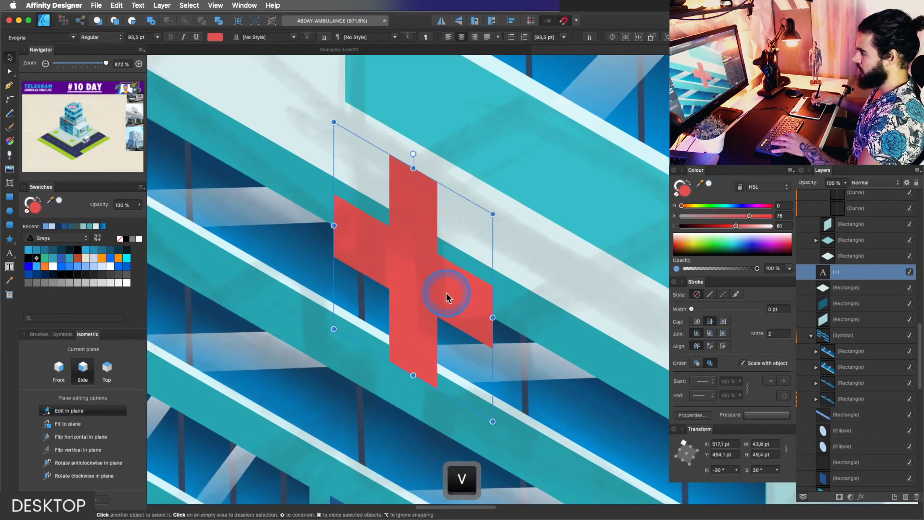
key("z")
key("v")
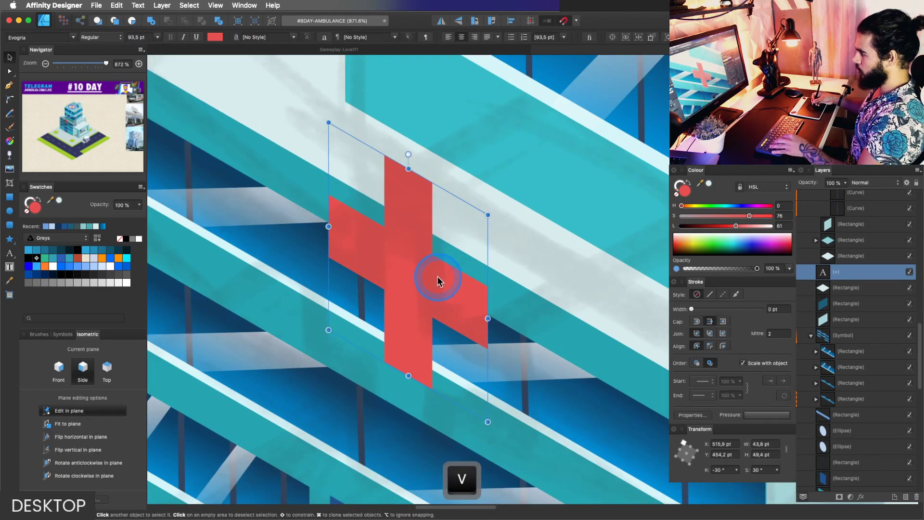
Duplicate the red cross with a slight offset back onto the roof, behind the original, and colour the copy HSL 0, 76, 39.
left_click_drag(450, 270, 479, 262)
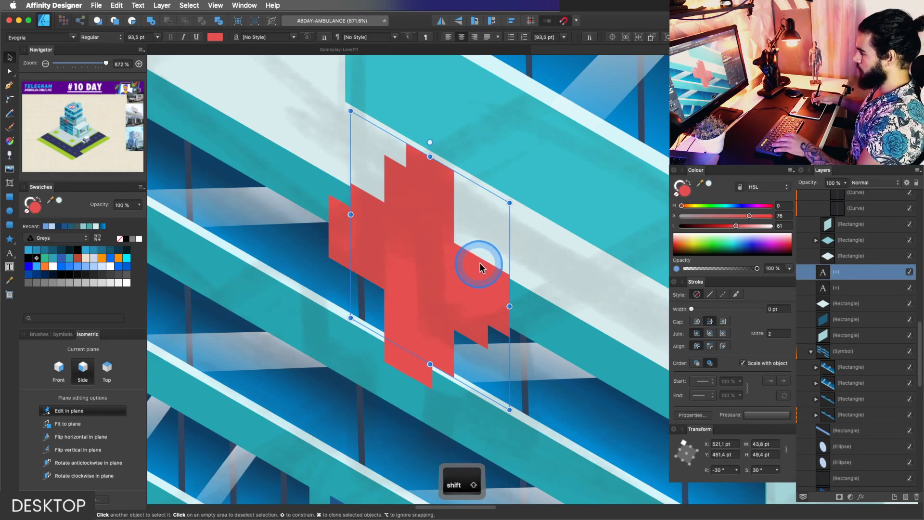
key("shift+s")
left_click_drag(736, 226, 717, 229)
Convert the dark red rear cross to curves.
key("z")
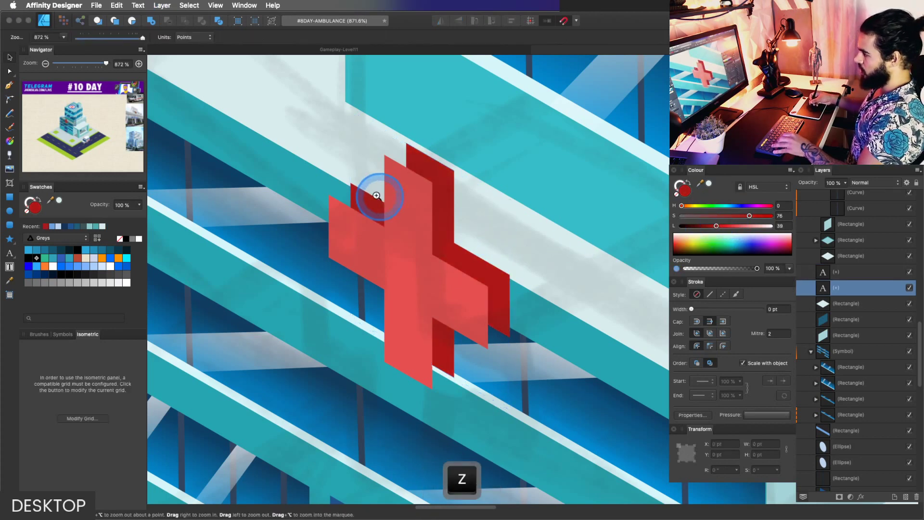
left_click(369, 197)
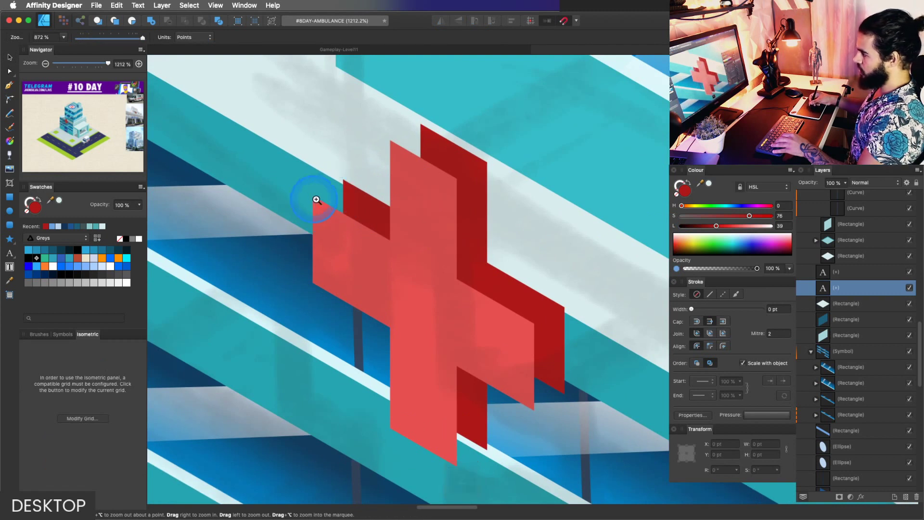
key("v")
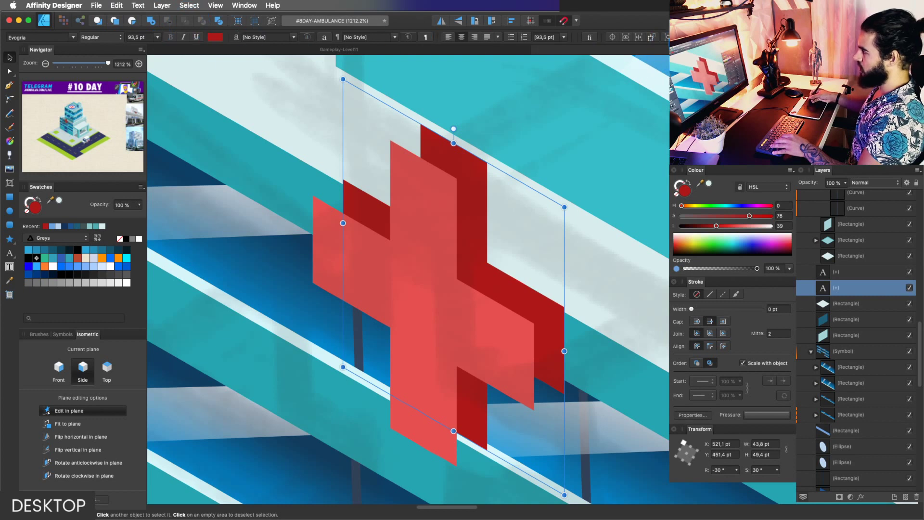
key("alt")
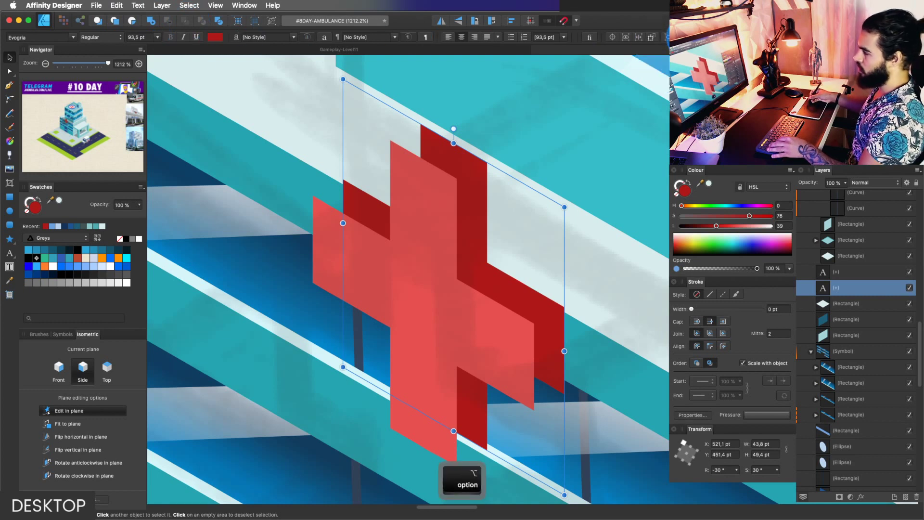
left_click(119, 6)
left_click(137, 5)
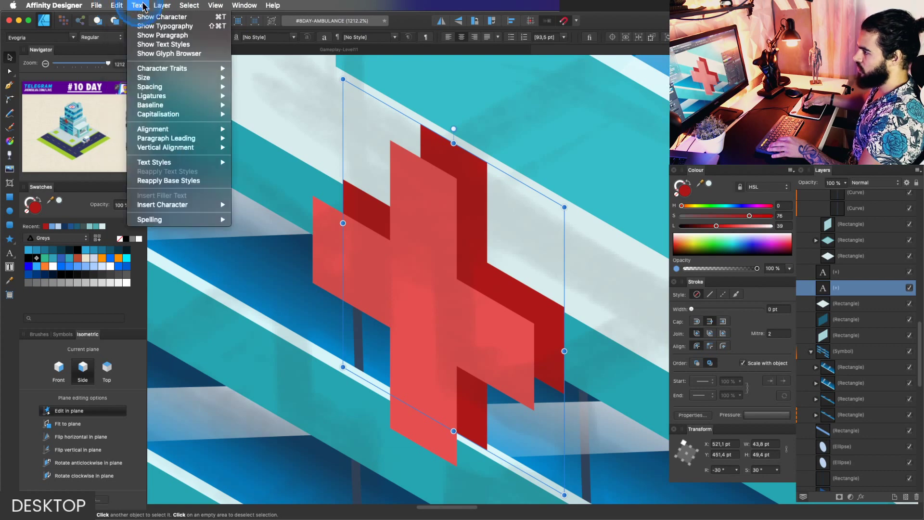
left_click(158, 6)
left_click(199, 240)
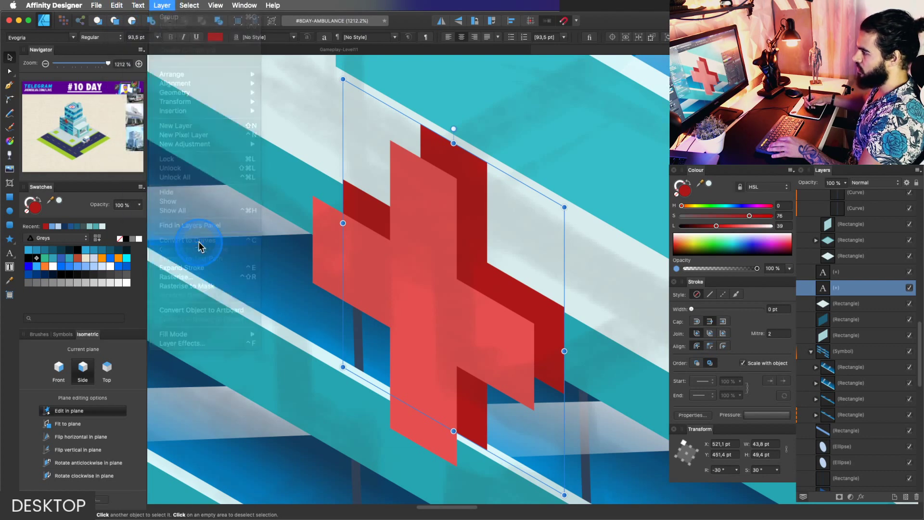
Add a node on the dark cross's upper arm and snap it to the front cross's top-left corner.
key("z")
left_click_drag(420, 137, 449, 143)
key("a")
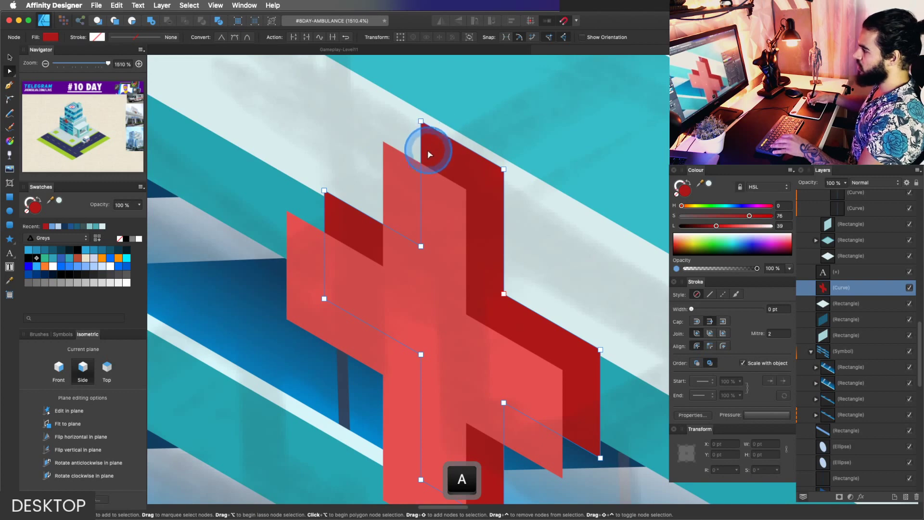
left_click(421, 164)
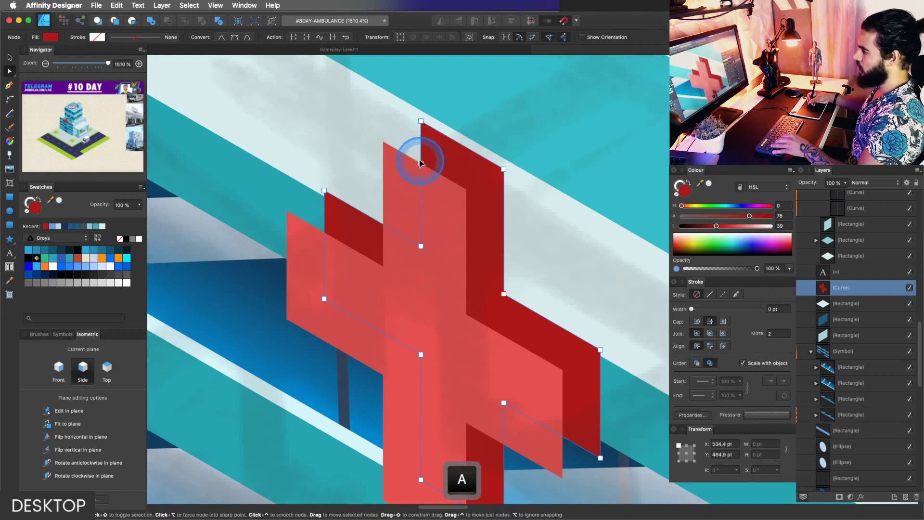
key("z")
left_click(383, 146)
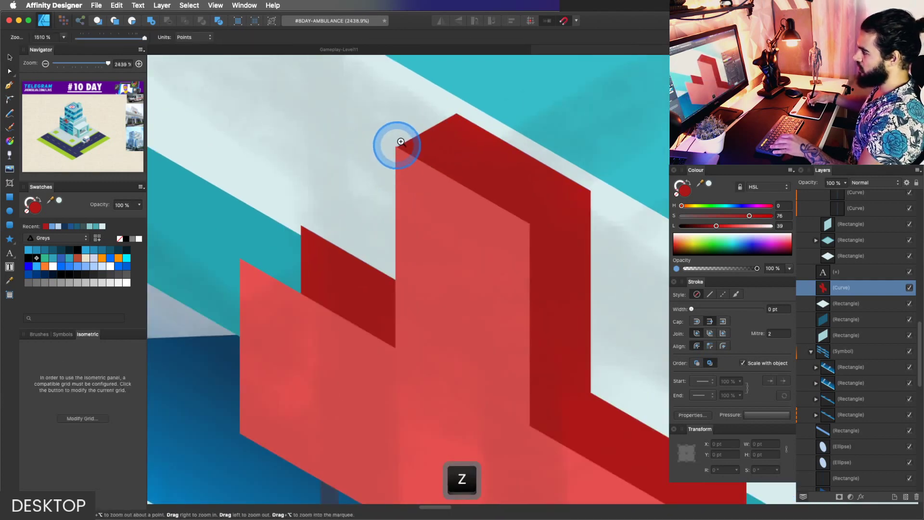
key("a")
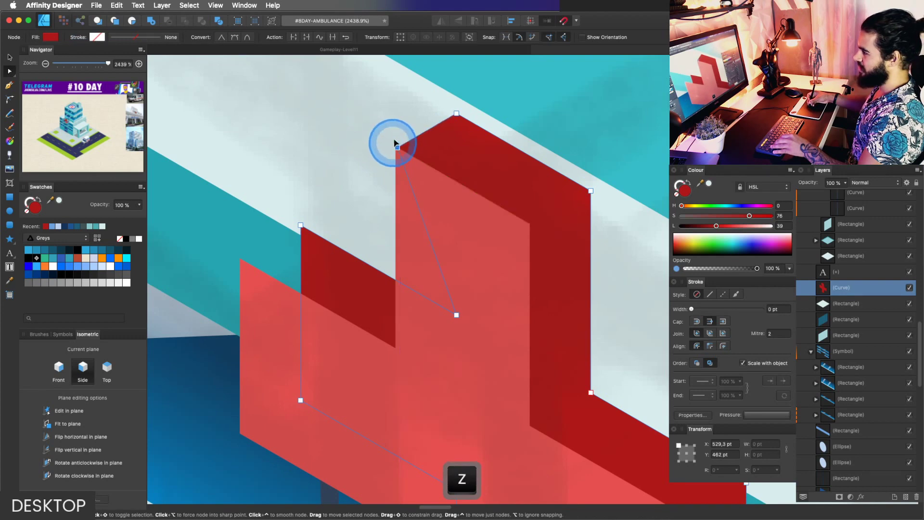
left_click(398, 145)
left_click(395, 142)
key("a")
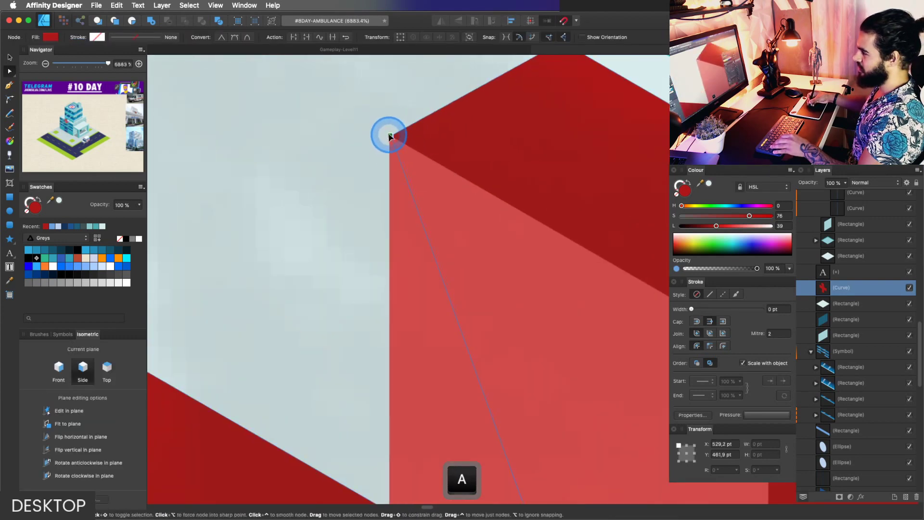
Add a node on the dark cross's left arm and snap it to the front cross's matching outer corner.
key("z")
left_click_drag(391, 138, 264, 276)
key("a")
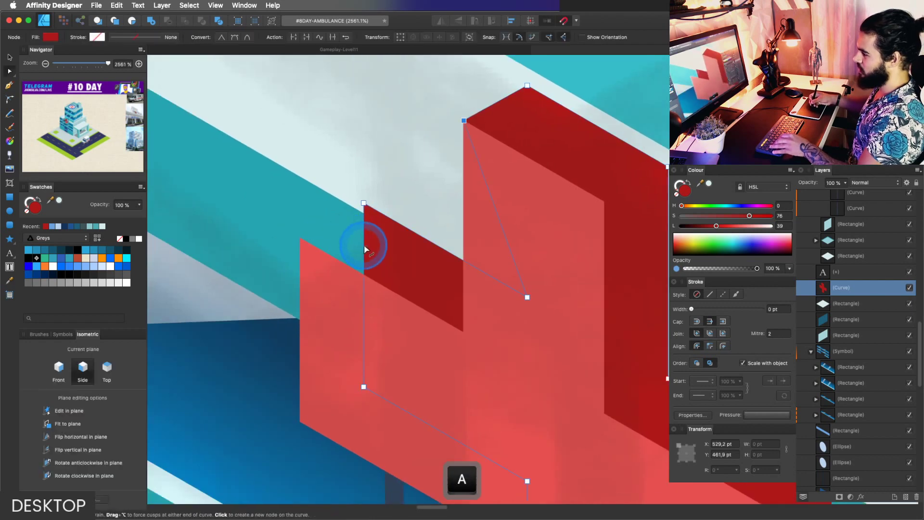
left_click_drag(364, 274, 300, 236)
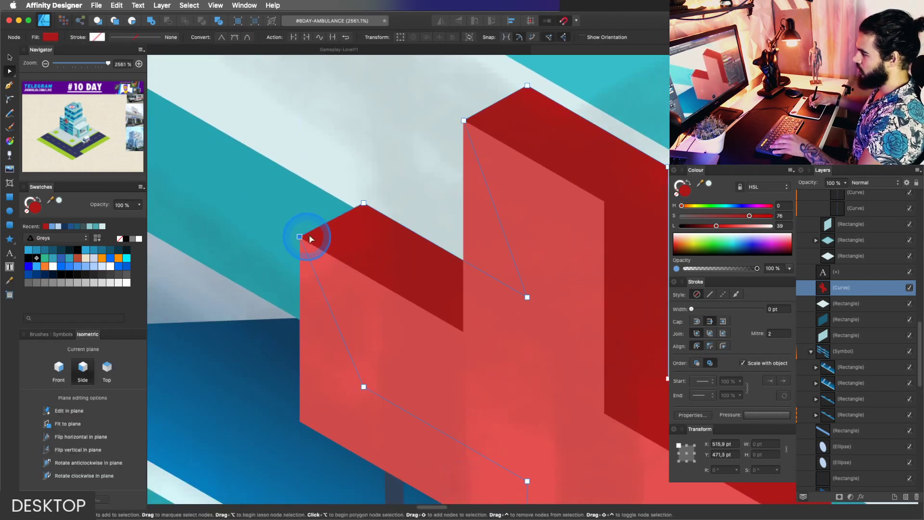
Extend the underside of the dark cross's right arm to meet the front cross's lower outer corner.
key("z")
left_click_drag(362, 241, 194, 305)
key("space")
left_click_drag(538, 304, 541, 268)
key("a")
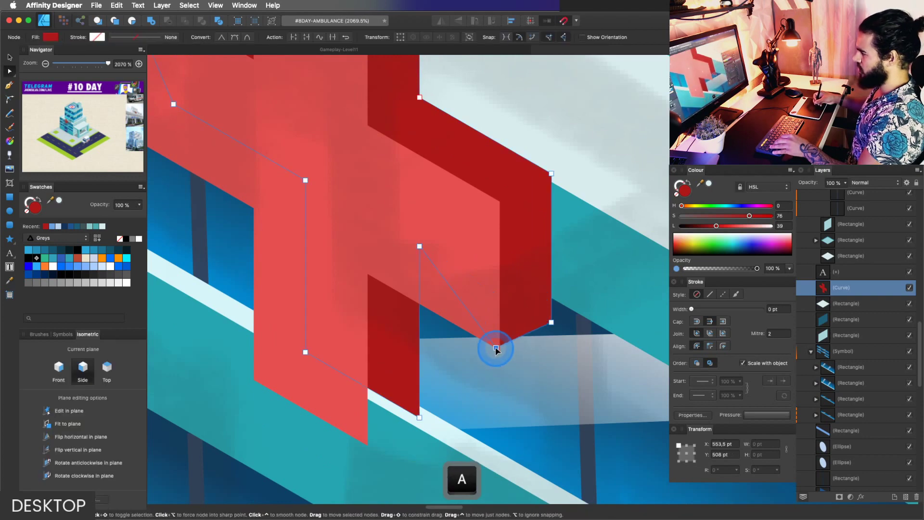
Extend the dark cross's lower arm to meet the front cross's bottom corner.
key("z")
key("space")
left_click_drag(508, 329, 482, 328)
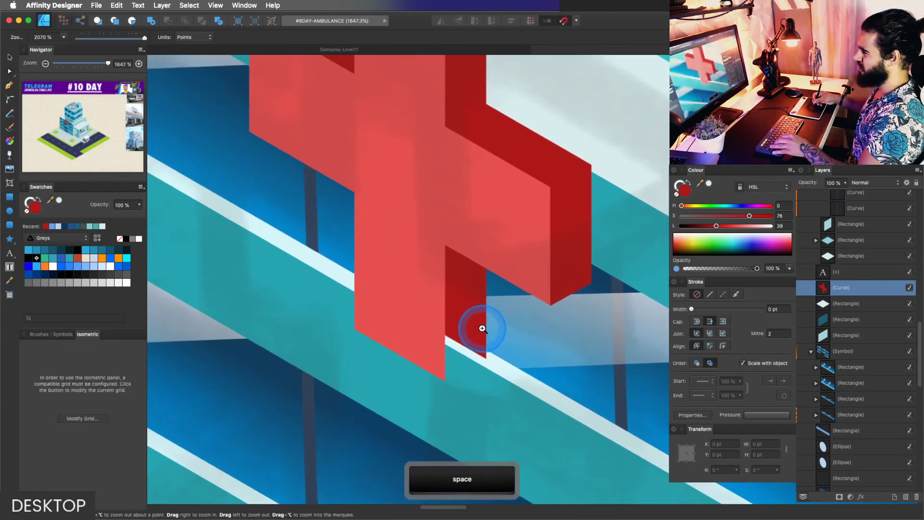
Move the lower node of the dark red side curve onto the bottom corner of the cross's front face.
key("v")
left_click(460, 347, "super")
key("a")
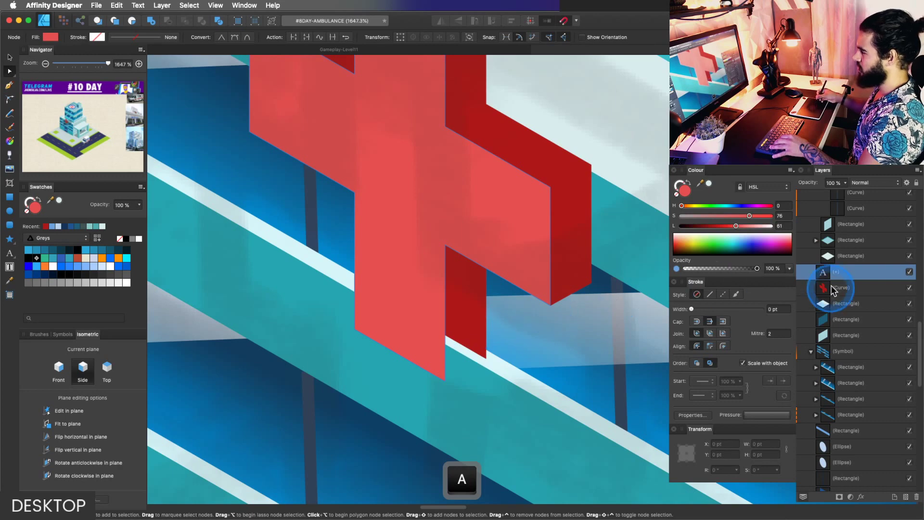
left_click(833, 289)
left_click(449, 338)
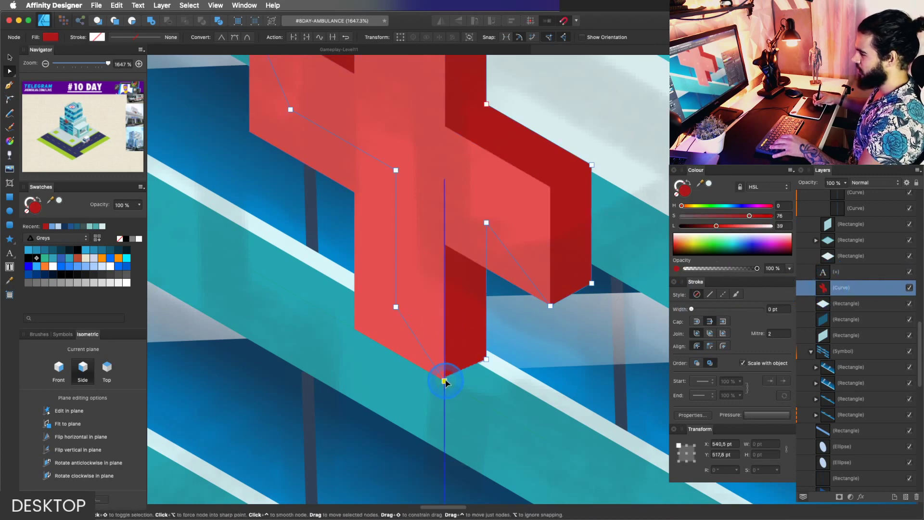
Group the + text and the dark red side curve into one cross object.
key("z")
left_click_drag(444, 380, 479, 241)
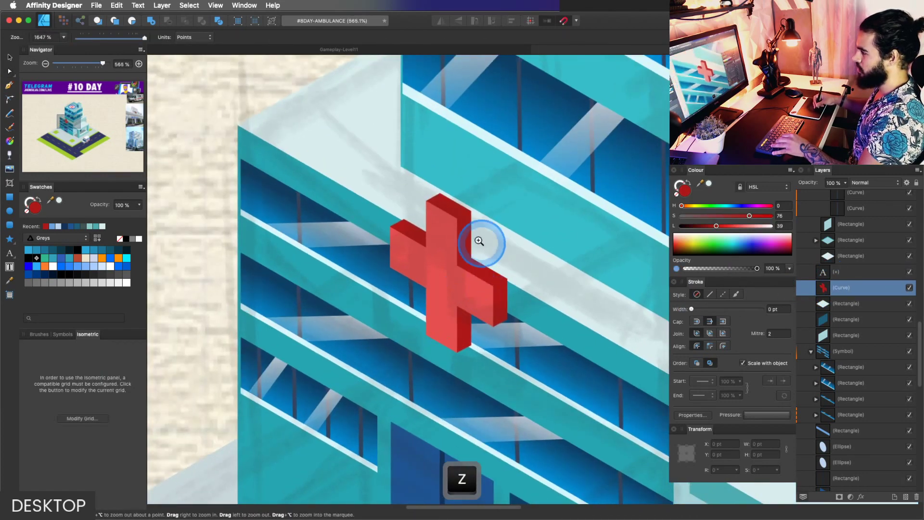
key("space")
left_click_drag(525, 292, 494, 269)
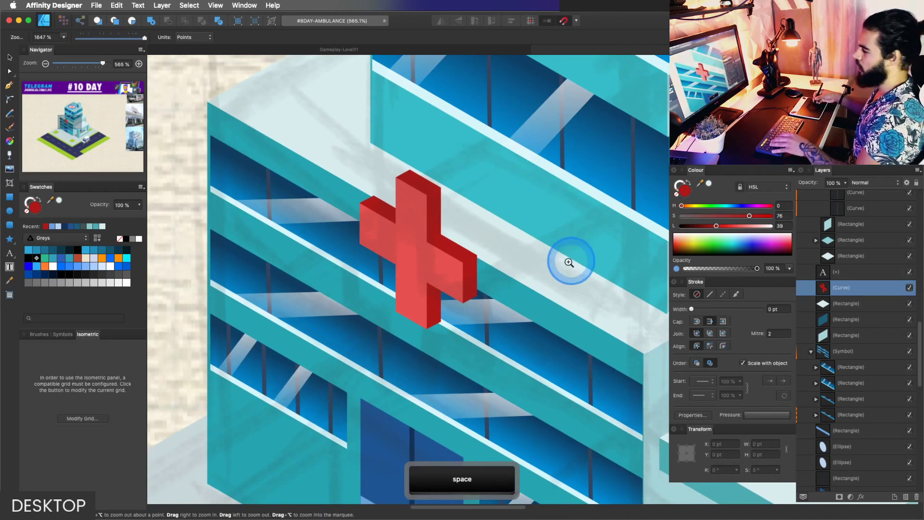
left_click_drag(570, 262, 499, 282)
key("space")
key("v")
left_click_drag(374, 270, 304, 295)
key("z")
left_click(825, 275)
left_click(832, 288, "shift")
key("super+g")
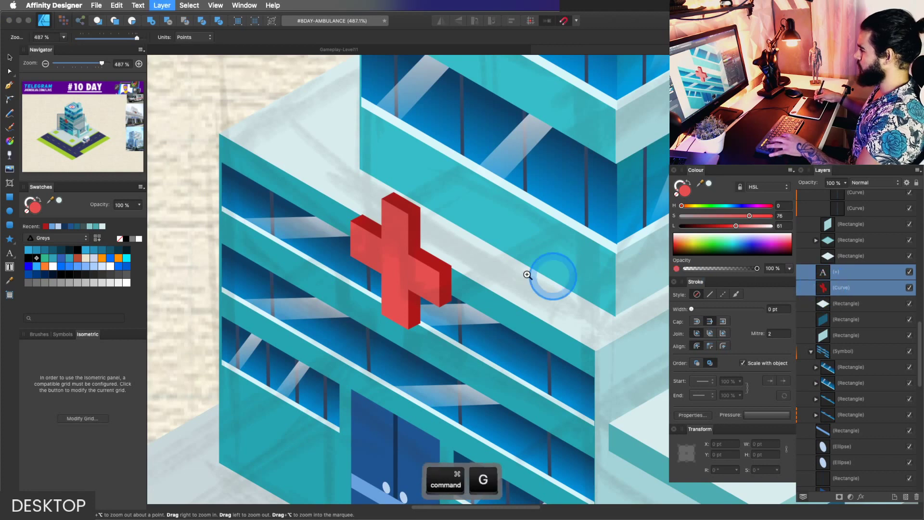
Enlarge the red cross group on the building facade to about 49.2 × 91.3 pt.
key("v")
key("z")
left_click_drag(458, 260, 421, 238)
key("v")
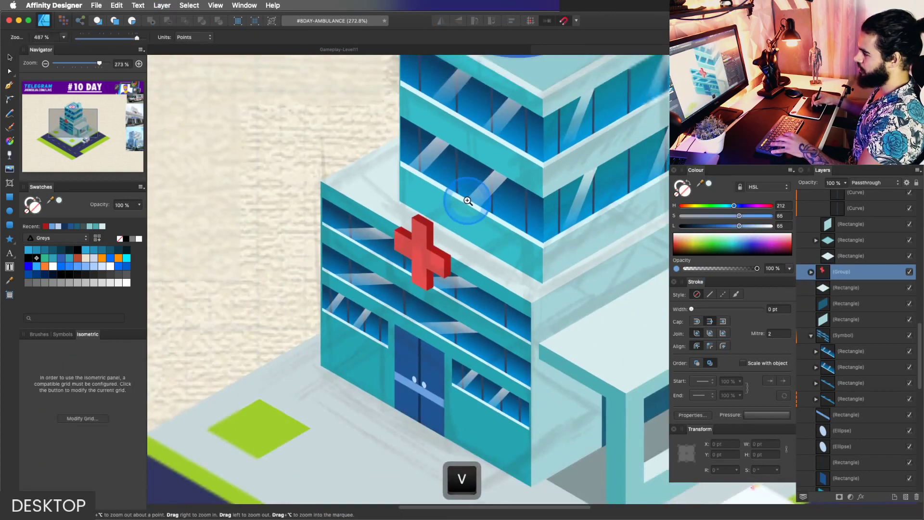
left_click_drag(463, 193, 466, 188)
key("z")
left_click_drag(470, 198, 440, 244)
key("v")
key("z")
key("v")
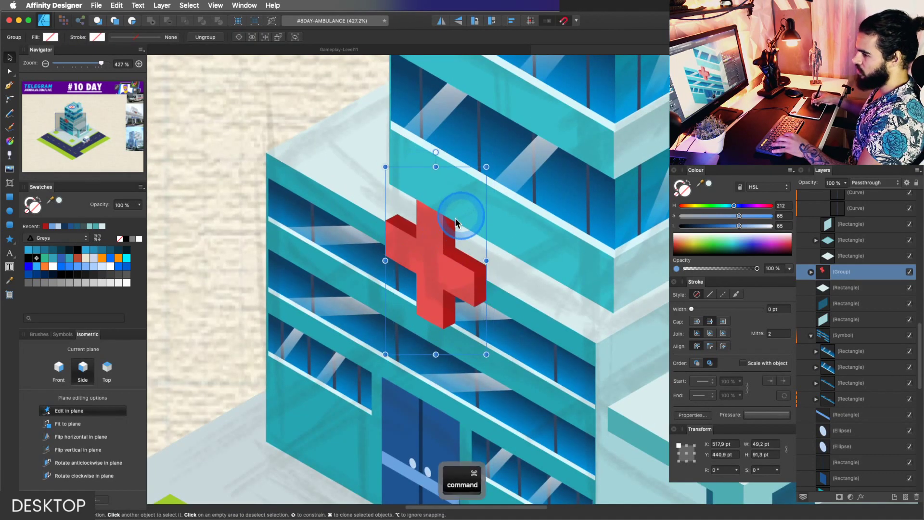
Undo the cross's last move and bring its group to the front of the building's layers.
key("super+z")
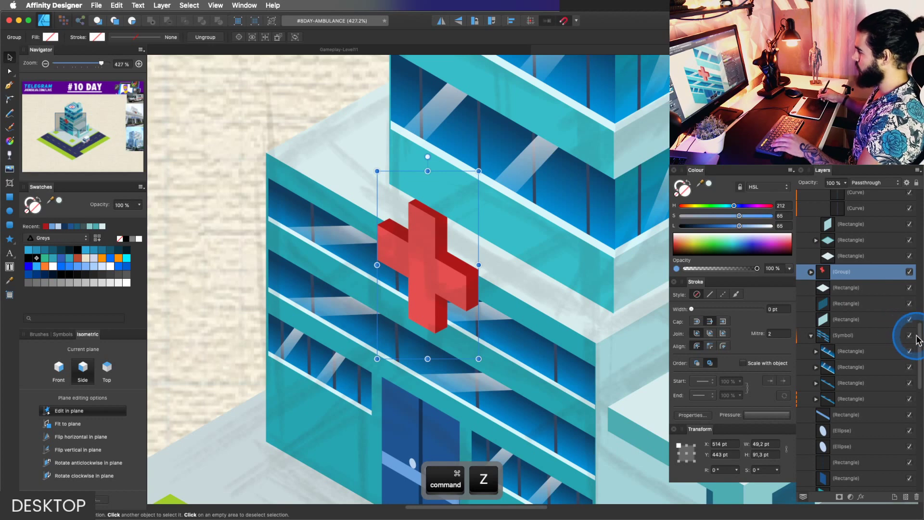
left_click_drag(917, 339, 922, 315)
key("shift+w")
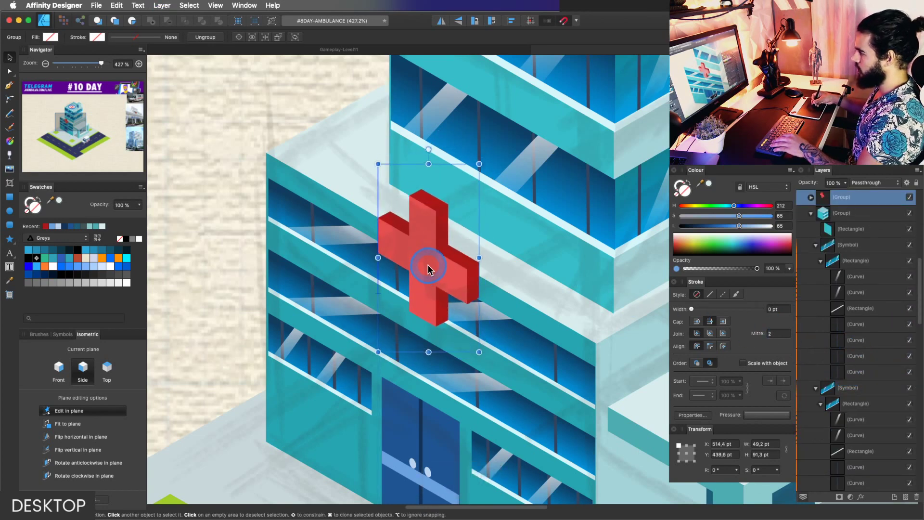
Duplicate the red cross onto the entrance canopy and mirror the copy horizontally to suit the other facade.
key("z")
left_click_drag(427, 265, 186, 363)
key("space")
left_click_drag(547, 245, 370, 211)
key("space")
scroll(398, 245, "up", 2)
left_click_drag(344, 260, 376, 260)
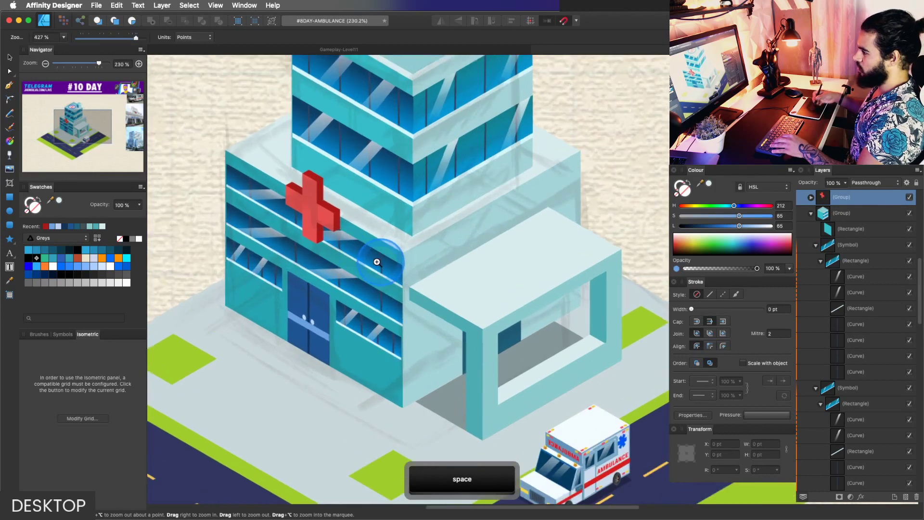
key("v")
left_click_drag(330, 223, 555, 315)
key("ctrl+v")
Bring the duplicated cross to the front of the building group and save the document.
key("shift+w")
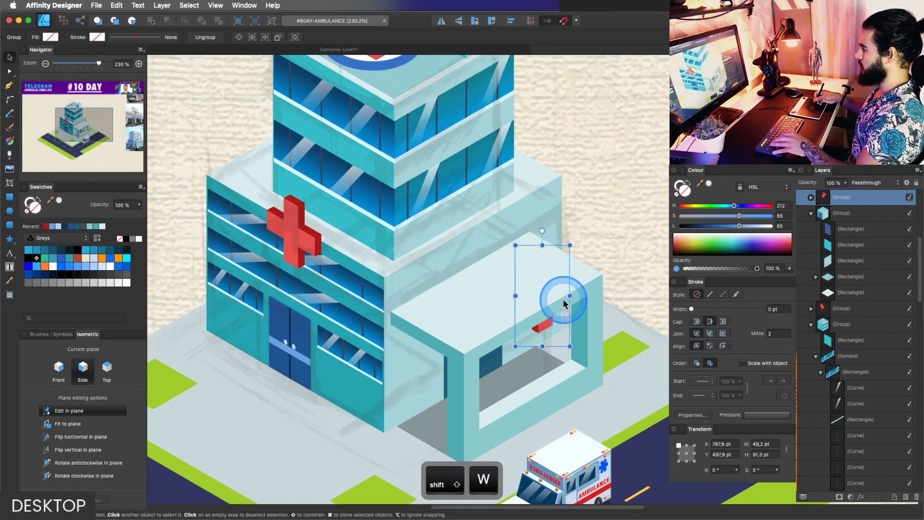
key("shift+w")
key("shift+w")
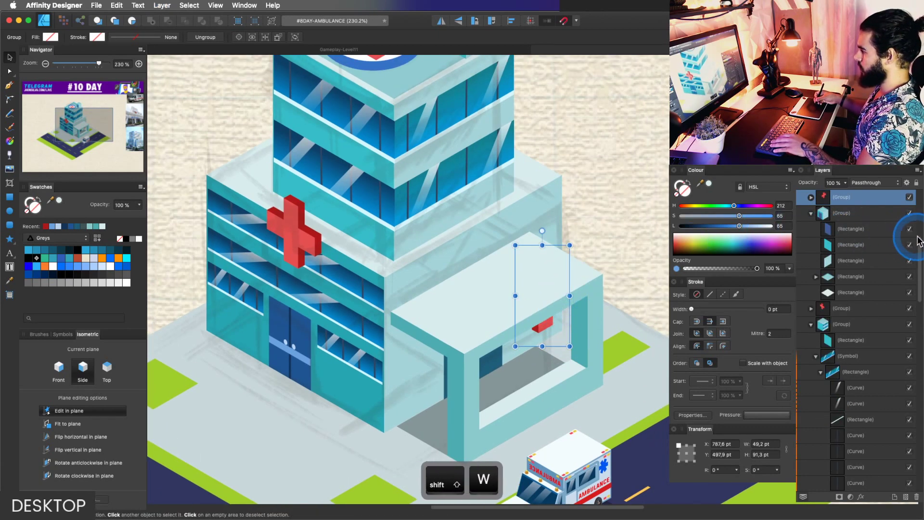
scroll(857, 270, "up", 5)
left_click(848, 289)
key("super+s")
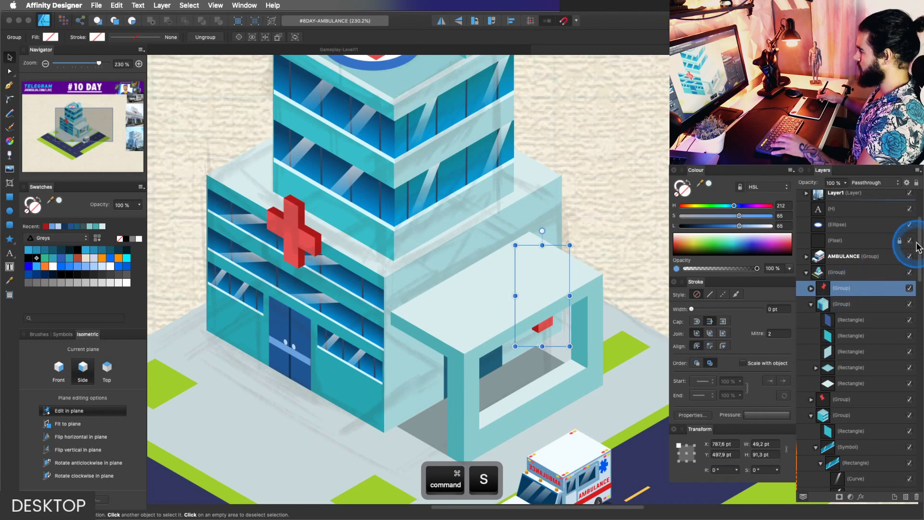
Group the six topmost objects of the CANVAS artboard and place that group beneath the duplicated cross in the building group.
left_click_drag(918, 247, 916, 220)
left_click(845, 215)
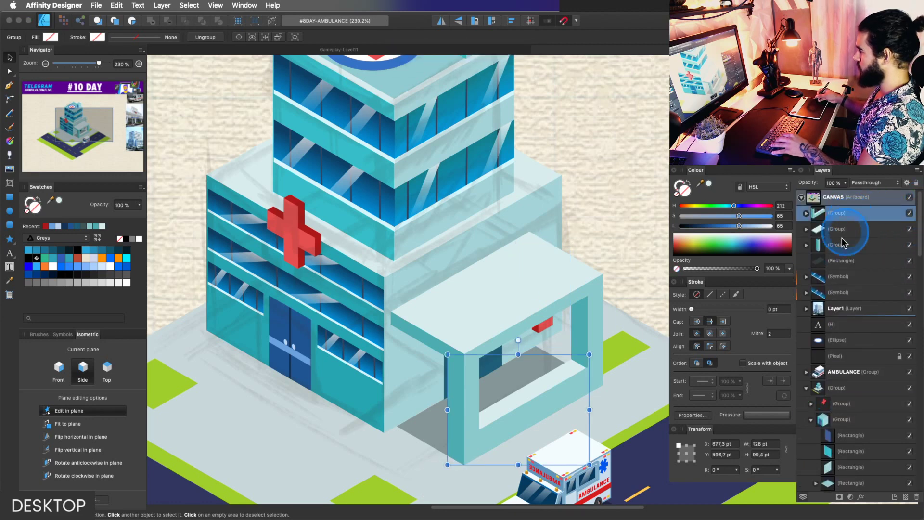
left_click(836, 260, "shift")
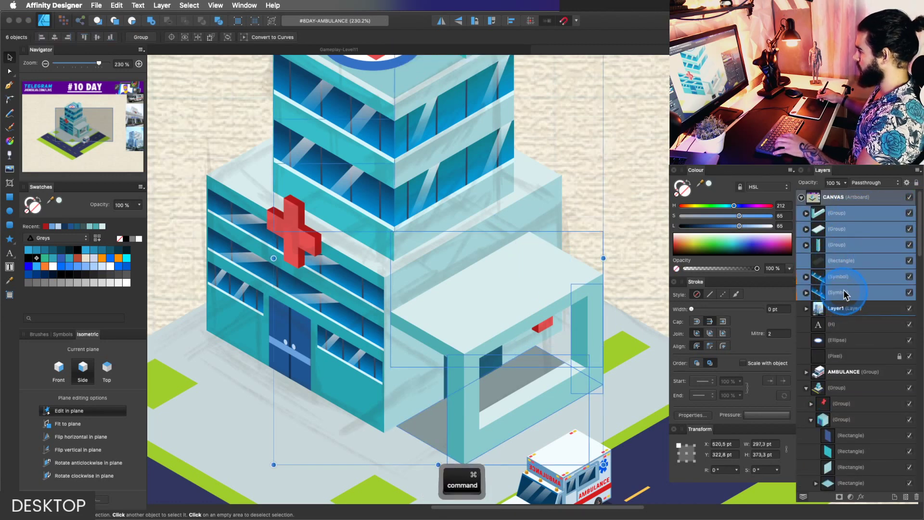
key("super+g")
left_click(843, 255)
left_click_drag(841, 218, 841, 273)
left_click_drag(829, 335, 832, 331)
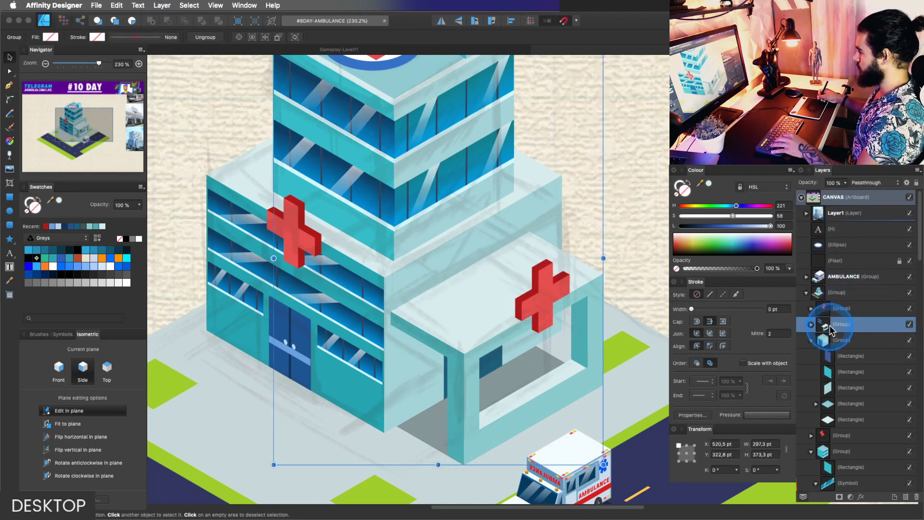
Scale the duplicated cross down to about 39.6 × 73.4 pt and position it on the canopy's front face.
left_click(839, 309)
key("z")
key("space")
left_click_drag(554, 309, 532, 283)
key("v")
left_click_drag(554, 219, 450, 270)
key("z")
key("space")
Add the artistic text HOSPITAL at about 29.5 pt in the front isometric plane, on the wall above the canopy.
key("t")
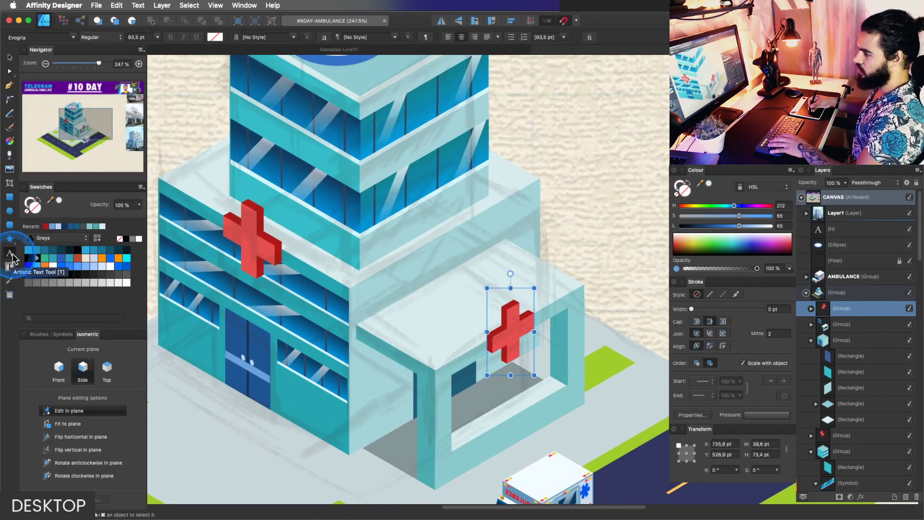
left_click(104, 375)
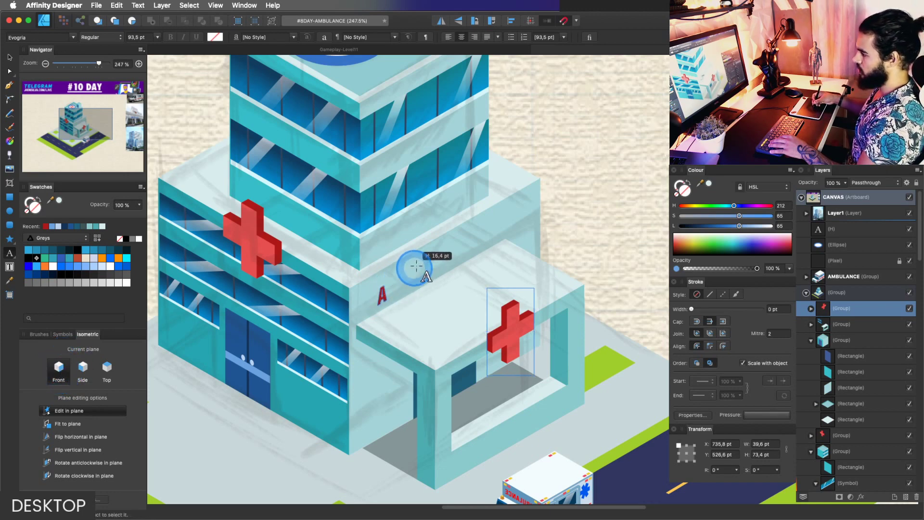
left_click_drag(435, 235, 426, 242)
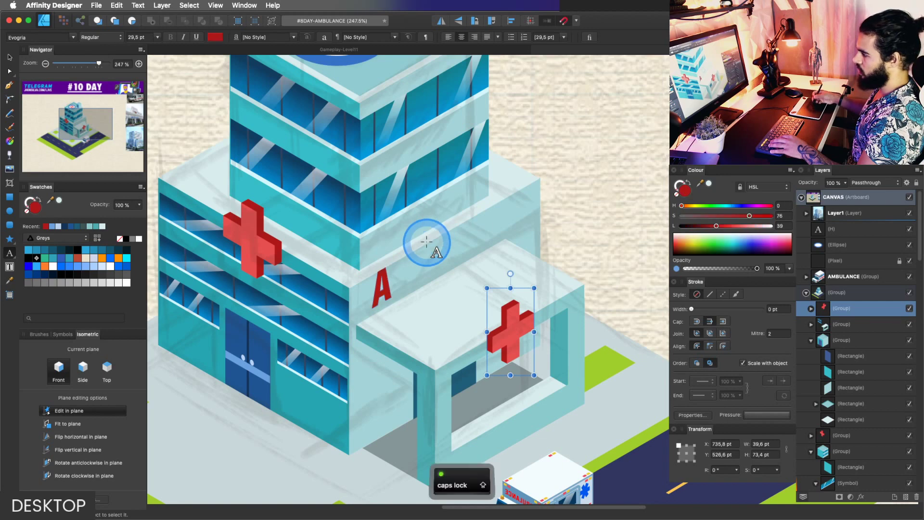
type("HOSPITAL")
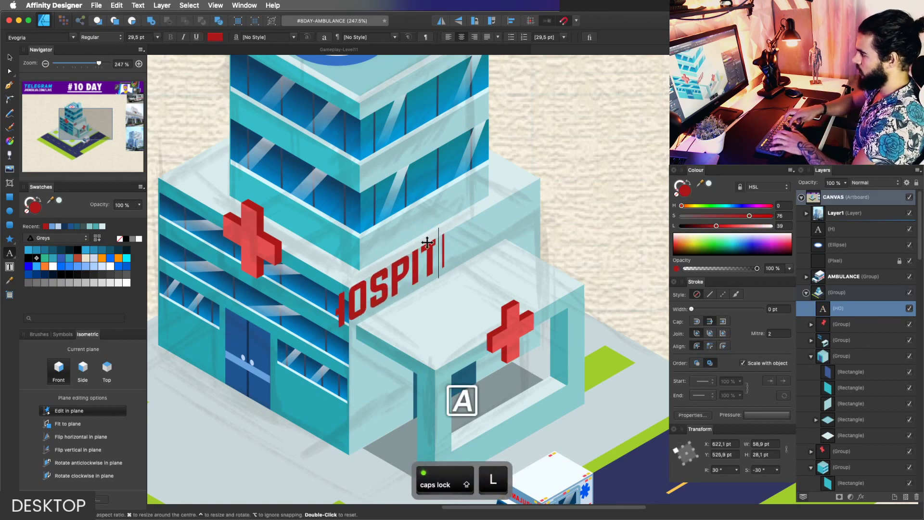
key("Escape")
Scale the HOSPITAL text to about 28.1 pt and change its fill to blue with a hue of 228.
key("v")
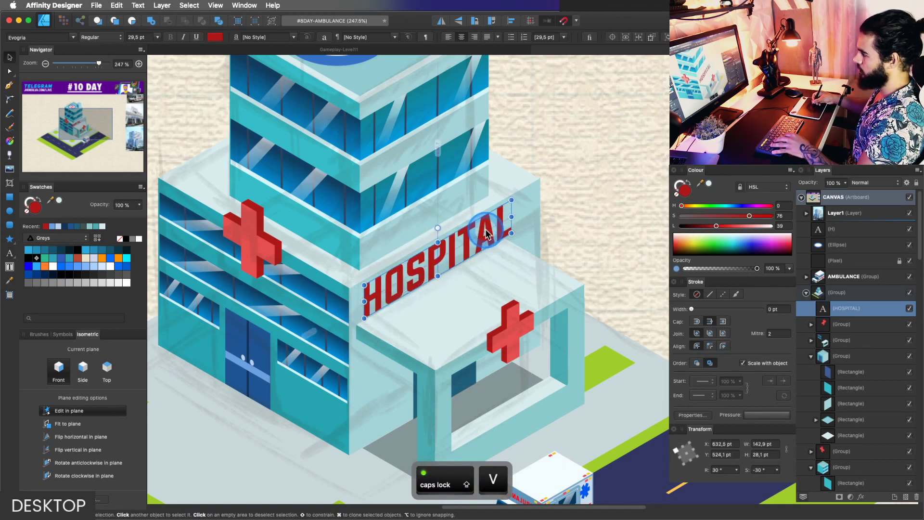
left_click_drag(511, 205, 507, 198)
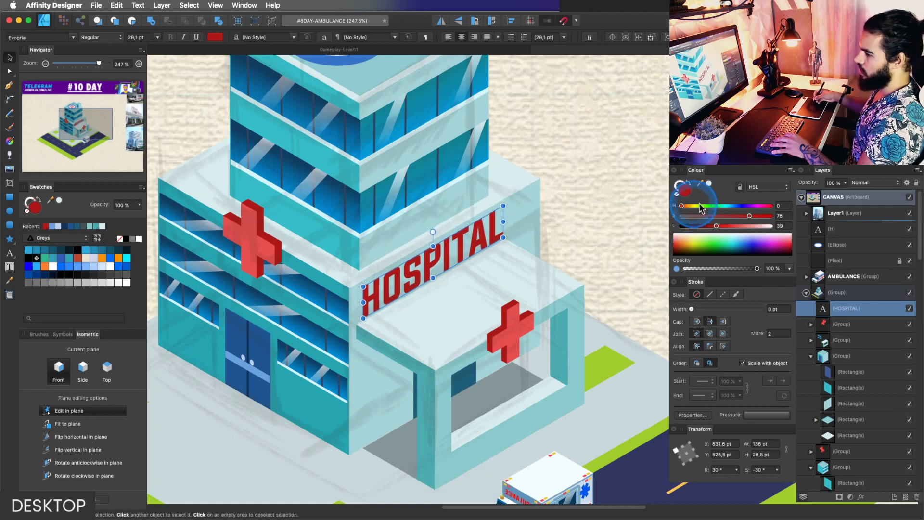
left_click(737, 207)
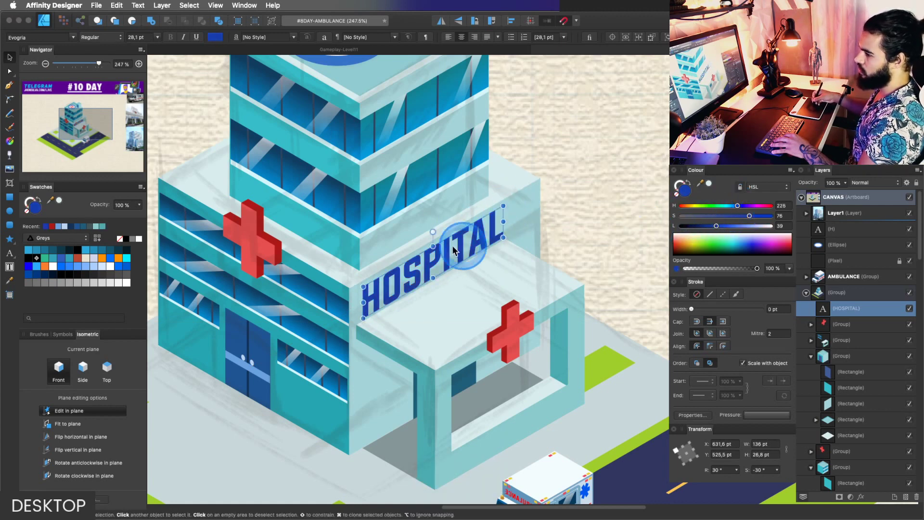
Give the HOSPITAL text a solid stroke 2.5 pt wide.
key("z")
left_click_drag(496, 195, 510, 247)
key("z")
key("v")
left_click(679, 185)
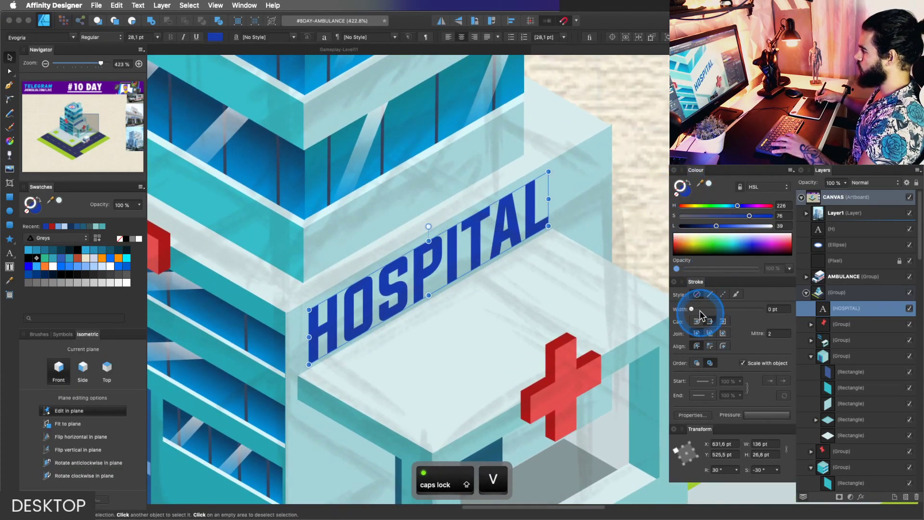
left_click(696, 294)
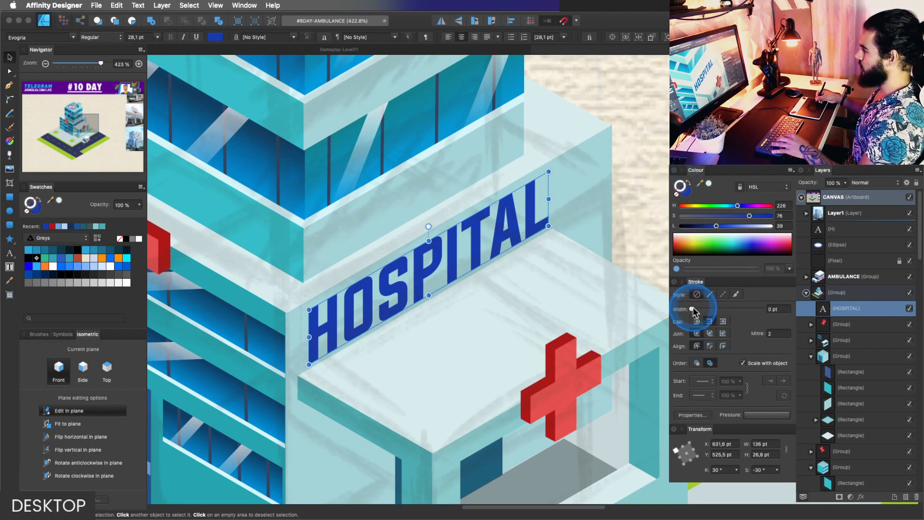
left_click_drag(694, 309, 710, 309)
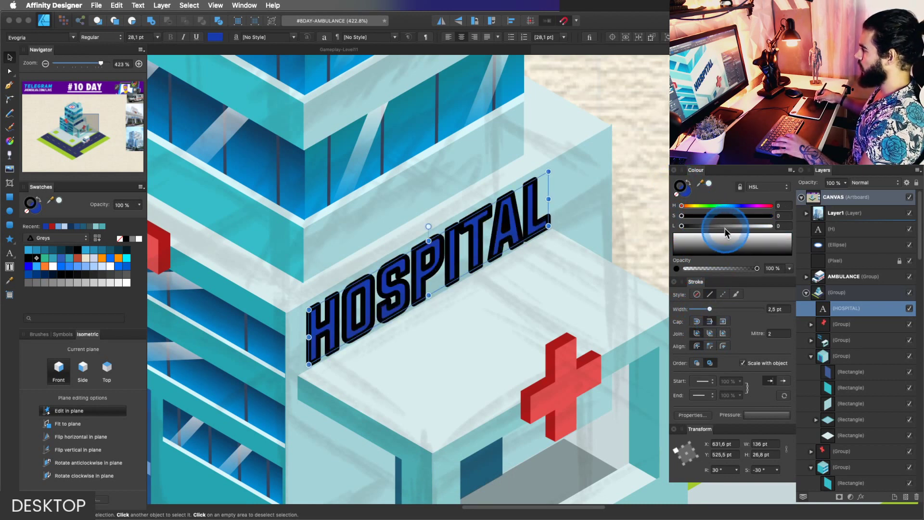
Make the HOSPITAL text's stroke white with a lightness of 100 and align it to the outside.
left_click_drag(725, 228, 770, 226)
left_click(719, 346)
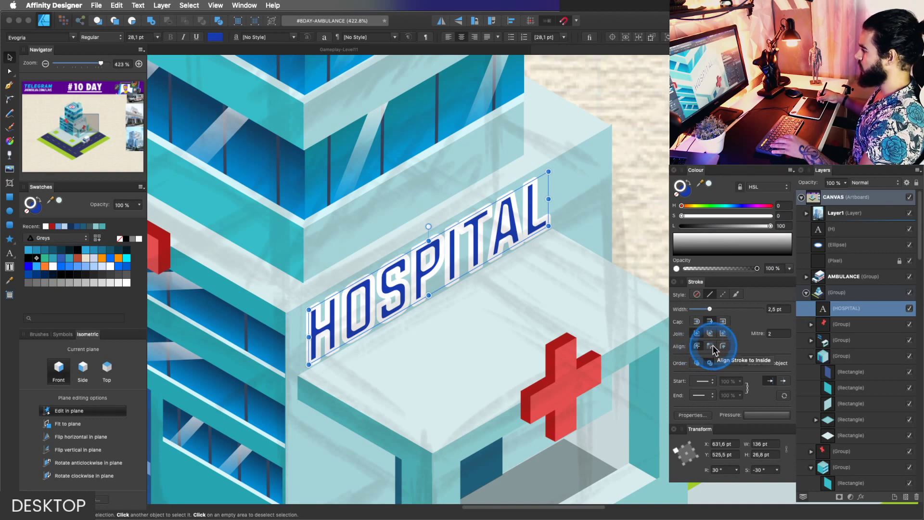
left_click(722, 346)
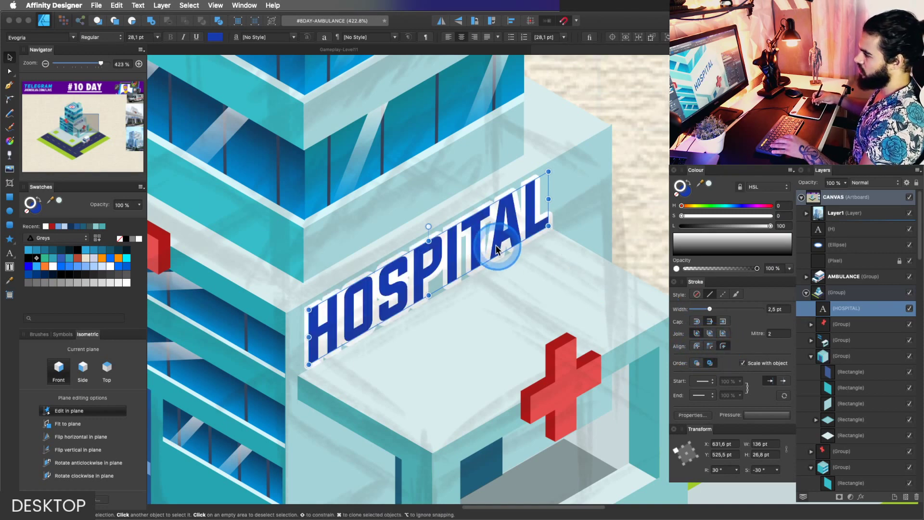
Nudge the HOSPITAL text along the wall and lighten its blue fill to a lightness of 59.
left_click_drag(496, 250, 501, 247)
key("z")
left_click_drag(549, 219, 231, 284)
key("space")
left_click_drag(500, 270, 526, 247)
key("v")
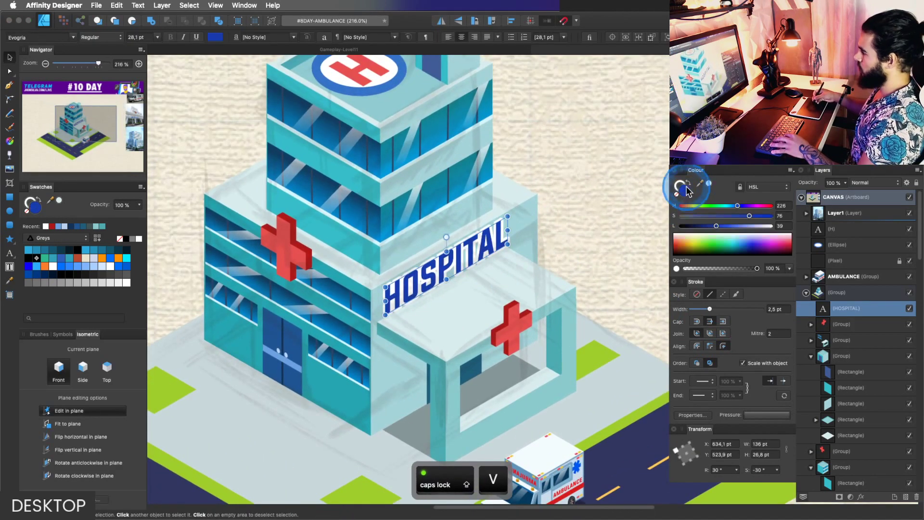
mouse_move(724, 225)
left_mouse_down()
mouse_move(742, 211)
mouse_move(732, 226)
left_mouse_up()
Try a horizontally mirrored duplicate of the HOSPITAL text on the tower's left facade and discard it.
key("z")
mouse_move(494, 252)
left_mouse_down()
mouse_move(322, 296)
mouse_move(496, 274)
mouse_move(481, 251)
mouse_move(487, 296)
mouse_move(388, 171)
left_mouse_up()
key("v")
key("shift+h")
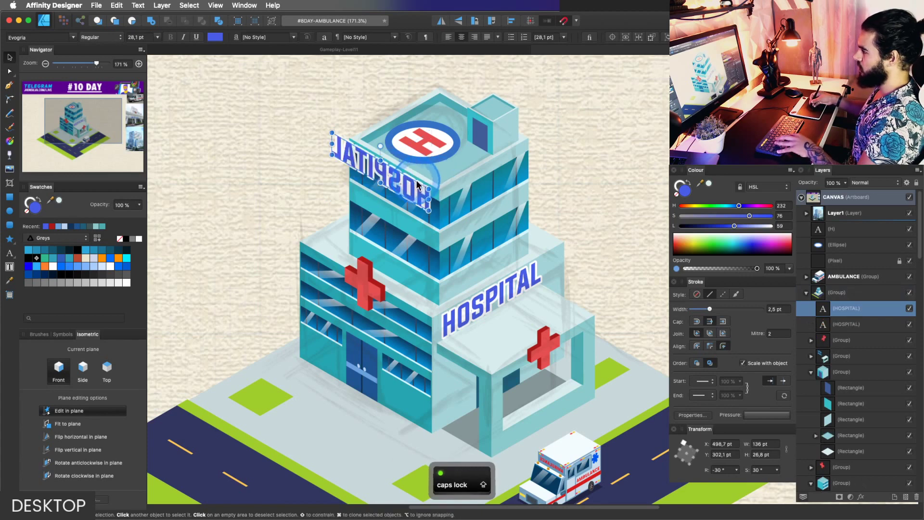
key("super+z")
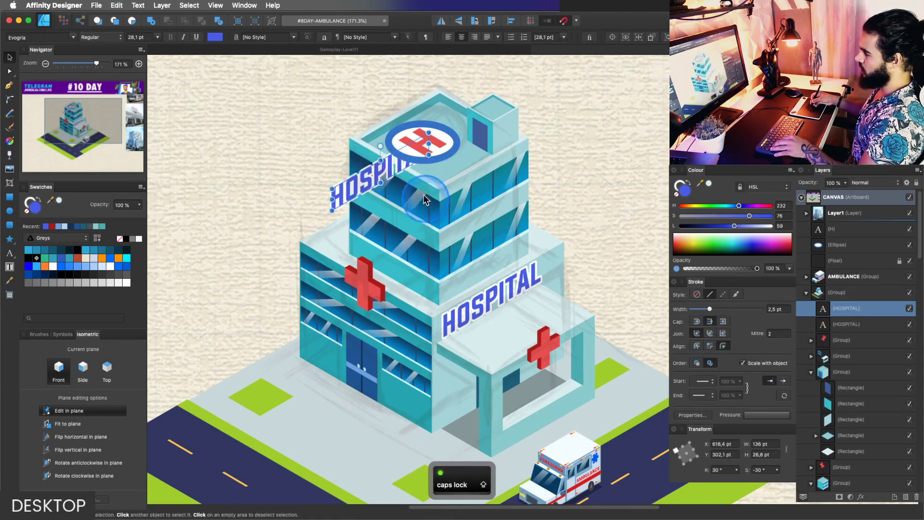
left_click_drag(403, 162, 458, 239)
key("q")
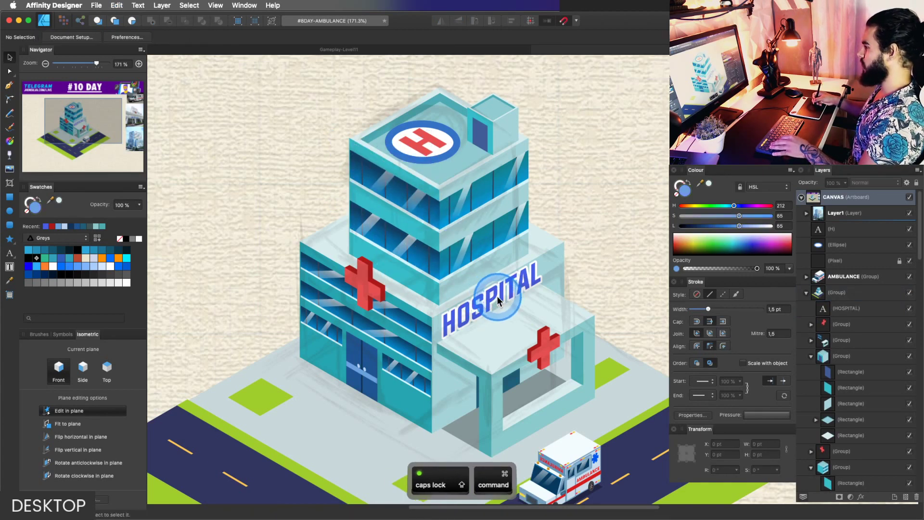
Try a duplicate of the HOSPITAL text along the upper edge of the tower's right facade and delete it.
left_click_drag(497, 296, 497, 173)
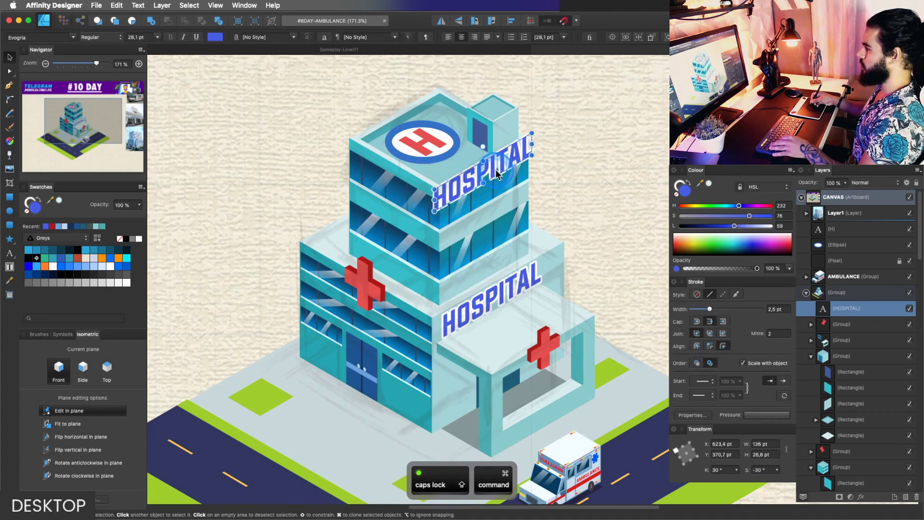
scroll(494, 171, "right", 2)
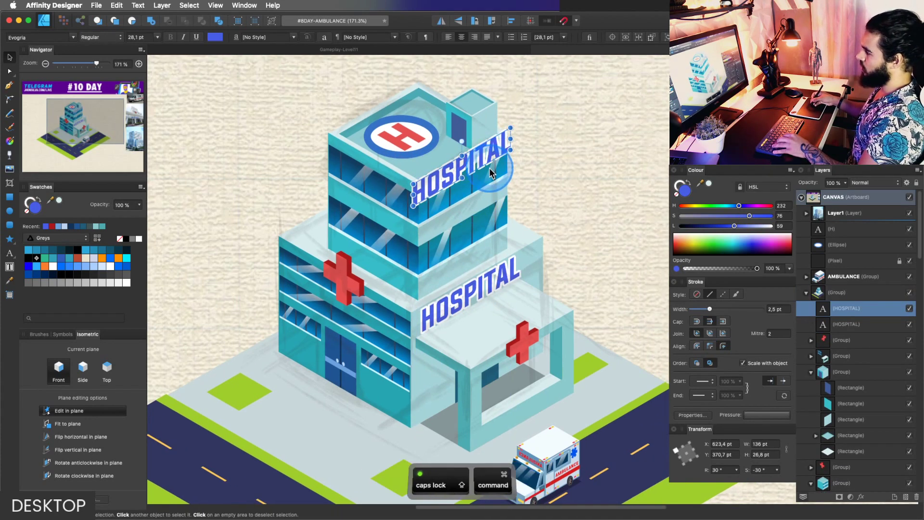
key("BackSpace")
key("z")
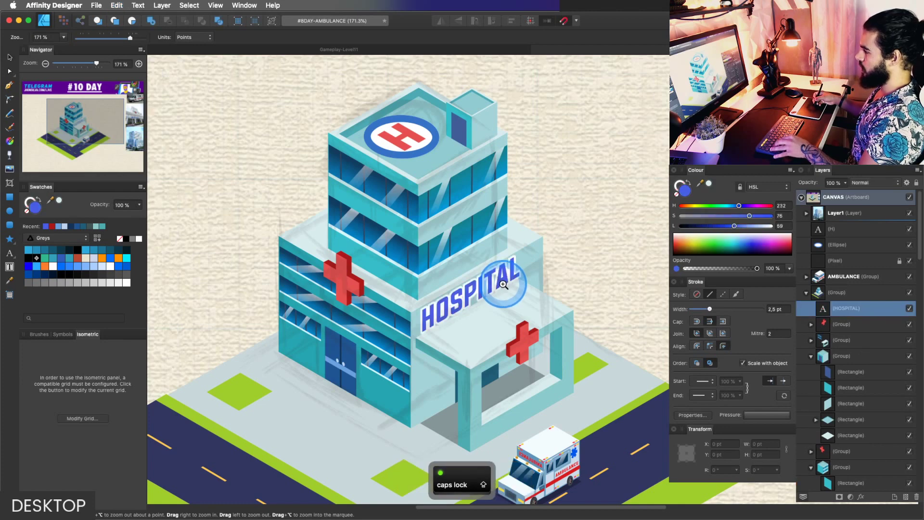
Set the stroke width of the helipad's circle to 5.5 pt.
left_click_drag(489, 310, 481, 297)
left_click_drag(412, 138, 423, 191)
key("v")
left_click(431, 169)
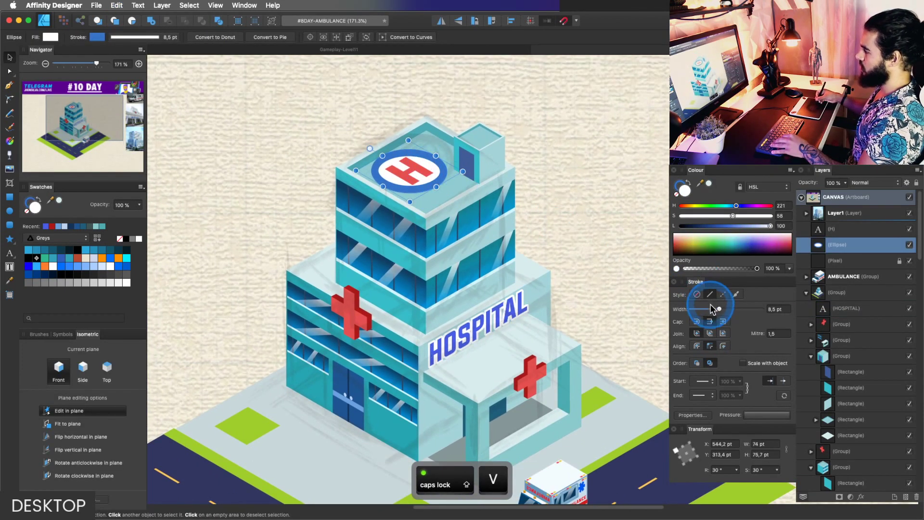
left_click_drag(717, 307, 716, 312)
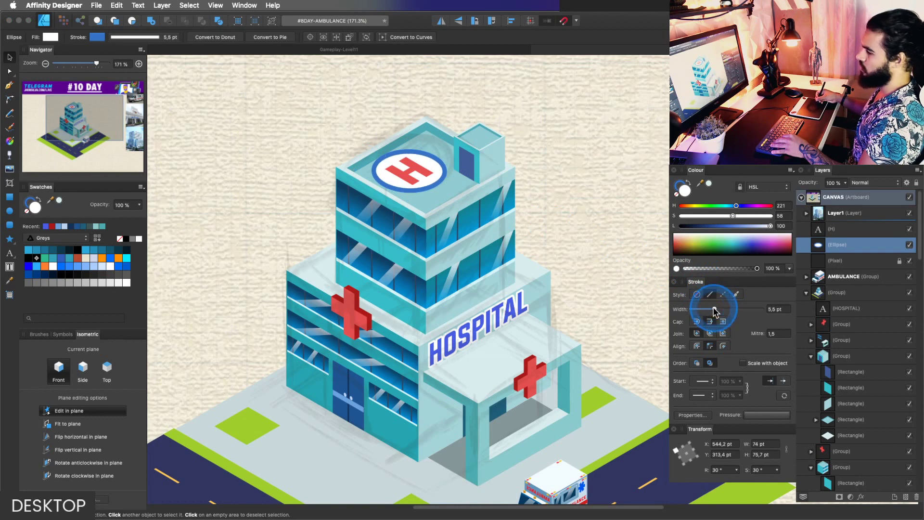
key("z")
left_click_drag(533, 215, 431, 177)
Raise the opacity of the locked pencil sketch layer to 100% and hide the layer.
left_click(451, 182)
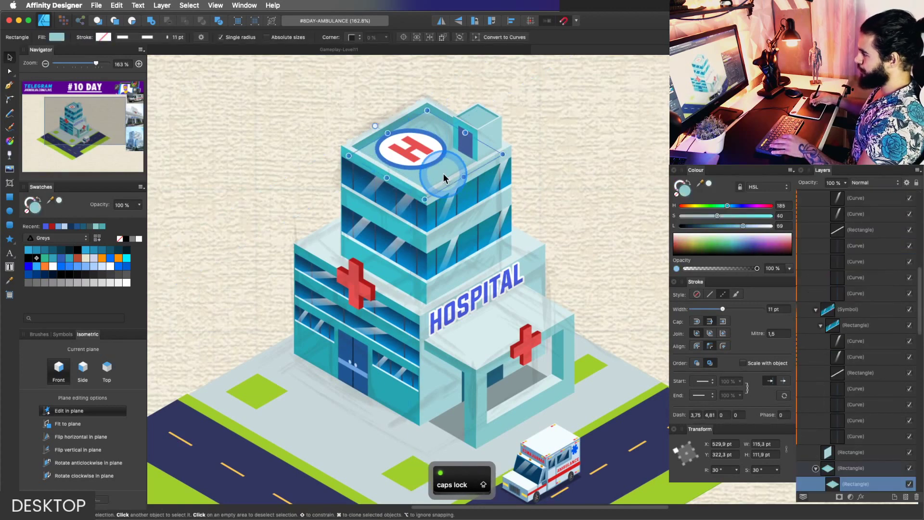
left_click_drag(916, 282, 916, 215)
left_click(888, 212)
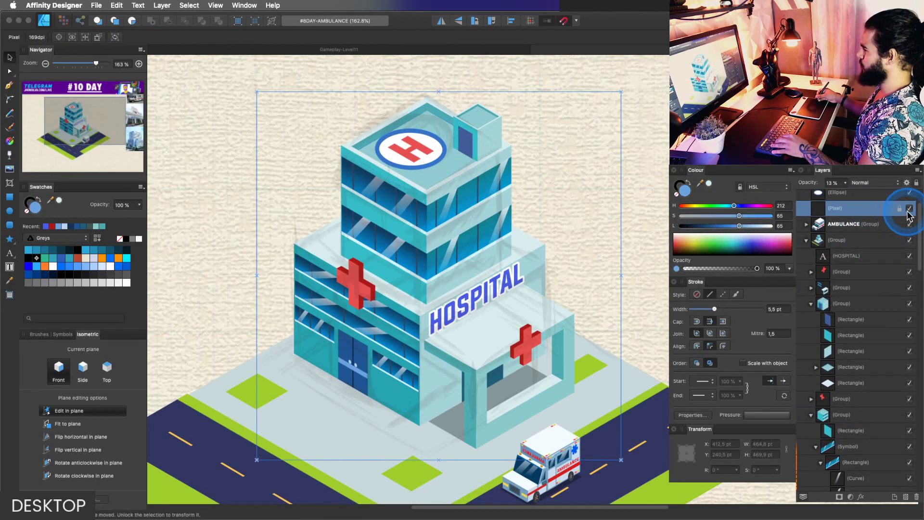
left_click_drag(846, 194, 914, 192)
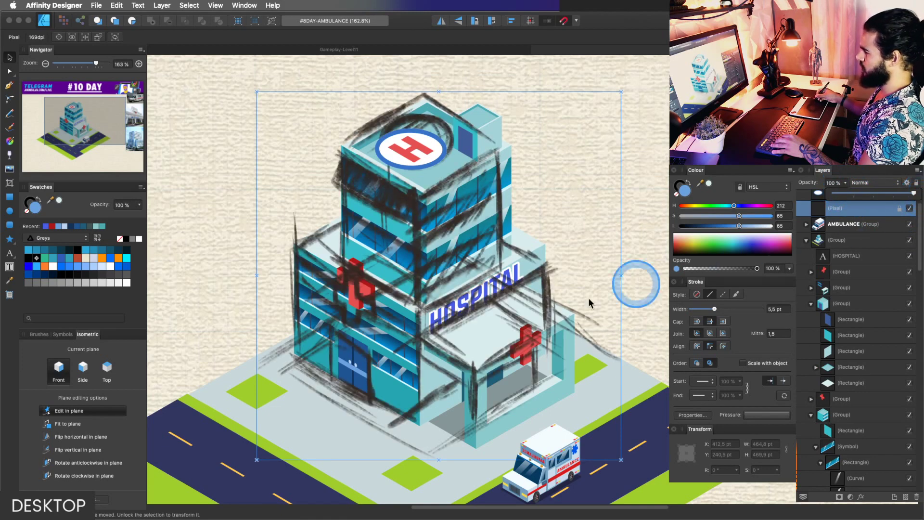
left_click(909, 208)
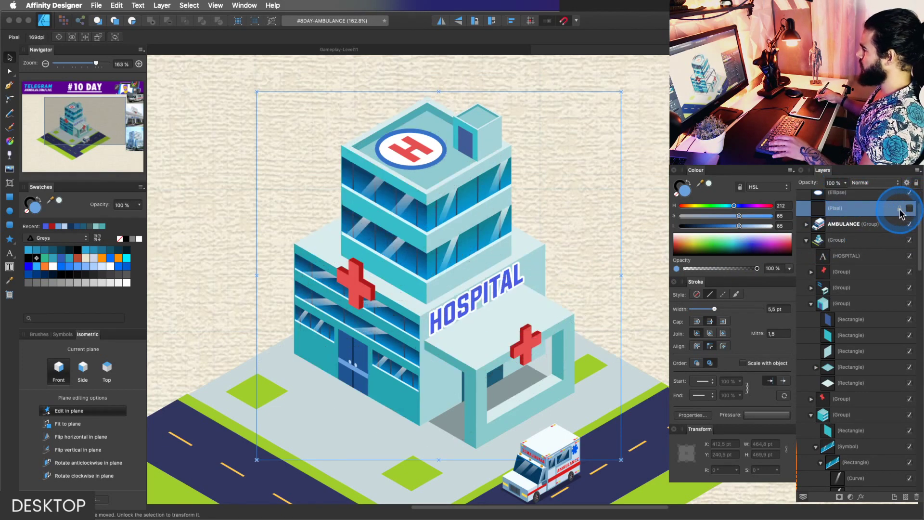
key("Escape")
key("space")
left_click_drag(507, 303, 520, 266)
key("z")
left_click_drag(505, 280, 436, 306)
key("space")
key("v")
left_click(427, 283)
left_click(425, 280, "super")
key("space")
key("z")
key("space")
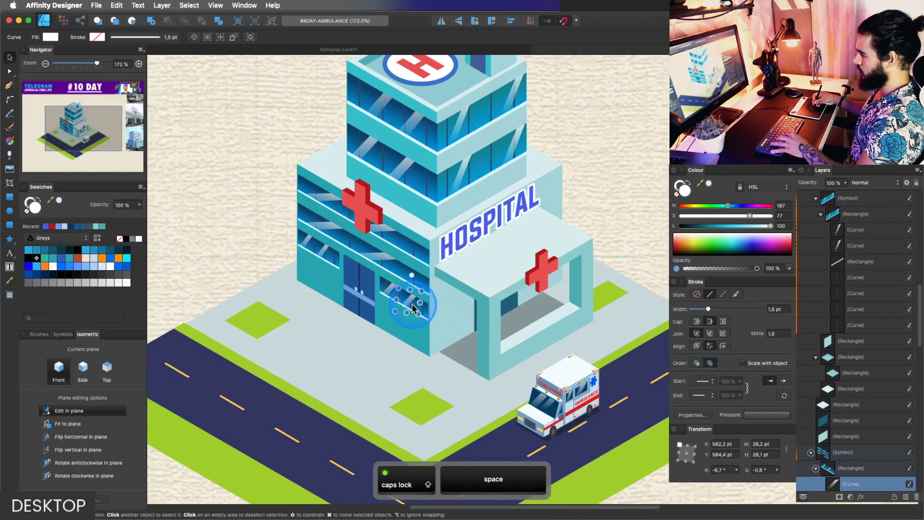
key("super+z")
left_click(836, 468)
left_click(815, 468)
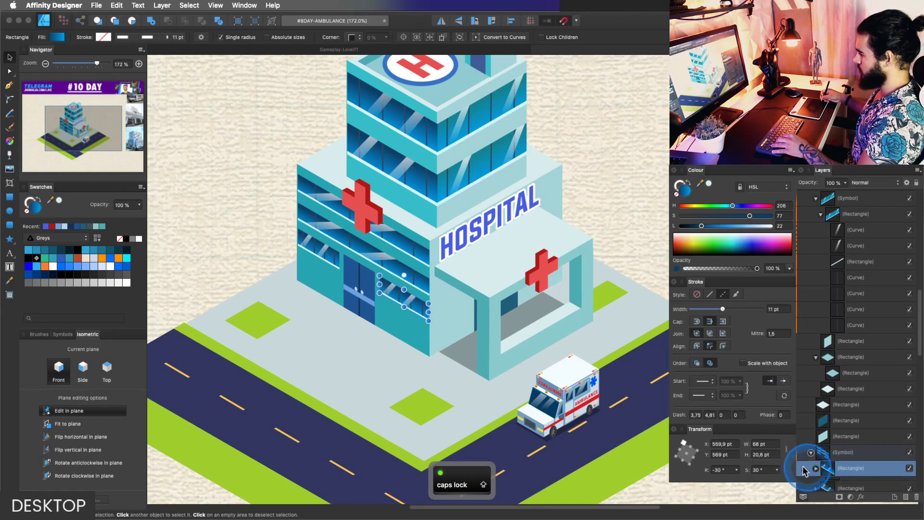
Duplicate the tower's lower right-facade window onto the ground-floor wall beside the entrance canopy.
left_click(469, 173)
double_click(469, 170)
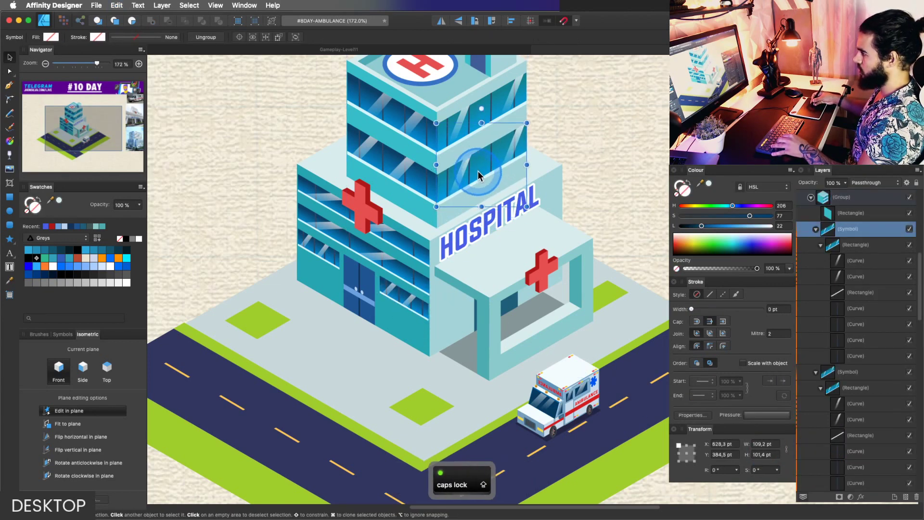
mouse_move(483, 169)
left_mouse_down()
mouse_move(491, 219)
mouse_move(482, 256)
mouse_move(522, 288)
left_mouse_up()
key("v")
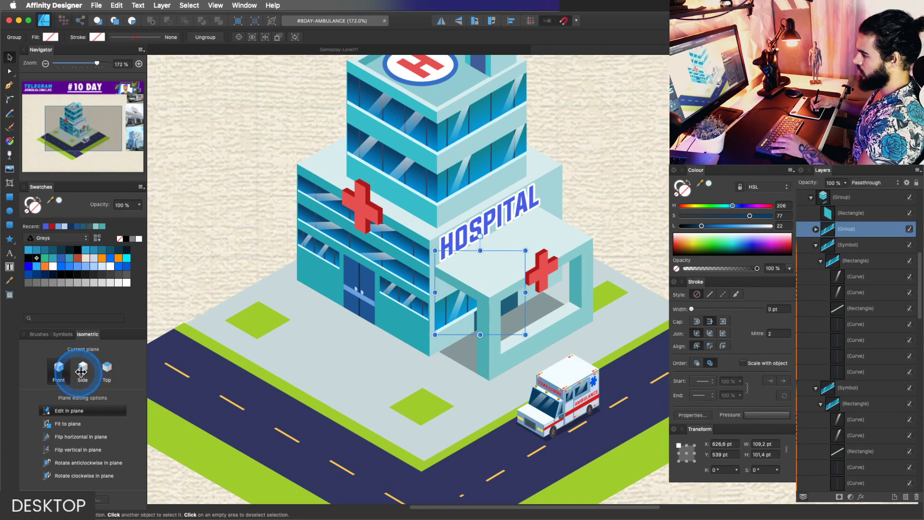
left_click_drag(525, 292, 603, 272)
key("super+z")
Narrow the copied window's rectangle to about 52.7 pt wide so it fits on the wall behind the canopy.
left_click(817, 230)
left_click(848, 248)
key("z")
key("v")
left_click(498, 294)
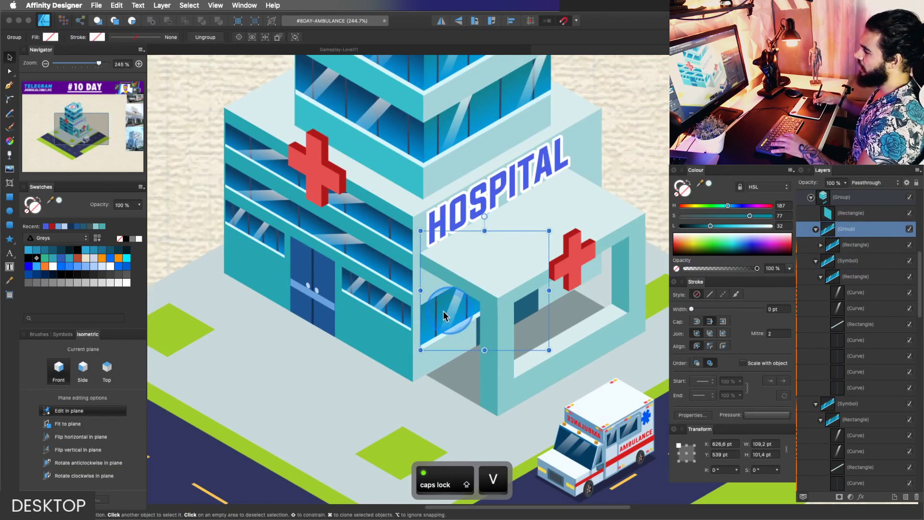
key("z")
key("v")
left_click_drag(495, 303, 540, 310)
key("Caps_Lock")
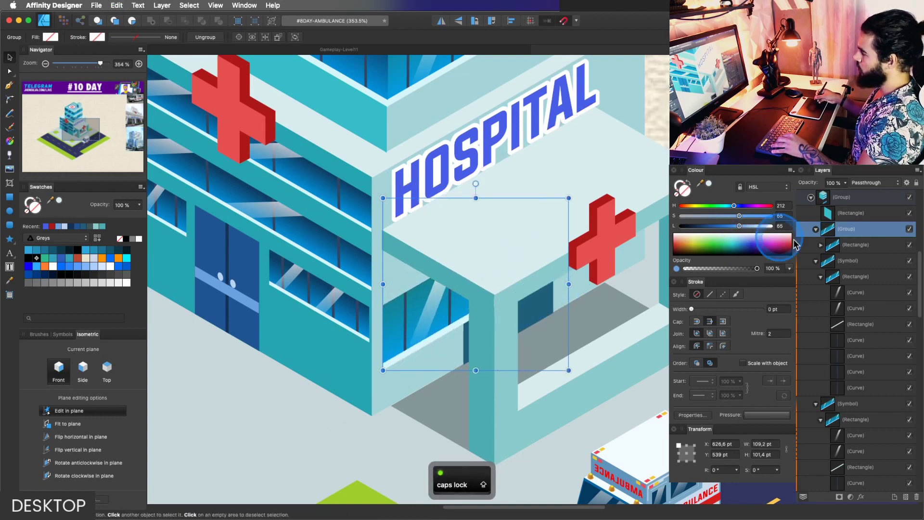
left_click(850, 246)
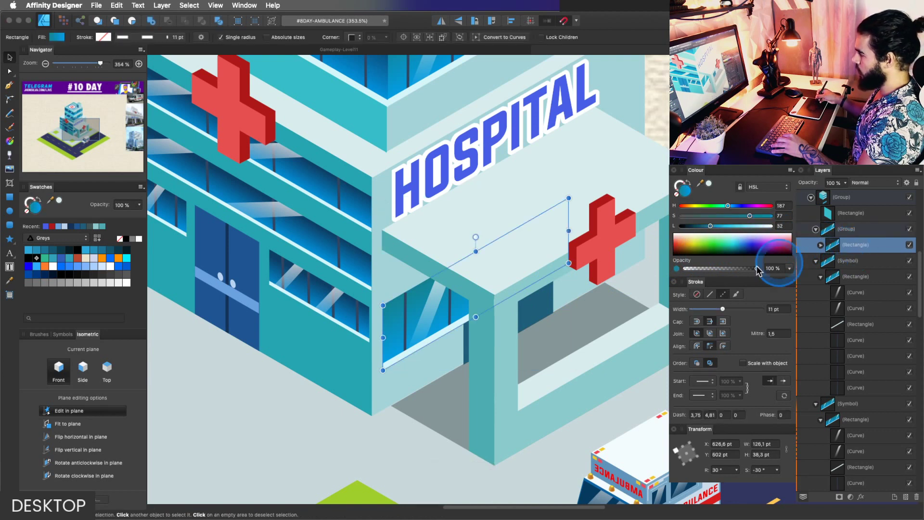
left_click(525, 255)
left_click(568, 232)
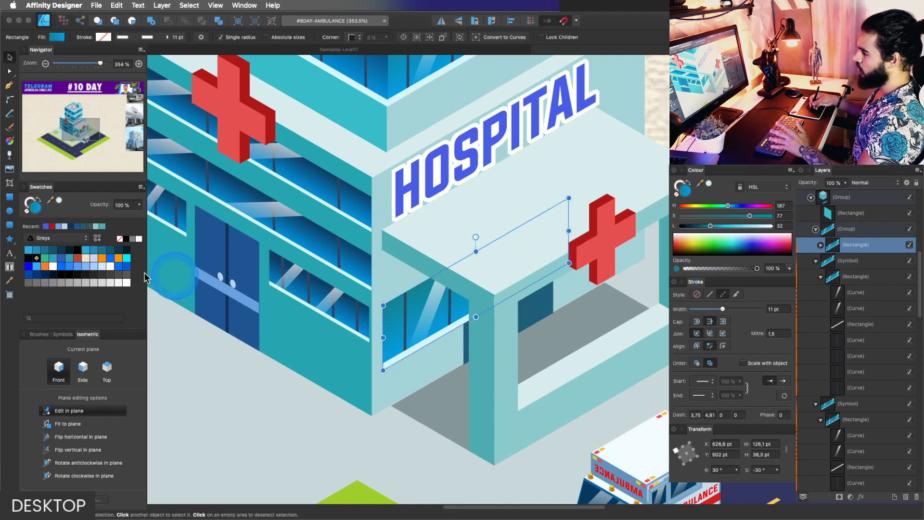
left_click_drag(569, 230, 460, 301)
Delete two of the vertical mullion lines inside the copied ground-floor window.
key("z")
left_click_drag(385, 323, 333, 341)
left_click(395, 314, "super")
key("z")
key("v")
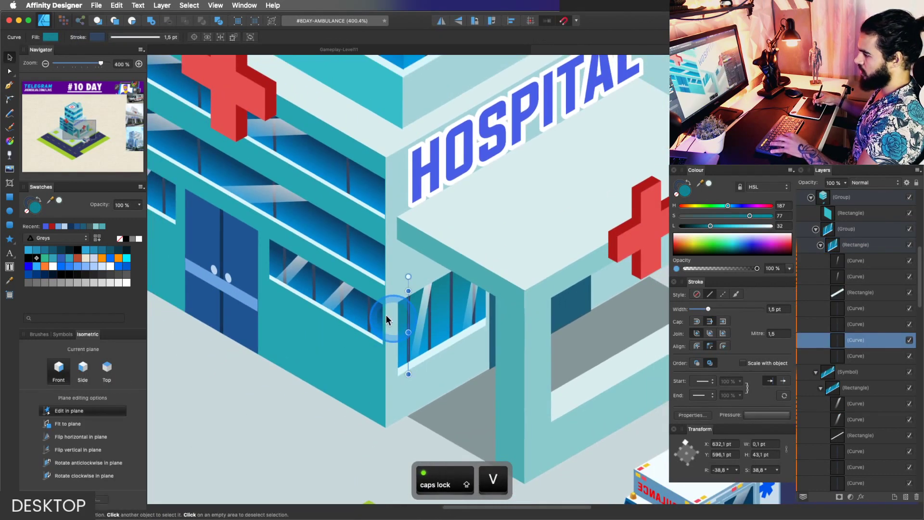
left_click(65, 334)
key("BackSpace")
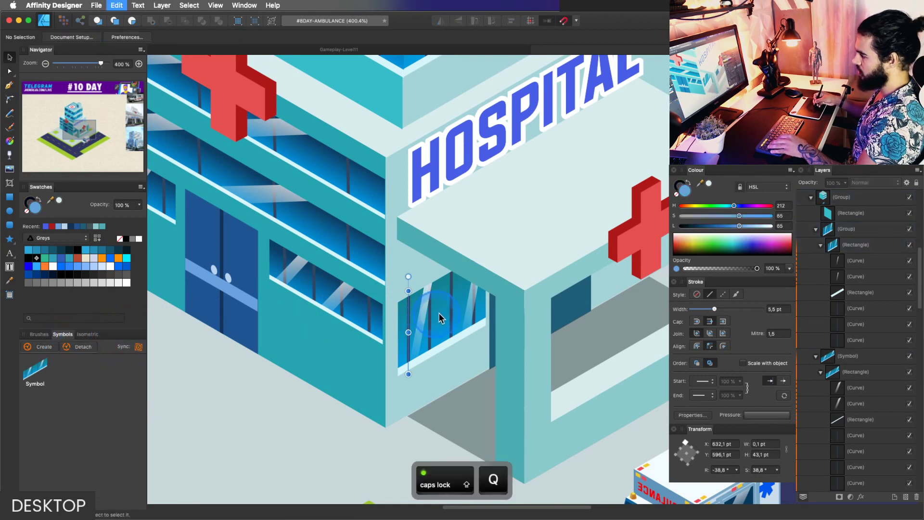
left_click(468, 312)
key("BackSpace")
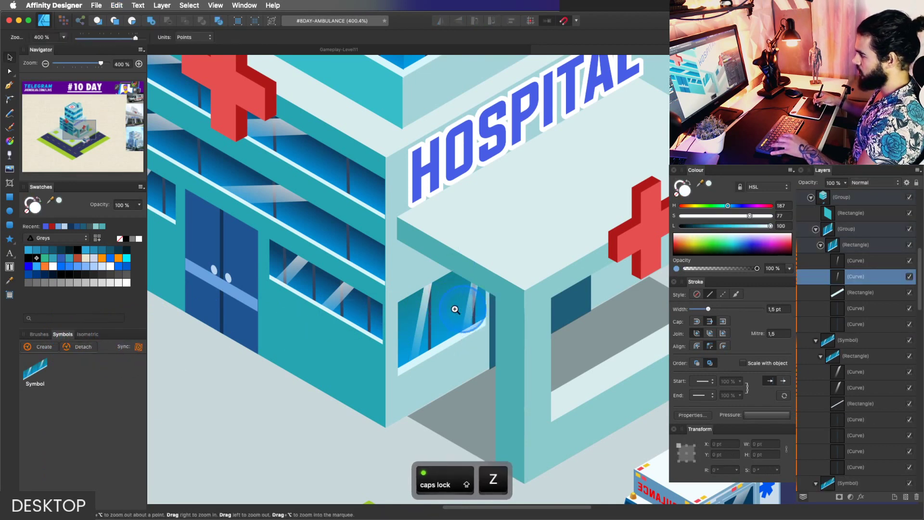
left_click(433, 329)
left_click(431, 322, "super")
left_click_drag(431, 323, 515, 289)
key("super+z")
key("super+z")
key("z")
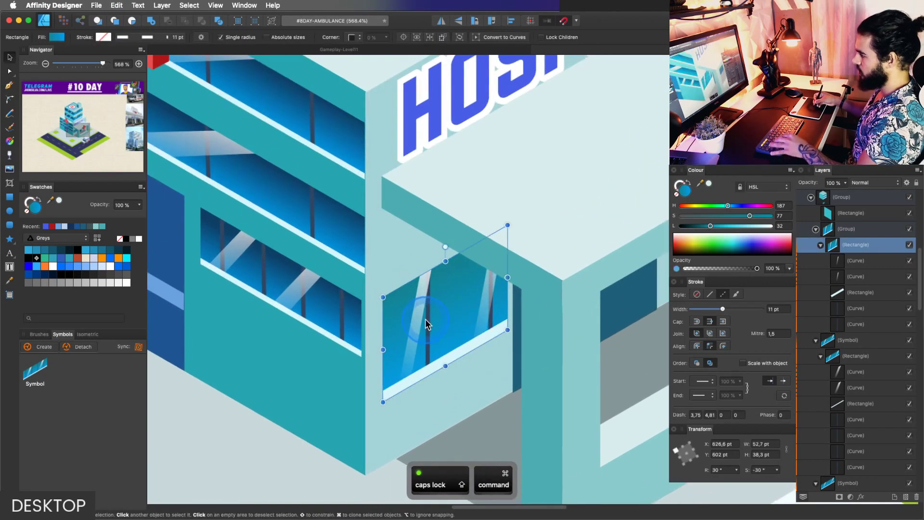
Move a mullion line of the copied ground-floor window toward the building's corner.
left_click(427, 319, "super")
left_click_drag(427, 320, 361, 339)
key("z")
key("space")
left_click_drag(466, 306, 481, 327)
left_click_drag(371, 376, 337, 381)
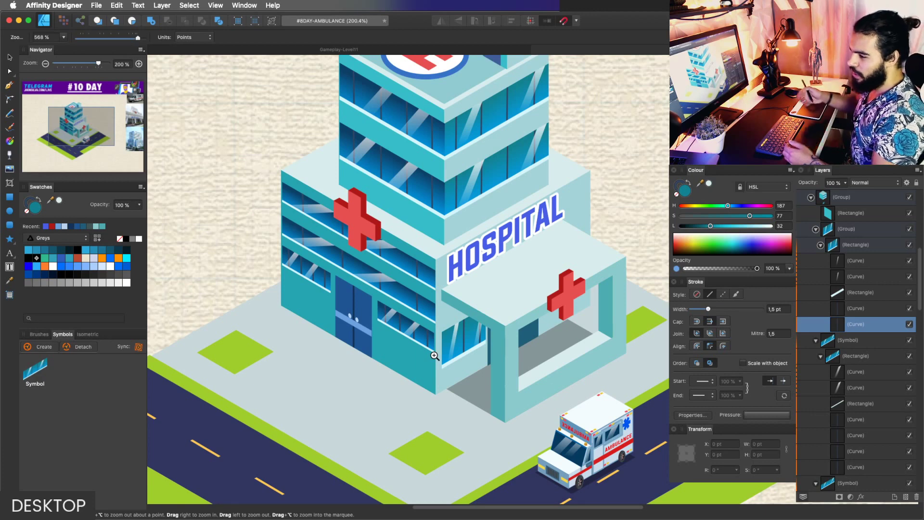
key("z")
key("space")
left_click_drag(484, 294, 402, 340)
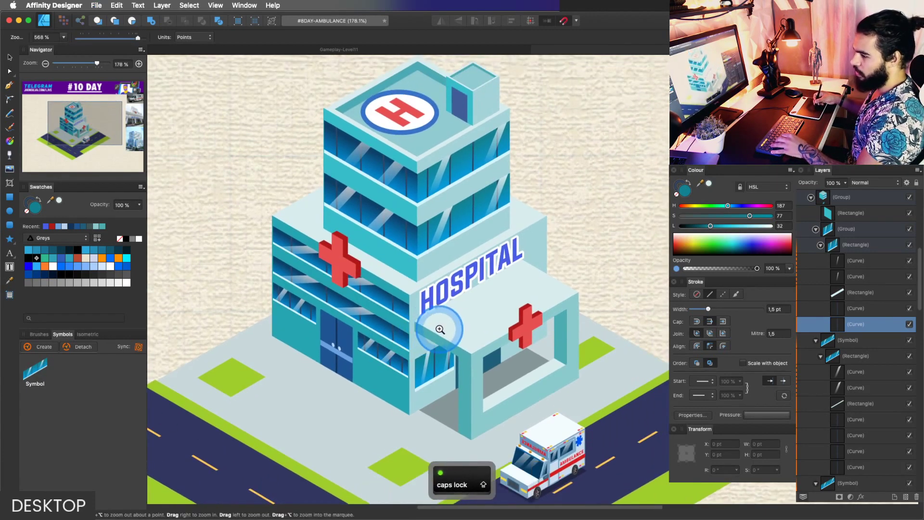
left_click_drag(471, 320, 448, 311)
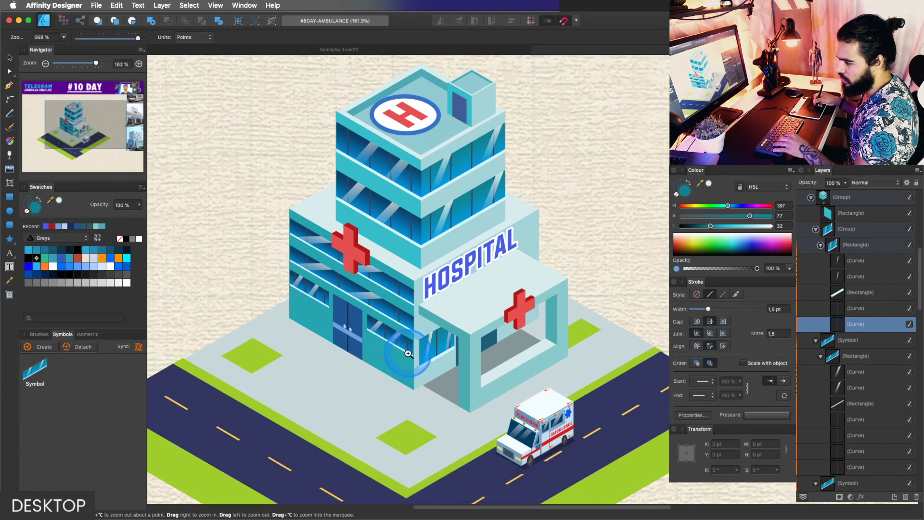
Turn on the isometric grid and review its Grid and Snapping Axis settings.
left_click(90, 334)
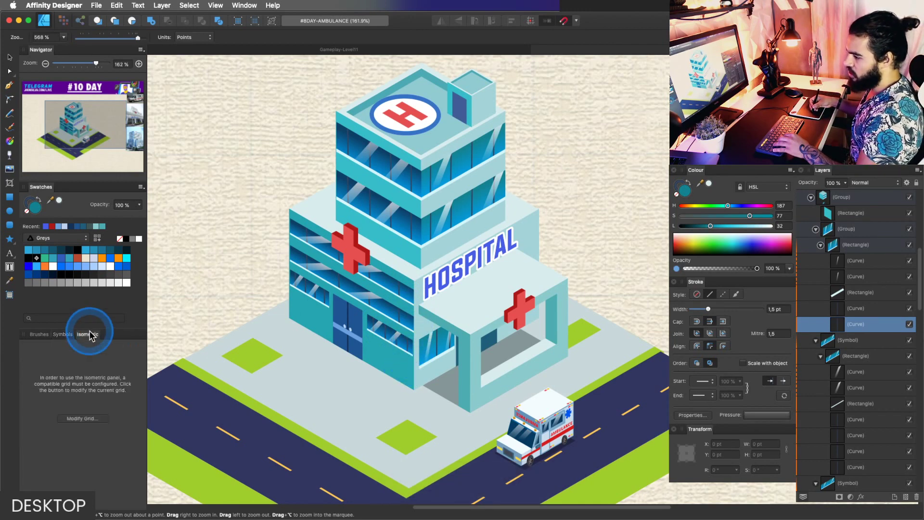
left_click(95, 417)
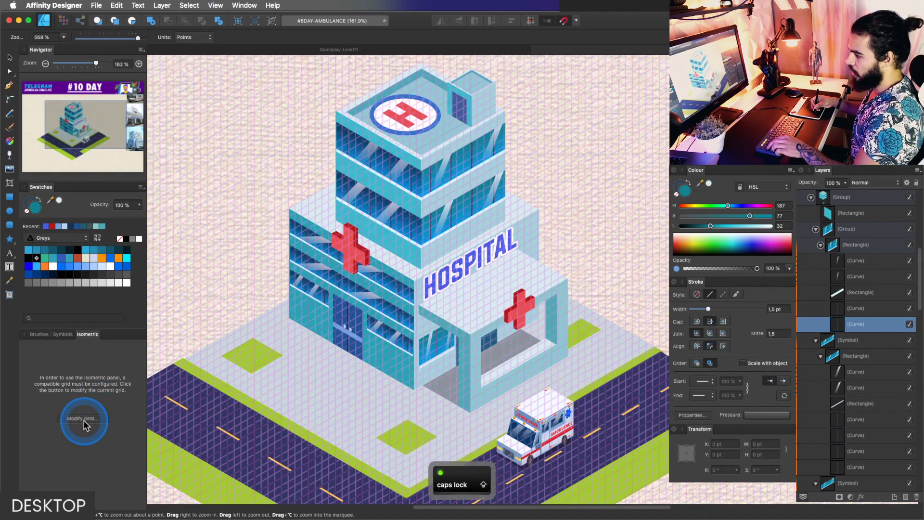
left_click(83, 419)
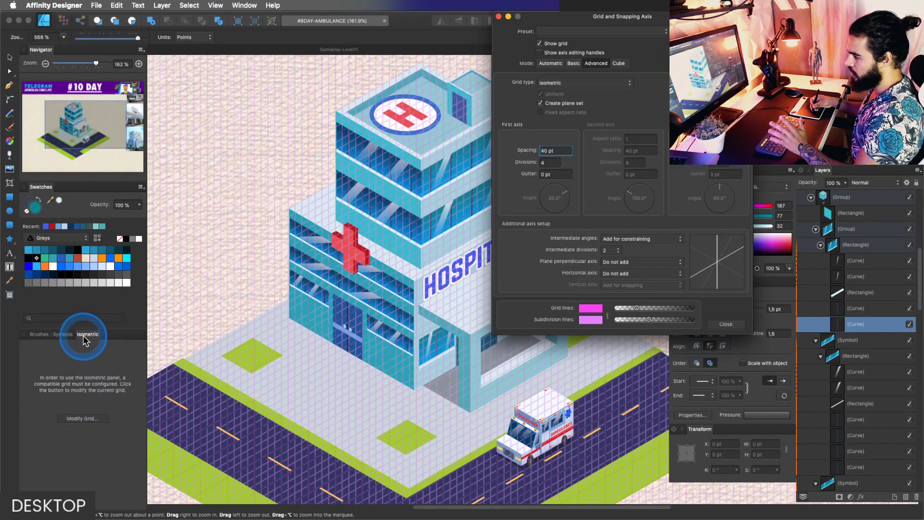
key("Escape")
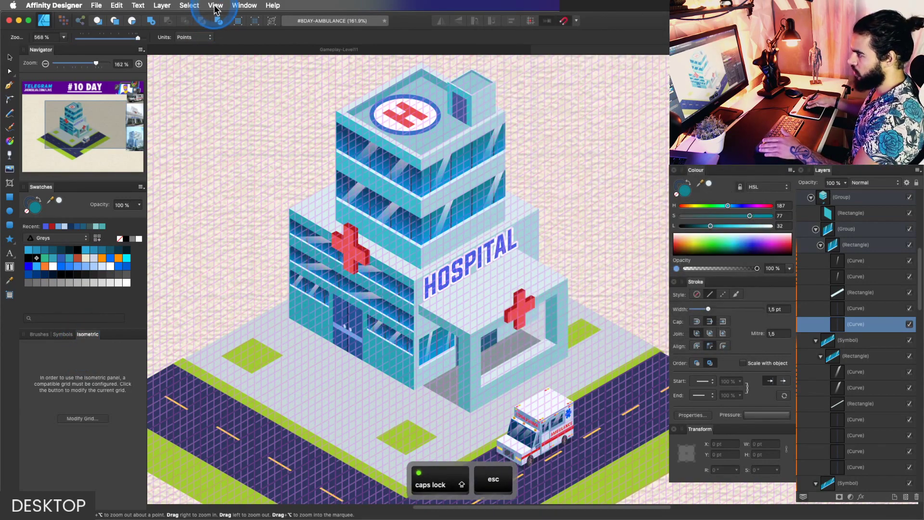
Look up the Isometric entry in the list of available studio panels.
left_click(215, 7)
left_click(235, 180)
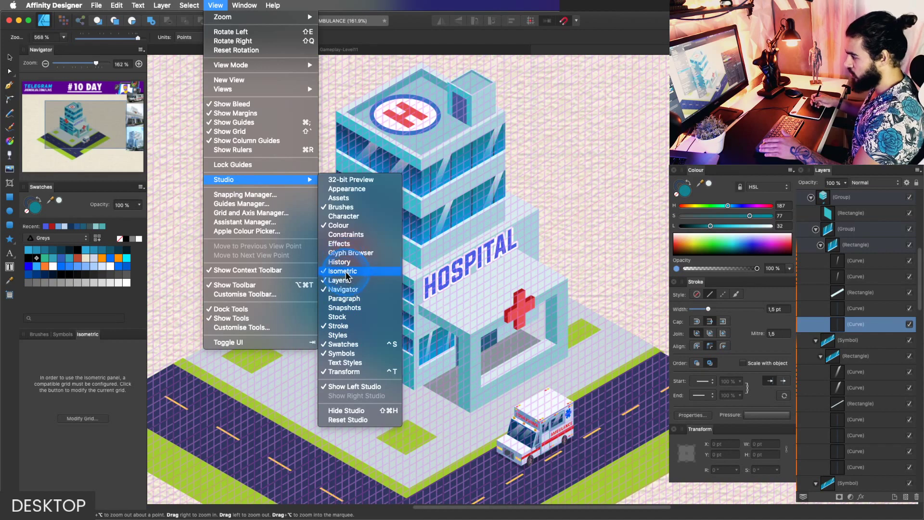
key("Escape")
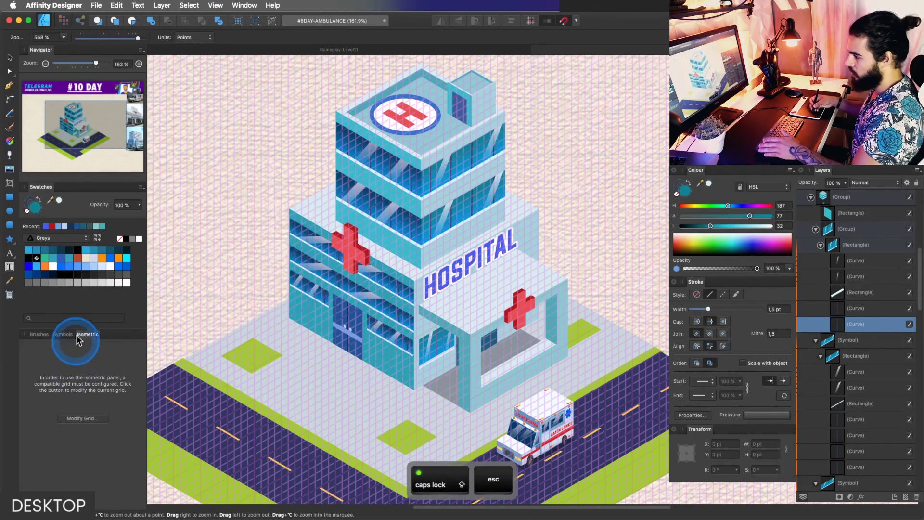
Review the presets offered in the Grid and Snapping Axis settings.
left_click(89, 415)
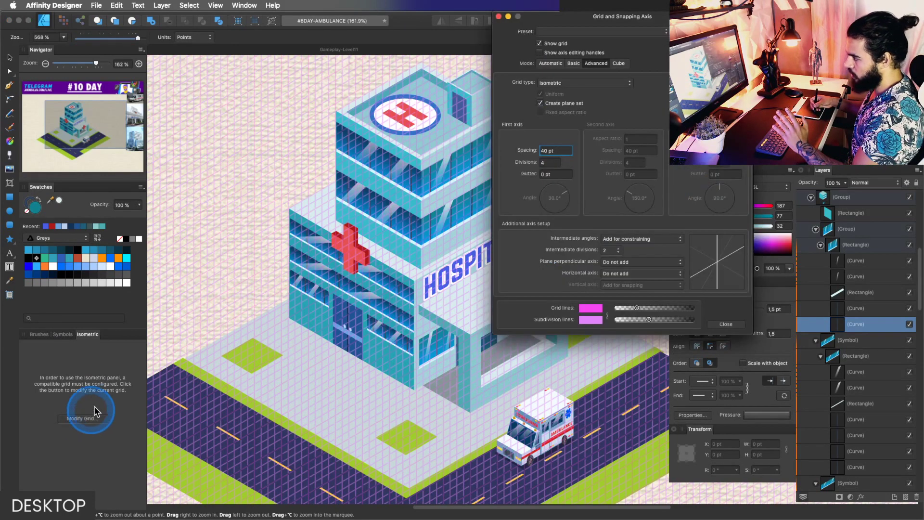
left_click(565, 33)
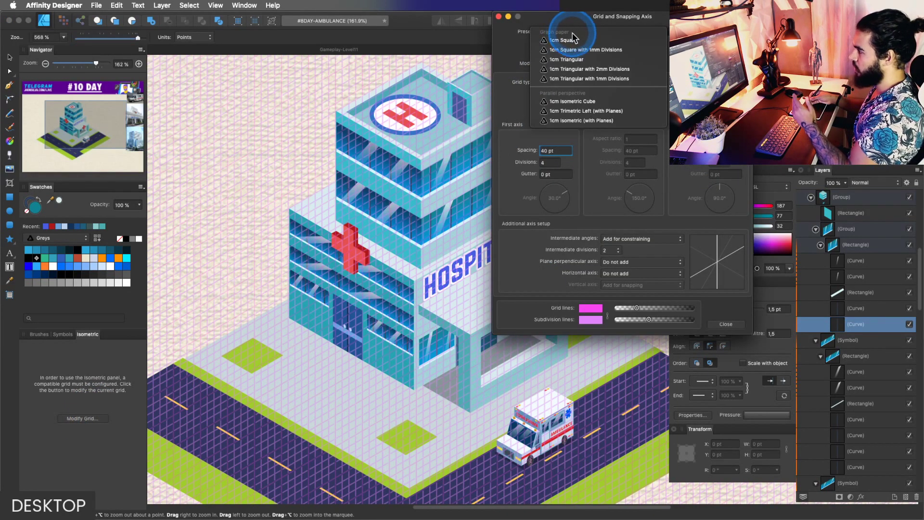
key("Escape")
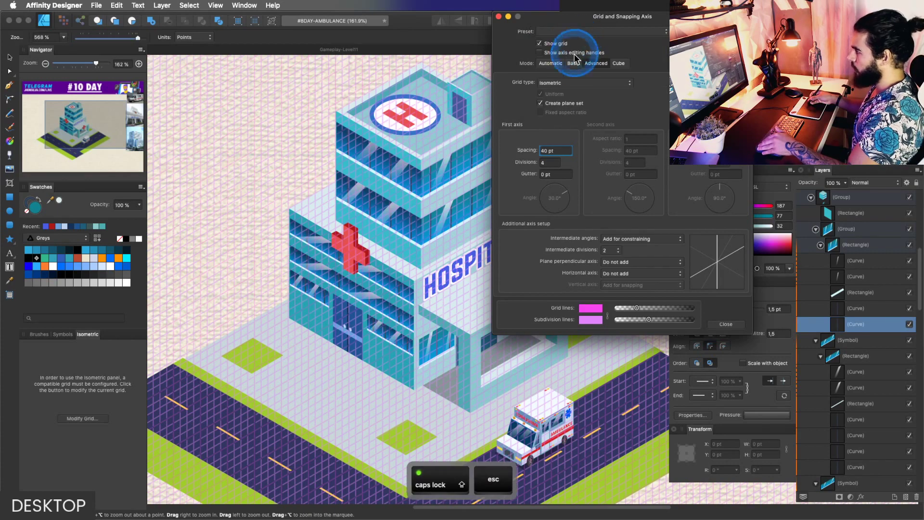
Try the Trimetric left grid type, restore Isometric and close the grid settings.
left_click(541, 85)
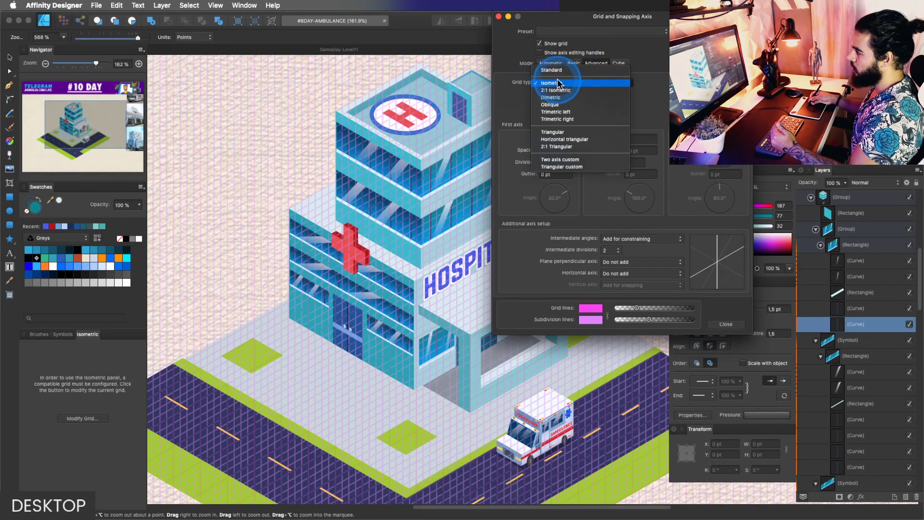
left_click(566, 114)
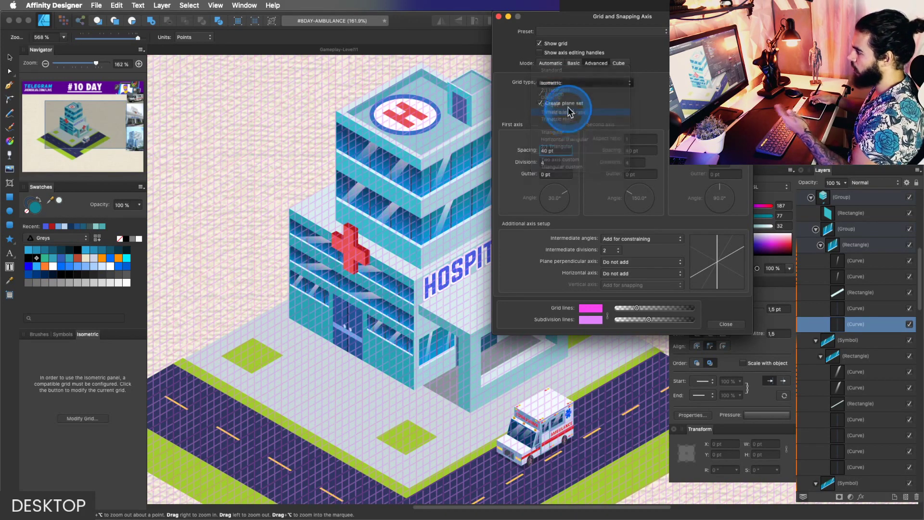
left_click(583, 83)
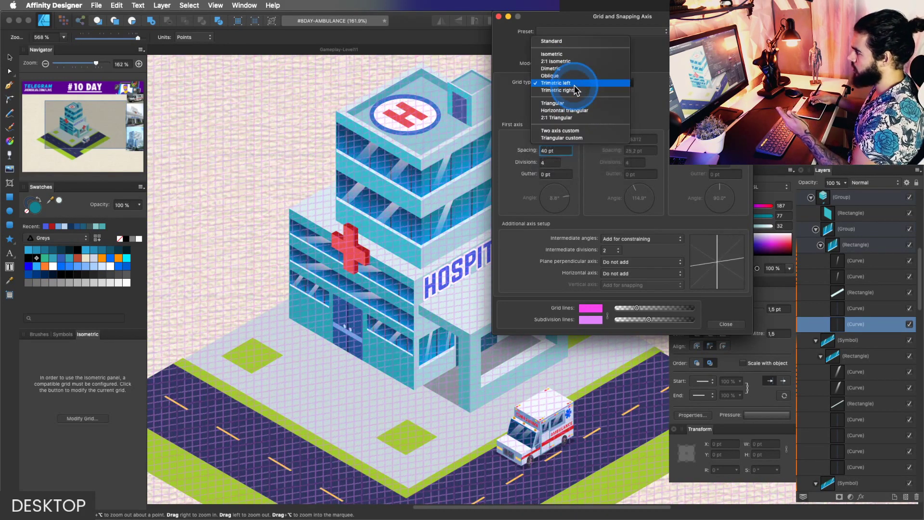
left_click(567, 55)
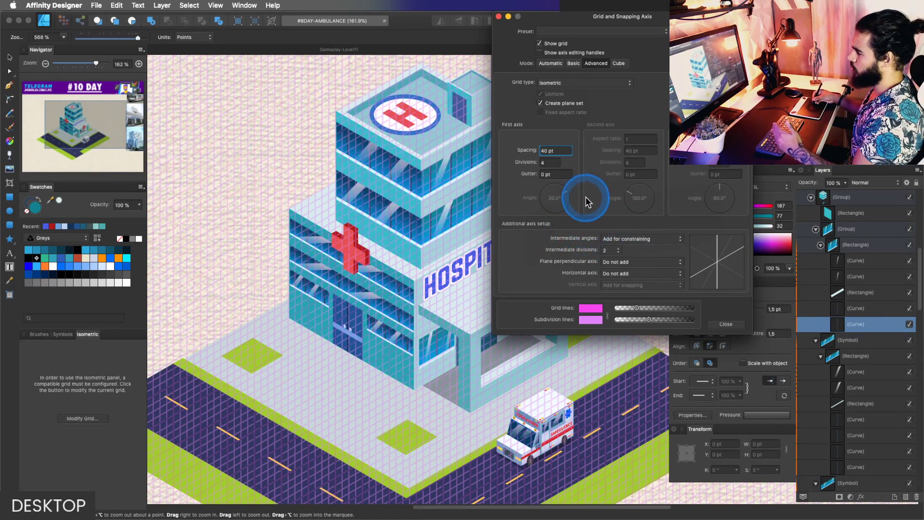
left_click(719, 324)
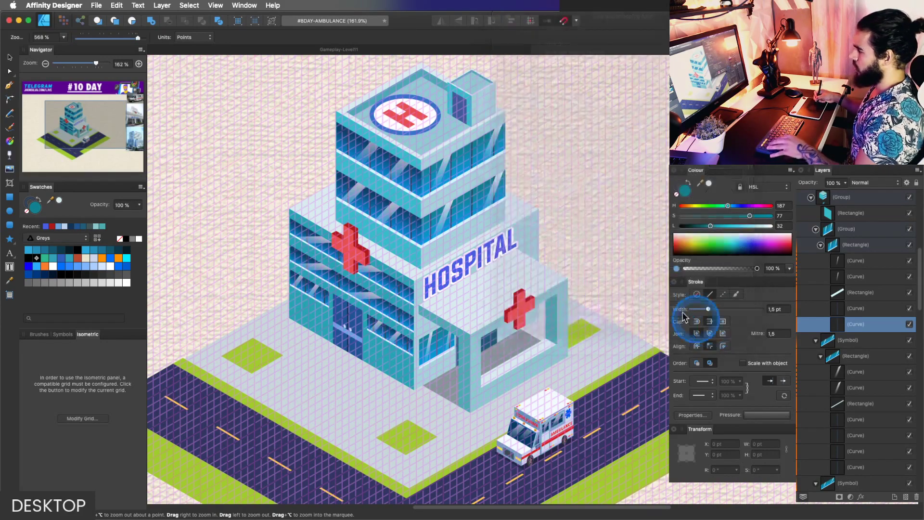
Hide the isometric grid on the hospital illustration.
key("space")
key("z")
left_click_drag(476, 277, 454, 274)
key("super+apostrophe")
key("z")
key("space")
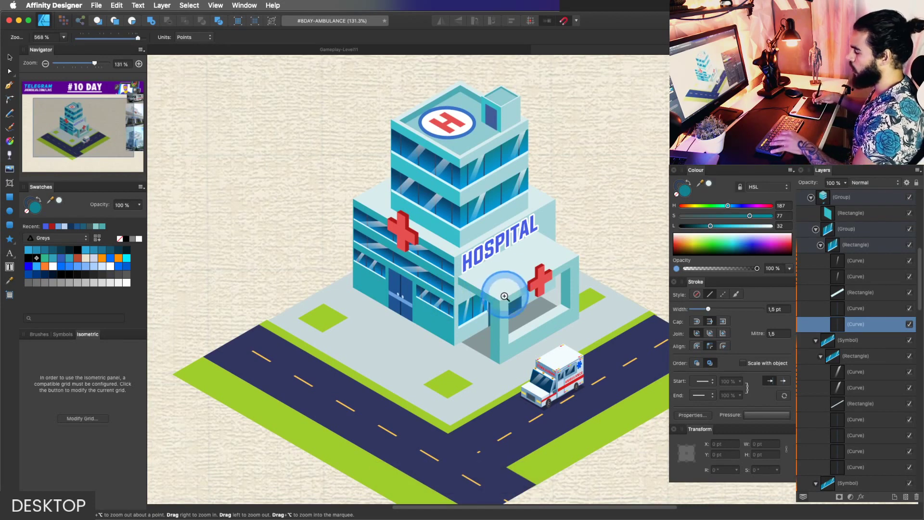
left_click_drag(504, 296, 468, 304)
key("space")
left_click_drag(468, 304, 464, 278)
key("z")
left_click_drag(413, 336, 443, 331)
Move the green lawn patch beside the canopy and the one in front of the building outward toward the outer pavement corners.
left_click(313, 277, "super")
key("space")
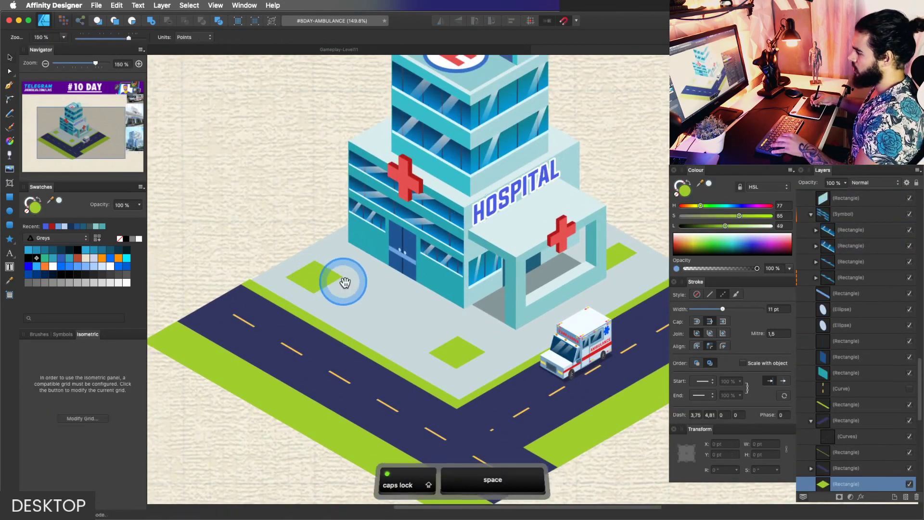
mouse_move(344, 282)
left_mouse_down()
mouse_move(333, 270)
mouse_move(345, 294)
left_mouse_up()
left_click_drag(625, 269, 588, 269)
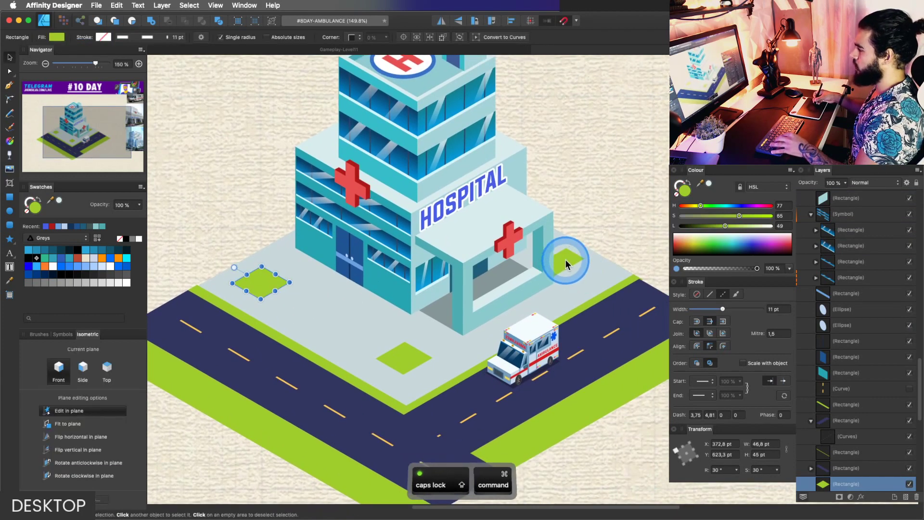
left_click(566, 260, "super")
left_click_drag(521, 288, 570, 269)
key("Caps_Lock")
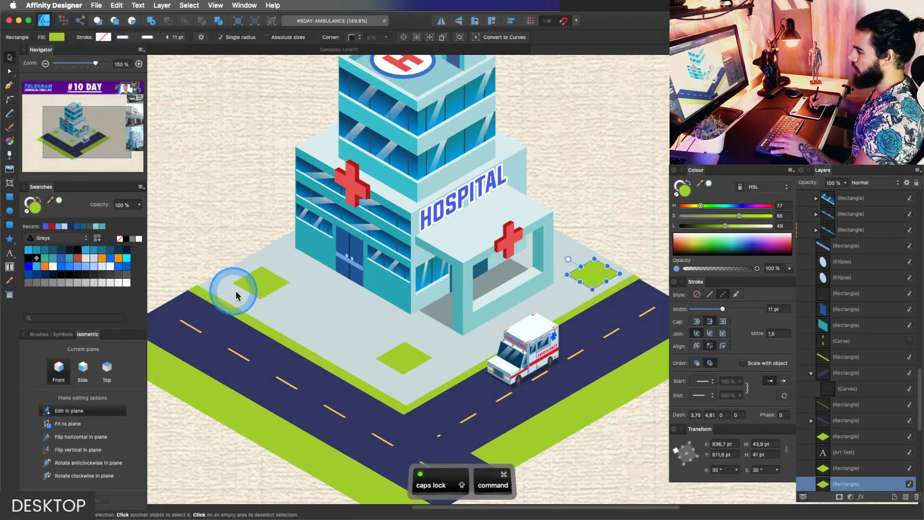
left_click(260, 288)
left_click_drag(251, 286, 330, 319)
Duplicate the dark road rectangle in front of the building and place the copy on the pavement beside the front doors.
key("z")
key("space")
left_click(363, 317, "super")
left_click(326, 366, "super")
key("z")
key("space")
left_click_drag(330, 319, 349, 316)
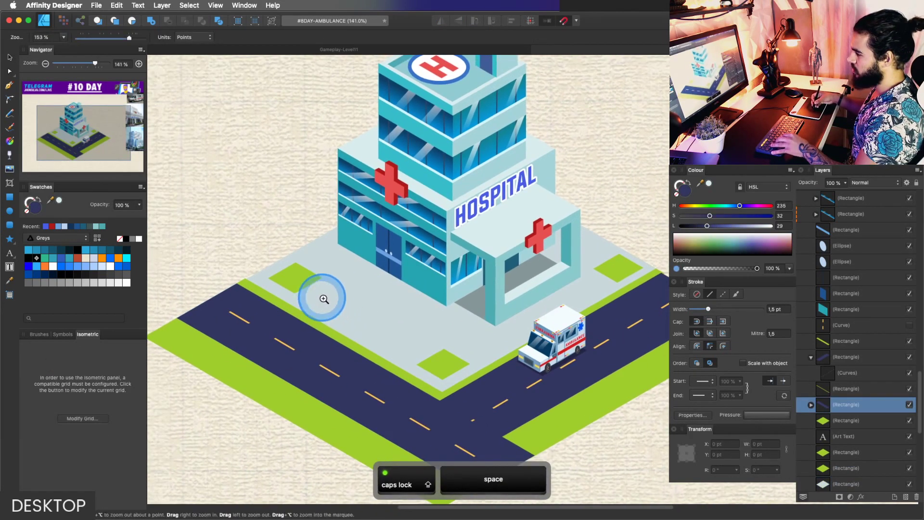
key("z")
mouse_move(431, 321)
left_mouse_down()
mouse_move(414, 322)
mouse_move(431, 330)
left_mouse_up()
key("v")
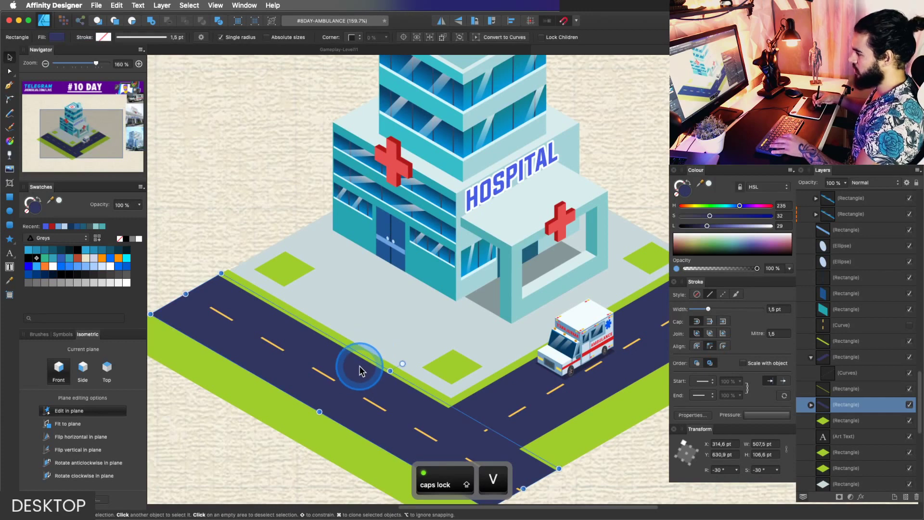
left_click_drag(355, 377, 452, 317)
Resize the duplicated strip to about 283 pt long and 62 pt wide so it fits between the lawn patches and the building.
left_click_drag(619, 434, 456, 350)
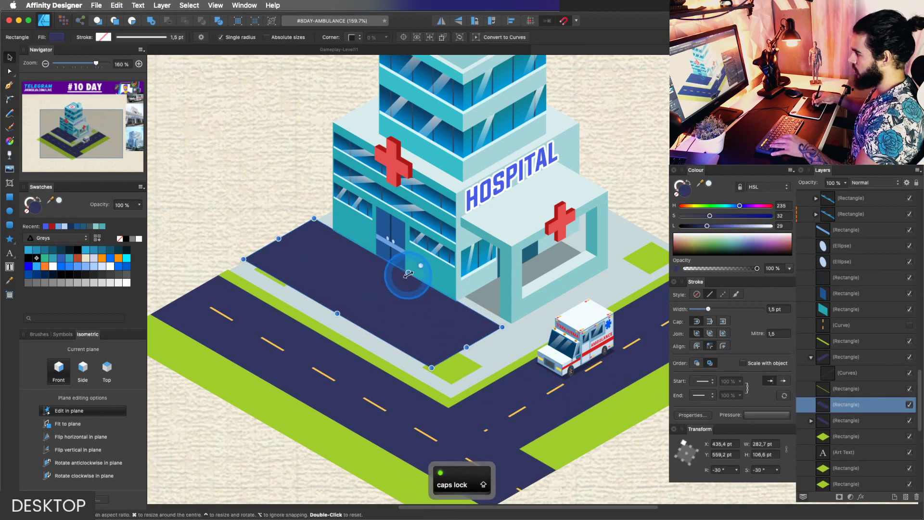
left_click_drag(409, 273, 400, 278)
left_click_drag(337, 313, 357, 301)
Nudge the lawn patch at the strip's far end slightly closer to the pavement corner.
left_click(282, 276)
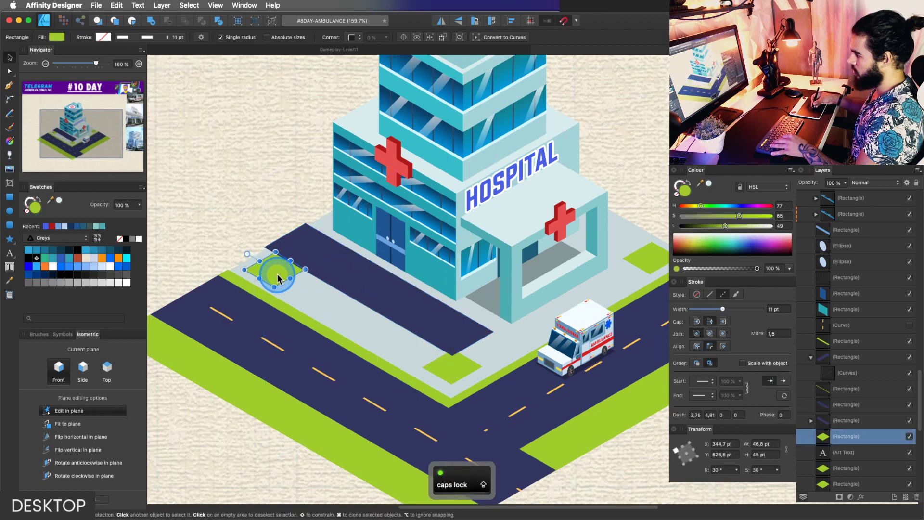
left_click_drag(277, 276, 275, 277)
left_click(448, 380)
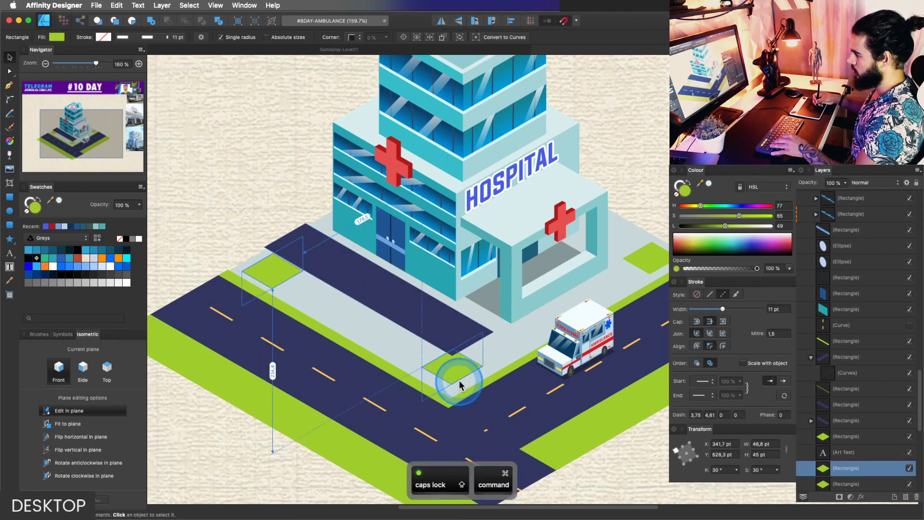
Shorten the pavement strip to about 279 pt and raise its fill lightness to 46.
left_click(439, 330)
key("space")
left_click_drag(439, 330, 422, 332)
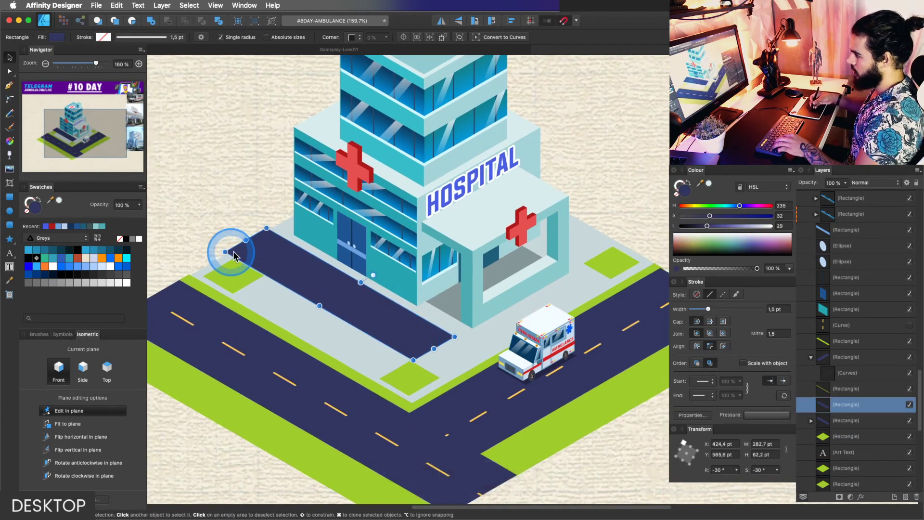
left_click_drag(248, 244, 249, 242)
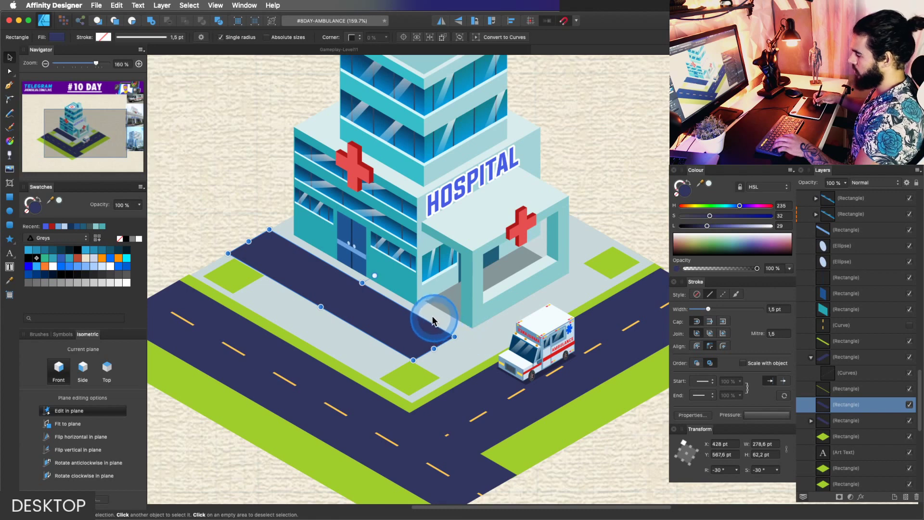
left_click_drag(728, 225, 719, 227)
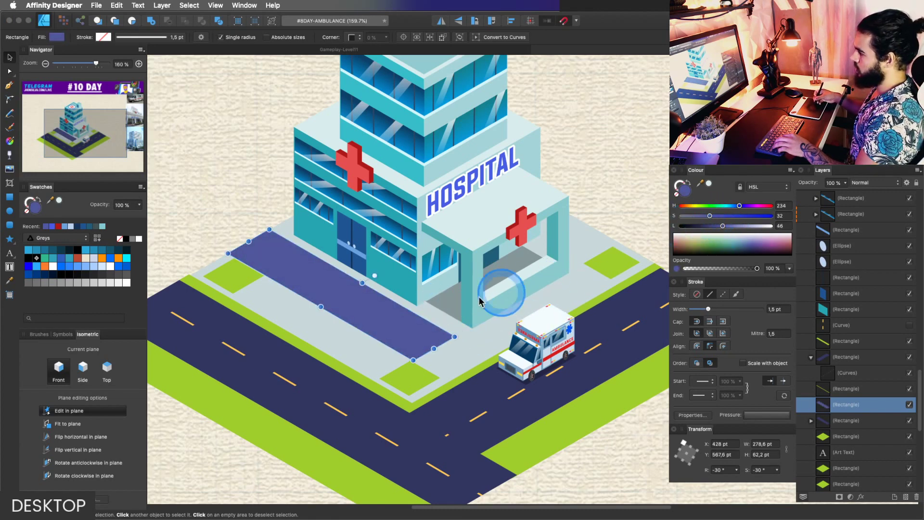
Duplicate the purple strip and lay the copy along the canopy side of the building, about 304 pt long.
key("ctrl+c")
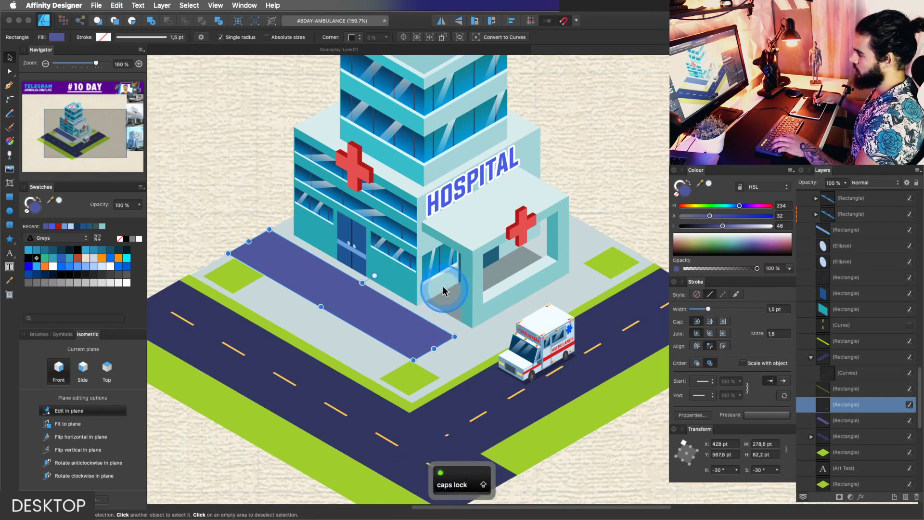
key("ctrl+v")
left_click_drag(357, 291, 503, 287)
left_click_drag(581, 237, 596, 228)
key("z")
left_click_drag(486, 296, 530, 302)
key("v")
key("super+z")
Darken the shadow under the entrance canopy to 73% fill opacity and lightness 13.
left_click(447, 301)
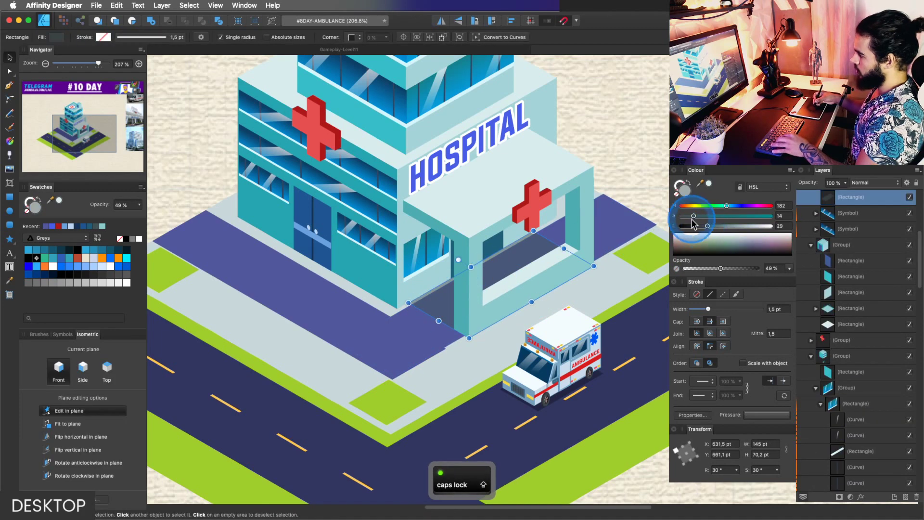
left_click_drag(723, 268, 738, 268)
left_click_drag(699, 225, 693, 225)
key("z")
left_click_drag(476, 271, 511, 297)
key("space")
key("v")
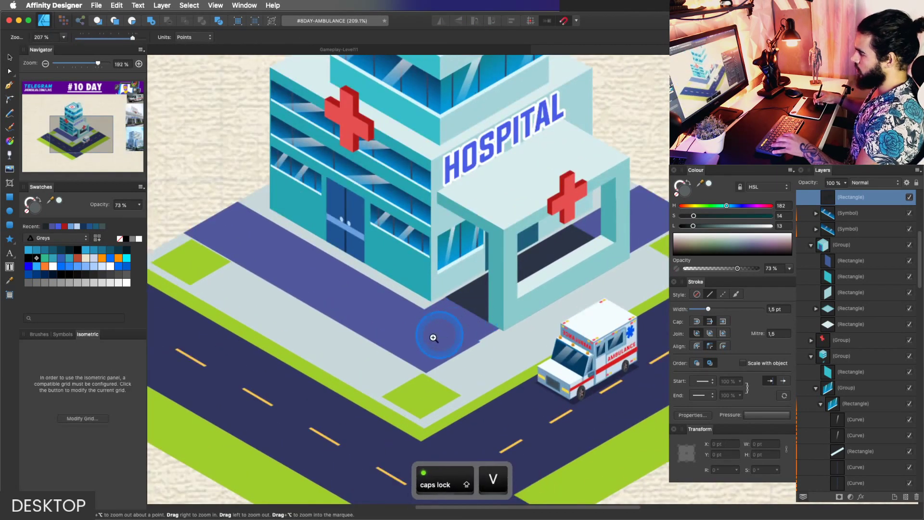
Shorten the front purple strip to about 274 pt so its end lines up with the crossing strip at the corner.
left_click(433, 337)
key("z")
mouse_move(434, 340)
left_mouse_down()
mouse_move(453, 346)
mouse_move(429, 336)
mouse_move(435, 324)
mouse_move(437, 337)
left_mouse_up()
key("v")
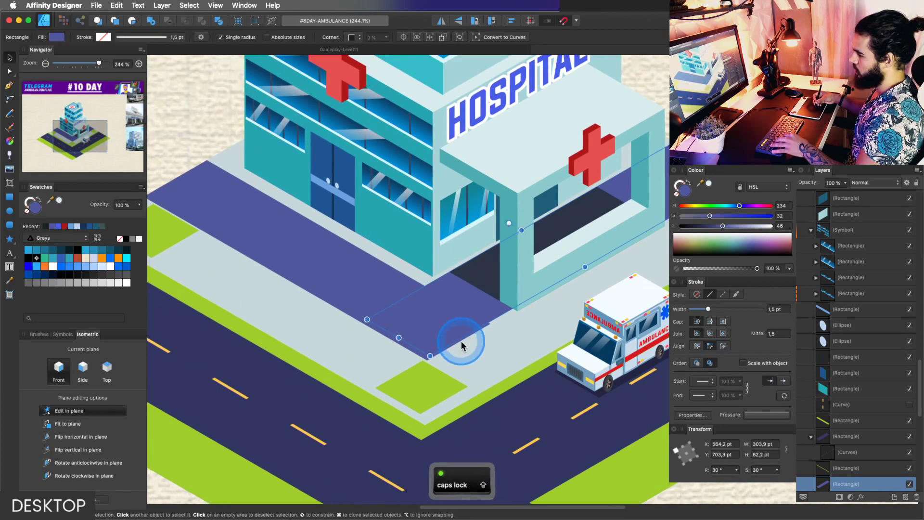
left_click(451, 352)
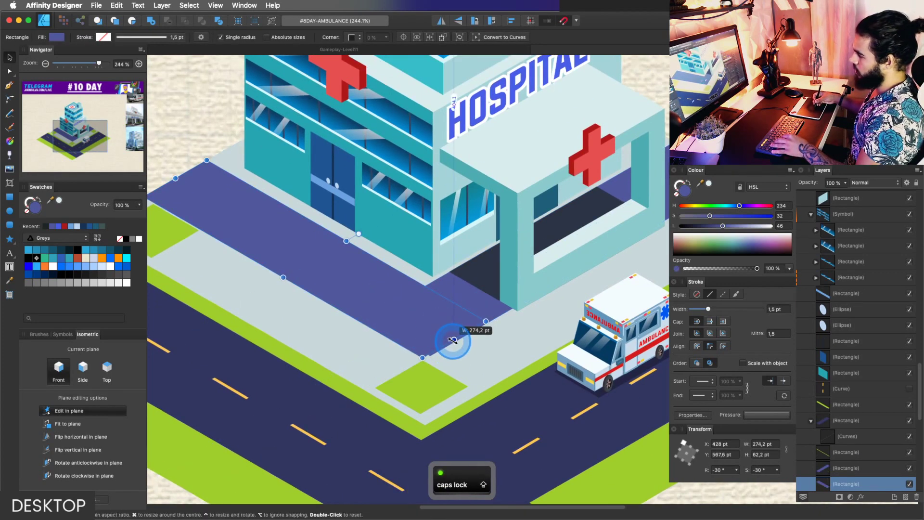
key("z")
left_click_drag(454, 341, 369, 340)
left_click_drag(485, 319, 422, 327)
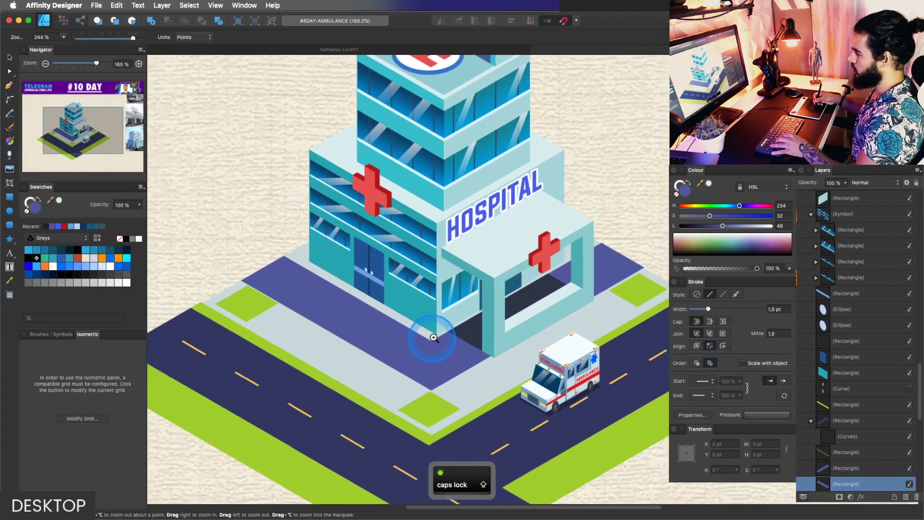
Draw a triangular ground shadow with the Pen tool from the building's front base to the pavement corner and remove its stroke.
key("p")
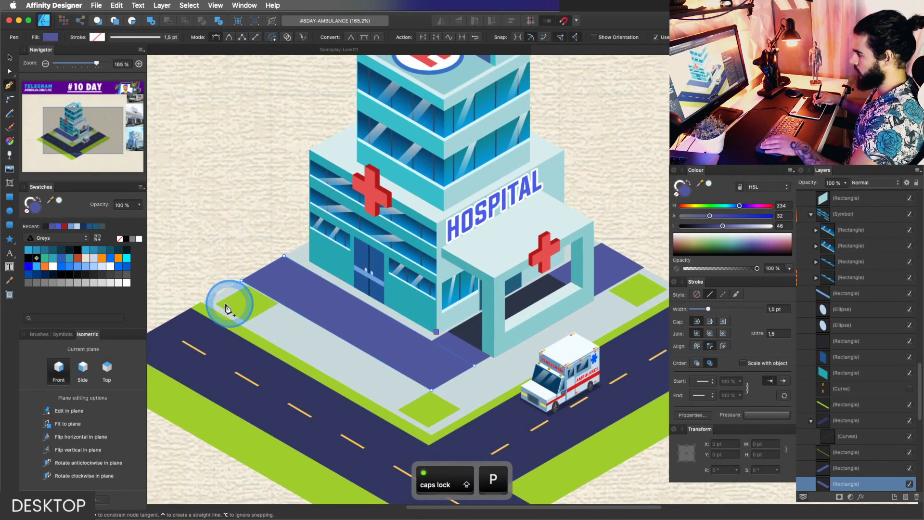
left_click(195, 307)
left_click(295, 248)
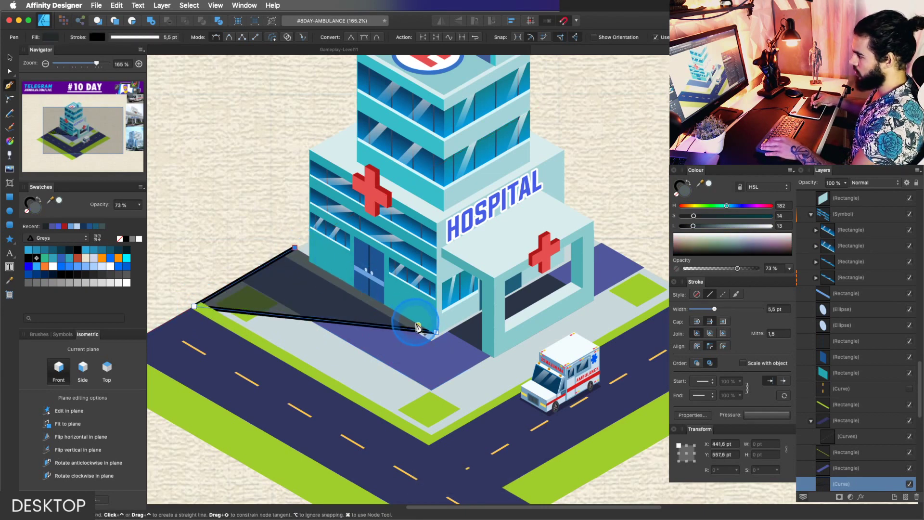
left_click(679, 185)
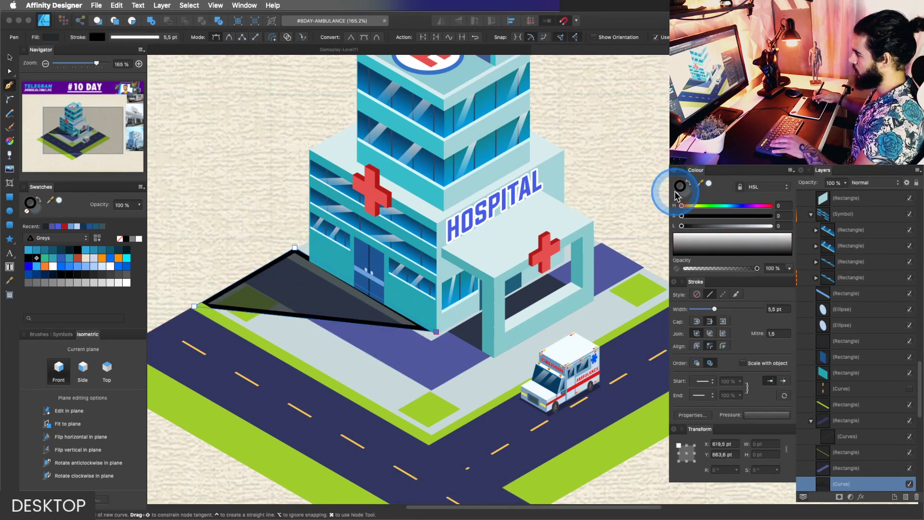
left_click(676, 194)
key("z")
left_click_drag(502, 261, 464, 261)
left_click_drag(526, 240, 498, 271)
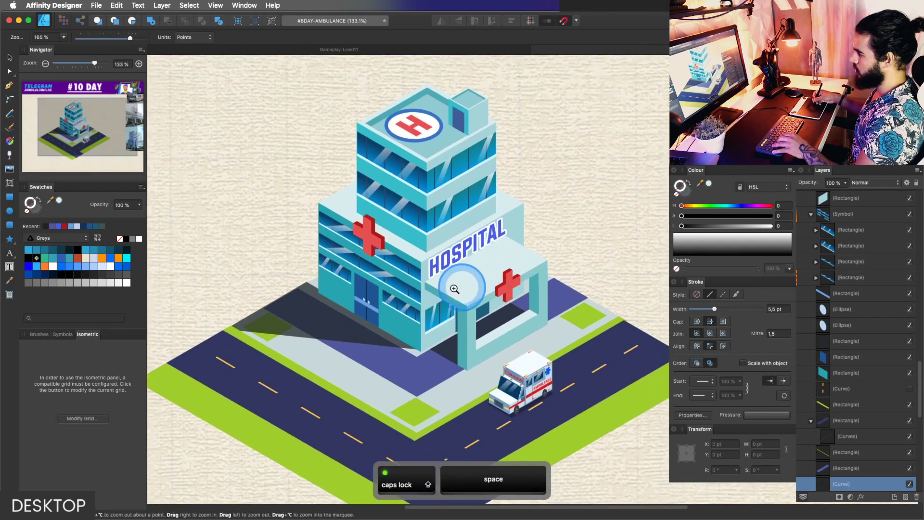
Lower the triangular ground shadow's fill opacity to 35% and deselect it.
left_click_drag(418, 303, 454, 302)
left_click_drag(333, 319, 371, 308)
key("v")
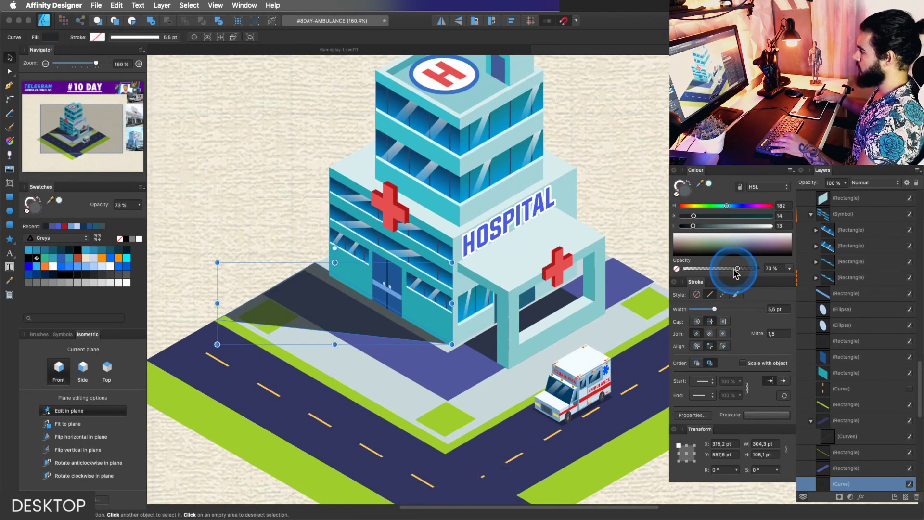
left_click_drag(732, 268, 719, 268)
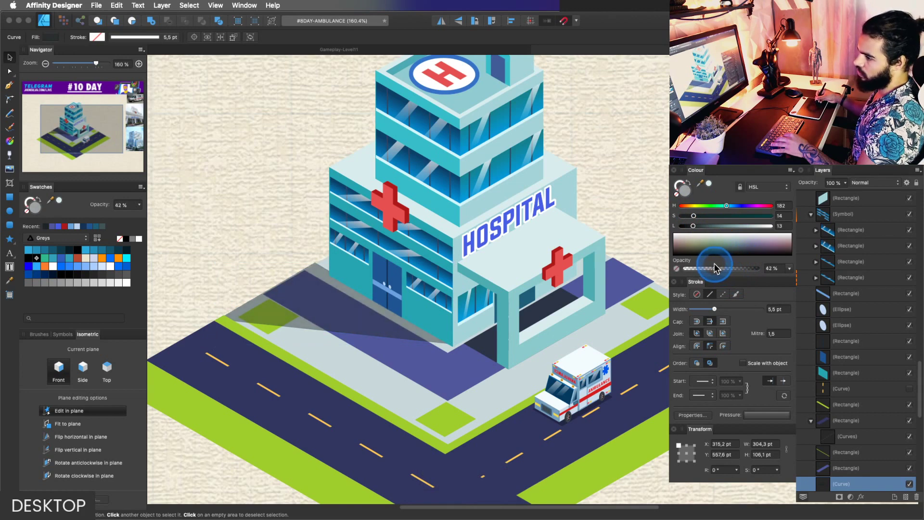
left_click(365, 291)
key("z")
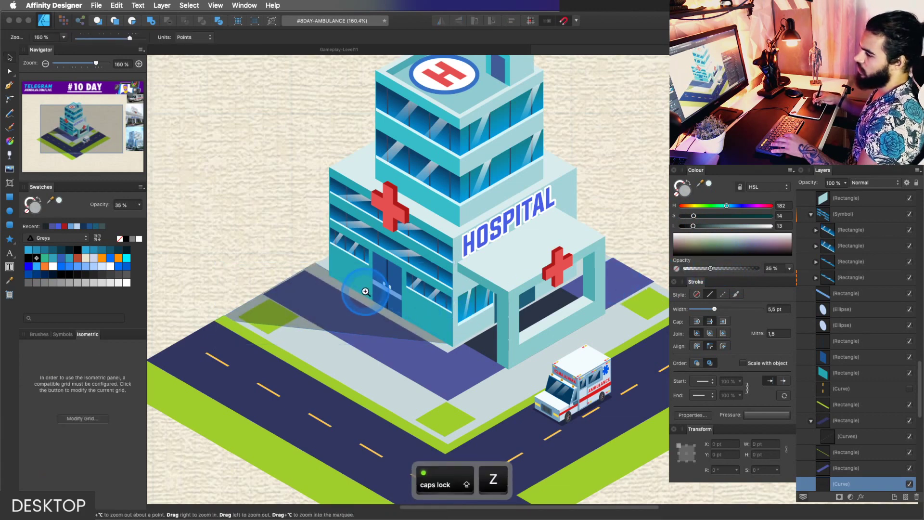
key("Escape")
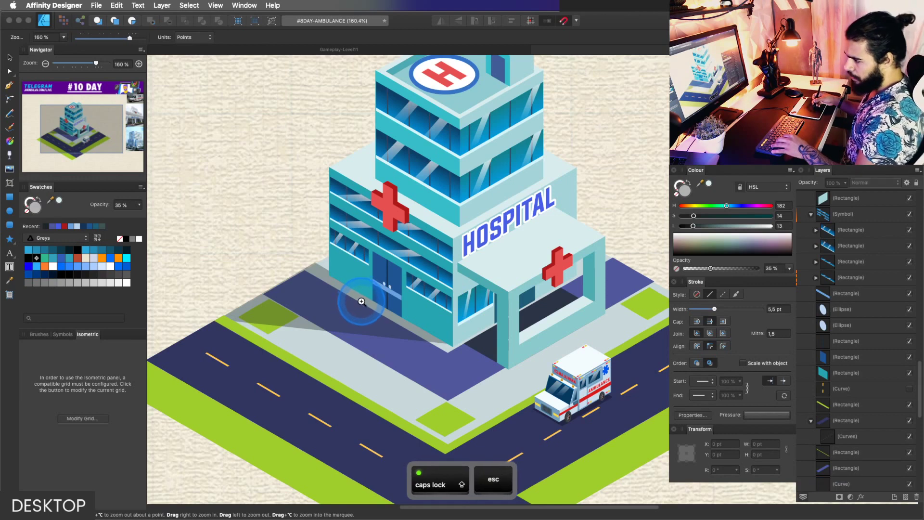
Reshape the triangular ground shadow by moving its outer node along the pavement corner.
key("z")
left_click_drag(403, 295, 379, 284)
key("a")
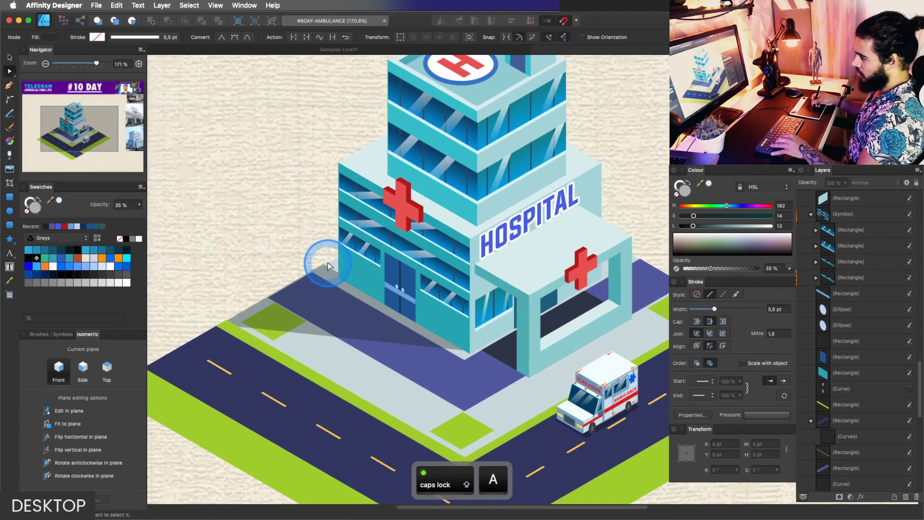
key("v")
left_click(329, 271)
key("a")
left_click_drag(324, 265, 277, 319)
key("z")
key("space")
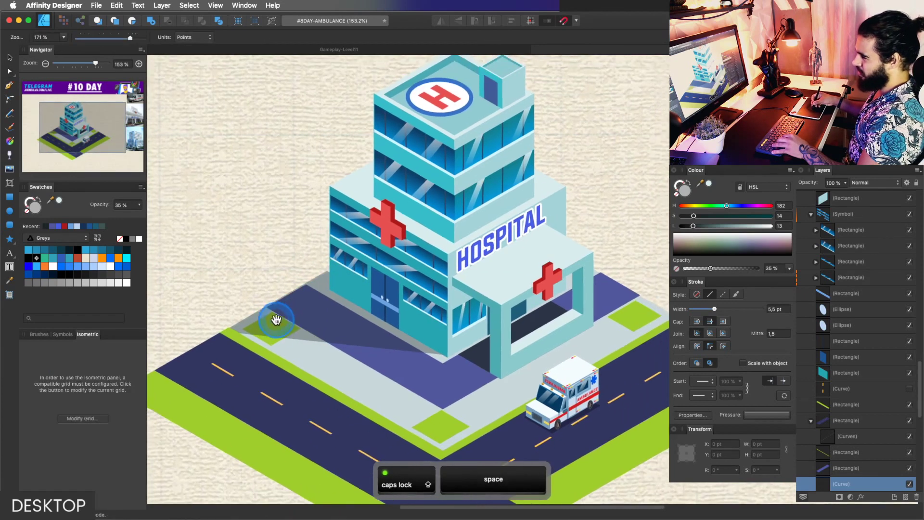
key("v")
key("a")
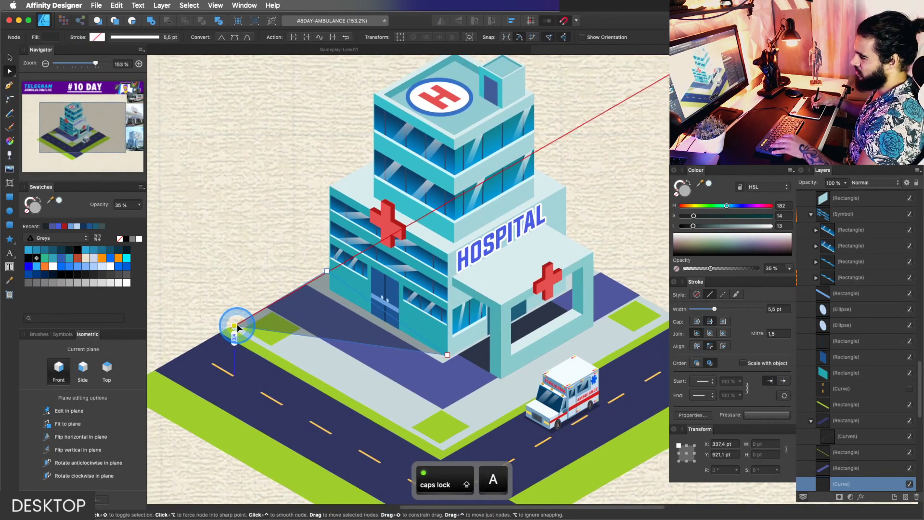
key("space")
left_click_drag(318, 307, 324, 319)
Move the shadow's back node up onto the building wall so the shadow meets the building's base, and deselect it.
key("a")
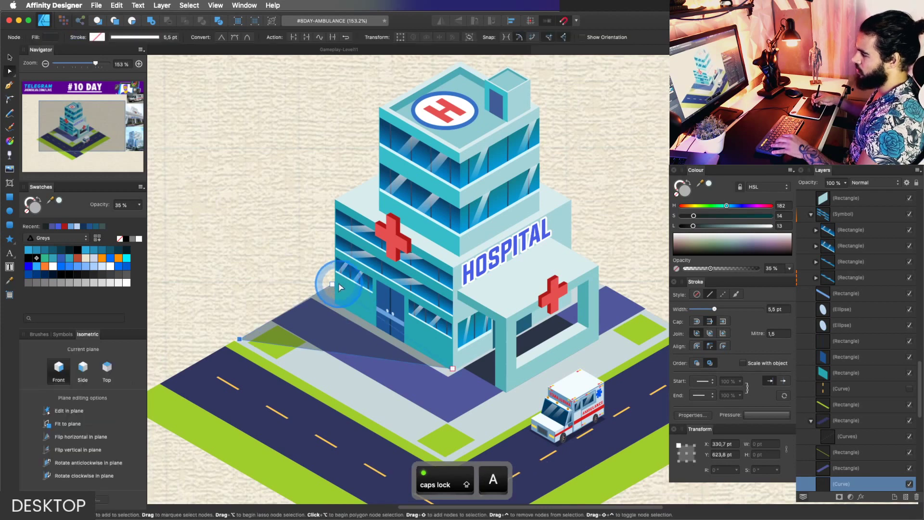
left_click_drag(333, 283, 342, 278)
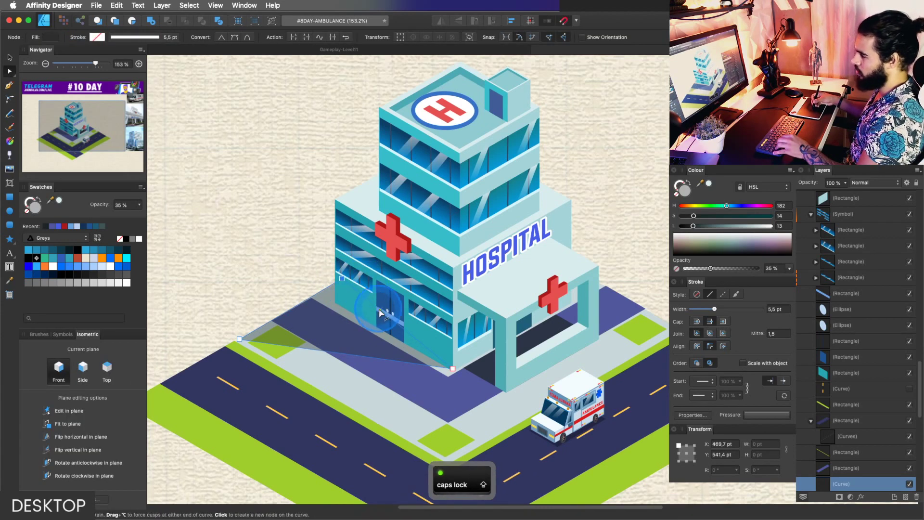
key("z")
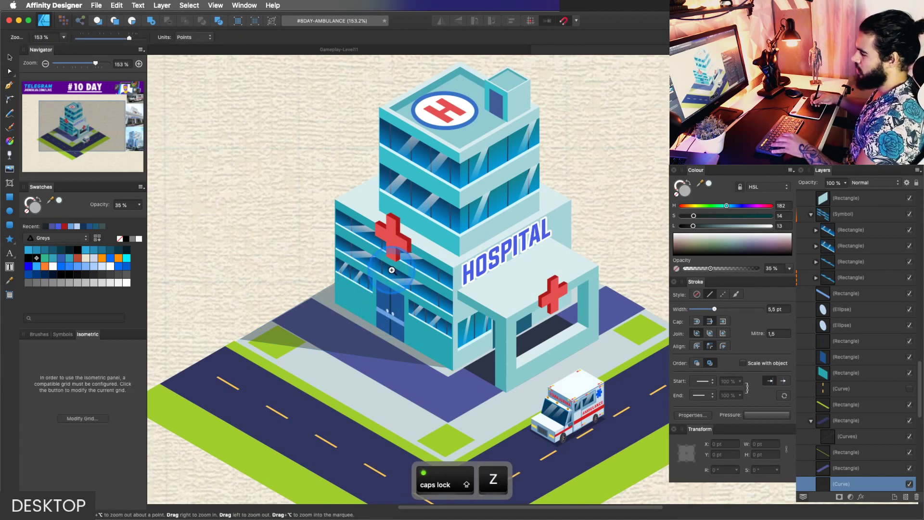
left_click_drag(392, 270, 409, 270)
key("v")
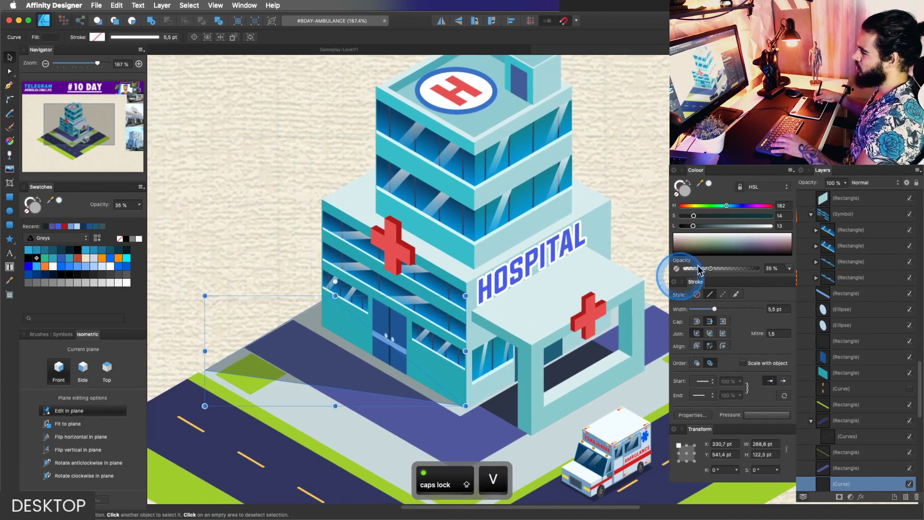
key("Escape")
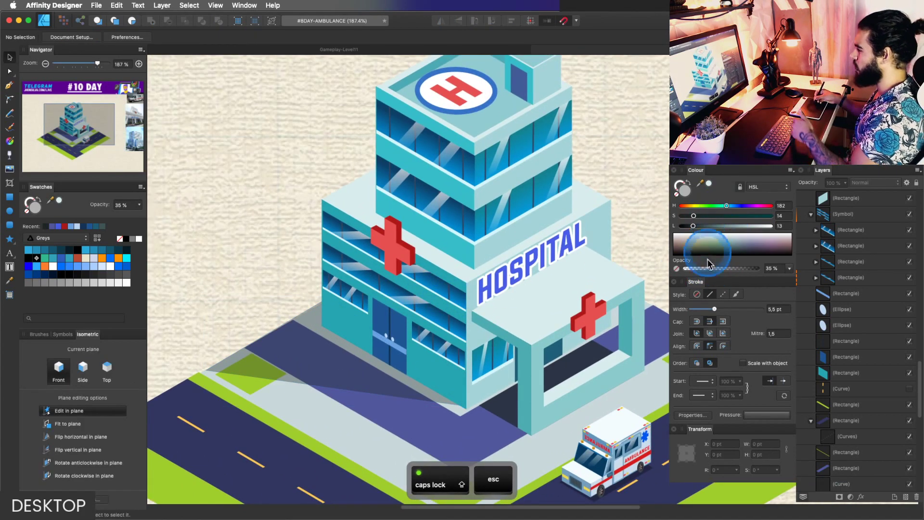
Select the triangular ground shadow and snap its front node to the building's front base corner.
key("space")
left_click_drag(469, 276, 388, 267)
key("z")
key("space")
left_click_drag(437, 314, 436, 301)
left_click(401, 352)
key("a")
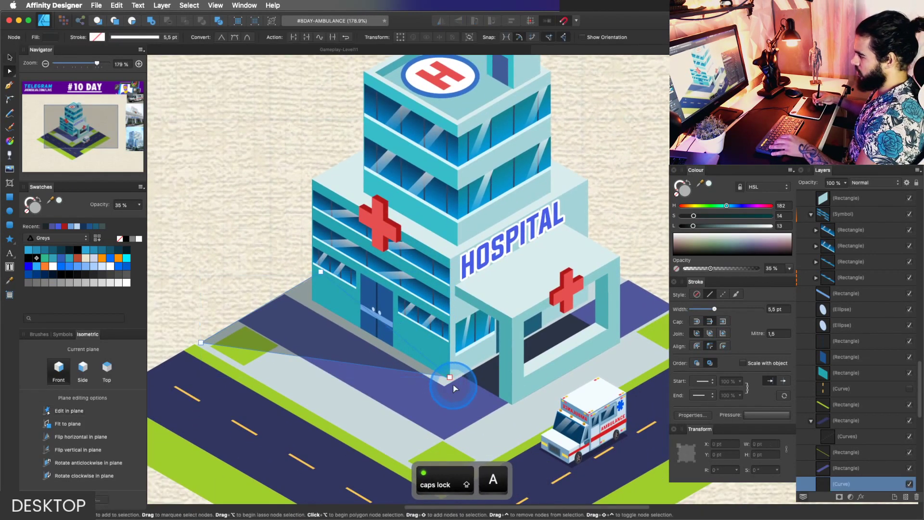
key("z")
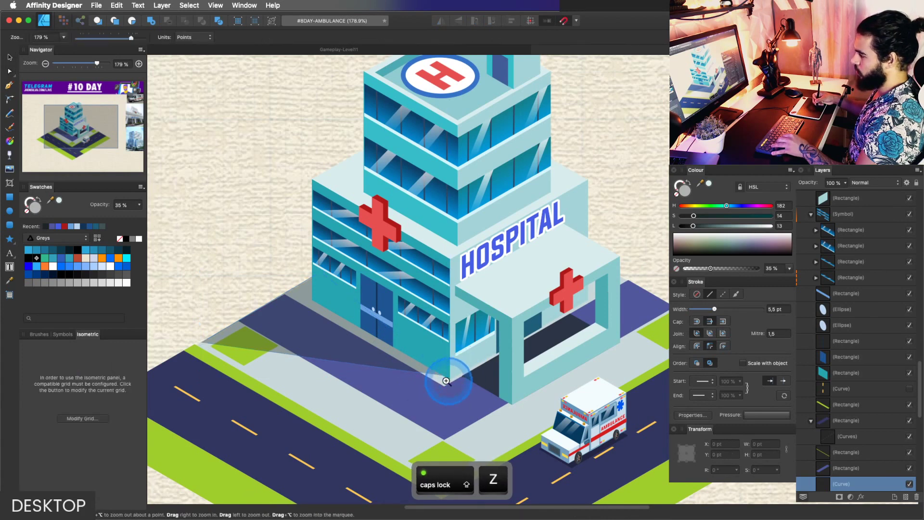
mouse_move(449, 378)
left_mouse_down()
mouse_move(472, 364)
mouse_move(405, 377)
mouse_move(454, 379)
mouse_move(443, 386)
left_mouse_up()
key("space")
key("z")
key("a")
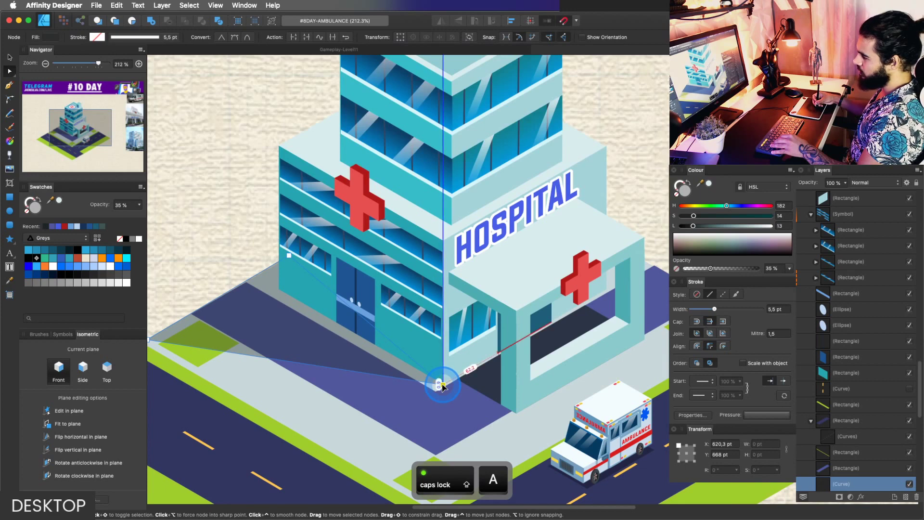
Duplicate the tower's left wall face, shrink the copy to a 13.3 pt high band between the upper floors, and fill it dark blue.
key("z")
left_click_drag(464, 340, 420, 318)
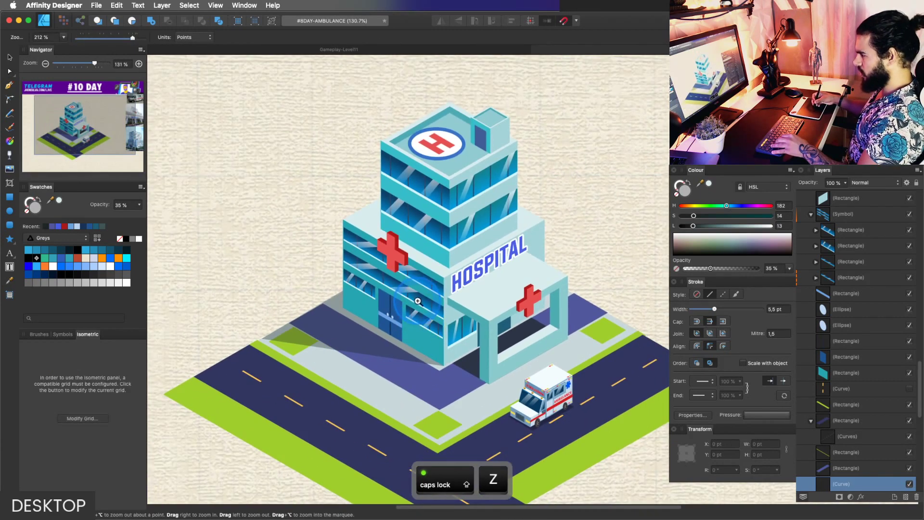
key("space")
left_click_drag(461, 359, 437, 350)
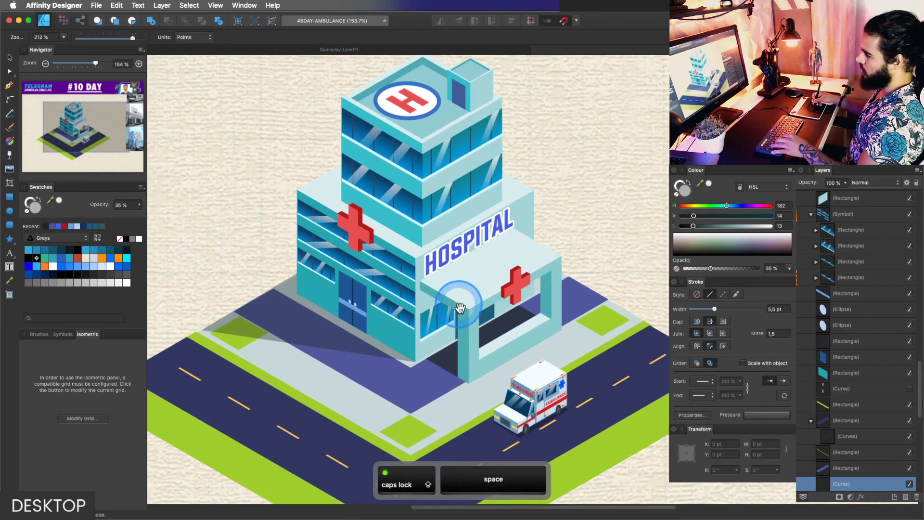
left_click_drag(459, 302, 469, 308)
left_click_drag(424, 231, 423, 269)
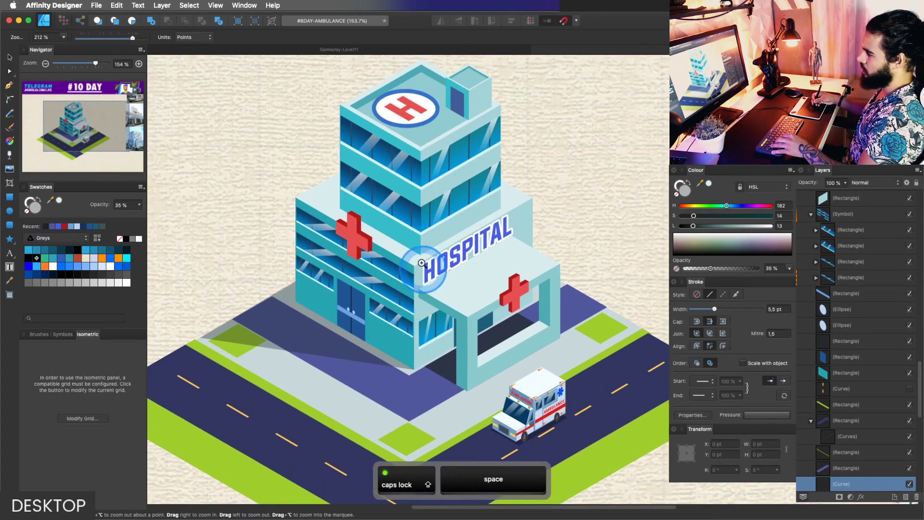
left_click(405, 237, "super")
key("super+j")
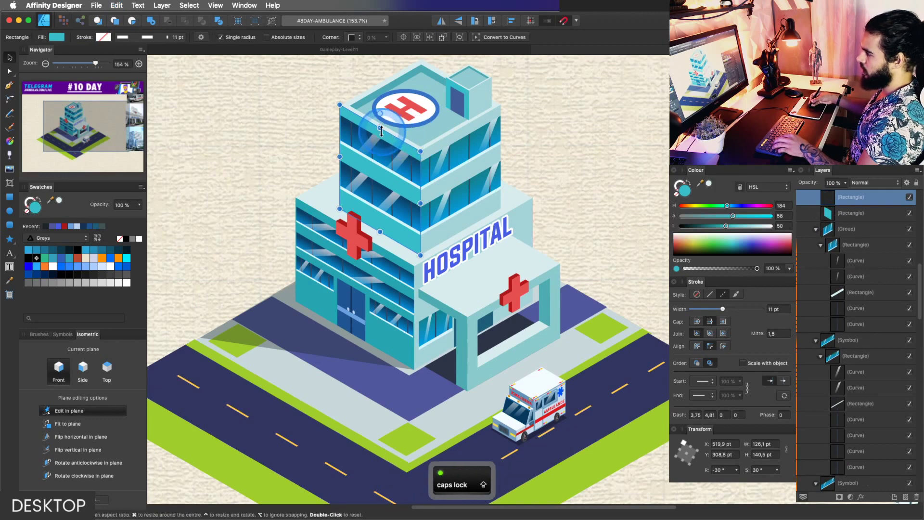
left_click_drag(380, 128, 388, 186)
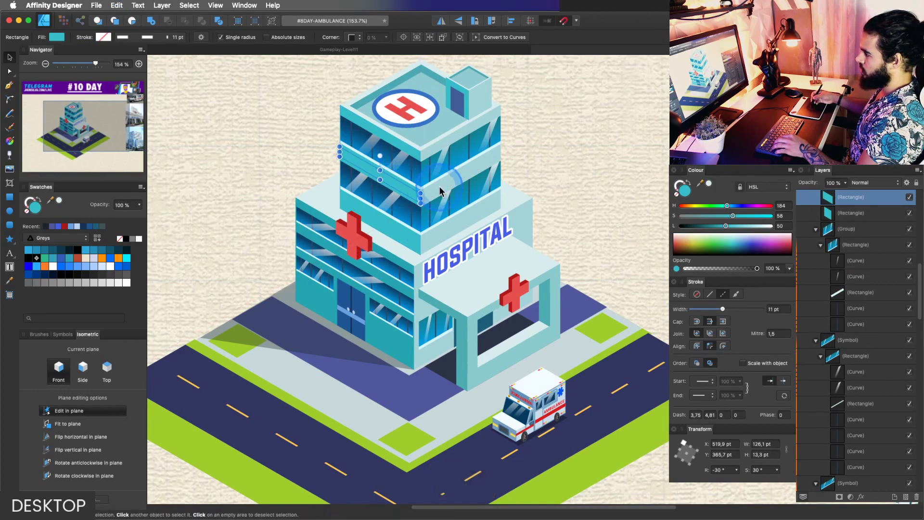
left_click_drag(728, 206, 699, 223)
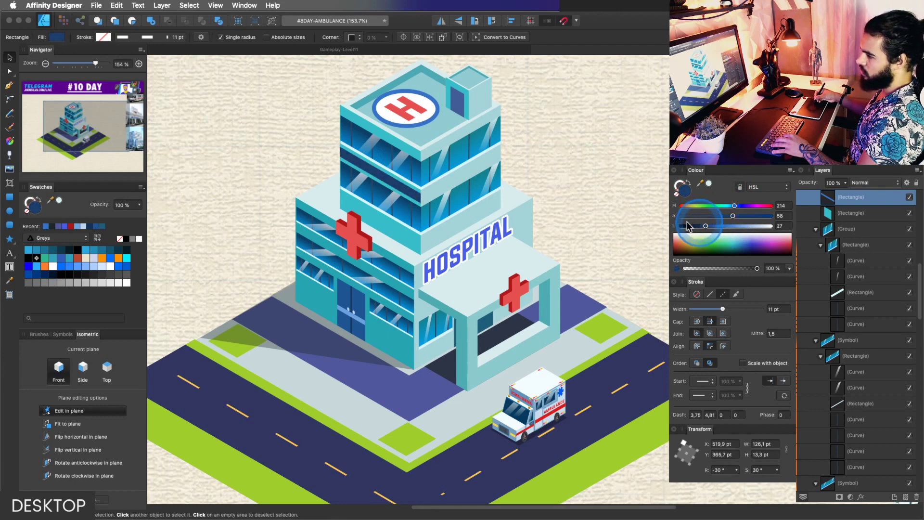
Duplicate the dark blue band and fit the copy onto the tower's right wall between the upper floors.
key("z")
left_click_drag(408, 161, 434, 160)
key("v")
left_click_drag(367, 174, 436, 205)
key("ctrl+d")
key("z")
key("space")
left_click_drag(515, 211, 477, 228)
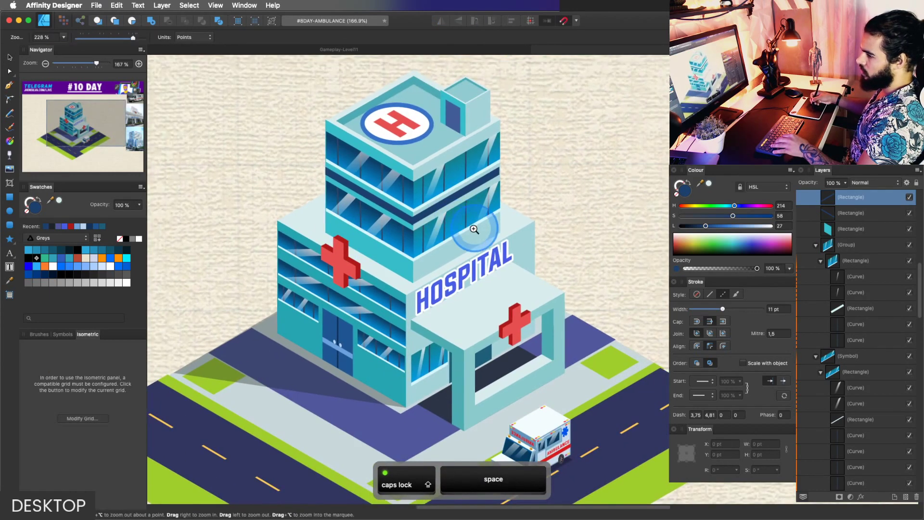
Copy the dark blue band down to the tower's base on both walls as thin strips 4.3 pt high.
left_click_drag(420, 230, 454, 226)
key("v")
mouse_move(478, 181)
left_mouse_down()
mouse_move(481, 244)
mouse_move(458, 251)
mouse_move(474, 262)
mouse_move(363, 250)
mouse_move(368, 267)
left_mouse_up()
key("z")
key("v")
key("super+j")
key("ctrl+h")
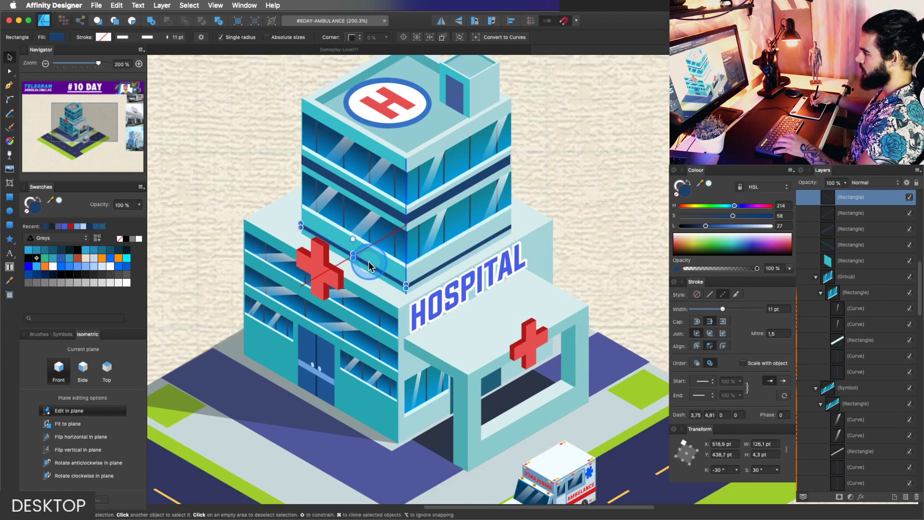
Recolour both thin strips at the tower's base with the red sampled from the helipad's H.
key("z")
key("v")
left_click(807, 212, "shift")
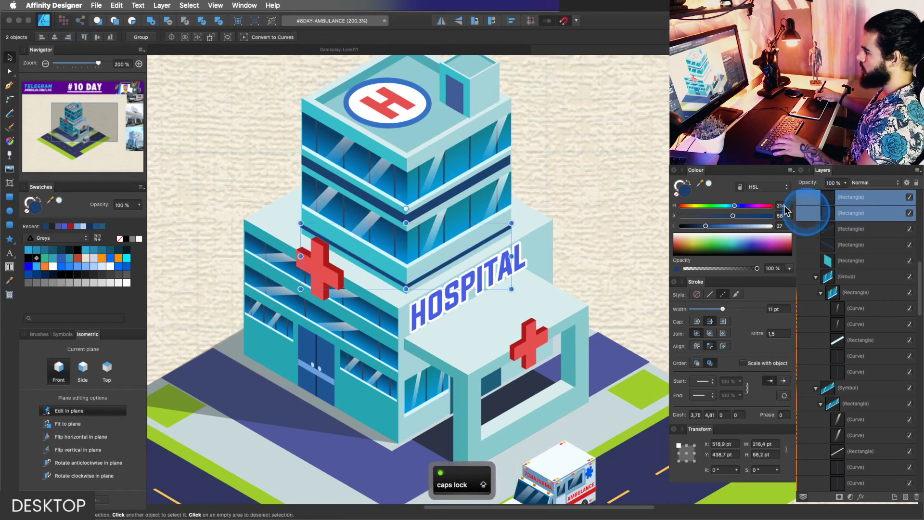
key("i")
left_click(396, 103)
key("z")
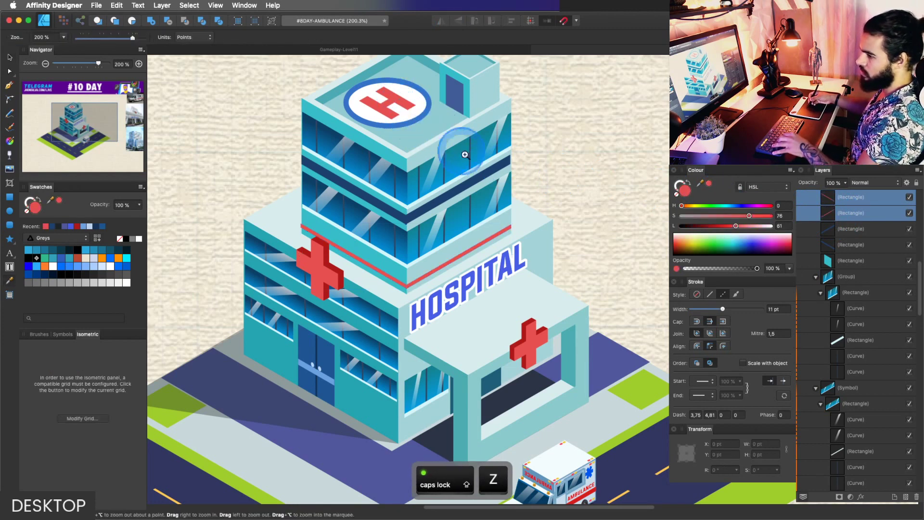
left_click_drag(483, 182, 398, 188)
left_click_drag(475, 274, 535, 284)
key("v")
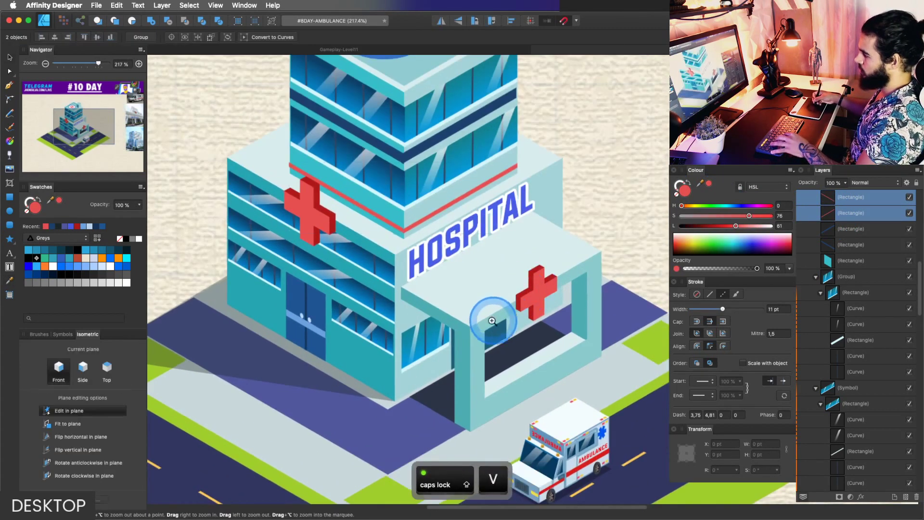
double_click(493, 321)
left_click_drag(491, 322, 464, 276)
key("ctrl+d")
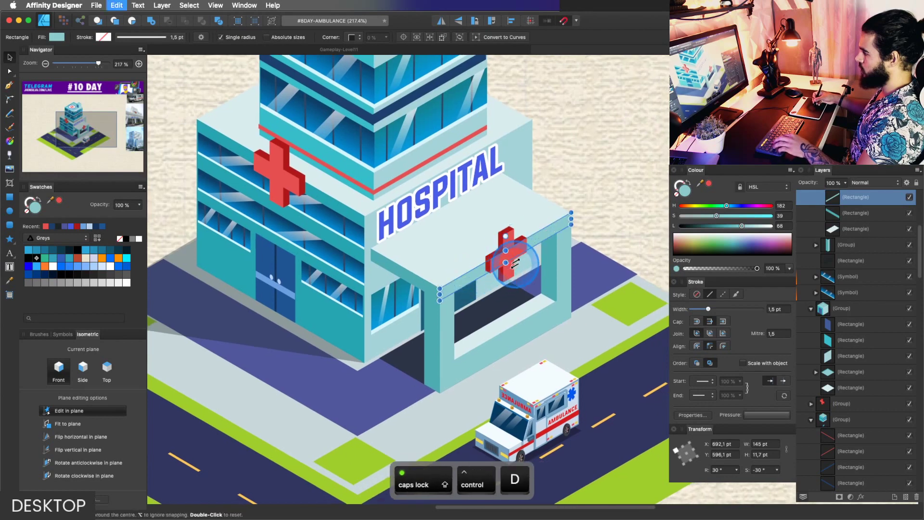
key("i")
left_click(432, 156)
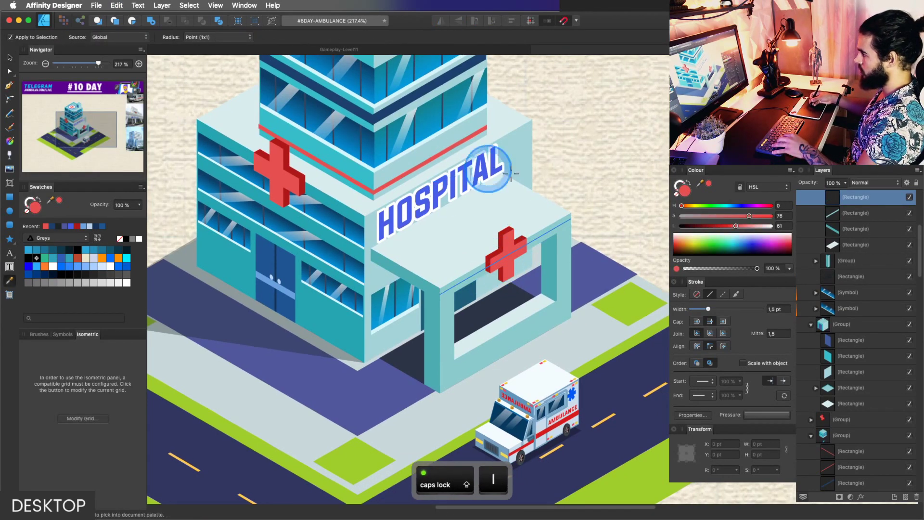
key("z")
key("v")
left_click(513, 261)
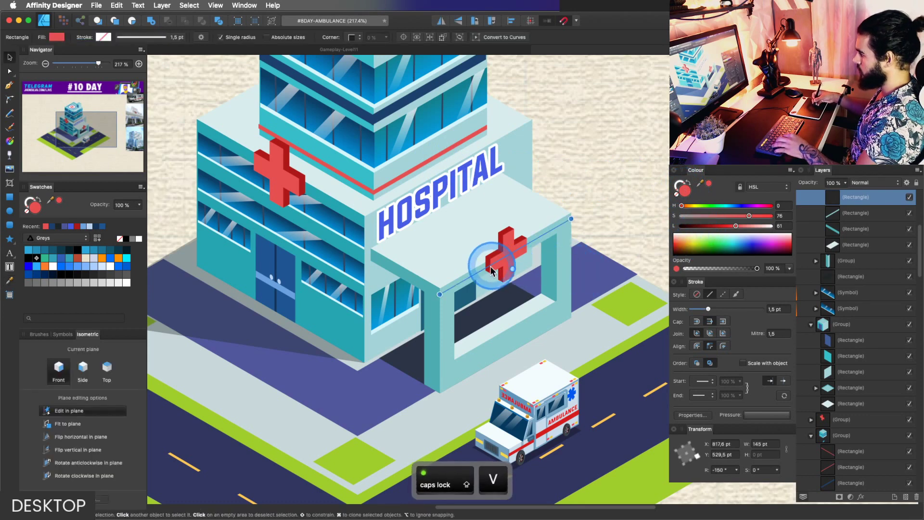
key("q")
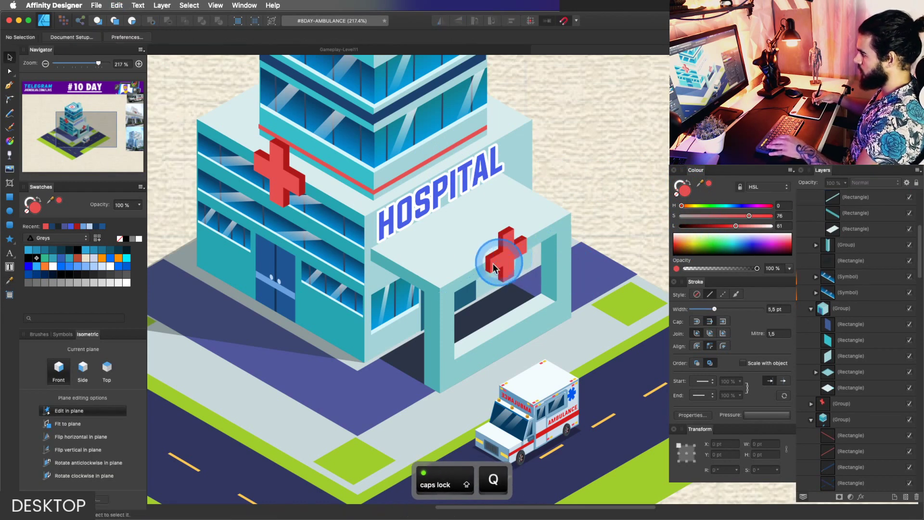
Duplicate the entrance canopy's front edge face and fill the copy with the red sampled from the tower stripe.
left_click(480, 275)
key("super+j")
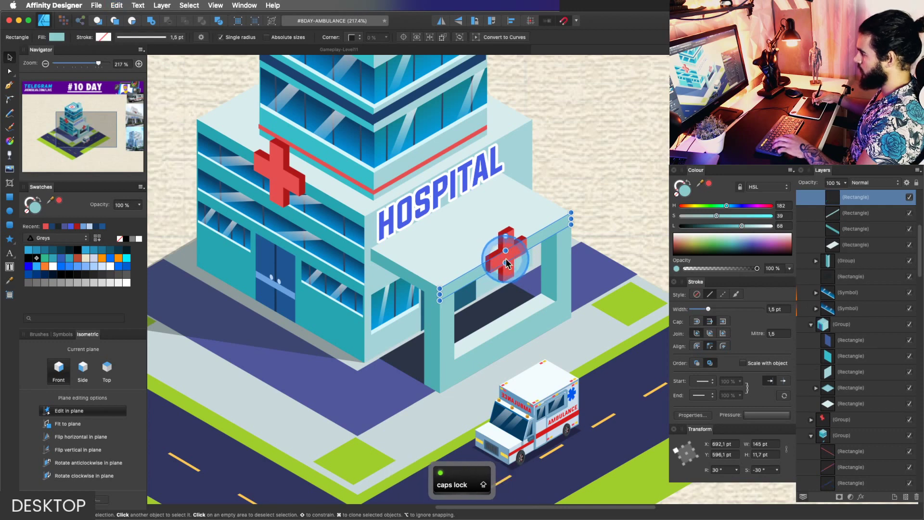
key("z")
left_click_drag(482, 268, 533, 265)
key("space")
left_click_drag(534, 265, 495, 283)
key("v")
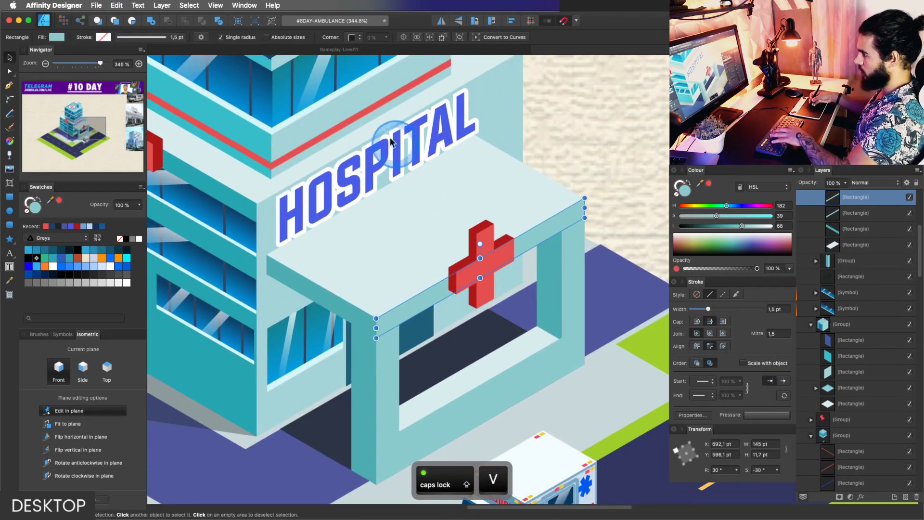
key("i")
left_click(368, 112)
key("v")
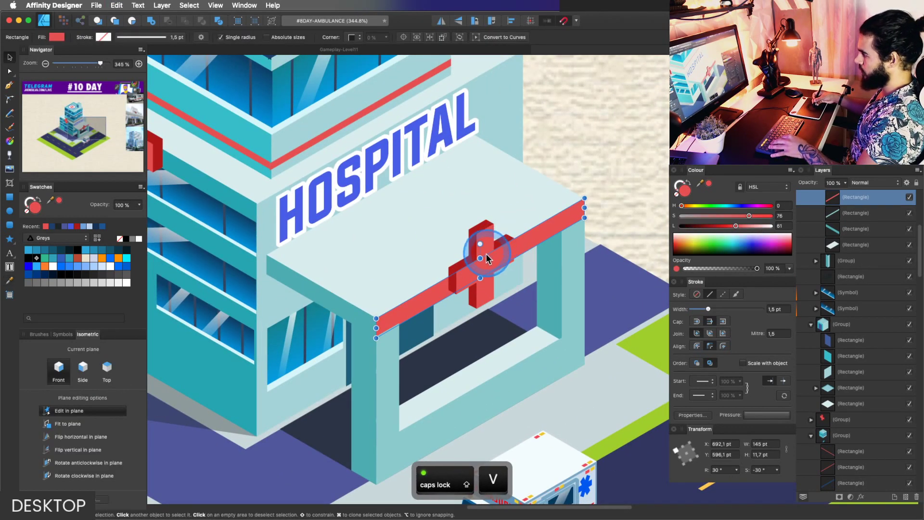
Thin the red copy on the canopy's front edge to a 4 pt high stripe.
key("z")
left_click_drag(522, 262, 330, 320)
key("space")
left_click_drag(452, 293, 443, 282)
left_click_drag(515, 268, 448, 274)
key("space")
left_click_drag(448, 274, 329, 366)
key("space")
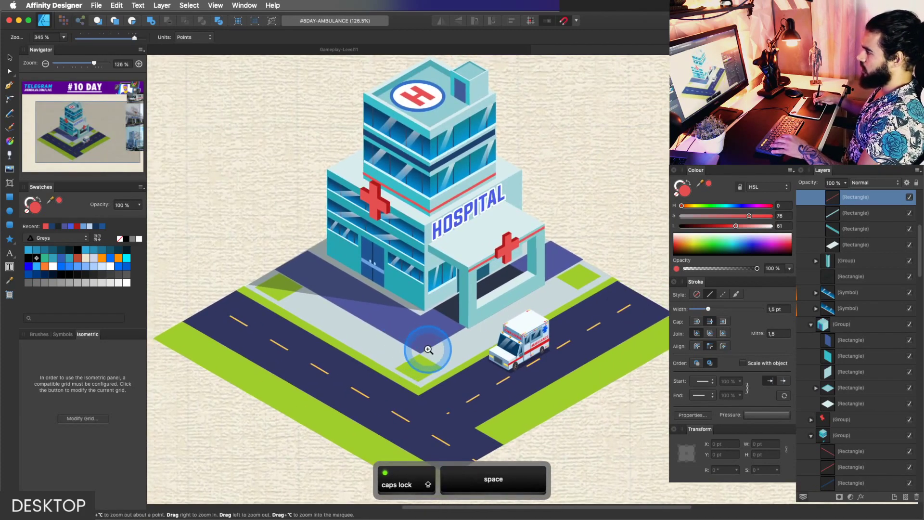
left_click_drag(405, 352, 452, 330)
left_click(10, 196)
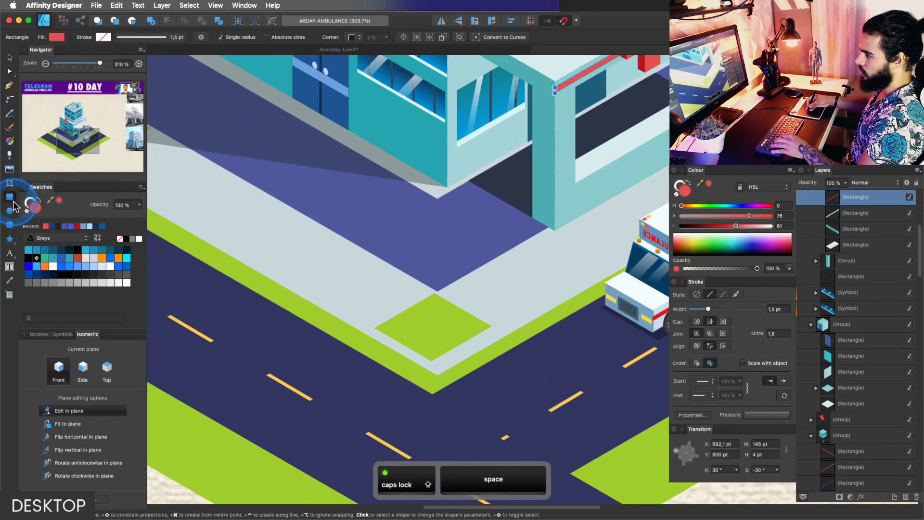
left_click(84, 367)
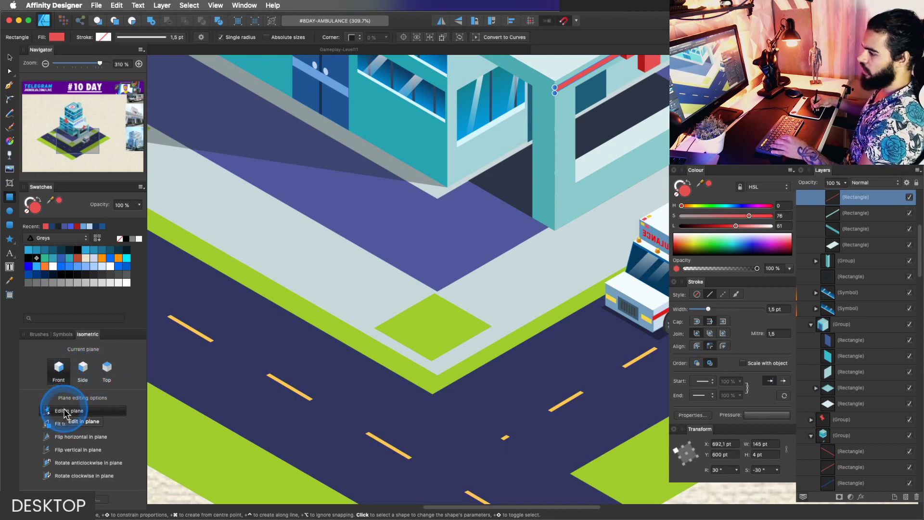
left_click_drag(416, 272, 444, 317)
key("super+z")
key("z")
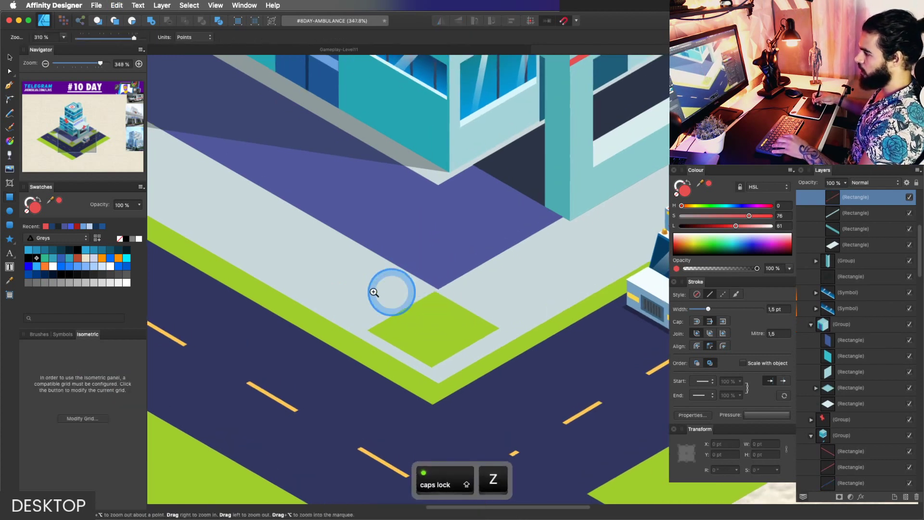
Turn off in-plane editing and draw an upright brown trunk (H 27, S 50, L 47) about 9 by 67.7 pt on the front corner lawn patch.
left_click(9, 197)
left_click(82, 412)
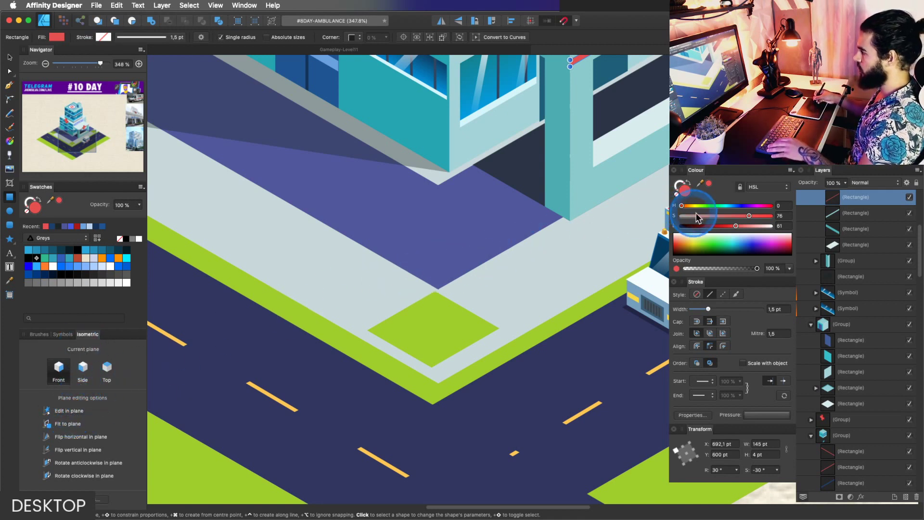
left_click(732, 215)
key("Escape")
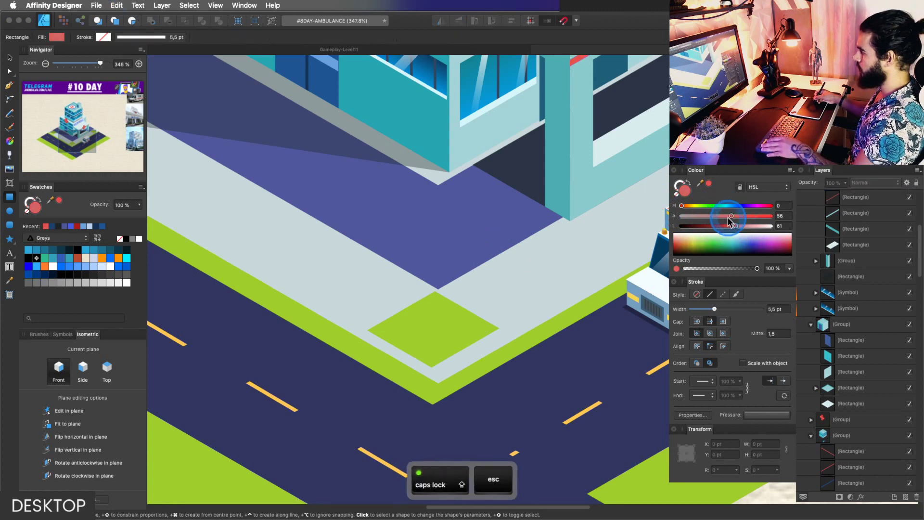
left_click(727, 216)
left_click(724, 226)
left_click(689, 206)
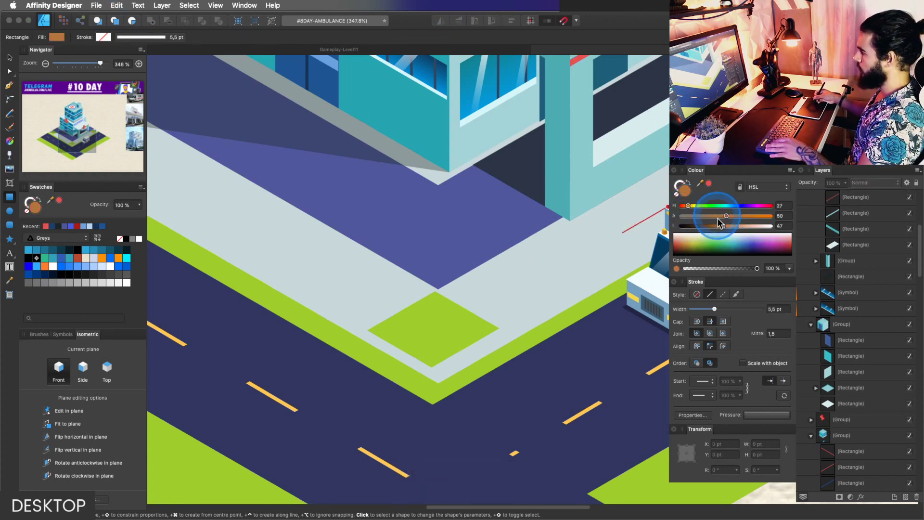
left_click_drag(422, 232, 438, 346)
Convert the brown trunk rectangle to curves.
key("z")
left_click_drag(436, 297, 464, 264)
key("v")
key("z")
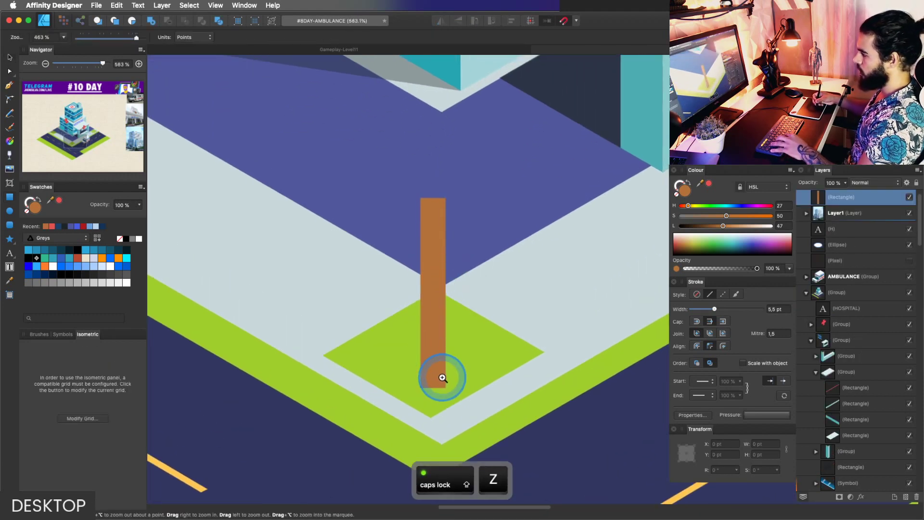
key("v")
key("z")
left_click_drag(434, 348, 439, 372)
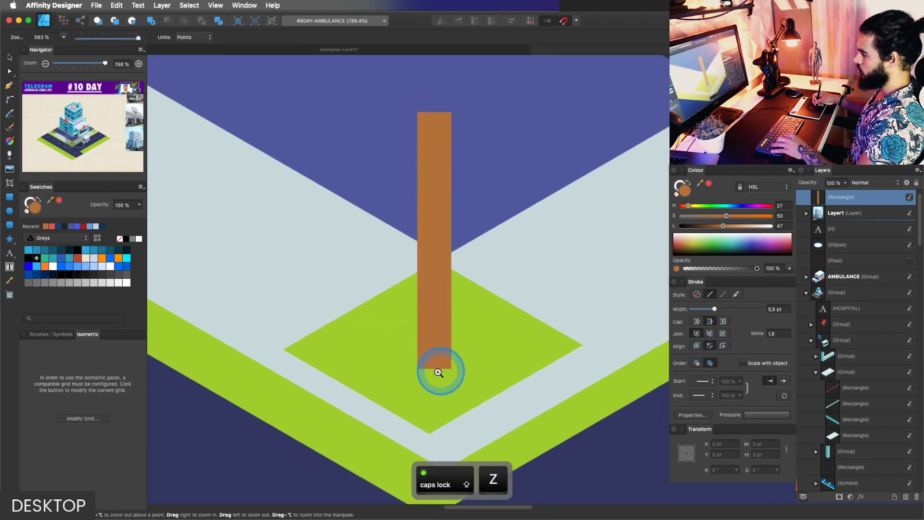
key("a")
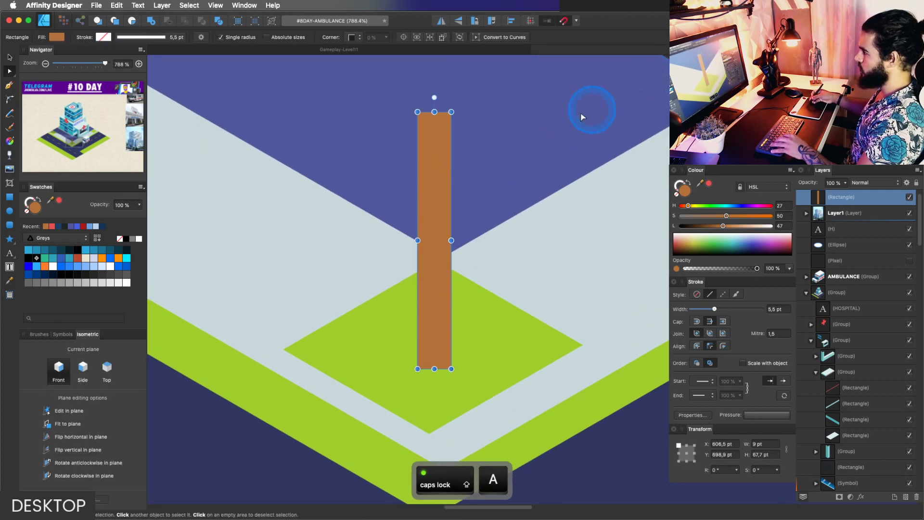
left_click(496, 40)
Bend the trunk's bottom edge downward to give it a rounded base.
key("a")
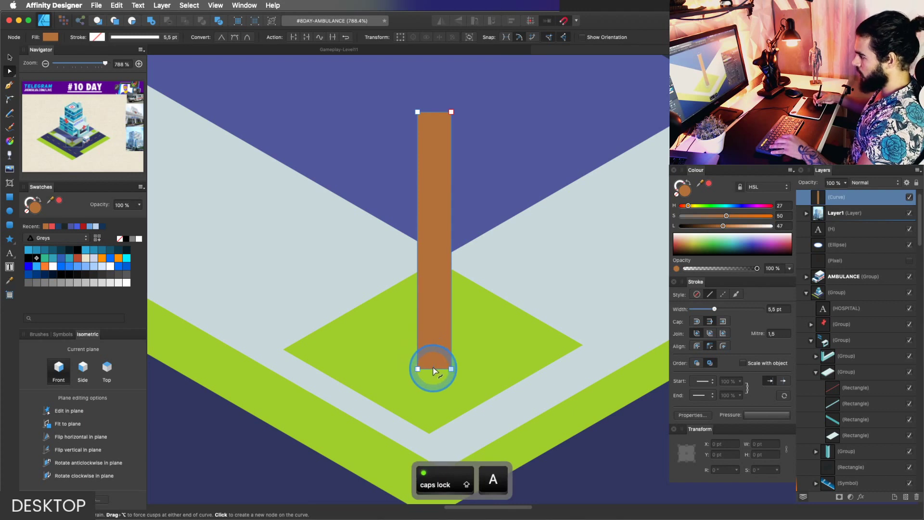
key("z")
left_click_drag(434, 371, 466, 362)
key("a")
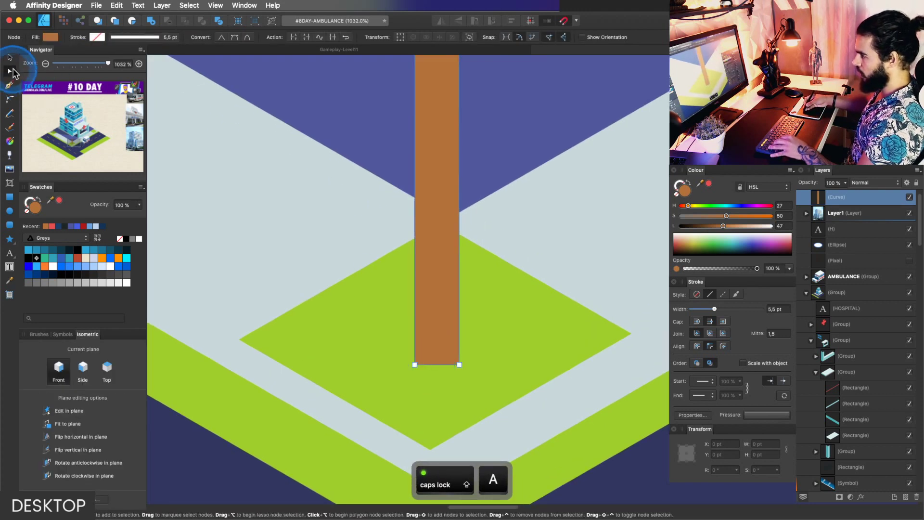
left_click(436, 365)
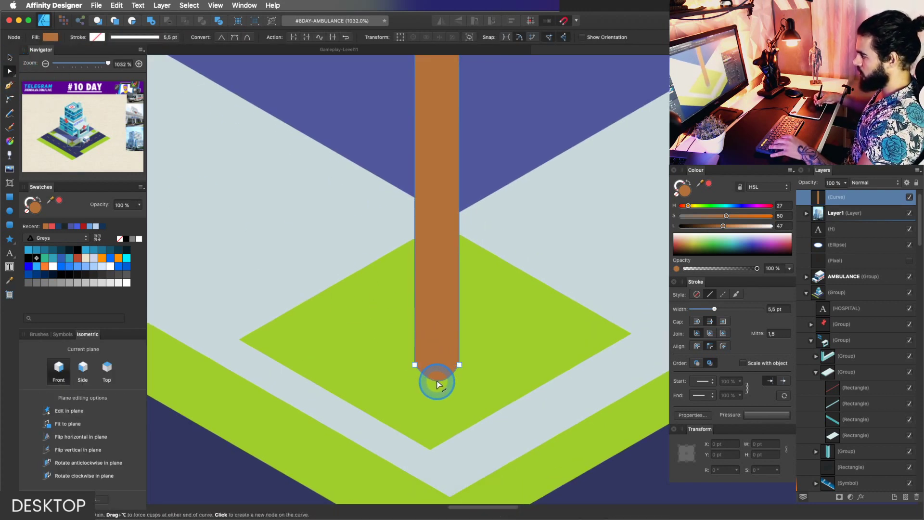
key("z")
left_click_drag(550, 308, 500, 300)
key("space")
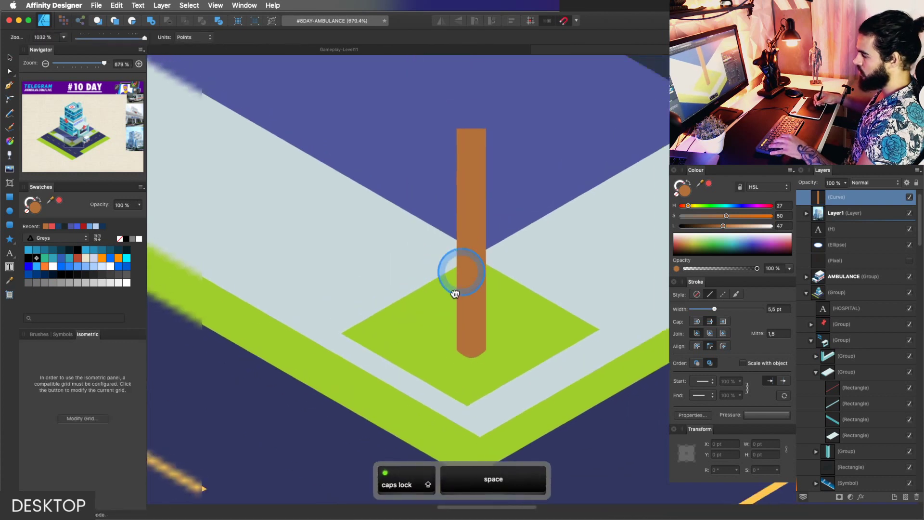
Shorten the brown trunk on the front corner lawn patch from its upper end to about 56.6 pt high.
left_click_drag(460, 266, 440, 349)
left_click_drag(466, 245, 444, 231)
key("v")
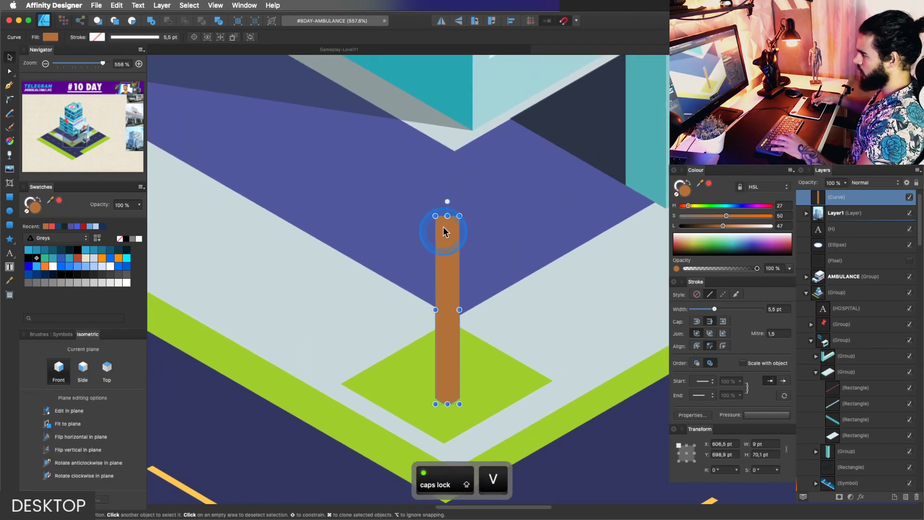
key("z")
key("space")
left_click_drag(460, 274, 459, 248)
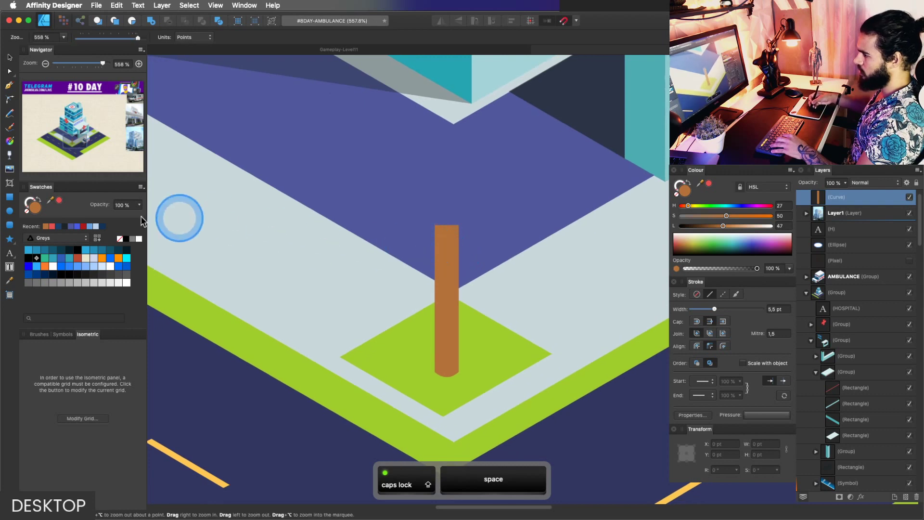
Deselect the trunk and set up the Ellipse tool with a soft green fill of H 93, S 41, L 53.
left_click(10, 212)
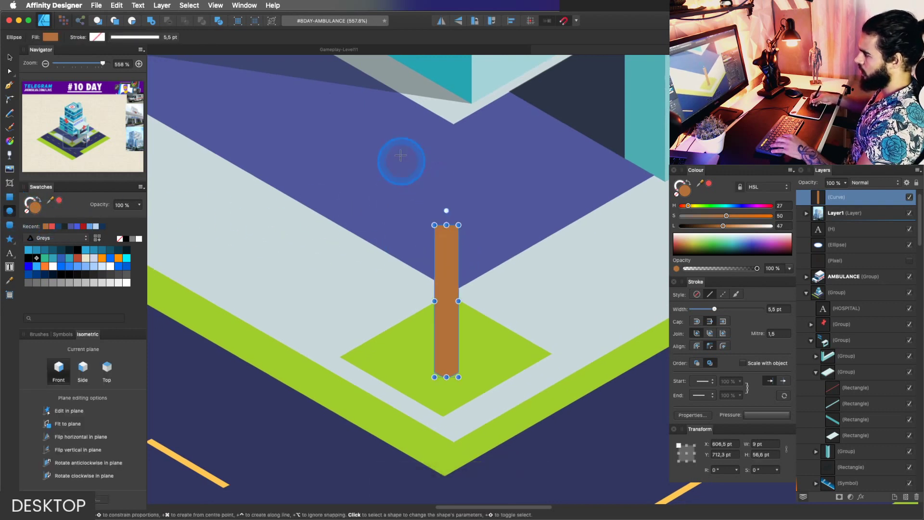
key("Escape")
left_click(710, 206)
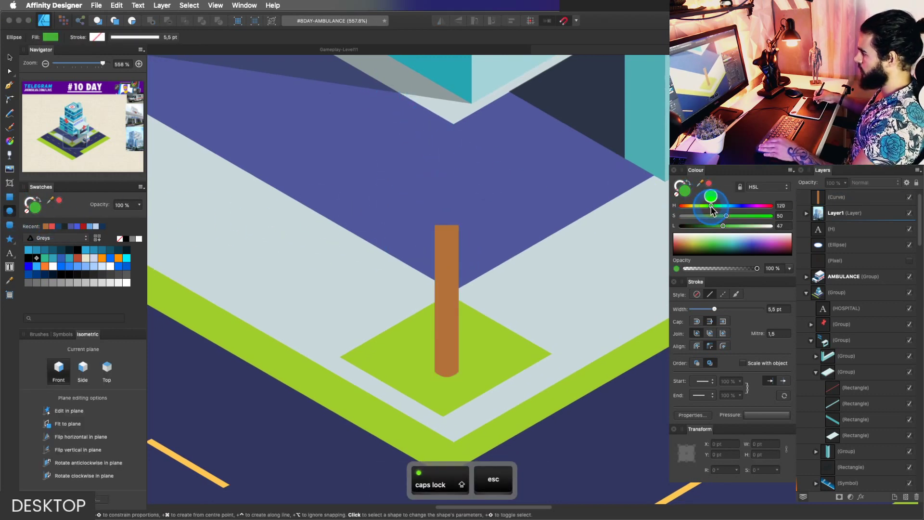
left_click(727, 223)
left_click(706, 206)
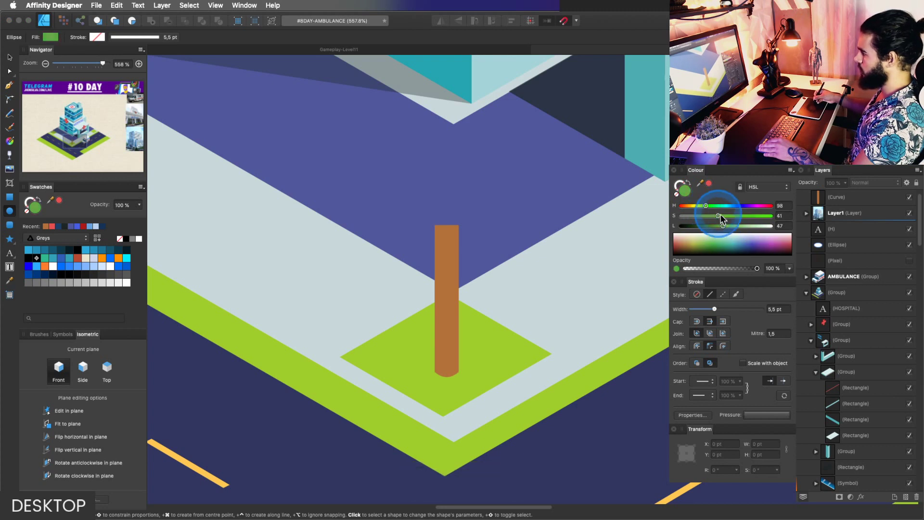
left_click(728, 226)
left_click(705, 205)
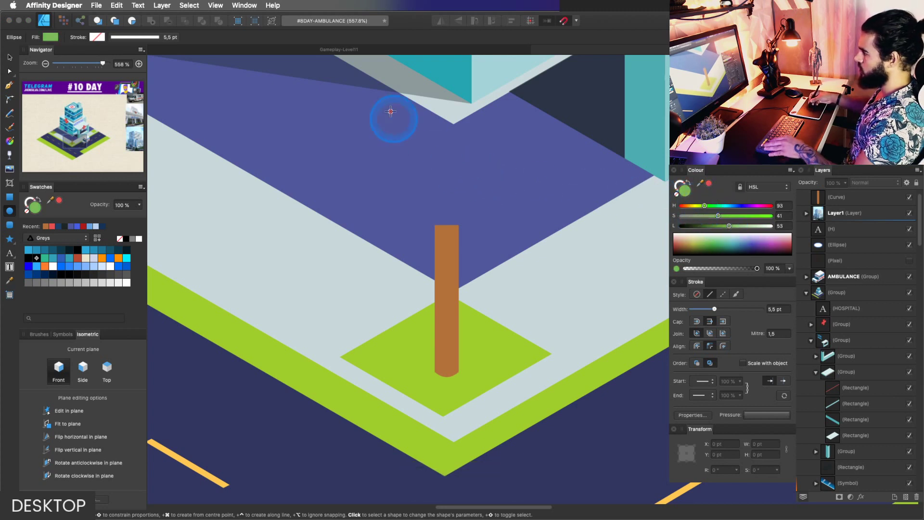
Draw a green circle about 64.1 pt wide over the upper trunk and center it on the trunk as the tree crown.
mouse_move(390, 111)
left_mouse_down()
mouse_move(511, 227)
mouse_move(542, 272)
left_mouse_up()
key("v")
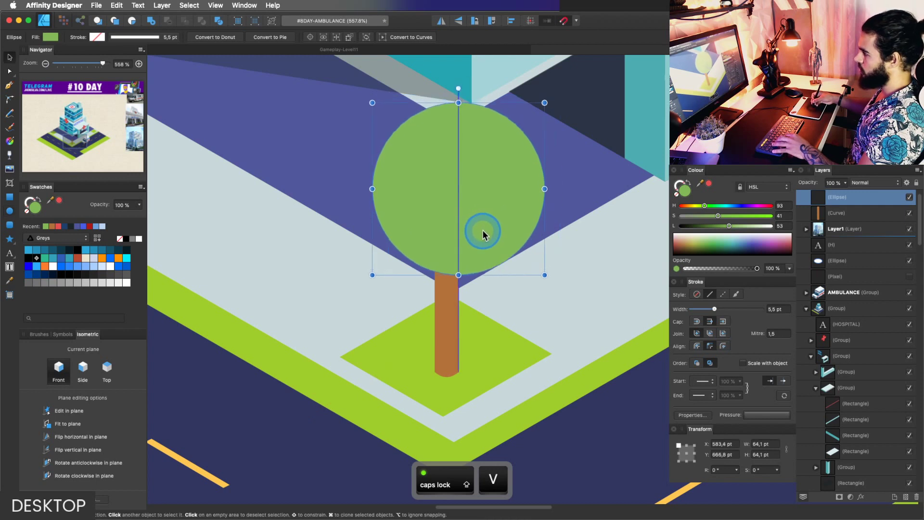
mouse_move(483, 230)
left_mouse_down()
mouse_move(473, 230)
mouse_move(470, 248)
mouse_move(479, 233)
left_mouse_up()
key("space")
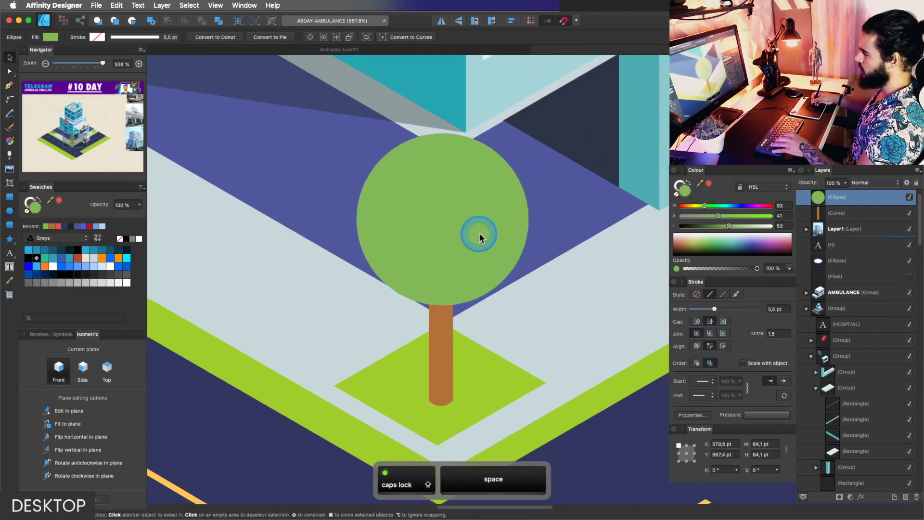
key("v")
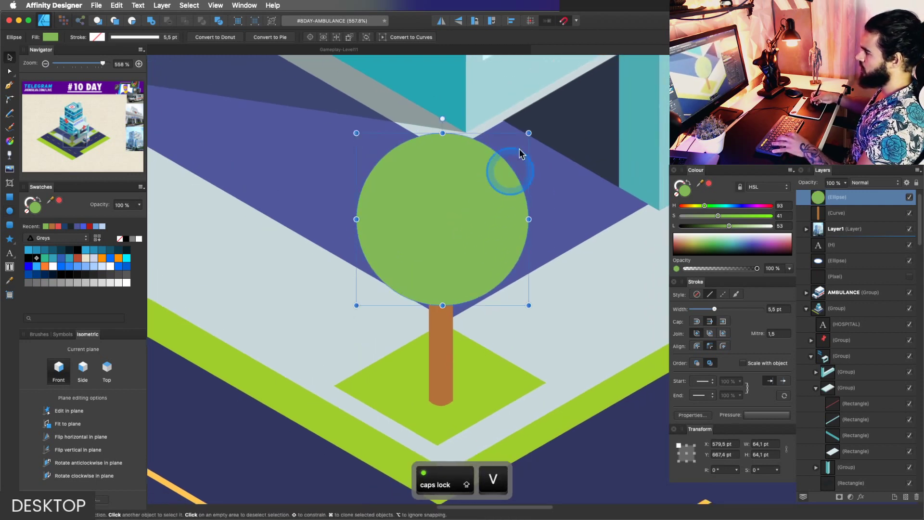
Convert the green circle to curves and reshape its nodes into an egg-shaped crown about 54.5 by 74.8 pt.
left_click(413, 38)
key("a")
left_click(442, 133)
left_click_drag(443, 133, 441, 104)
left_click_drag(356, 220, 377, 229)
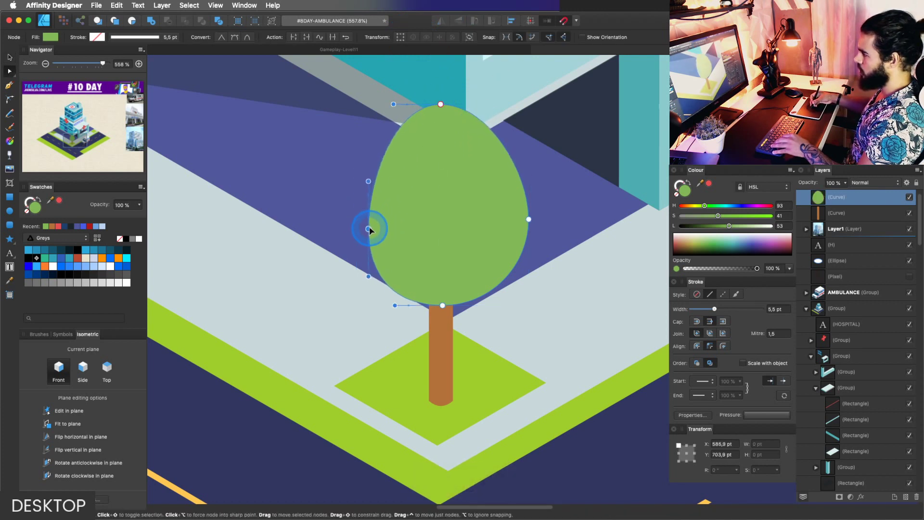
left_click_drag(528, 219, 474, 247)
key("v")
Duplicate the crown, shrink the copy to about 39.4 by 54.1 pt at its upper left, and fill it with H 74, S 58, L 53.
key("super+j")
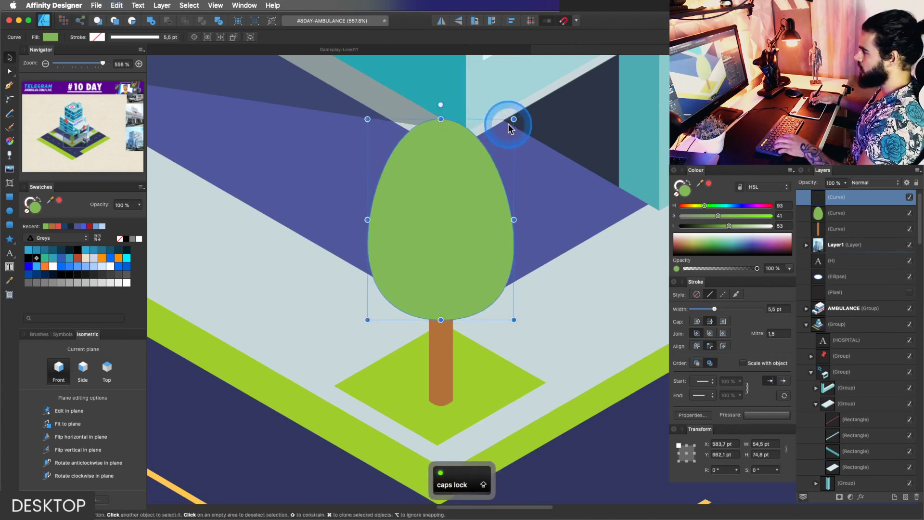
left_click_drag(513, 120, 493, 147)
left_click_drag(472, 191, 461, 173)
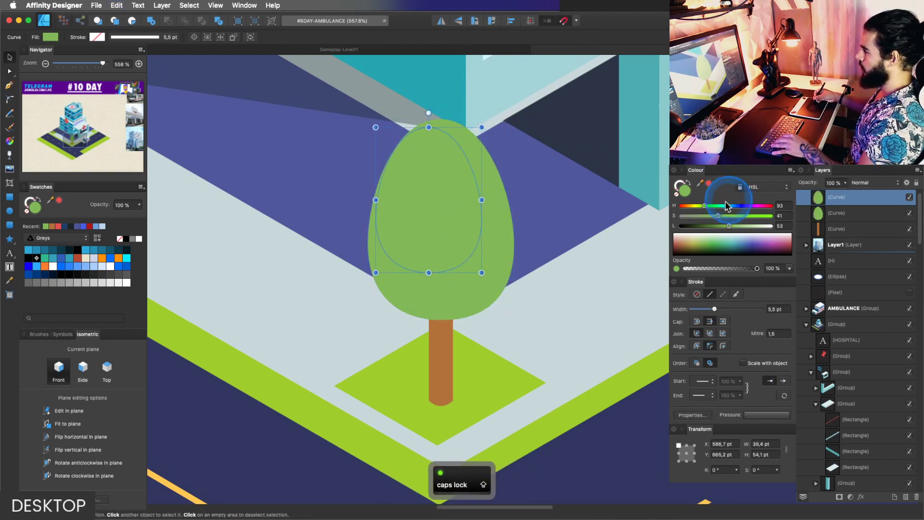
left_click_drag(702, 208, 735, 217)
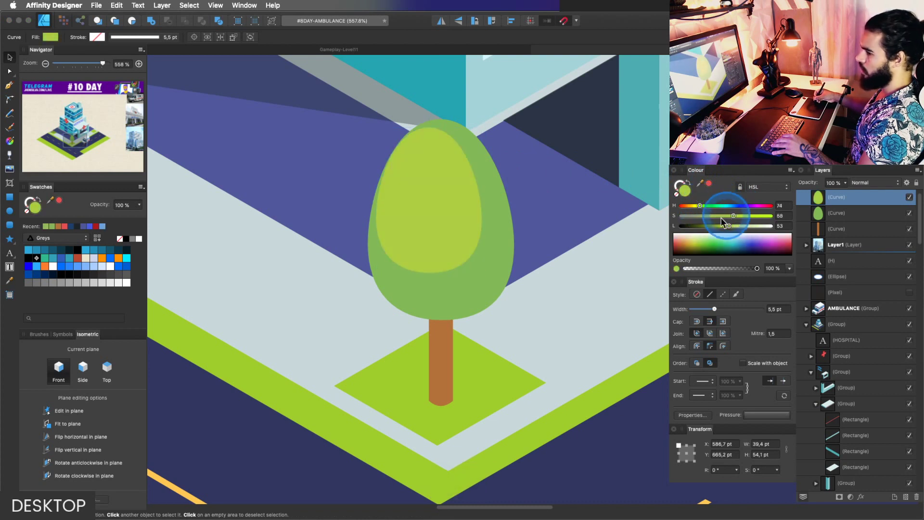
Duplicate the full-size crown, darken the copy to L 41, and shrink it to about 50.7 by 69.6 pt against the crown's left side.
key("space")
left_click_drag(502, 252, 476, 297)
key("v")
key("super+z")
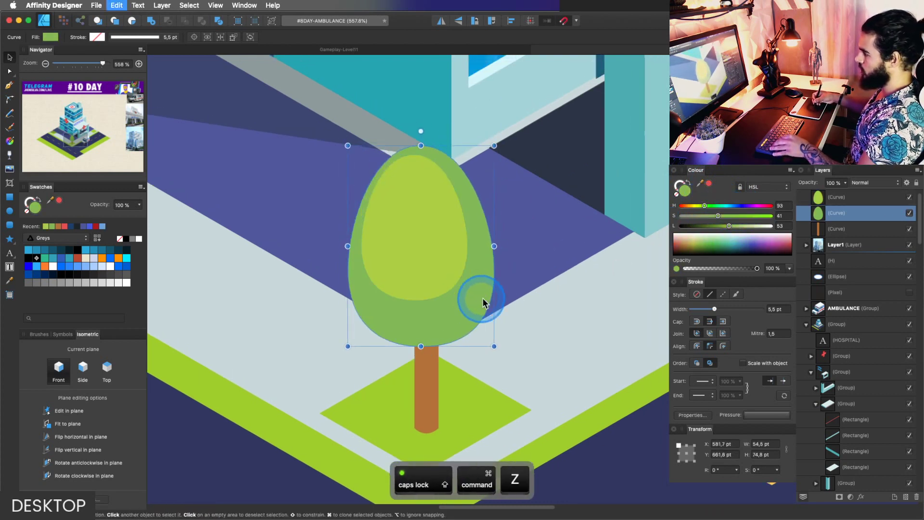
key("super+d")
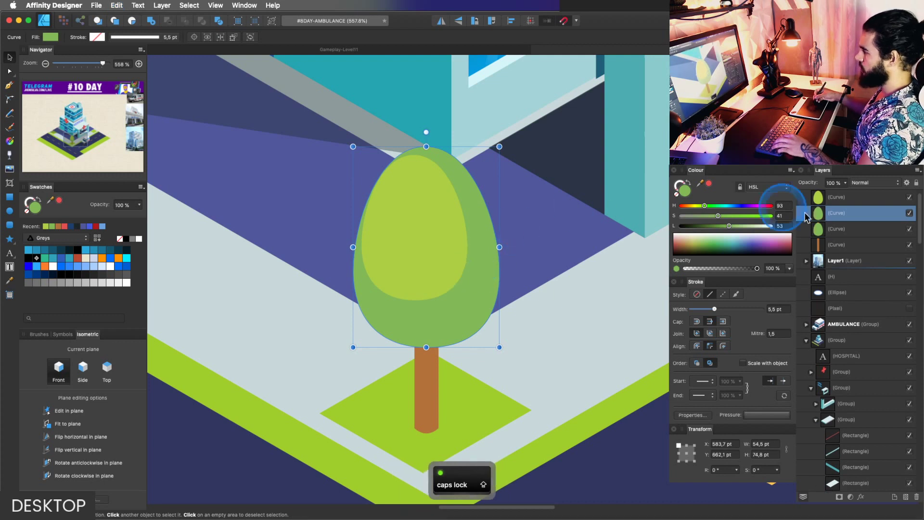
left_click_drag(723, 223, 717, 227)
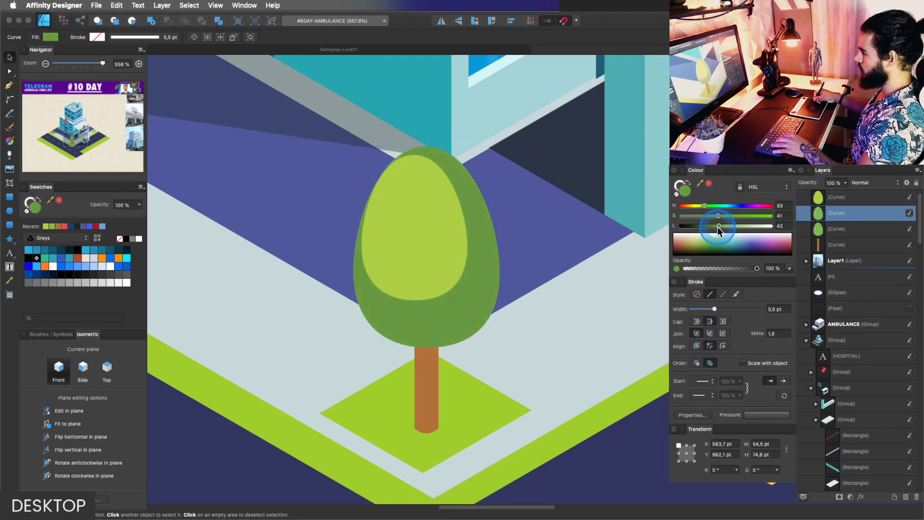
left_click_drag(498, 347, 490, 337)
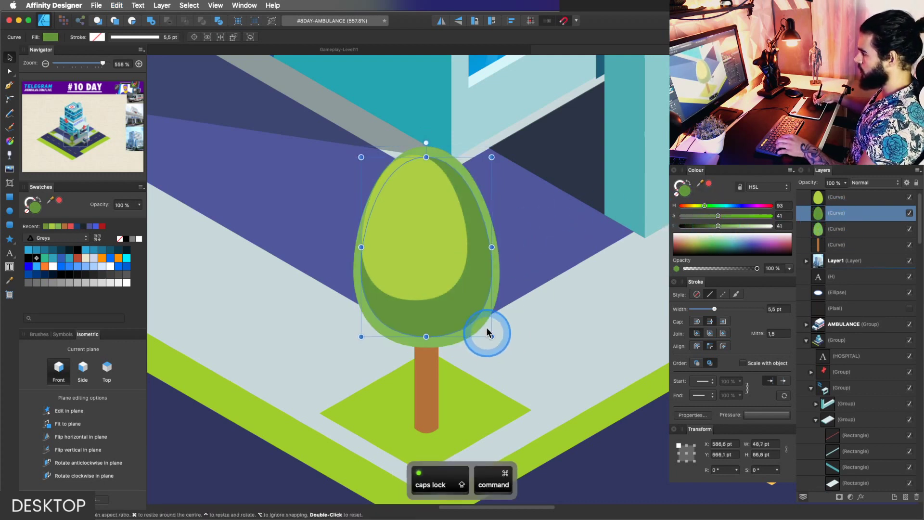
left_click_drag(490, 304, 489, 335)
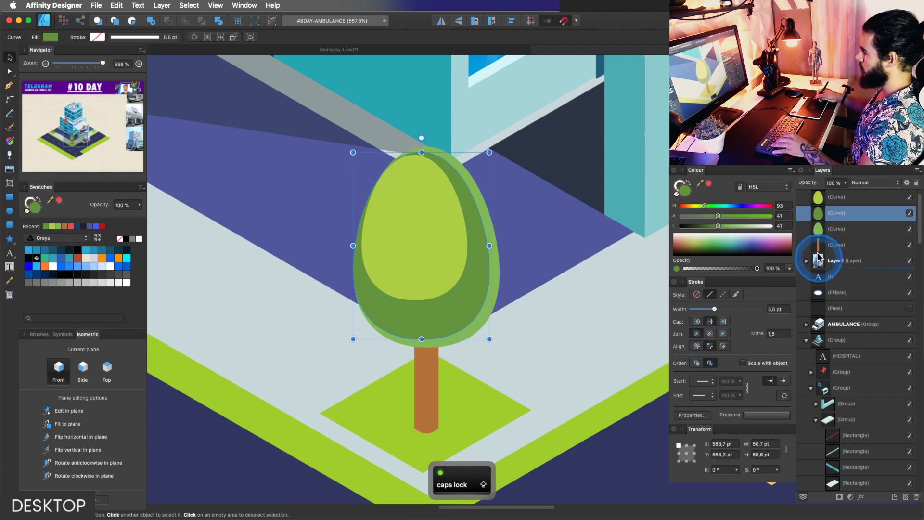
Nest the light highlight and the dark green copy inside the base crown curve so they are clipped by it.
left_click(836, 197)
left_click(836, 213, "shift")
left_click_drag(836, 213, 835, 232)
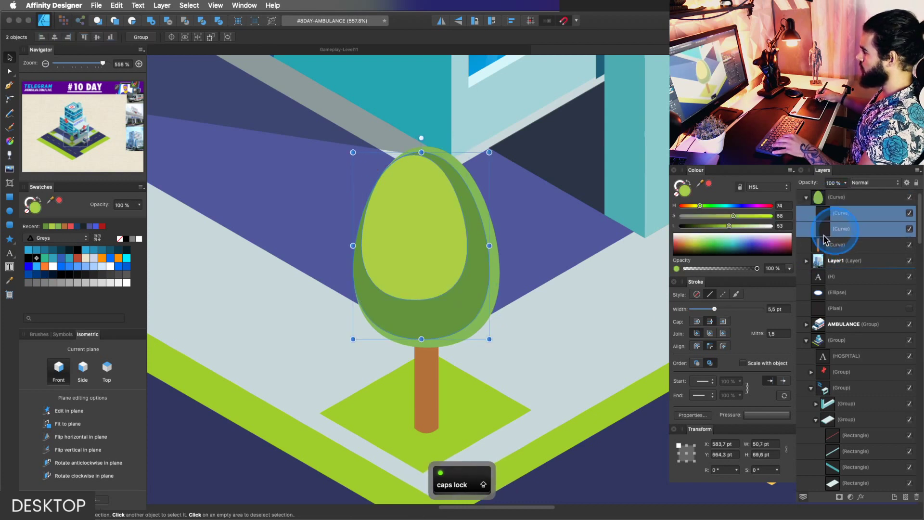
Nudge the light highlight and the dark green shape slightly upward within the crown.
left_click(835, 214)
key("v")
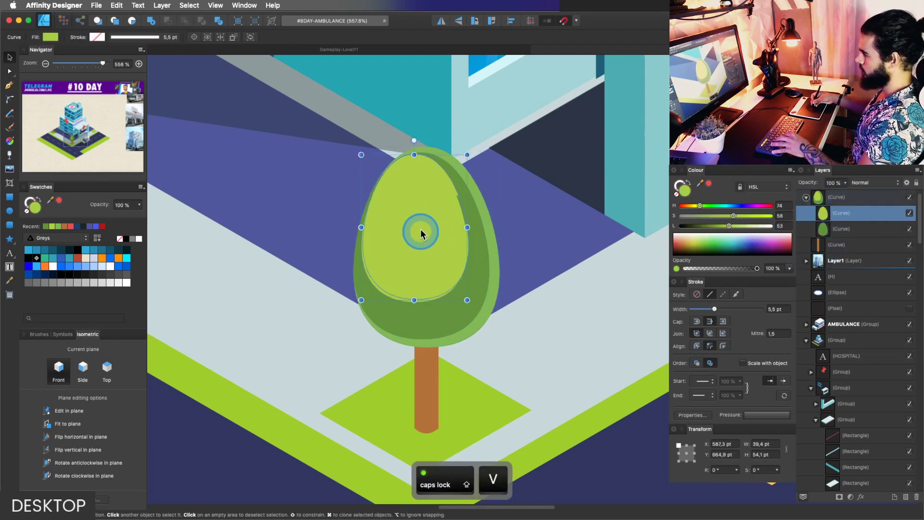
left_click_drag(420, 229, 420, 223)
scroll(433, 269, "up", 2)
left_click(440, 316)
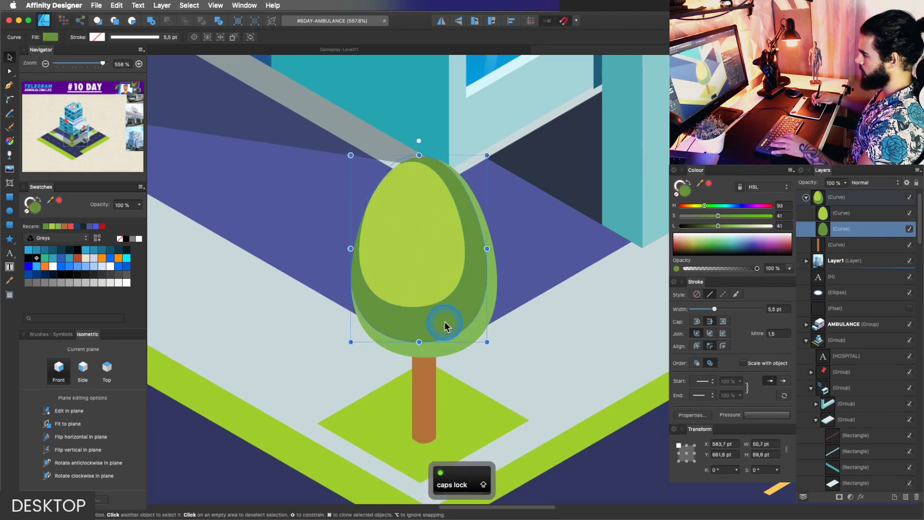
Darken the base crown's fill to L 37 and shrink the light highlight to about 36.5 by 50.1 pt.
left_click(846, 202)
left_click_drag(718, 226, 716, 225)
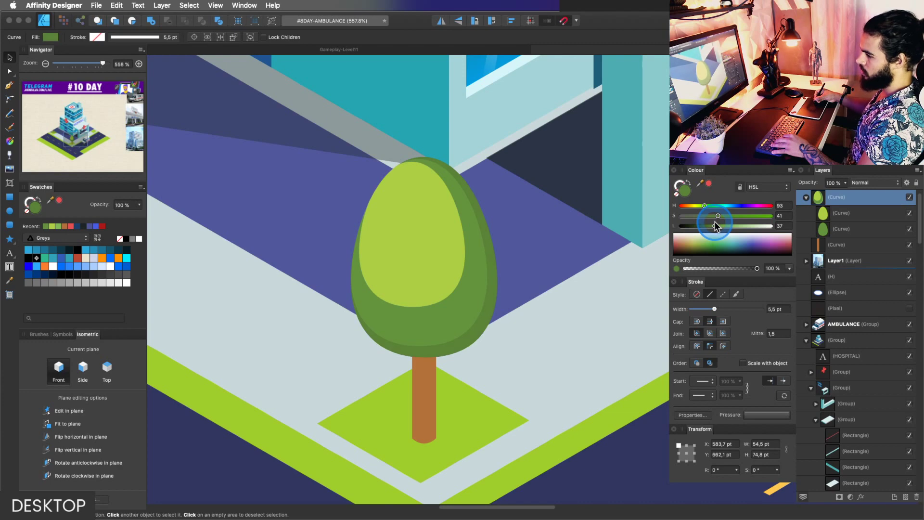
key("z")
left_click_drag(608, 258, 510, 214)
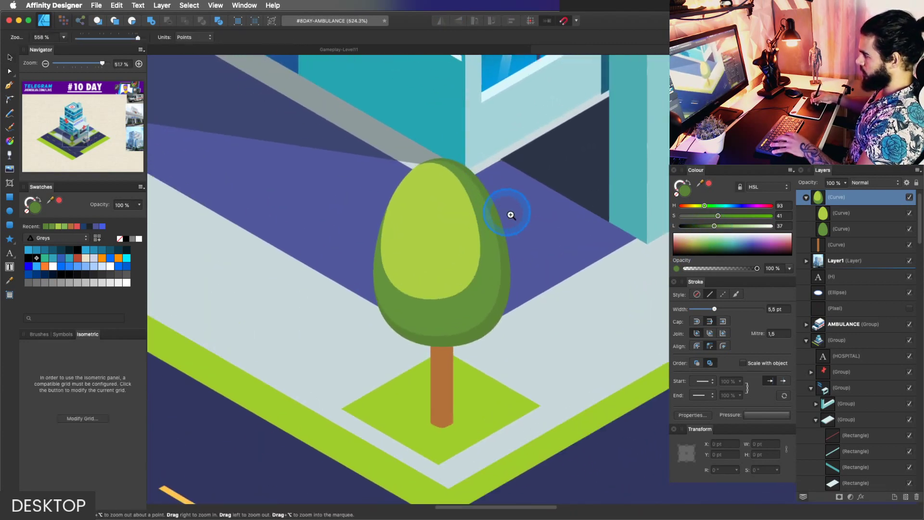
left_click(453, 197, "super")
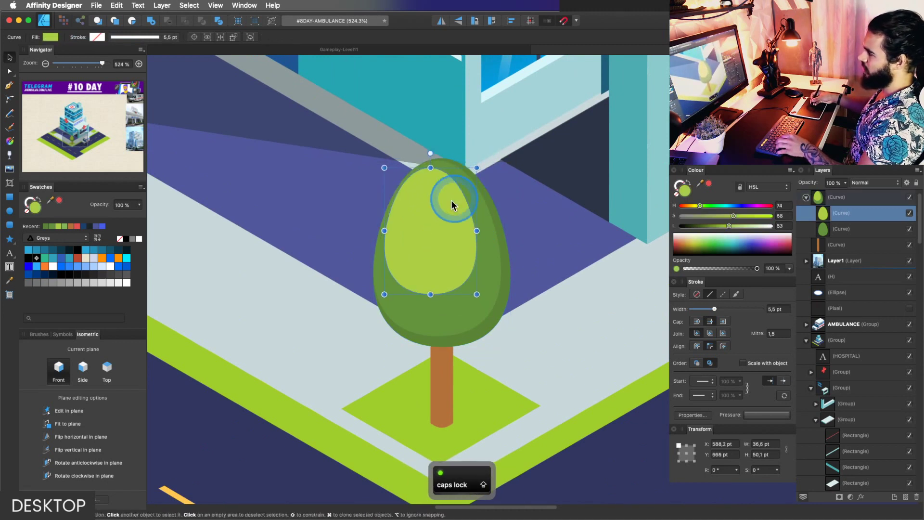
Draw a freehand cloud-shaped leaf cluster about 18.9 by 17.1 pt in the upper part of the crown's light highlight with the Pencil tool.
key("z")
mouse_move(470, 206)
left_mouse_down()
mouse_move(486, 223)
mouse_move(459, 233)
mouse_move(493, 239)
left_mouse_up()
key("n")
mouse_move(458, 203)
left_mouse_down()
mouse_move(475, 186)
mouse_move(488, 191)
mouse_move(486, 239)
mouse_move(448, 237)
mouse_move(424, 188)
mouse_move(460, 204)
left_mouse_up()
key("super+z")
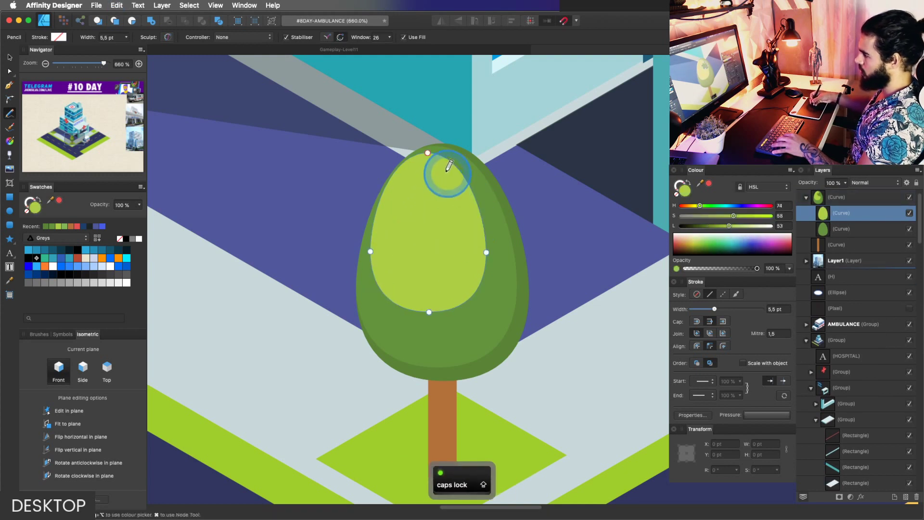
left_click_drag(426, 208, 456, 185)
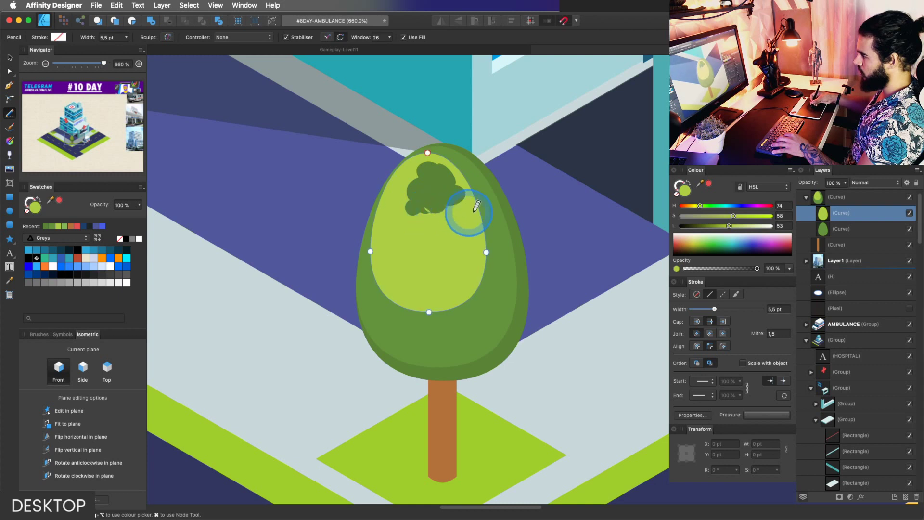
Fill the leaf cluster with bright lime H 73, S 81, L 58 and shift it toward the highlight's upper left edge.
key("v")
left_click_drag(726, 226, 752, 226)
left_click(753, 216)
left_click(736, 224)
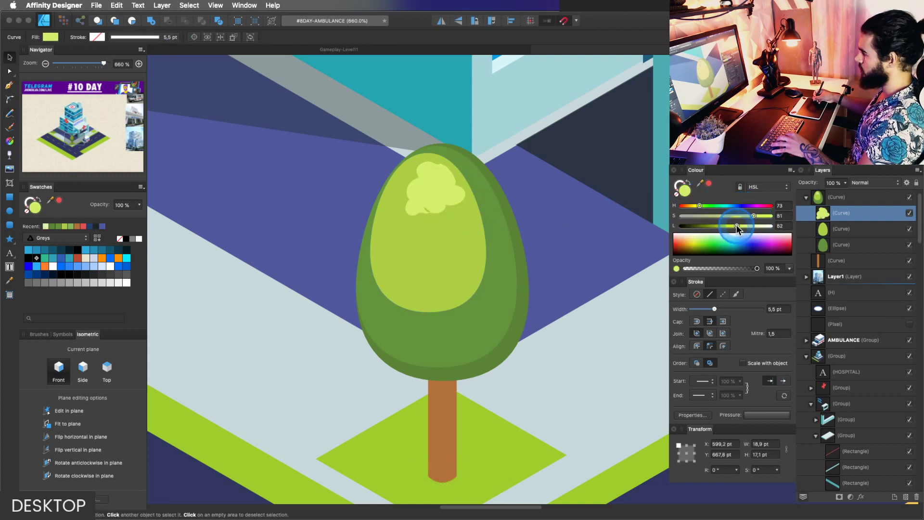
key("v")
left_click_drag(466, 161, 435, 174)
left_click_drag(443, 211, 440, 208)
Draw a freehand scalloped leaf strip about 18.6 by 58.7 pt along the crown's right edge with the Pencil tool.
key("z")
left_click_drag(464, 206, 301, 251)
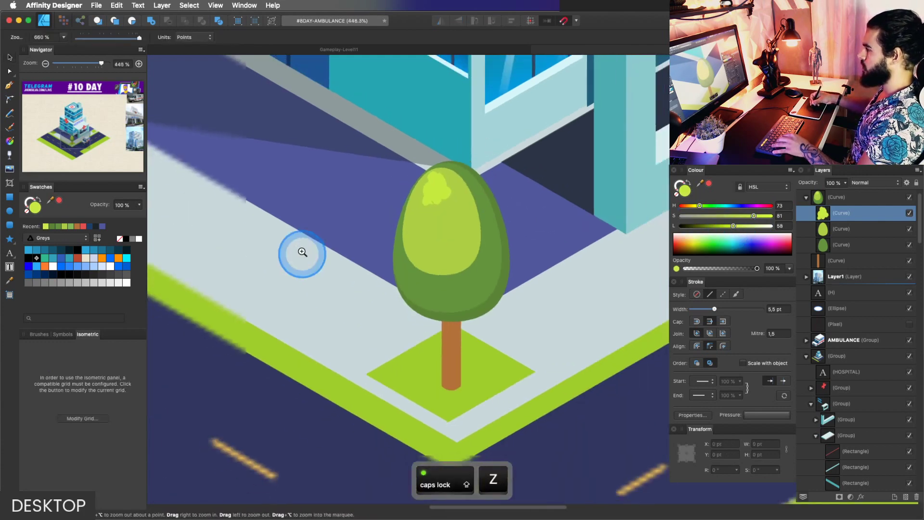
key("space")
left_click_drag(463, 234, 434, 280)
left_click_drag(434, 281, 539, 267)
left_click_drag(471, 265, 494, 239)
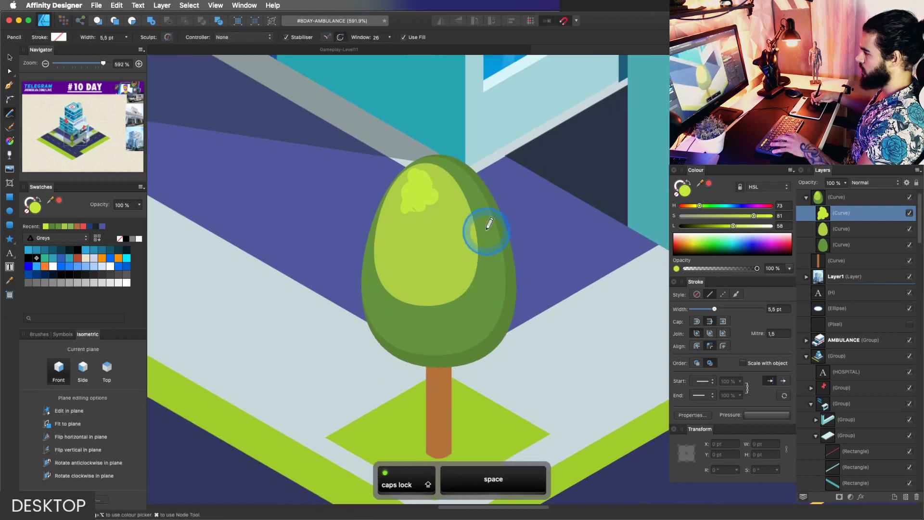
key("n")
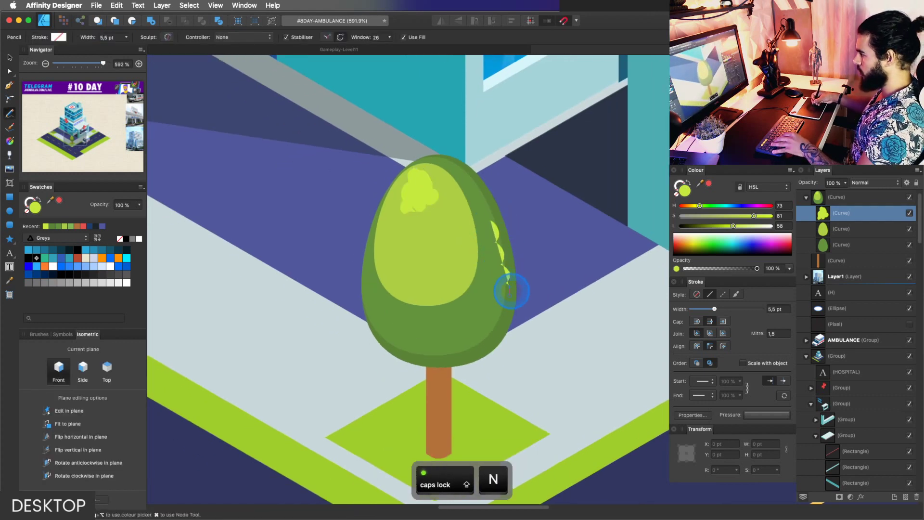
left_click_drag(511, 291, 503, 320)
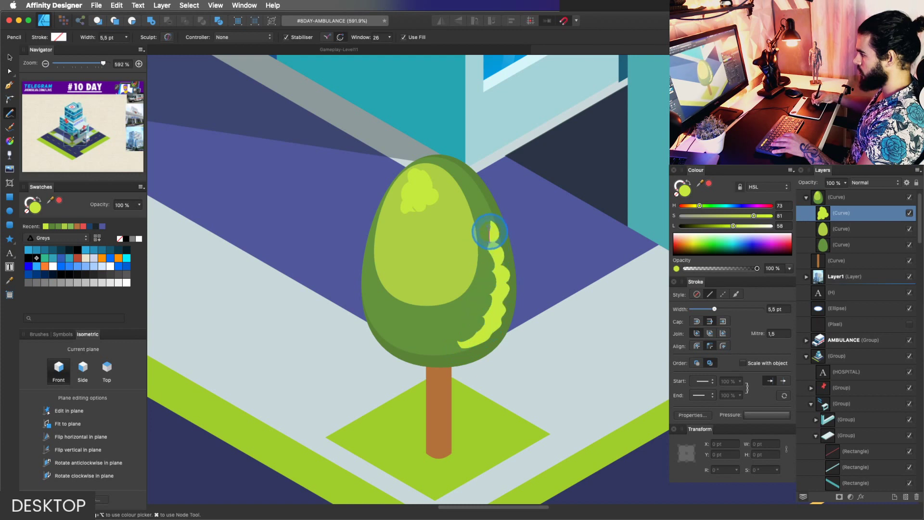
Fill the scalloped leaf strip with green H 84, S 81, L 38 and rotate it about 4.7° to follow the crown's right edge.
key("v")
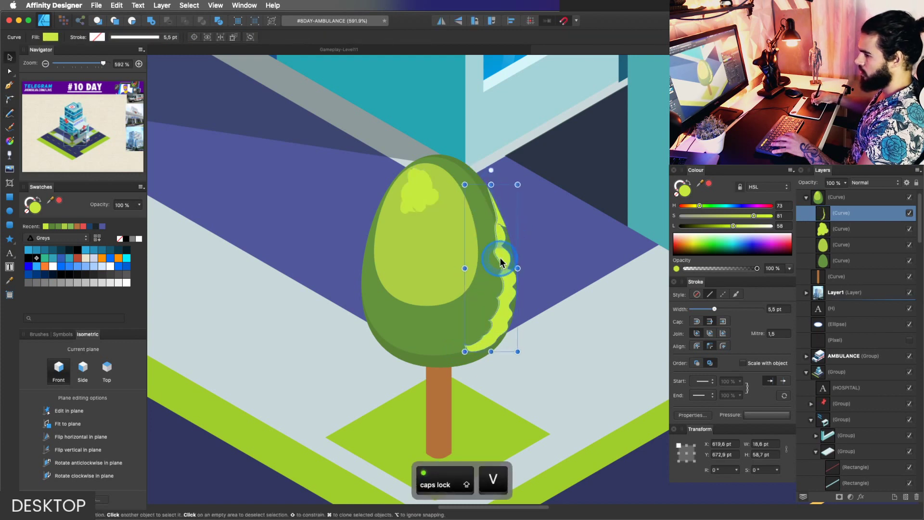
left_click_drag(734, 225, 716, 228)
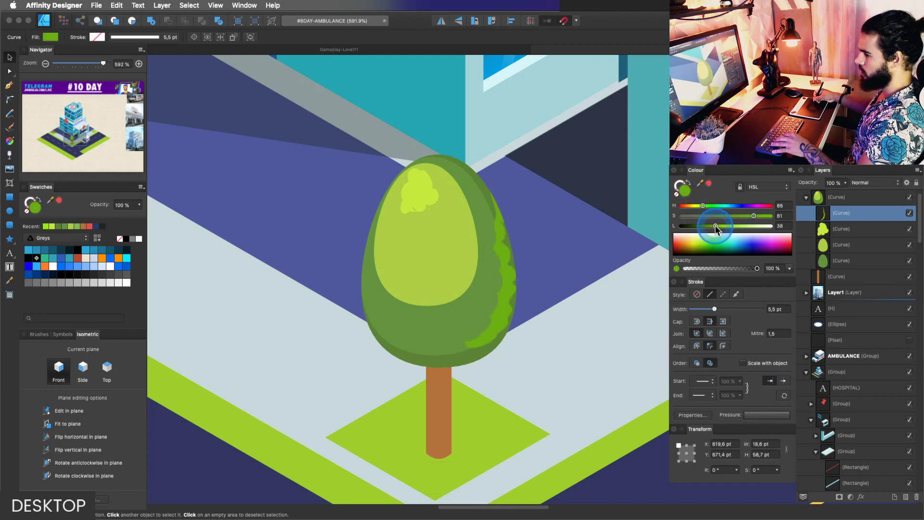
left_click_drag(703, 197, 702, 207)
left_click_drag(485, 159, 481, 166)
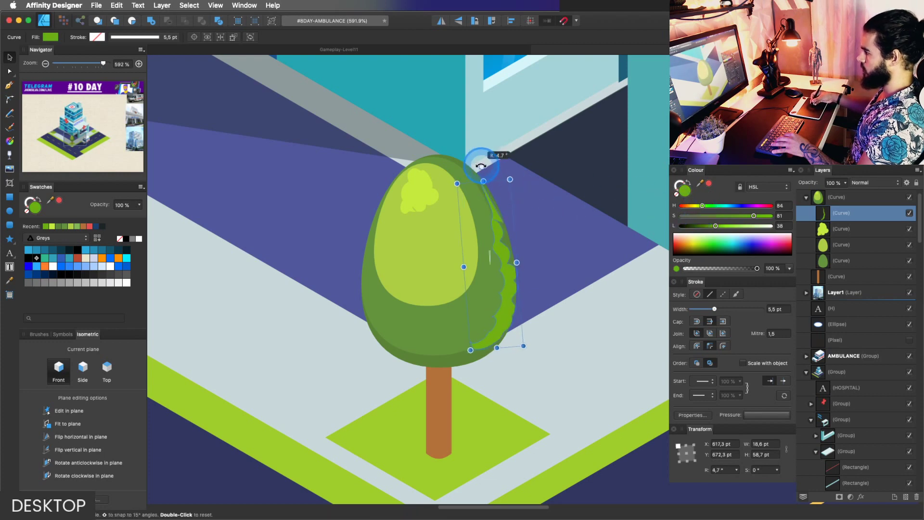
left_click_drag(503, 231, 496, 282)
key("z")
key("space")
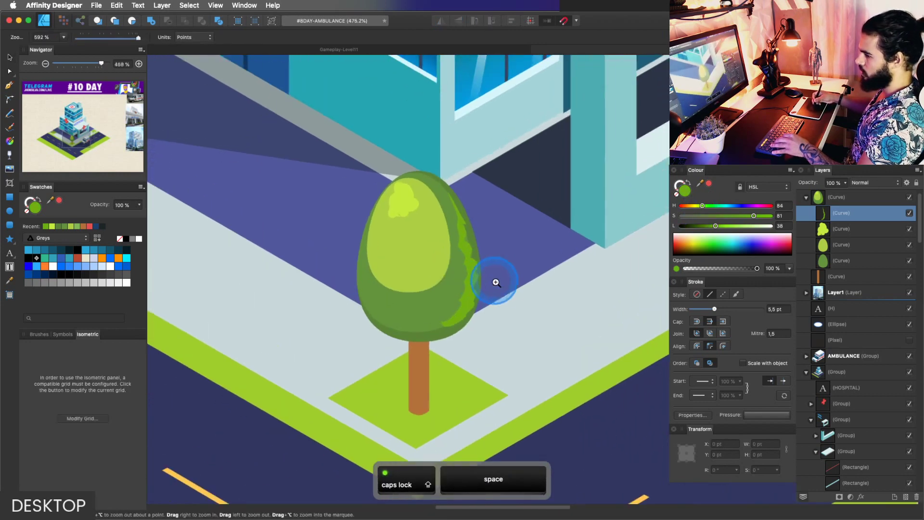
Reshape the crown's light green highlight into a scalloped, leafy outline by sculpting it with the Pencil tool.
key("space")
mouse_move(428, 276)
left_mouse_down()
mouse_move(466, 305)
mouse_move(466, 287)
left_mouse_up()
left_click(427, 277, "super")
key("space")
key("a")
key("z")
key("n")
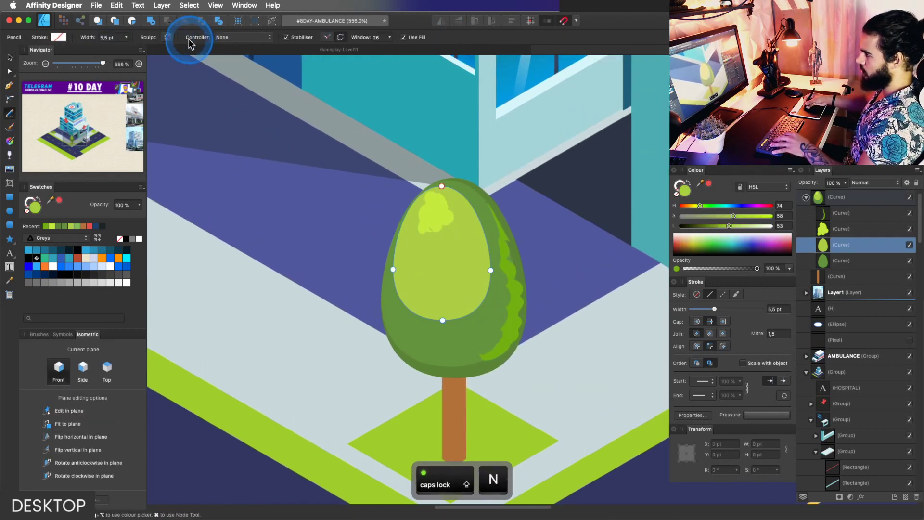
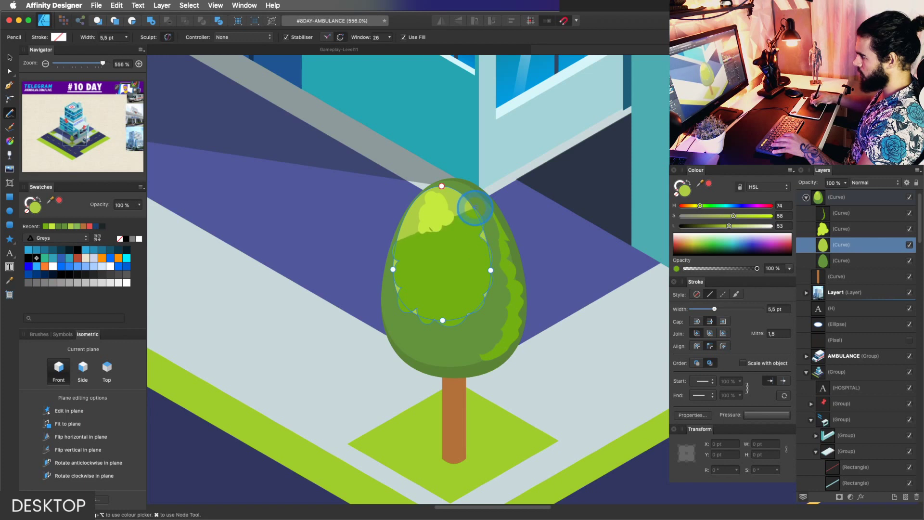
left_click_drag(434, 184, 422, 215)
key("z")
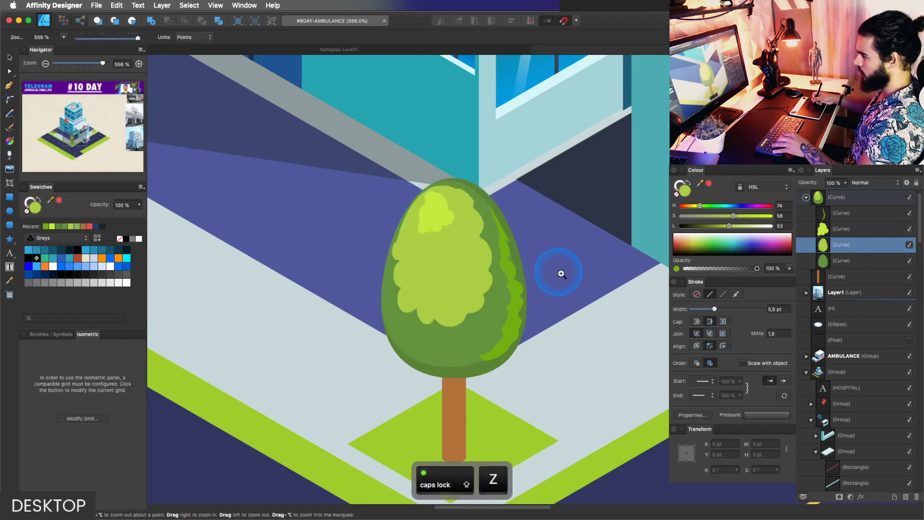
Sculpt the lower edge of the crown's mid-green shape into leafy scallops with the Pencil tool.
key("space")
left_click_drag(559, 272, 544, 254)
key("v")
left_click(459, 322, "super")
key("n")
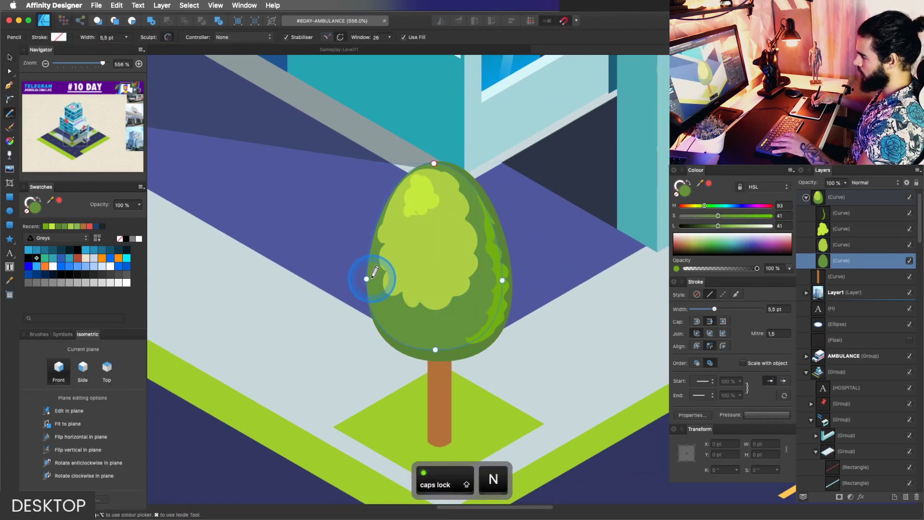
left_click_drag(415, 342, 439, 345)
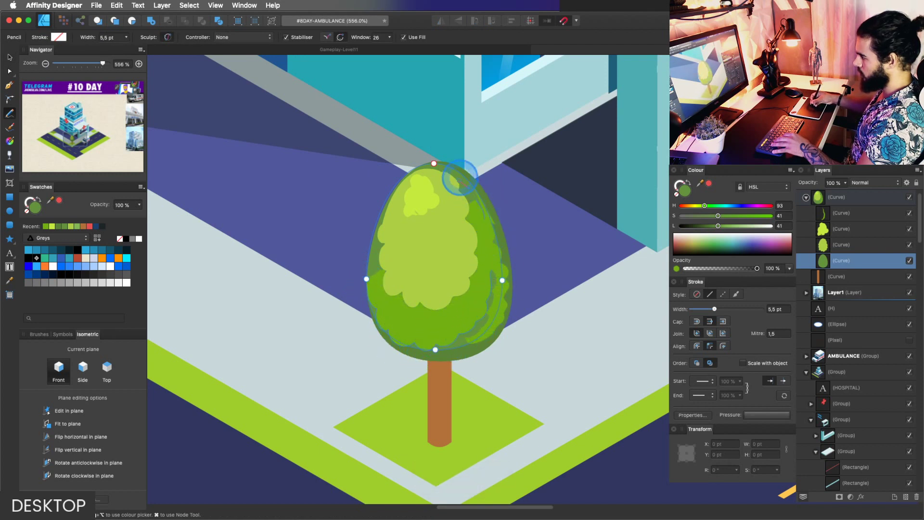
mouse_move(460, 178)
left_mouse_down()
mouse_move(471, 229)
mouse_move(502, 241)
mouse_move(467, 190)
left_mouse_up()
key("Caps_Lock")
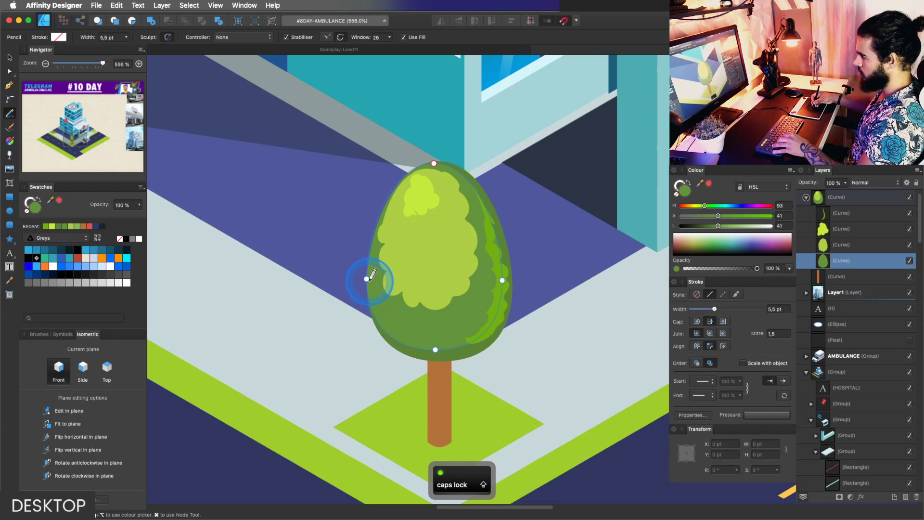
mouse_move(380, 309)
left_mouse_down()
mouse_move(449, 347)
mouse_move(477, 341)
mouse_move(497, 310)
left_mouse_up()
key("z")
Try to sculpt the crown's outer right outline into leafy scallops with the Pencil tool.
key("v")
left_click(501, 234)
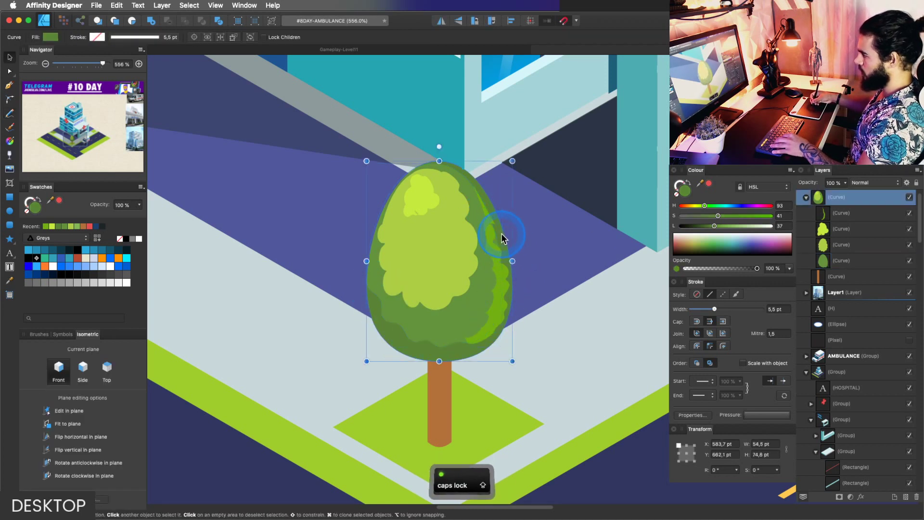
left_click_drag(501, 233, 492, 248)
key("super+z")
key("z")
left_click_drag(440, 178, 509, 236)
key("n")
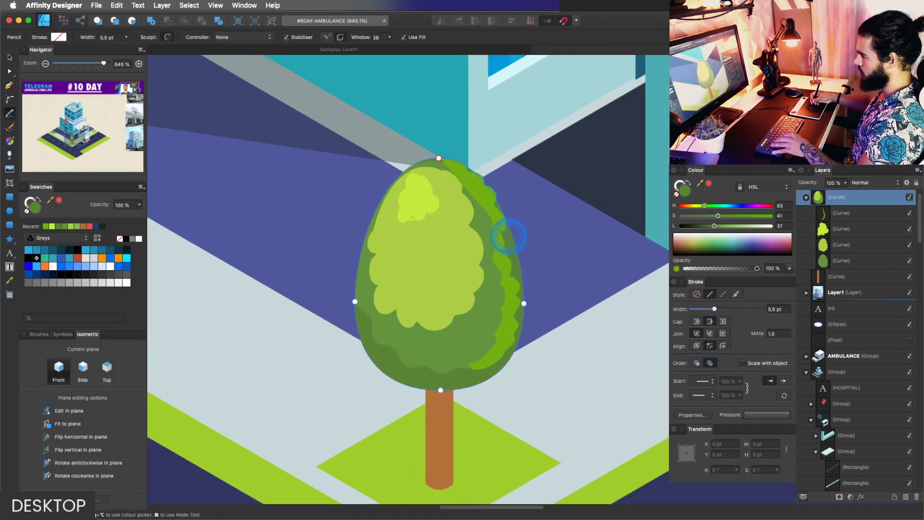
left_click_drag(519, 324, 499, 355)
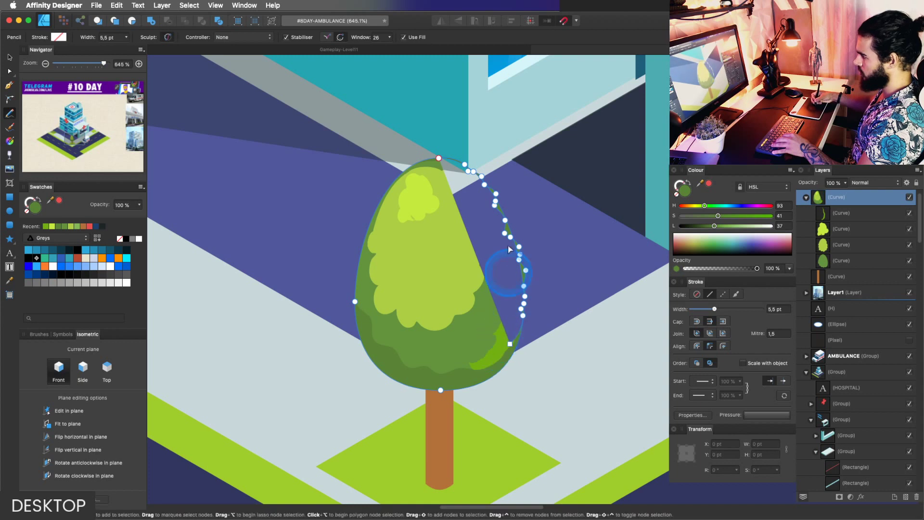
key("Caps_Lock")
key("z")
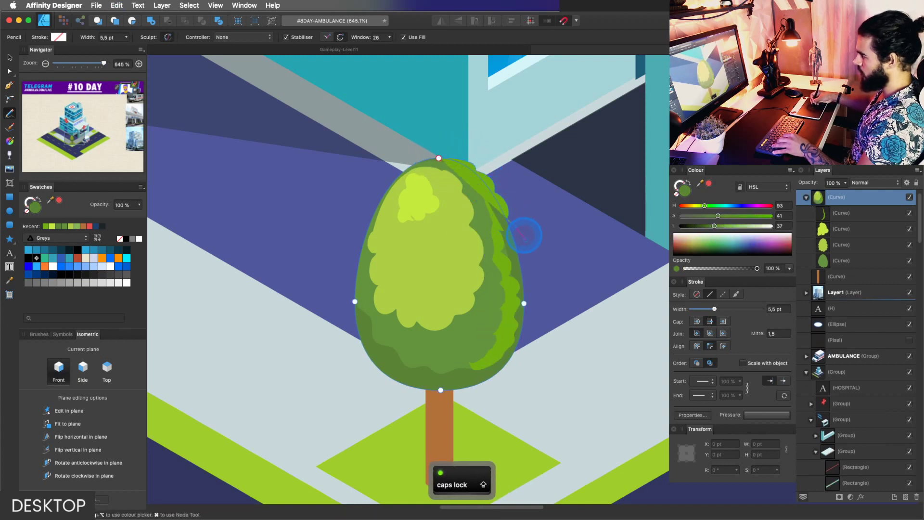
left_click_drag(524, 236, 529, 288)
left_click_drag(522, 340, 500, 366)
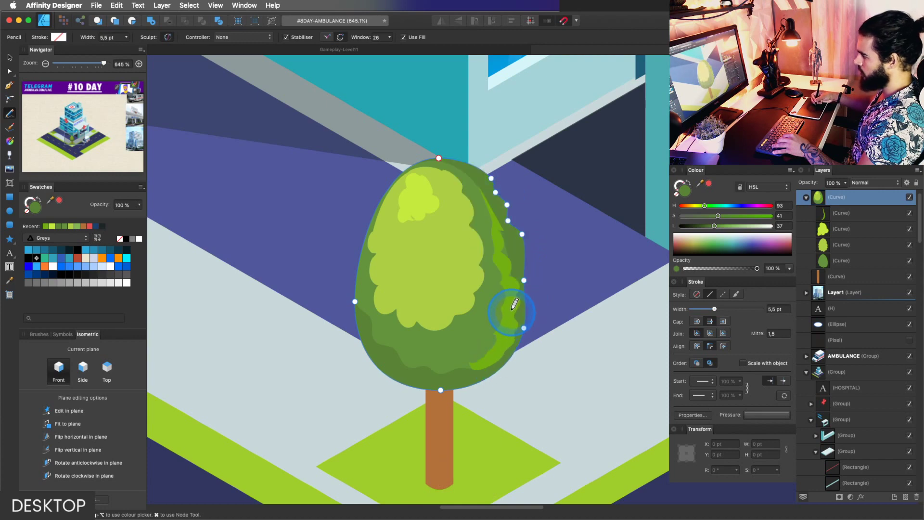
key("z")
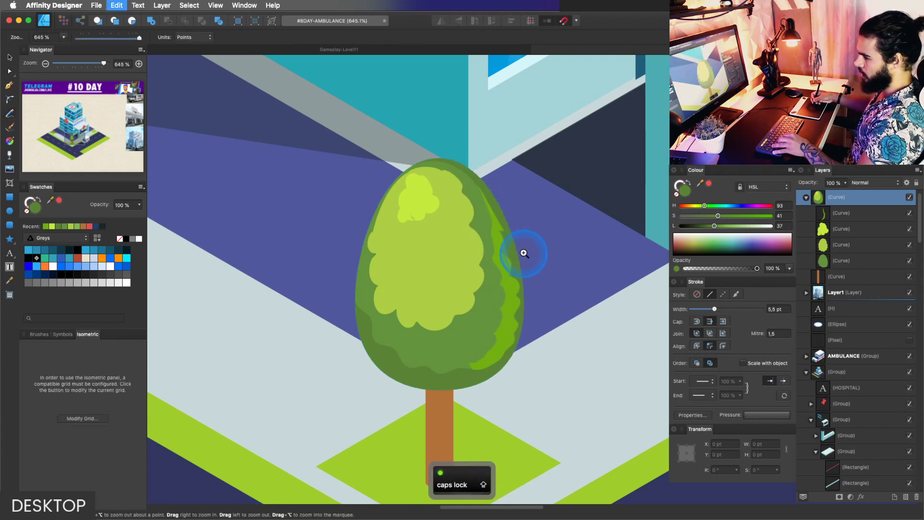
Darken the scalloped leaf strip on the crown's right edge to lightness 28.
key("z")
left_click_drag(524, 254, 547, 233)
key("space")
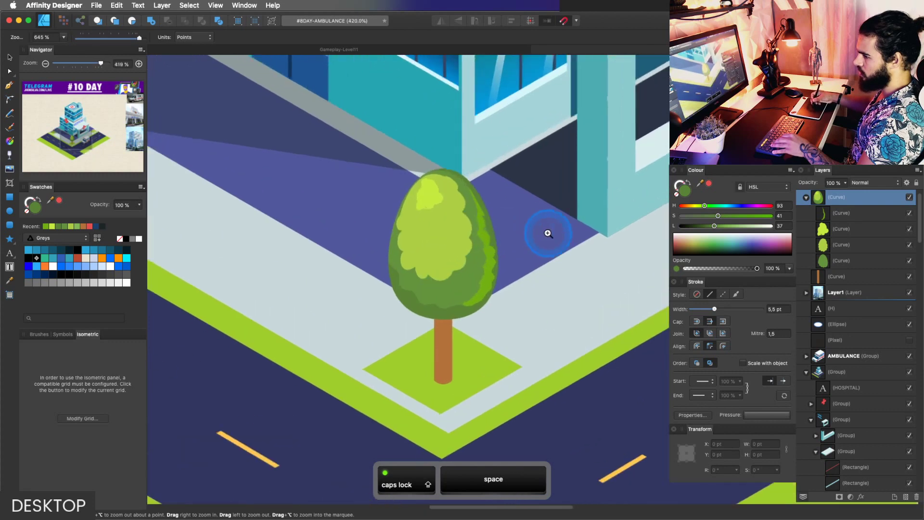
left_click_drag(480, 254, 516, 273)
key("v")
left_click(521, 296)
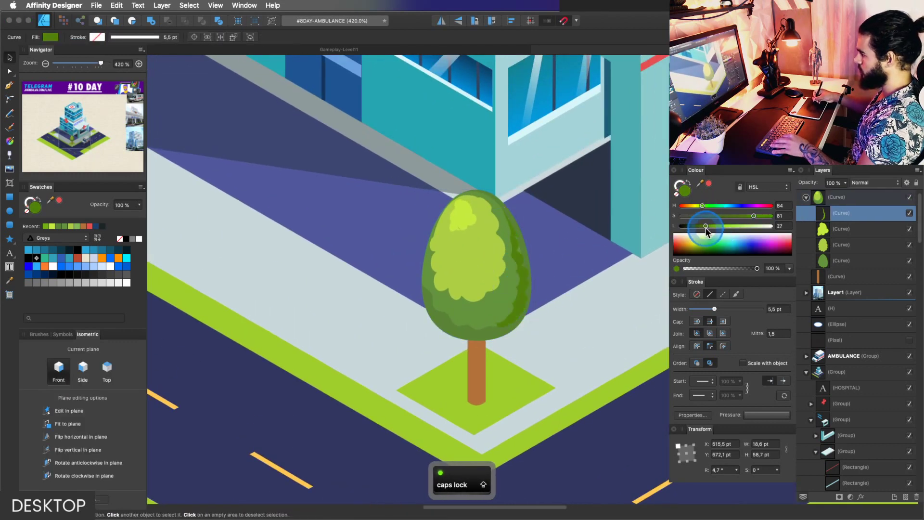
left_click_drag(706, 227, 707, 228)
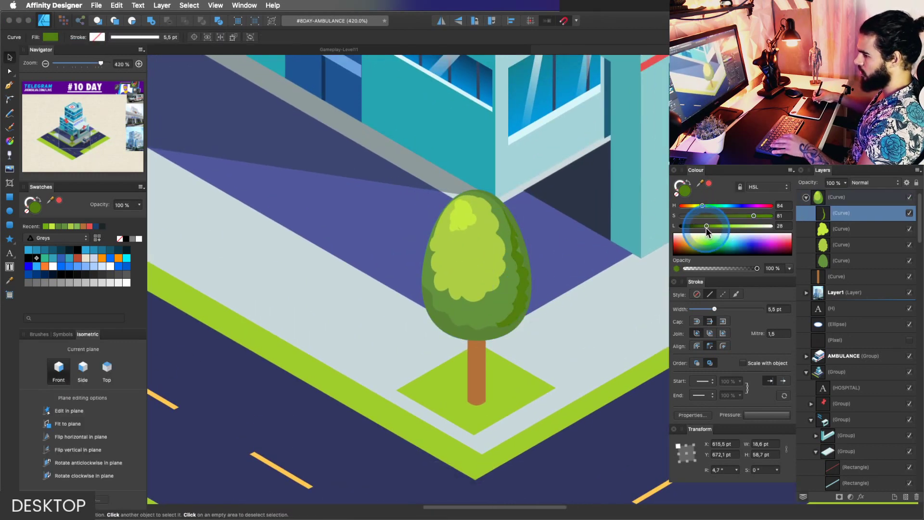
Group the crown with the brown trunk and raise the grouped tree slightly on its lawn patch.
key("z")
left_click_drag(506, 275, 447, 319)
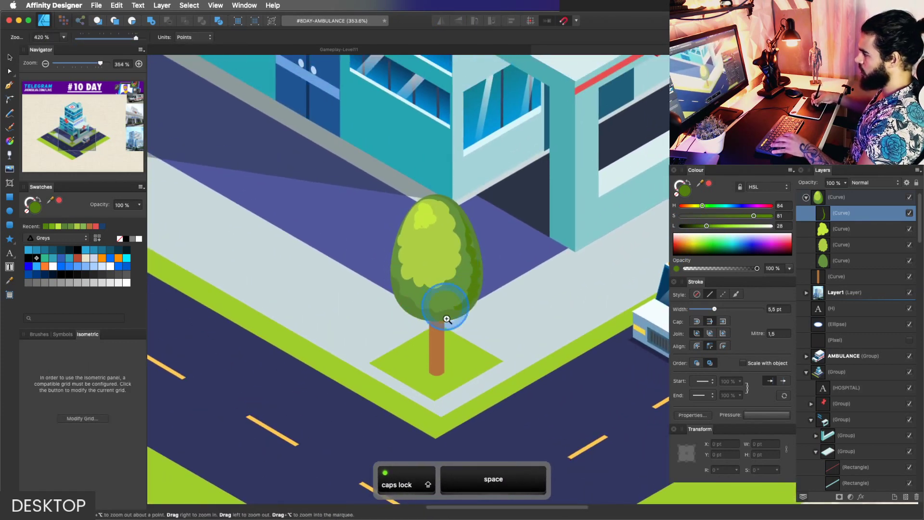
left_click_drag(446, 362, 454, 355)
key("v")
left_click(452, 353)
left_click(443, 331)
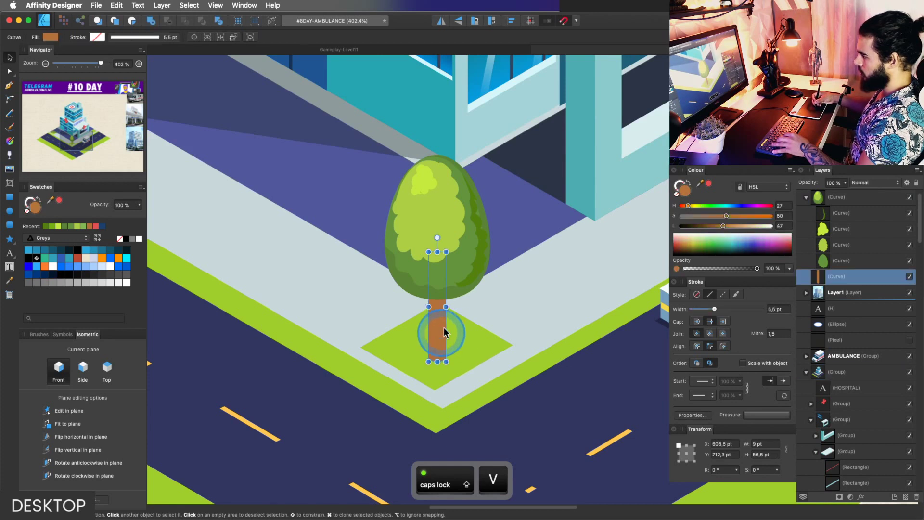
left_click(823, 198, "super")
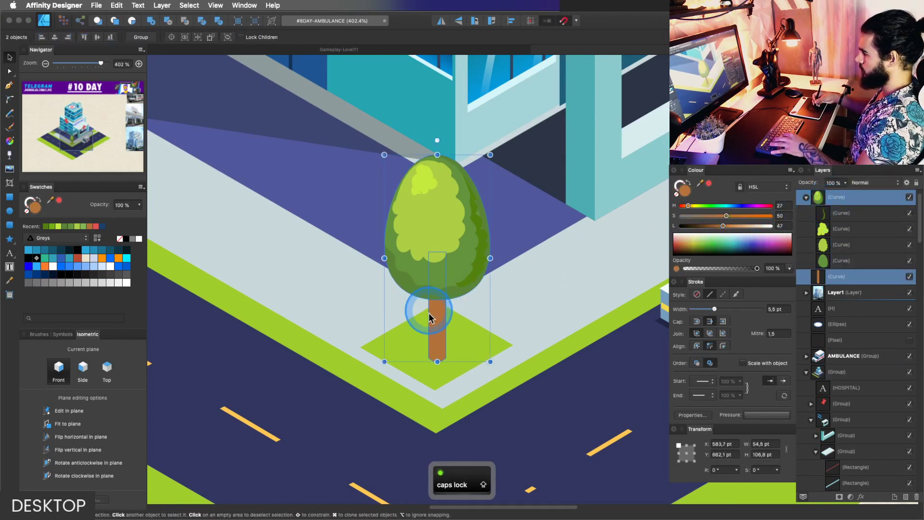
key("cmd+g")
key("z")
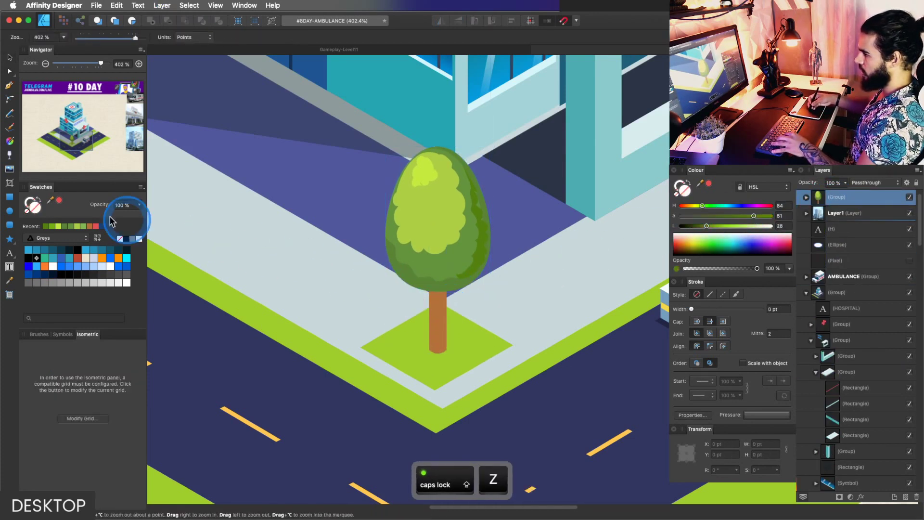
Draw a dark green ellipse (H 84, S 81, L 18) about 29.2 by 29.2 pt, centred on the trunk's base in the isometric Top plane.
left_click(10, 211)
left_click(109, 377)
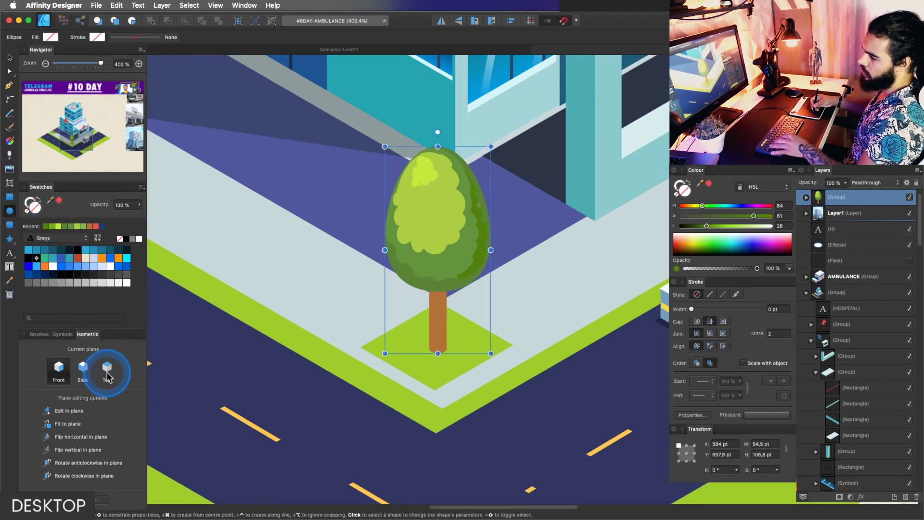
key("Caps_Lock")
key("super+apostrophe")
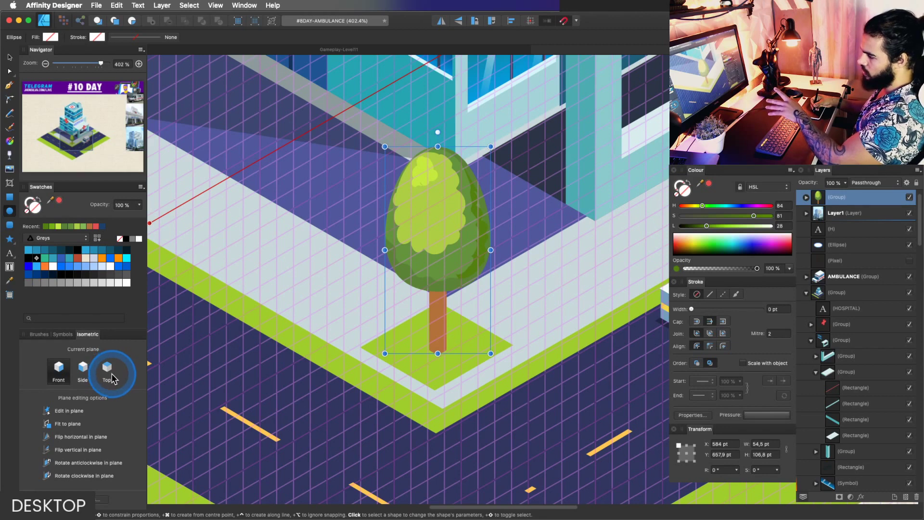
left_click(107, 375)
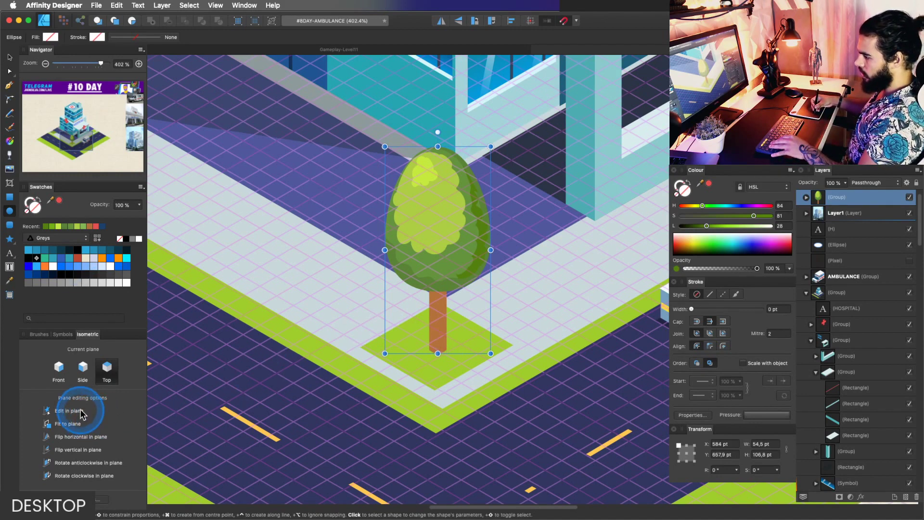
key("Escape")
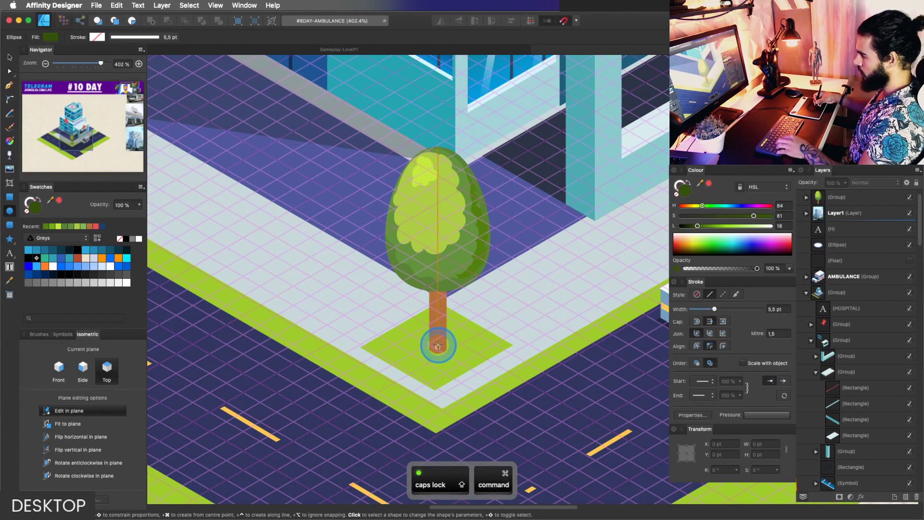
left_click_drag(438, 347, 491, 300)
Move the shadow ellipse into the tree group beneath the trunk and set its opacity to 42%.
left_click(807, 213)
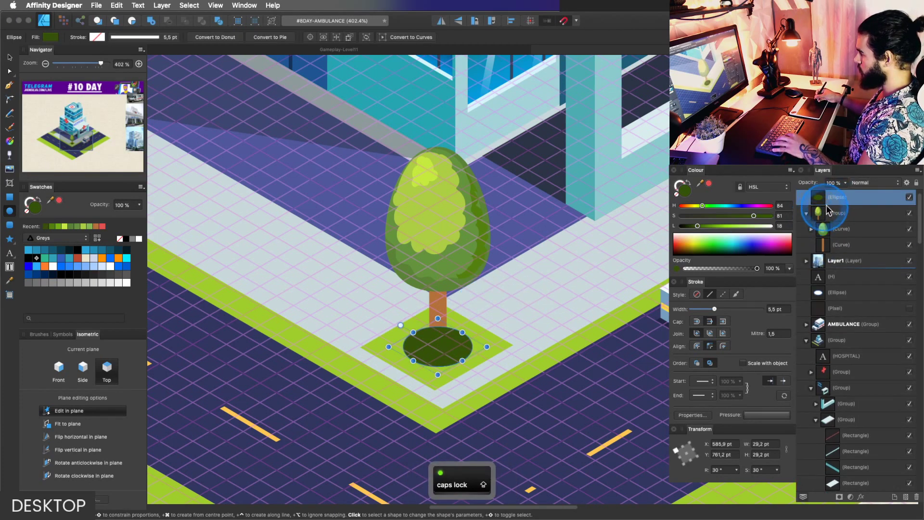
left_click_drag(821, 197, 819, 255)
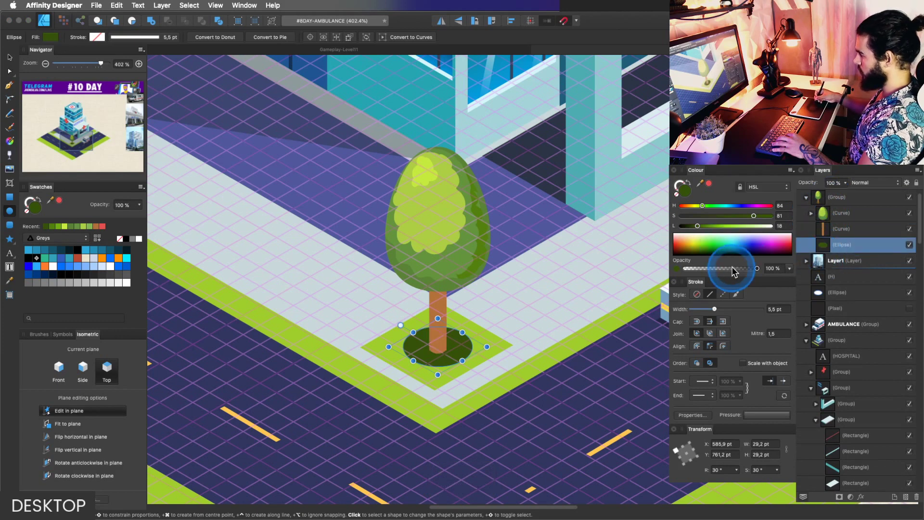
left_click_drag(734, 271, 715, 269)
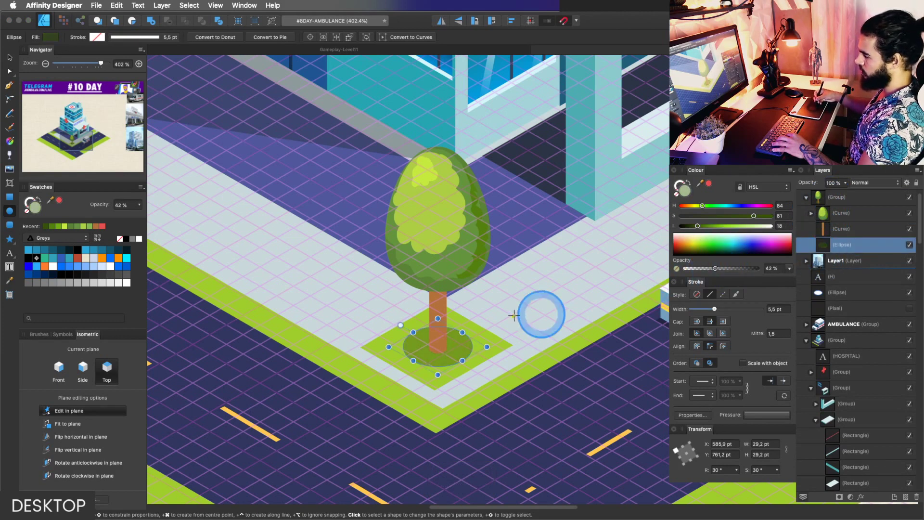
Enlarge the tree's shadow ellipse to about 36.5 by 36.5 pt and hide the isometric grid.
key("v")
left_click_drag(444, 314, 444, 305)
key("z")
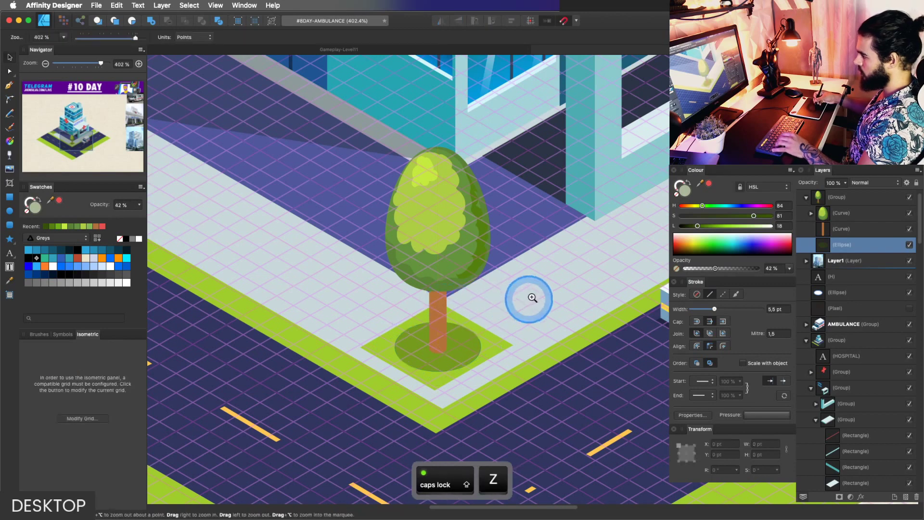
left_click_drag(529, 299, 507, 305)
key("space")
left_click_drag(507, 305, 508, 330)
left_click_drag(594, 296, 407, 317)
left_click(806, 197)
key("super+apostrophe")
key("space")
Duplicate the tree group onto the lawn patches at the left and right corners of the hospital grounds.
key("space")
key("v")
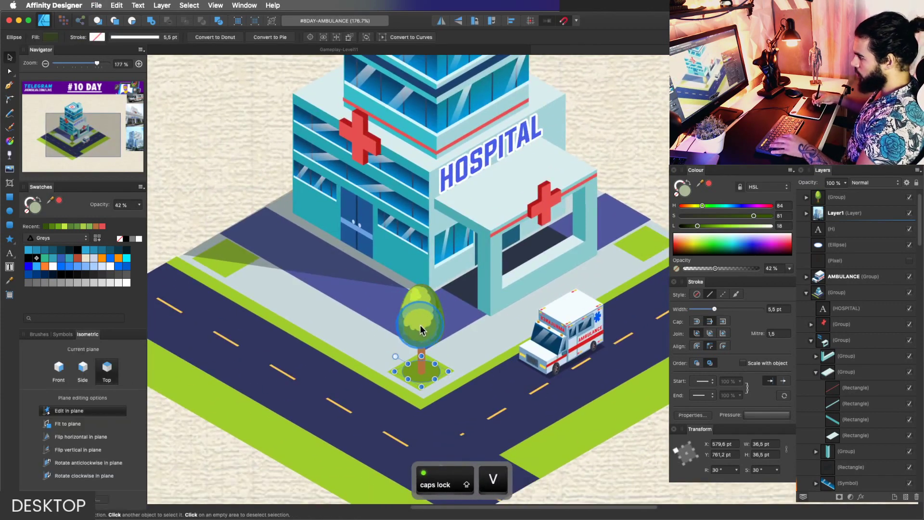
left_click(836, 196)
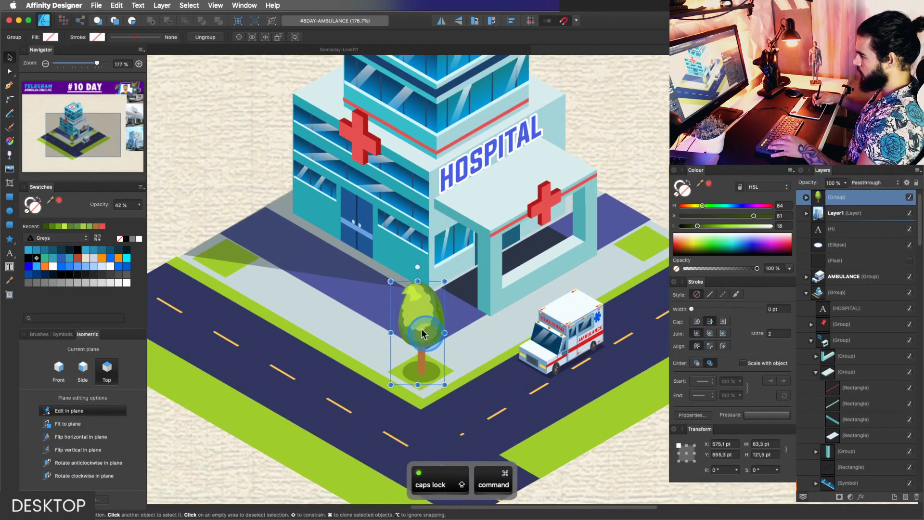
mouse_move(429, 338)
left_mouse_down()
mouse_move(254, 222)
mouse_move(234, 222)
mouse_move(197, 264)
left_mouse_up()
key("z")
key("v")
left_click_drag(249, 226, 571, 222)
key("z")
Duplicate the front tree's crown beside the hospital's blue entrance doors and squash it into a low bush.
key("space")
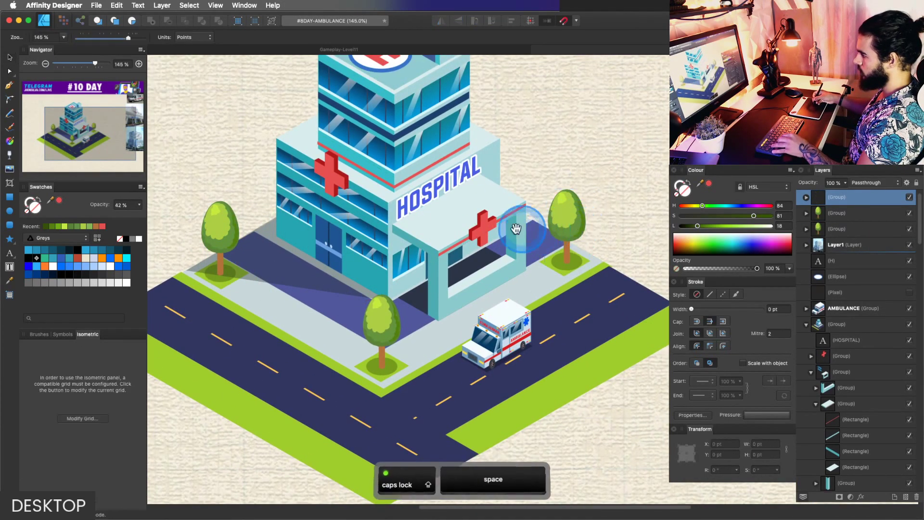
left_click_drag(516, 227, 549, 238)
left_click_drag(427, 306, 445, 308)
key("v")
left_click(423, 347)
left_click(423, 347)
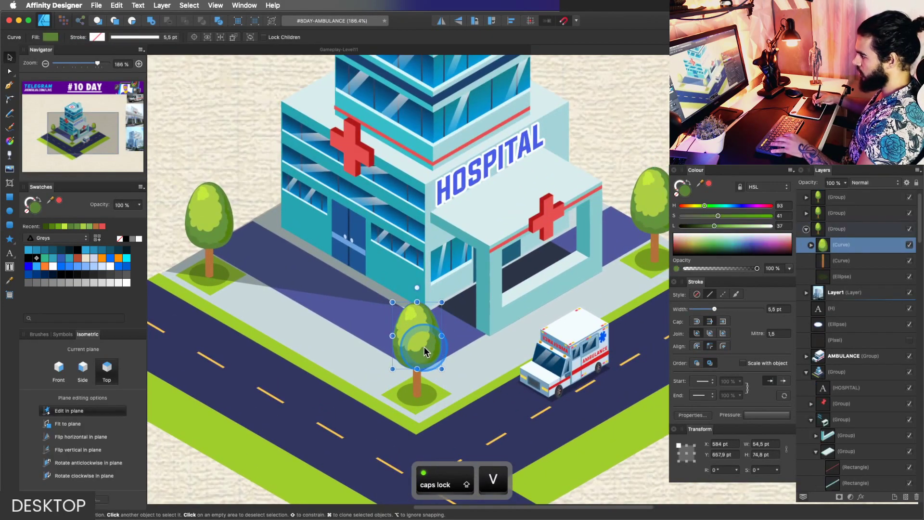
key("super+z")
key("z")
mouse_move(424, 333)
left_mouse_down()
mouse_move(405, 269)
mouse_move(431, 263)
left_mouse_up()
key("v")
mouse_move(395, 229)
left_mouse_down()
mouse_move(398, 273)
mouse_move(390, 282)
mouse_move(385, 276)
left_mouse_up()
mouse_move(368, 289)
left_mouse_down()
mouse_move(375, 277)
mouse_move(370, 283)
mouse_move(392, 275)
left_mouse_up()
Place a second copy of the low bush on the other side of the blue entrance doors.
key("z")
key("space")
mouse_move(392, 275)
left_mouse_down()
mouse_move(430, 286)
mouse_move(315, 244)
mouse_move(334, 255)
mouse_move(323, 255)
left_mouse_up()
key("v")
key("z")
key("space")
mouse_move(426, 256)
left_mouse_down()
mouse_move(392, 282)
mouse_move(338, 263)
mouse_move(396, 283)
mouse_move(387, 262)
left_mouse_up()
key("space")
key("space")
left_click_drag(313, 267, 354, 278)
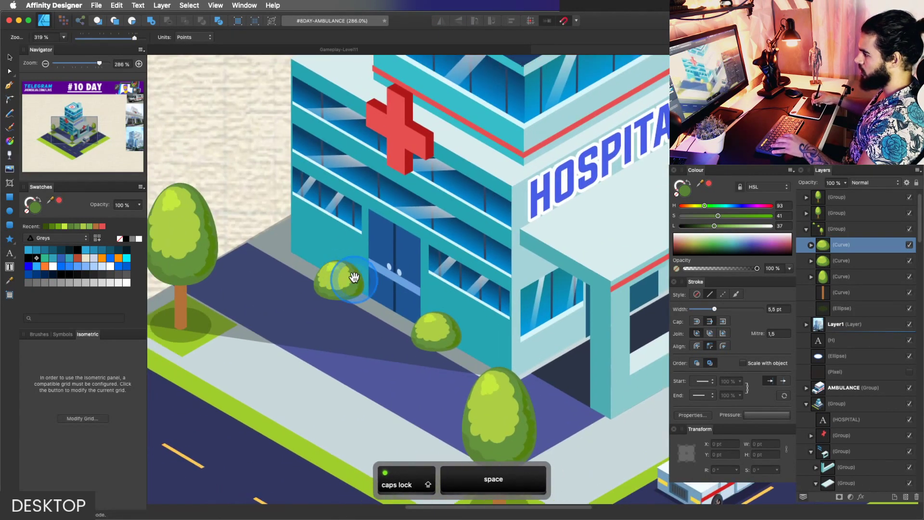
Darken both entrance bushes with a black Colour Overlay layer effect at 33% opacity.
left_click(809, 263, "shift")
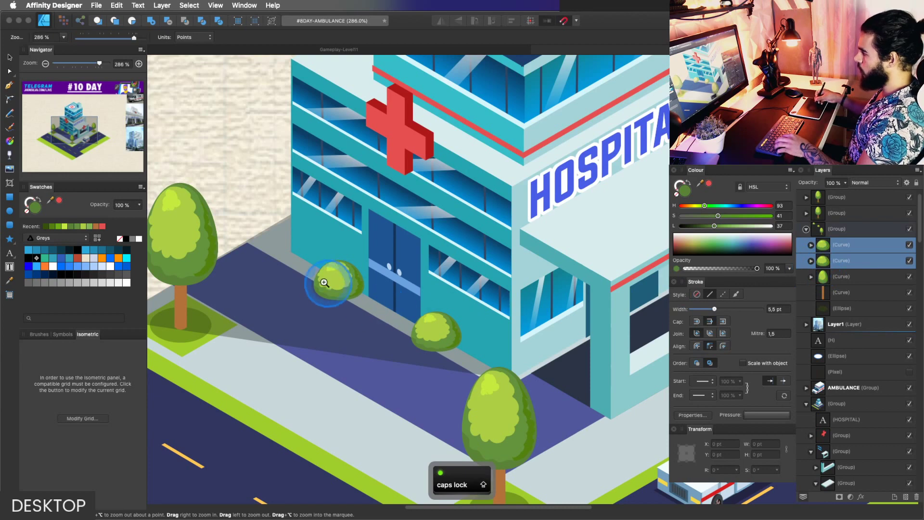
key("v")
left_click_drag(439, 328, 436, 337)
key("super+z")
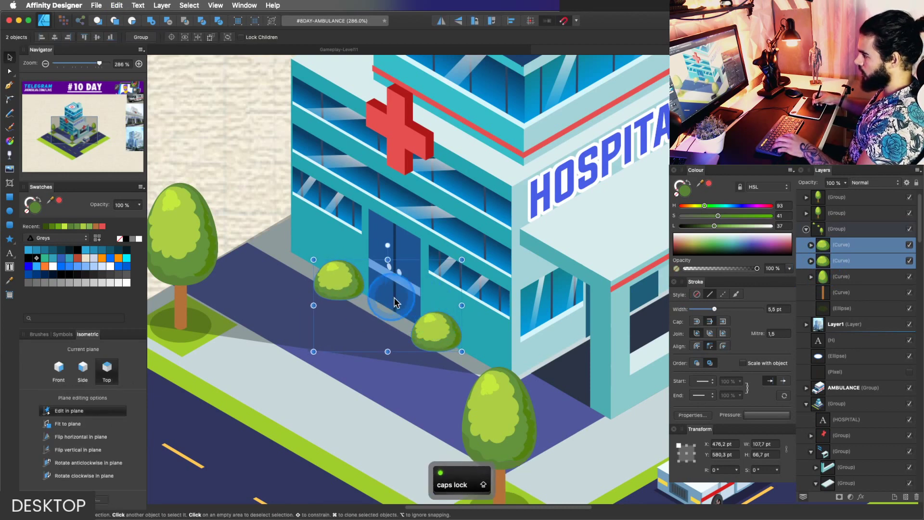
key("space")
left_click_drag(481, 315, 501, 316)
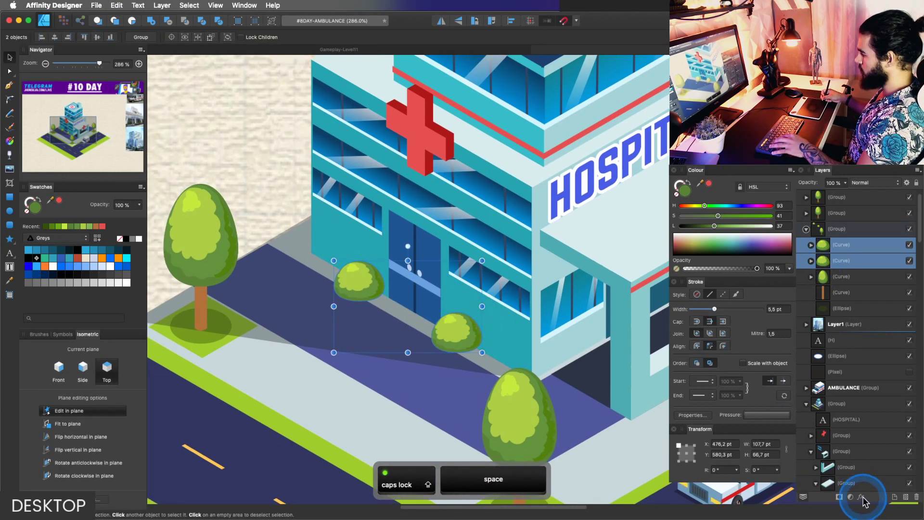
left_click(862, 497)
left_click(613, 308)
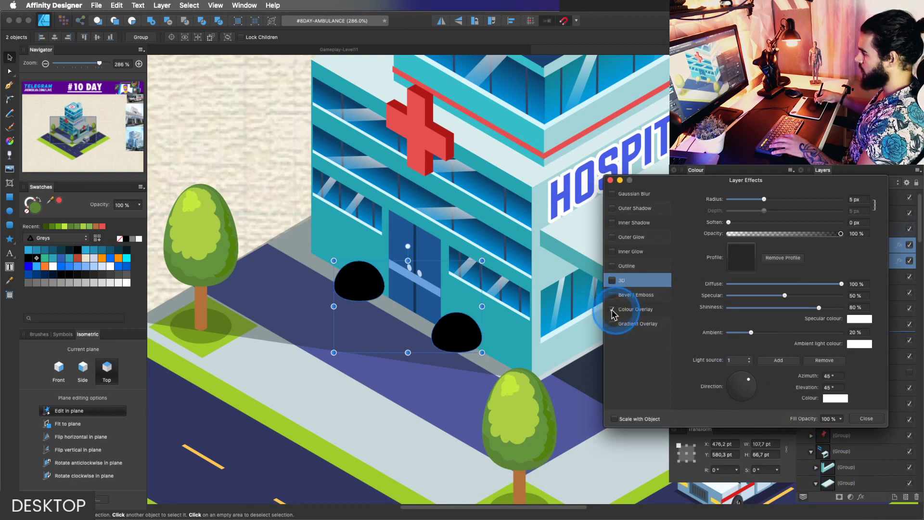
left_click_drag(806, 216, 766, 207)
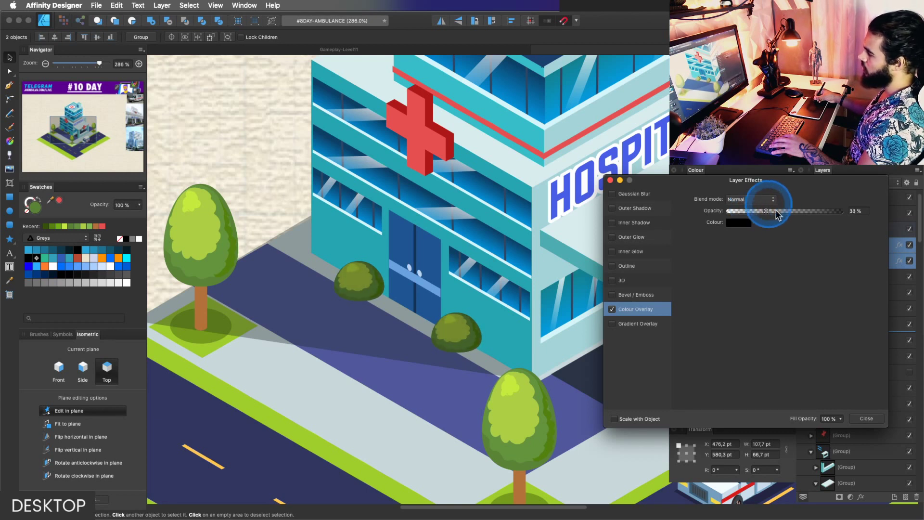
left_click(614, 311)
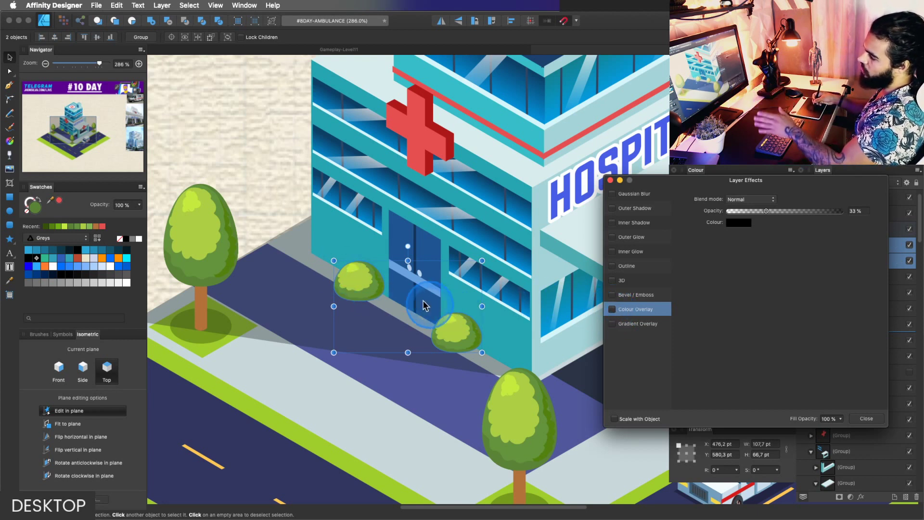
left_click(429, 342)
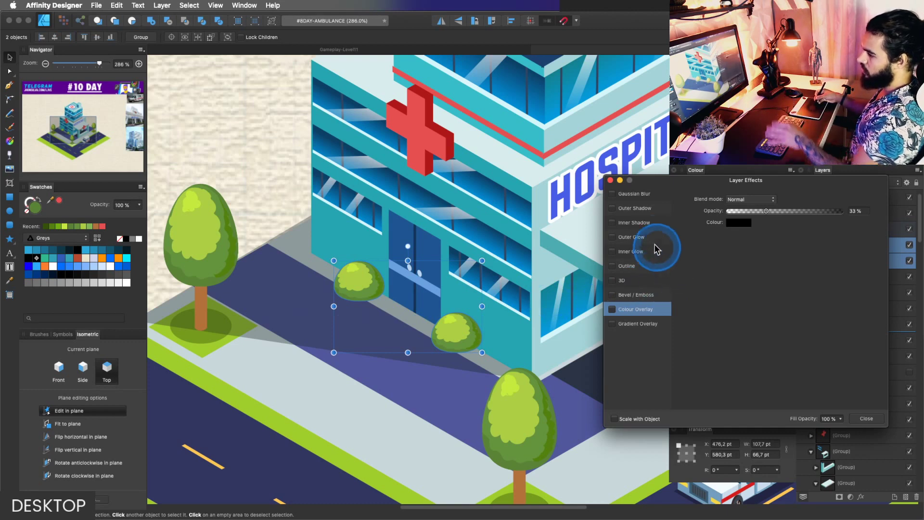
left_click(612, 309)
left_click(866, 418)
Examine how the darkened bushes look beside the doors, both close up and within the whole hospital scene.
key("z")
left_click_drag(488, 298, 394, 346)
key("space")
left_click_drag(458, 353, 369, 332)
left_click_drag(418, 302, 450, 318)
key("space")
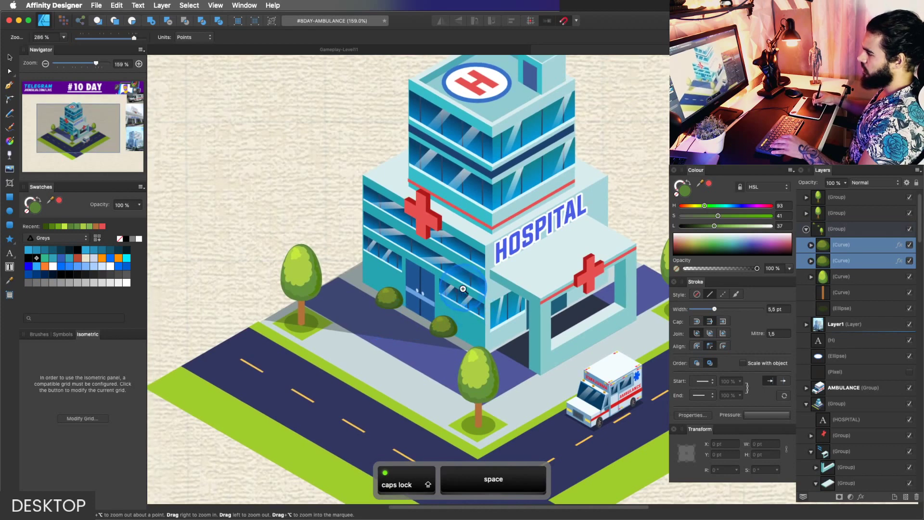
left_click_drag(445, 313, 468, 318)
key("z")
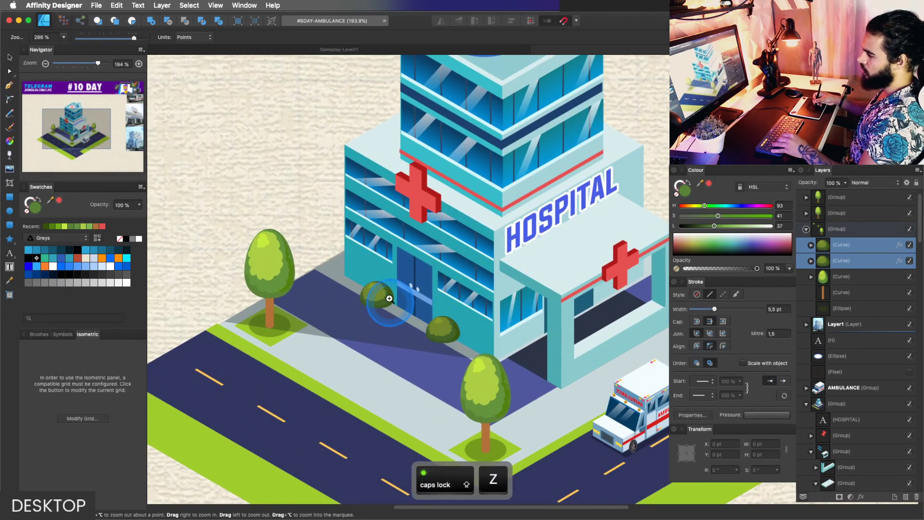
left_click_drag(377, 295, 386, 296)
key("v")
left_click(380, 294)
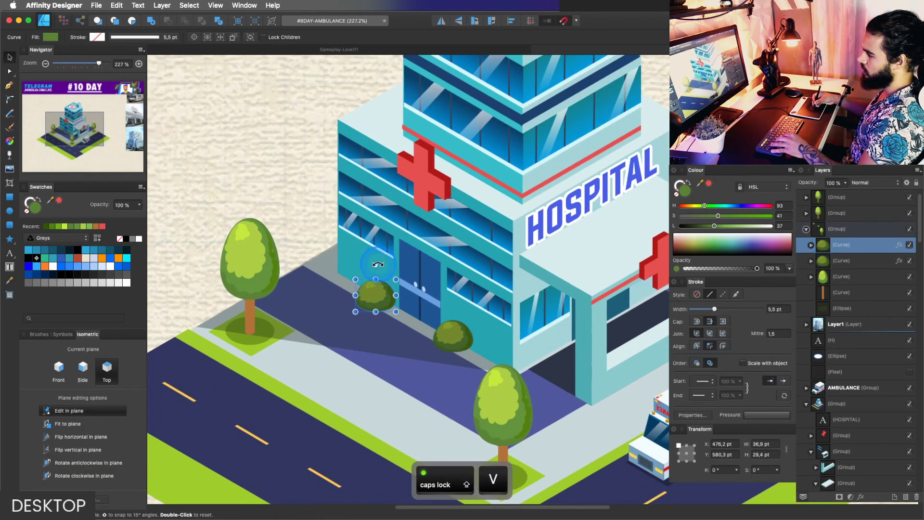
key("z")
left_click_drag(388, 290, 367, 308)
key("space")
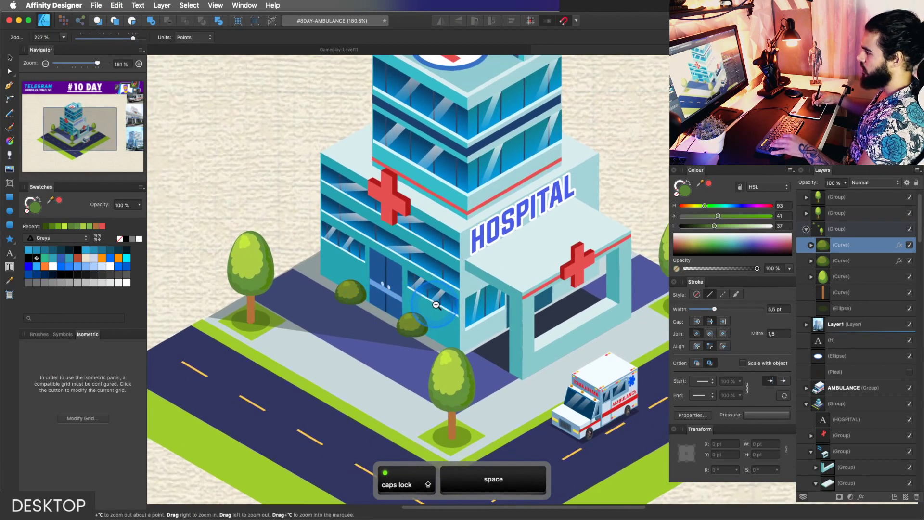
left_click_drag(437, 304, 412, 332)
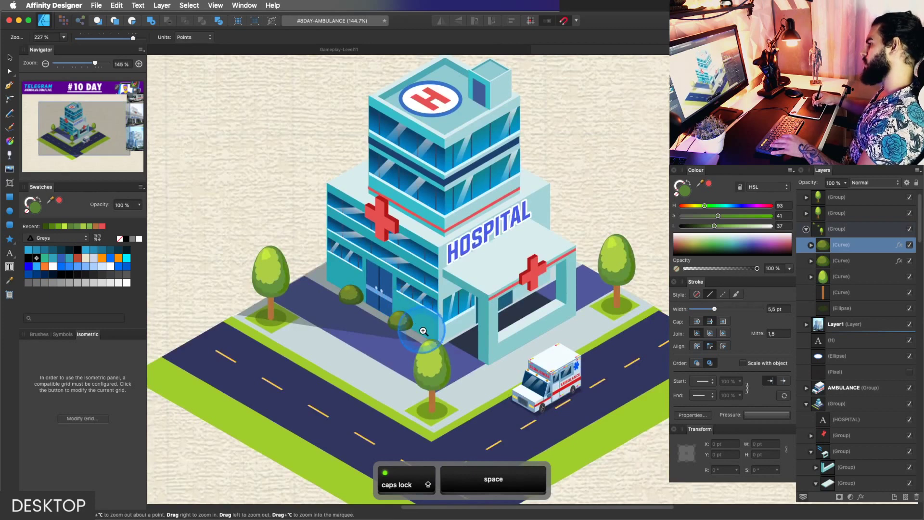
key("space")
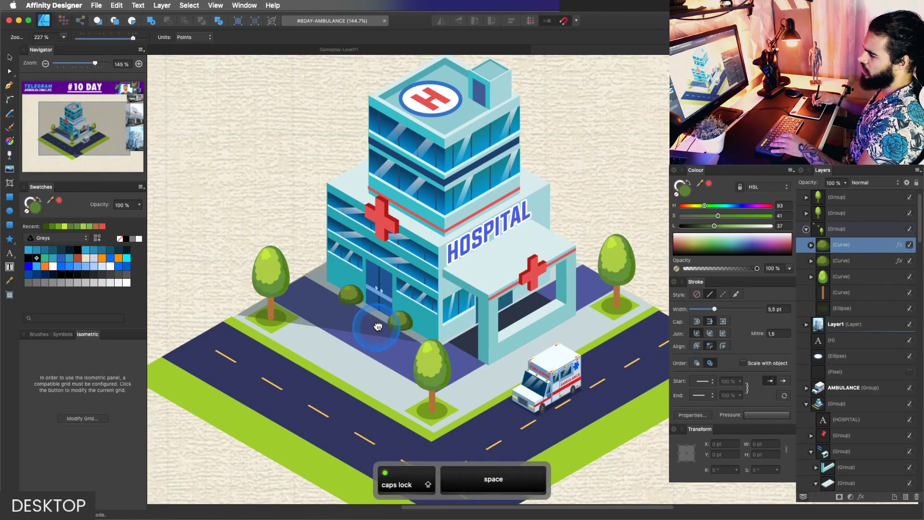
left_click_drag(371, 339, 468, 311)
Shrink both entrance bushes, the front one to about 30 by 23 pt, and shift the rear bush closer to the doors.
left_click(836, 261)
key("v")
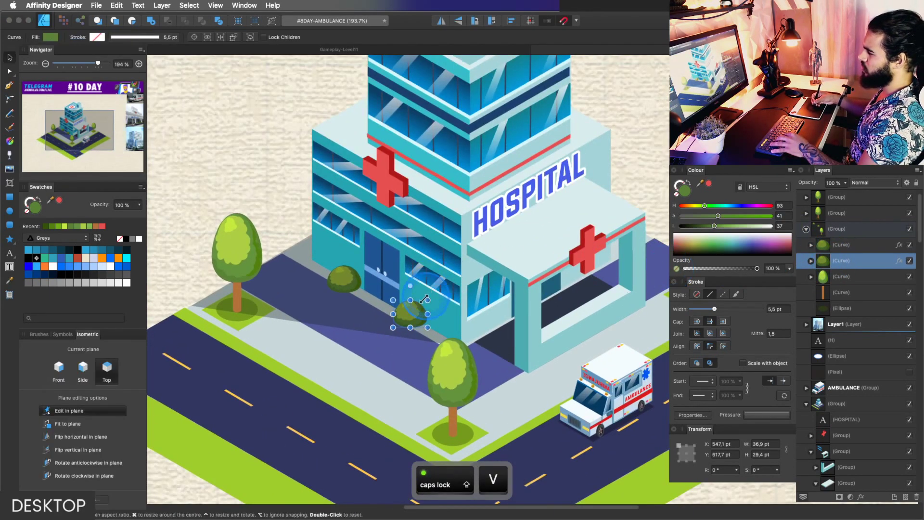
key("z")
left_click_drag(413, 314, 426, 317)
key("v")
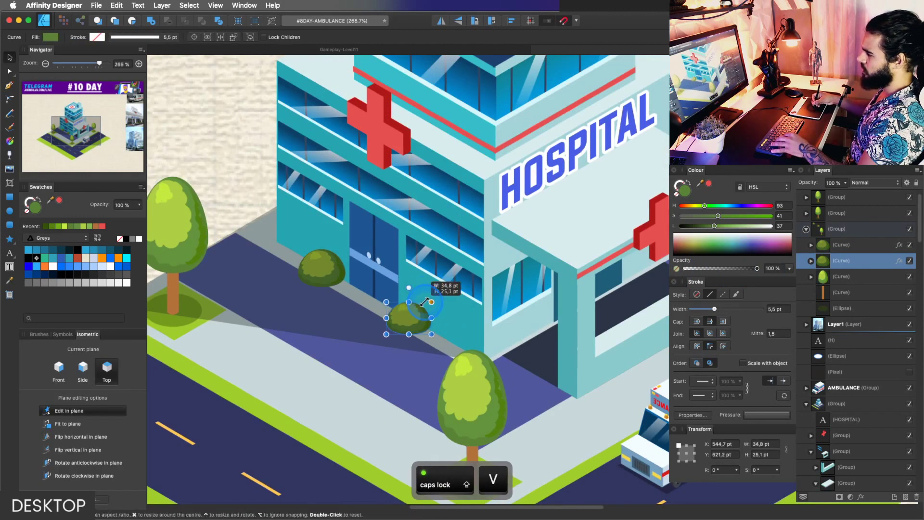
left_click(318, 267)
left_click_drag(341, 256, 337, 253)
left_click_drag(328, 276, 337, 272)
left_click(413, 317)
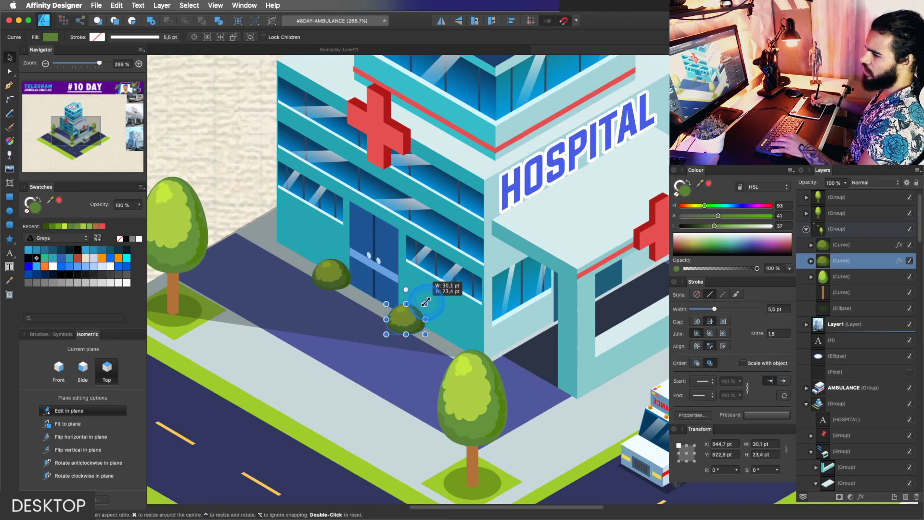
Lighten the blue horizontal band across the entrance doors by setting its fill lightness to 75.
key("z")
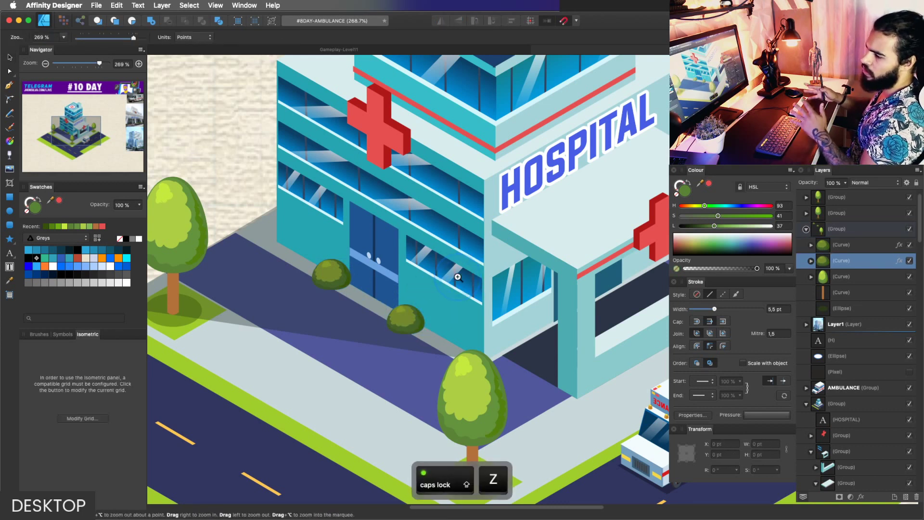
key("v")
left_click(385, 273, "super")
key("z")
left_click_drag(399, 270, 423, 266)
key("v")
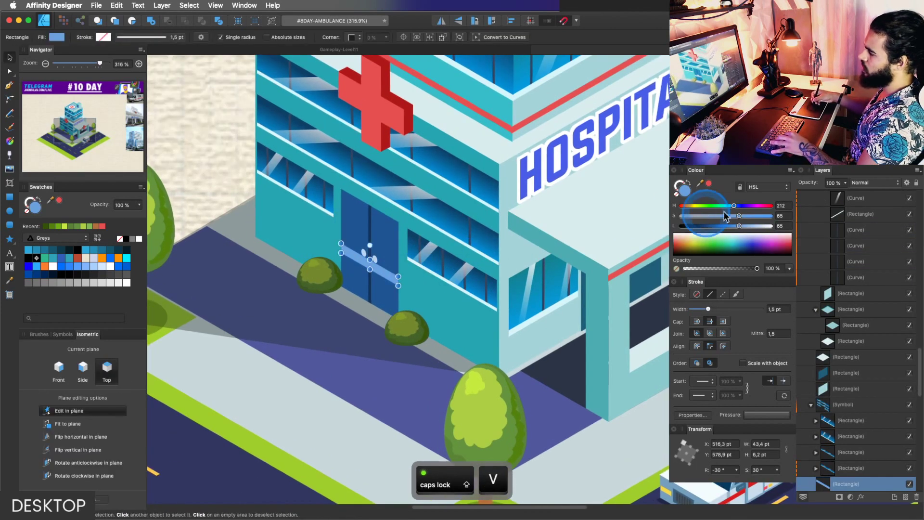
left_click(747, 226)
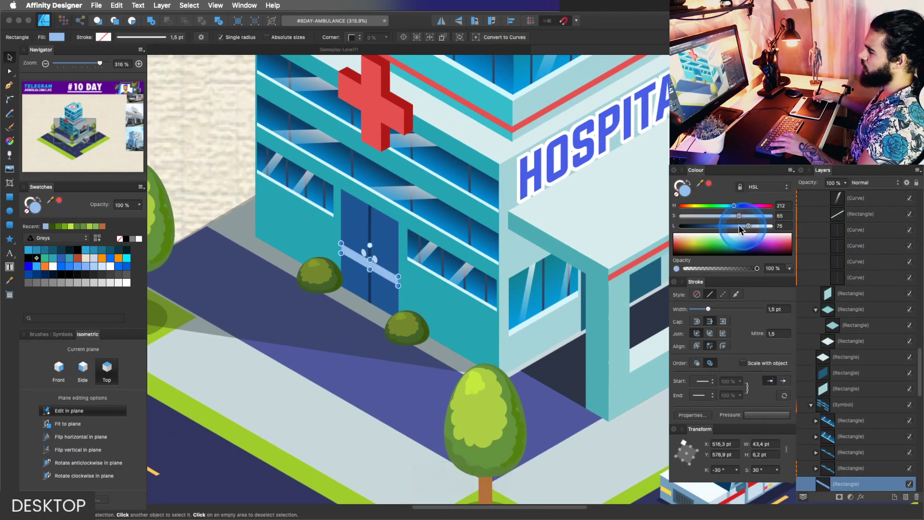
Enlarge the light front face of the canopy's nearest pillar to about 17.1 by 90 pt.
key("z")
scroll(598, 231, "down", 3)
left_click_drag(523, 254, 501, 259)
scroll(489, 257, "down", 3)
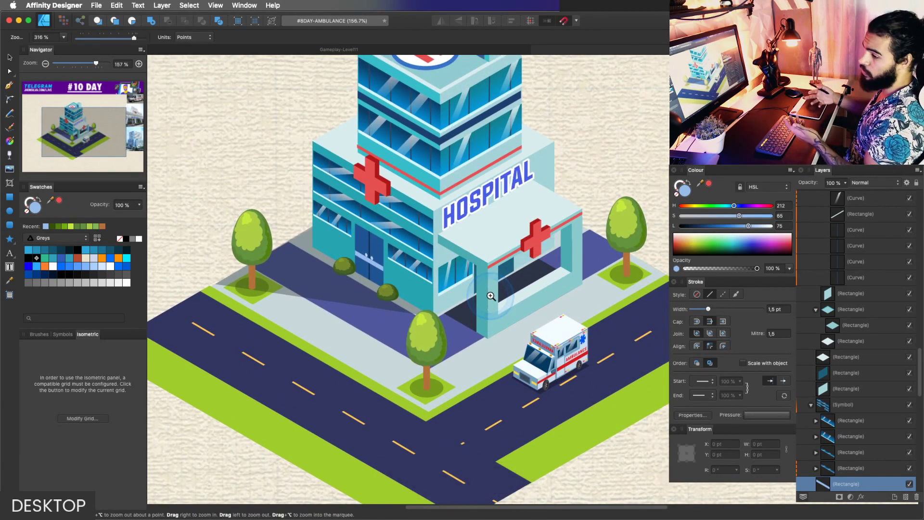
left_click_drag(492, 285, 514, 279)
key("v")
left_click(490, 333, "super")
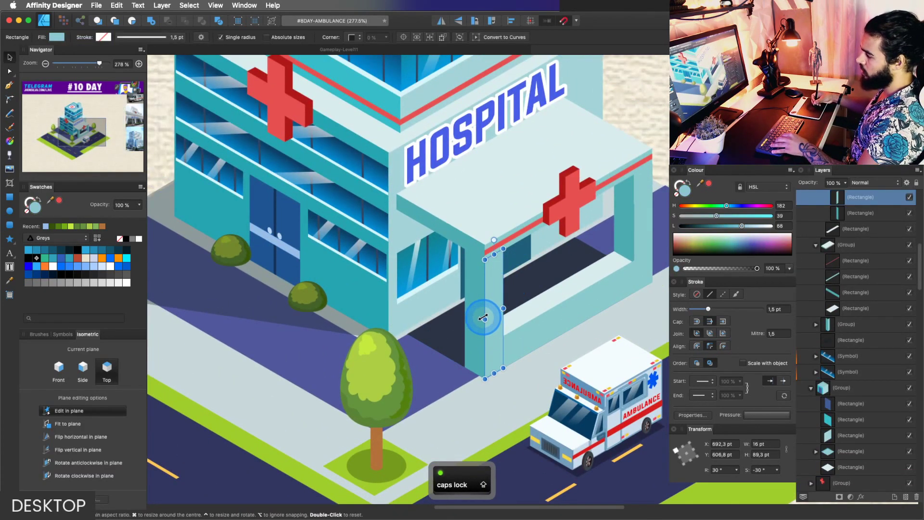
left_click(495, 254)
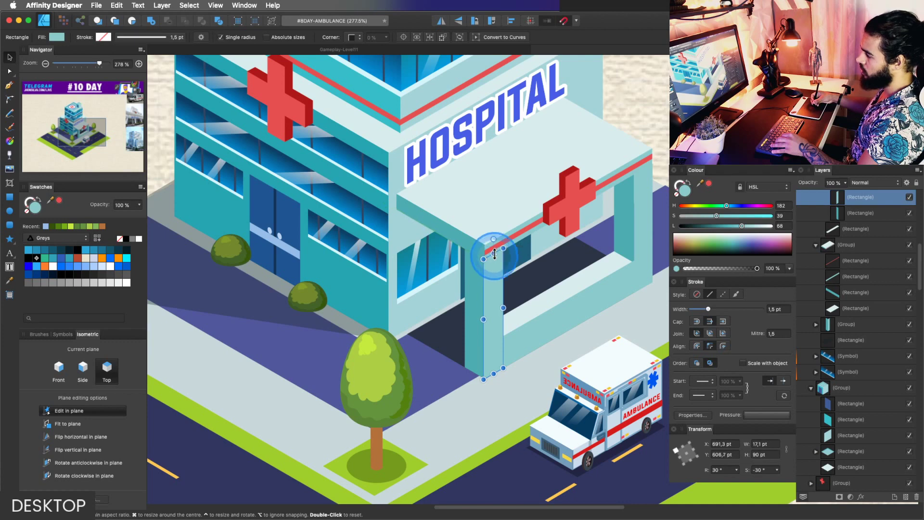
Review the whole illustration with the interface panels hidden and save the document.
key("z")
left_click_drag(614, 209, 490, 263)
key("space")
left_click_drag(567, 237, 520, 318)
key("Tab")
key("space")
key("z")
left_click_drag(544, 268, 518, 307)
key("space")
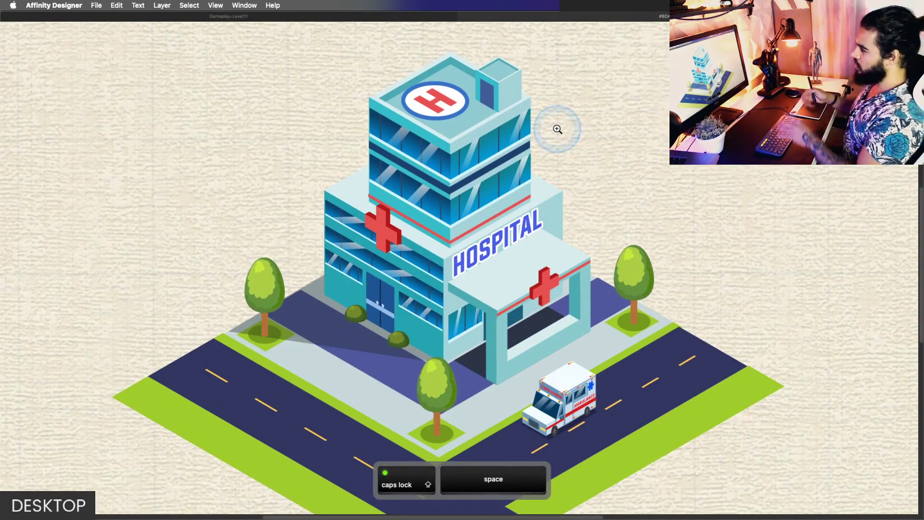
key("space")
left_click_drag(606, 245, 602, 235)
key("super+s")
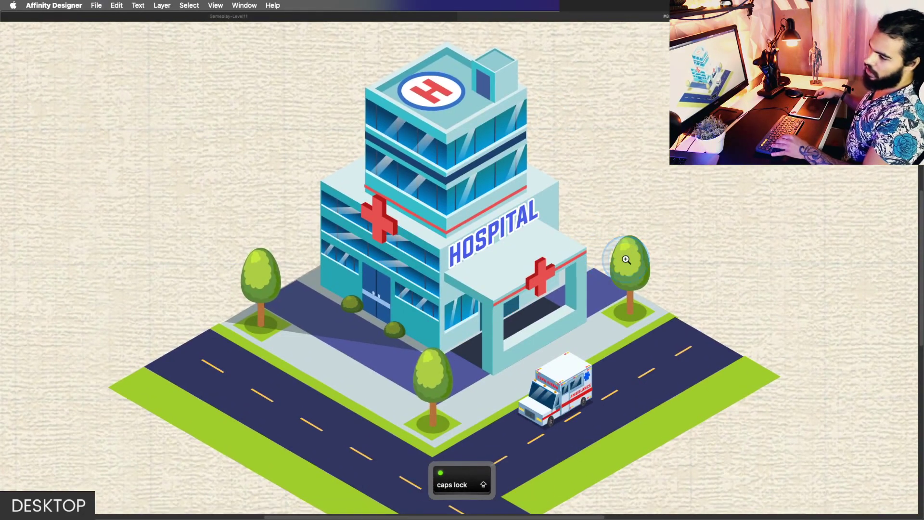
Move the ambulance group from the road to the hospital's canopy and show the interface panels again.
key("v")
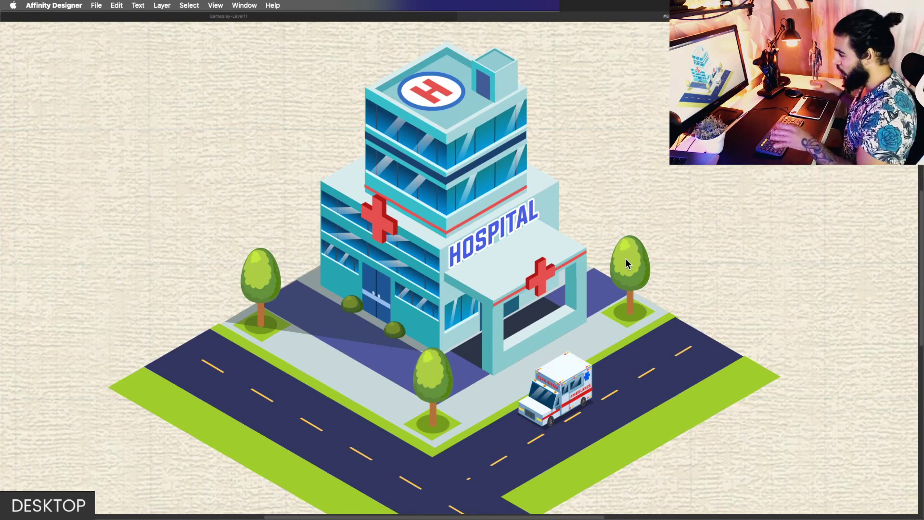
scroll(551, 332, "down", 5)
key("v")
left_click(551, 332)
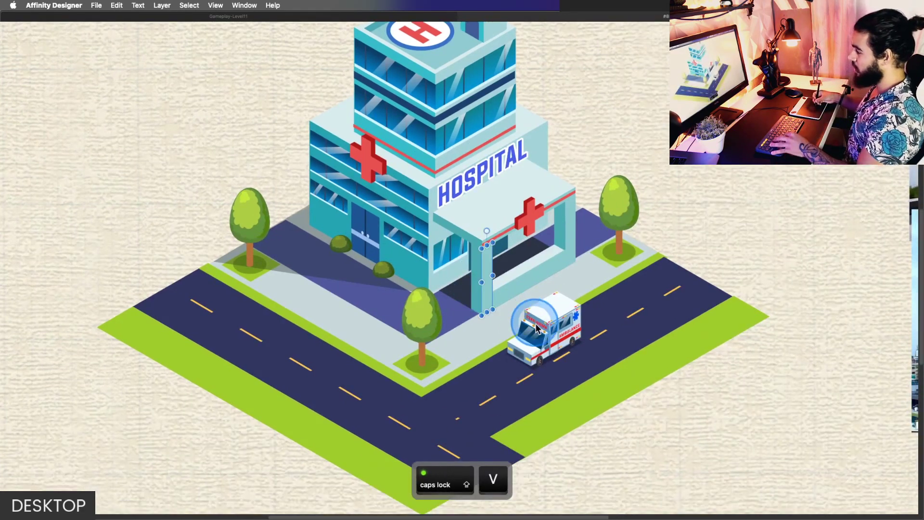
left_click_drag(551, 332, 522, 220)
key("Tab")
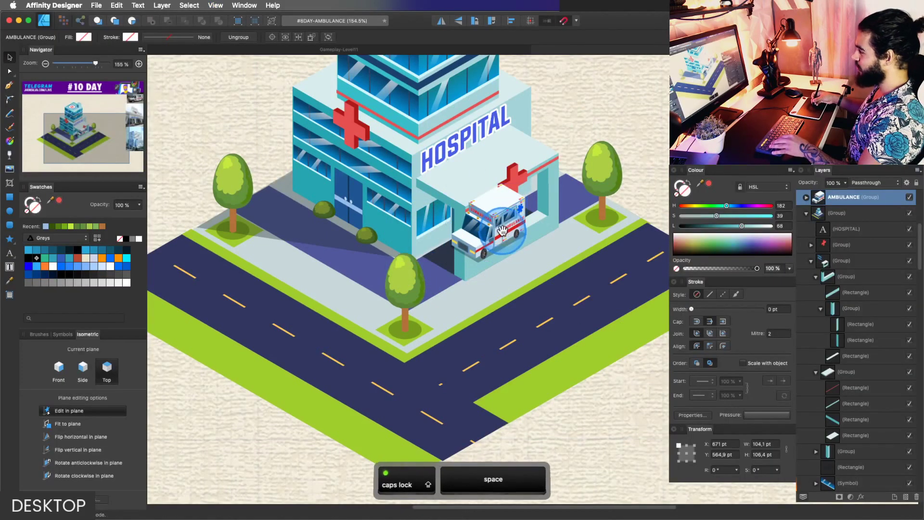
Reorder the ambulance group behind the canopy's front frame and pillars, and nudge it deeper under the canopy.
left_click(817, 277)
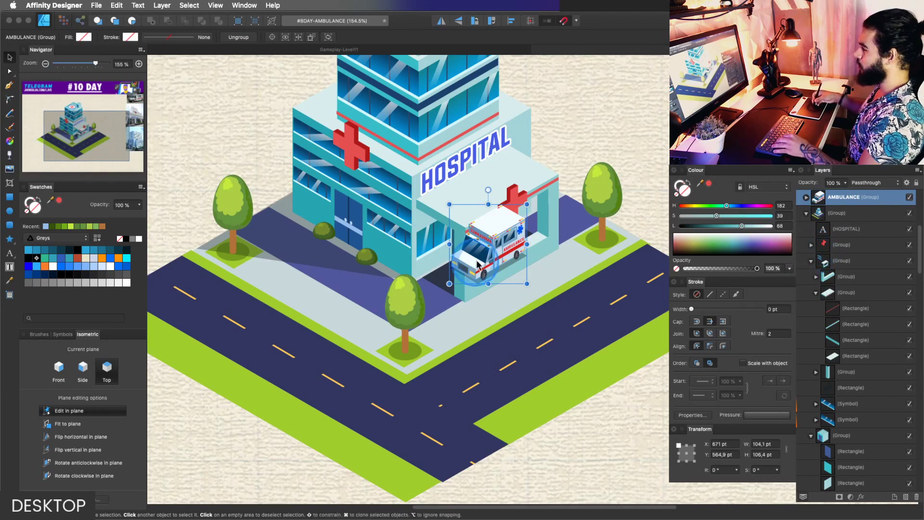
left_click_drag(831, 206, 827, 283)
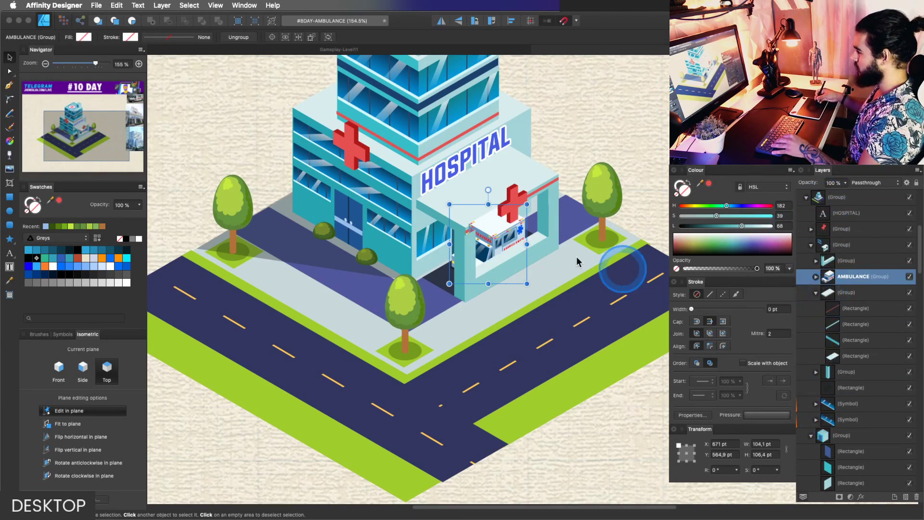
mouse_move(496, 252)
left_mouse_down()
mouse_move(515, 236)
mouse_move(509, 243)
left_mouse_up()
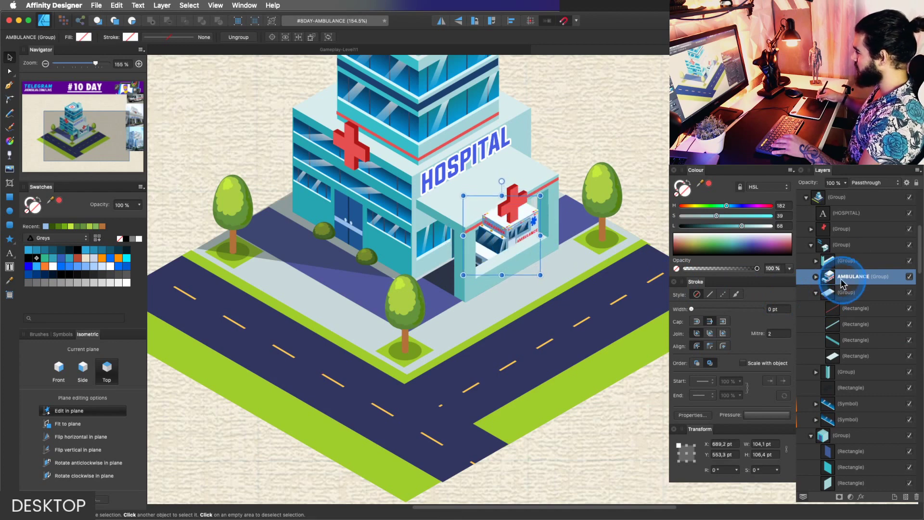
left_click(817, 292)
left_click_drag(829, 282, 827, 317)
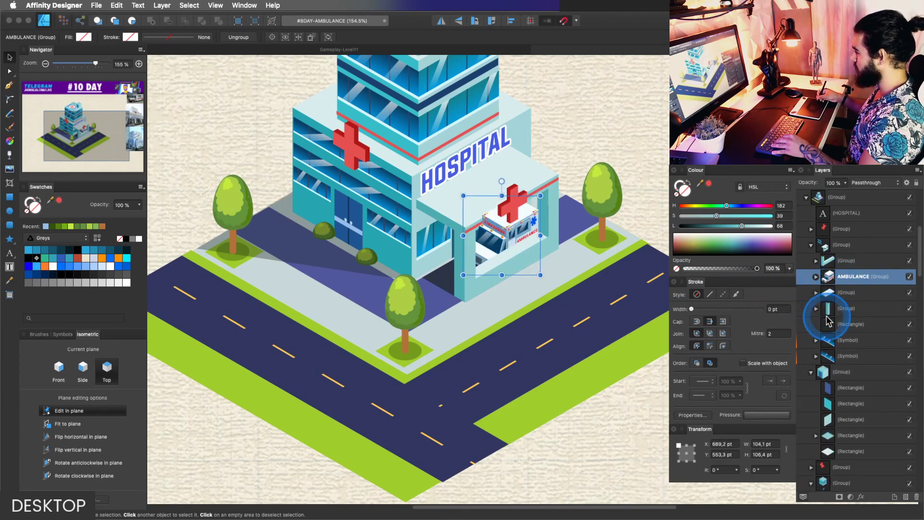
Place a horizontally mirrored copy of the ambulance on the road beside the left tree.
left_click_drag(513, 244, 233, 294)
key("Caps_Lock")
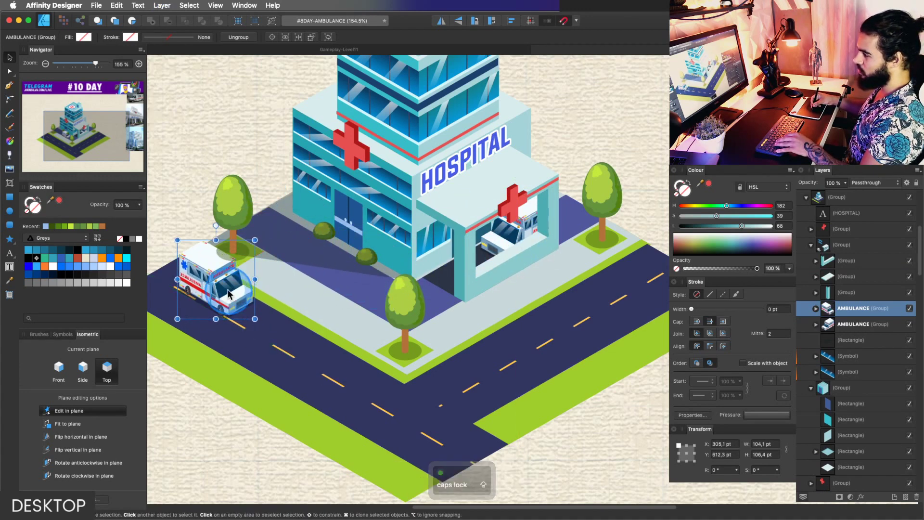
key("z")
key("space")
left_click_drag(361, 261, 397, 277)
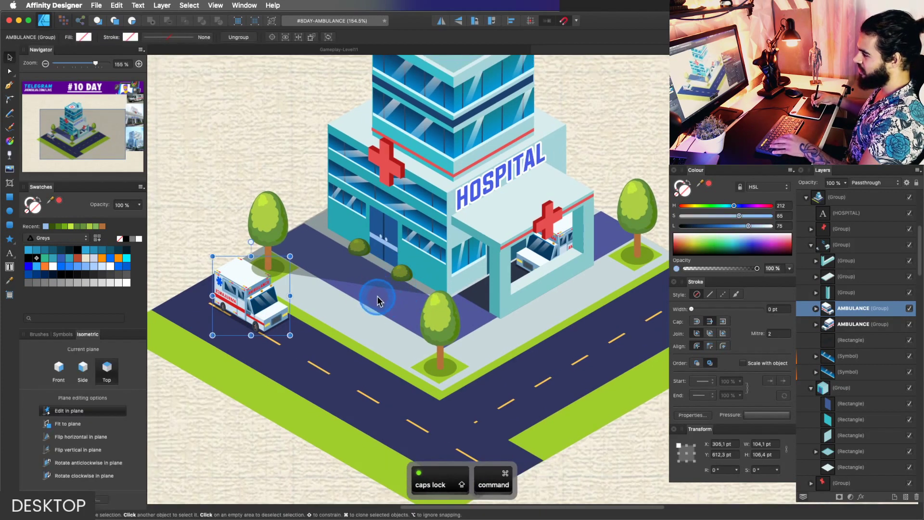
Examine the road ambulance, the entrance area and the canopy up close.
left_click(378, 299, "super")
mouse_move(356, 303)
left_mouse_down()
mouse_move(332, 308)
mouse_move(344, 301)
left_mouse_up()
key("z")
left_click(333, 279)
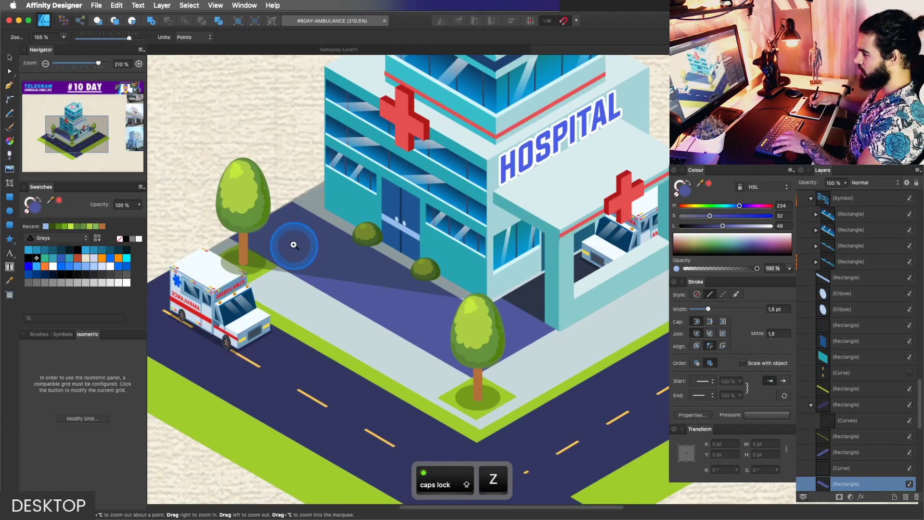
left_click_drag(413, 311, 407, 329)
left_click_drag(510, 318, 459, 312)
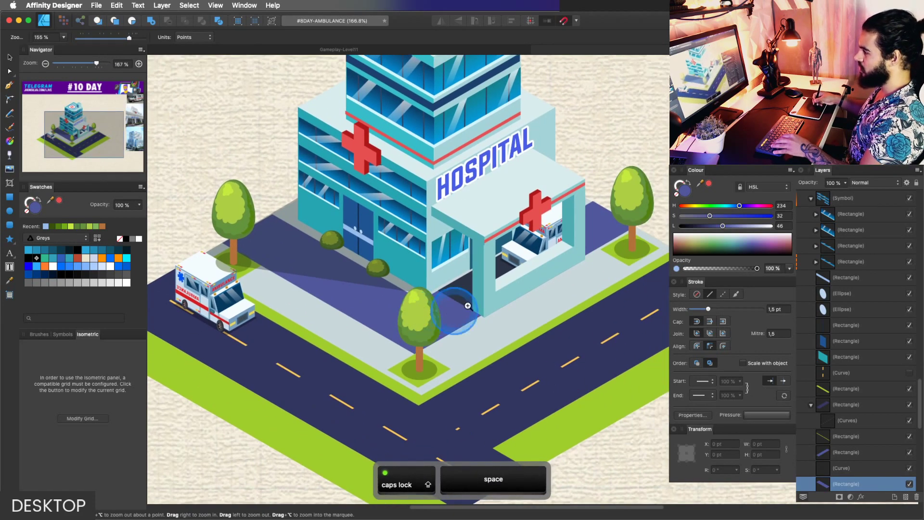
left_click_drag(518, 263, 450, 274)
left_click_drag(484, 303, 467, 298)
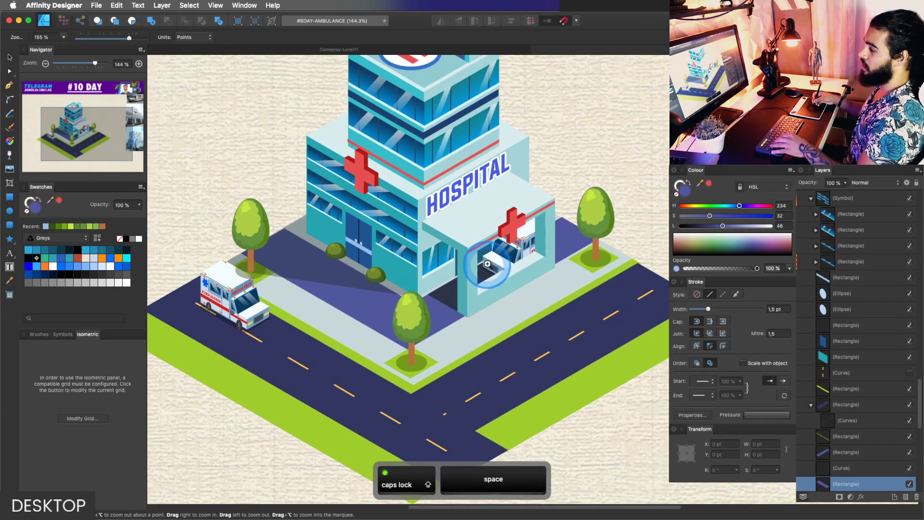
Shift the HOSPITAL lettering slightly higher on the wall above the canopy and save the document.
left_click_drag(461, 224, 496, 240)
left_click(488, 166, "super")
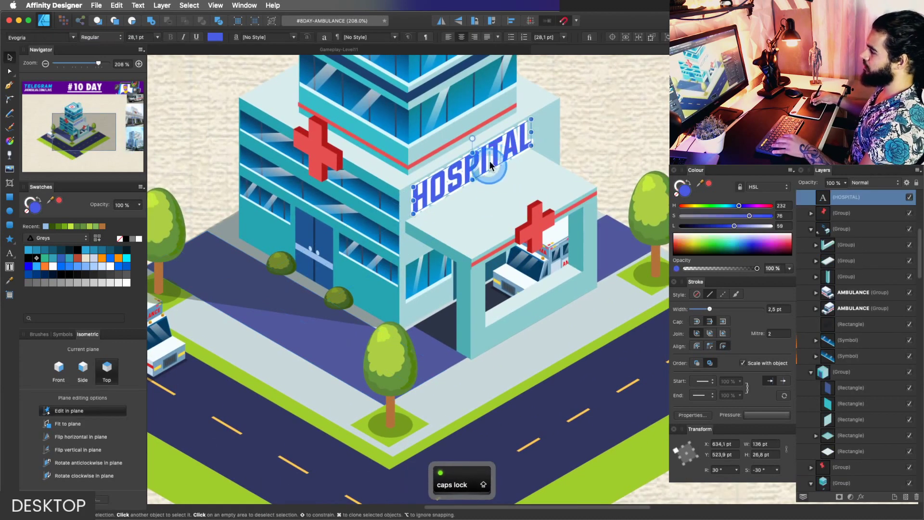
left_click_drag(490, 162, 466, 267)
key("z")
key("space")
key("super+s")
key("space")
key("v")
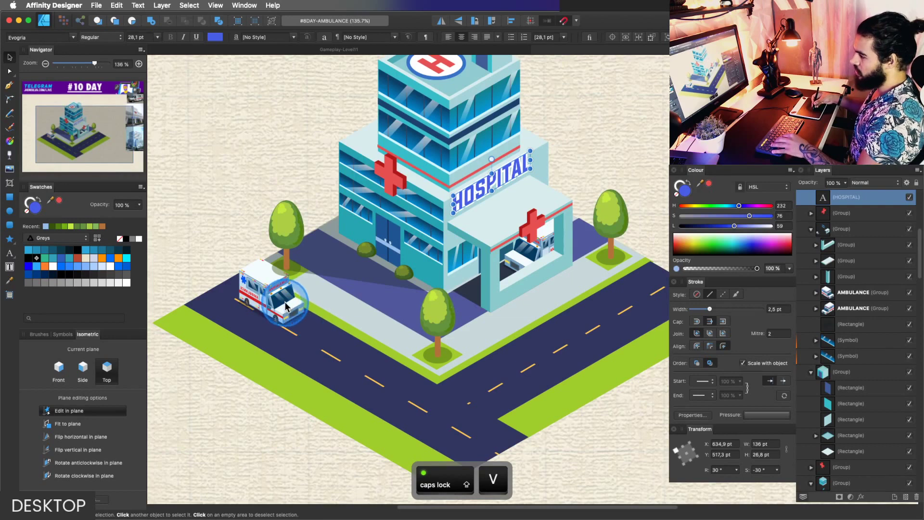
Check the road ambulance and the full hospital scene with the interface panels hidden, and restore the panels.
left_click(286, 306)
double_click(283, 307)
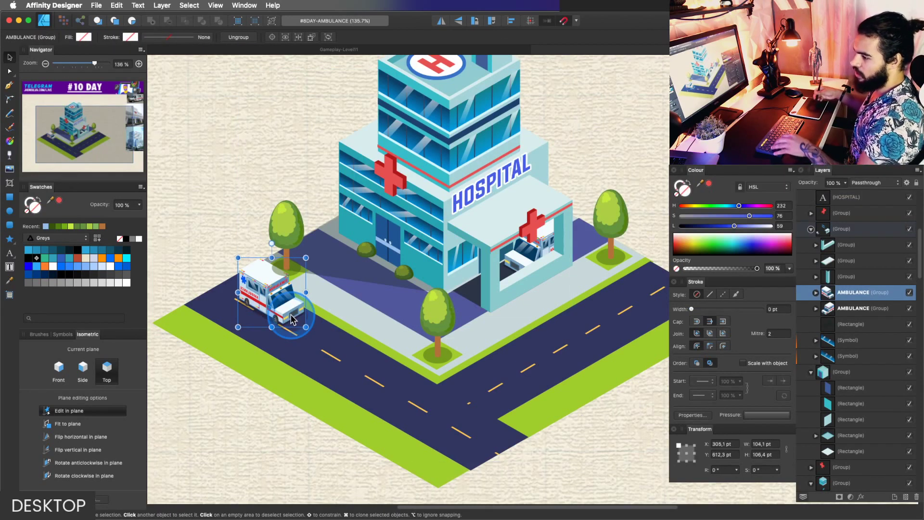
scroll(481, 316, "up", 3)
key("Caps_Lock")
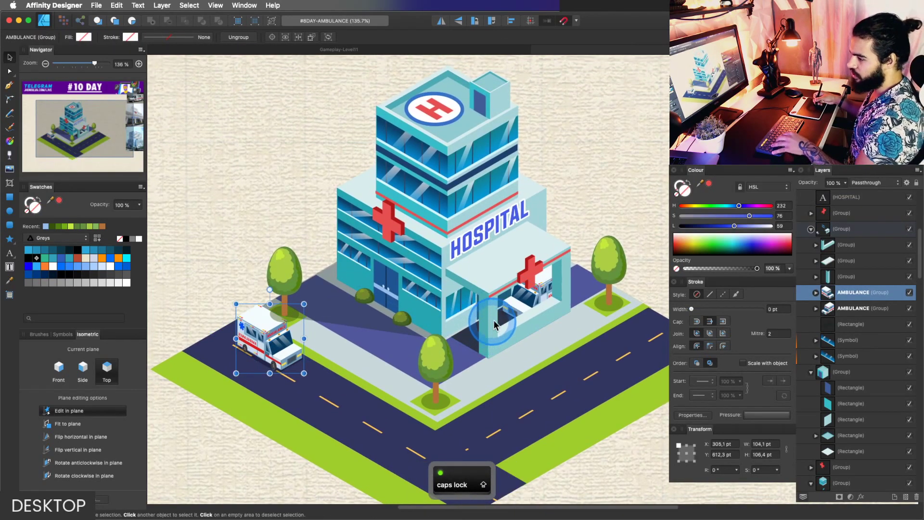
key("space")
mouse_move(494, 325)
left_mouse_down()
mouse_move(497, 337)
mouse_move(498, 327)
left_mouse_up()
key("Tab")
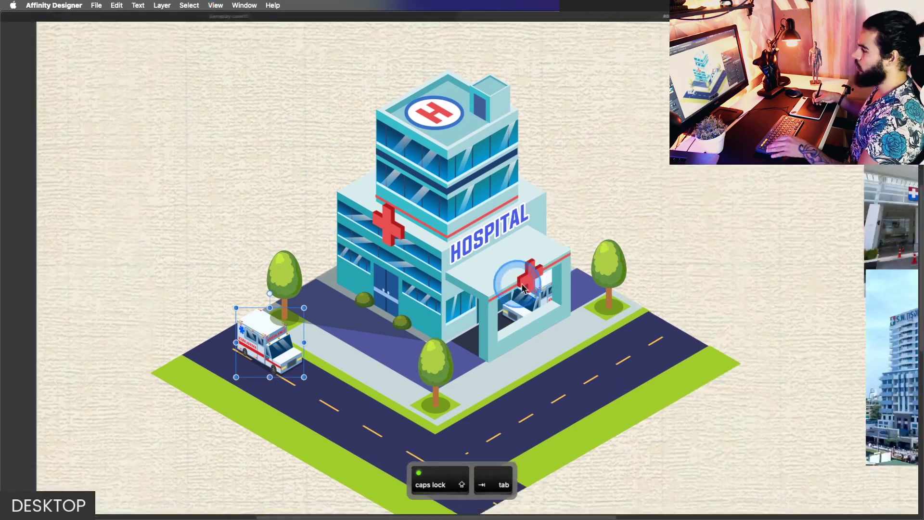
key("z")
key("Tab")
left_click_drag(572, 289, 431, 304)
Compare the illustration with the reference photos of the ambulance and the hospital buildings.
key("space")
left_click_drag(578, 328, 293, 303)
left_click_drag(512, 303, 594, 315)
key("space")
left_click_drag(594, 314, 558, 339)
left_click_drag(554, 218, 537, 395)
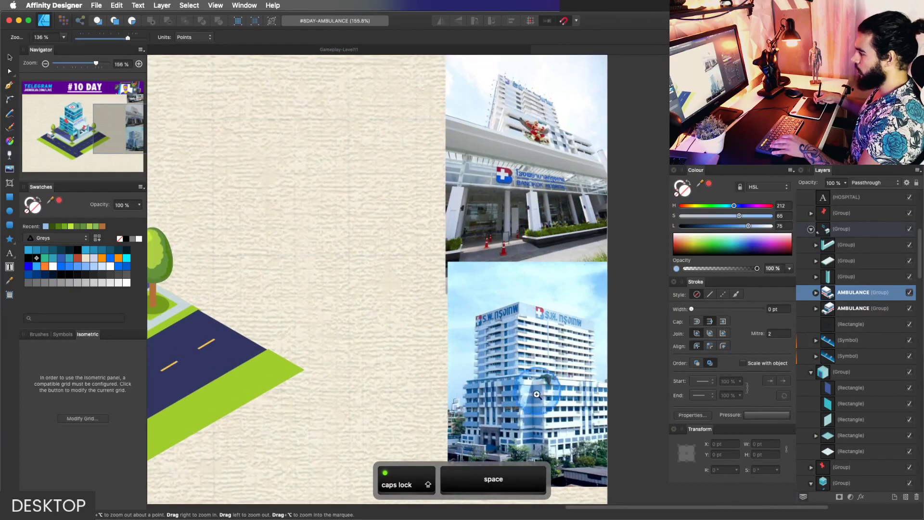
left_click_drag(534, 231, 550, 289)
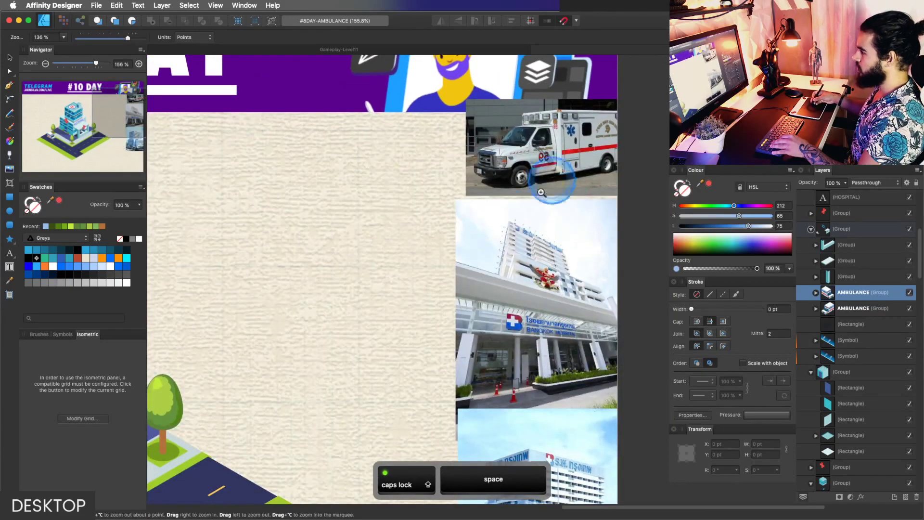
left_click_drag(283, 333, 505, 245)
left_click_drag(312, 315, 596, 273)
left_click_drag(510, 337, 460, 333)
scroll(500, 332, "down", 3)
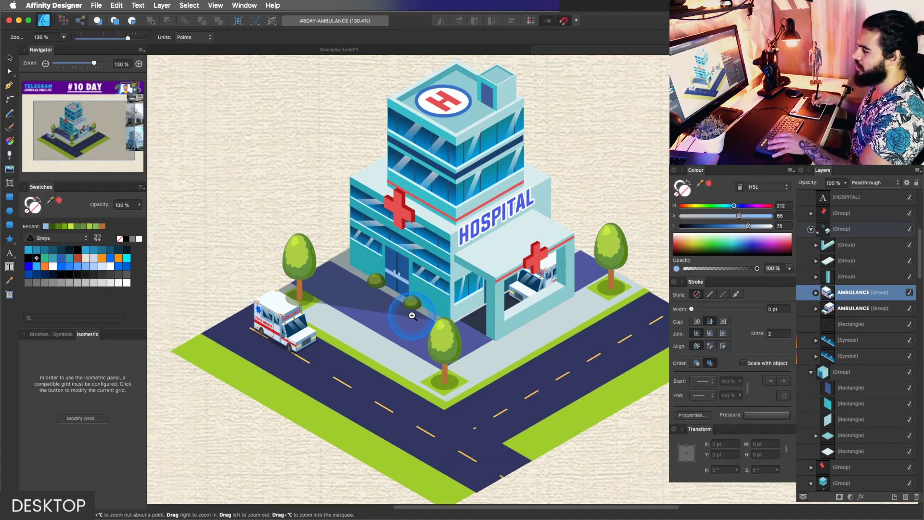
left_click_drag(412, 316, 411, 344)
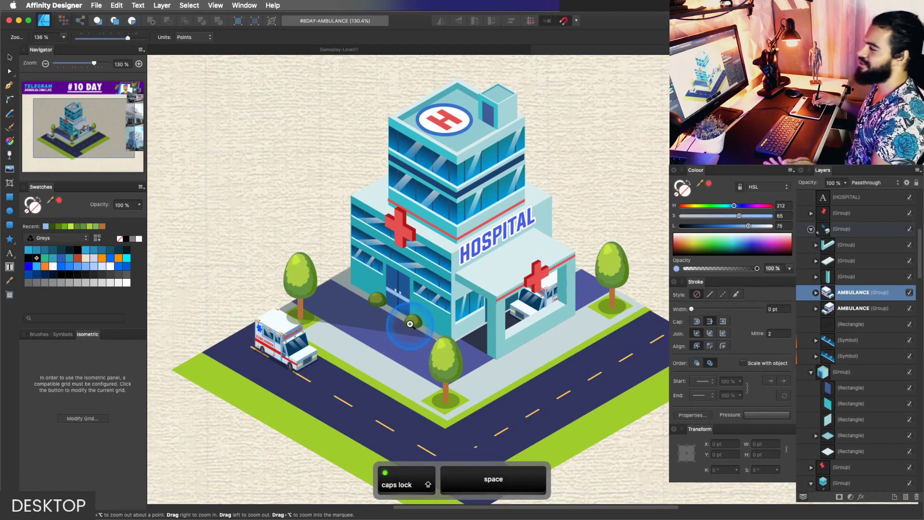
Move the left tree's shadow ellipse out of its group to just below the helipad's white ellipse in the layer order.
key("v")
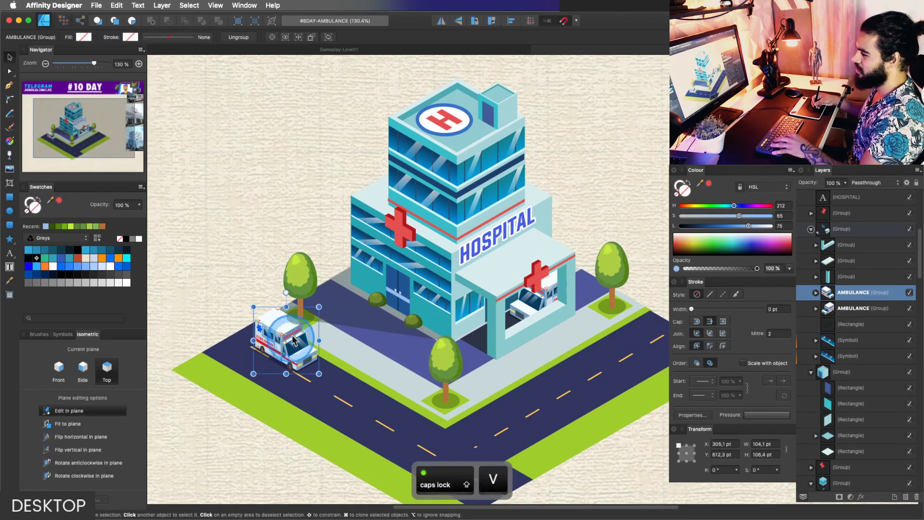
left_click(302, 324)
key("z")
left_click_drag(290, 324, 318, 320)
key("v")
left_click(316, 321, "super")
key("z")
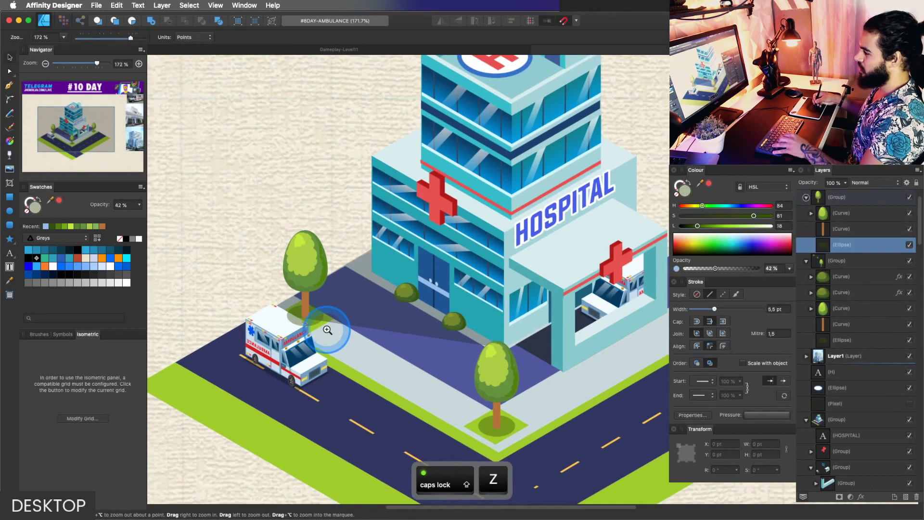
left_click_drag(818, 345, 813, 398)
key("z")
key("z")
left_click_drag(337, 341, 330, 339)
Move the road ambulance back along the road, away from the left tree, to about X 273 pt, Y 595 pt.
key("v")
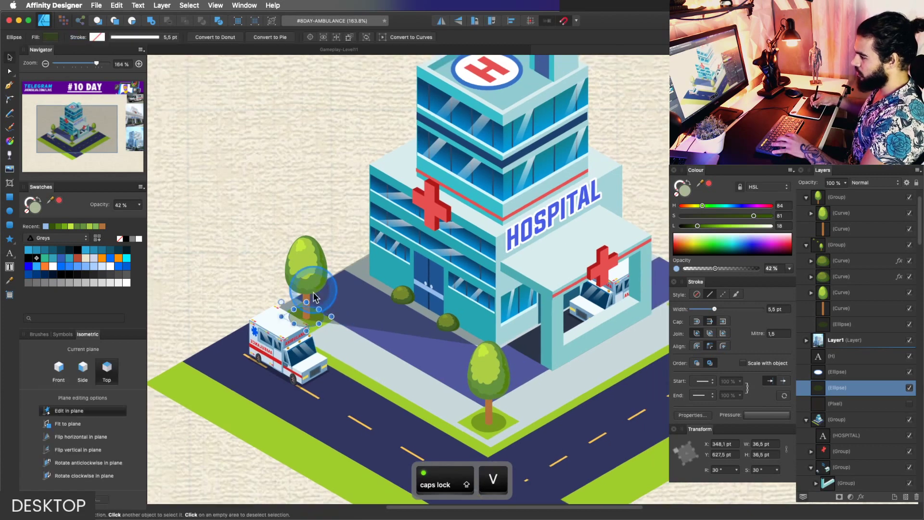
key("space")
left_click_drag(313, 293, 329, 274)
left_click(315, 339)
double_click(316, 339)
left_click_drag(316, 339, 286, 322)
double_click(311, 336)
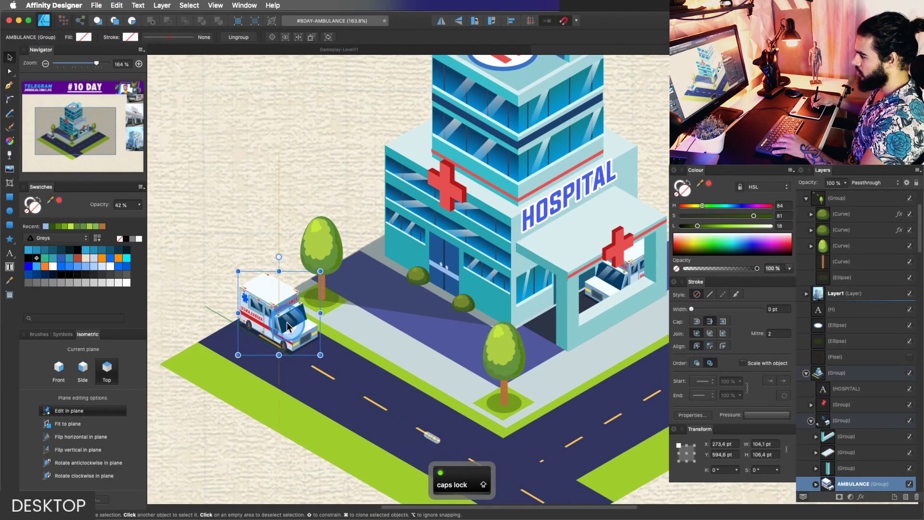
Review the repositioned ambulance within the whole illustration and save the document.
key("z")
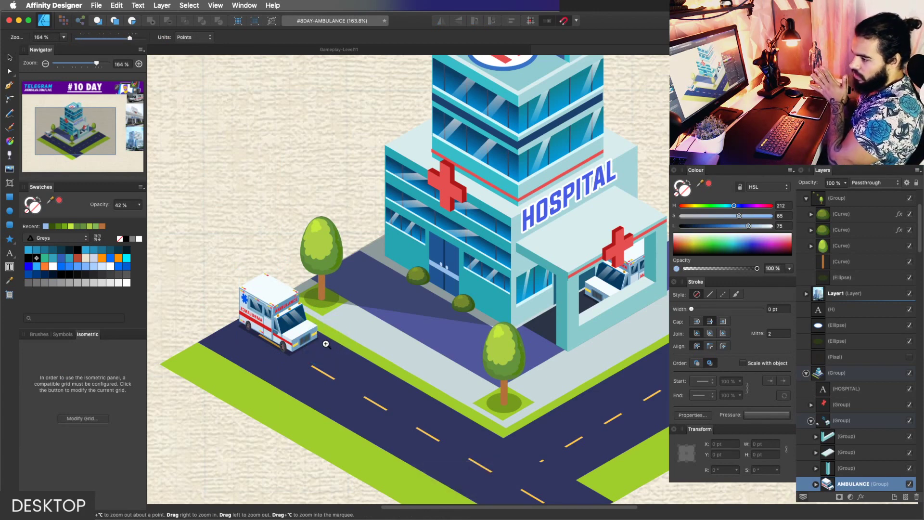
key("space")
left_click_drag(504, 310, 470, 297)
key("z")
left_click_drag(468, 298, 453, 287)
key("space")
key("z")
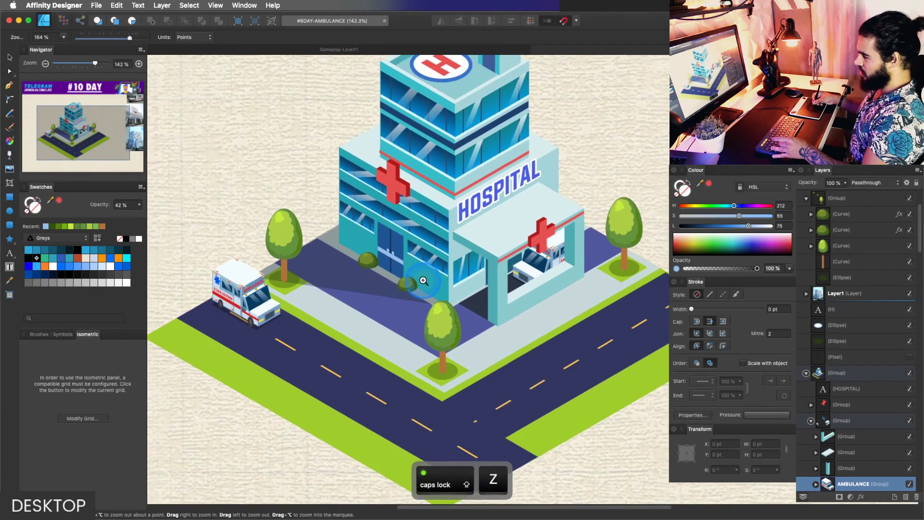
key("space")
left_click_drag(511, 185, 510, 263)
left_click_drag(429, 284, 463, 274)
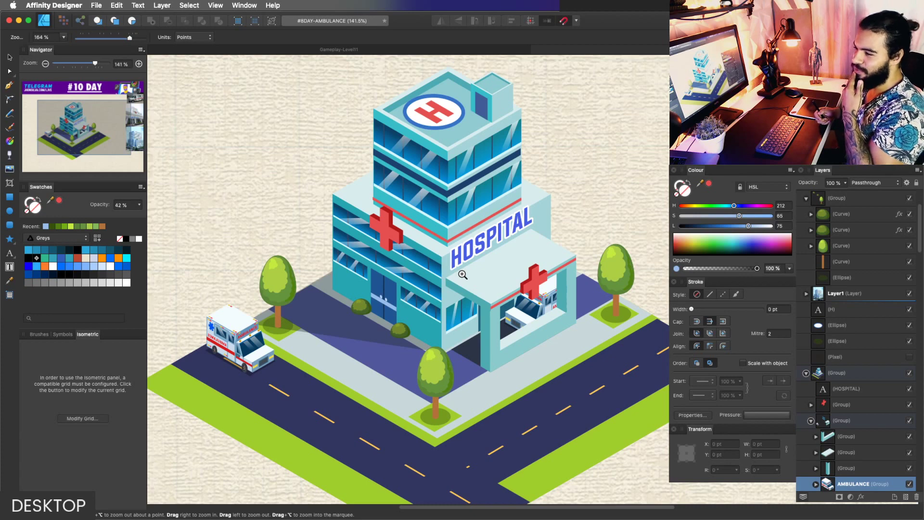
key("super+s")
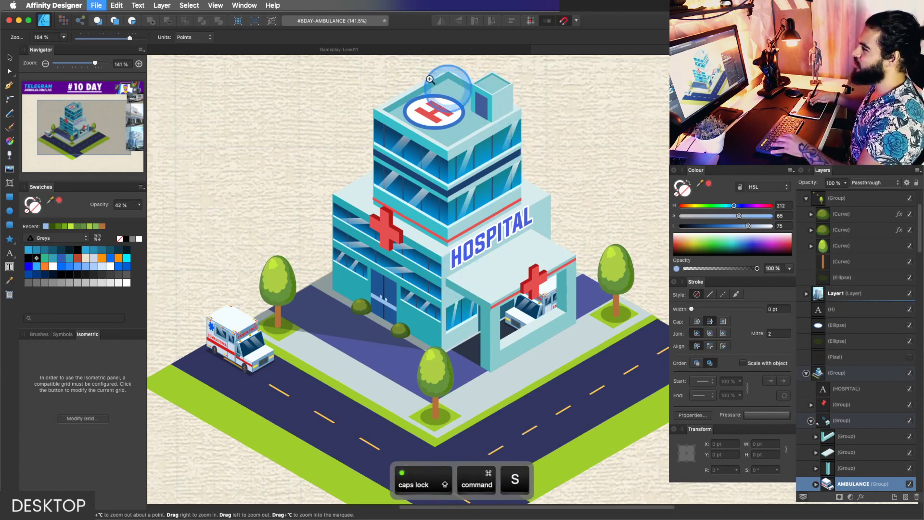
Switch to the Gameplay-Level11 document and examine its isometric living-room and office furniture.
left_click(380, 51)
left_click_drag(414, 173, 466, 241)
key("z")
left_click_drag(455, 282, 505, 279)
left_click_drag(527, 267, 454, 324)
left_click_drag(585, 216, 520, 203)
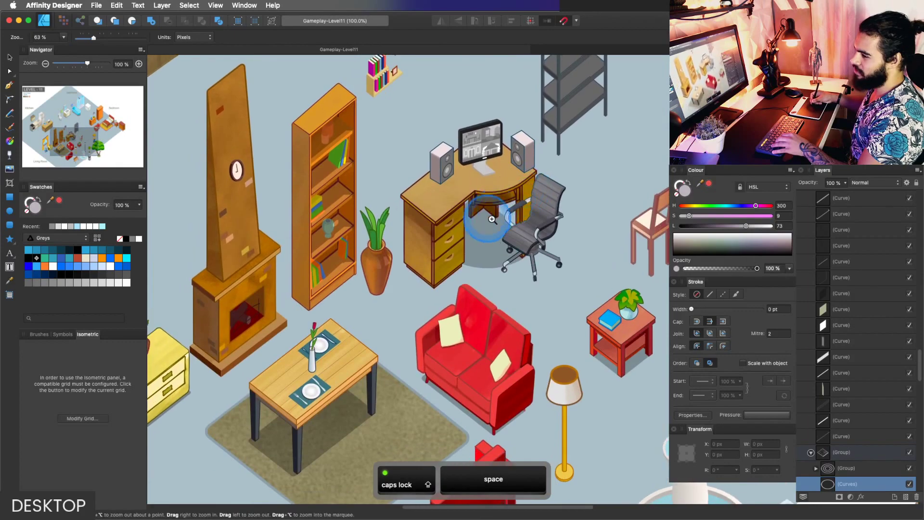
left_click_drag(489, 231, 527, 241)
left_click_drag(592, 247, 742, 191)
Look over the bathroom fixtures and the other furnished areas of the Gameplay-Level11 artwork.
scroll(463, 254, "down", 2)
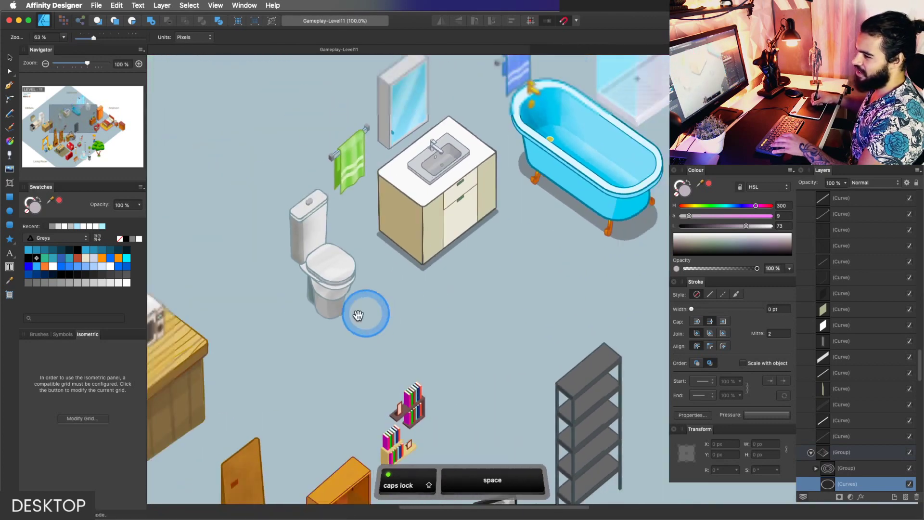
left_click_drag(368, 316, 253, 204)
left_click_drag(507, 273, 263, 249)
left_click_drag(535, 302, 472, 204)
left_click_drag(337, 290, 466, 268)
left_click_drag(308, 347, 584, 335)
left_click_drag(502, 309, 513, 360)
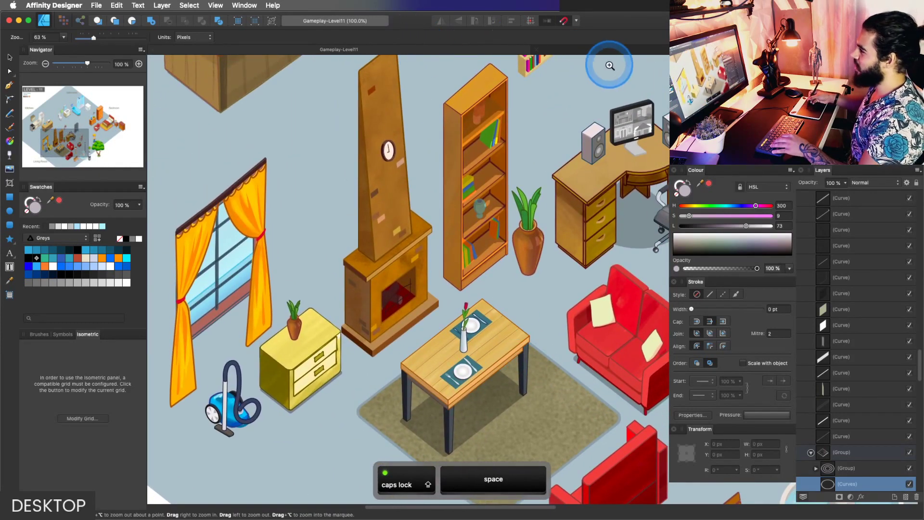
Return to the hospital document and draw a white isometric stripe about 52.6 × 13.6 pt on the road beside the front tree.
left_click(622, 49)
left_click_drag(485, 276, 464, 276)
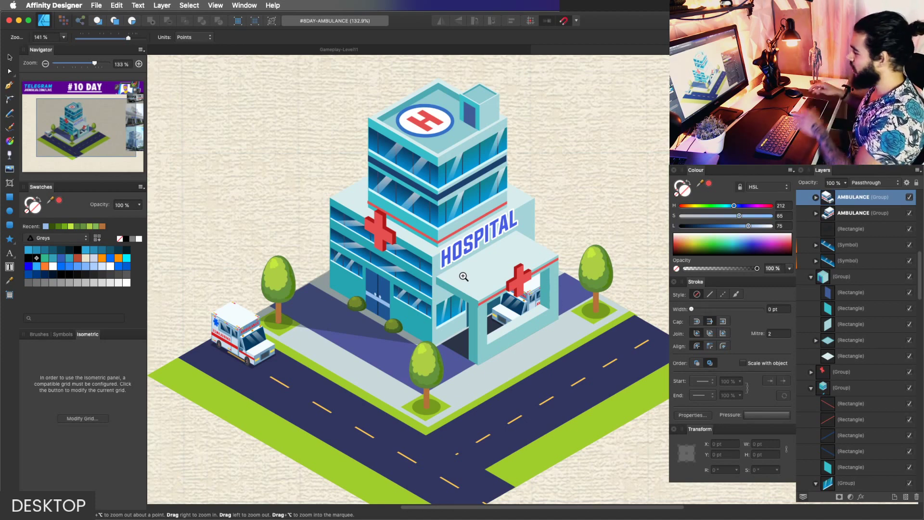
key("space")
left_click_drag(399, 392, 438, 322)
left_click_drag(342, 306, 297, 302)
left_click(16, 215)
left_click(16, 201)
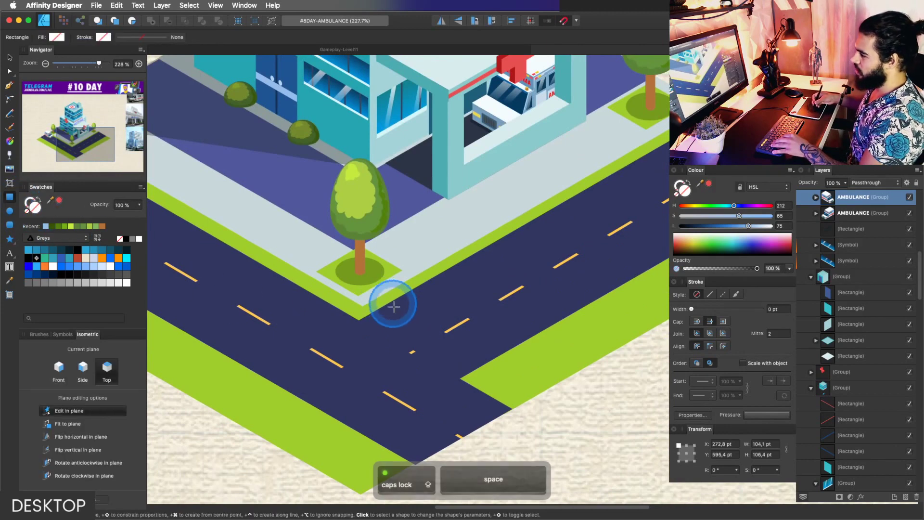
left_click_drag(385, 333, 422, 297)
left_click_drag(748, 231, 770, 226)
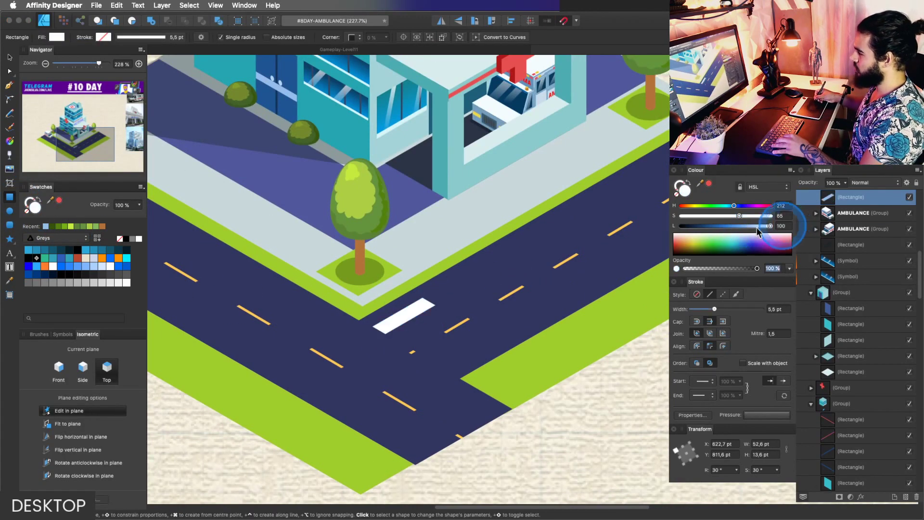
key("Caps_Lock")
Adjust the white stripe's position and duplicate it three times across the road to form a four-stripe zebra crossing.
key("v")
left_click(414, 309)
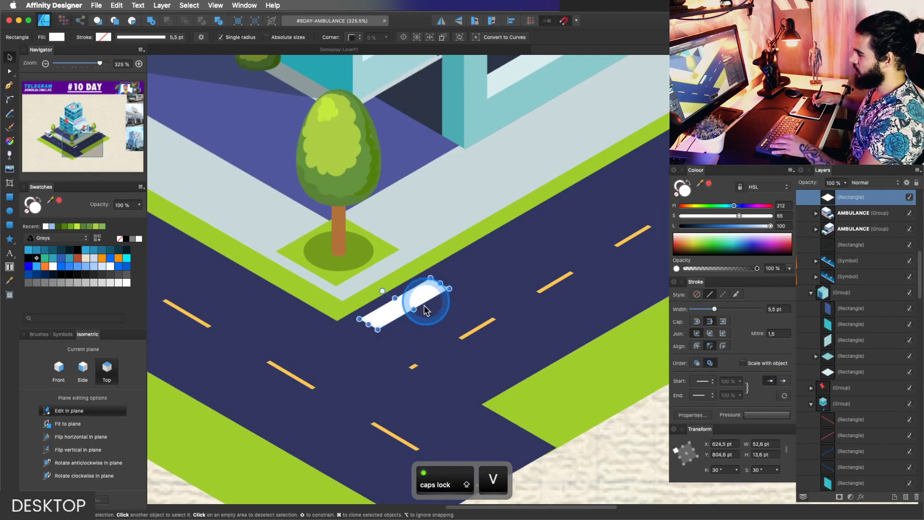
mouse_move(425, 309)
left_mouse_down()
mouse_move(518, 364)
mouse_move(332, 384)
left_mouse_up()
key("z")
key("space")
left_click_drag(474, 340, 480, 357)
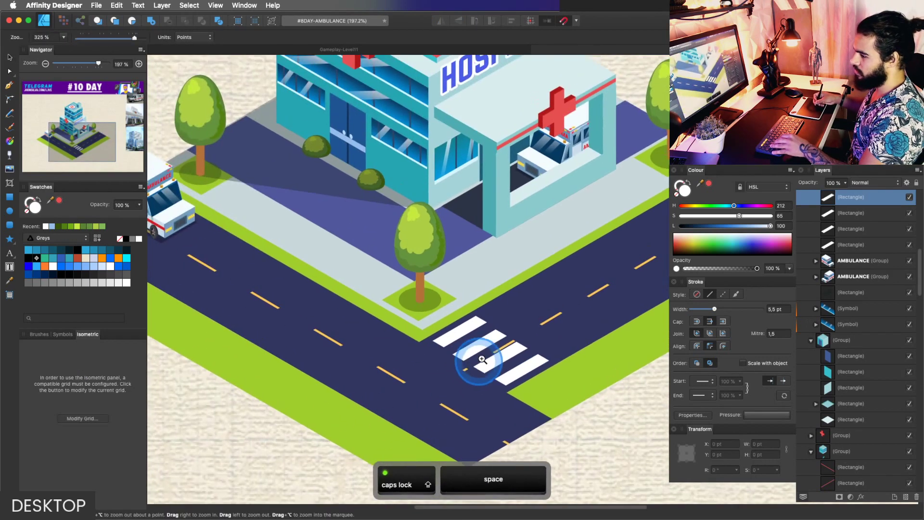
Move the road ambulance across the road toward the outer lane near the road's left end.
left_click_drag(481, 313, 426, 330)
key("v")
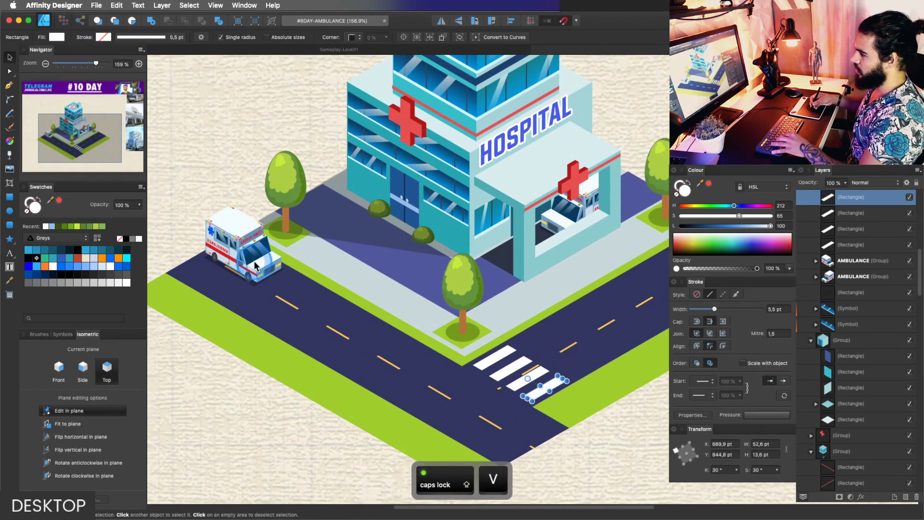
left_click(236, 278)
key("z")
key("v")
left_click_drag(276, 275, 264, 301)
key("z")
key("space")
mouse_move(264, 302)
left_mouse_down()
mouse_move(249, 287)
mouse_move(273, 291)
left_mouse_up()
key("space")
left_click_drag(273, 292, 289, 326)
key("v")
key("z")
key("space")
key("z")
key("v")
left_click(255, 306)
Review the whole hospital scene, including the zebra crossing and the ambulance on the road.
key("z")
key("space")
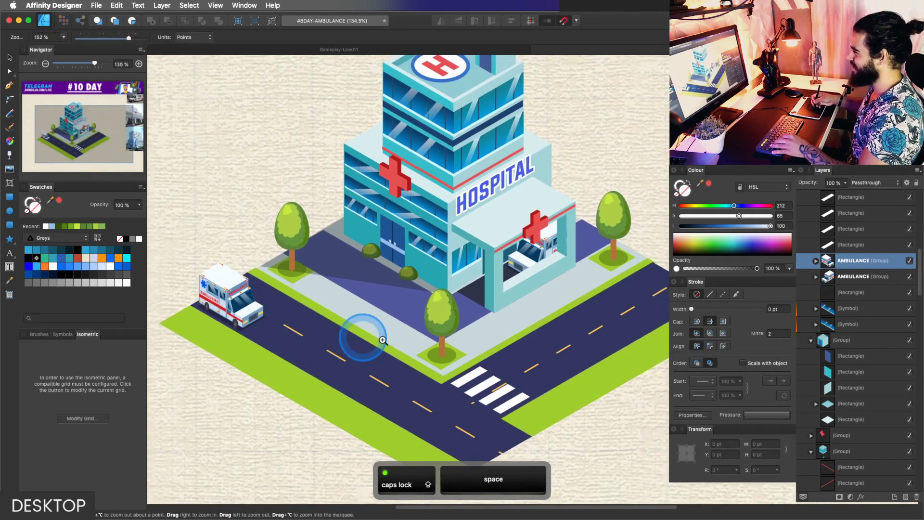
left_click_drag(400, 347, 438, 341)
key("z")
key("space")
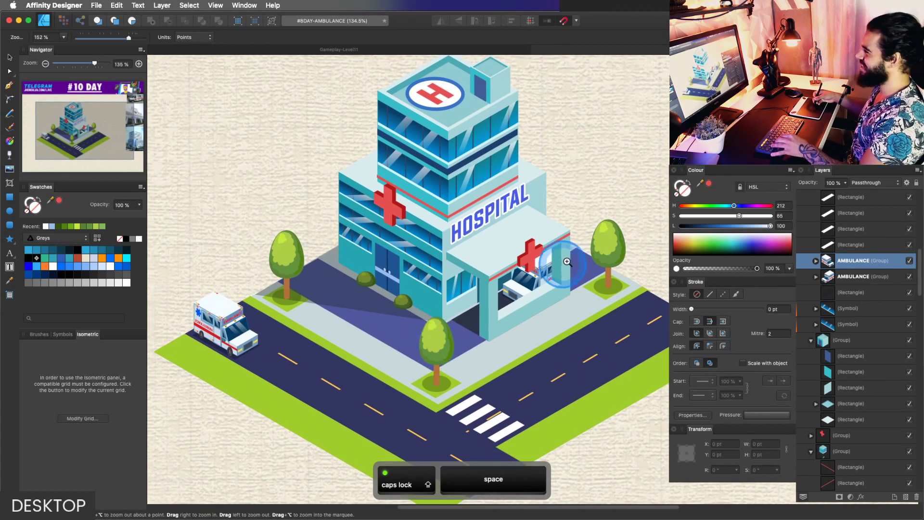
key("z")
left_click_drag(578, 261, 553, 262)
key("space")
left_click_drag(535, 260, 516, 258)
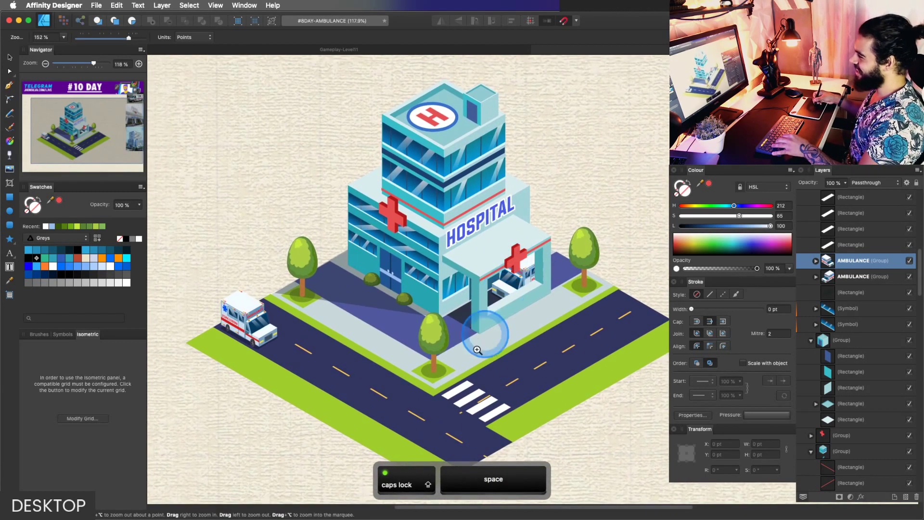
mouse_move(464, 387)
left_mouse_down()
mouse_move(479, 394)
mouse_move(465, 399)
left_mouse_up()
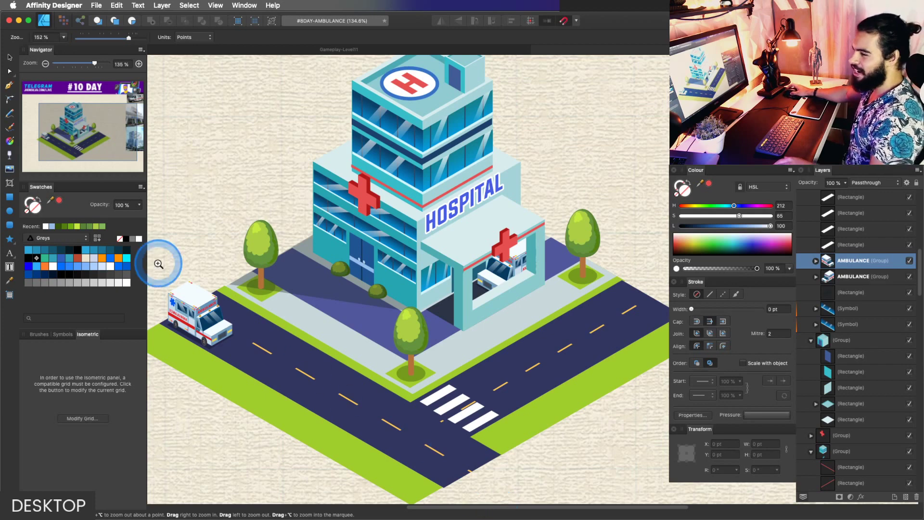
key("super+Tab")
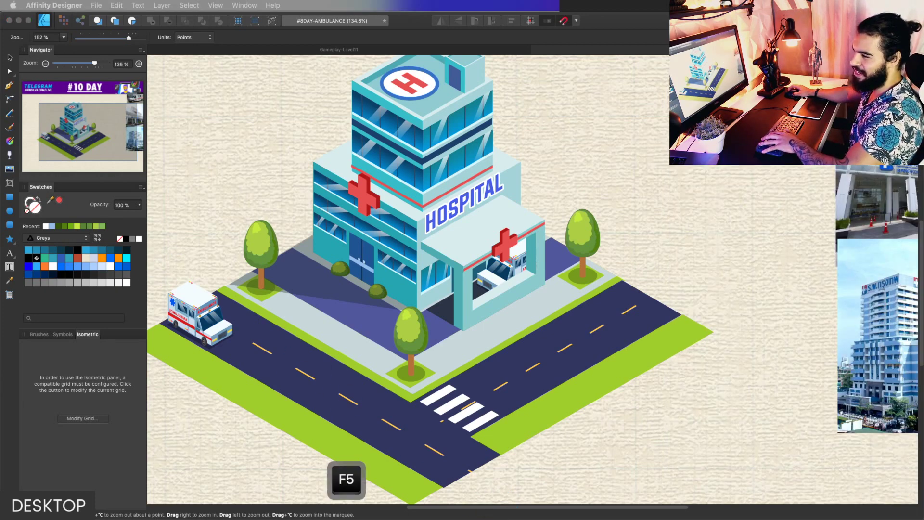